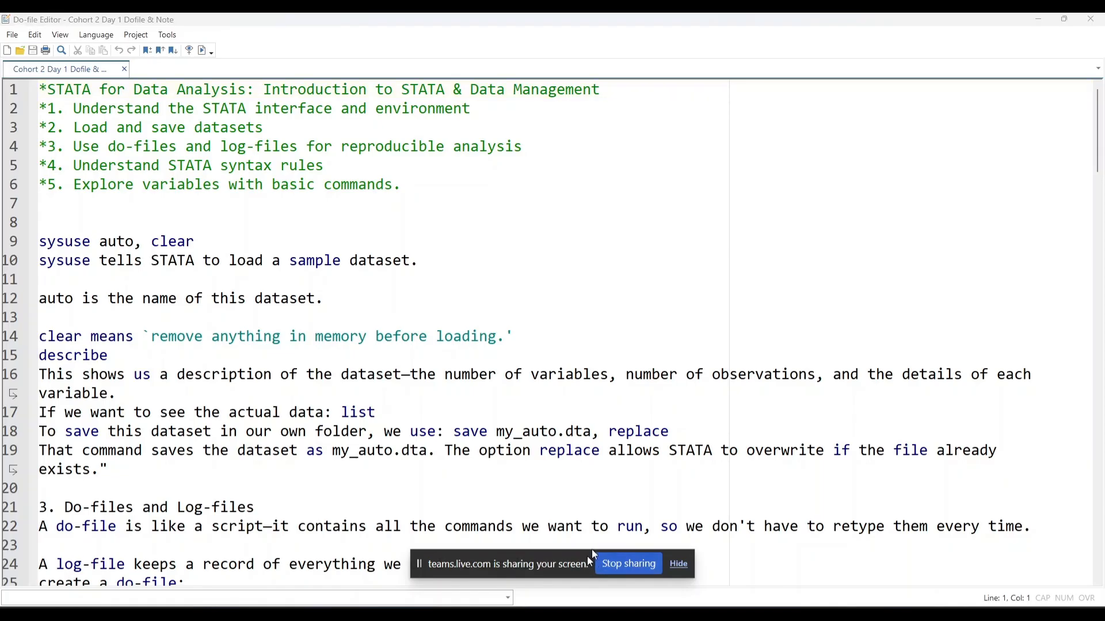
Step: Move the screen-sharing bar off the notes and switch from the Do-file Editor to the main Stata window
left_click_drag(590, 561, 958, 46)
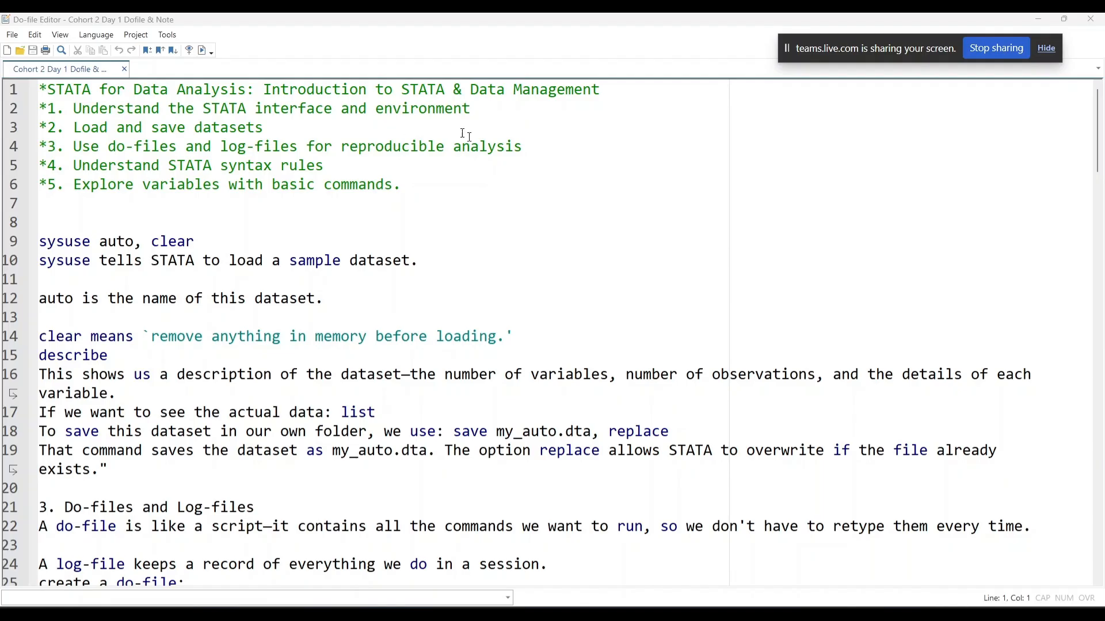
mouse_move(541, 612)
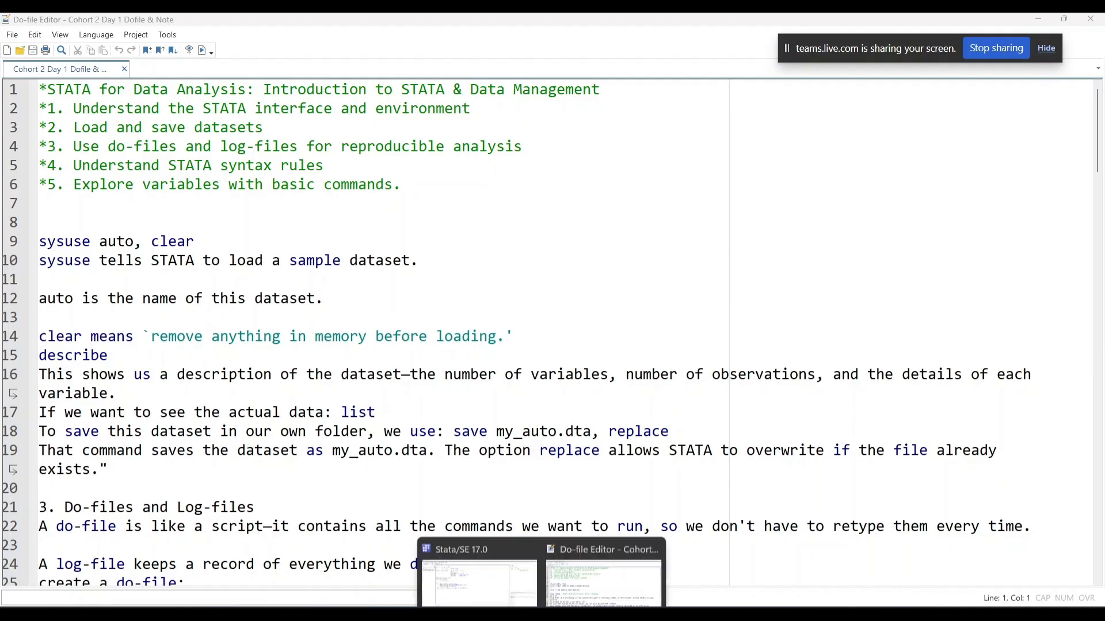
left_click(501, 584)
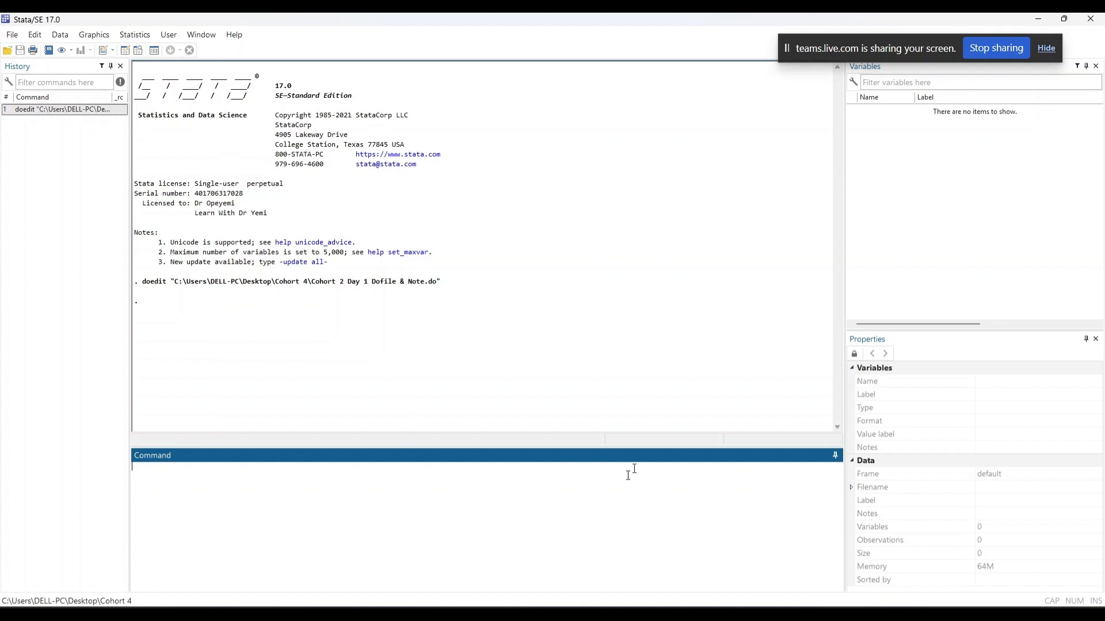
mouse_move(541, 612)
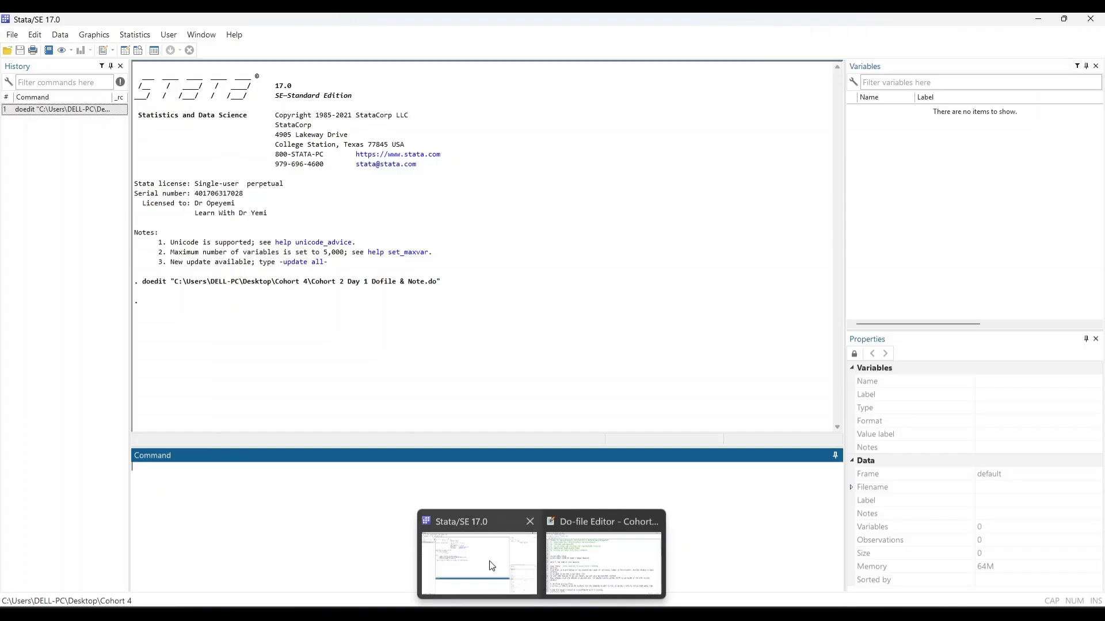
left_click(490, 564)
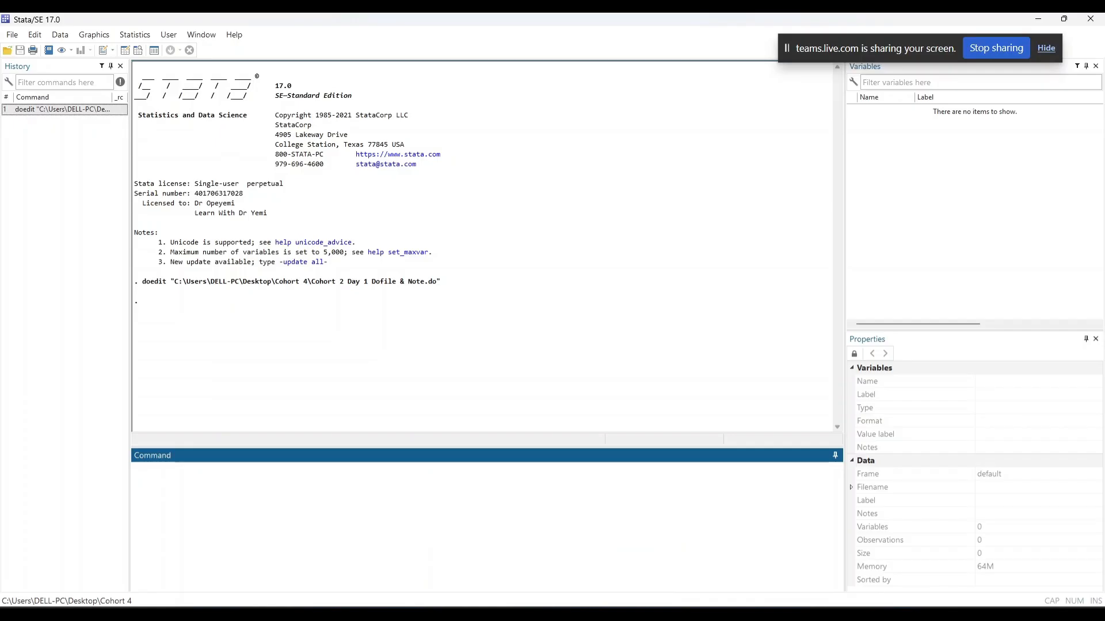
Step: Close the main Stata window and minimize the Teams meeting and Cohort 4 folder windows
left_click(1096, 24)
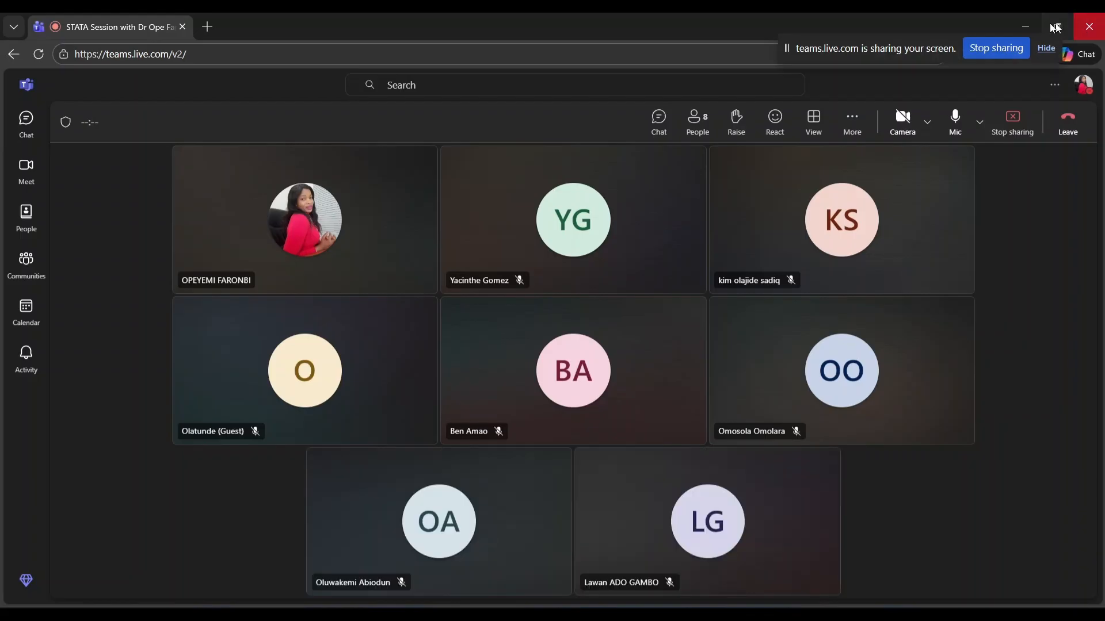
left_click(1025, 23)
left_click(1025, 23)
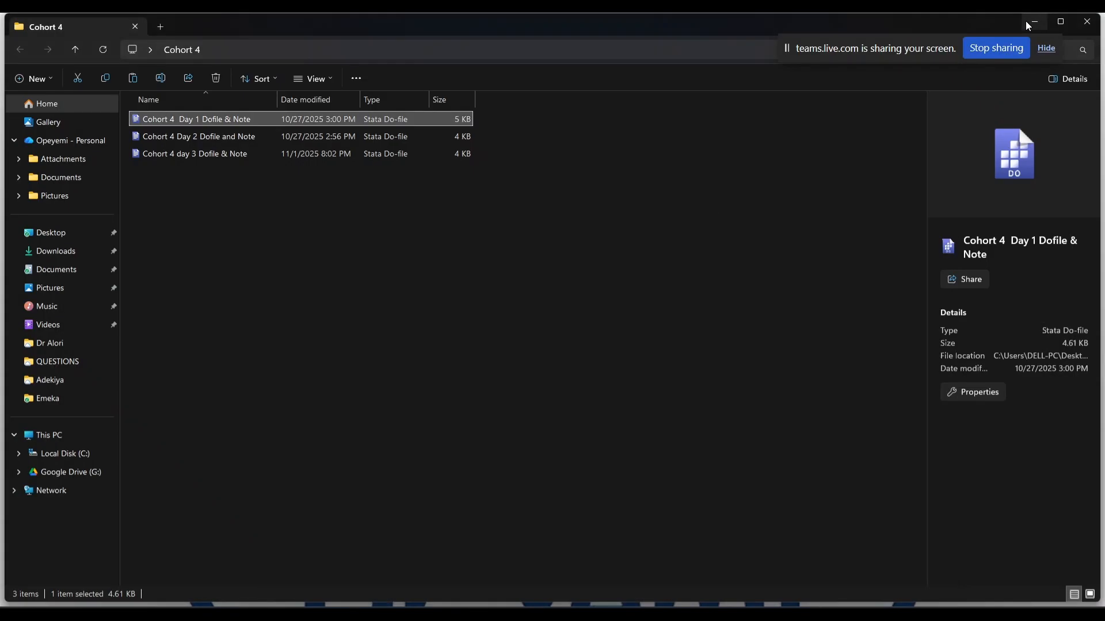
left_click(1026, 22)
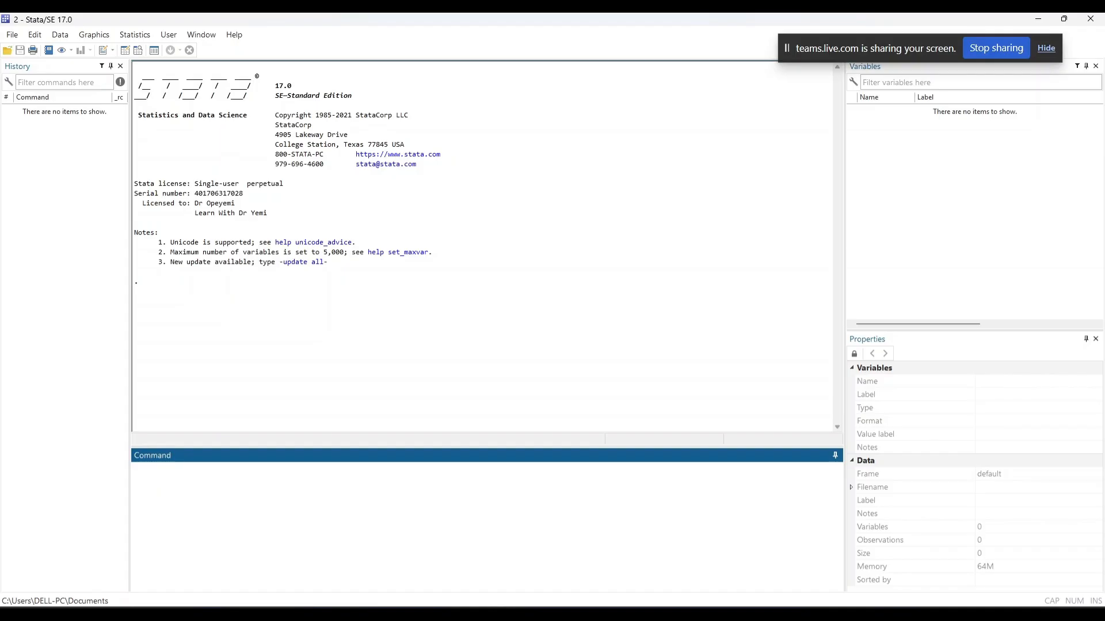
Step: Enter the sample text "gfgffhfhf" on the command line without running it, reduce the Command pane's height and widen the History pane slightly
type("gfgffhfhf")
left_click_drag(244, 444, 258, 363)
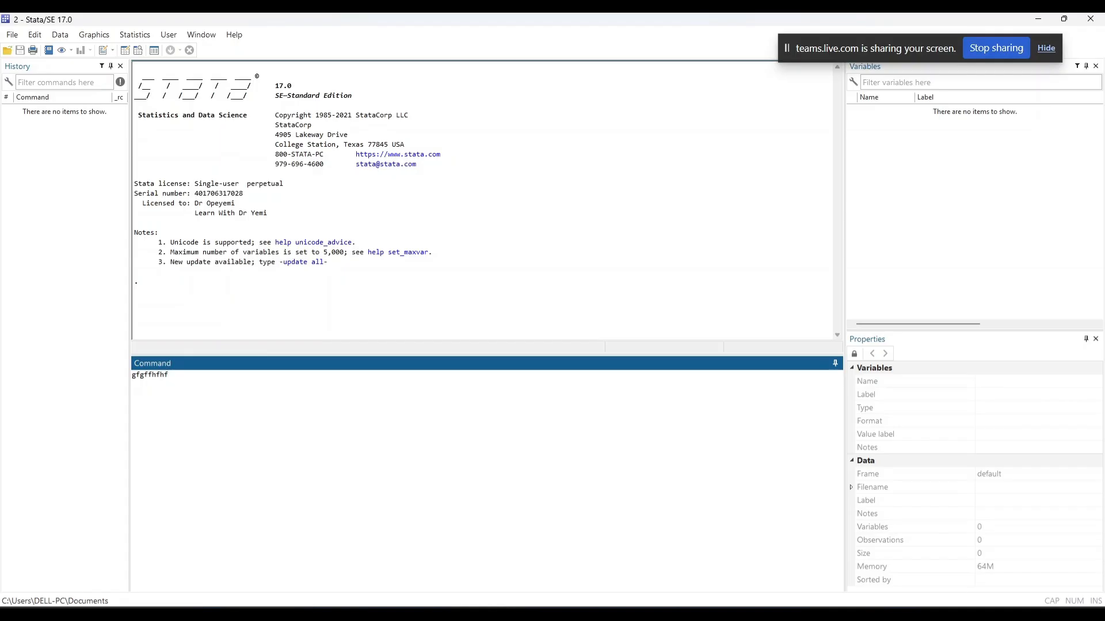
left_click_drag(267, 363, 282, 468)
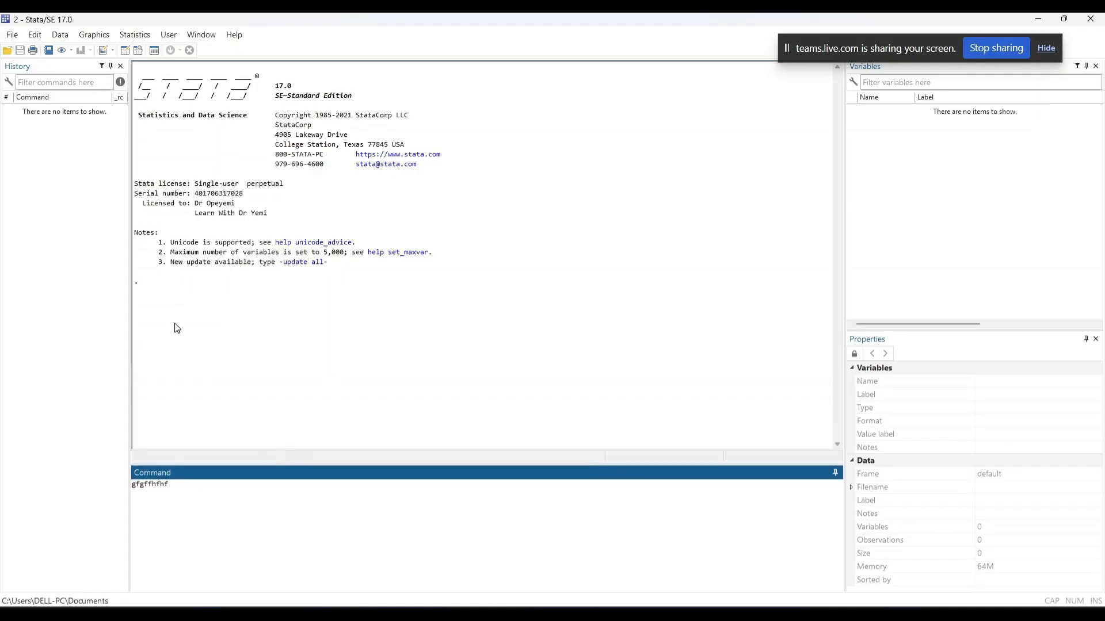
left_click_drag(204, 310, 143, 341)
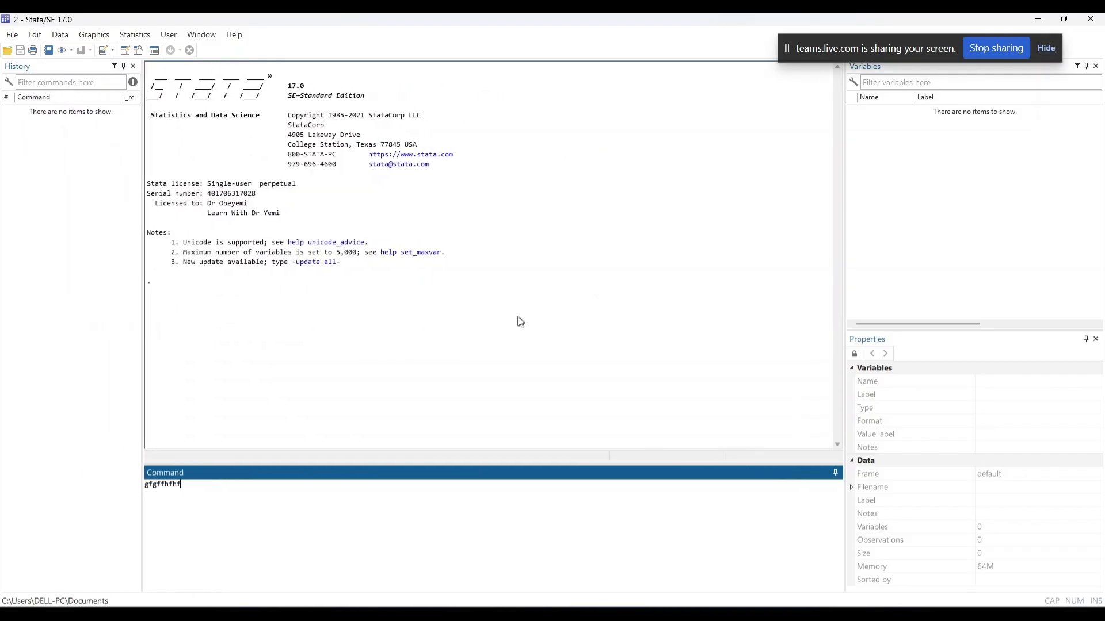
left_click_drag(845, 279, 844, 326)
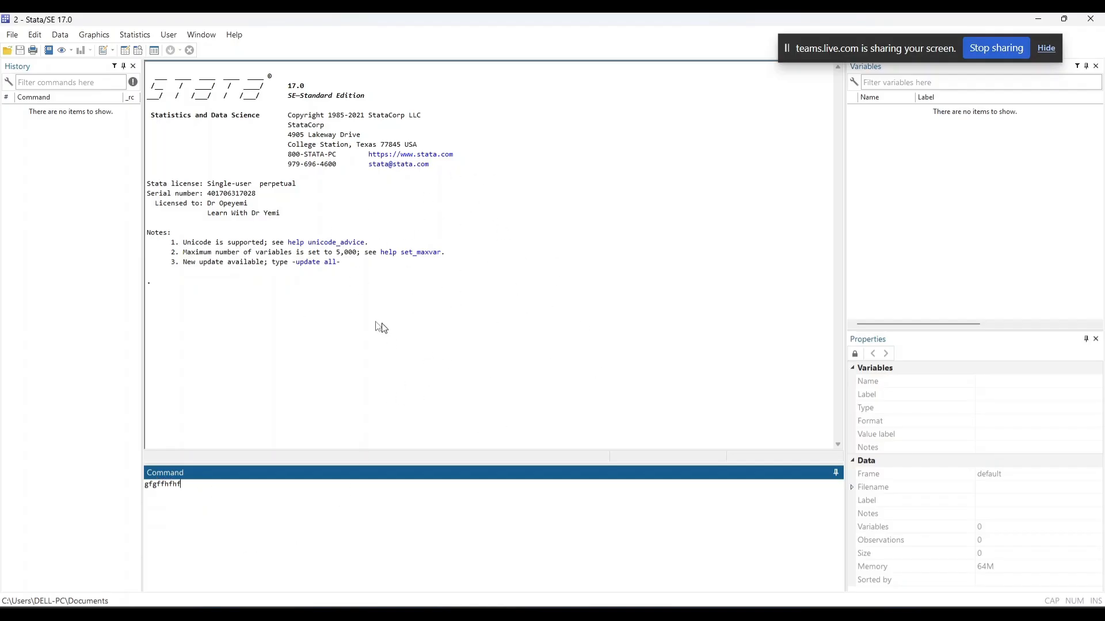
Step: Clear the Results window and delete the sample text from the command line
left_click(35, 34)
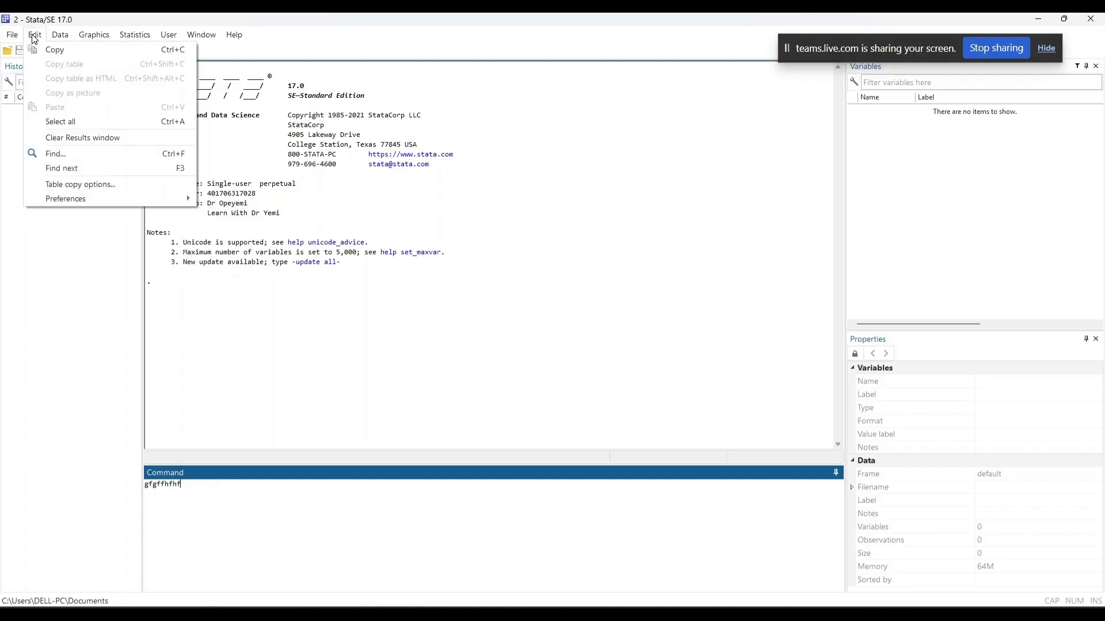
left_click(105, 138)
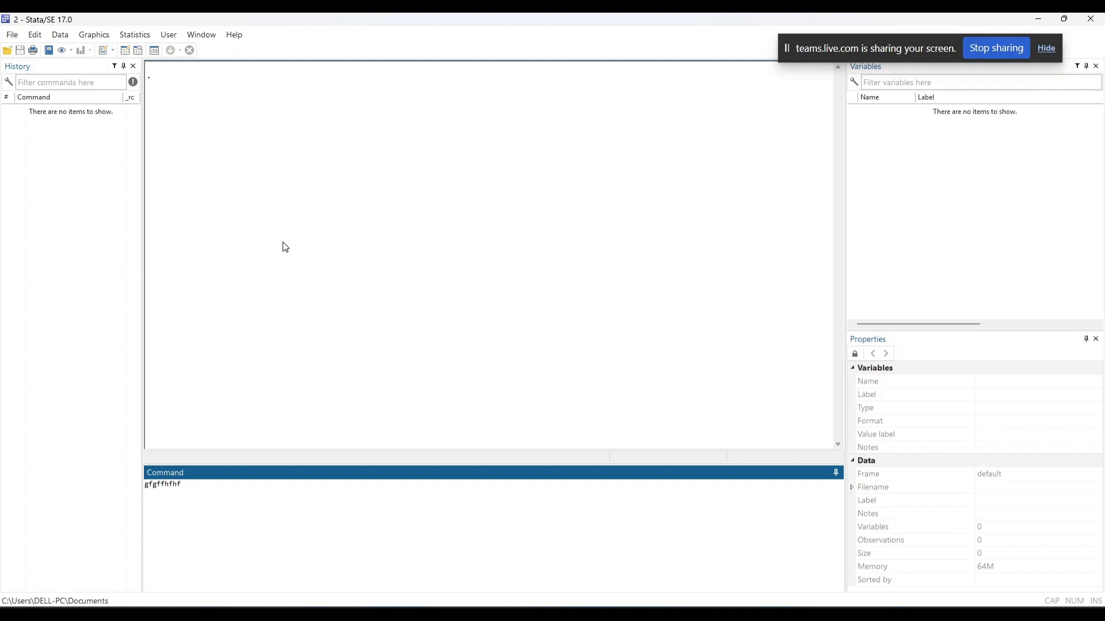
key("ctrl+a")
key("BackSpace")
Step: Examine the available file operations, including the log options and the supported import and export formats
left_click(16, 38)
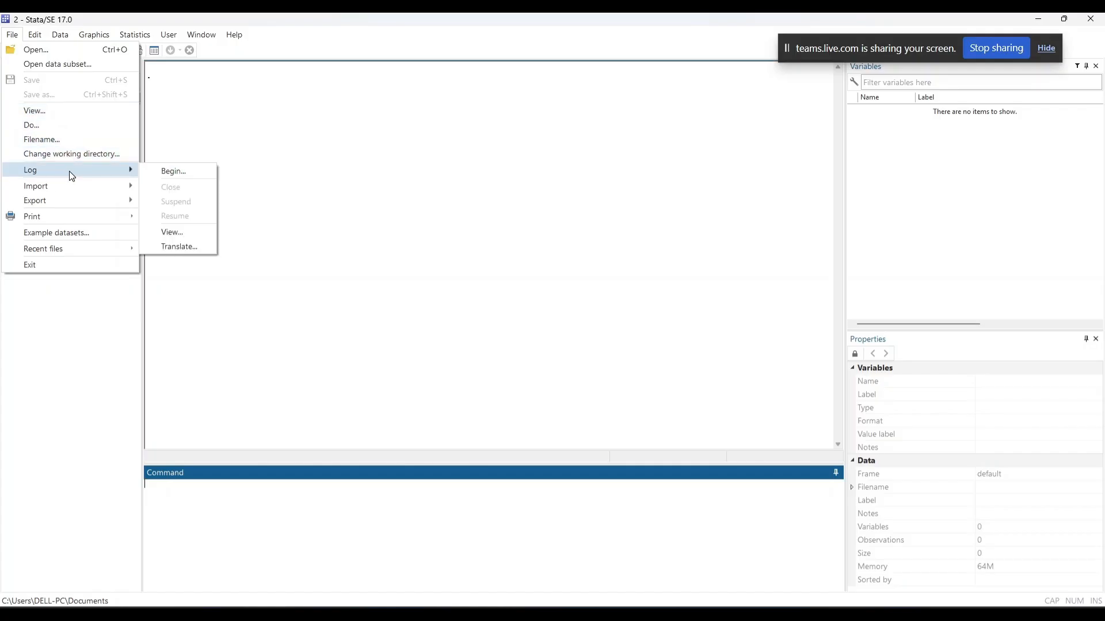
mouse_move(68, 185)
mouse_move(69, 216)
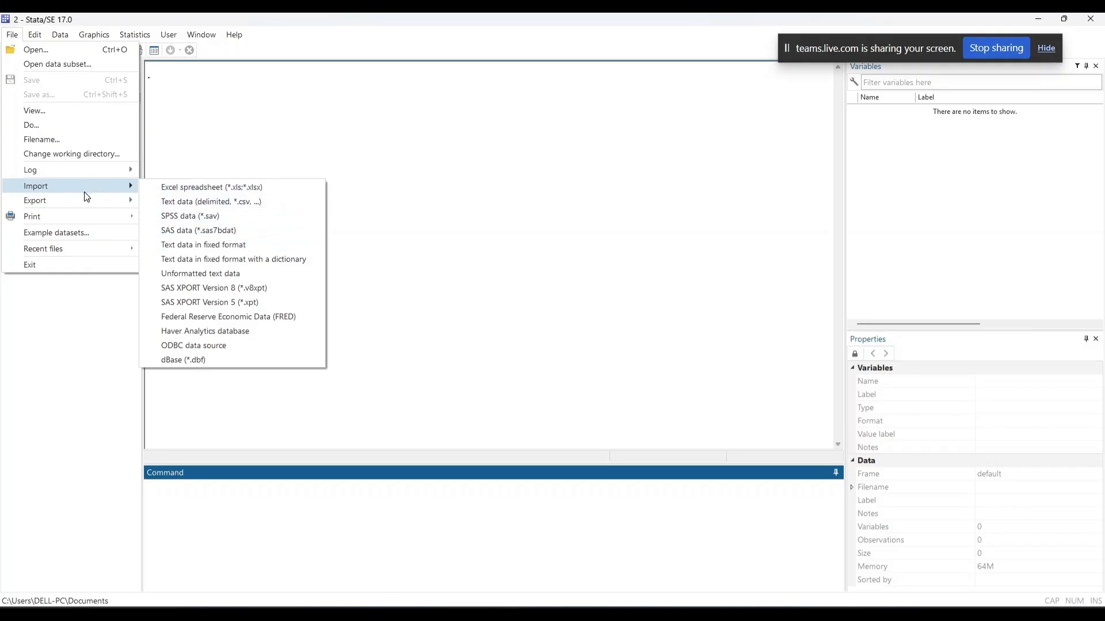
mouse_move(90, 206)
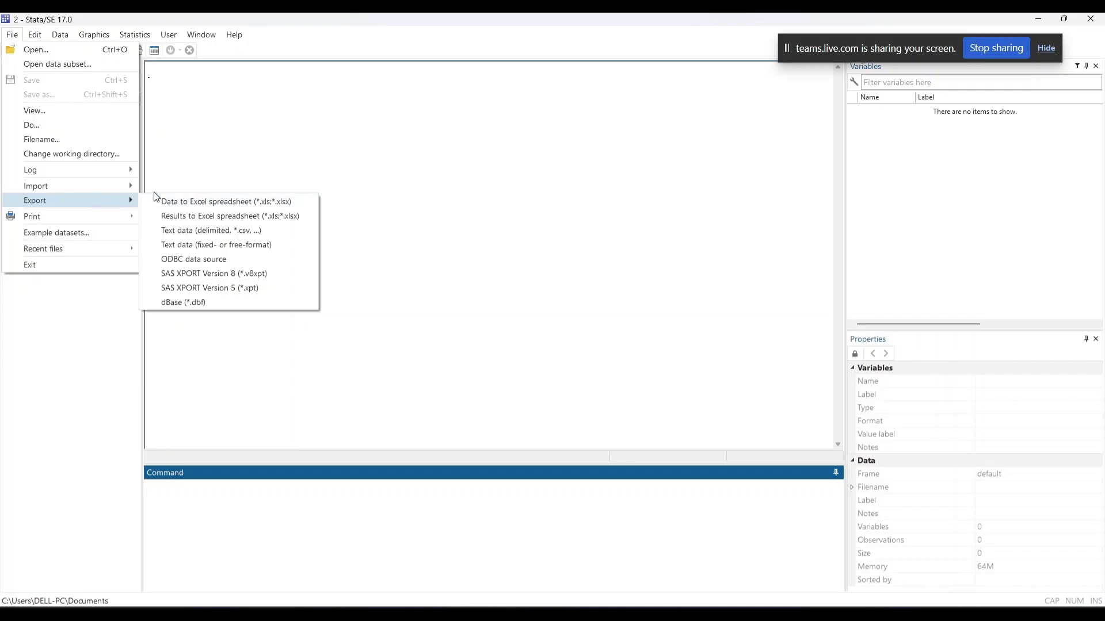
left_click(196, 166)
left_click(13, 36)
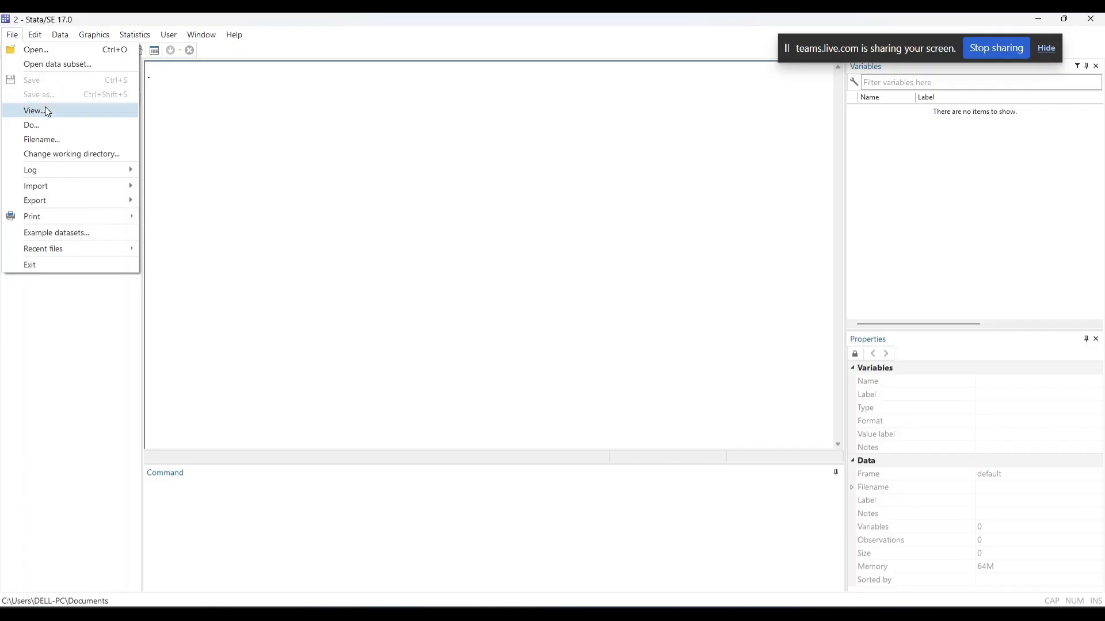
left_click(194, 155)
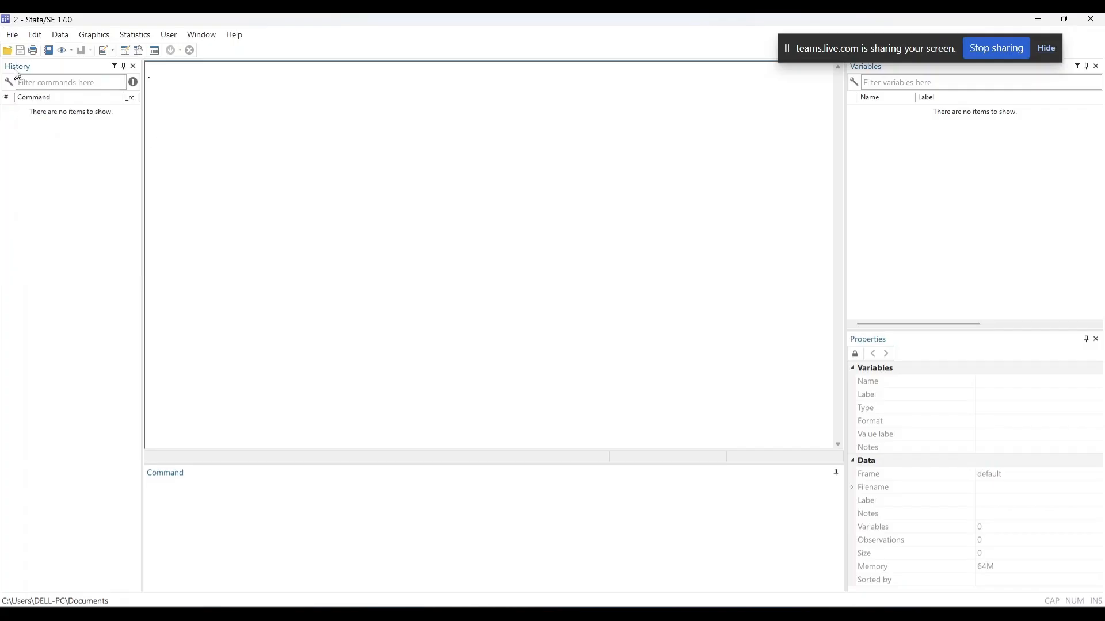
Step: Review the editing commands and clear the Results window once more
left_click(35, 35)
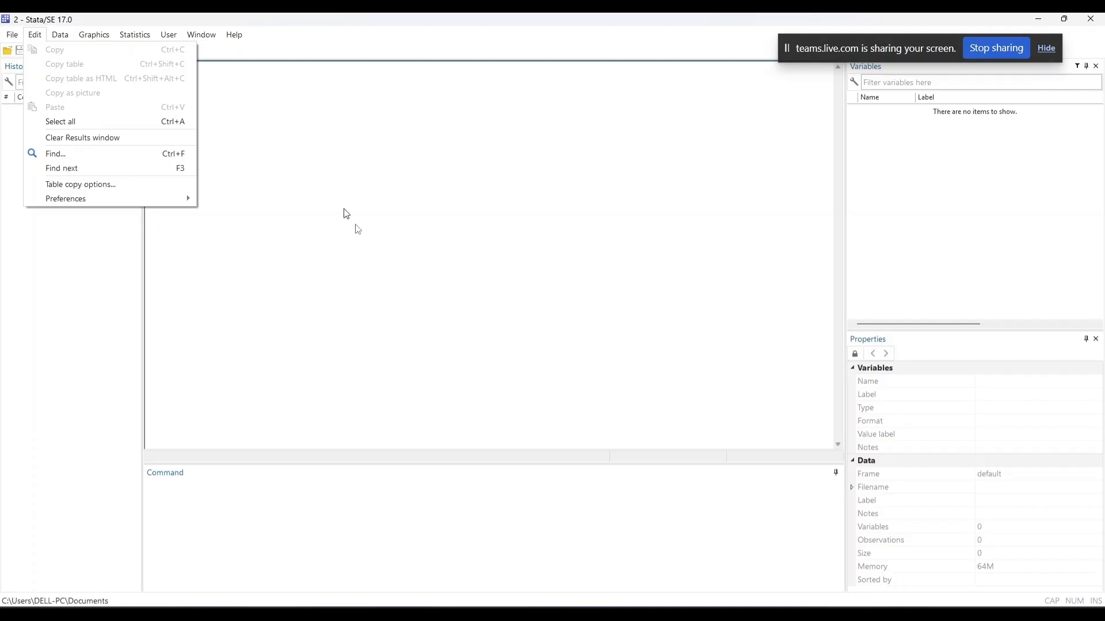
left_click(495, 209)
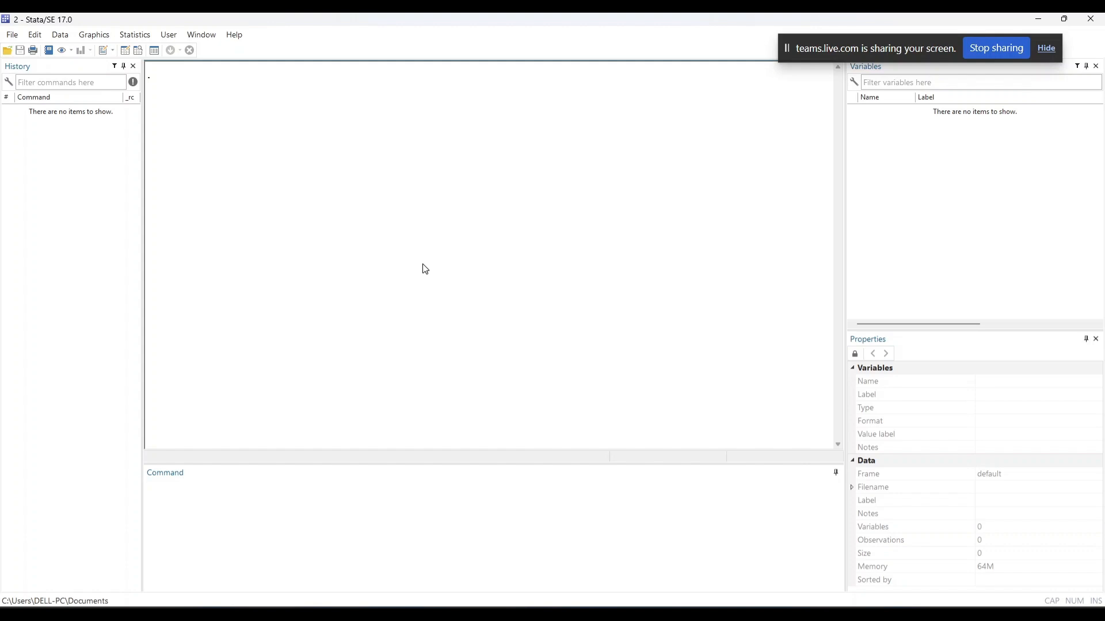
left_click(40, 34)
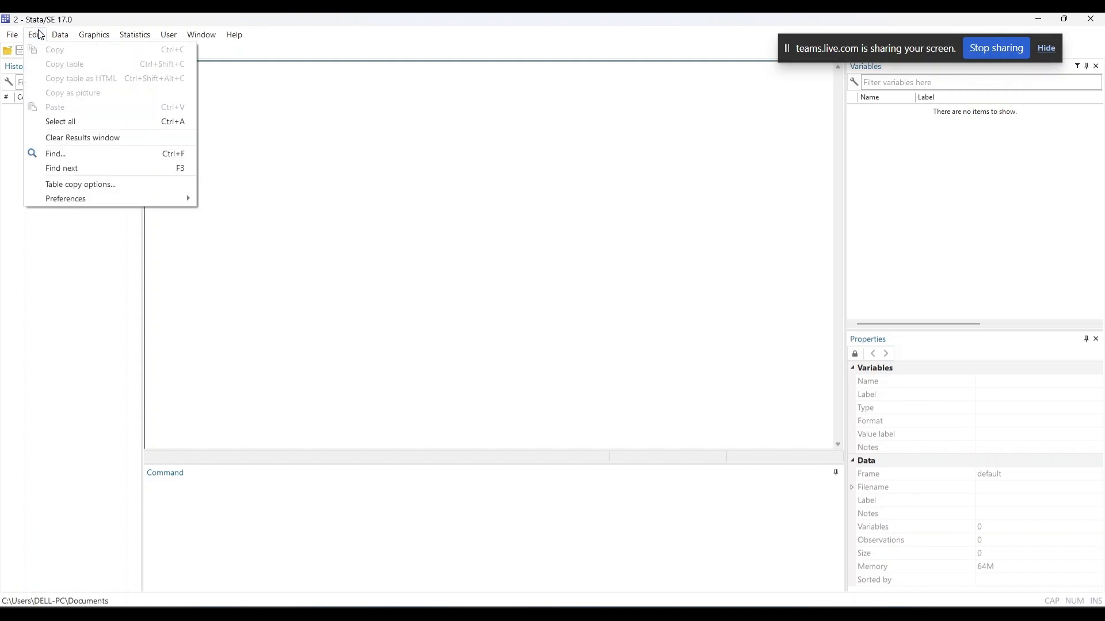
left_click(81, 140)
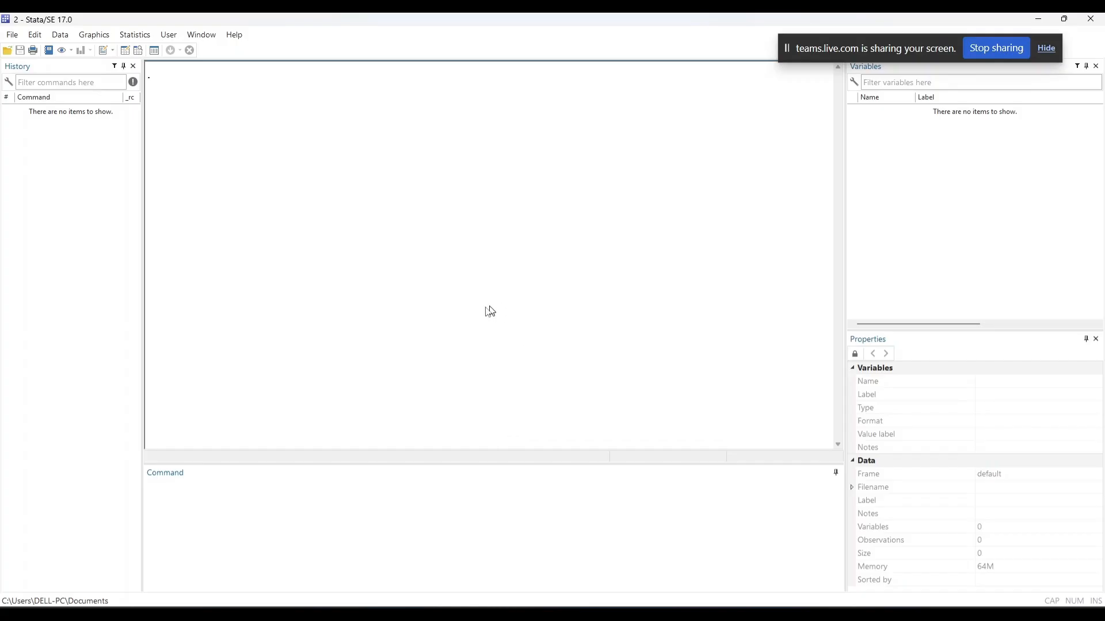
Step: Examine the data management commands for describing, editing, creating or changing, sorting and combining datasets
left_click(57, 37)
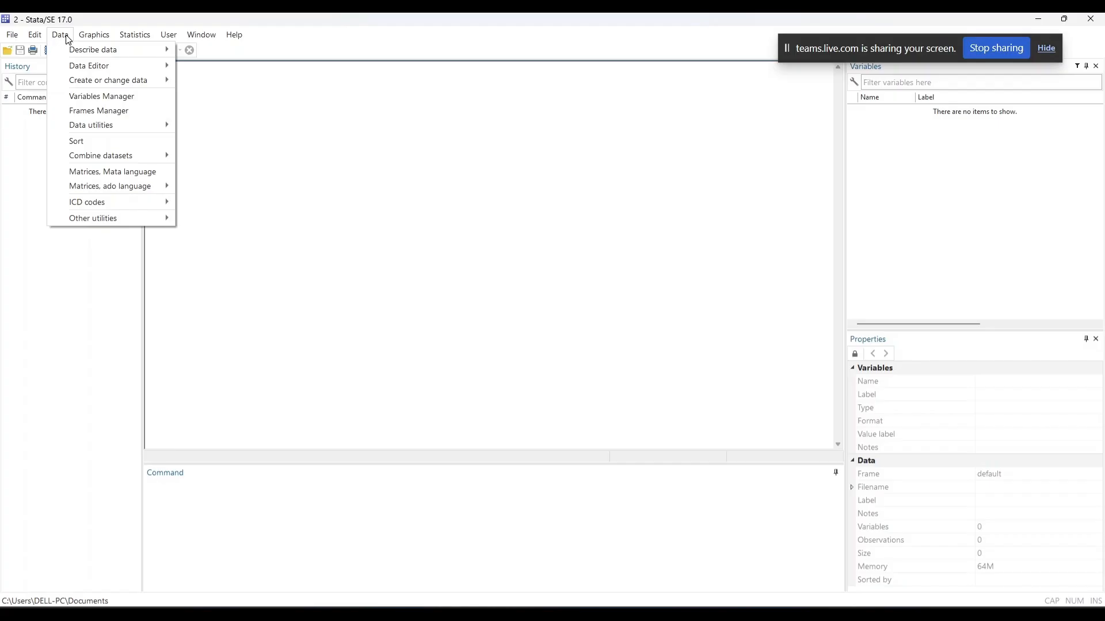
mouse_move(66, 55)
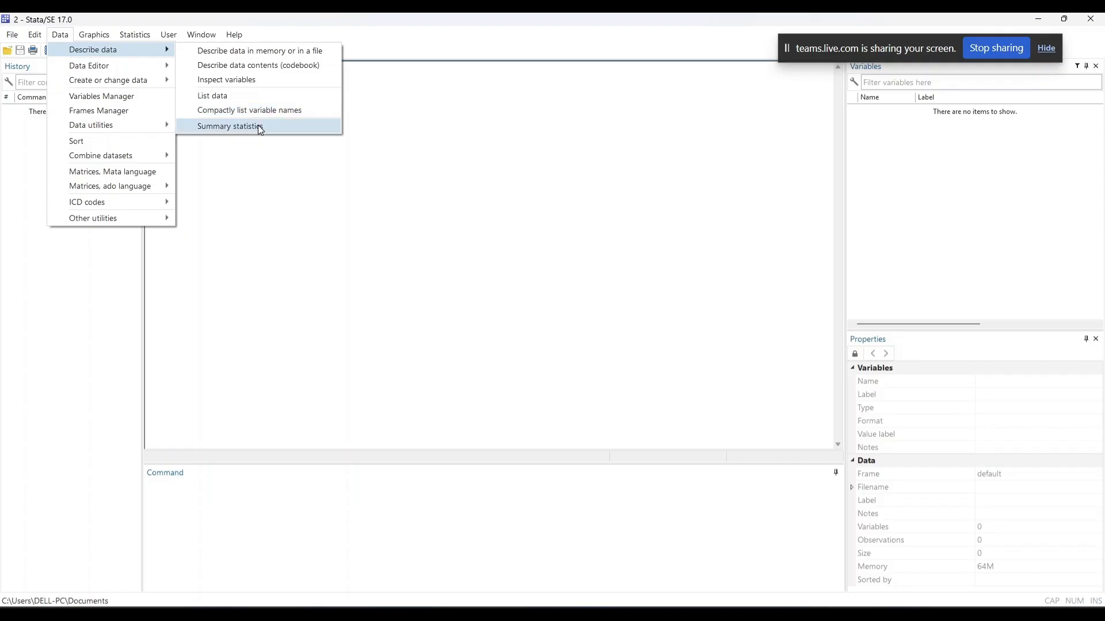
mouse_move(137, 69)
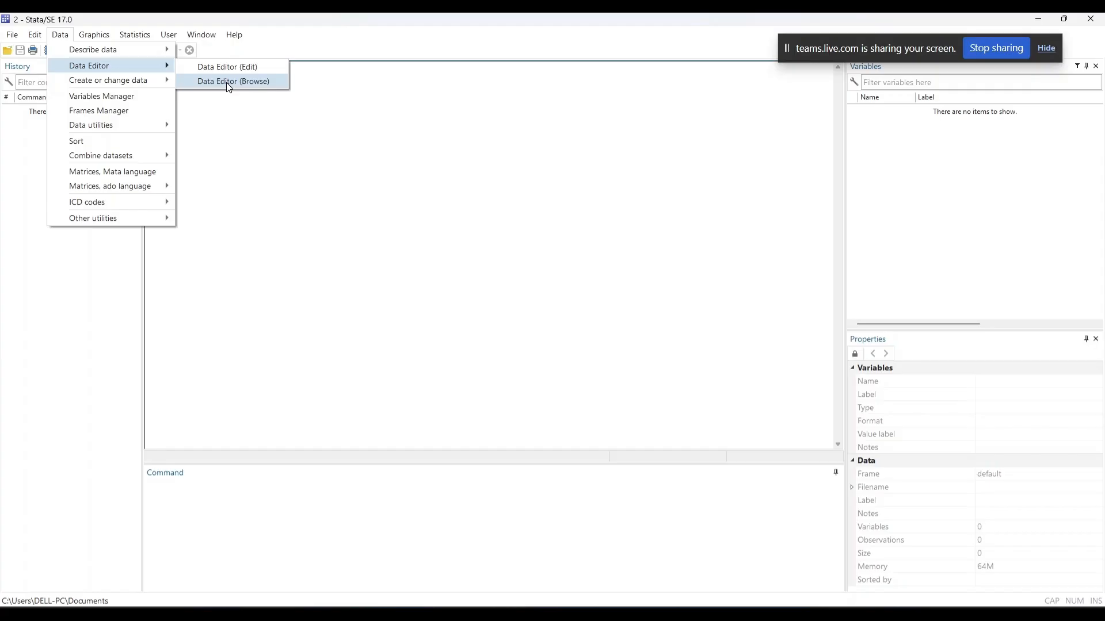
mouse_move(139, 88)
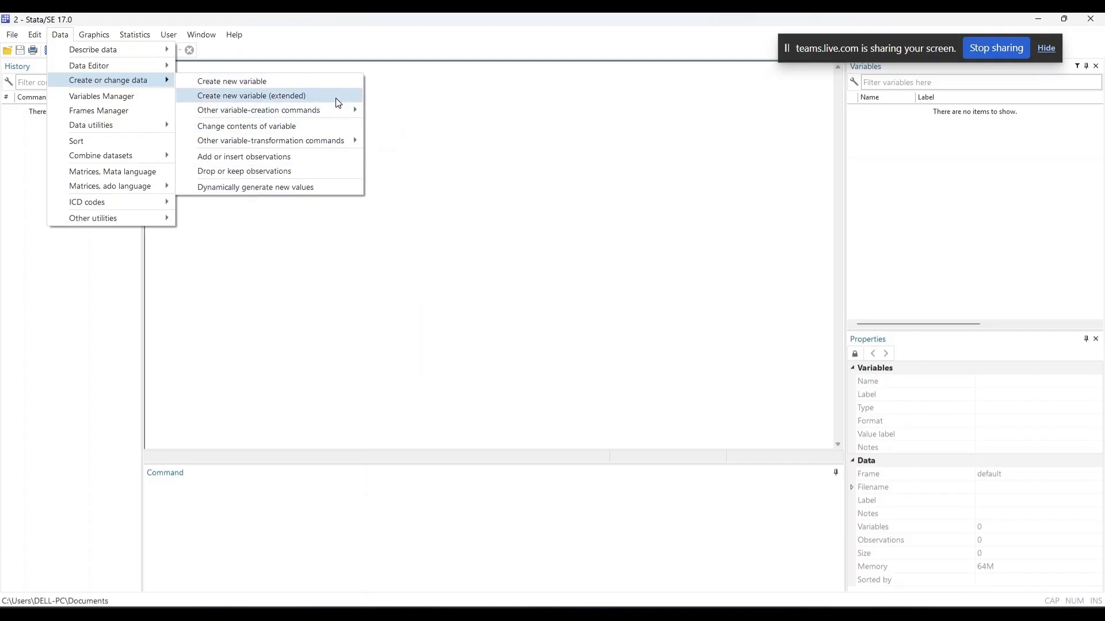
mouse_move(343, 111)
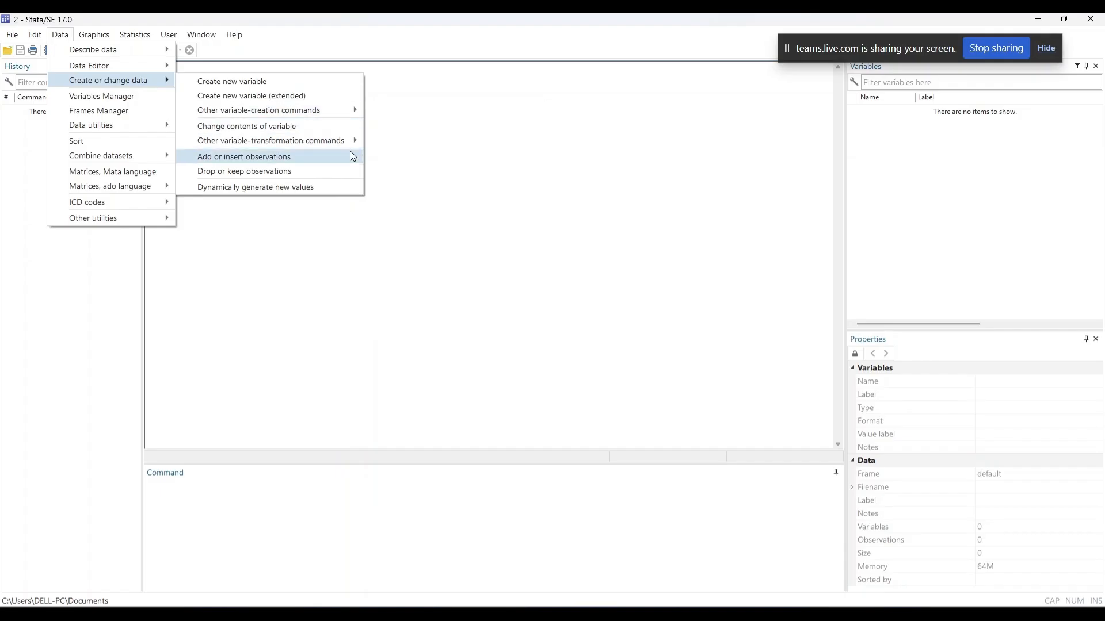
mouse_move(352, 148)
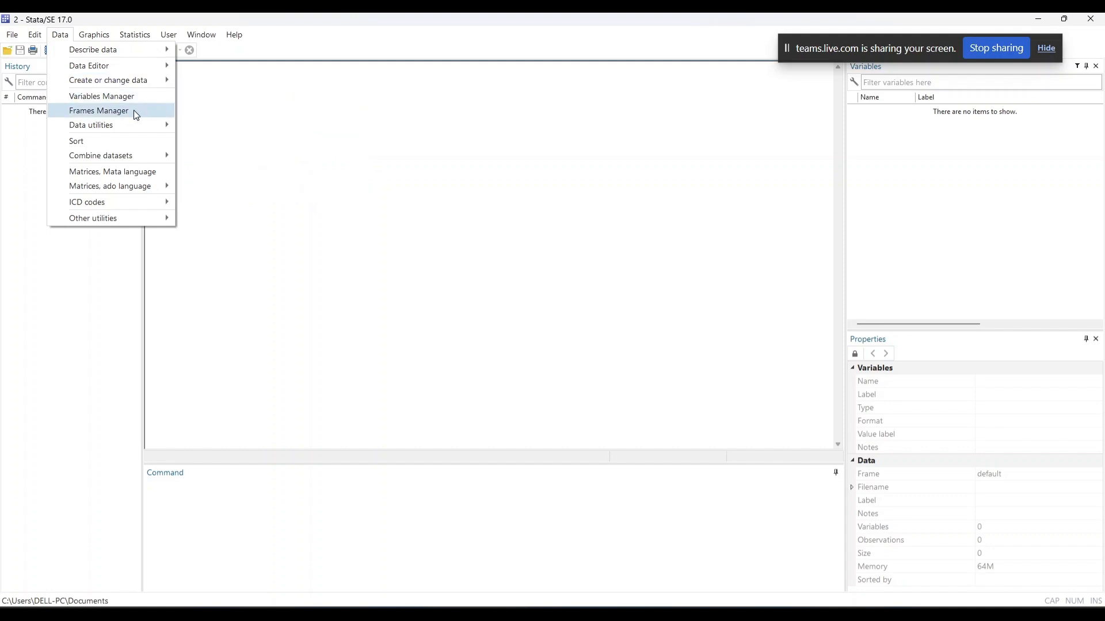
mouse_move(131, 127)
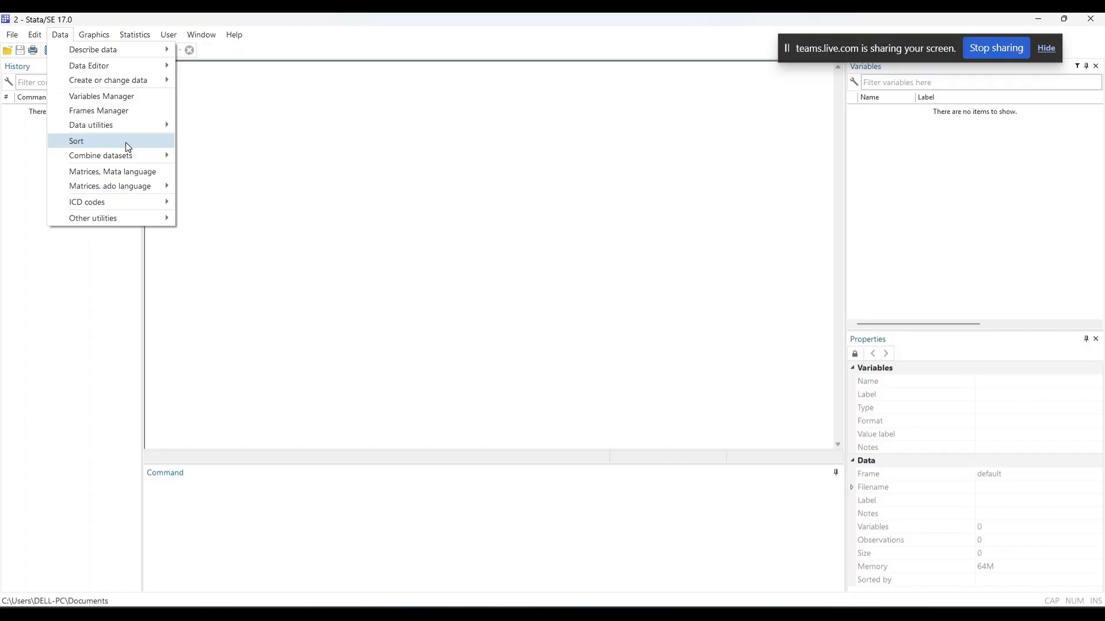
mouse_move(131, 164)
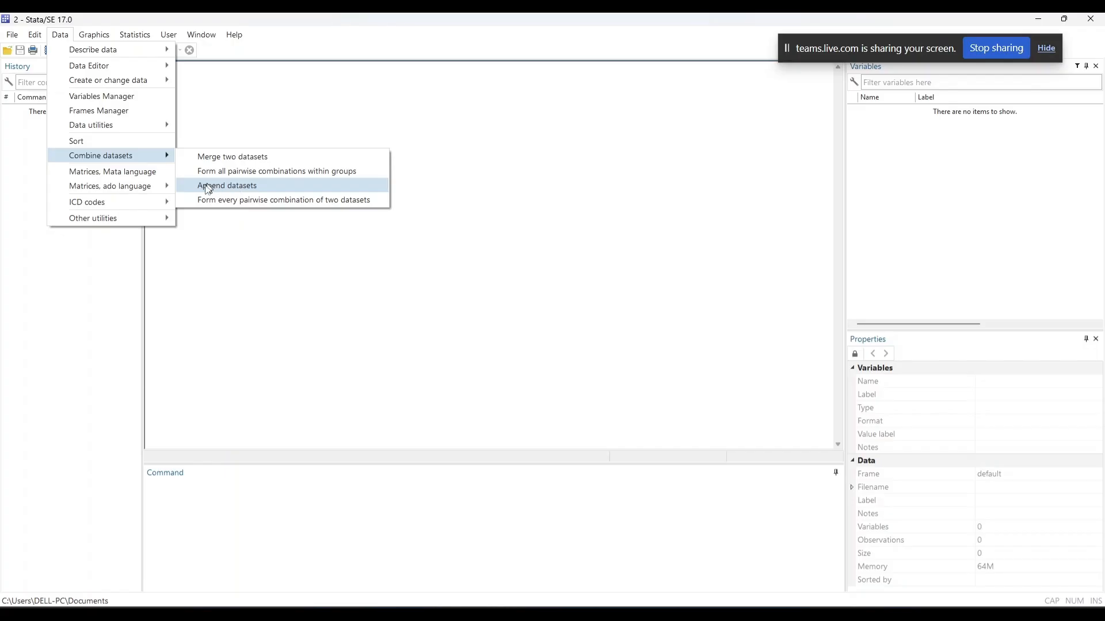
Step: Examine the available graph types and the statistics commands, including summaries and tests, linear models, and binary, ordinal and categorical outcomes
left_click(103, 38)
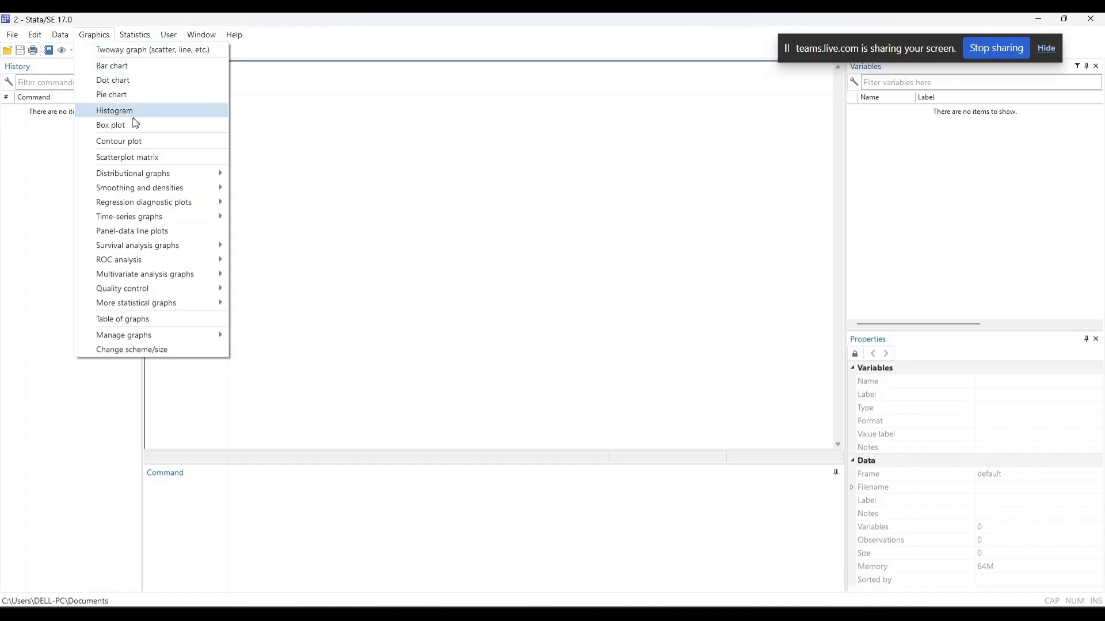
mouse_move(168, 249)
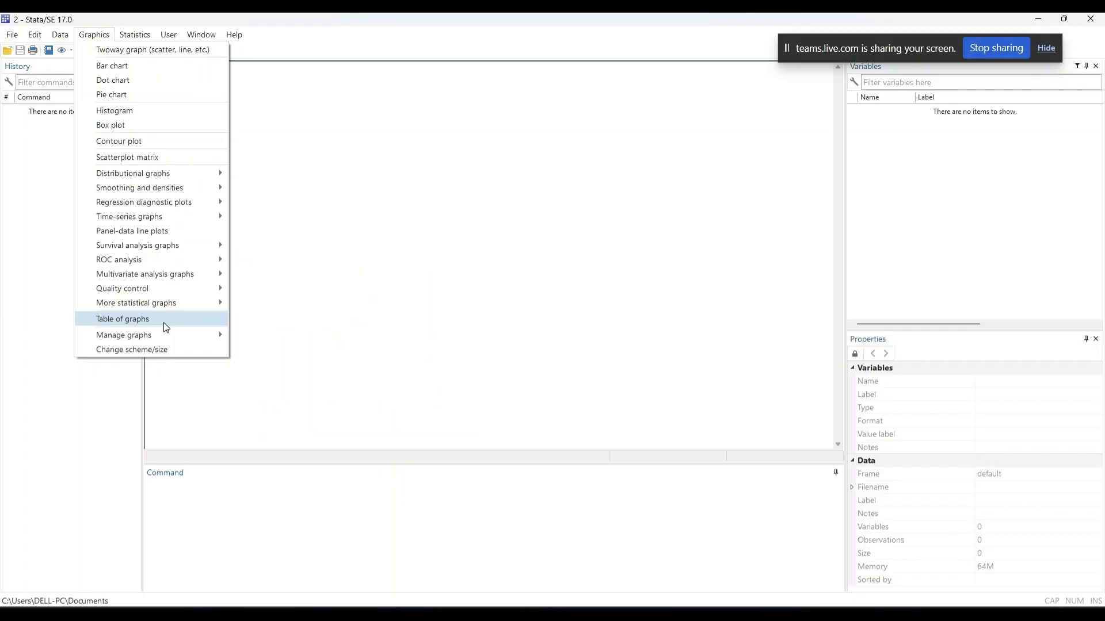
mouse_move(128, 38)
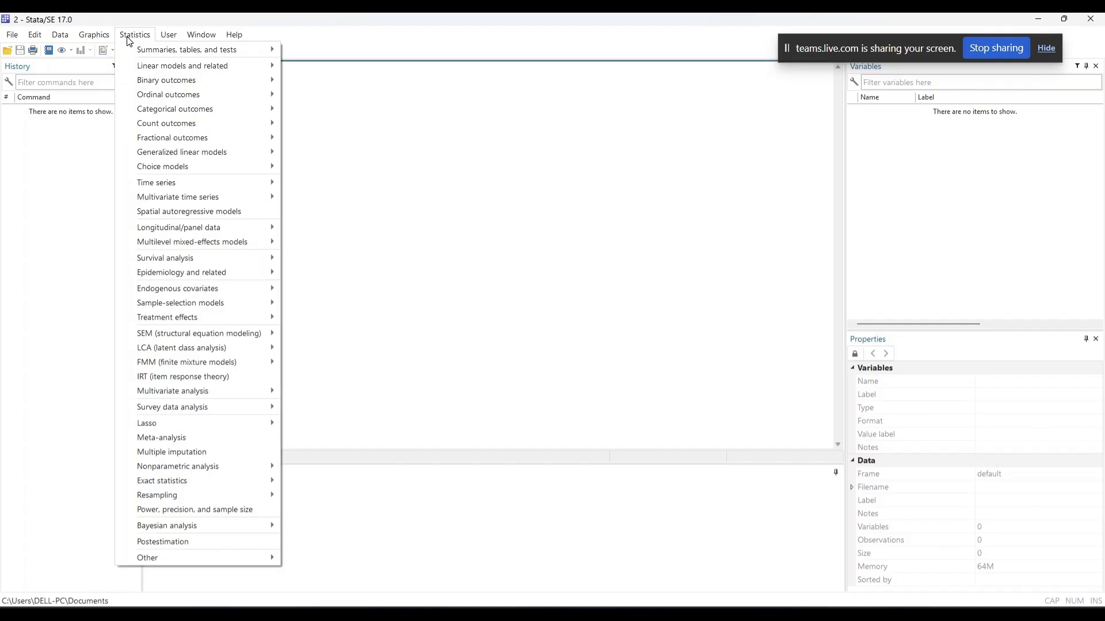
mouse_move(139, 52)
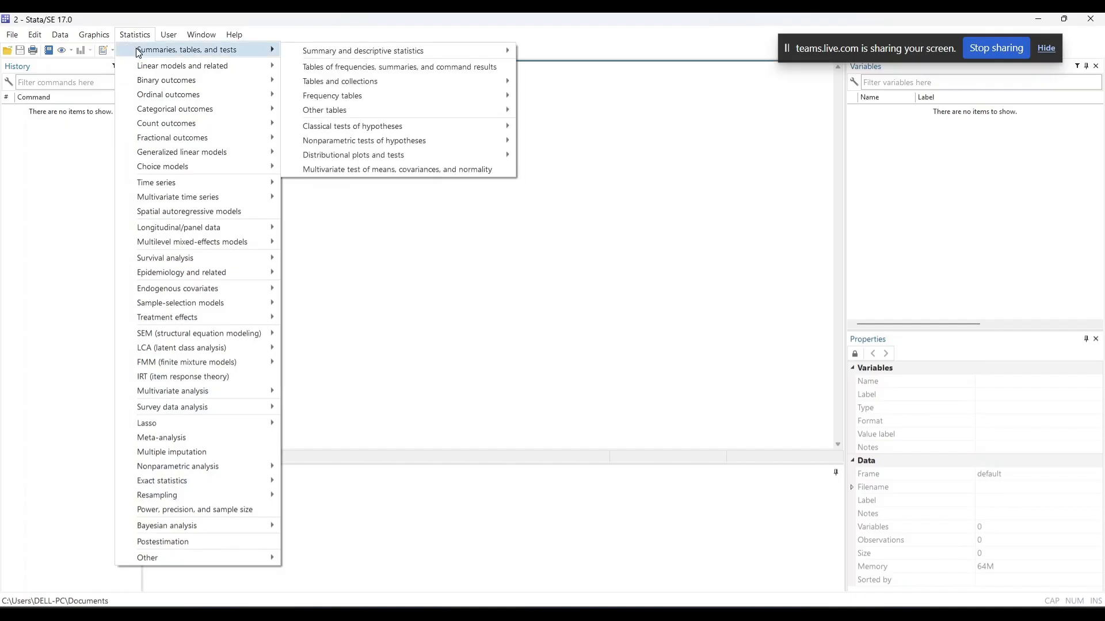
mouse_move(149, 70)
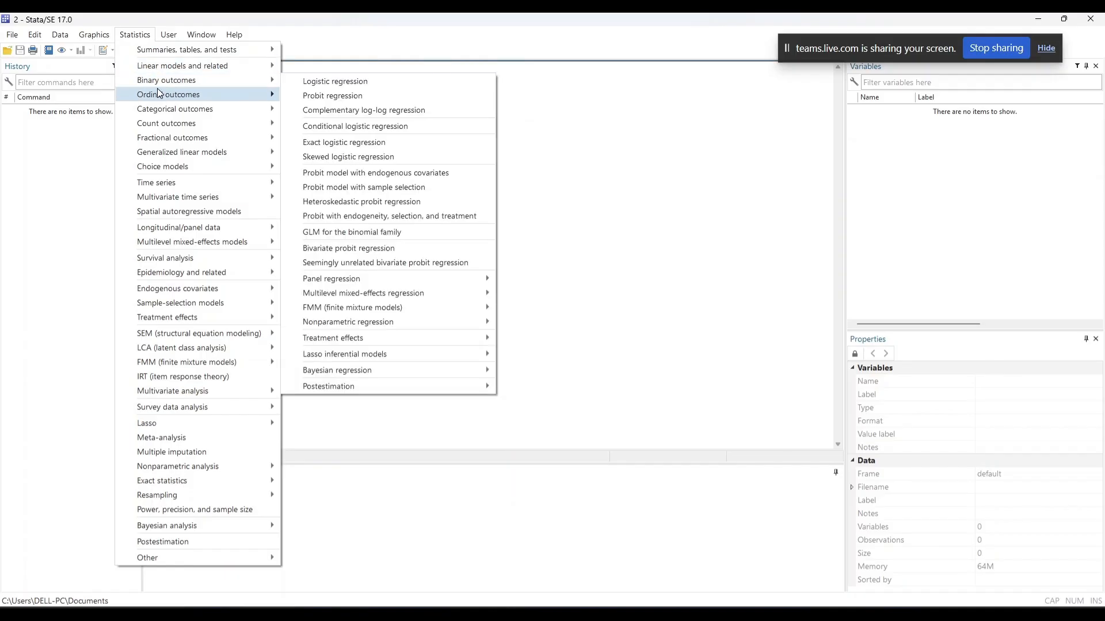
mouse_move(162, 98)
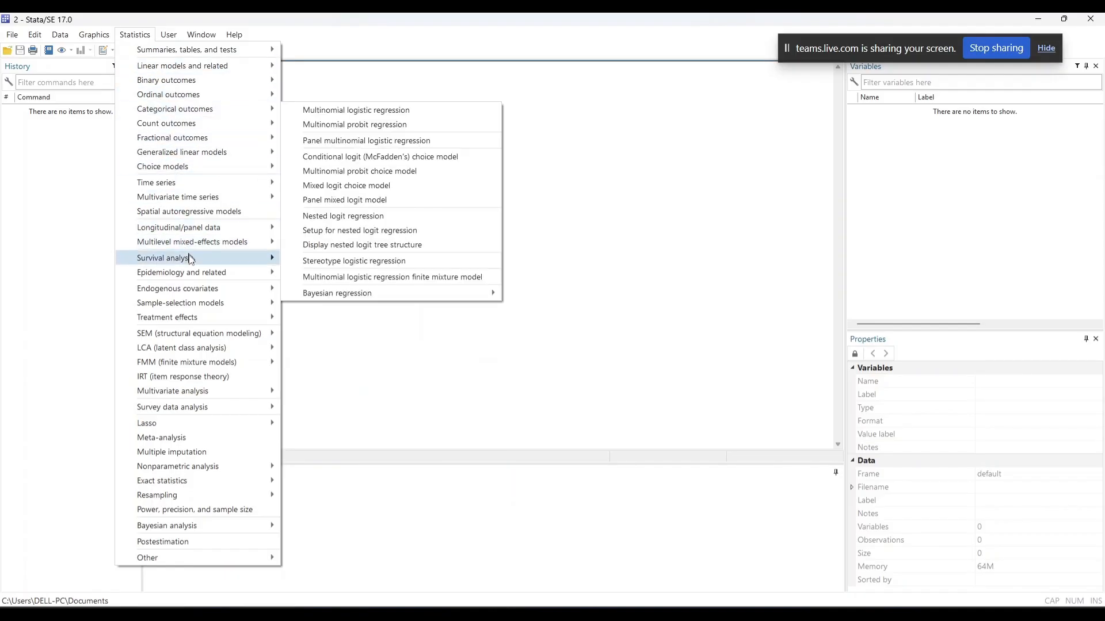
Step: Review the user-defined command categories and the list of windows that can be shown, including the Data Editor and Do-file Editor
mouse_move(267, 68)
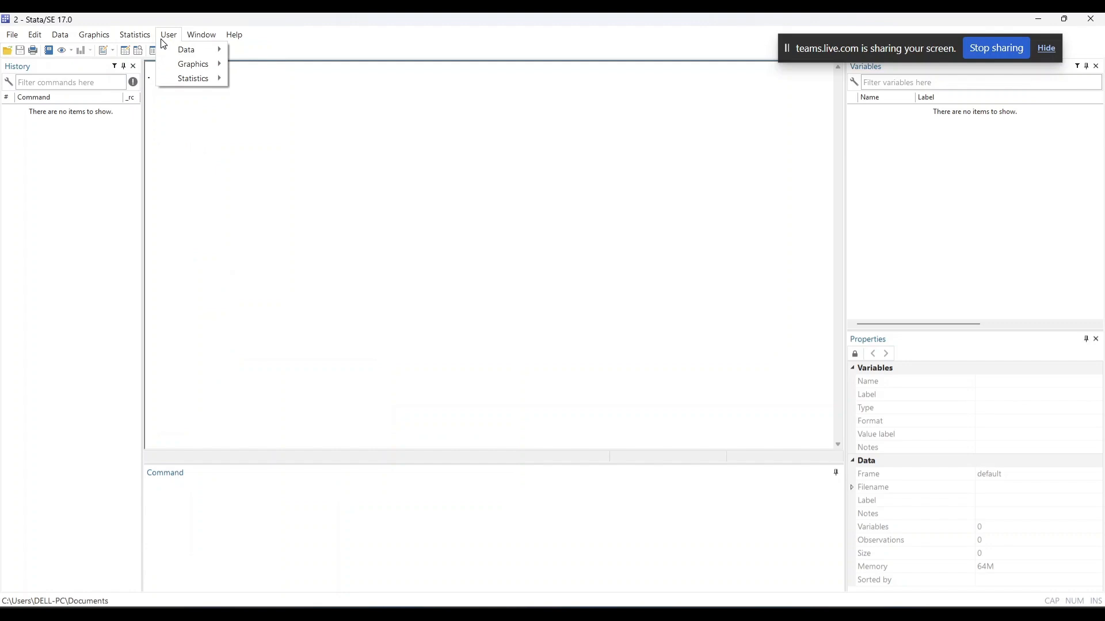
mouse_move(203, 41)
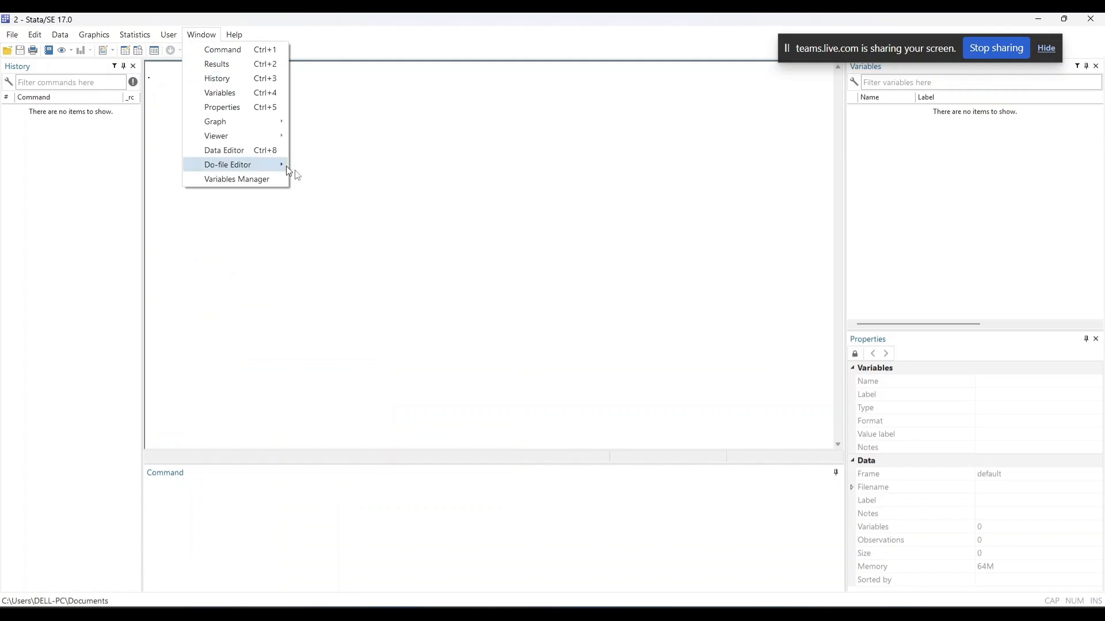
left_click(670, 277)
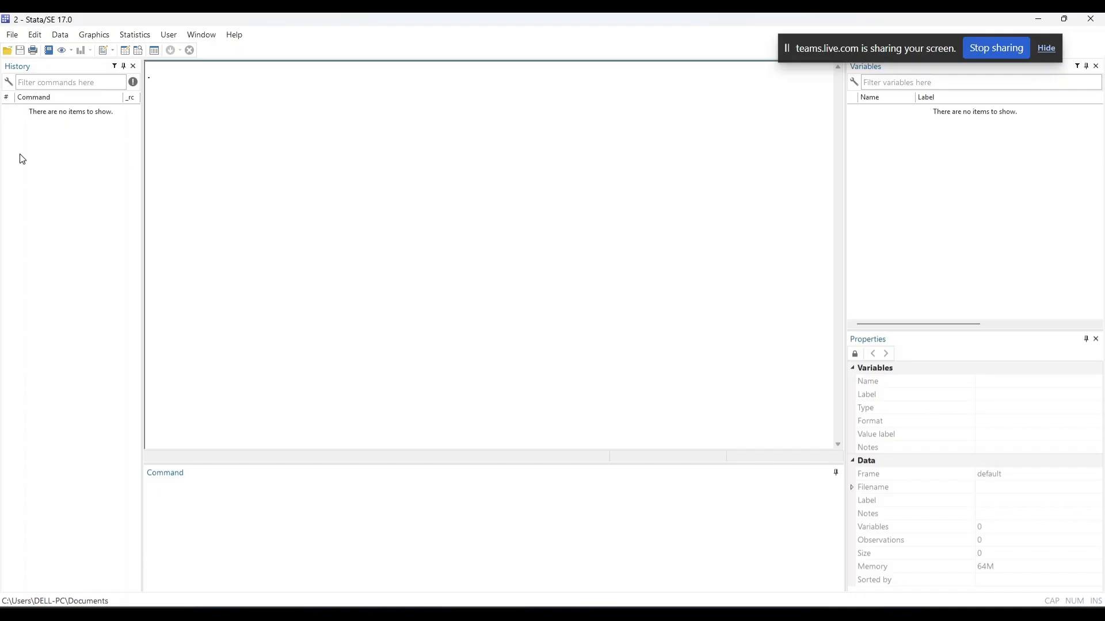
Step: Close the History, Variables and Properties windows, moving the screen-sharing bar out of the way
left_click(134, 68)
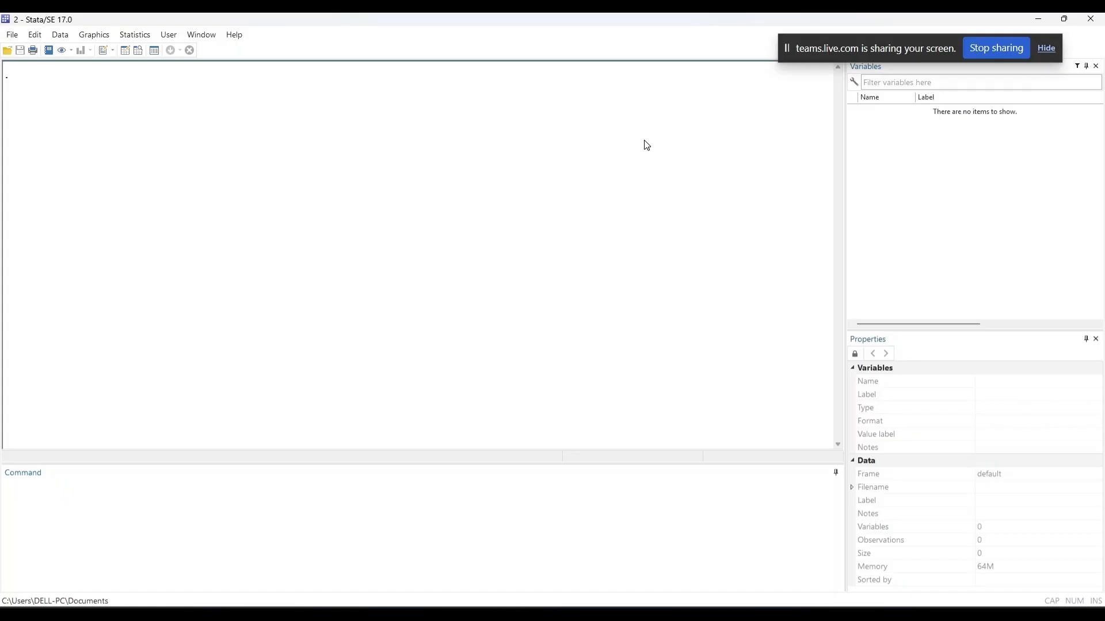
left_click_drag(889, 42, 833, 32)
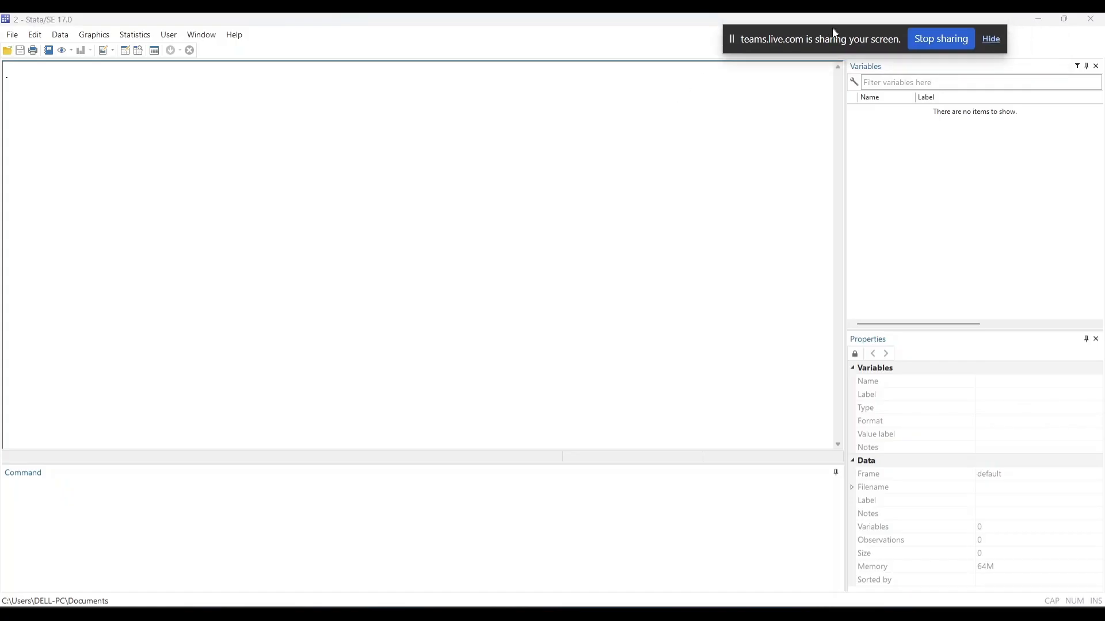
left_click(1097, 67)
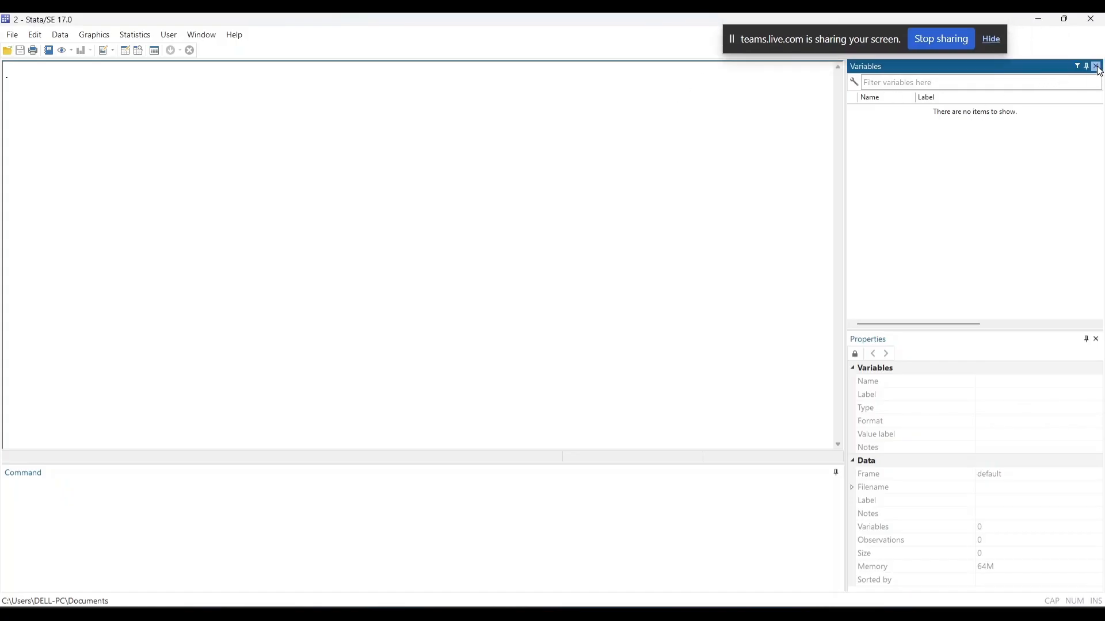
left_click(1097, 67)
left_click(1096, 68)
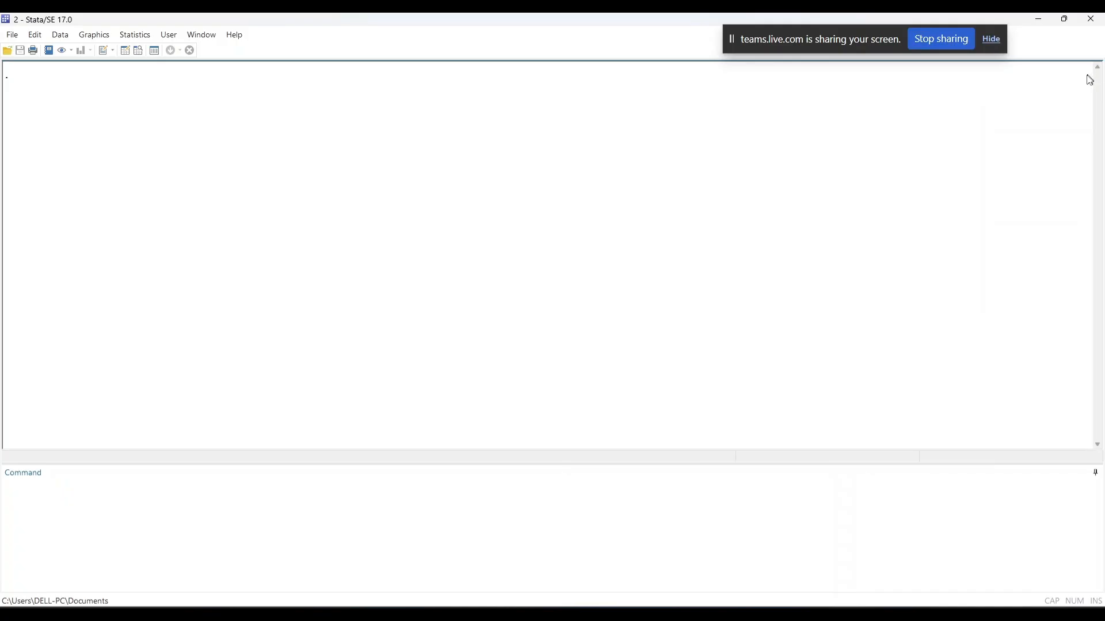
Step: Bring back the Variables and History windows
left_click(213, 41)
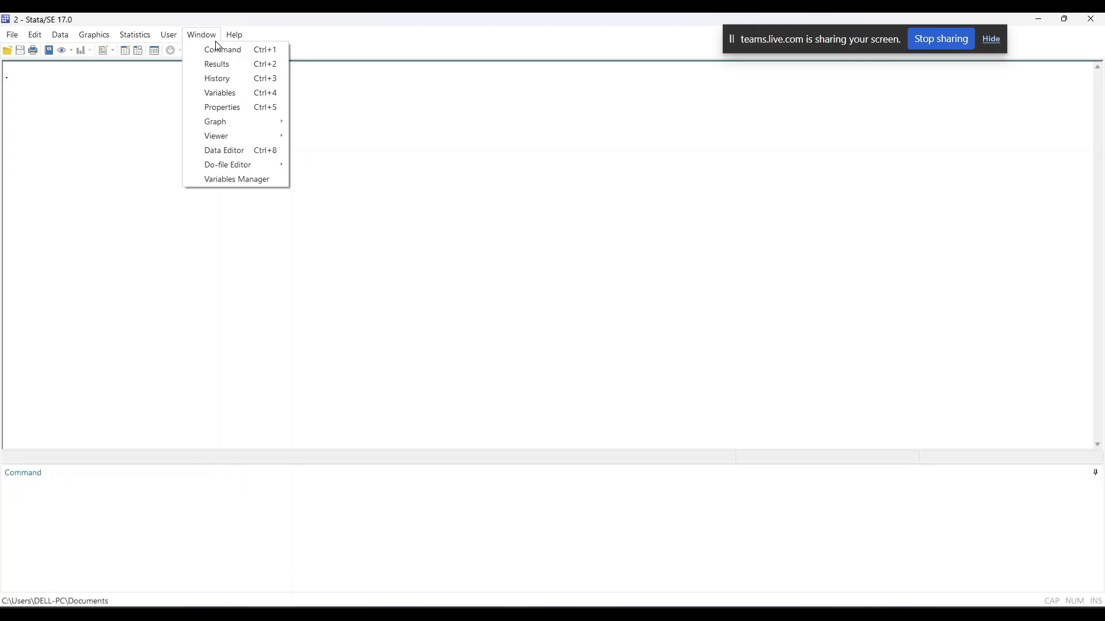
left_click(234, 94)
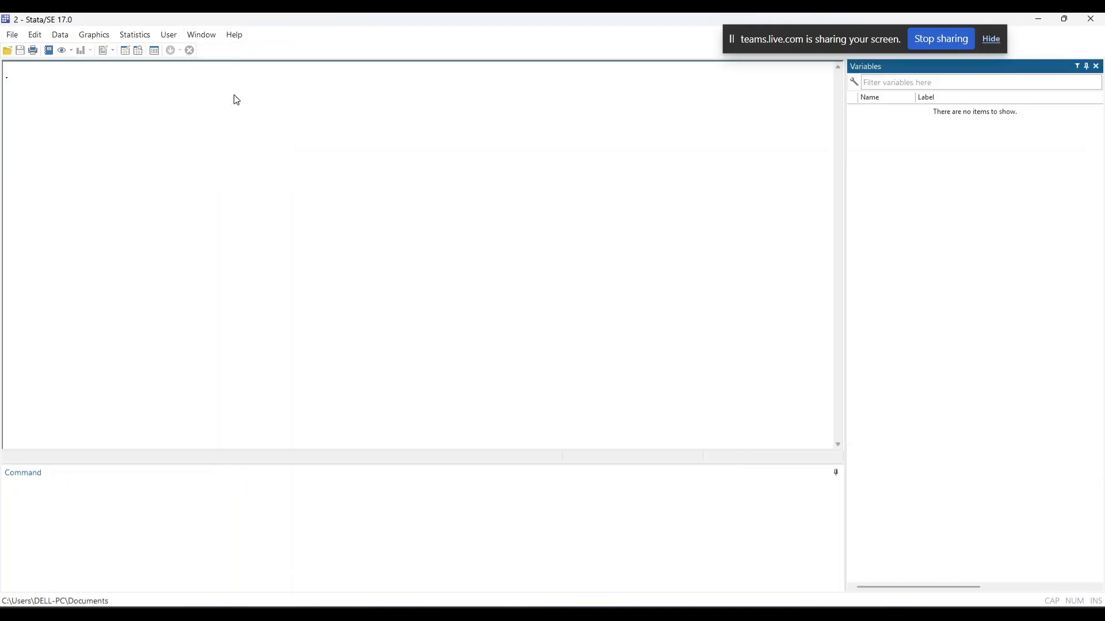
left_click(214, 36)
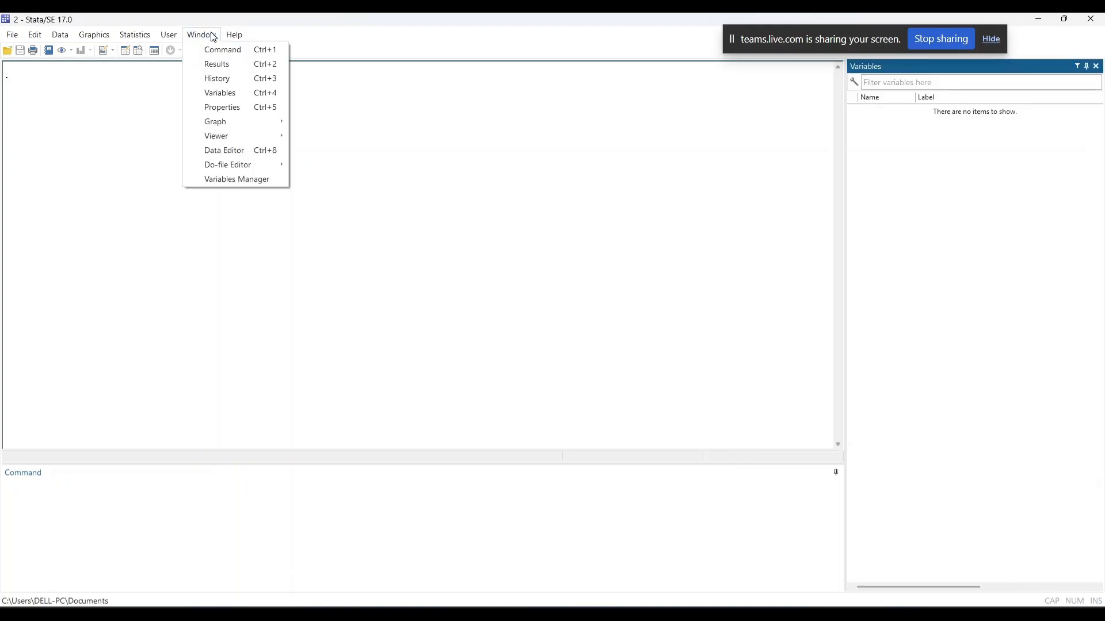
left_click(224, 84)
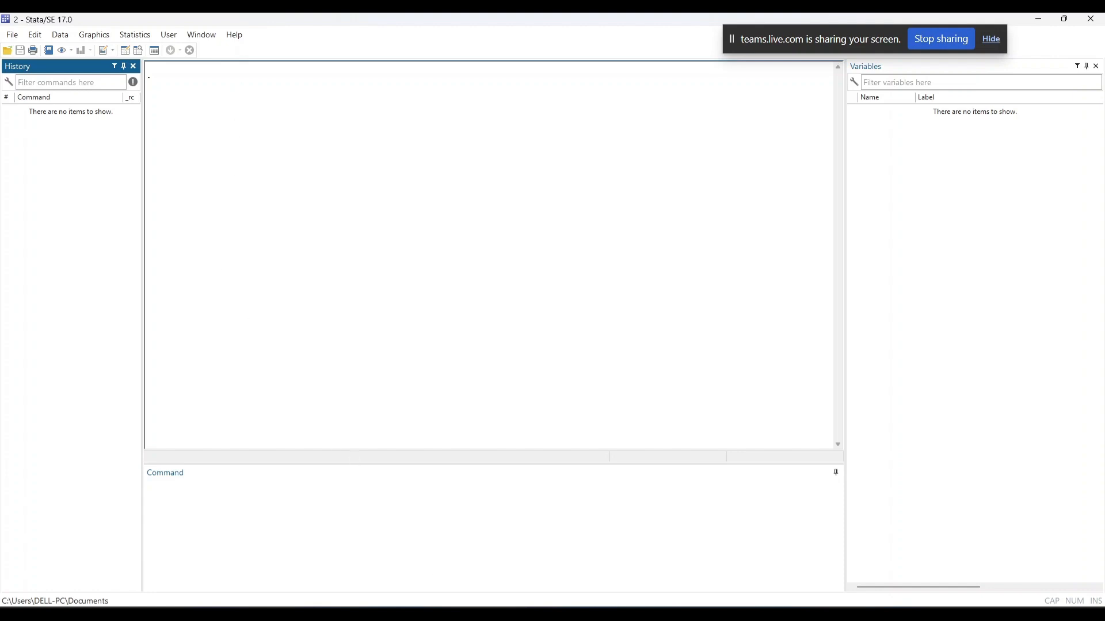
Step: Switch to the Teams meeting in the browser and check on the participants
mouse_move(460, 614)
left_click(448, 574)
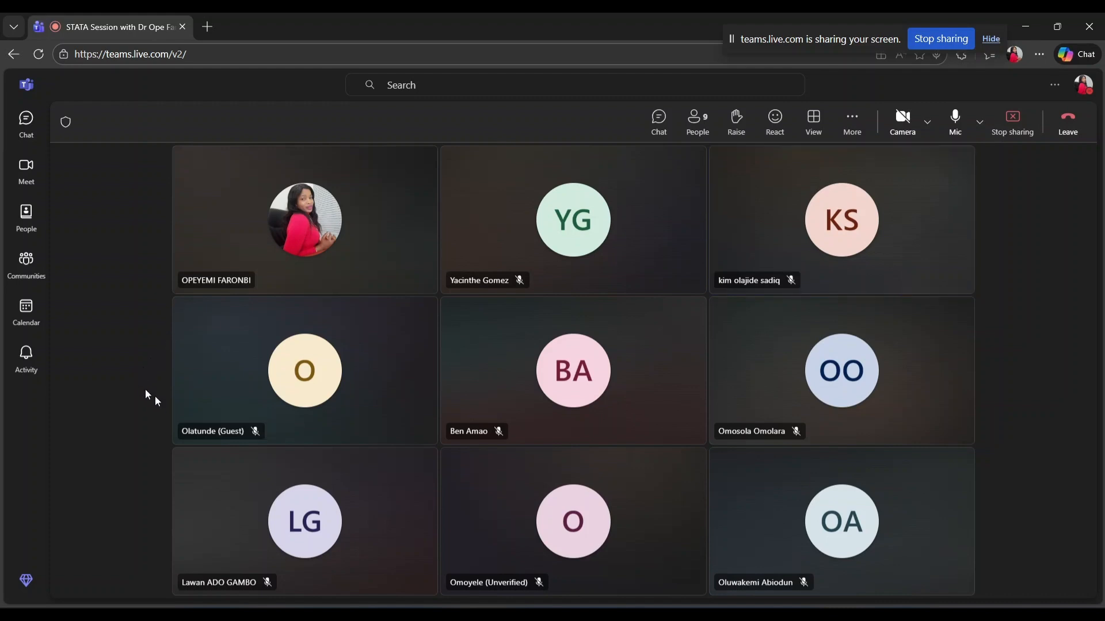
mouse_move(199, 436)
mouse_move(466, 614)
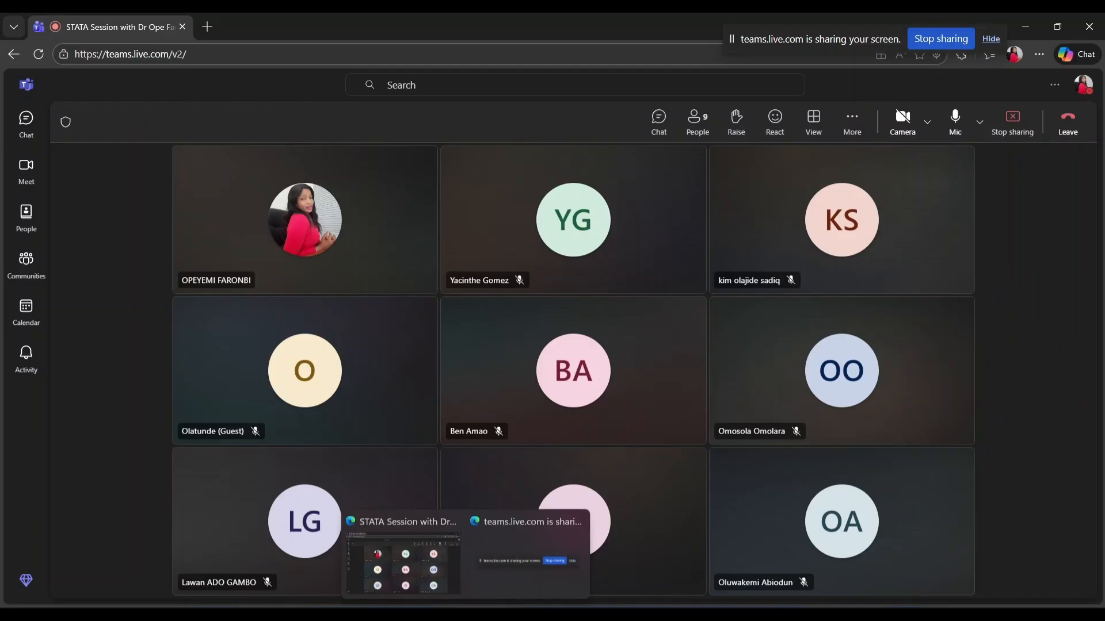
Step: Return to the first Stata window and close the second Stata instance
left_click(501, 559)
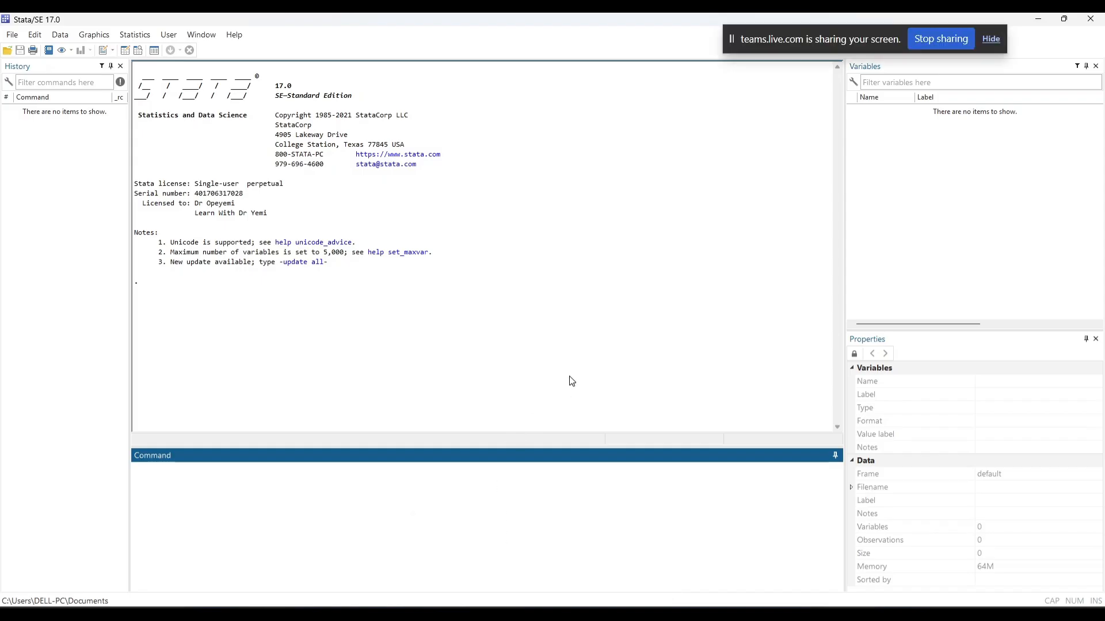
mouse_move(541, 613)
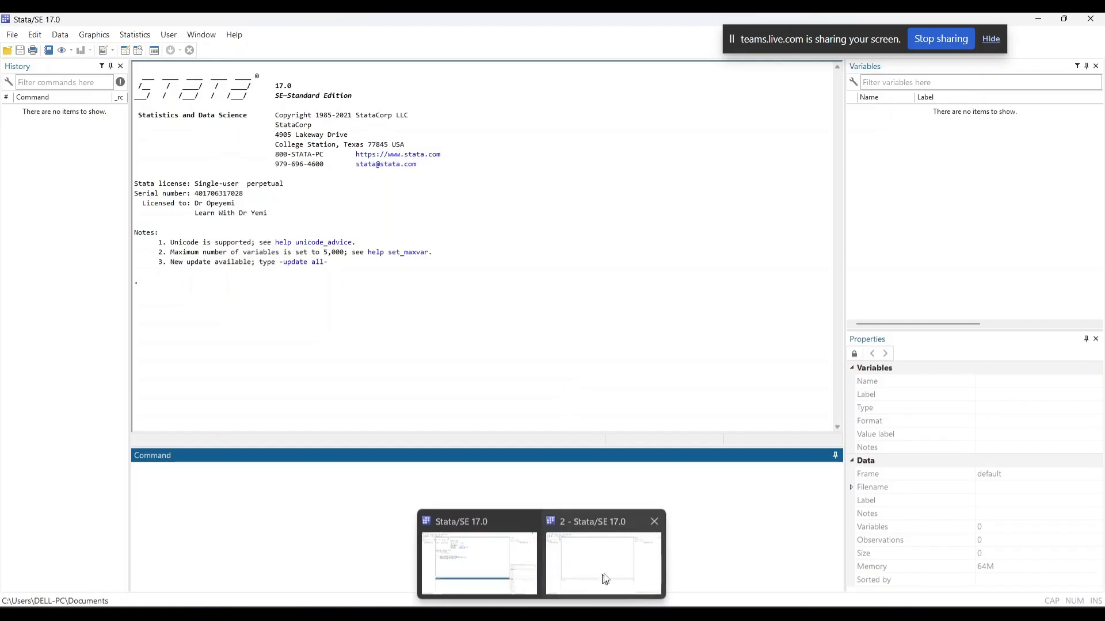
mouse_move(612, 574)
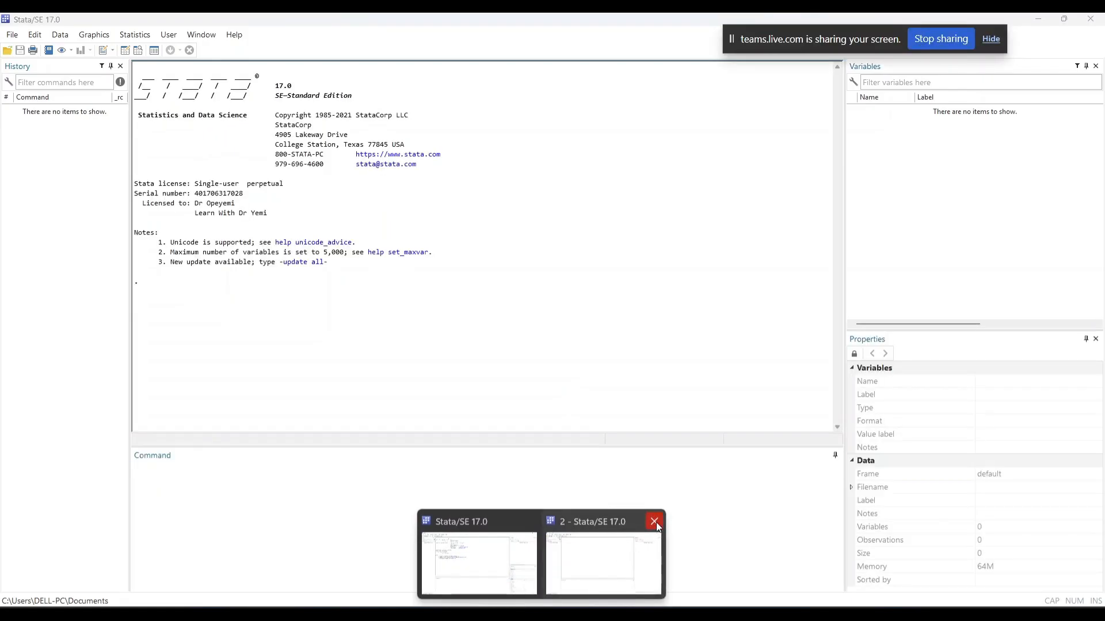
left_click(655, 521)
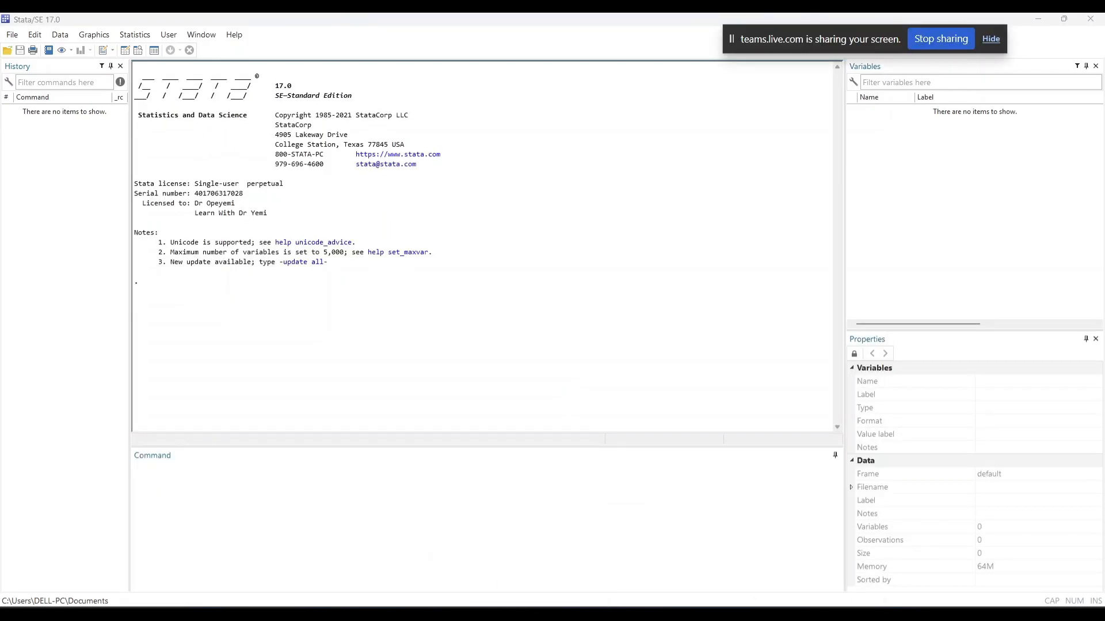
Step: Open the do-file "Cohort 4 Day 1 Dofile & Note" from the Cohort 4 folder, enlarge its text and highlight the word "syntax" in objective 4
mouse_move(845, 614)
left_click(854, 565)
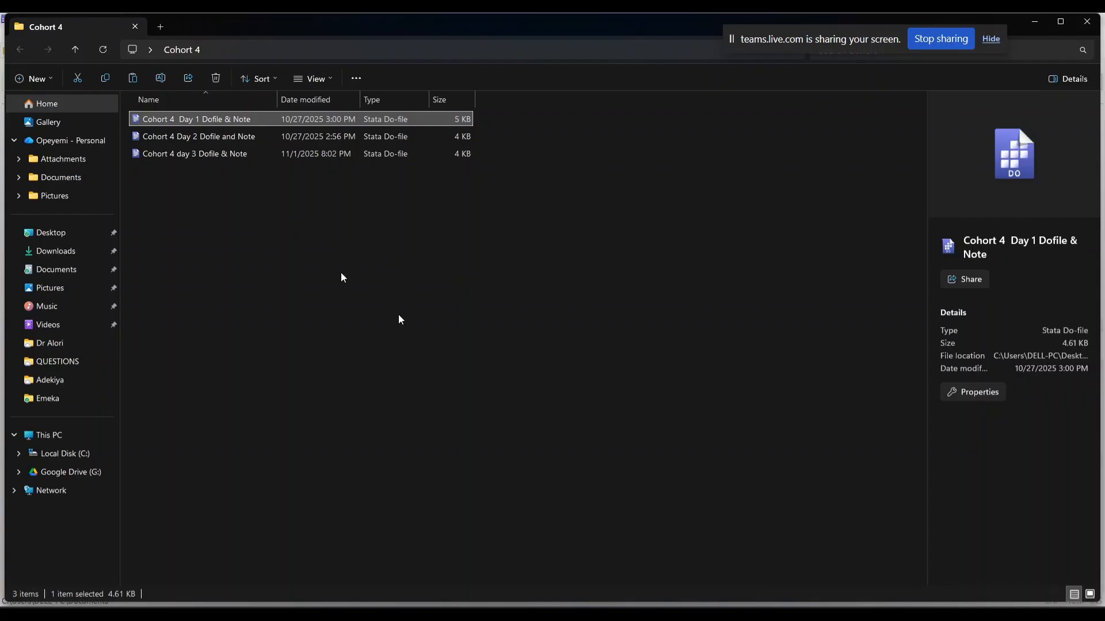
double_click(205, 119)
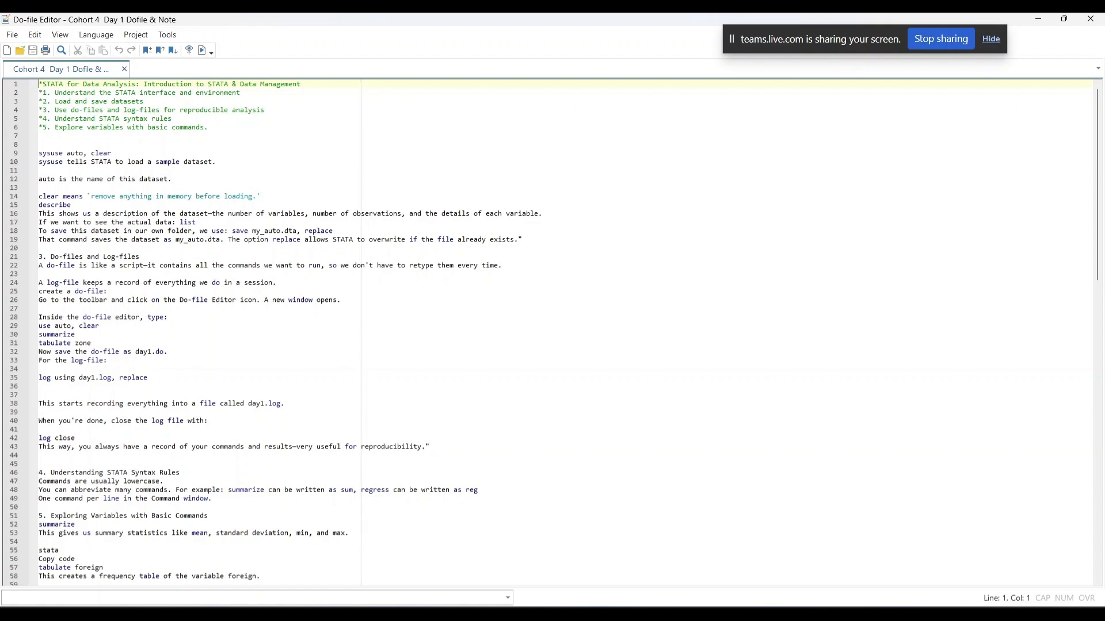
scroll(548, 332, "up", 20)
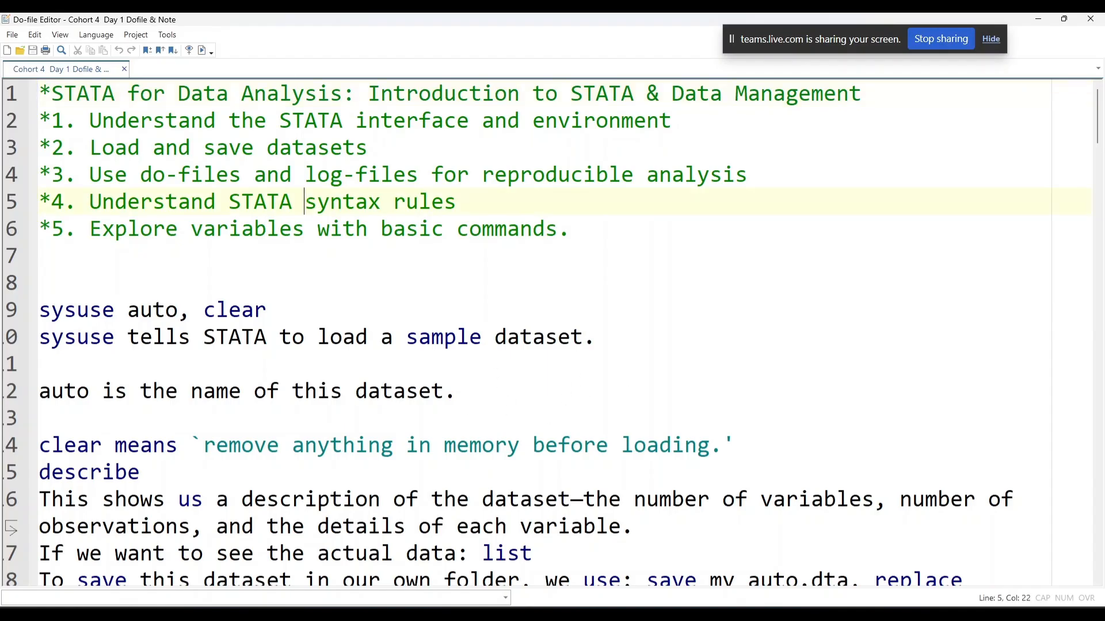
double_click(369, 203)
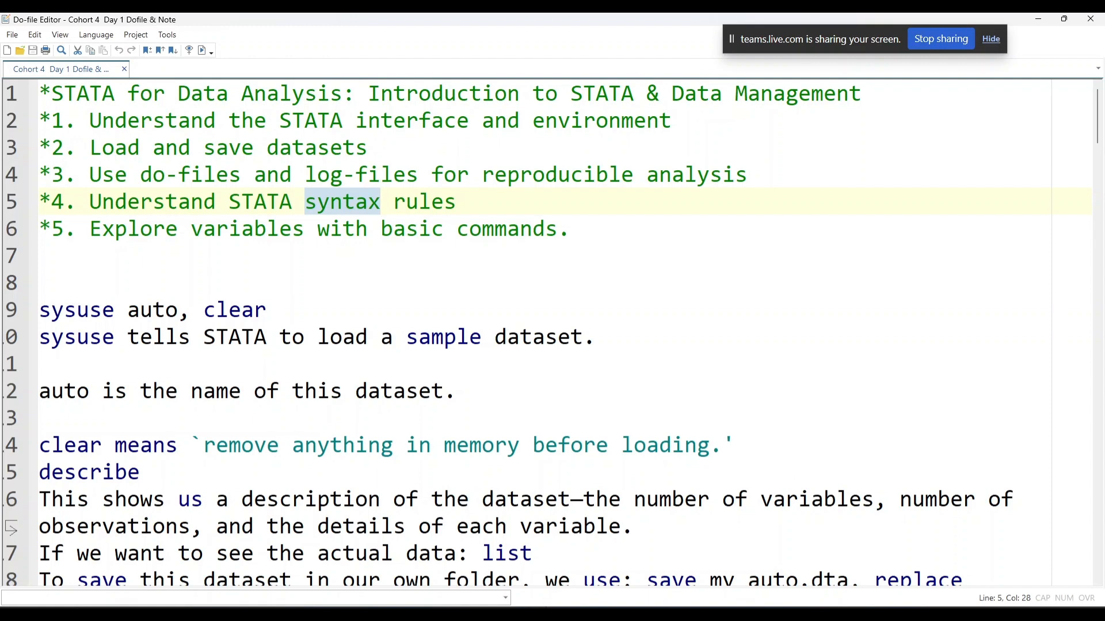
Step: Switch to the main Stata window and load the sample dataset by running "sysuse auto"
mouse_move(541, 613)
left_click(512, 578)
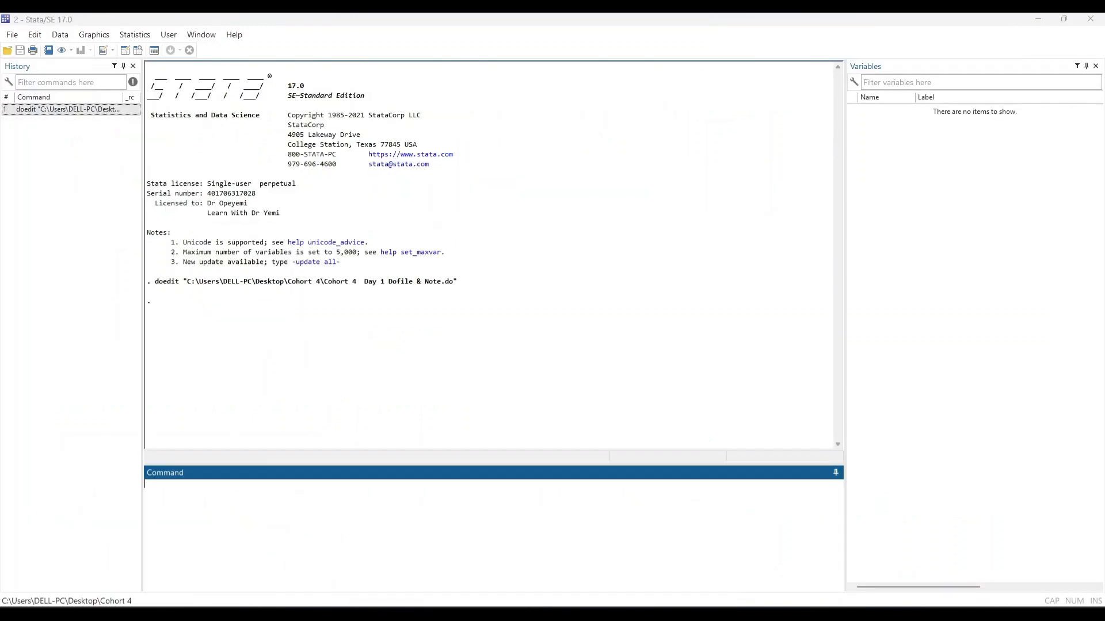
type("sy")
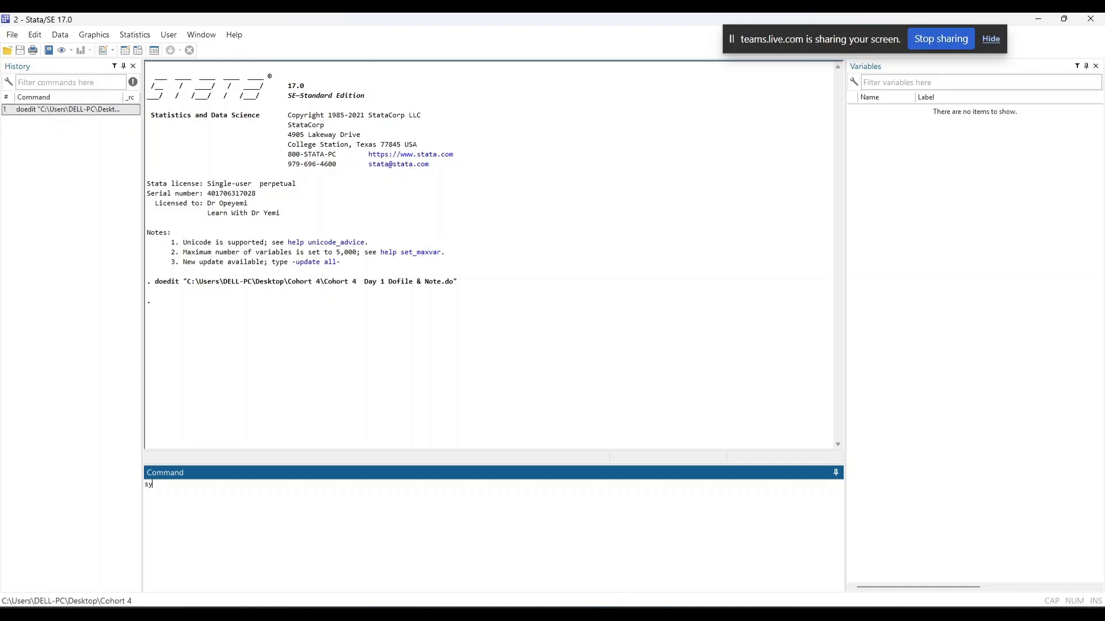
type("suse auto, cle")
key("BackSpace")
key("BackSpace")
key("BackSpace")
key("BackSpace")
key("BackSpace")
key("Return")
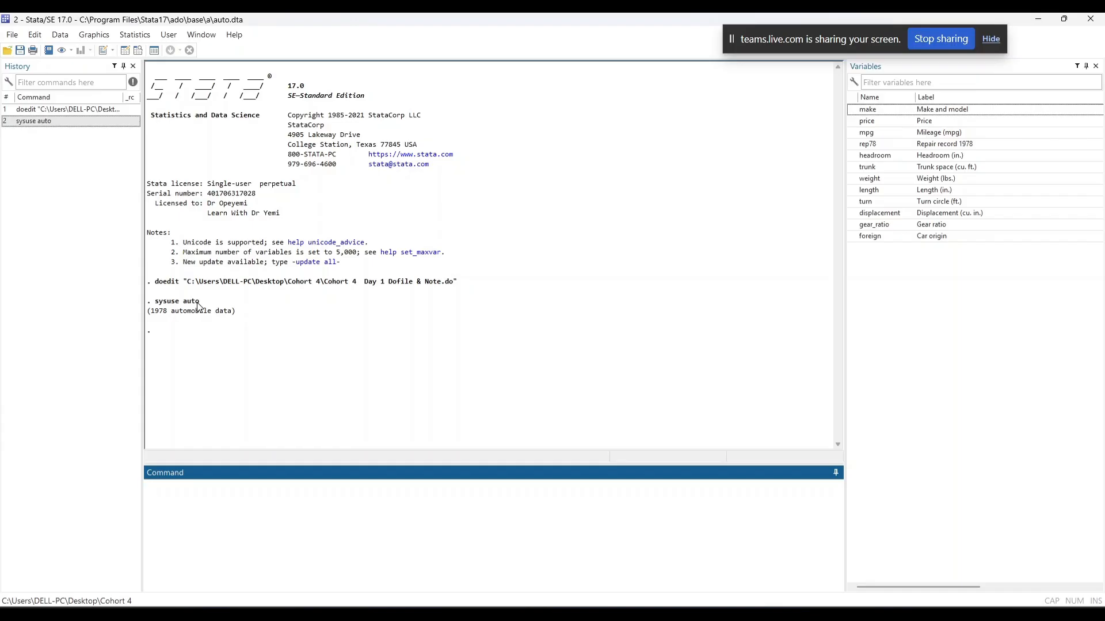
Step: Remove the loaded dataset from memory by running the "clear" command
type("ysuse auto")
key("ctrl+a")
type("clear")
key("Return")
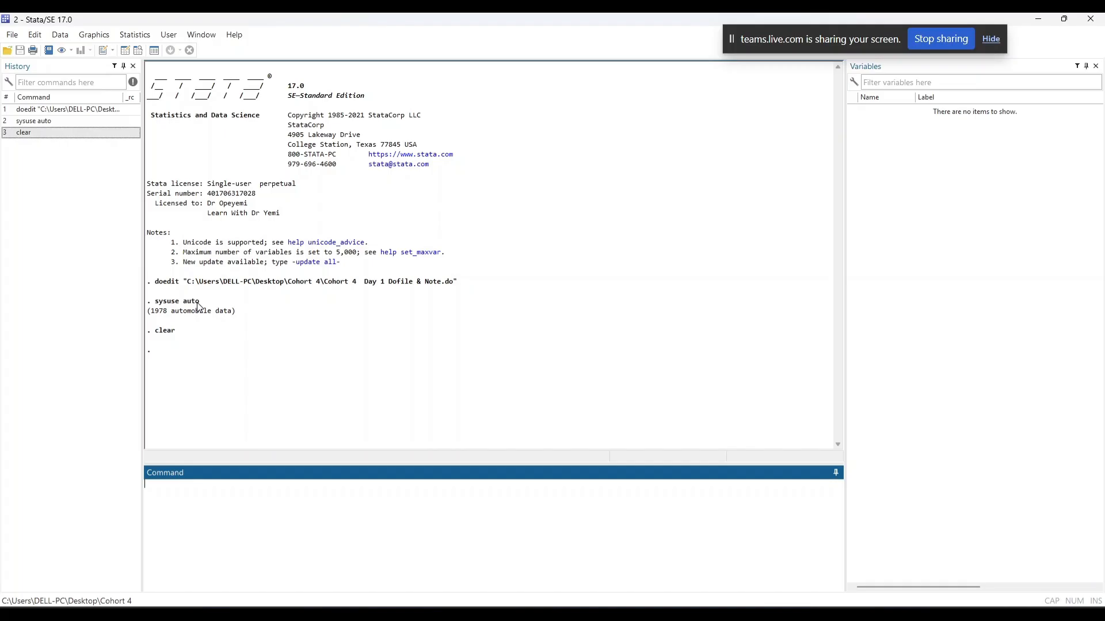
Step: In the Data Editor, enter "ggcgchjjvm" for var1 and "njvjkvk" for var2 in the first observation and close the editor
key("ctrl+8")
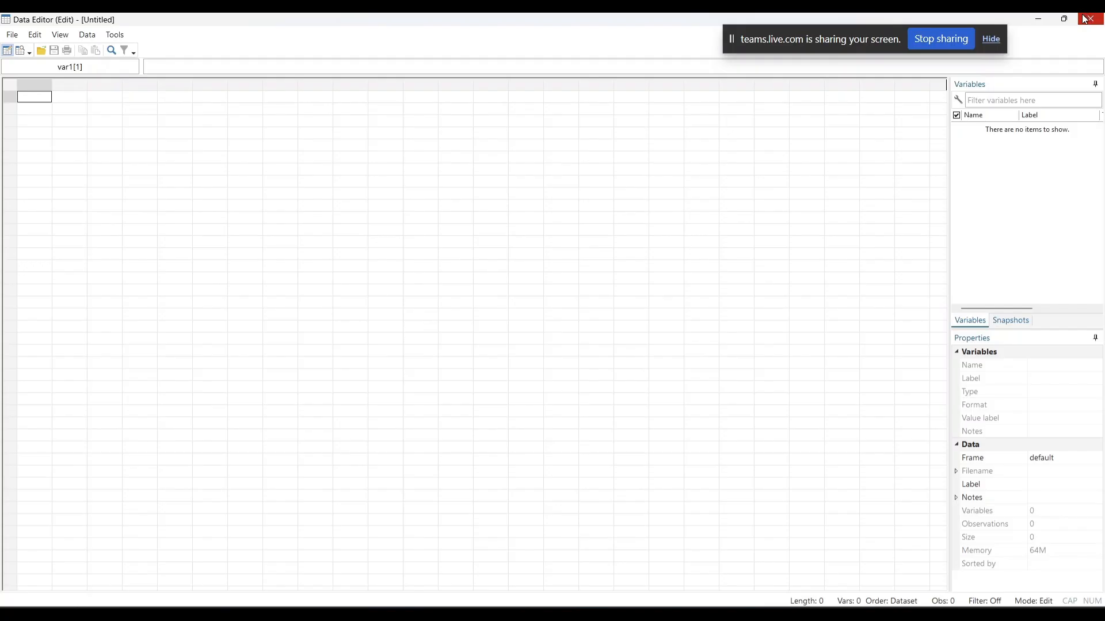
type("ggcgchjjvm")
key("Tab")
type("n")
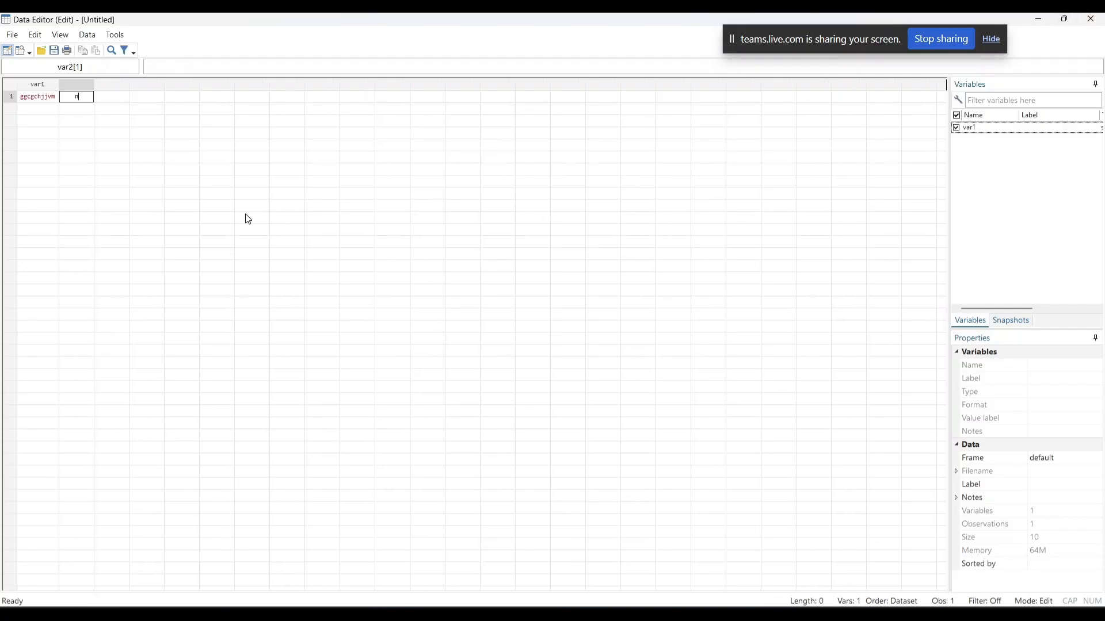
type("jvjkvk")
key("Tab")
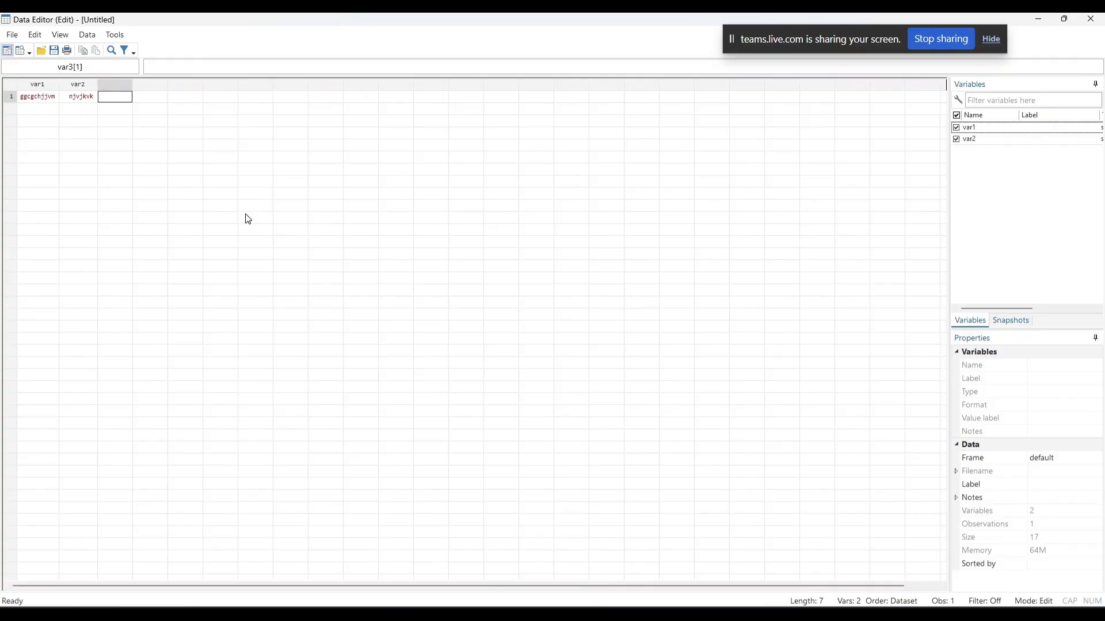
left_click(1090, 19)
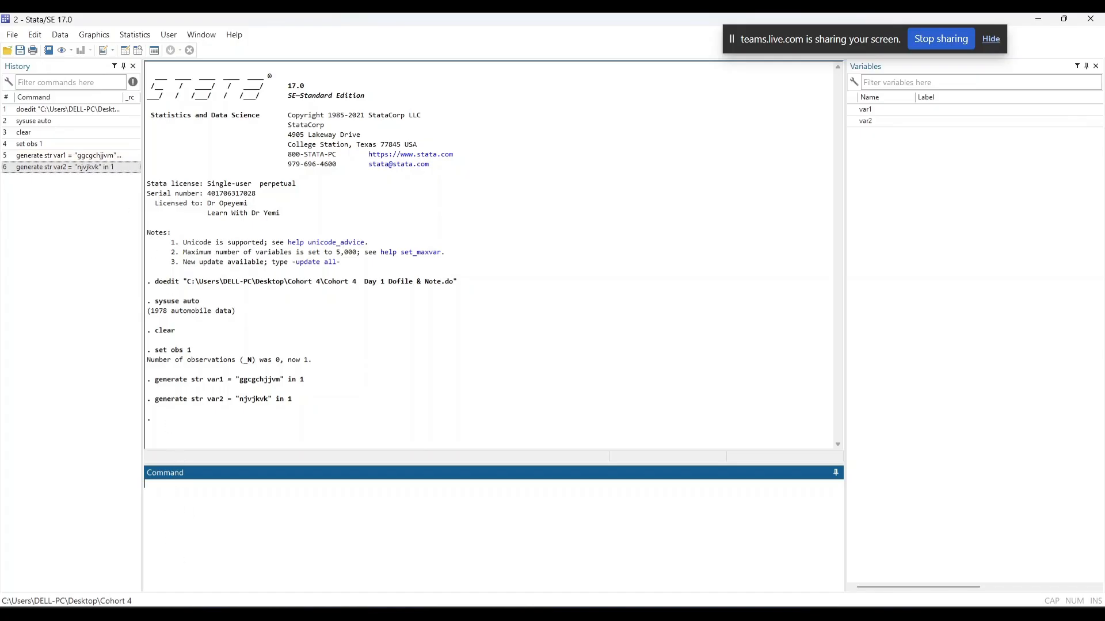
Step: Try rerunning "sysuse auto" from the command history, clear memory with "clear", and rerun "sysuse auto" to load the dataset
left_click(58, 121)
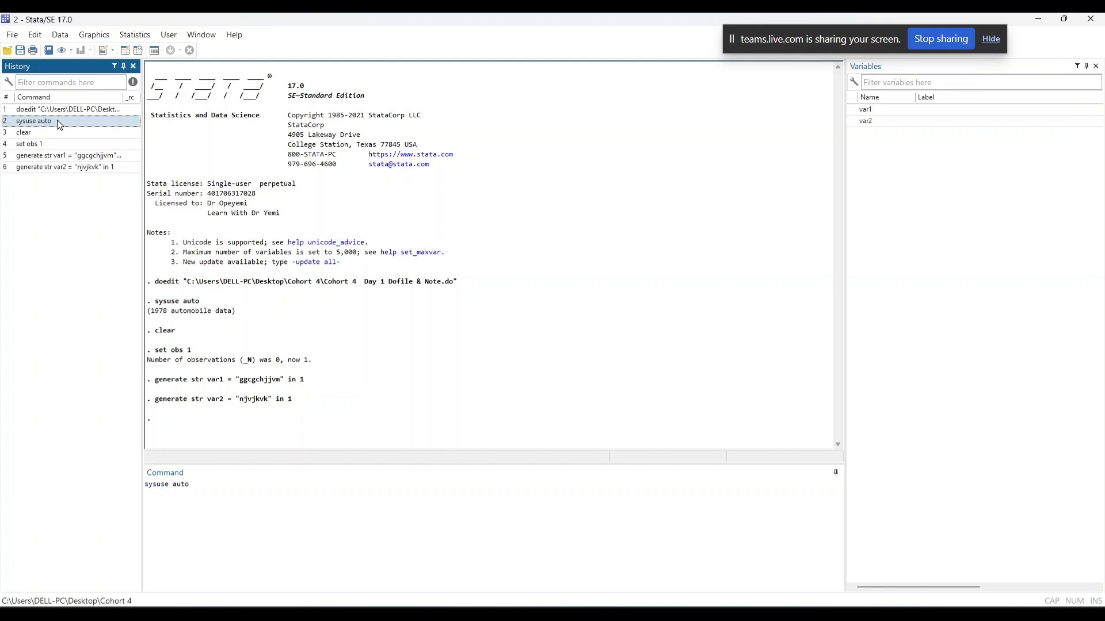
double_click(57, 120)
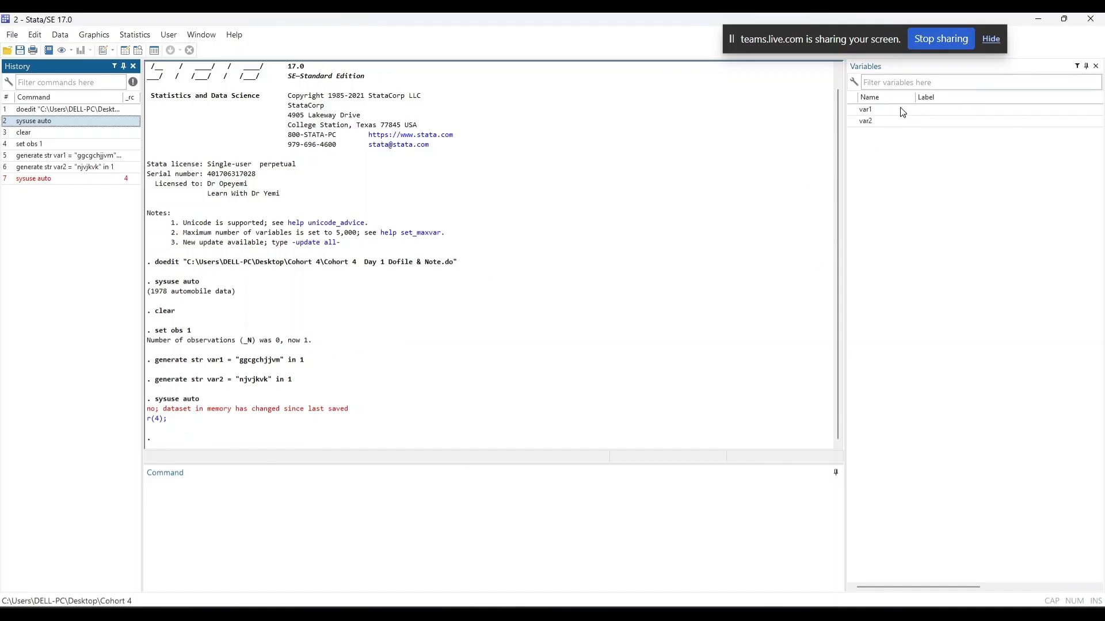
type("clear")
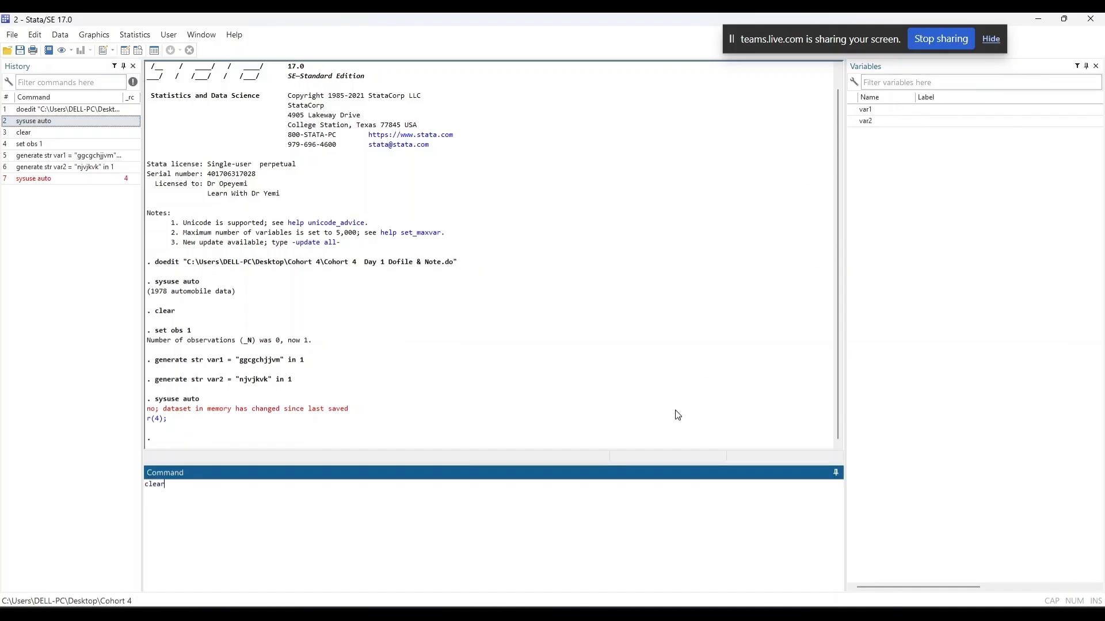
key("Return")
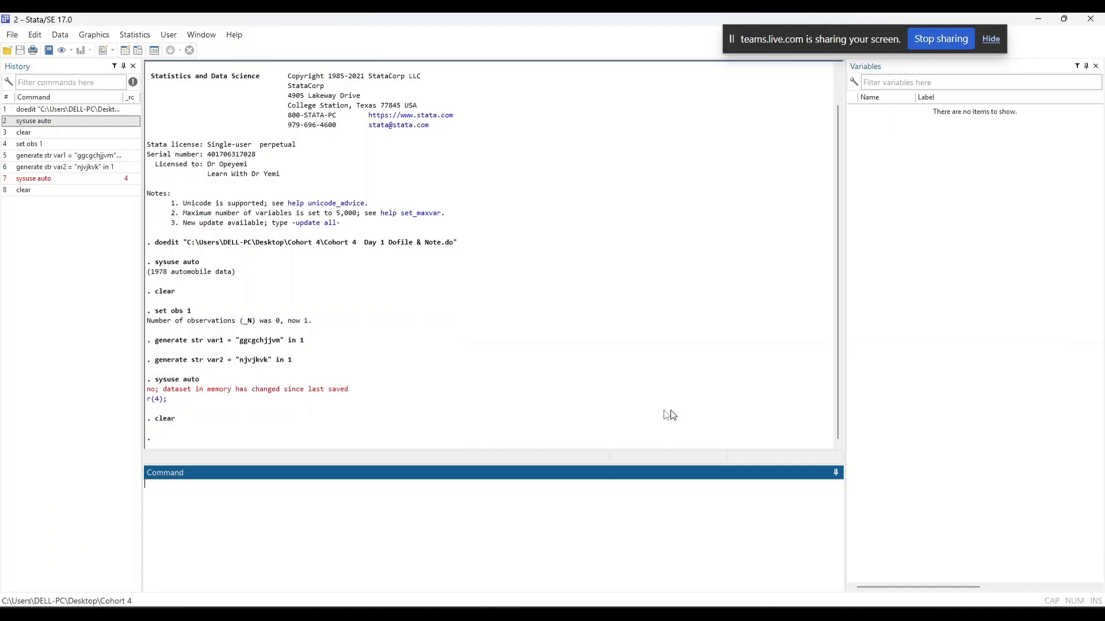
left_click(51, 120)
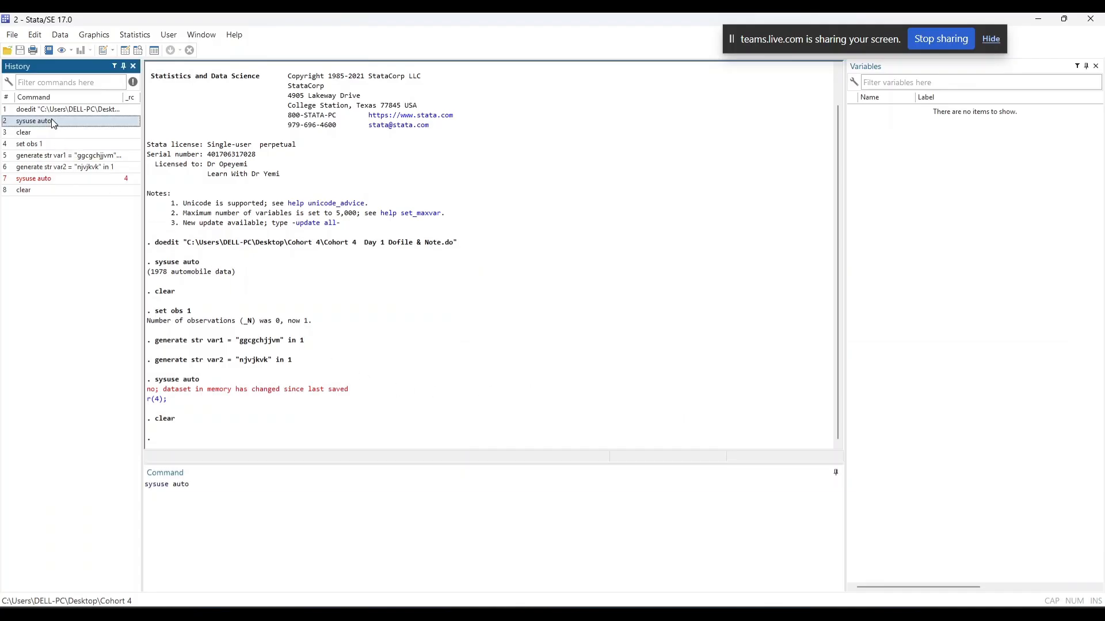
double_click(51, 120)
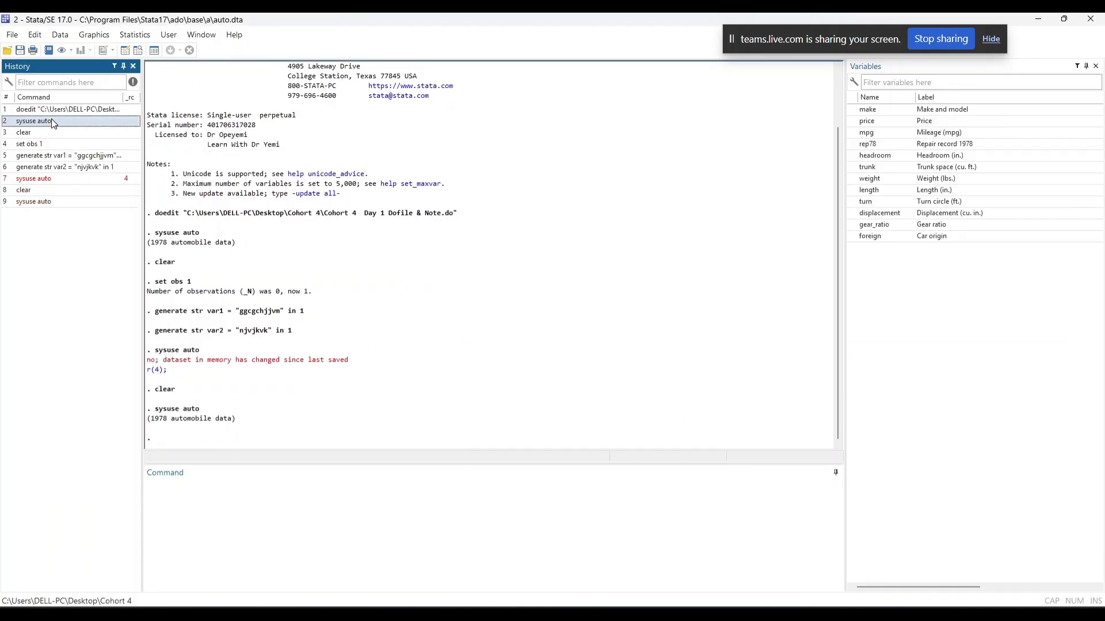
Step: Recall "sysuse auto" from the command history, add the clear option, and run "sysuse auto, clear"
left_click(60, 122)
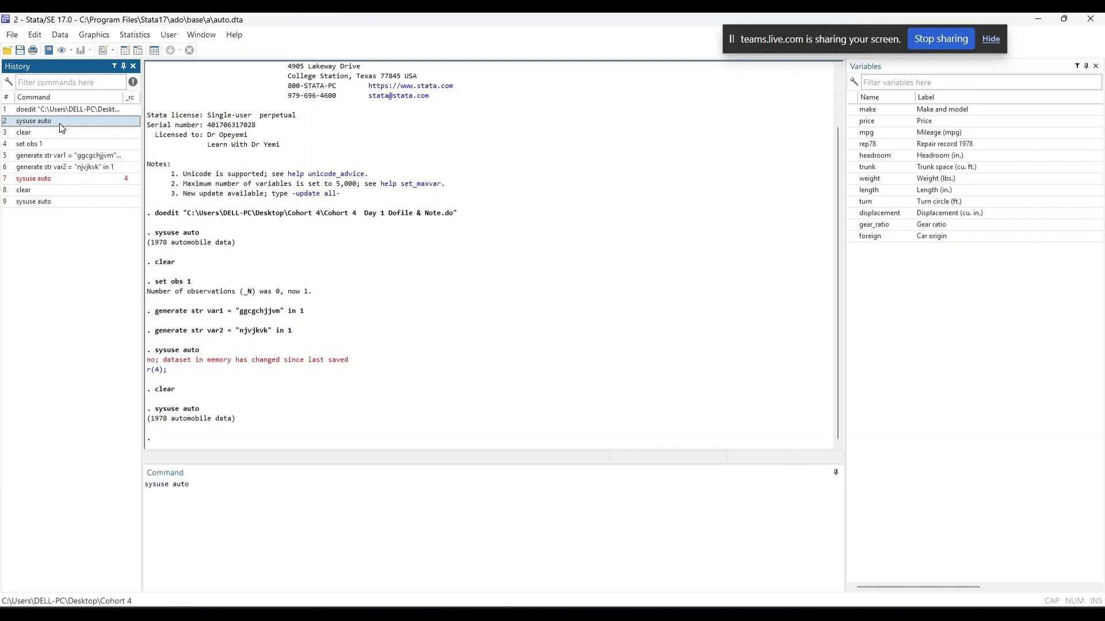
left_click(249, 482)
type(", clear")
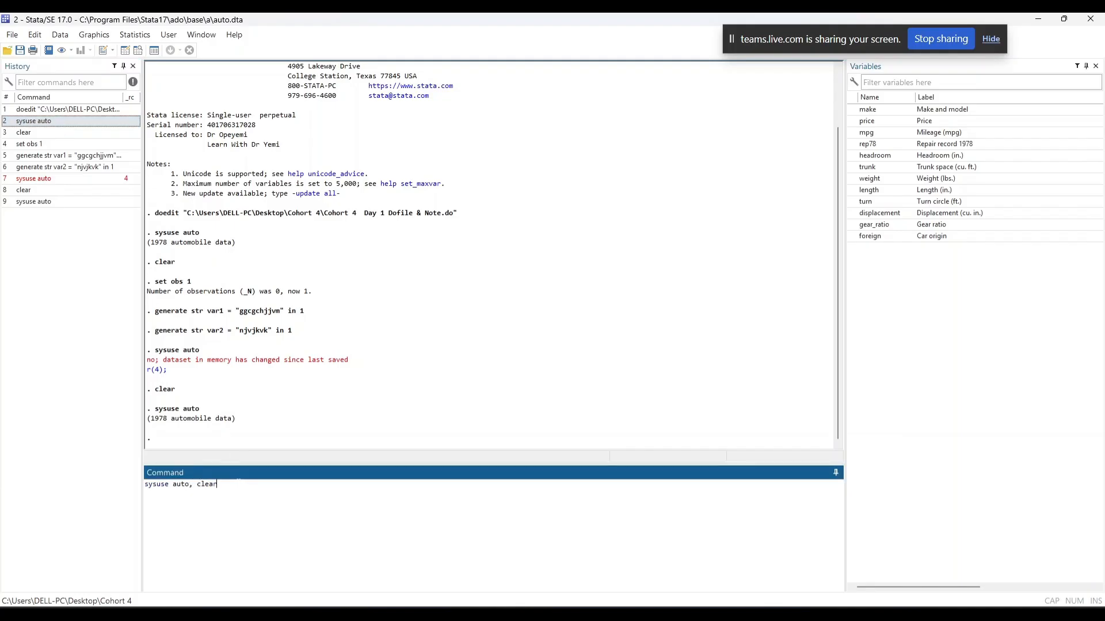
key("Return")
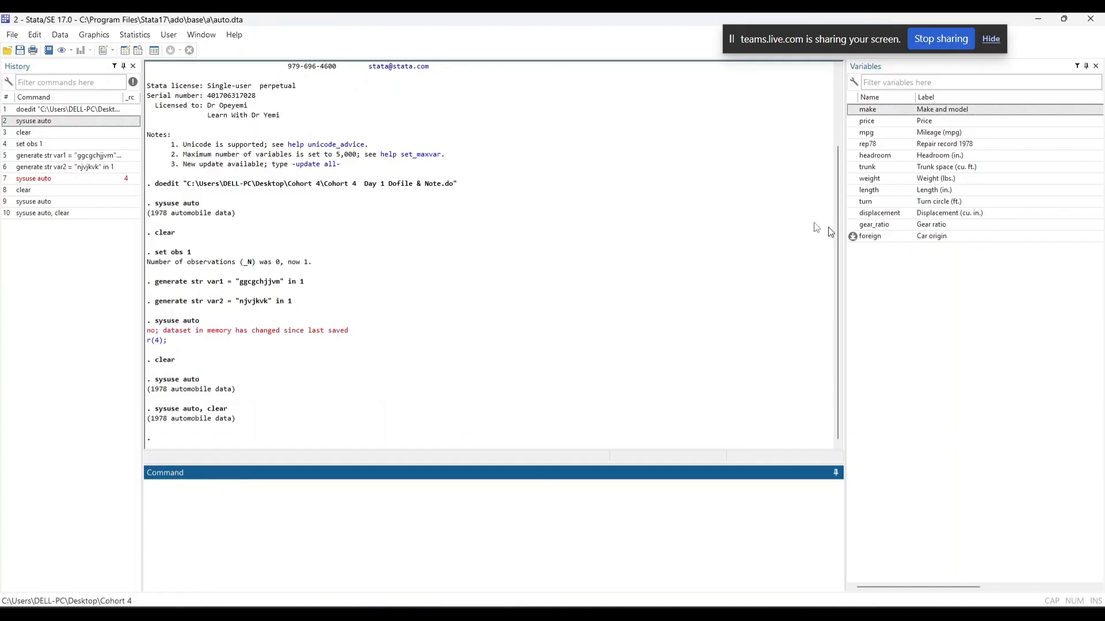
Step: View the auto dataset in the Data Editor's browse mode without running a command, and close the editor
left_click(54, 38)
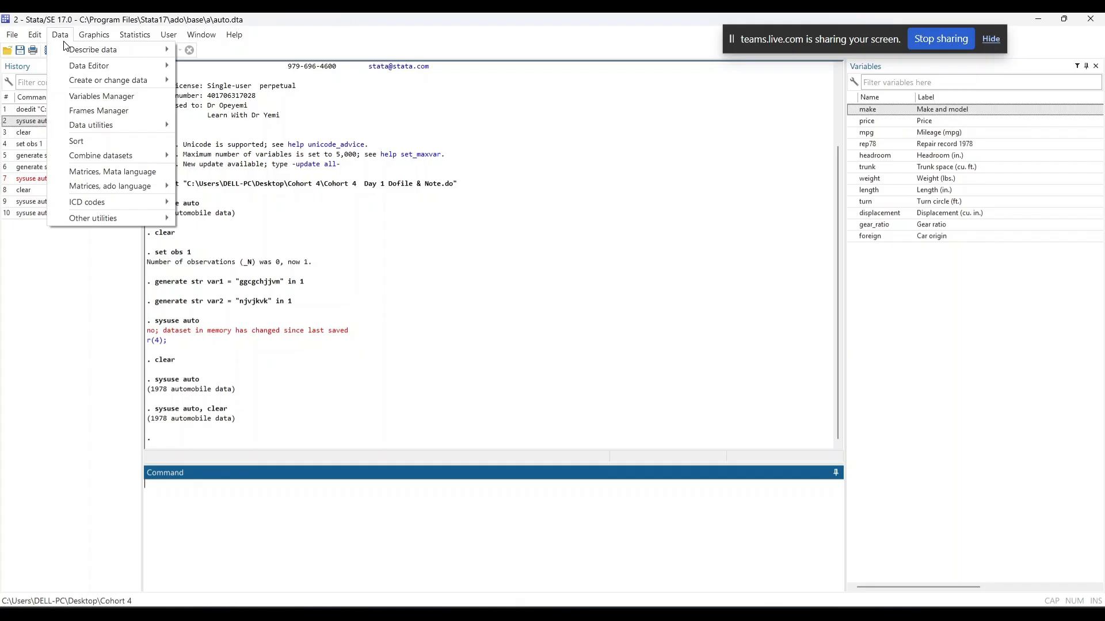
mouse_move(125, 72)
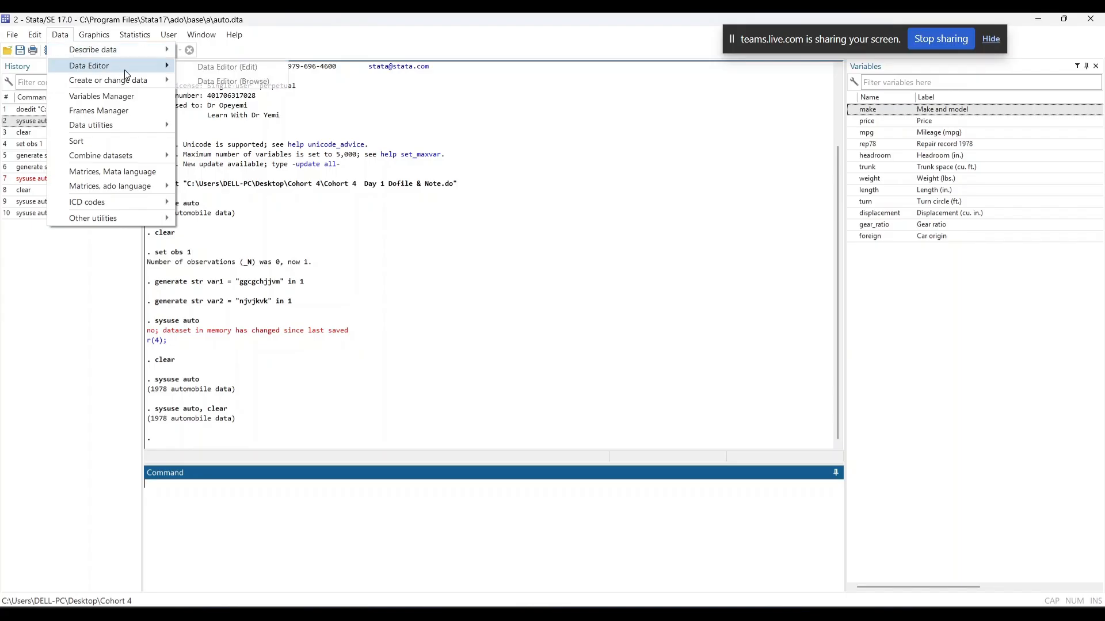
left_click(254, 84)
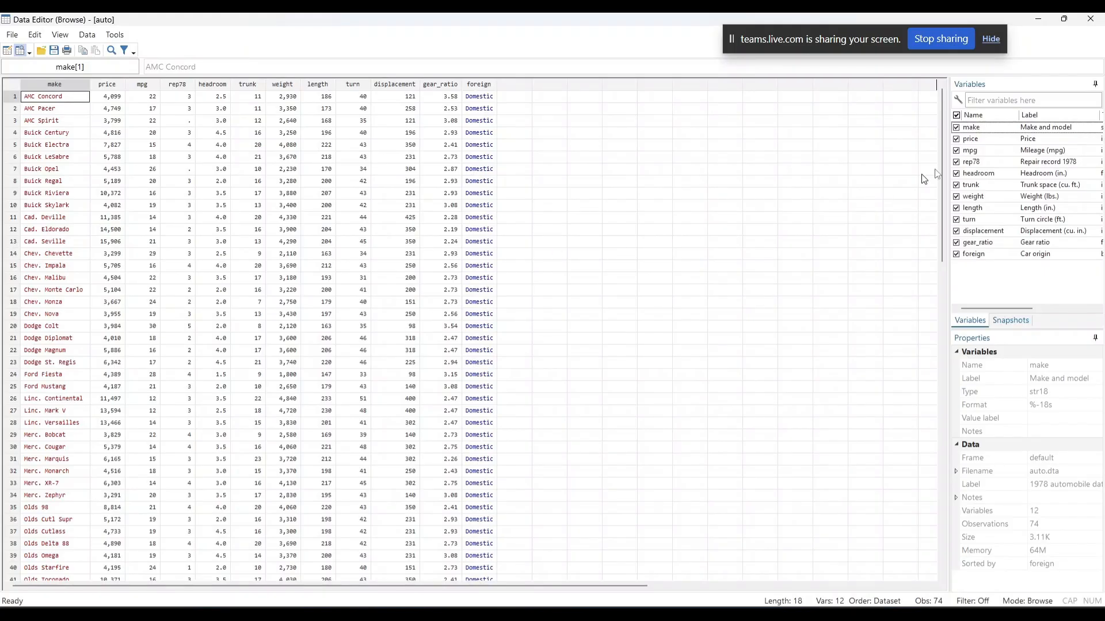
left_click(1091, 18)
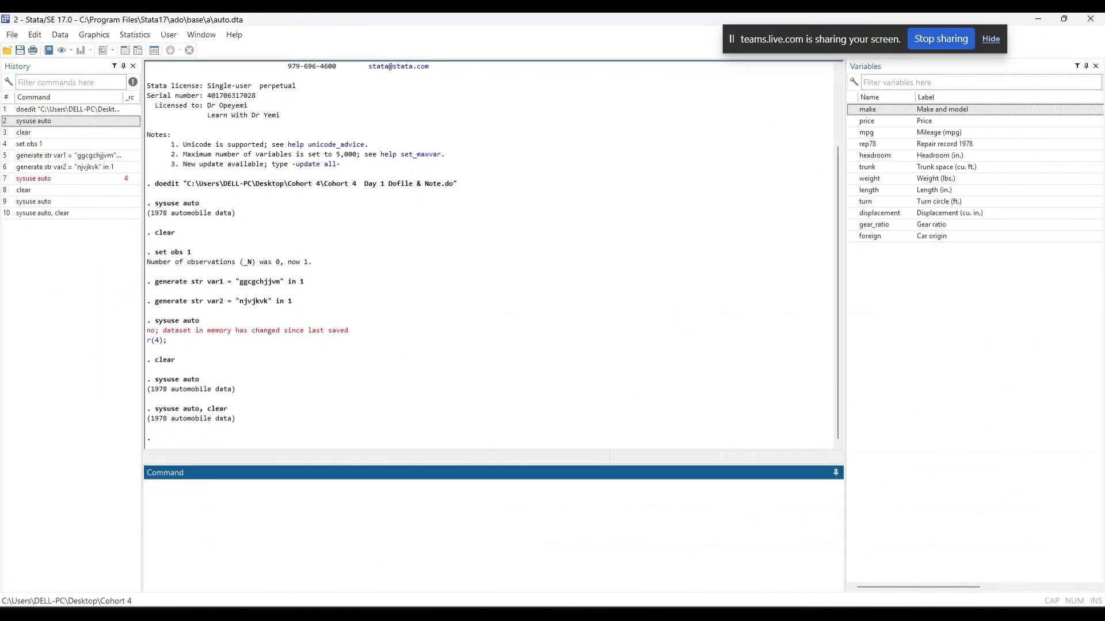
Step: Run the "browse" command to view the auto dataset, and close the Data Editor
type("browse")
key("Return")
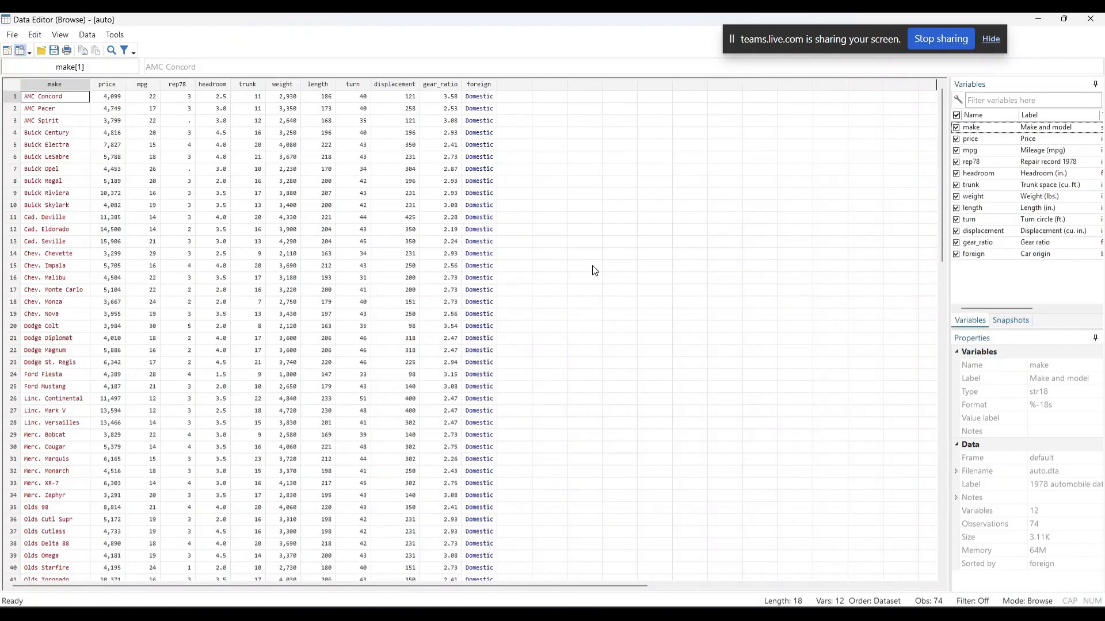
left_click(1090, 19)
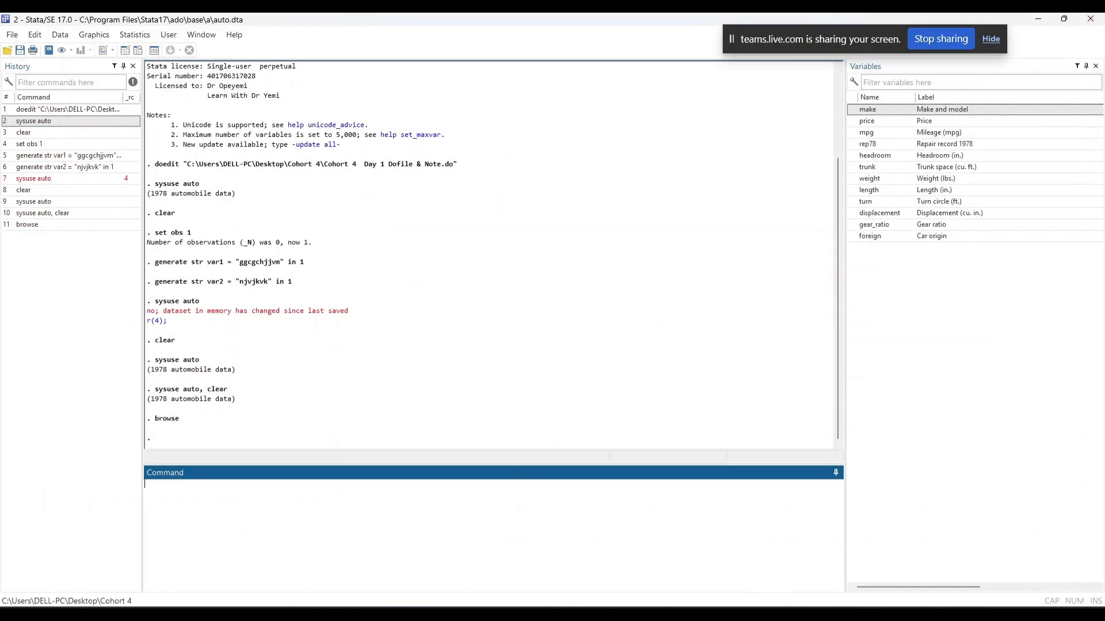
Step: Run "help browse" and copy the menu paths for edit and browse from the help page
type("help browse")
key("Return")
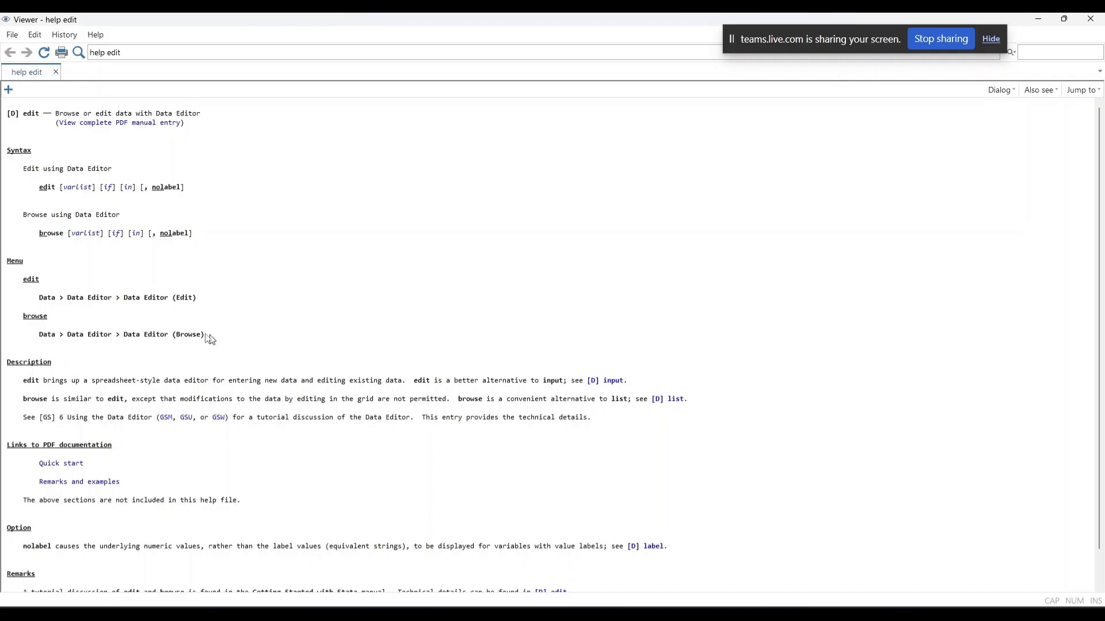
left_click_drag(210, 339, 3, 266)
key("ctrl+c")
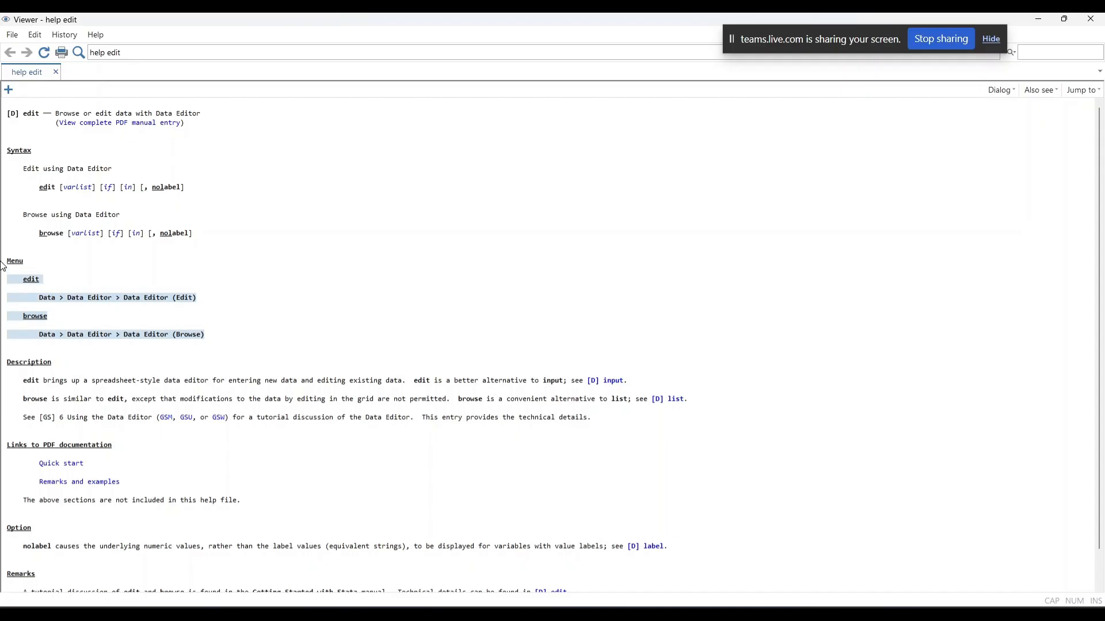
Step: Return to the main Stata window and paste the copied menu paths where commands are entered
mouse_move(526, 598)
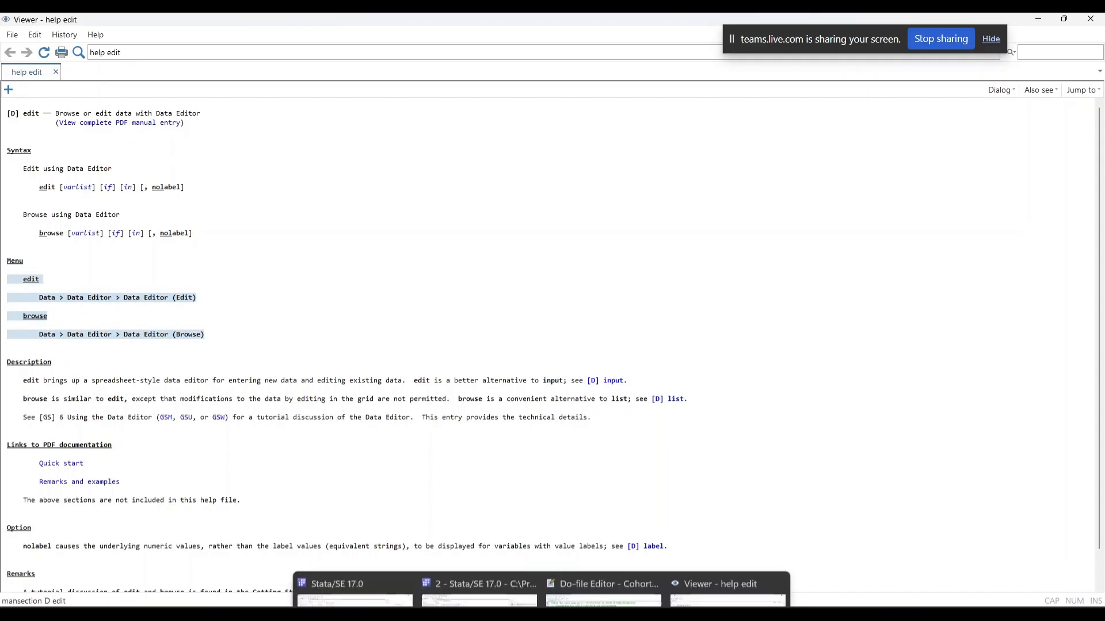
left_click(446, 586)
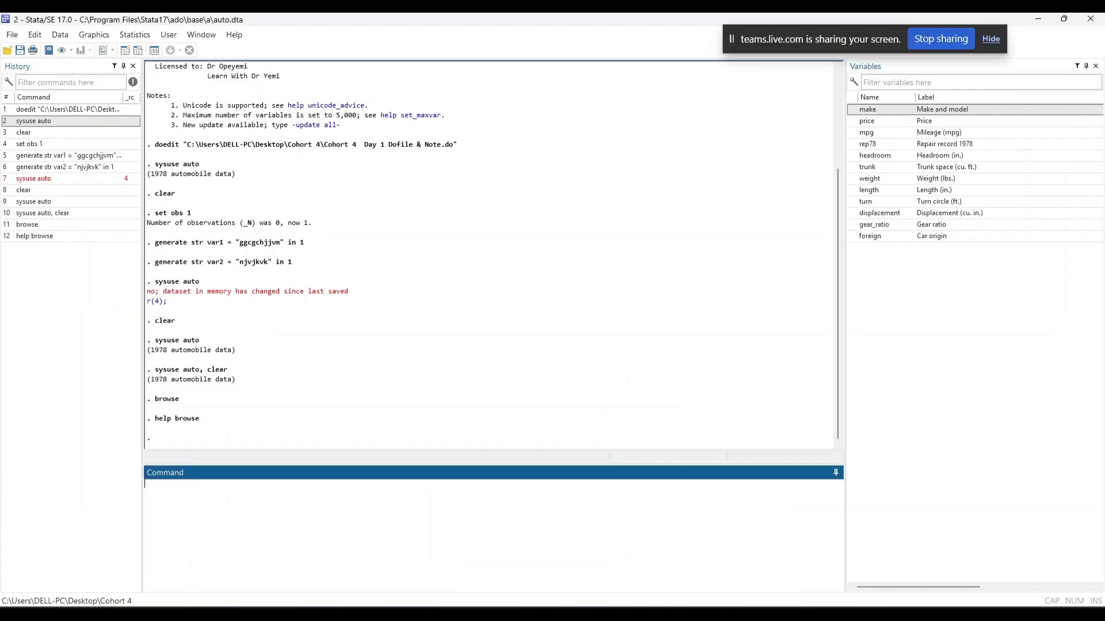
key("ctrl+v")
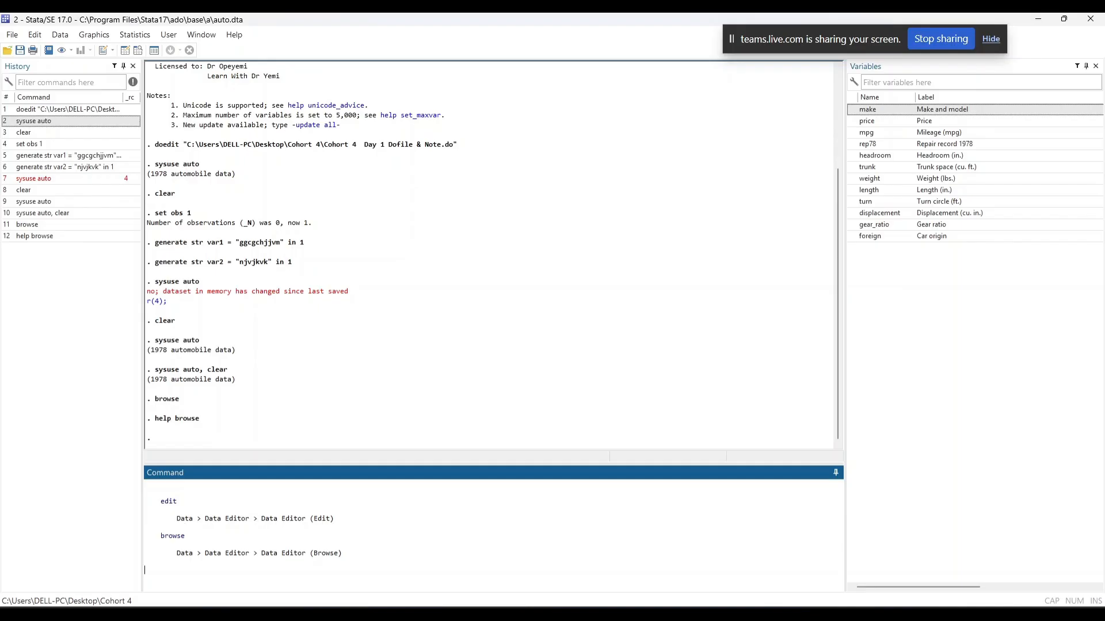
Step: Follow the pasted browse path to open Data Editor (Browse) for the auto dataset, and close the editor
left_click(60, 35)
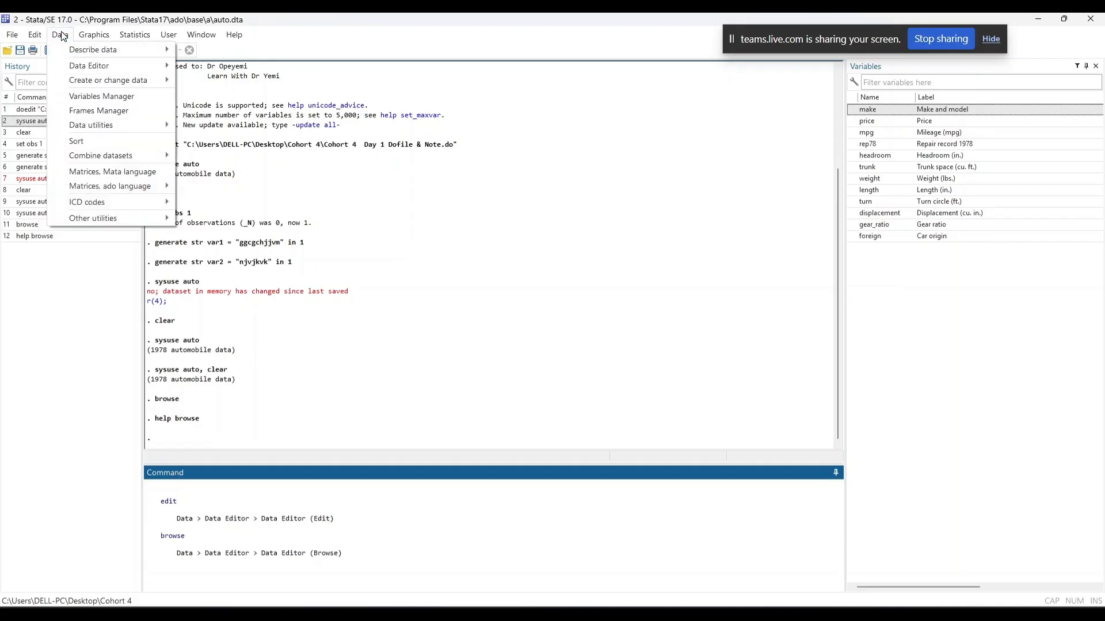
mouse_move(159, 68)
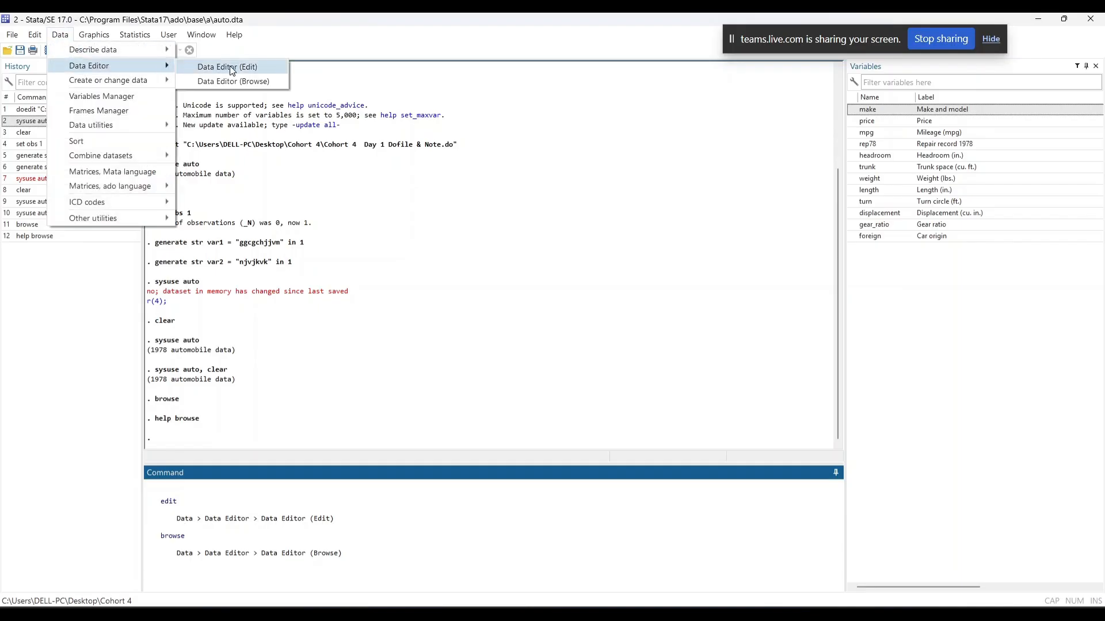
left_click(240, 82)
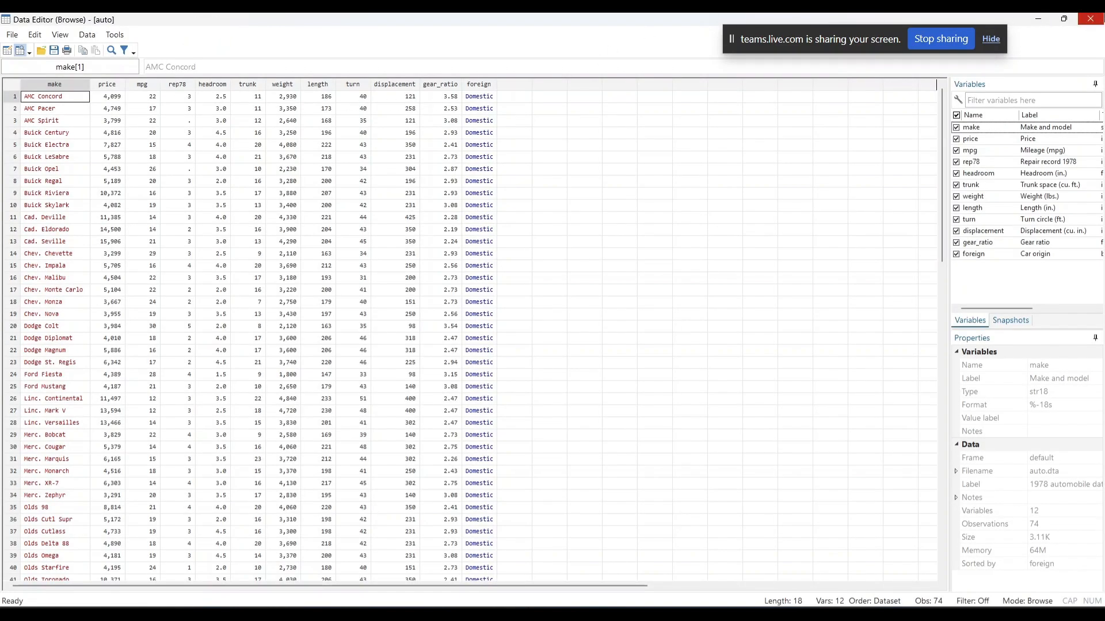
left_click(1091, 19)
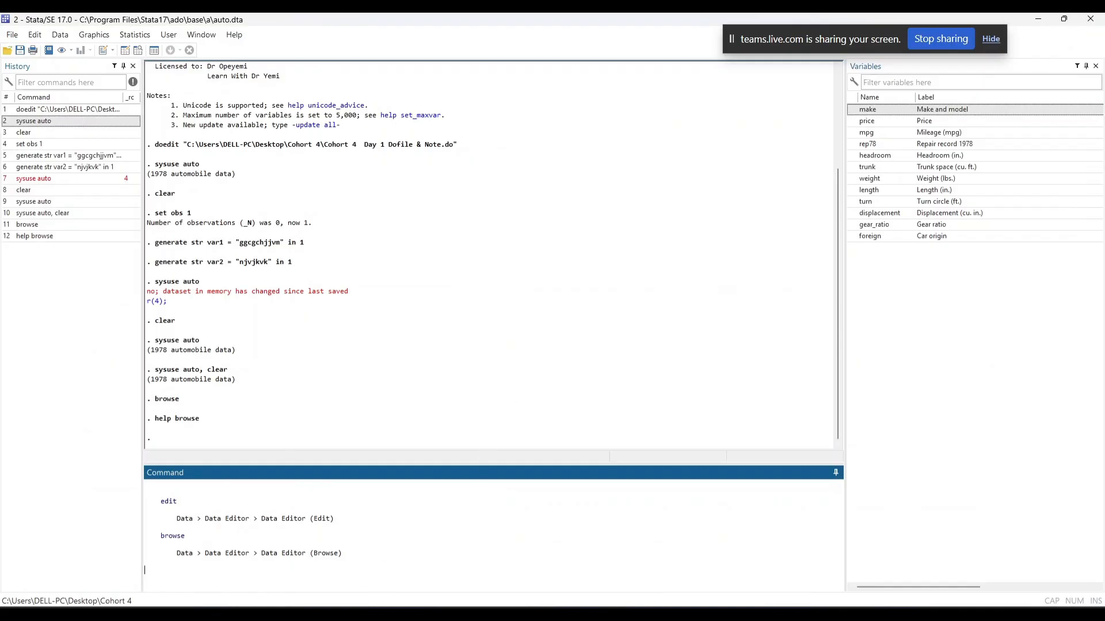
Step: Replace the pasted menu paths with the "clear" command and run it to empty the memory
left_click_drag(145, 570, 142, 491)
type("cl")
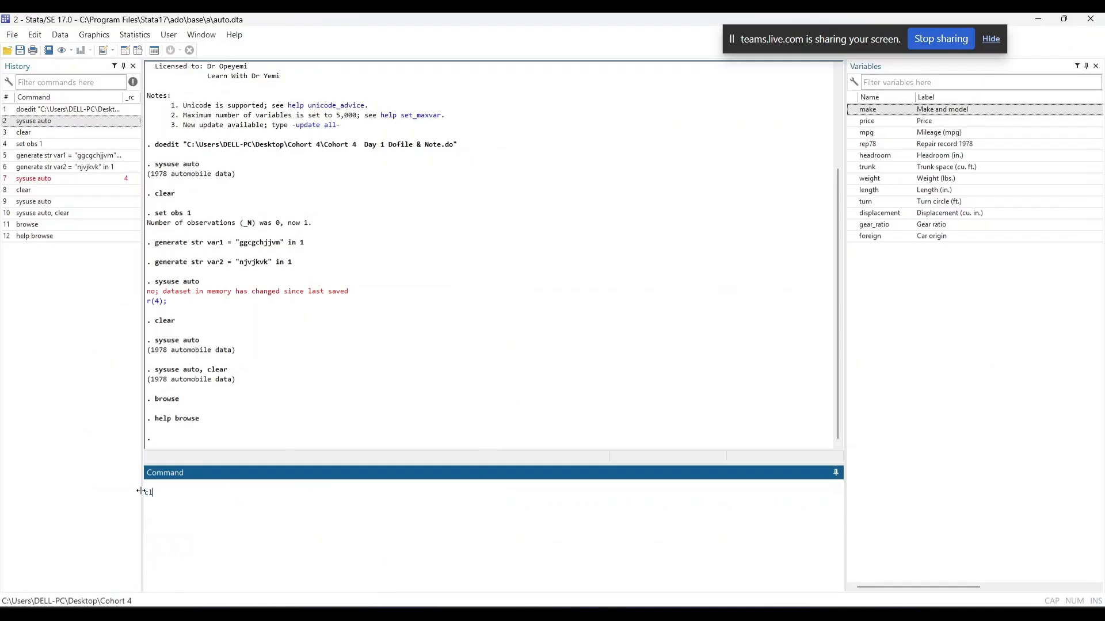
type("ear")
key("Return")
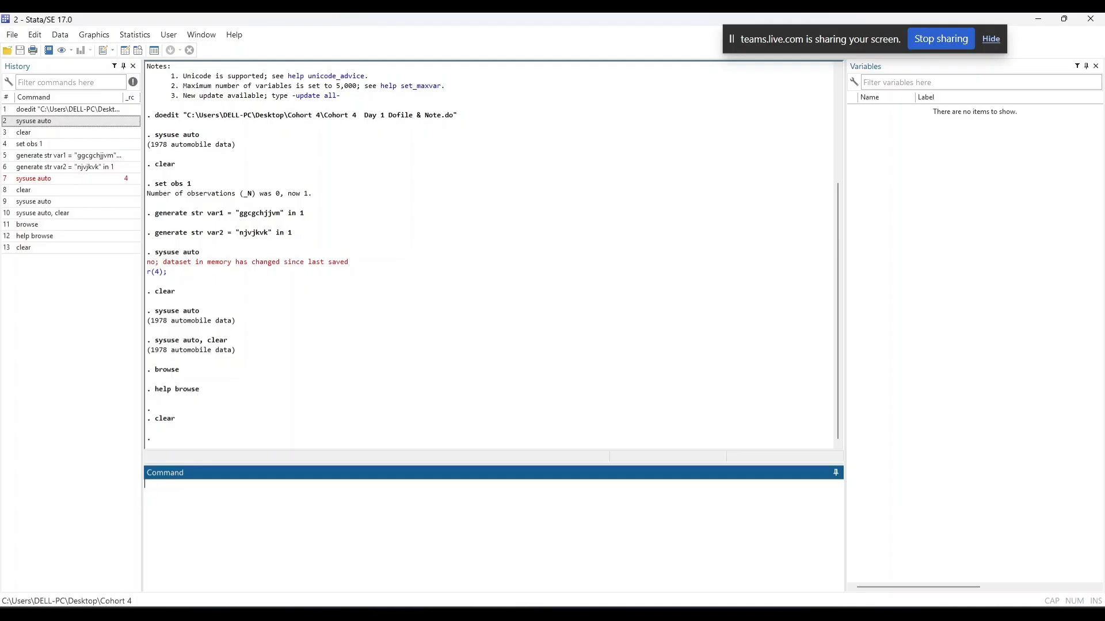
Step: Switch to File Explorer and open the compressed folder "GHS Dataset-20250902T143653Z-001" in the Desktop's Cohort 3 folder
mouse_move(846, 613)
left_click(839, 576)
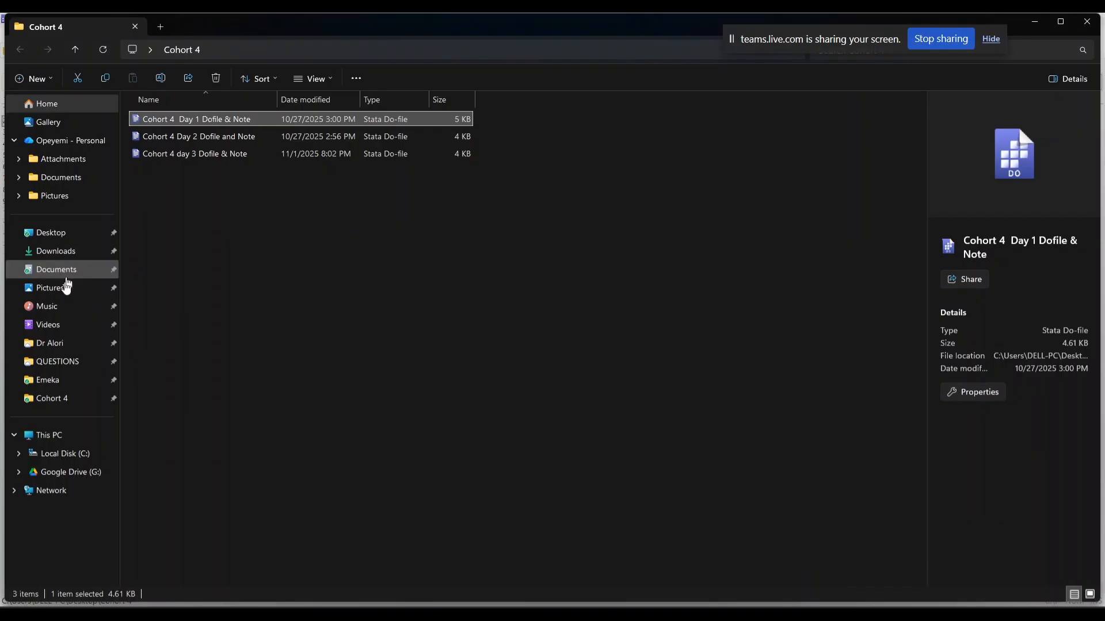
left_click(68, 233)
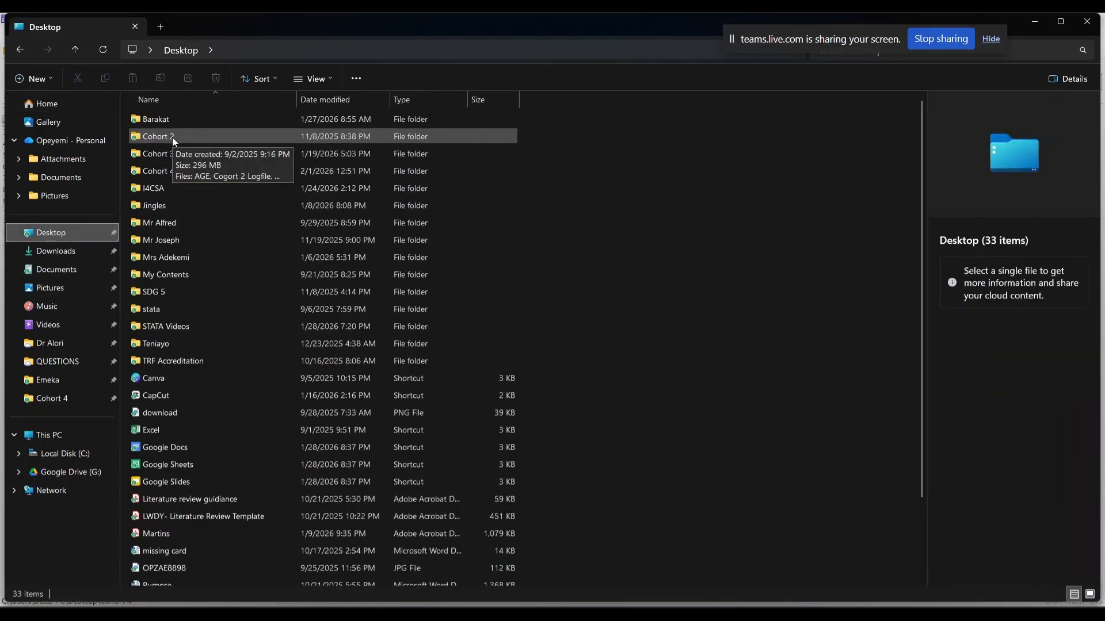
double_click(170, 160)
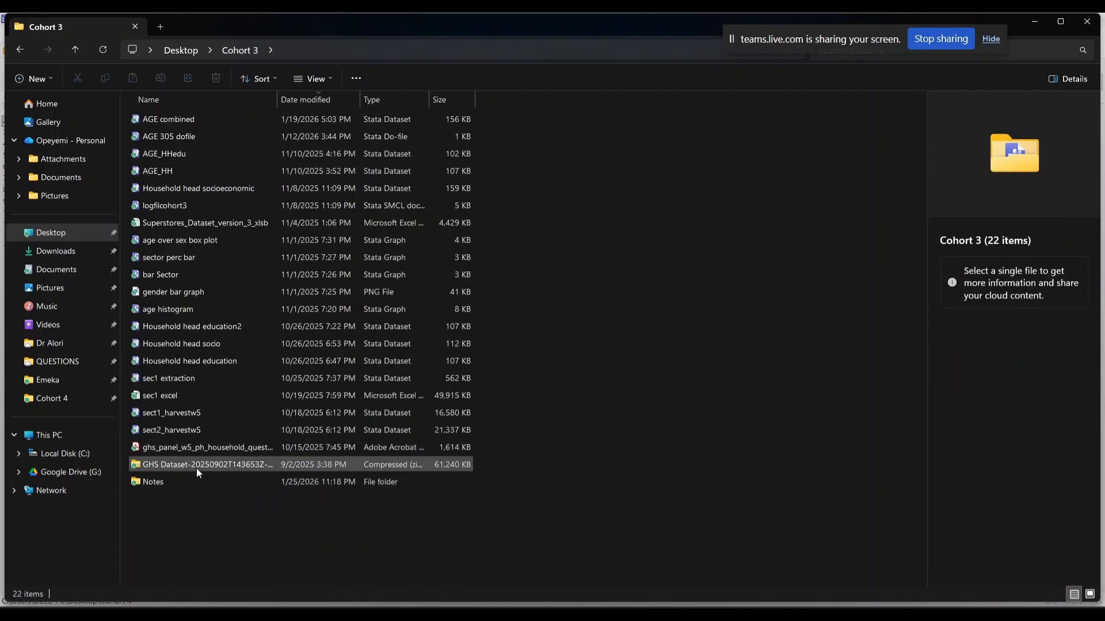
left_click(195, 468)
double_click(196, 468)
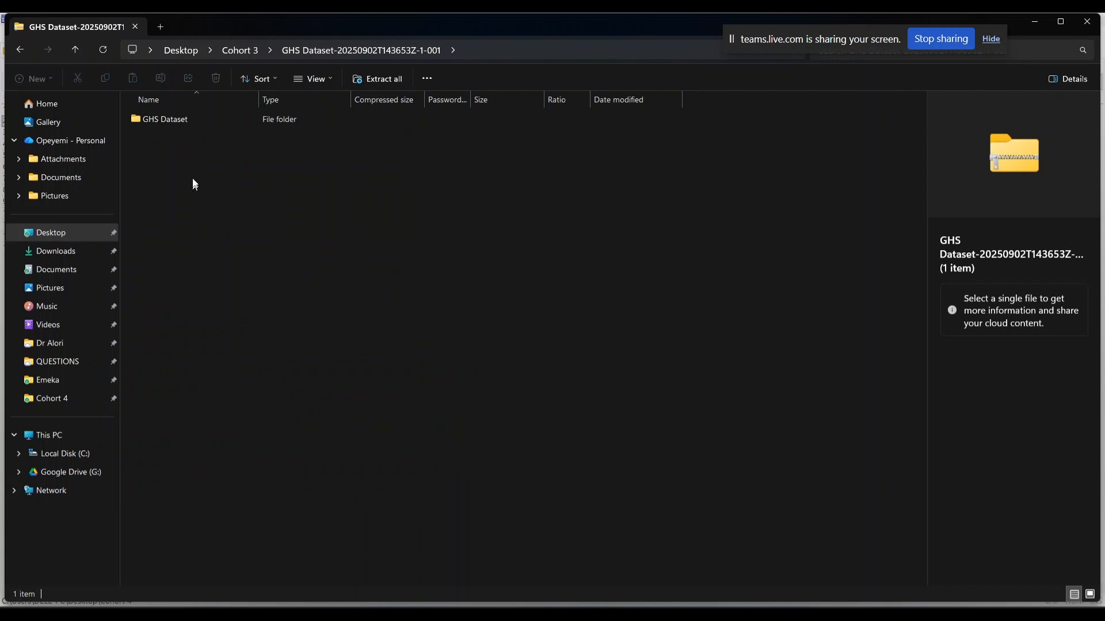
Step: Open GHS Dataset, NGA_2023_GHSP-W5_v01_M_Stata, Post Harvest Wave 5 and its Agriculture folder, and select the dataset secta11c3q12_harvestw5
double_click(189, 119)
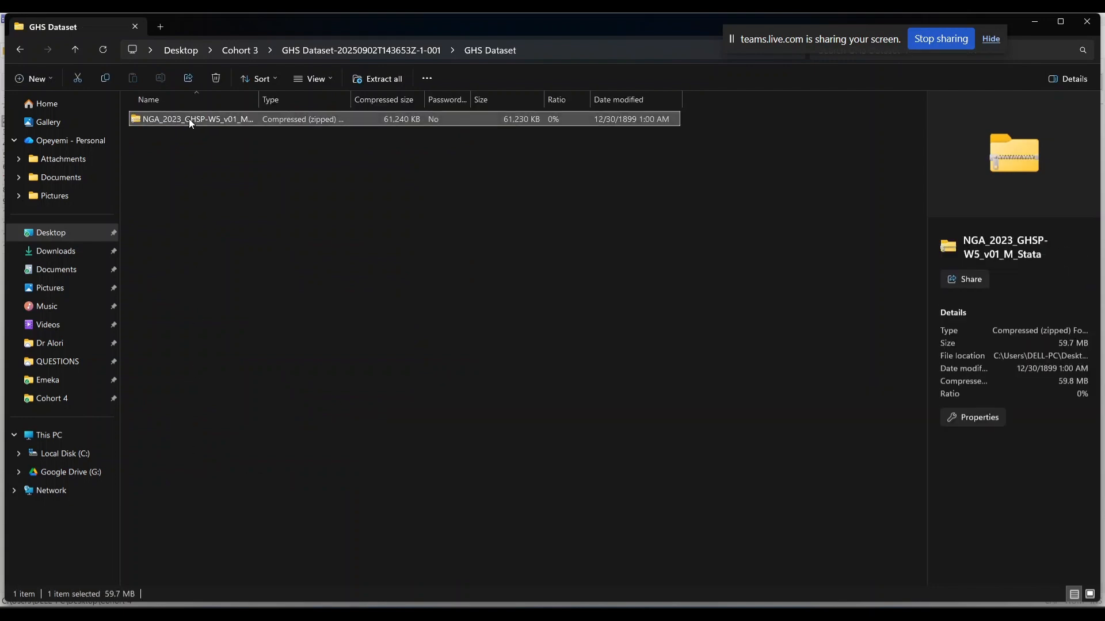
double_click(190, 121)
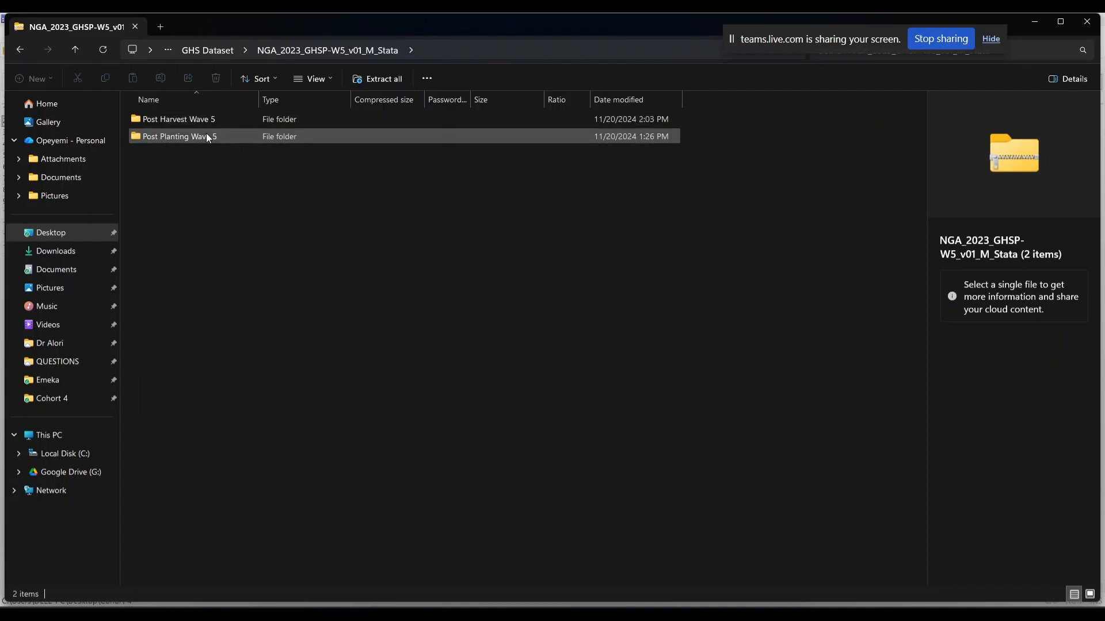
double_click(202, 117)
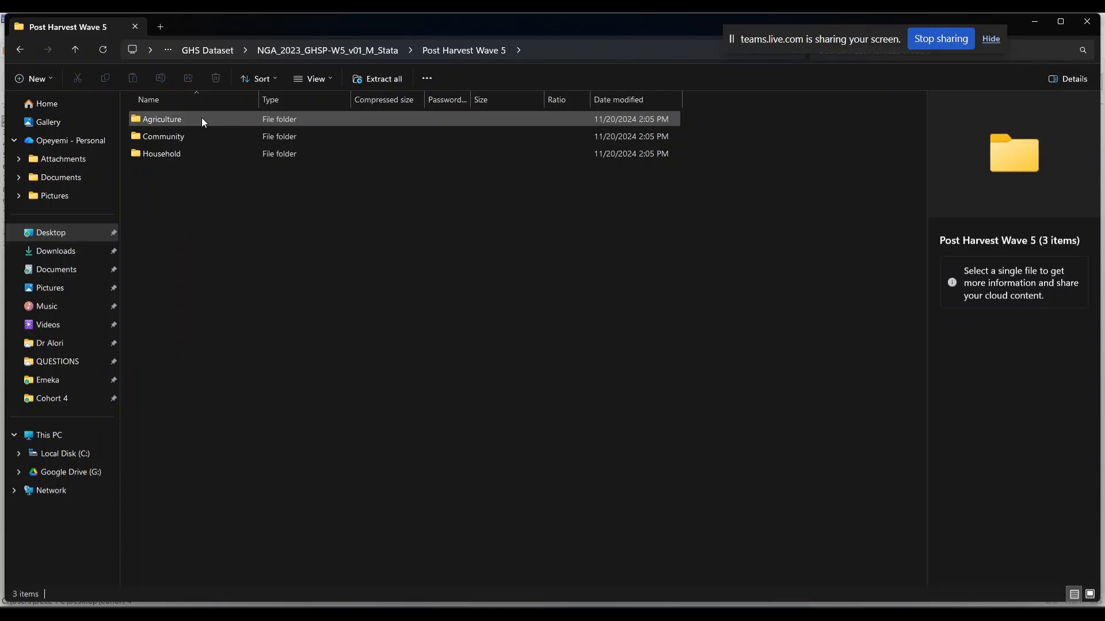
double_click(201, 118)
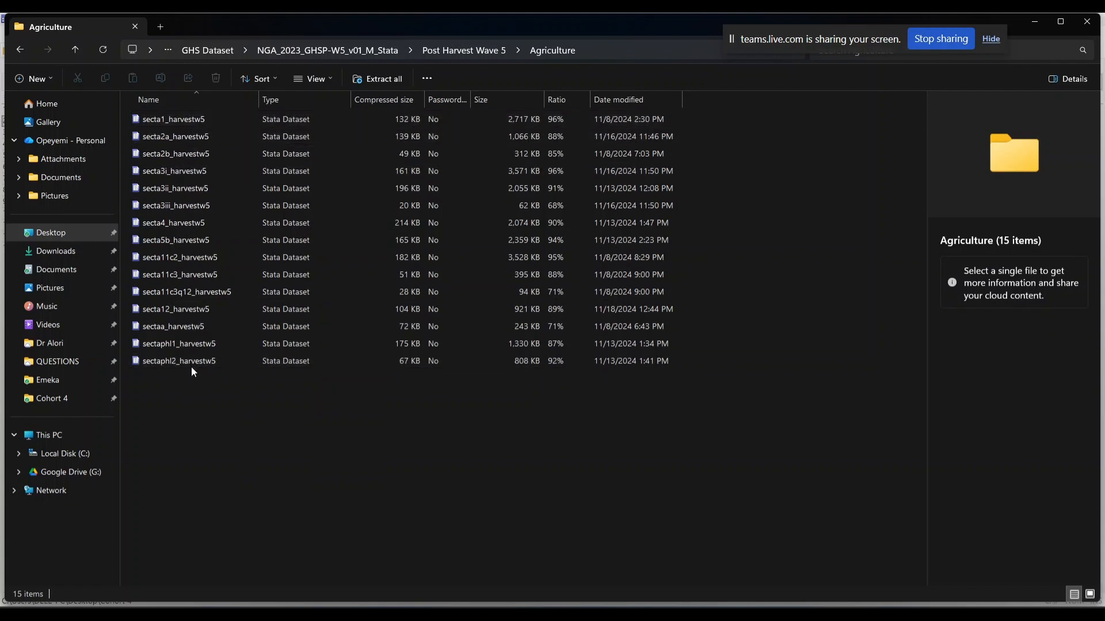
left_click(180, 291)
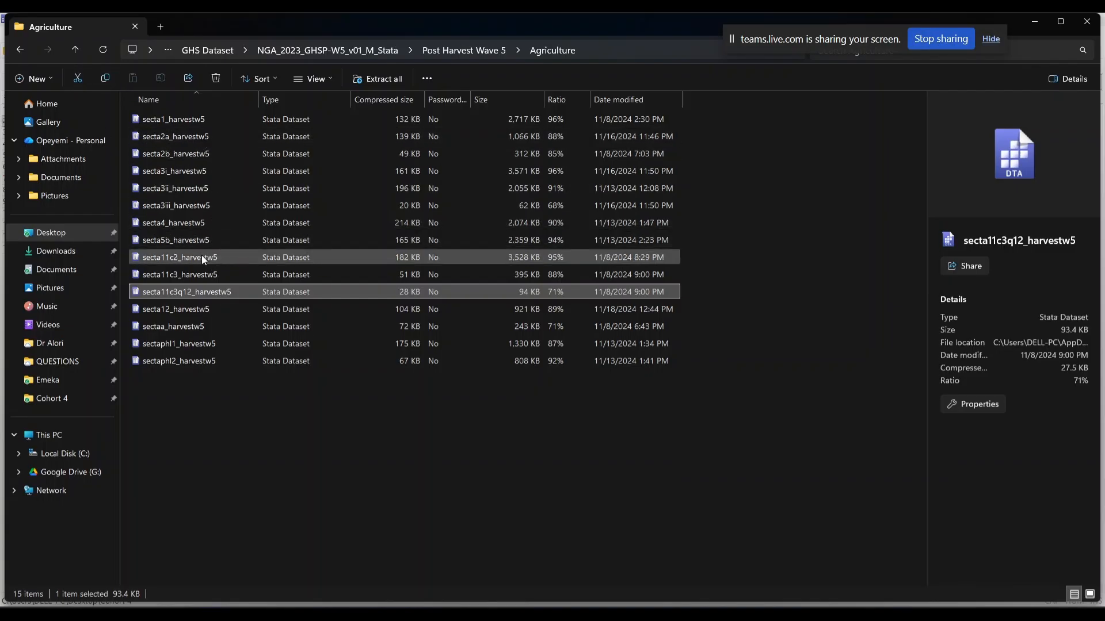
Step: Look through the Community, Agriculture and Household folders of Post Harvest Wave 5 to examine which datasets each holds
left_click(435, 51)
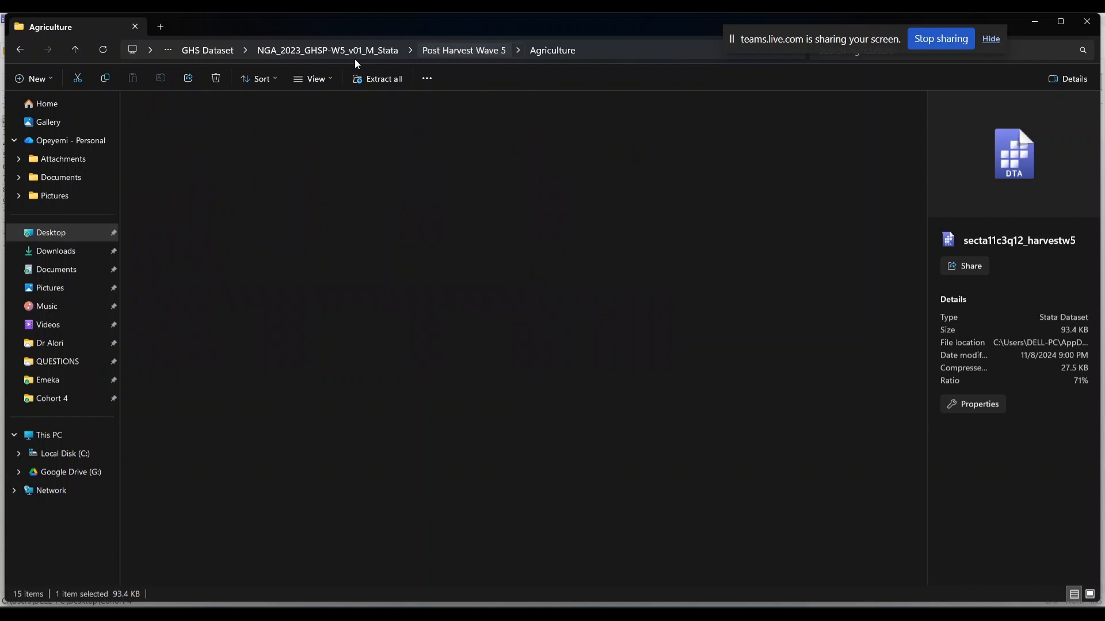
double_click(170, 141)
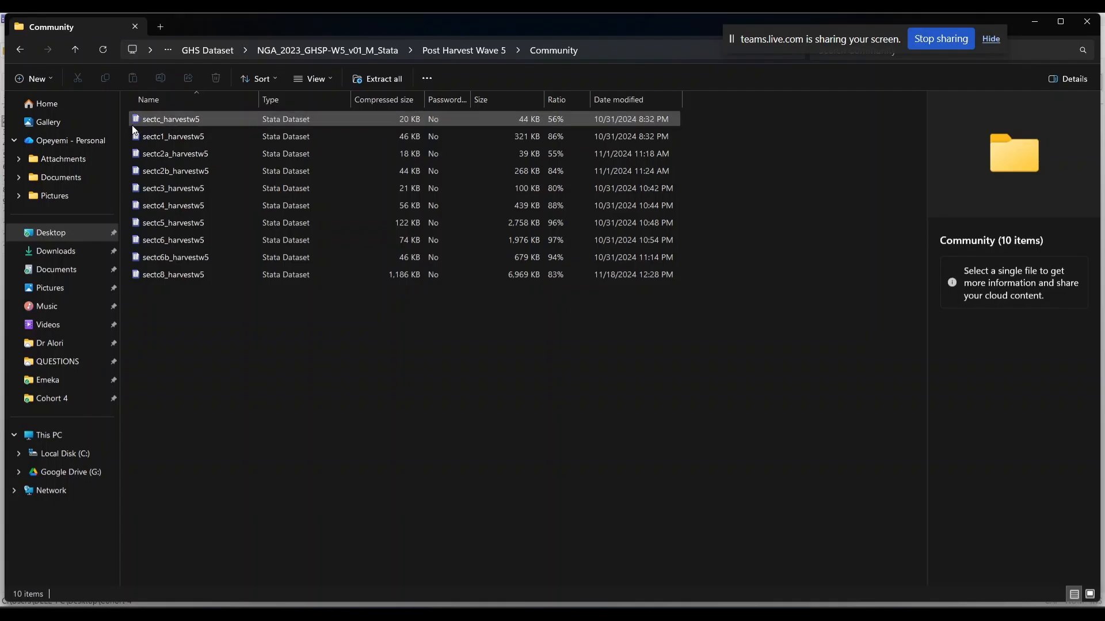
left_click(454, 57)
double_click(181, 122)
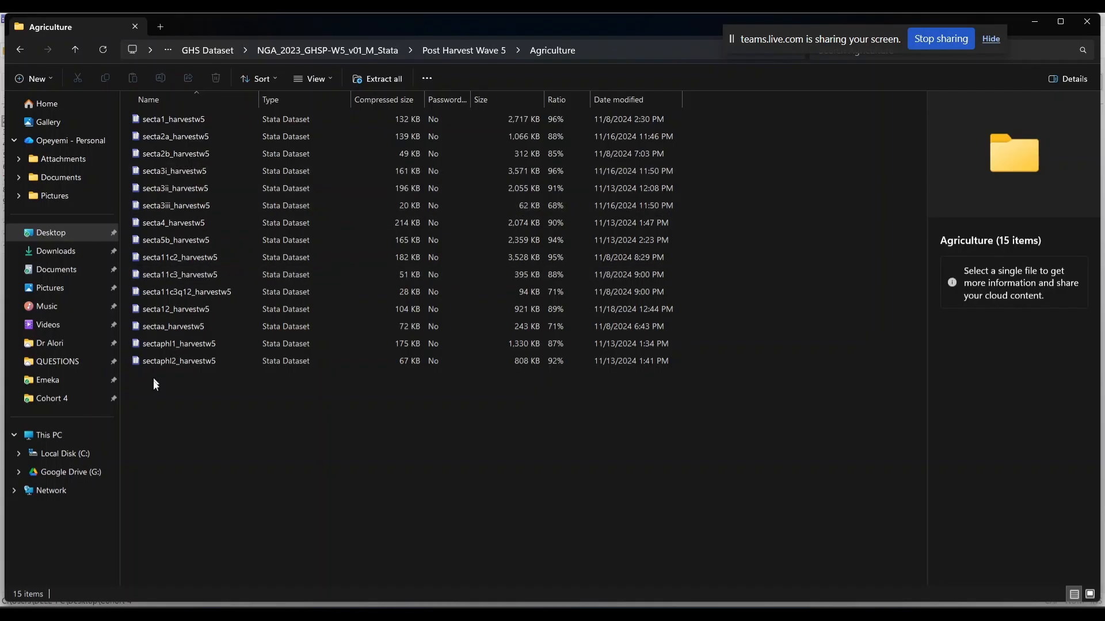
left_click(447, 49)
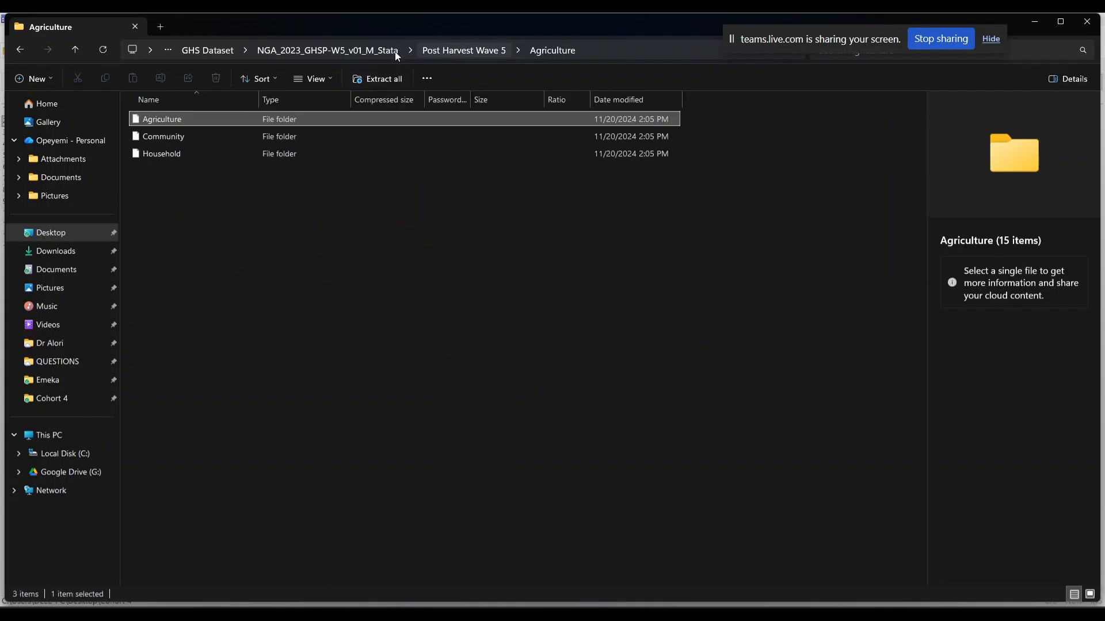
double_click(167, 153)
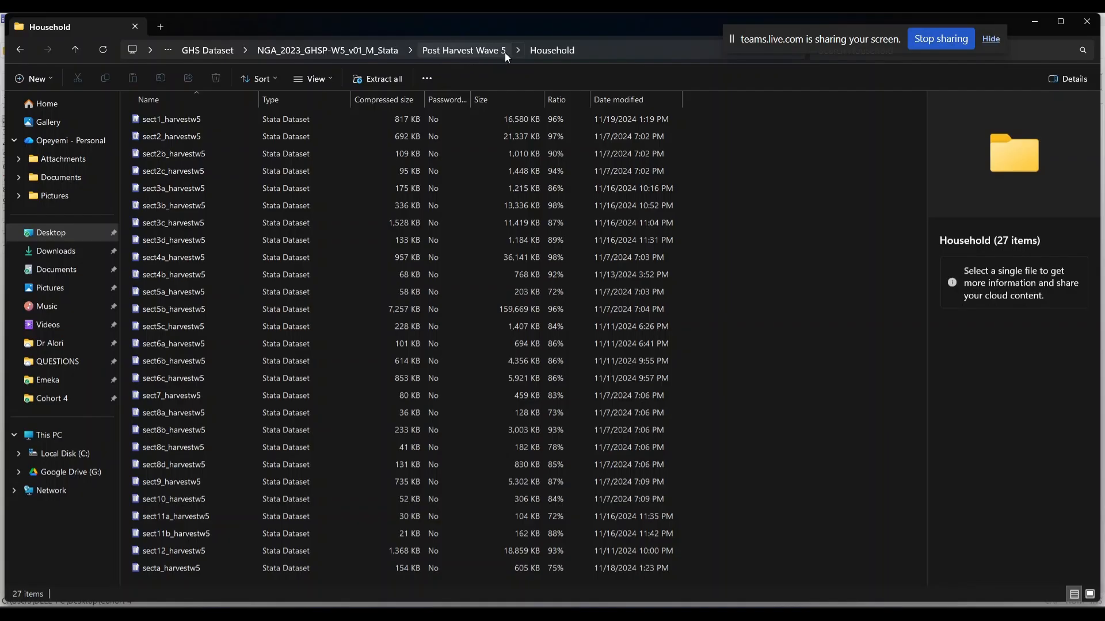
left_click(475, 54)
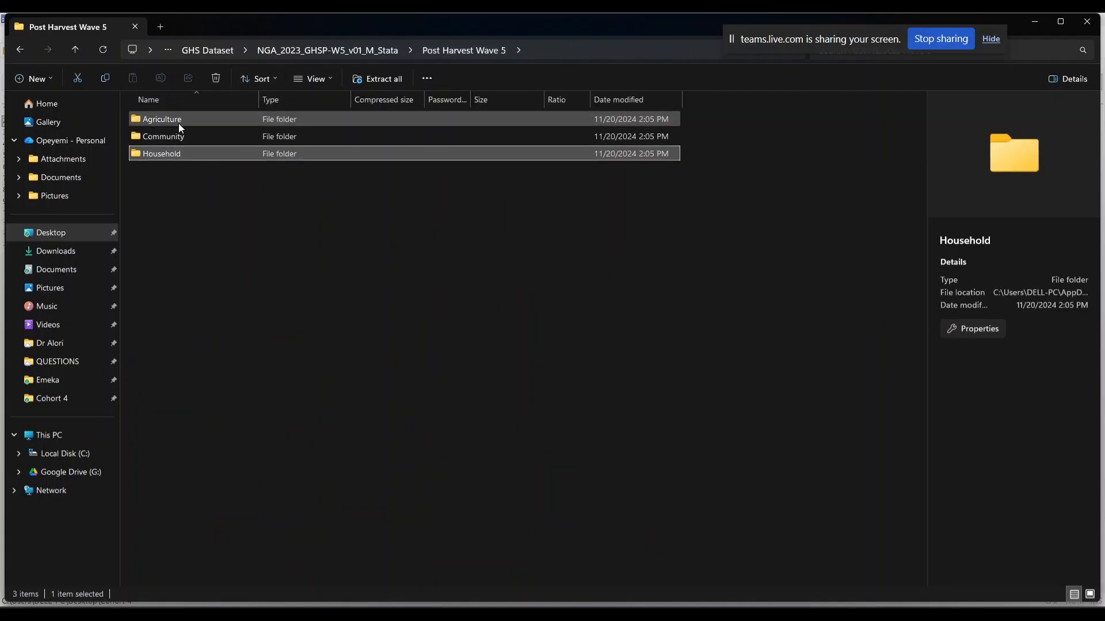
Step: Copy the datasets sect1_harvestw5 and sect2_harvestw5 from the Household folder of Post Harvest Wave 5
double_click(181, 153)
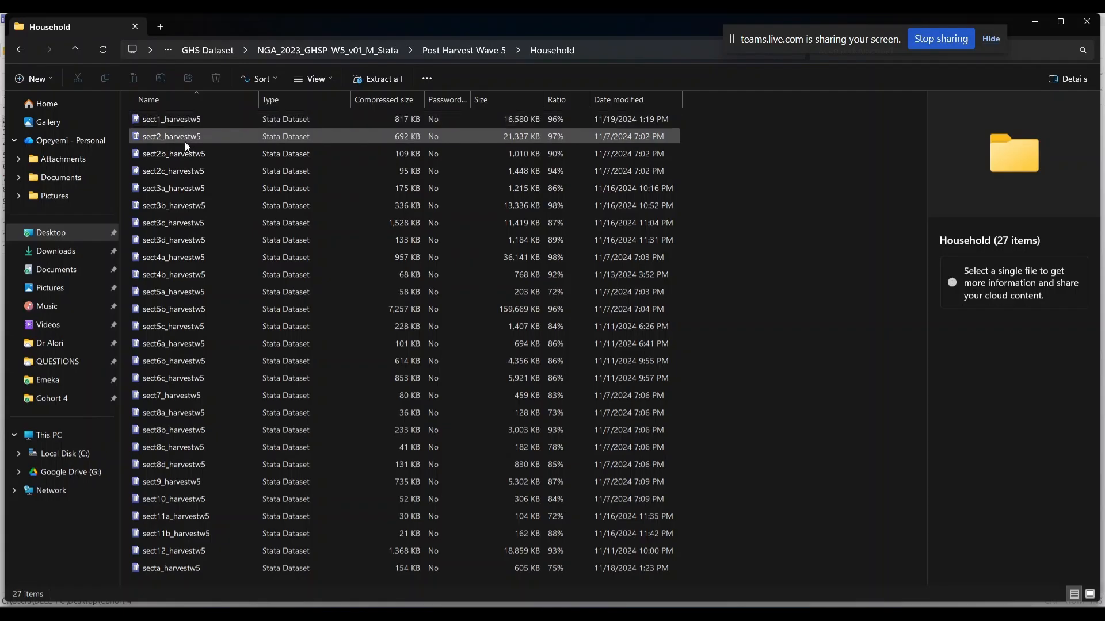
left_click(192, 123)
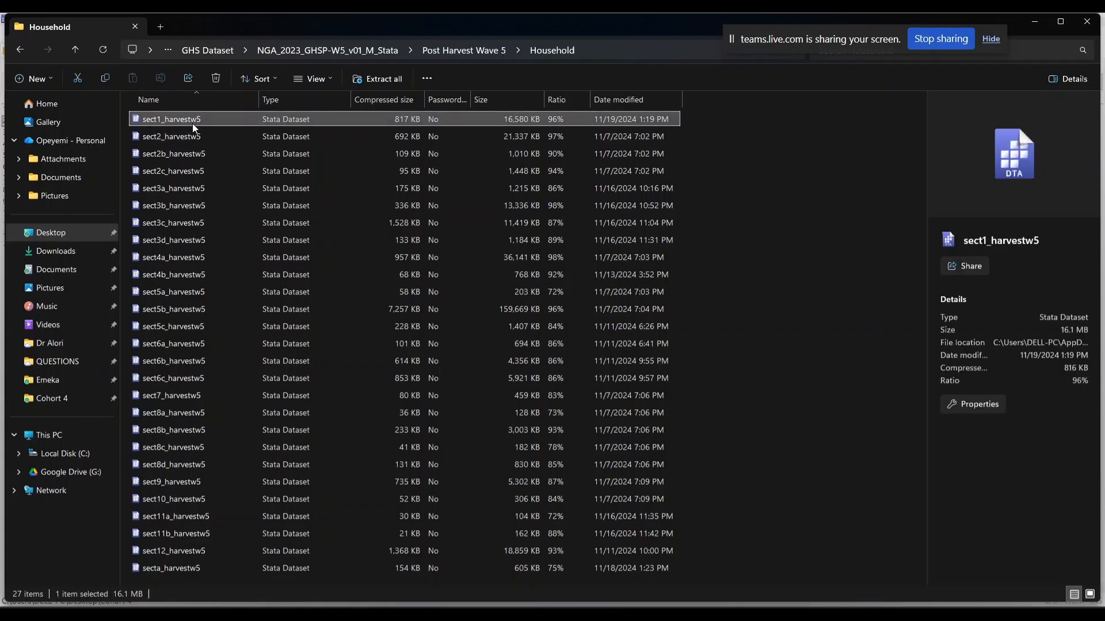
left_click(186, 137, "ctrl")
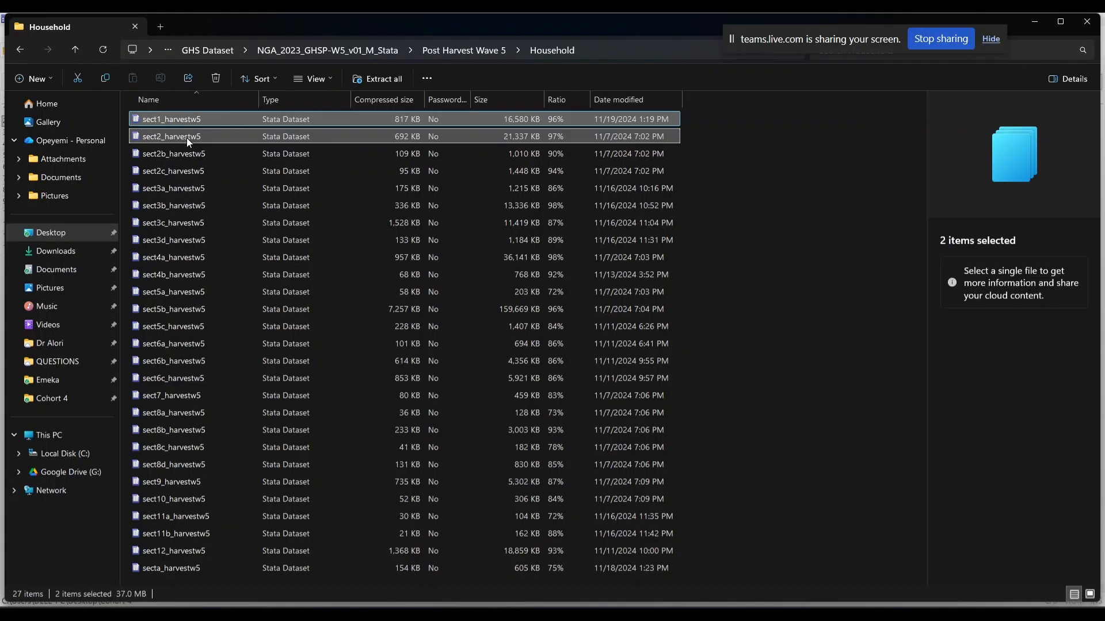
right_click(186, 137)
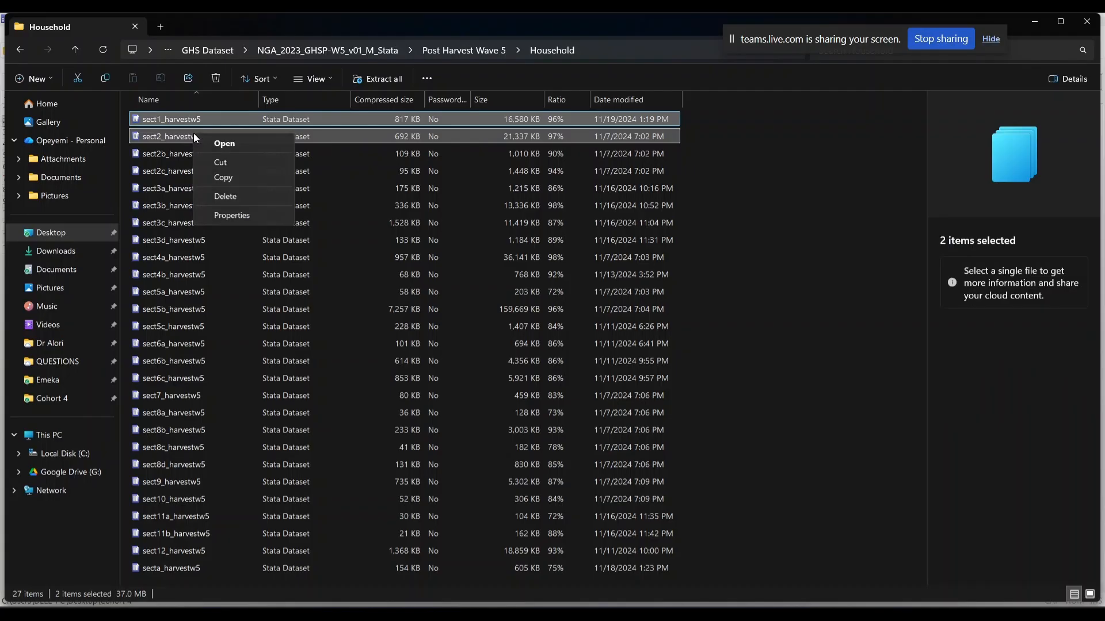
left_click(225, 179)
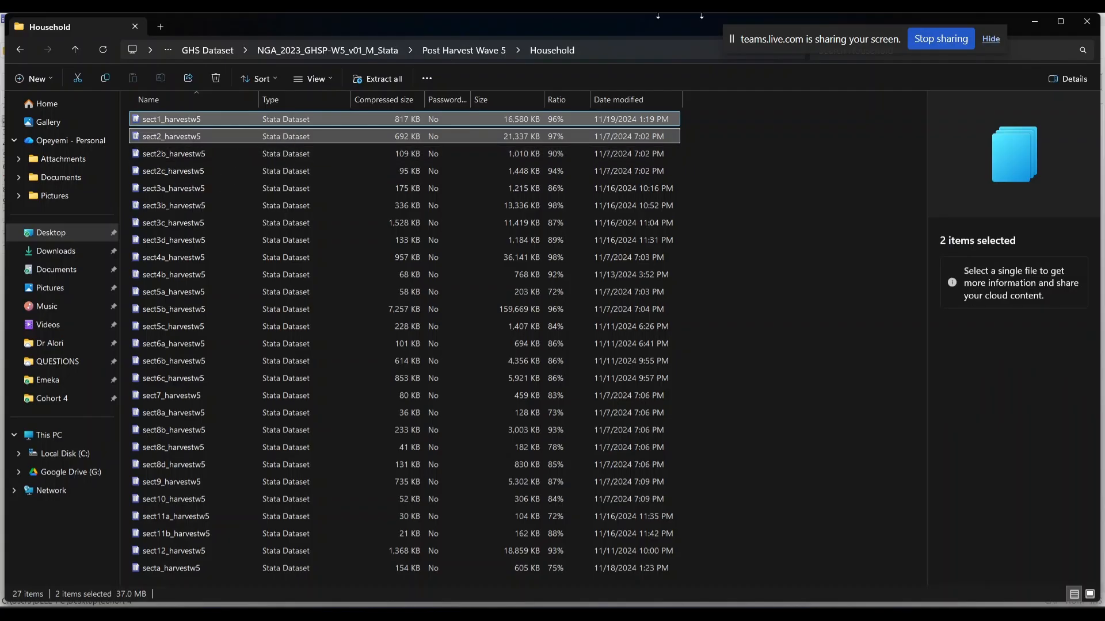
Step: Minimize the open windows, paste the two copied datasets into the desktop's Cohort 4 folder, and select sect1_harvestw5
left_click(1040, 19)
left_click(1040, 21)
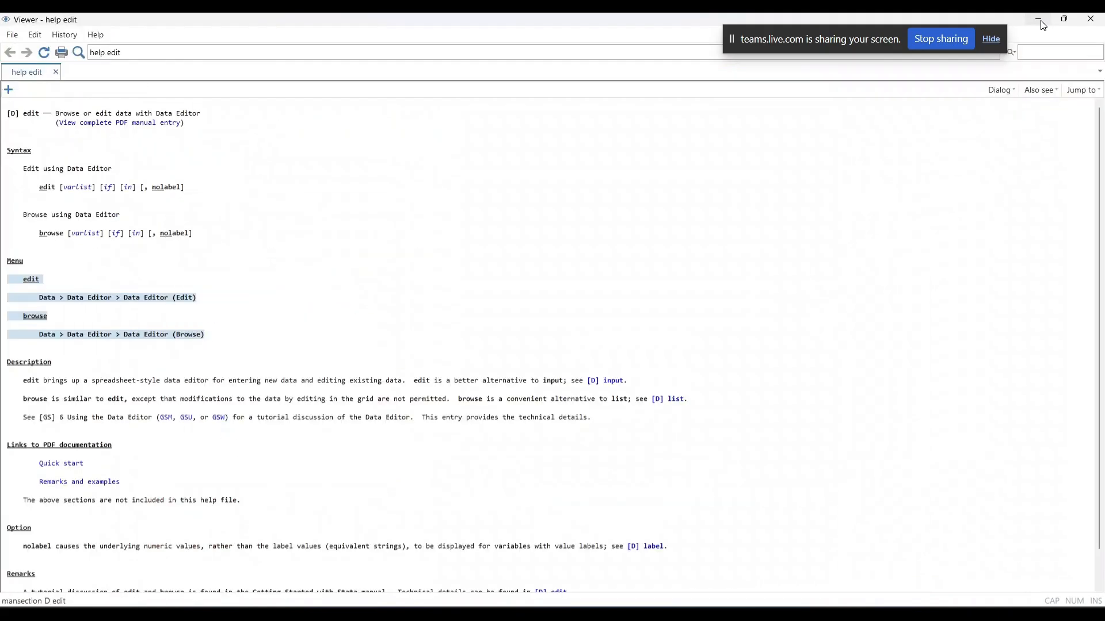
left_click(1042, 22)
left_click(1040, 19)
left_click(1041, 20)
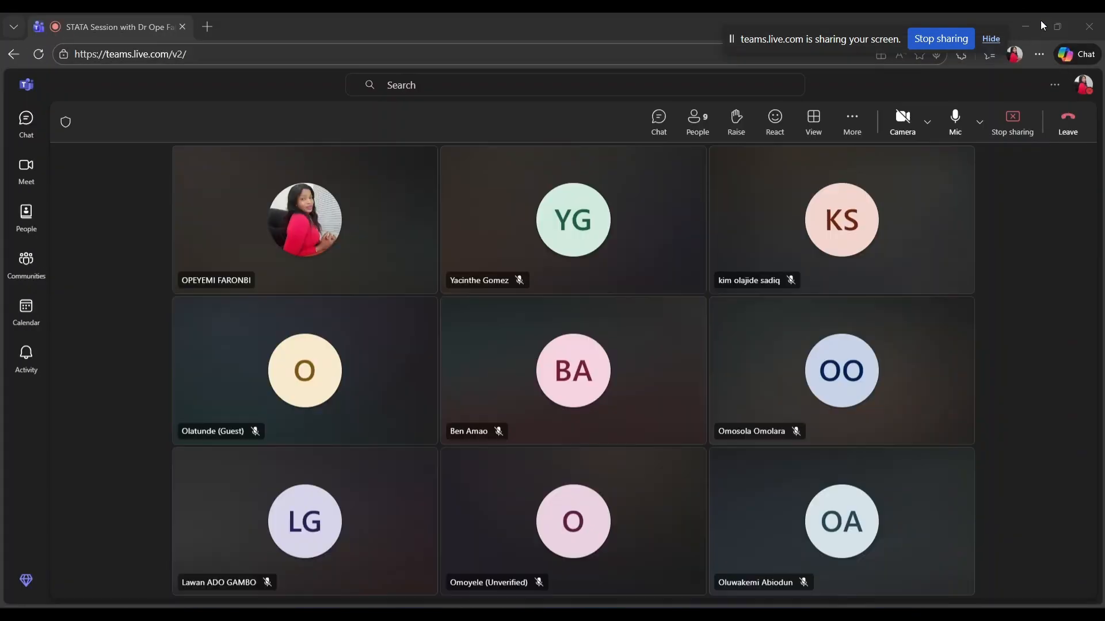
left_click(1041, 20)
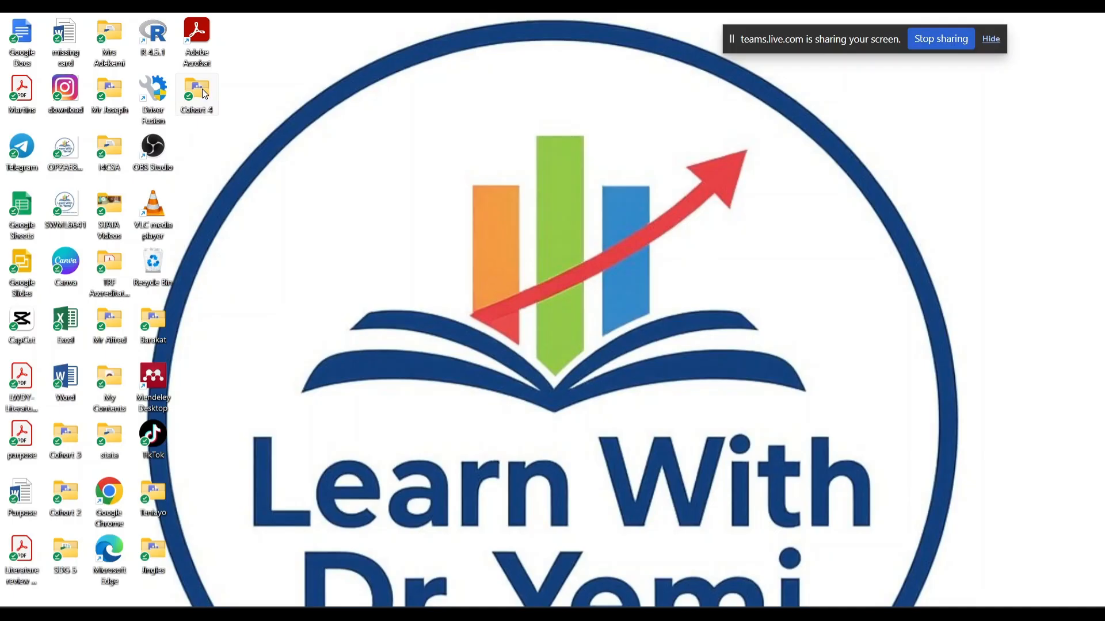
double_click(203, 93)
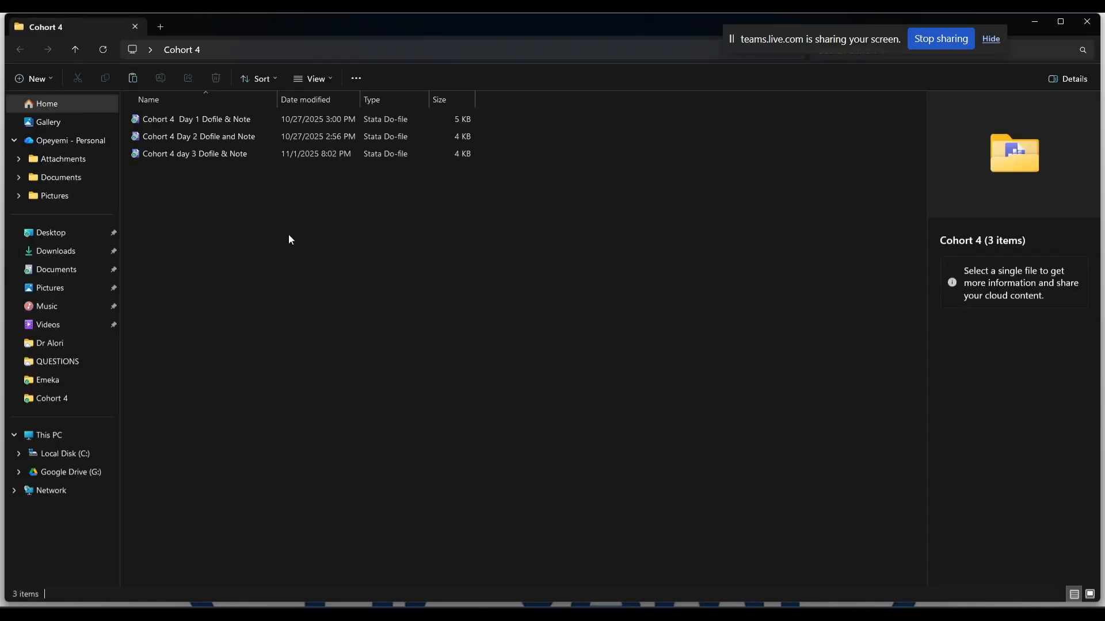
right_click(290, 239)
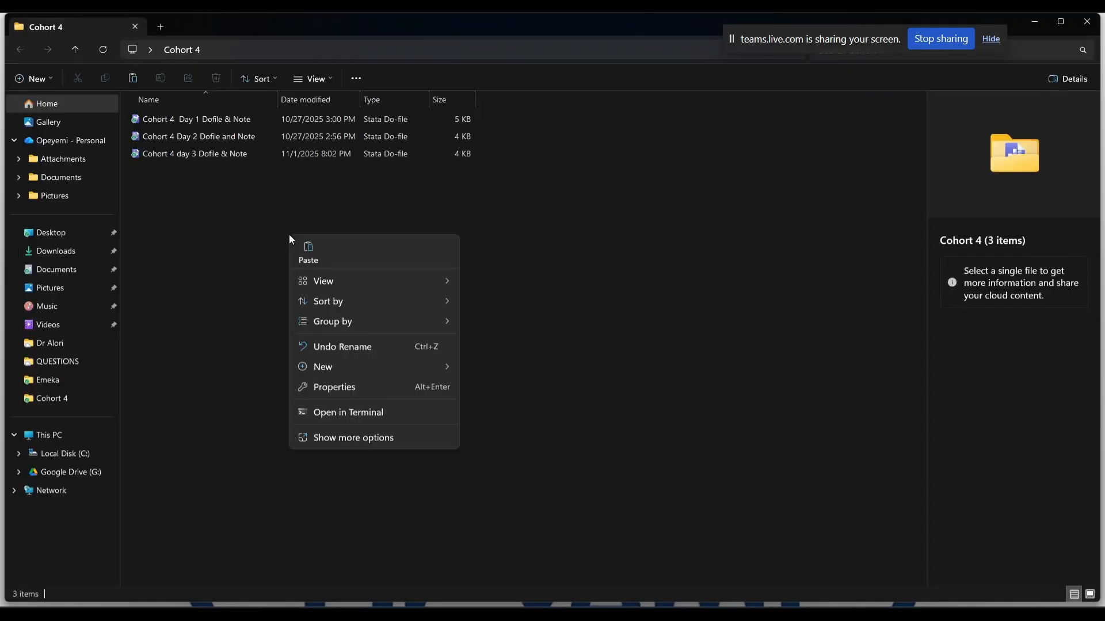
left_click(316, 257)
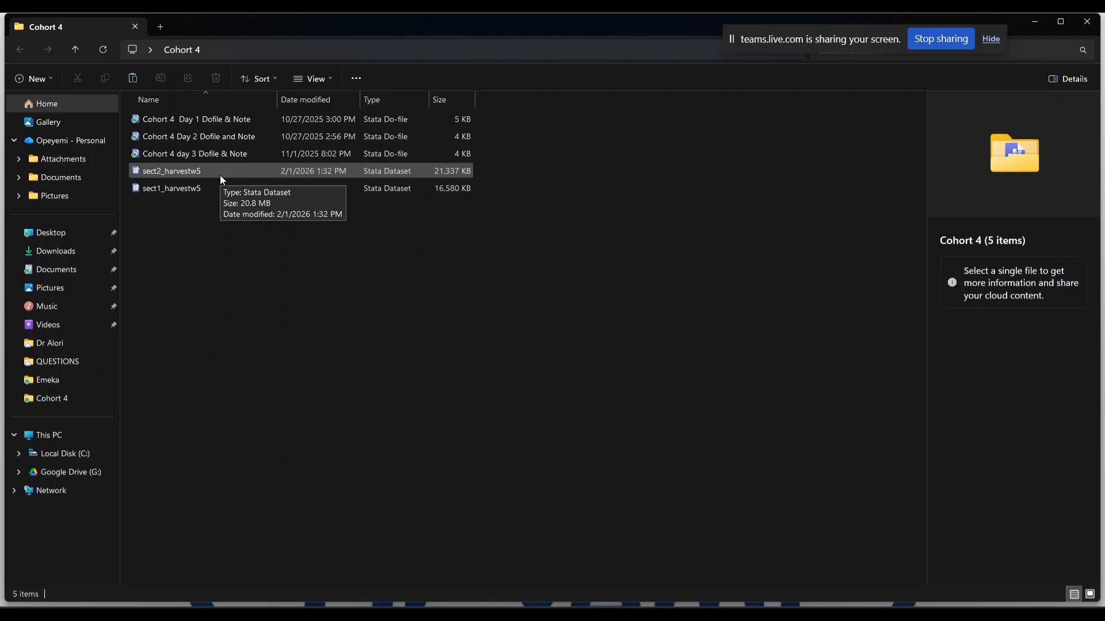
left_click(199, 187)
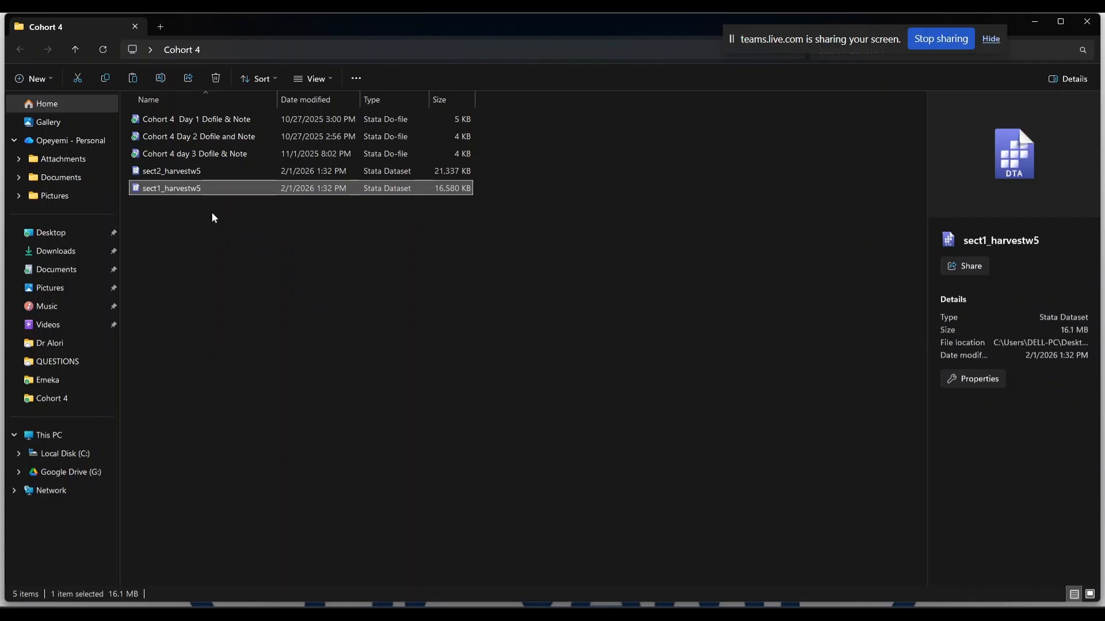
Step: Switch to the second Stata/SE 17.0 window and clear its Results window
mouse_move(541, 613)
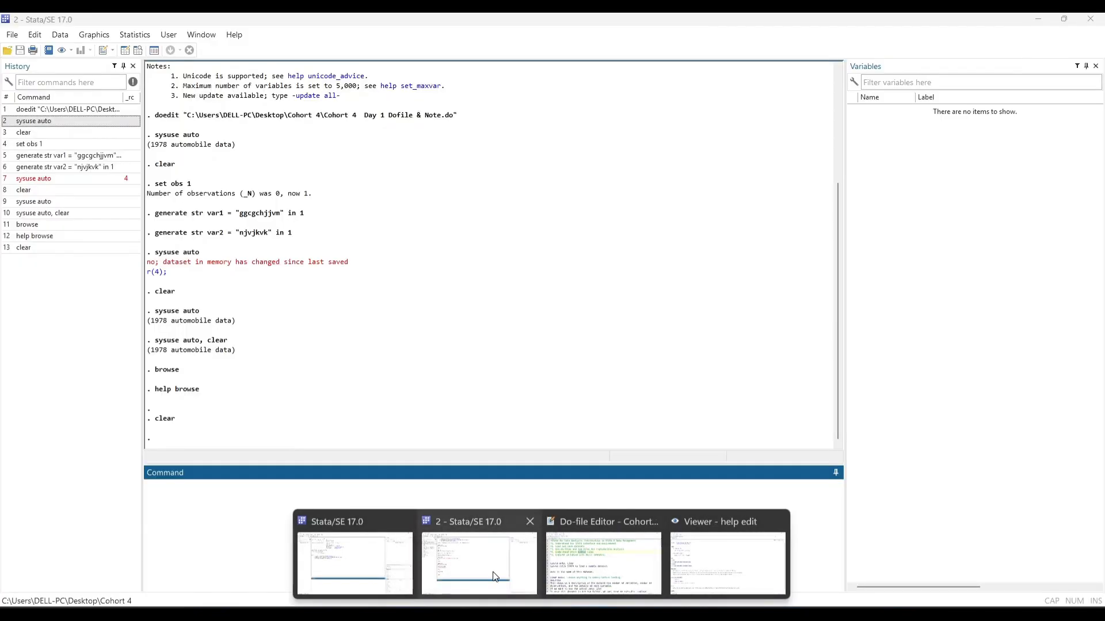
left_click(493, 572)
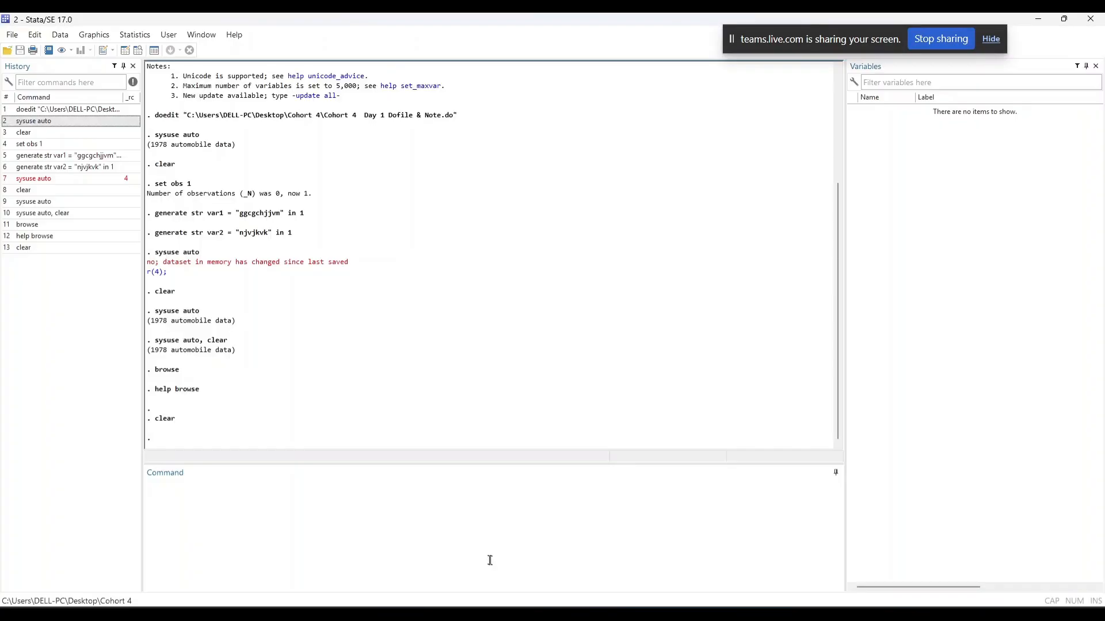
left_click(42, 38)
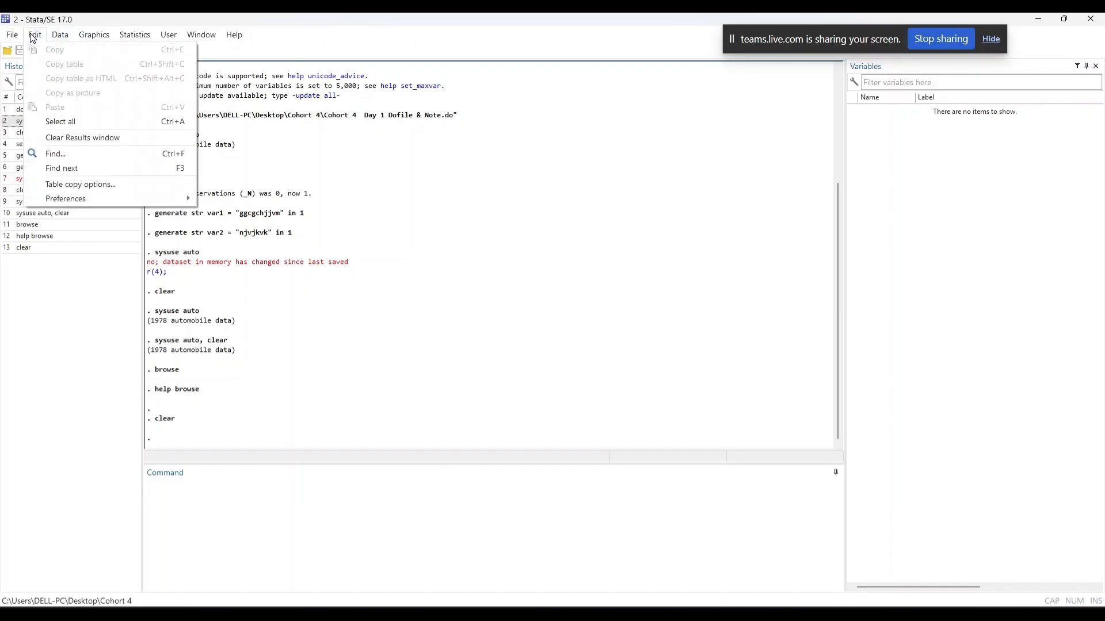
left_click(85, 140)
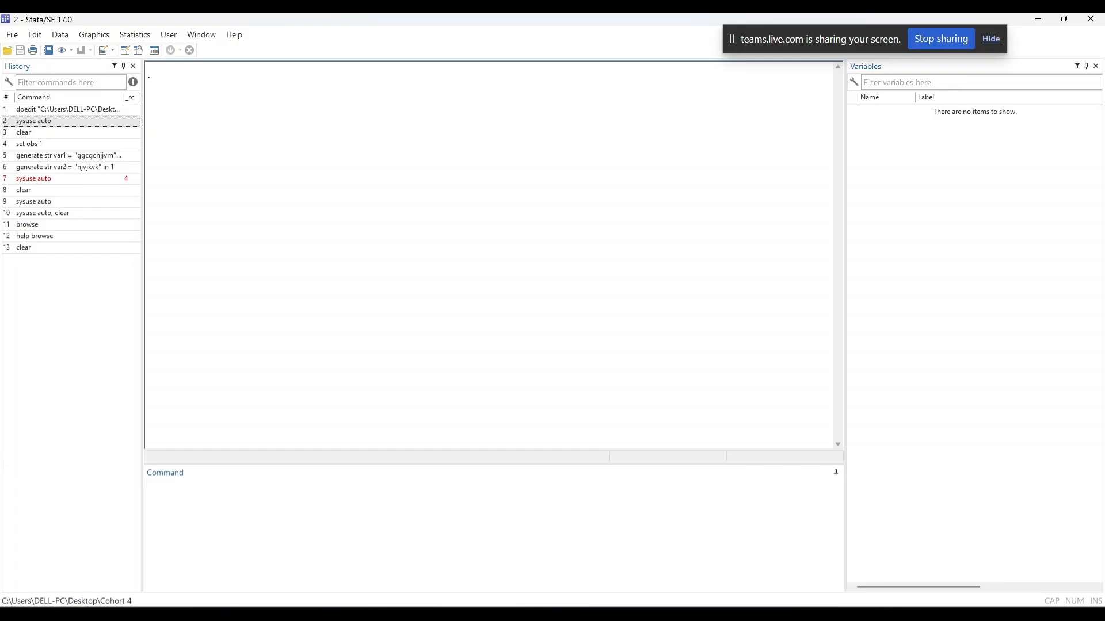
Step: Return to the Cohort 4 folder in File Explorer and open the dataset sect1_harvestw5 in Stata
mouse_move(846, 614)
left_click(887, 589)
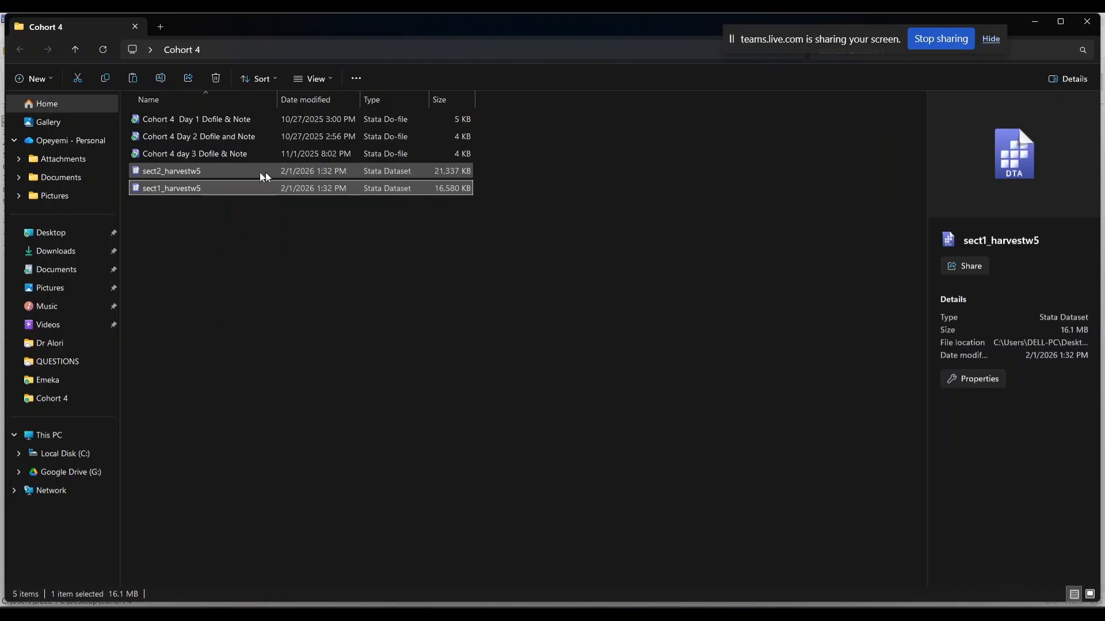
double_click(193, 188)
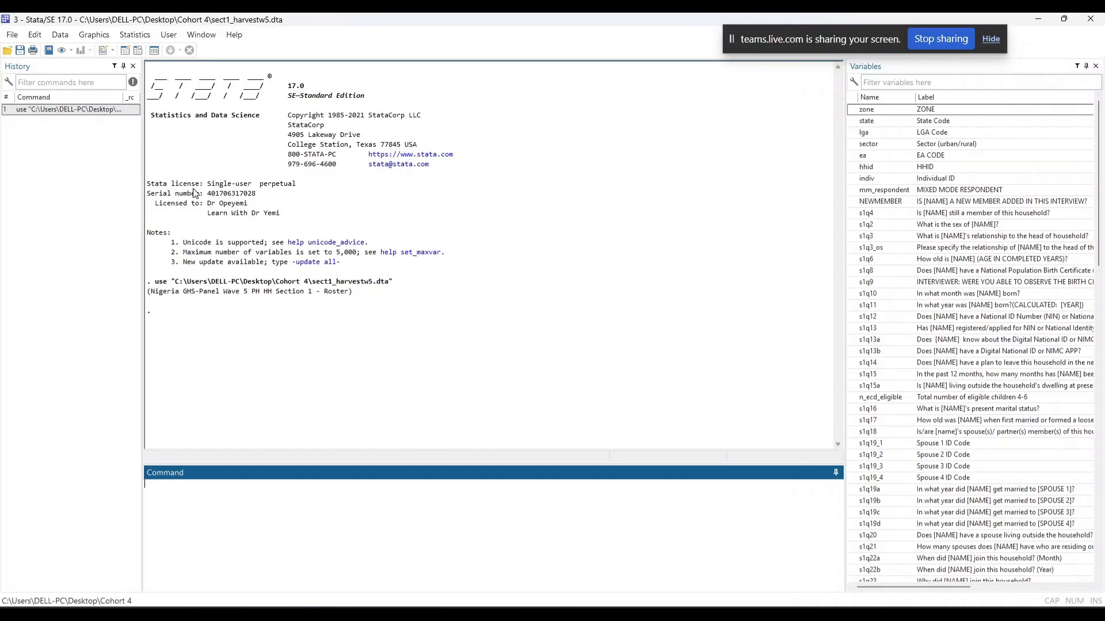
Step: Look through the list of variables in sect1_harvestw5 and display the Properties window for the dataset
scroll(1041, 216, "down", 10)
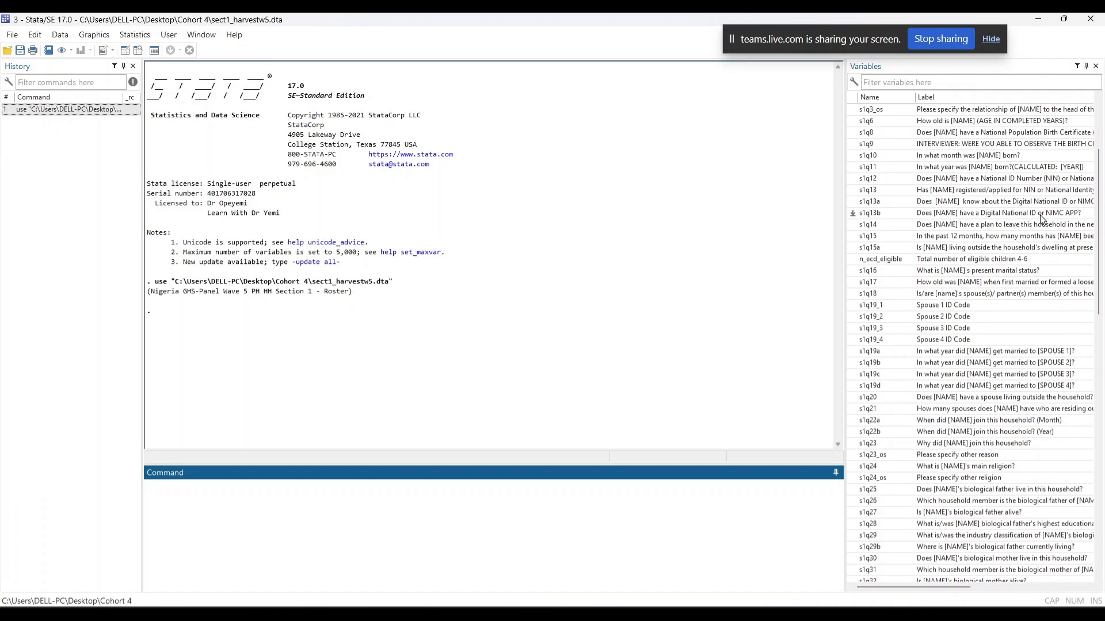
scroll(1033, 243, "down", 15)
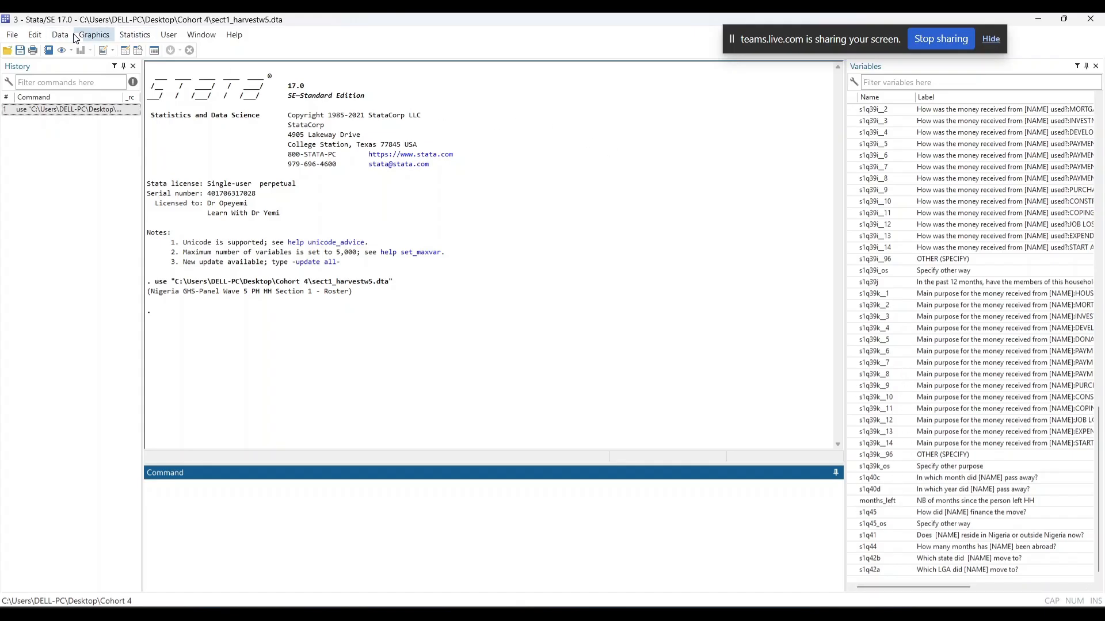
left_click(201, 35)
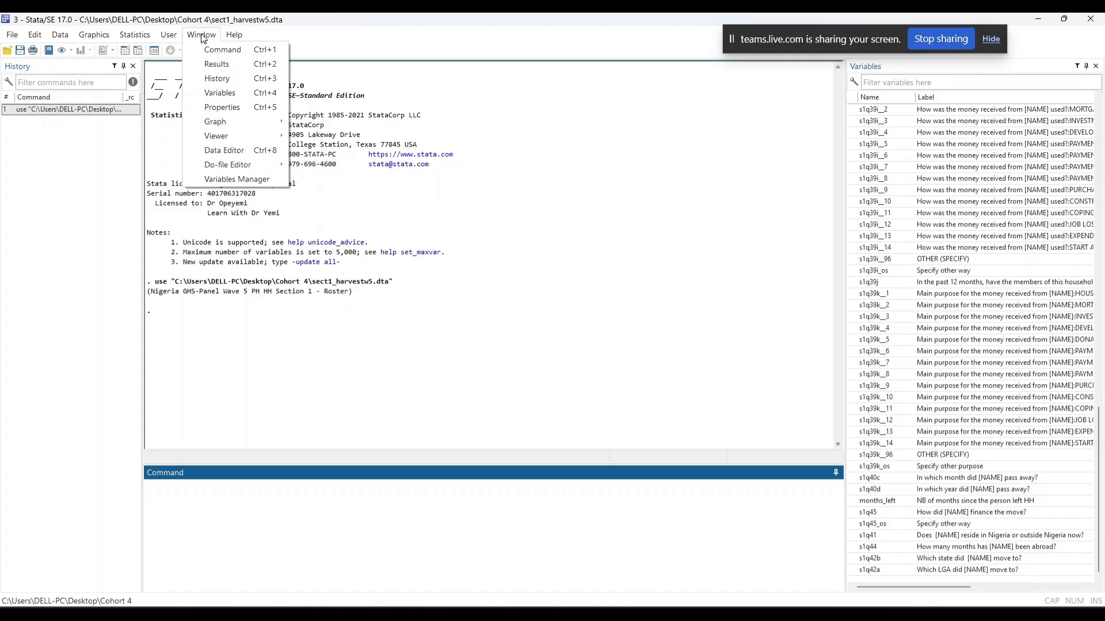
left_click(224, 107)
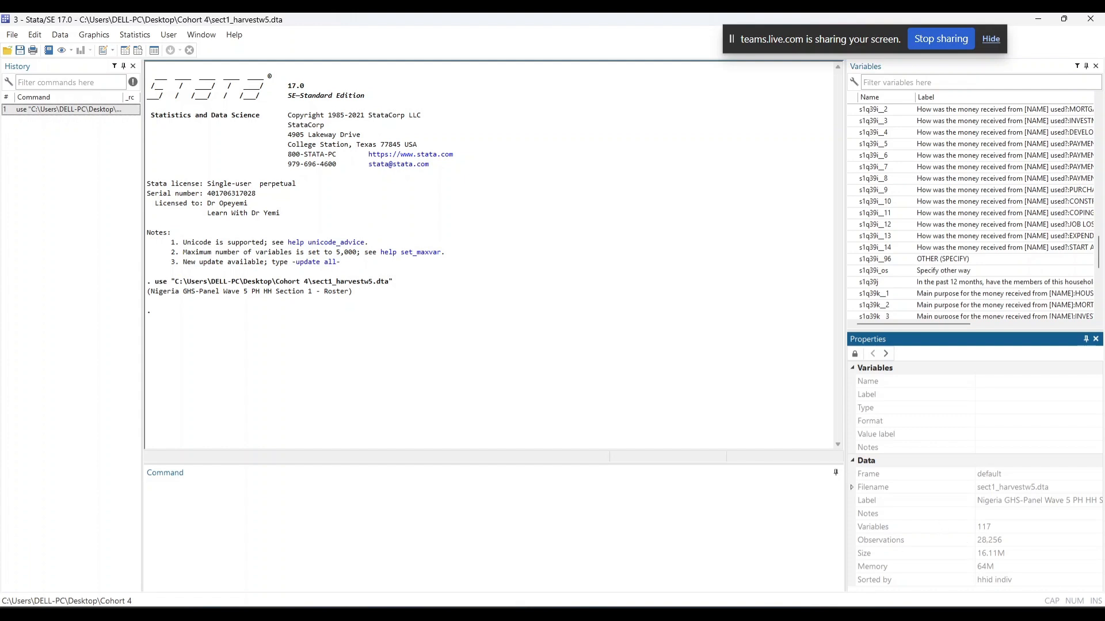
Step: Switch to the Cohort 4 Day 1 do-file and read its notes on describe, list and save
mouse_move(541, 613)
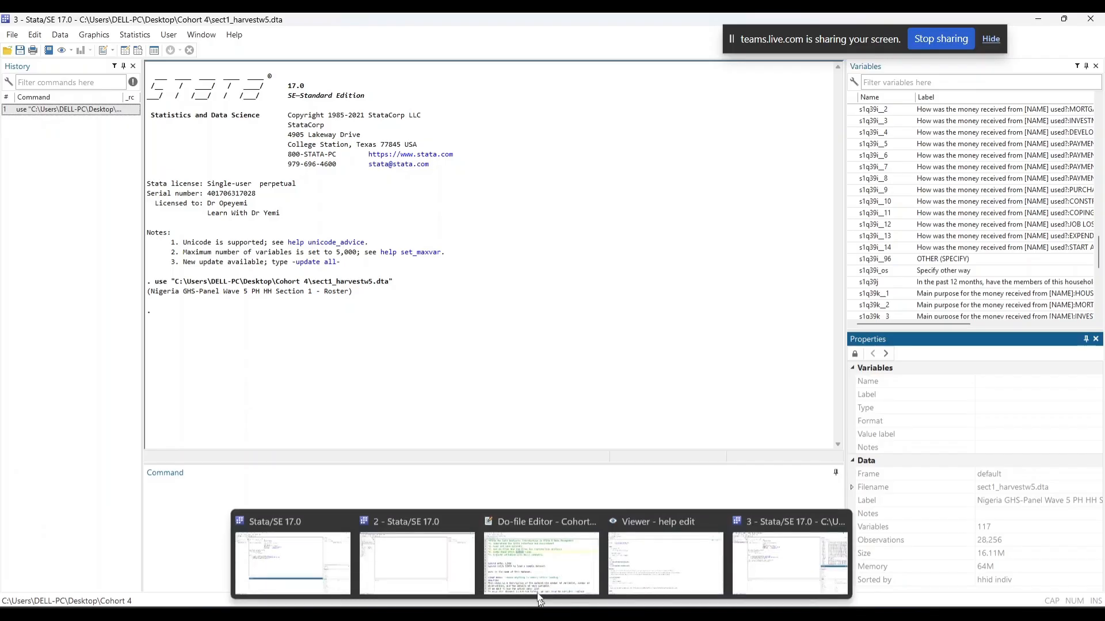
left_click(537, 566)
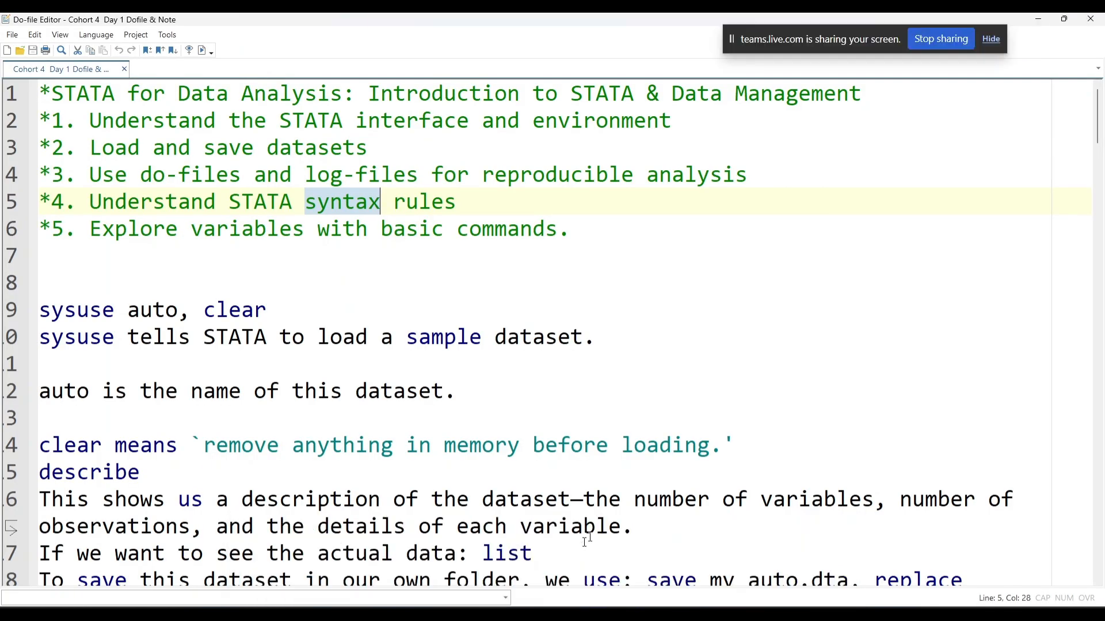
scroll(564, 567, "down", 2)
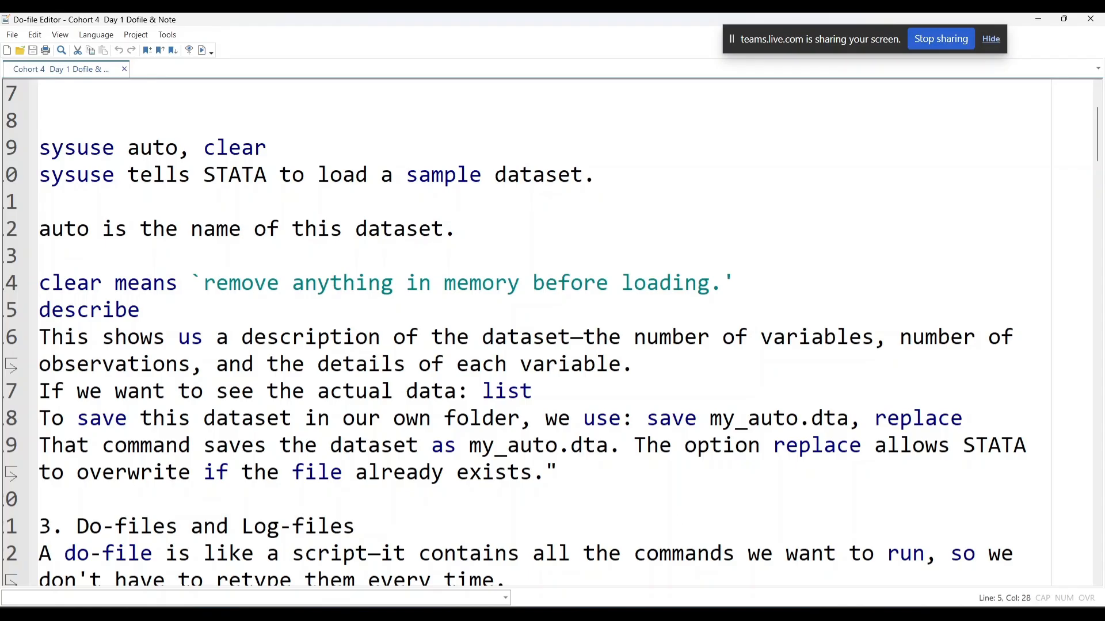
Step: Switch to the Teams meeting to check on the participants, and return to the Stata window holding sect1_harvestw5
mouse_move(541, 613)
mouse_move(460, 606)
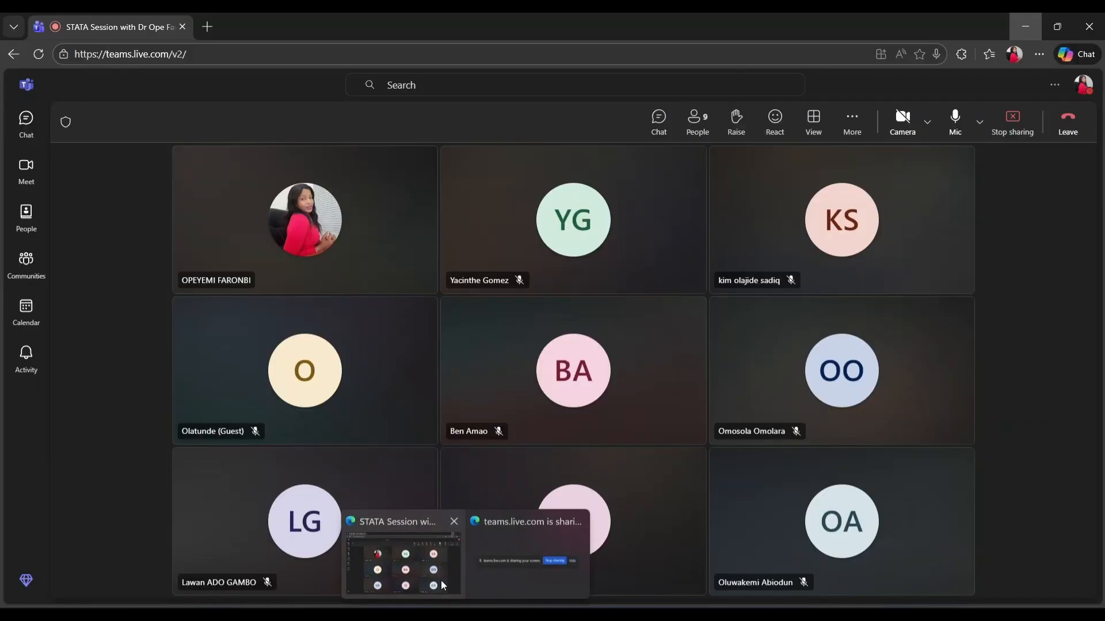
left_click(441, 580)
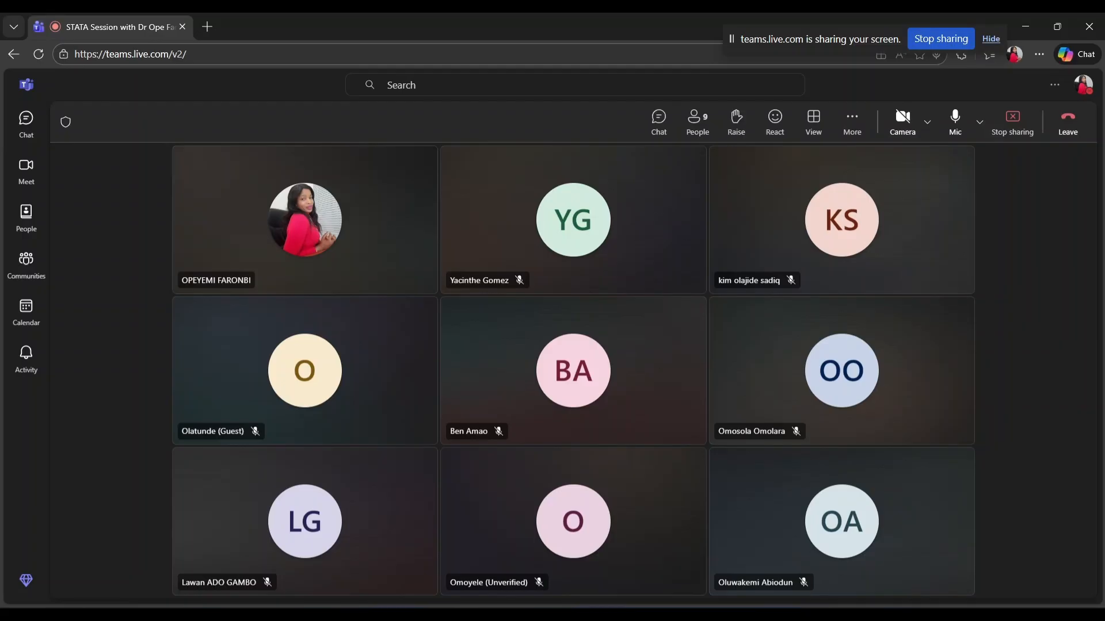
mouse_move(542, 605)
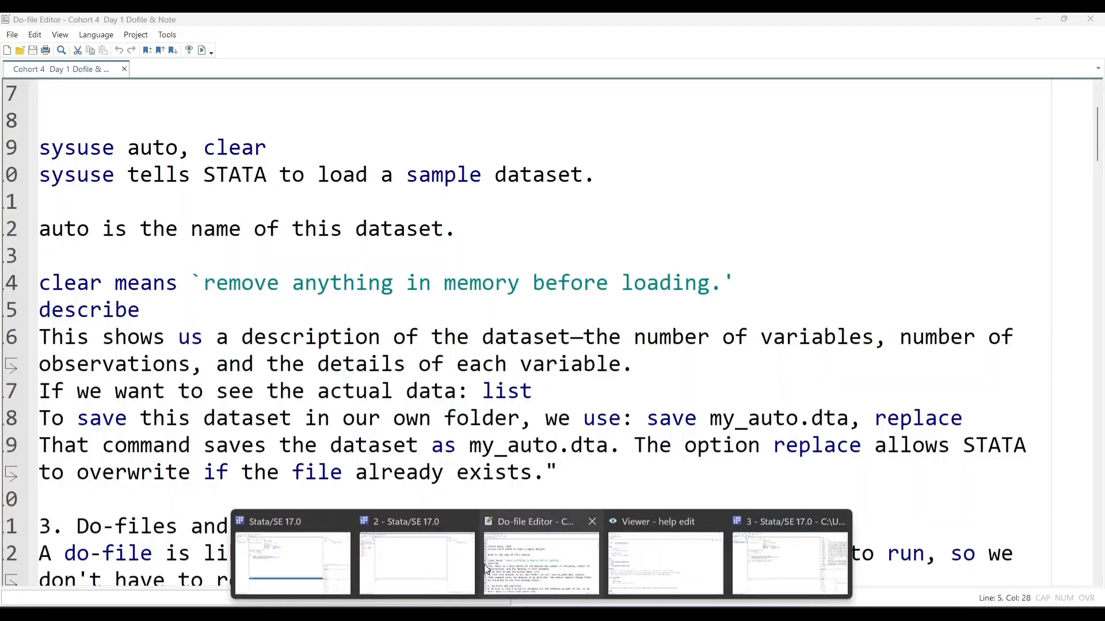
left_click(746, 570)
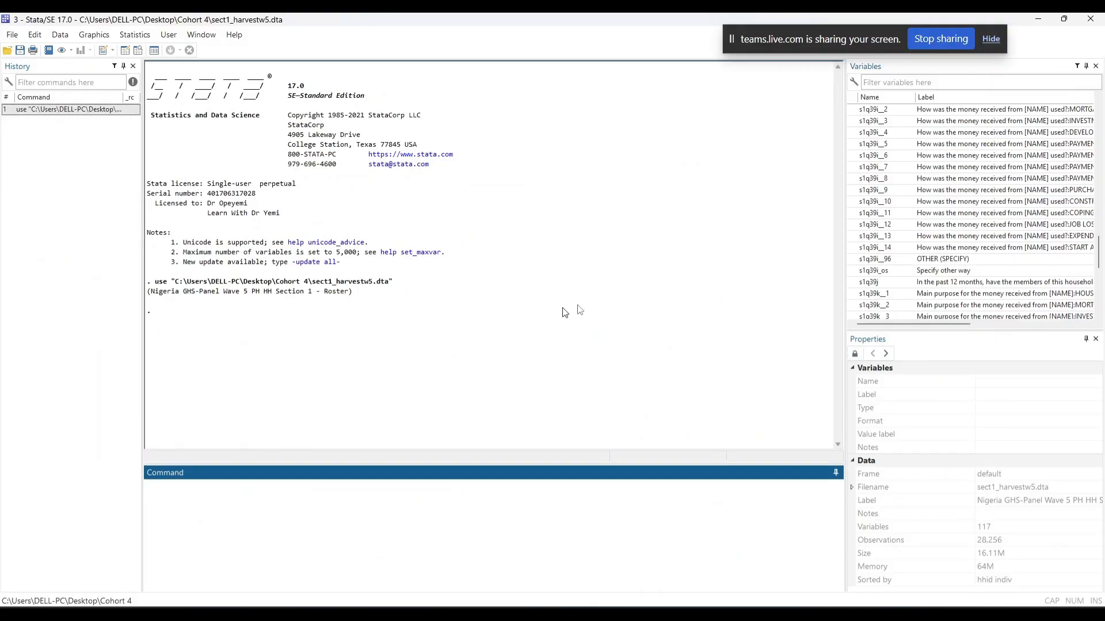
Step: Check the Teams meeting for participants' reactions and go back to the third Stata window
left_click(318, 525)
mouse_move(466, 615)
left_click(448, 580)
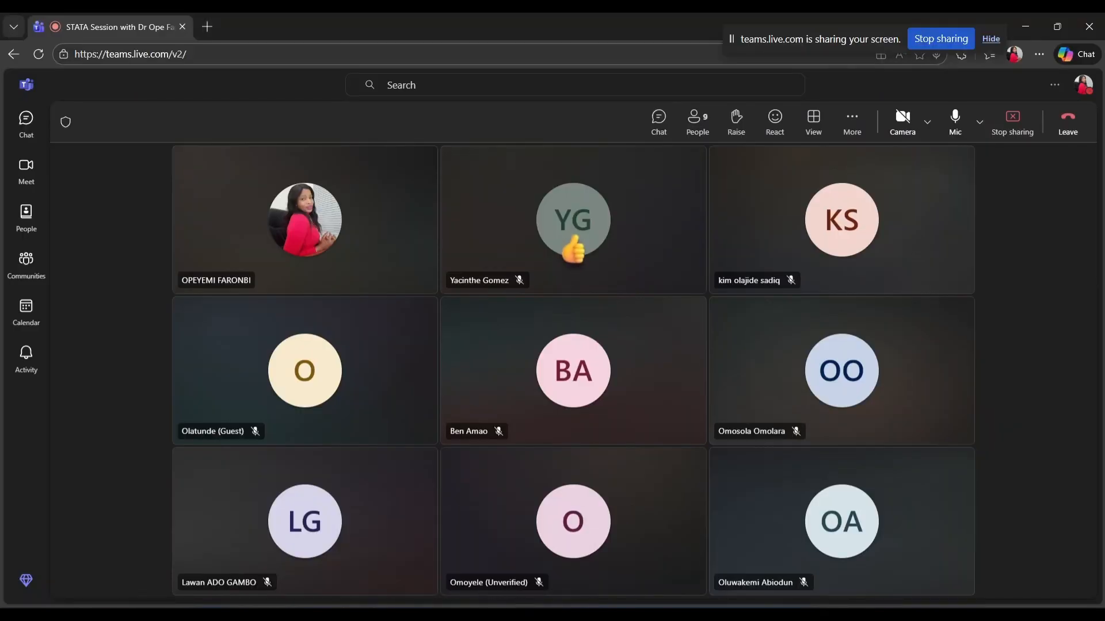
mouse_move(540, 614)
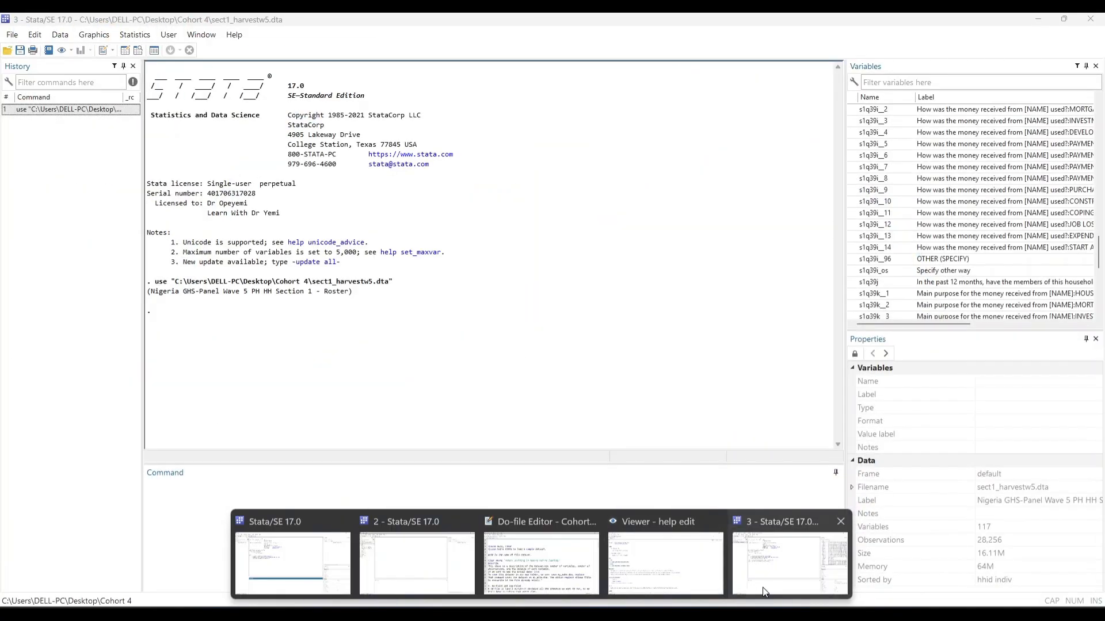
left_click(762, 588)
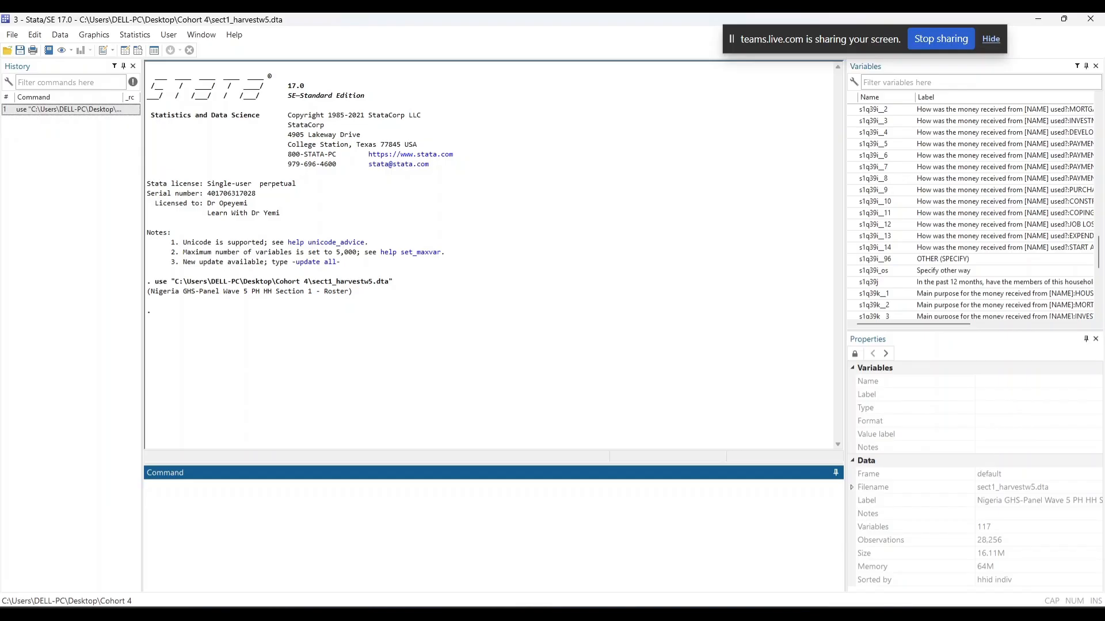
Step: Run the browse command to display sect1_harvestw5 in the Data Editor
type("browse")
scroll(494, 535, "up", 18)
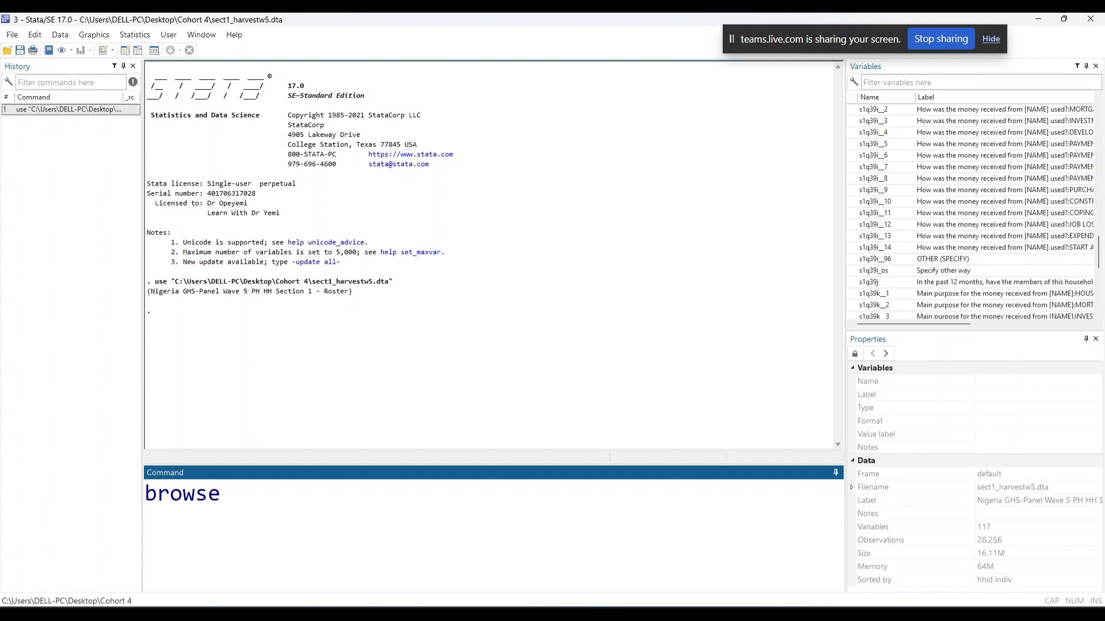
key("BackSpace")
key("BackSpace")
key("BackSpace")
type("se")
key("BackSpace")
key("BackSpace")
key("BackSpace")
type("wse")
key("Return")
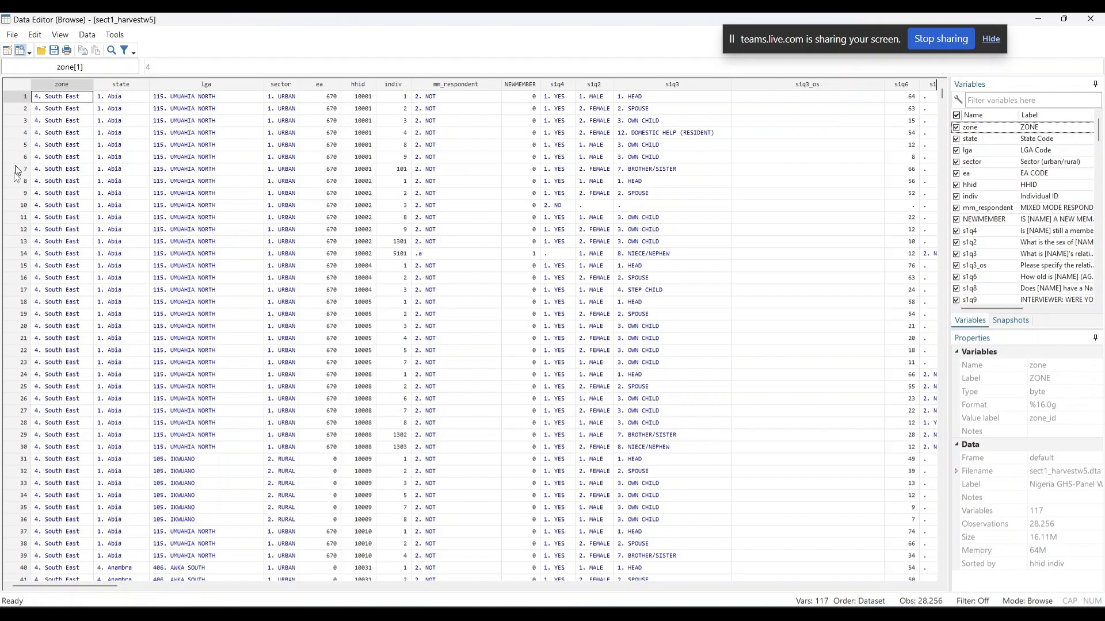
Step: Look through the rows and columns of sect1_harvestw5 in browse mode, and minimize the Data Editor
scroll(51, 340, "down", 9)
scroll(51, 354, "down", 15)
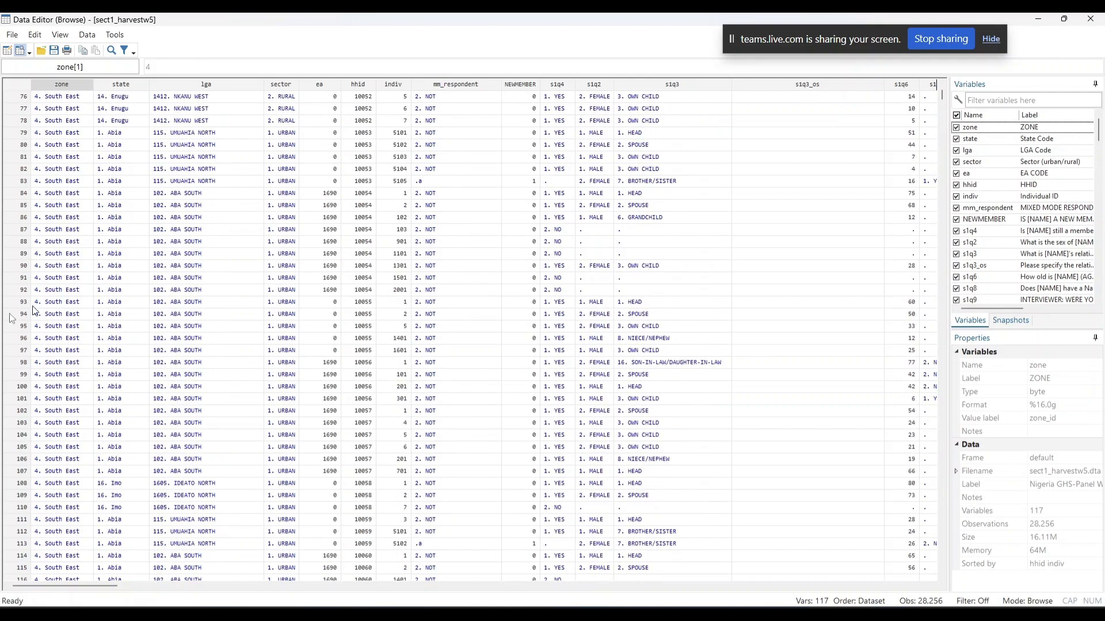
scroll(74, 311, "up", 20)
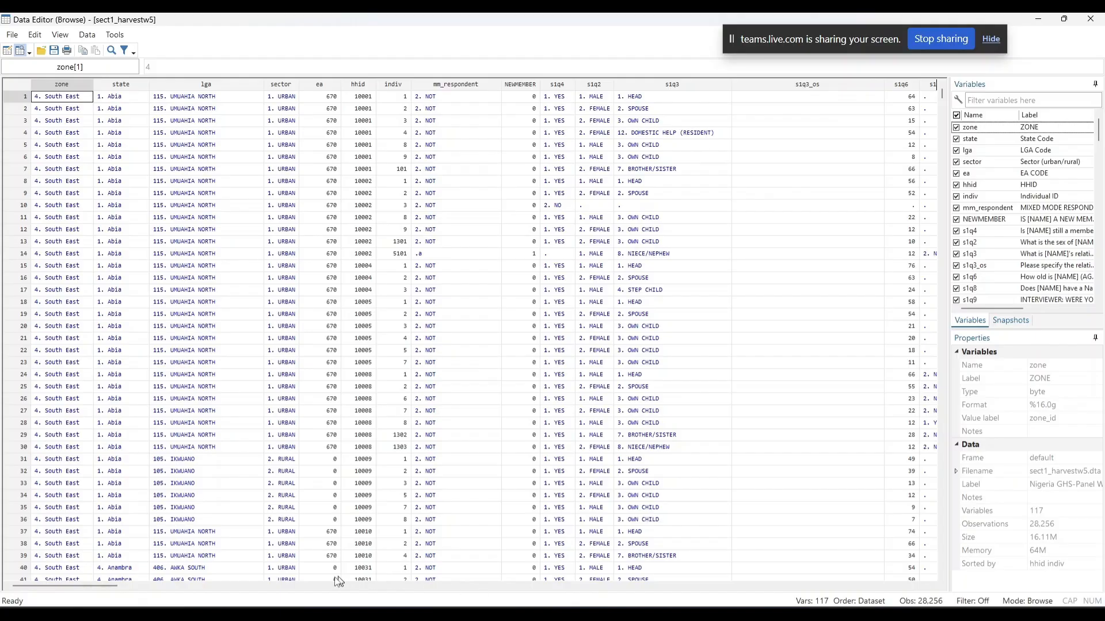
left_click_drag(102, 585, 533, 599)
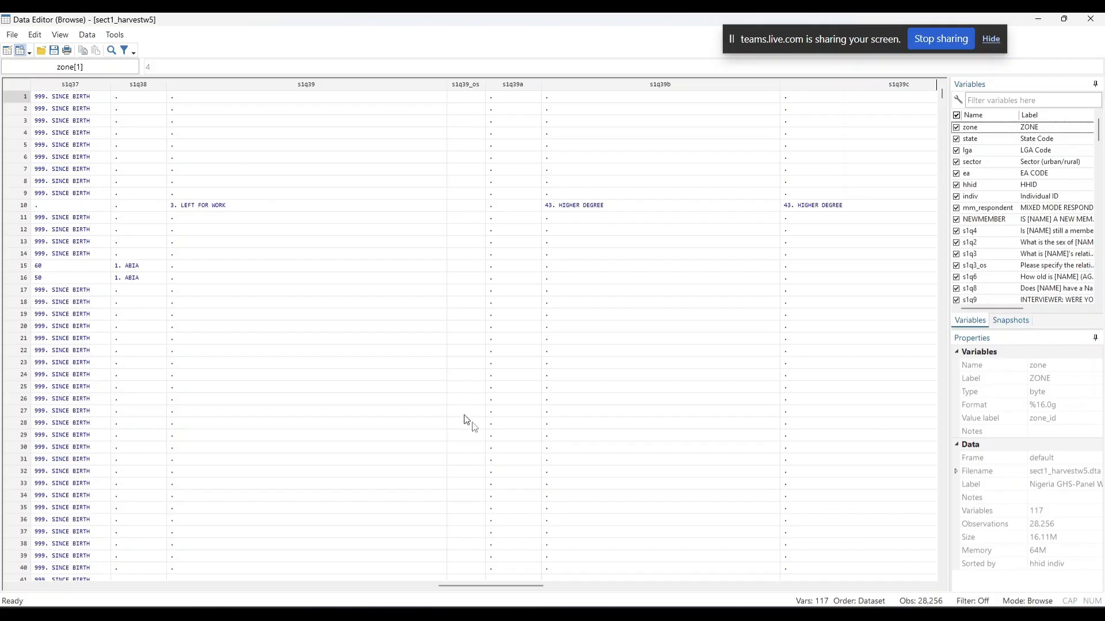
left_click_drag(483, 584, 43, 588)
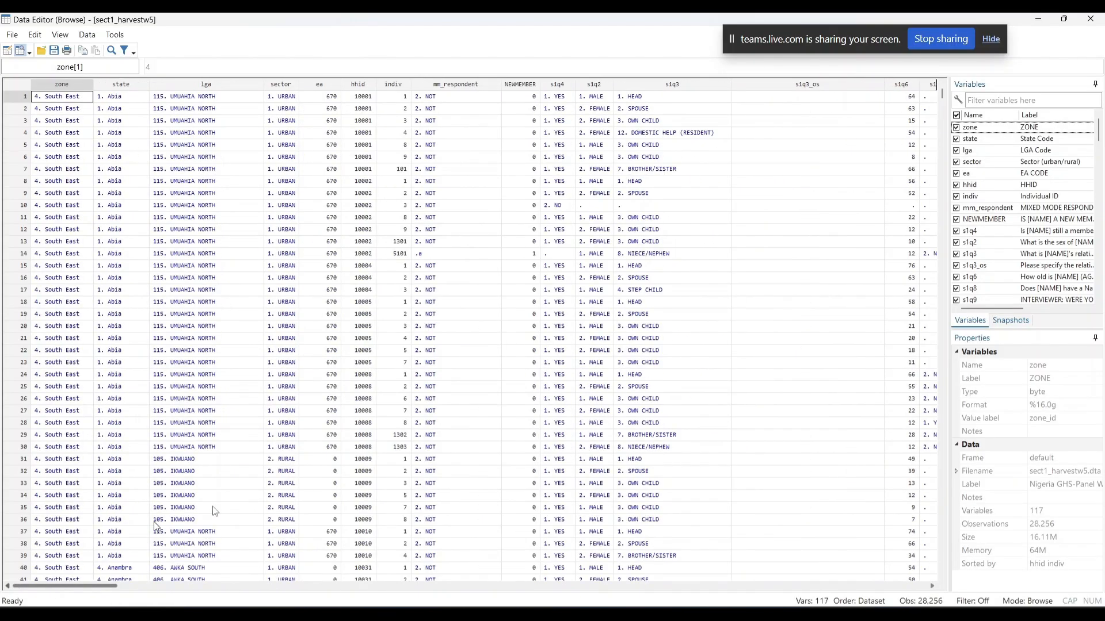
left_click(1038, 20)
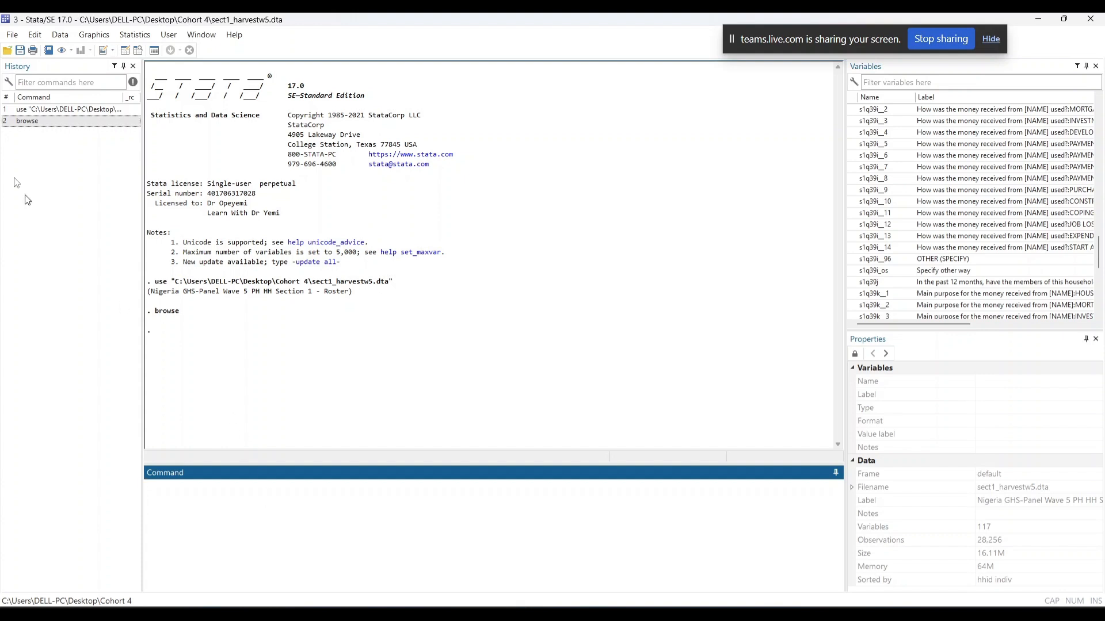
Step: Open the Data Editor in edit mode, accepting the change from browse mode, and close it after viewing the data
left_click(60, 34)
mouse_move(154, 70)
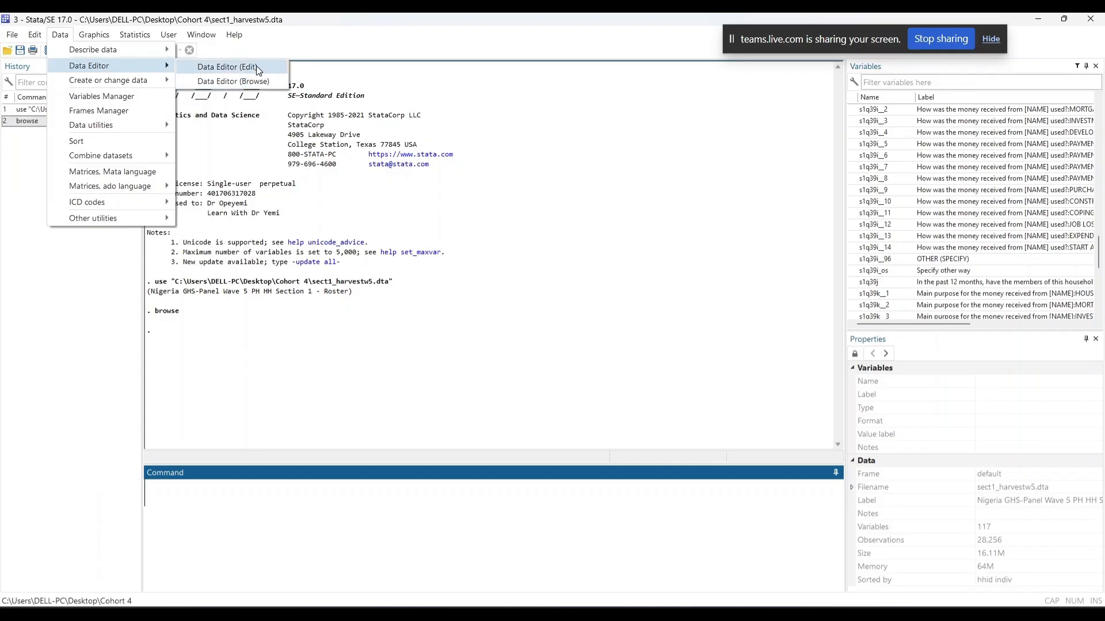
left_click(256, 67)
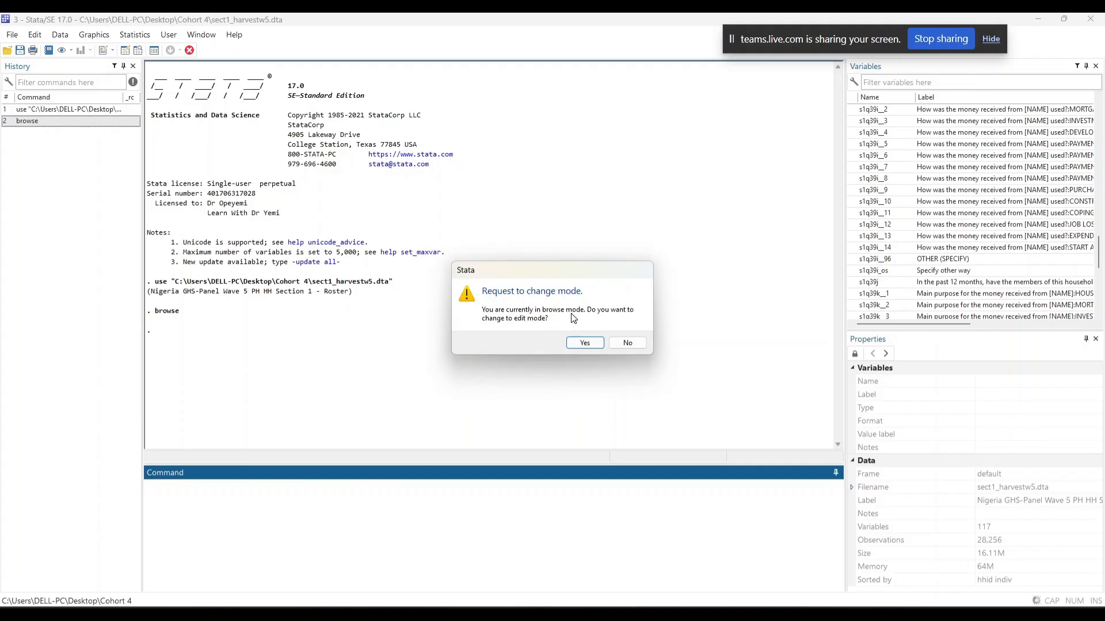
left_click(584, 344)
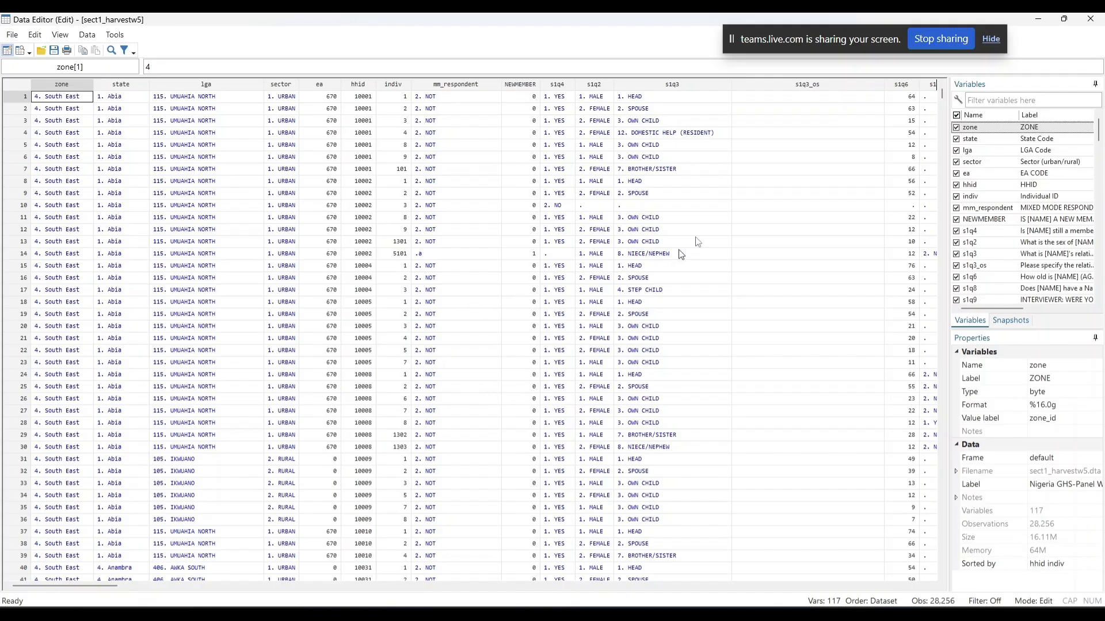
left_click(1091, 19)
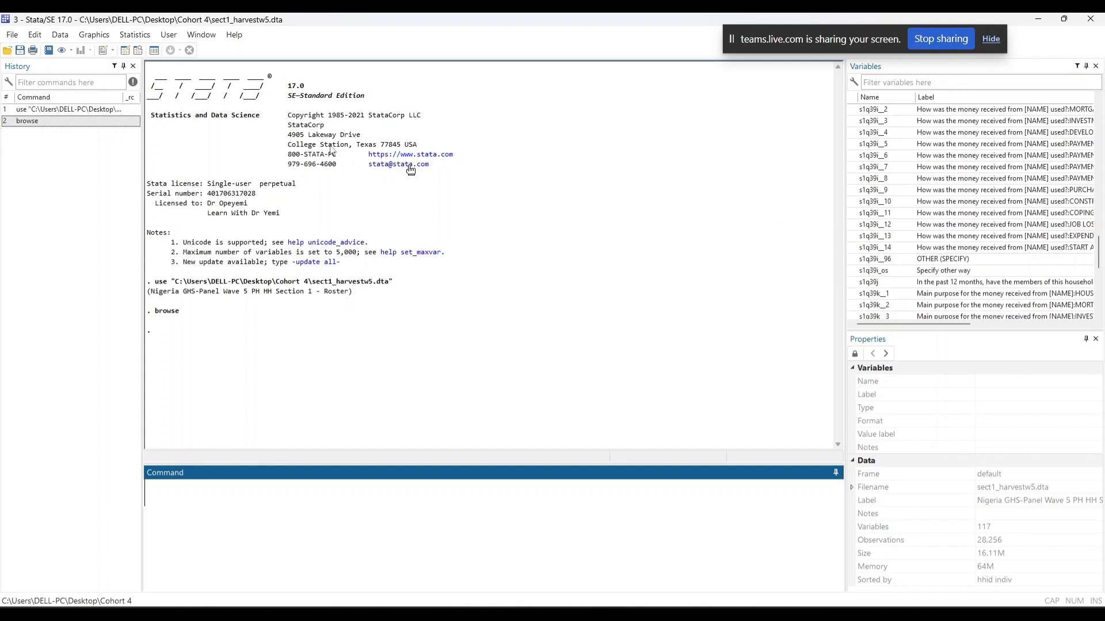
left_click(12, 36)
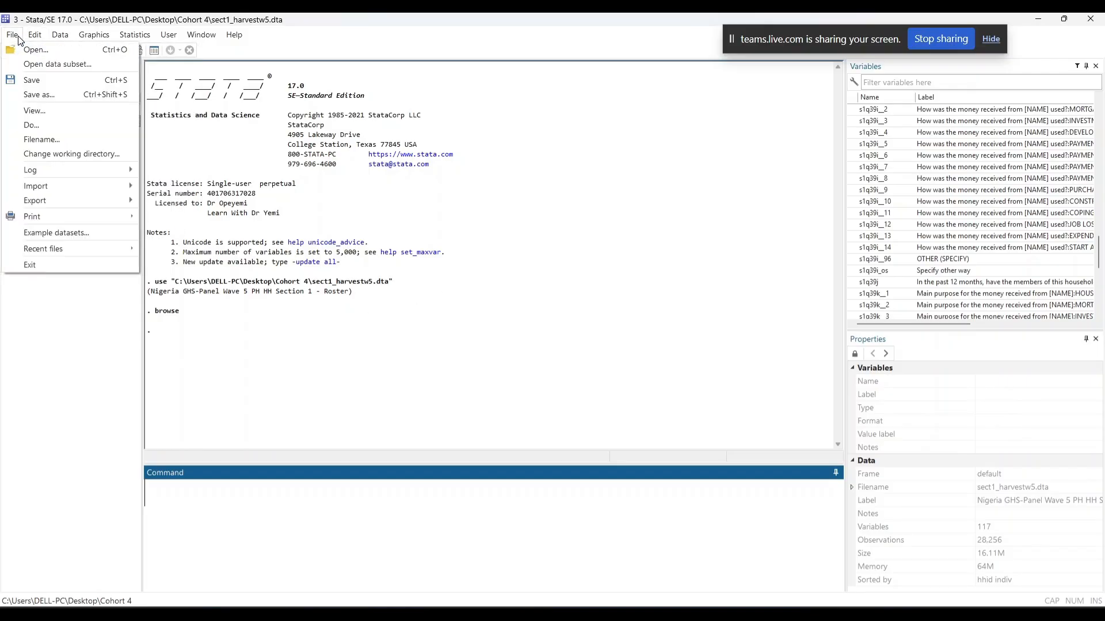
mouse_move(57, 186)
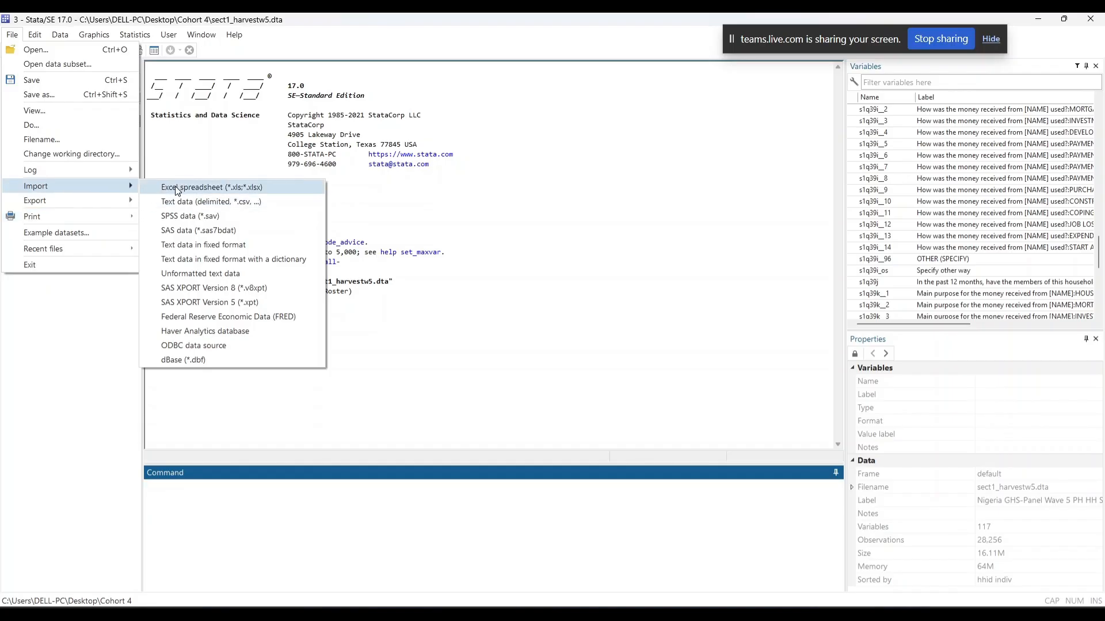
mouse_move(120, 205)
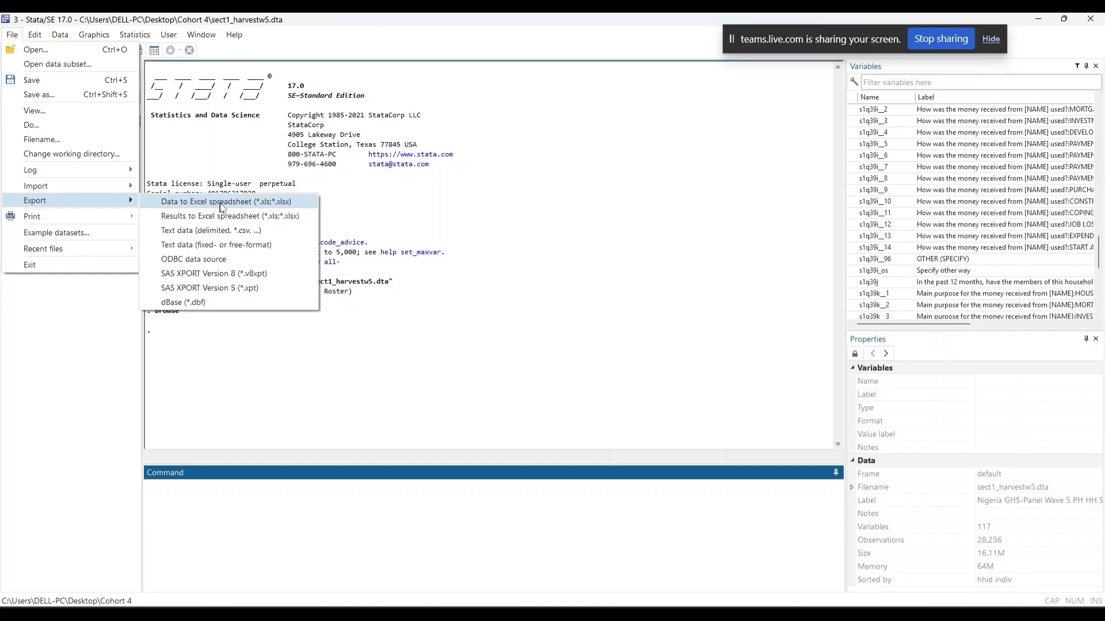
left_click(239, 203)
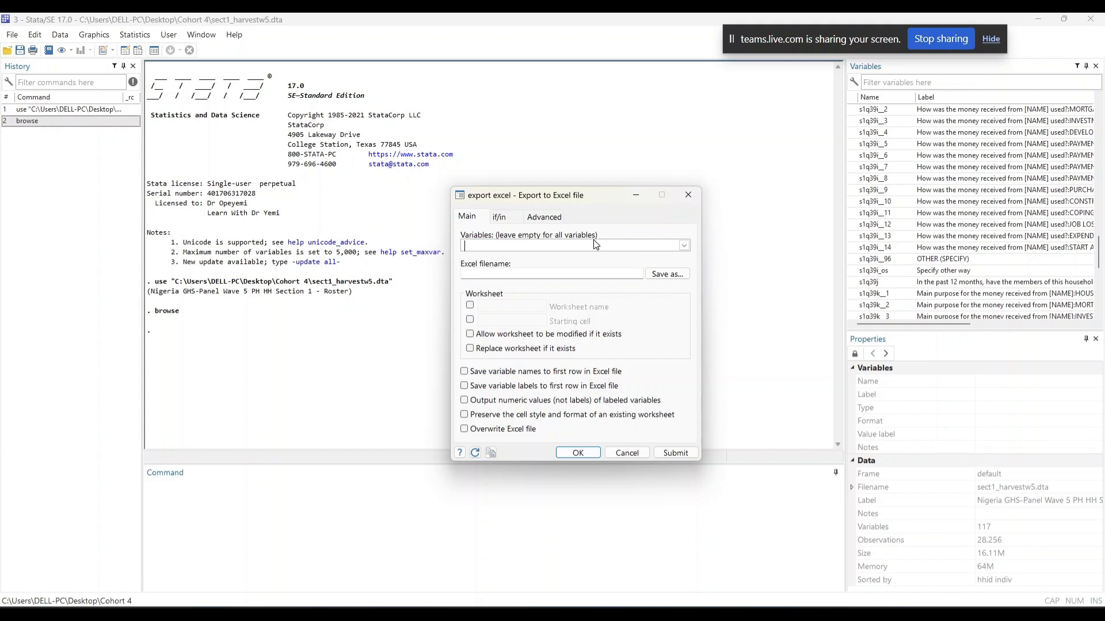
left_click(684, 246)
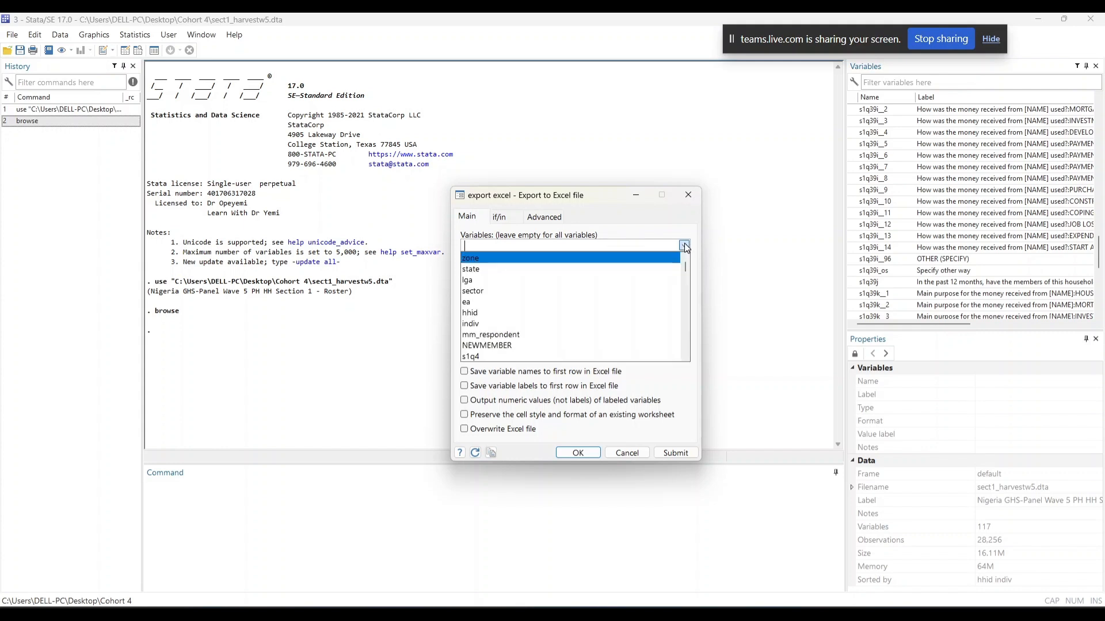
left_click(569, 259)
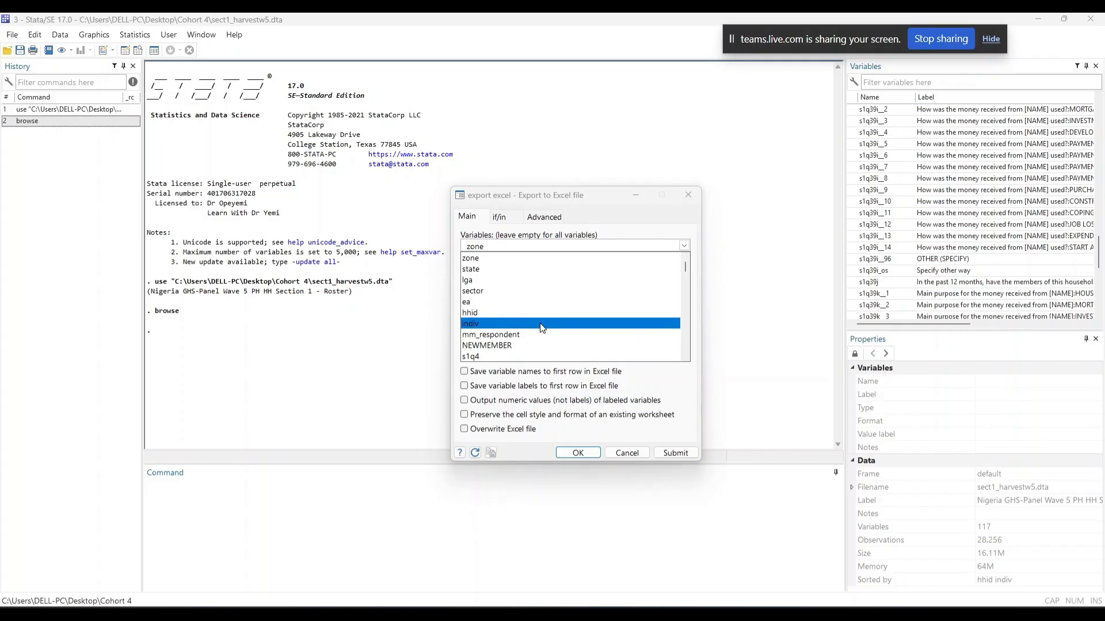
left_click(539, 257)
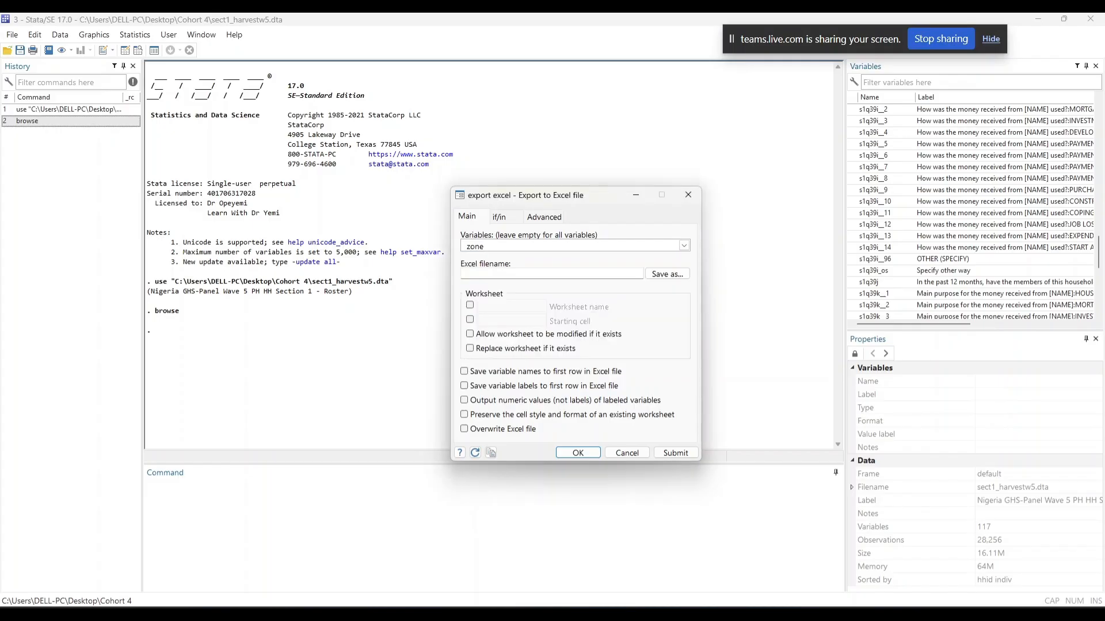
key("BackSpace")
key("BackSpace")
key("BackSpace")
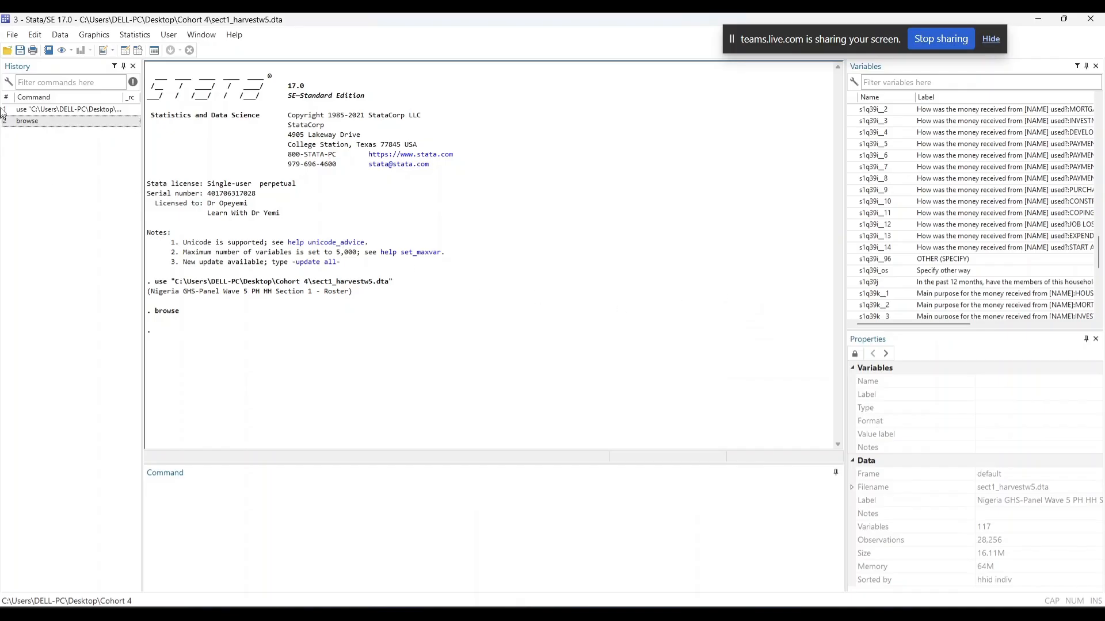
Step: Start an Excel export of all variables and choose the Cohort 4 folder on the Desktop as its destination
left_click(12, 35)
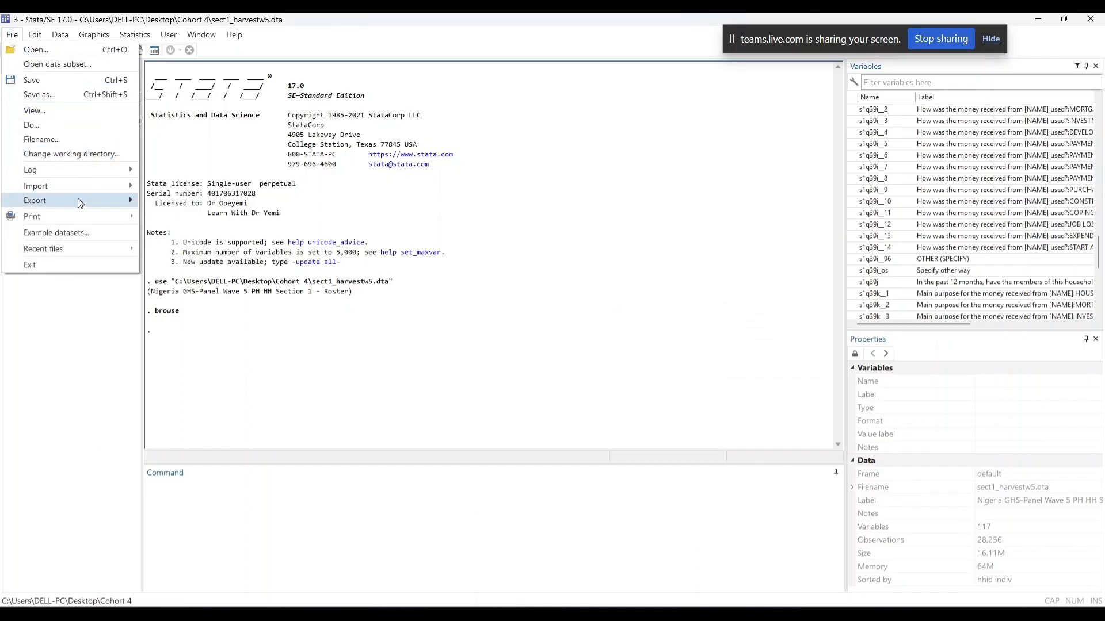
mouse_move(77, 198)
left_click(274, 205)
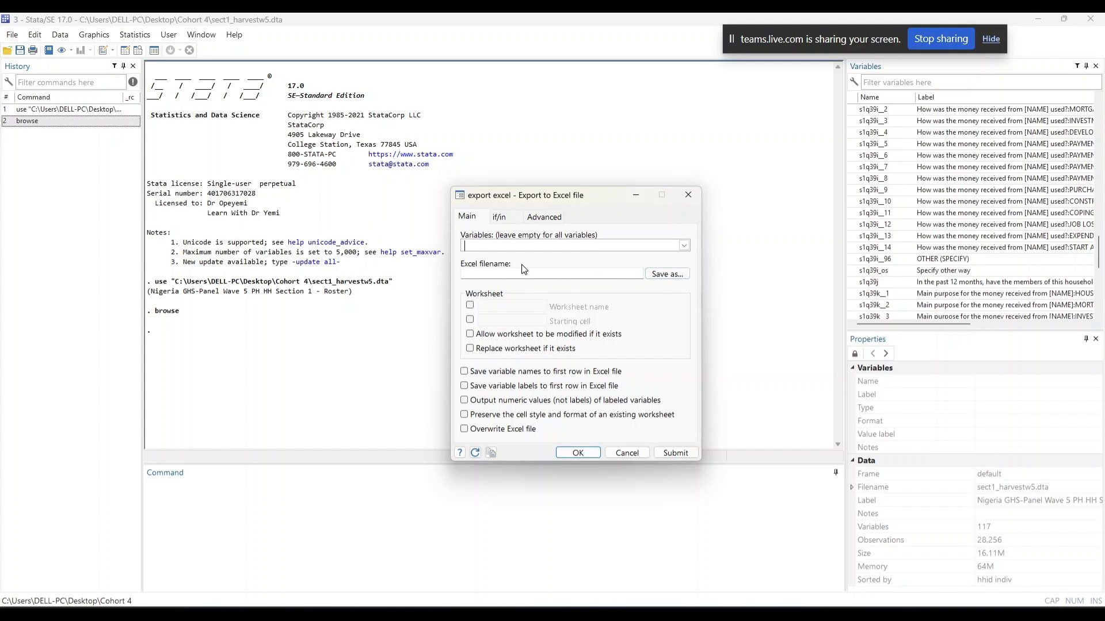
left_click(675, 274)
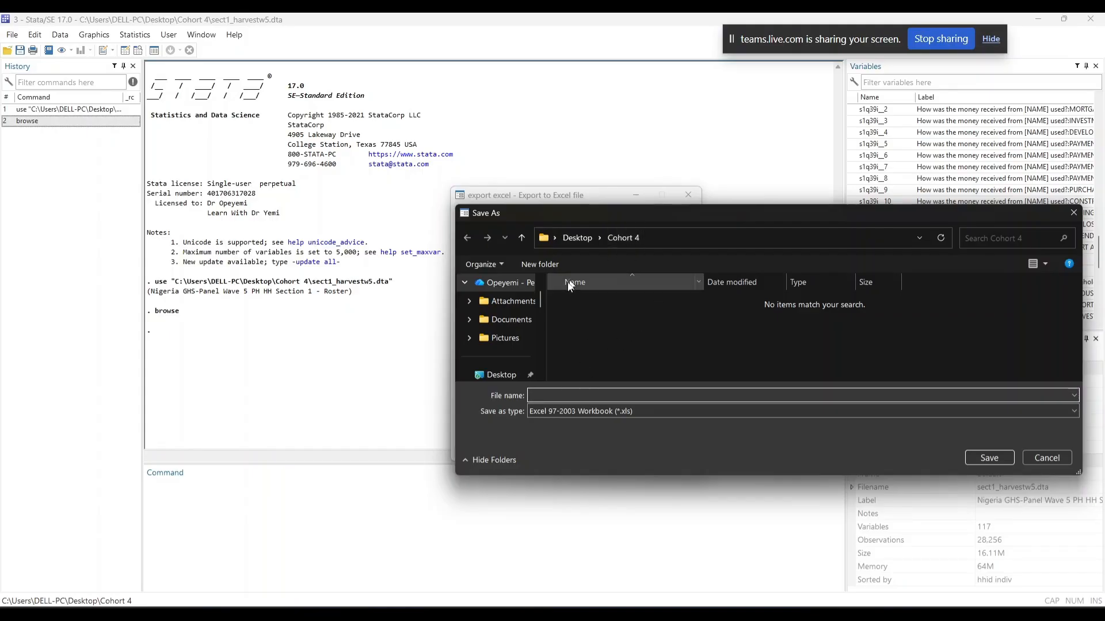
scroll(539, 304, "up", 1)
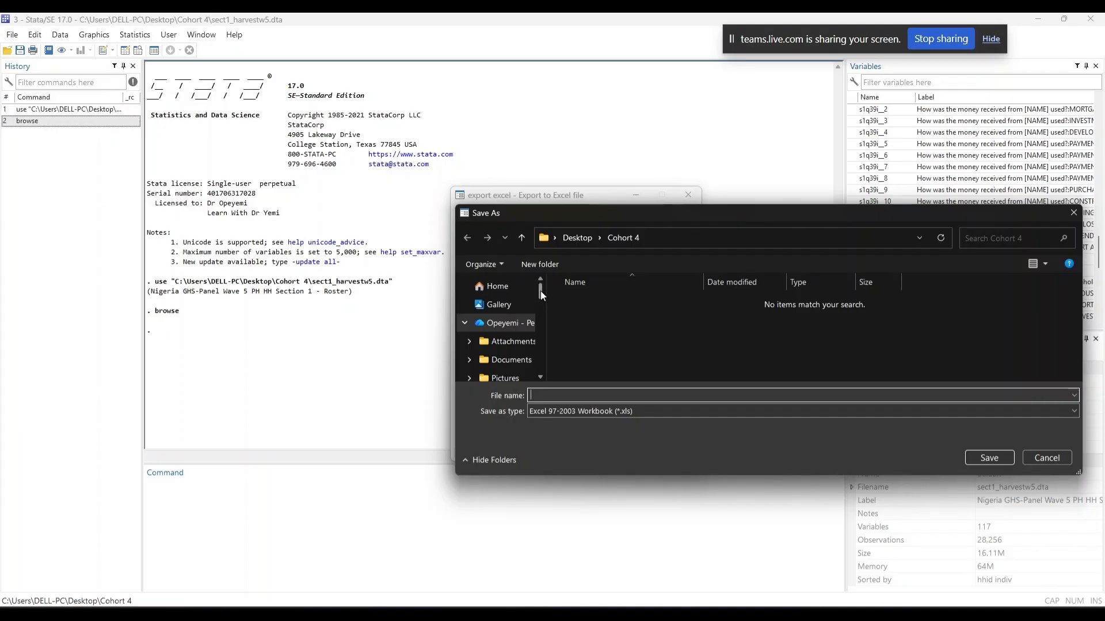
left_click_drag(540, 291, 540, 306)
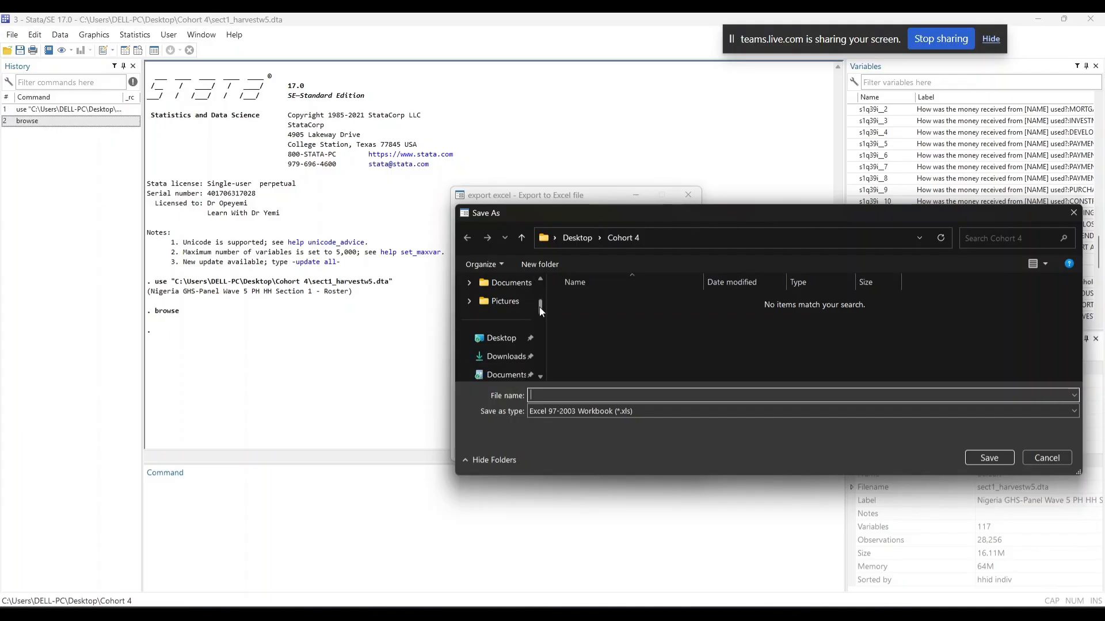
left_click(514, 340)
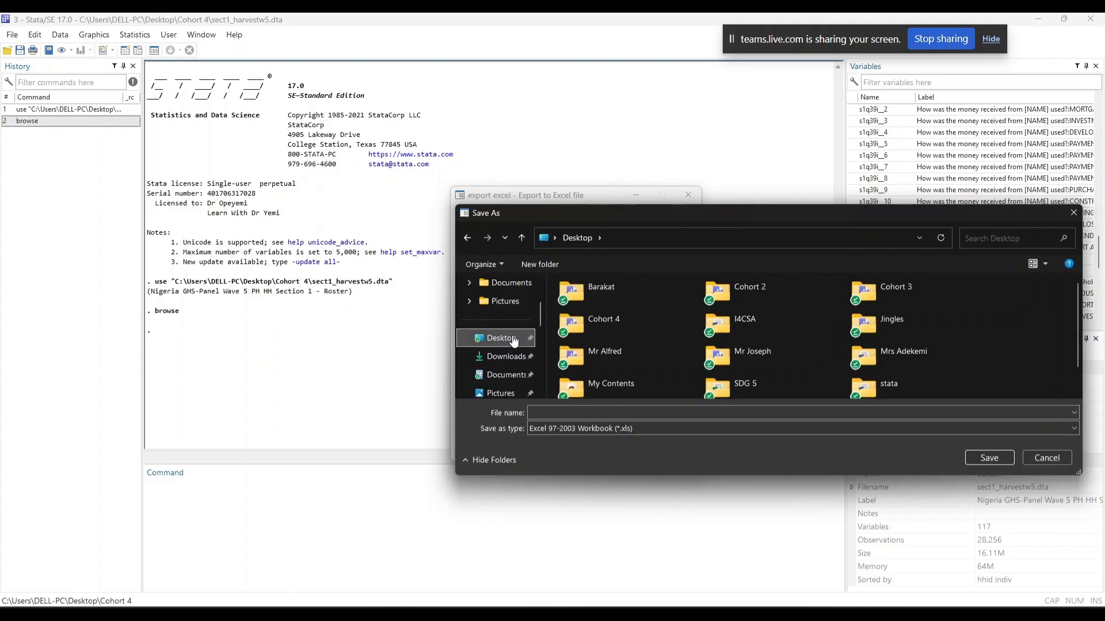
double_click(589, 323)
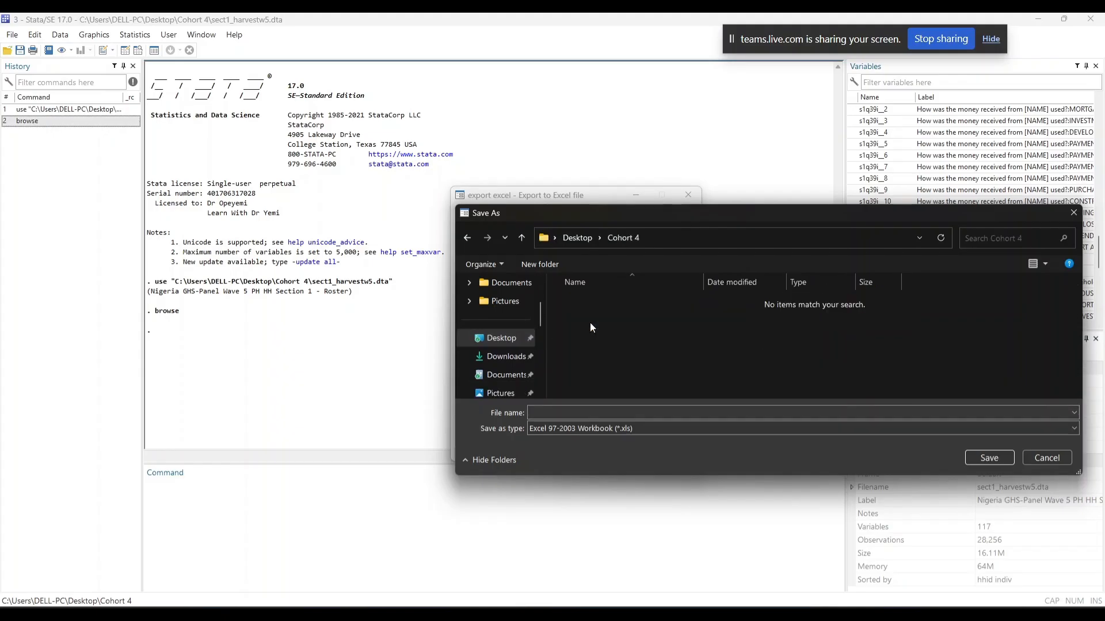
Step: Name the Excel 97-2003 workbook "Export example" and export the data with variable names in the first row
left_click(635, 413)
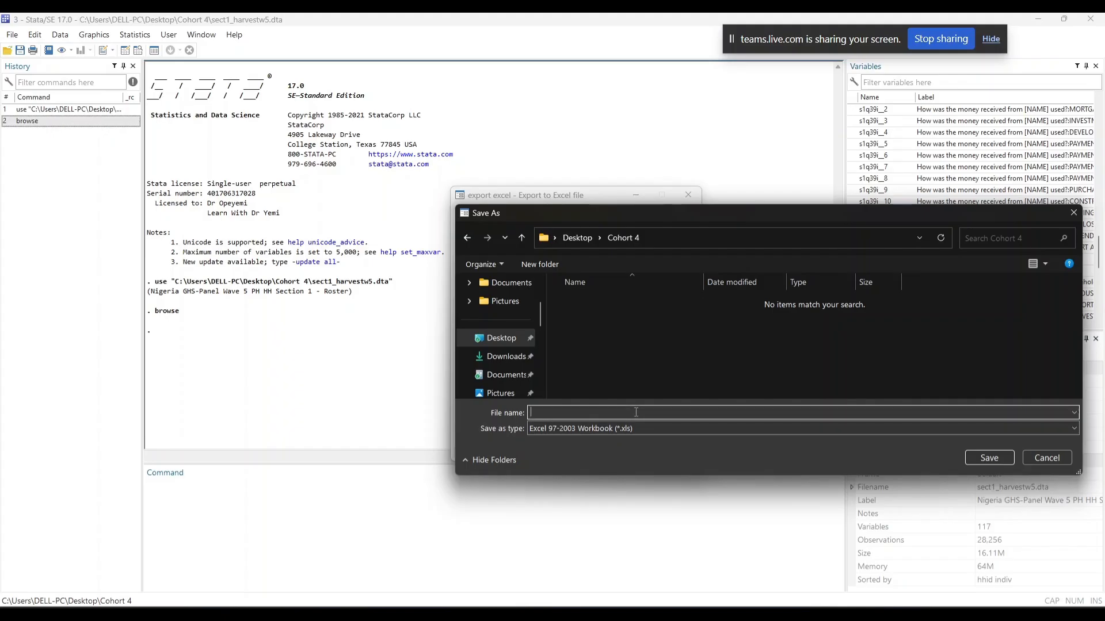
type("Export example")
left_click(985, 458)
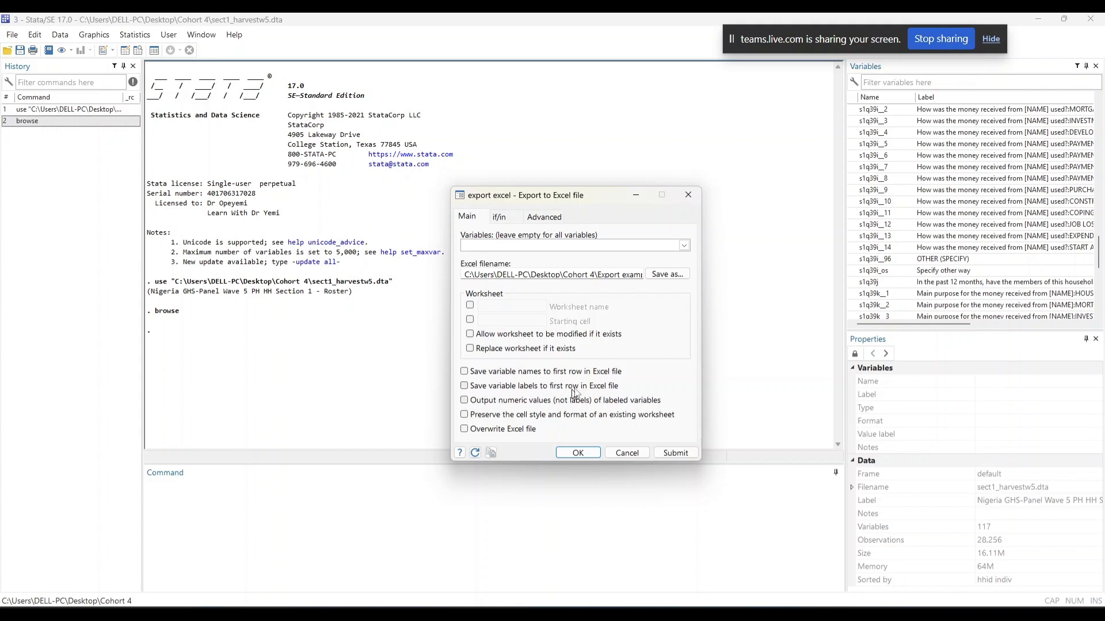
left_click(476, 372)
left_click(578, 453)
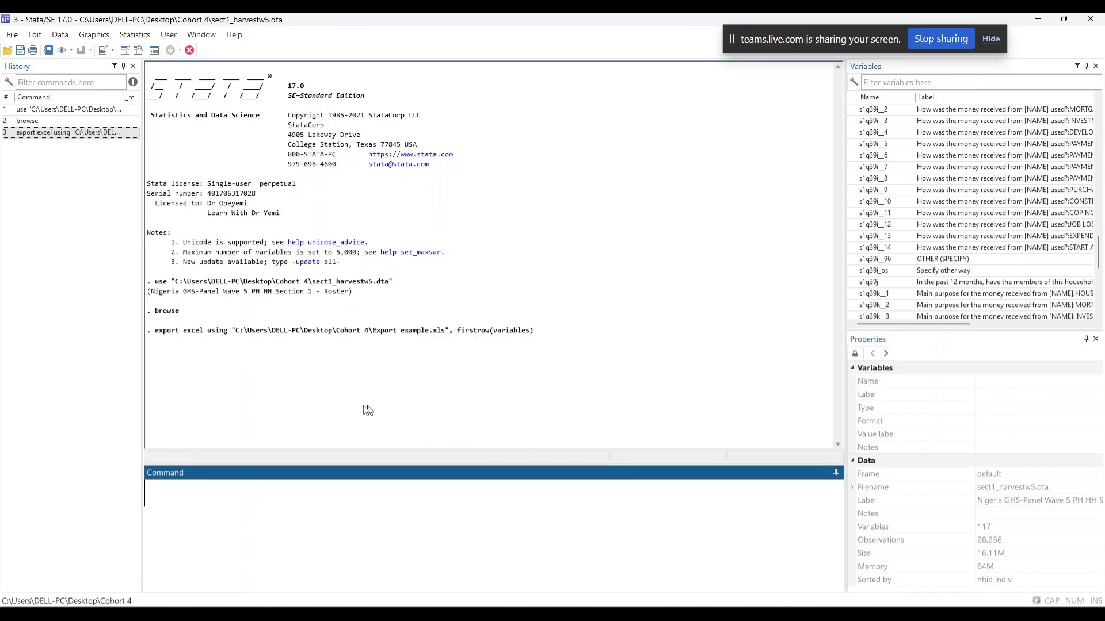
Step: Recall the executed export excel command to review its syntax, and minimize the Stata window
left_click(70, 133)
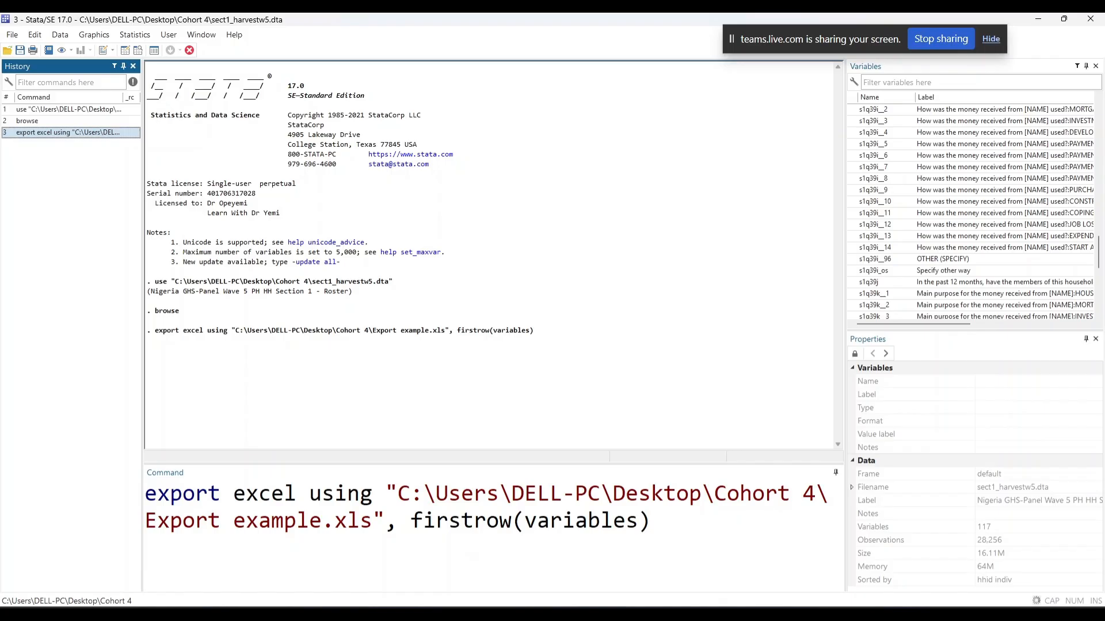
scroll(493, 535, "down", 8)
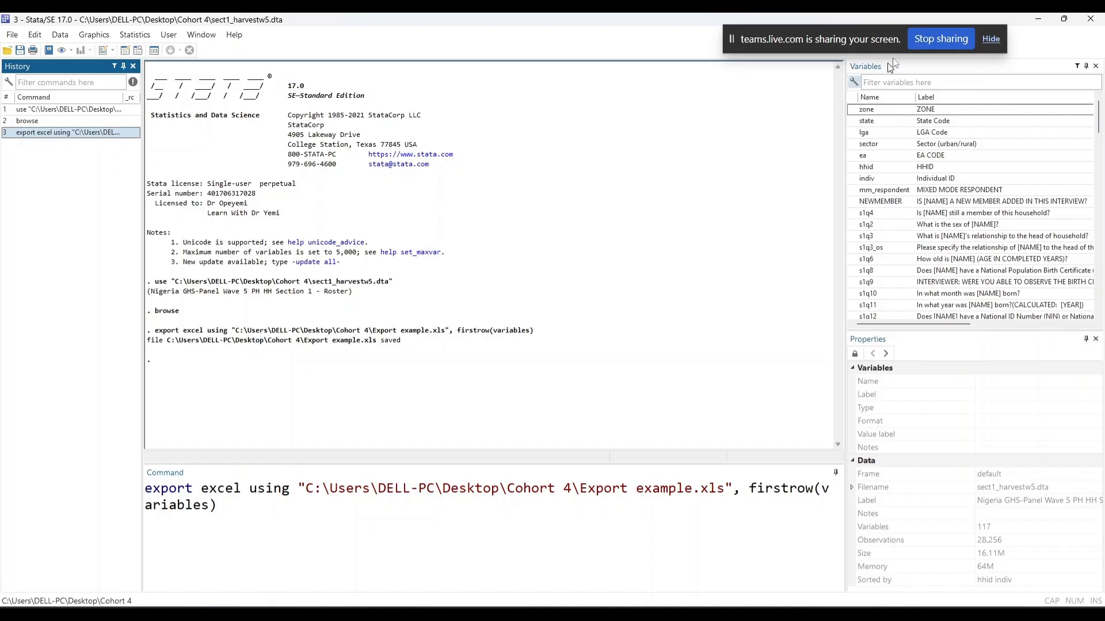
left_click(1039, 20)
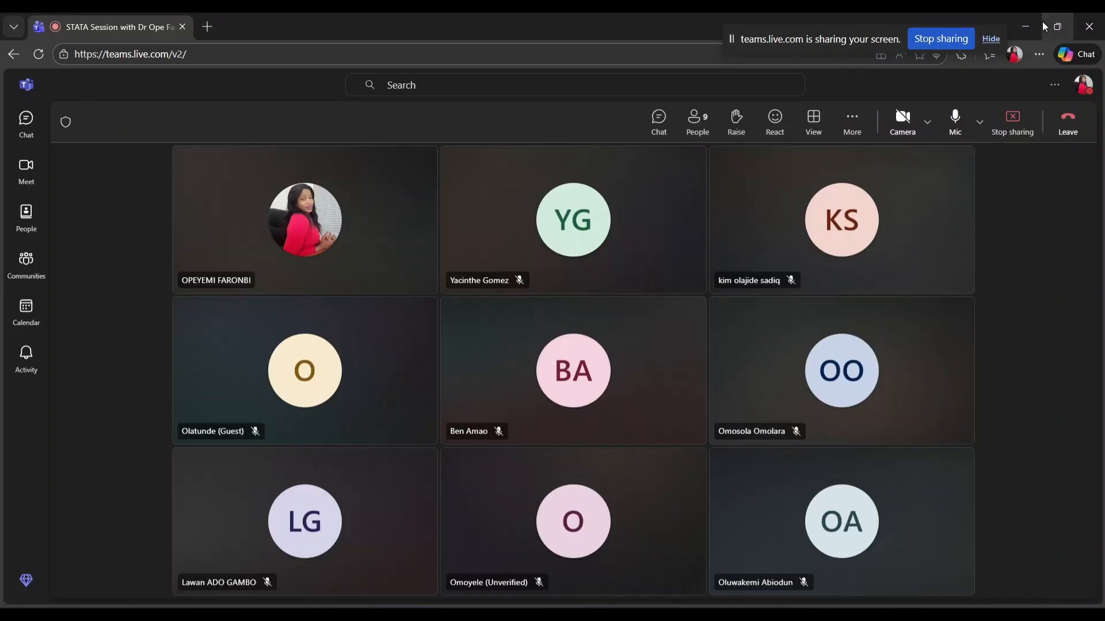
Step: Minimize the meeting and do-file windows and open the Export example workbook from the Cohort 4 folder
left_click(1025, 27)
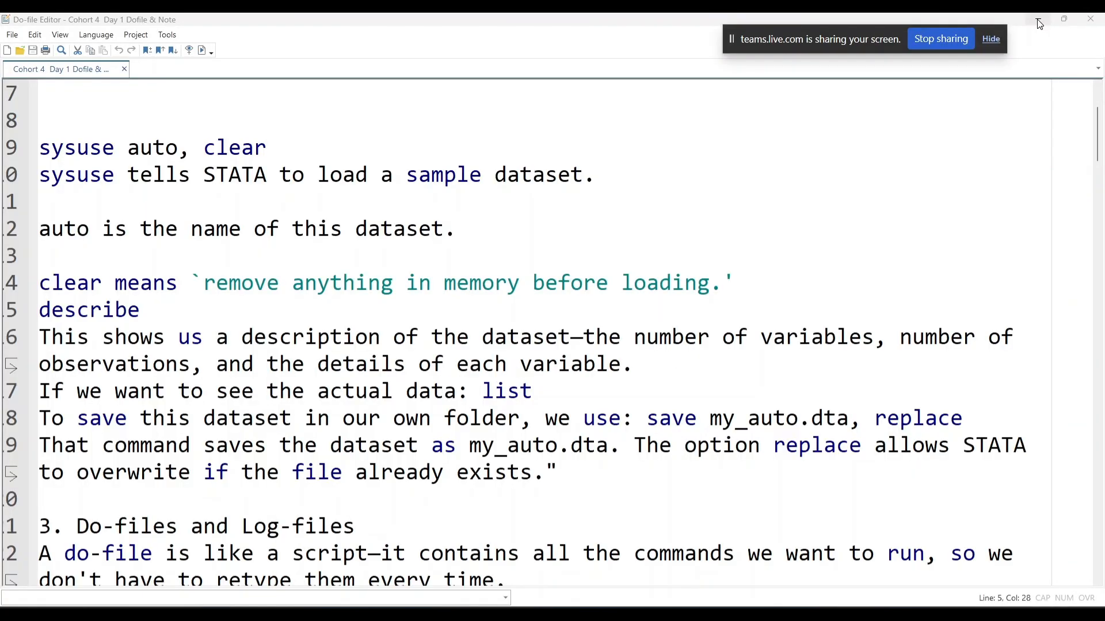
left_click(1038, 22)
left_click(410, 327)
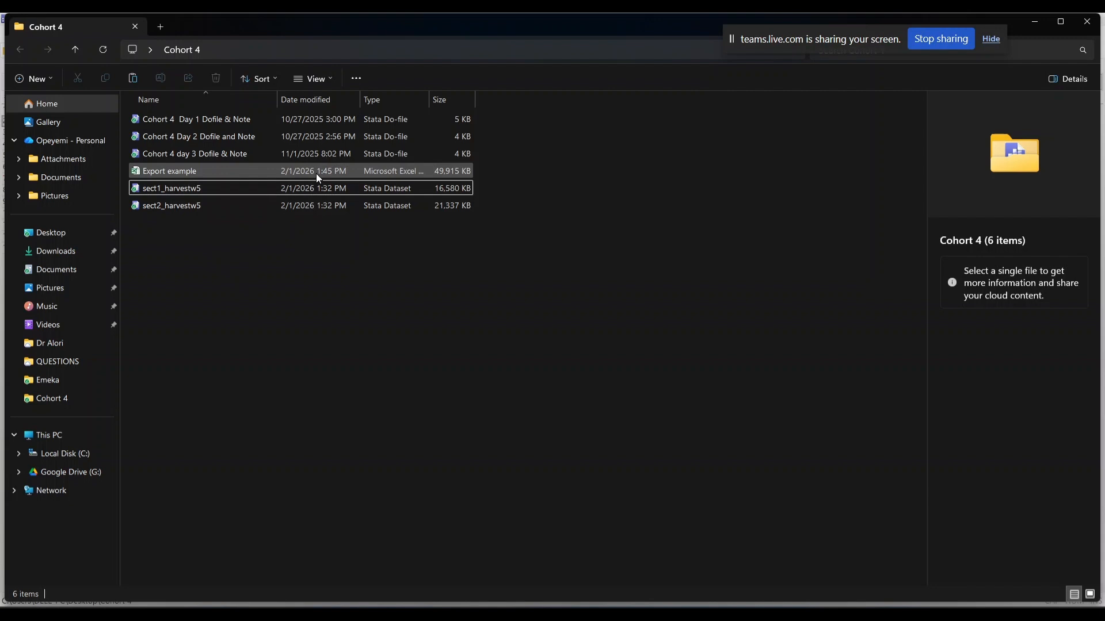
double_click(194, 174)
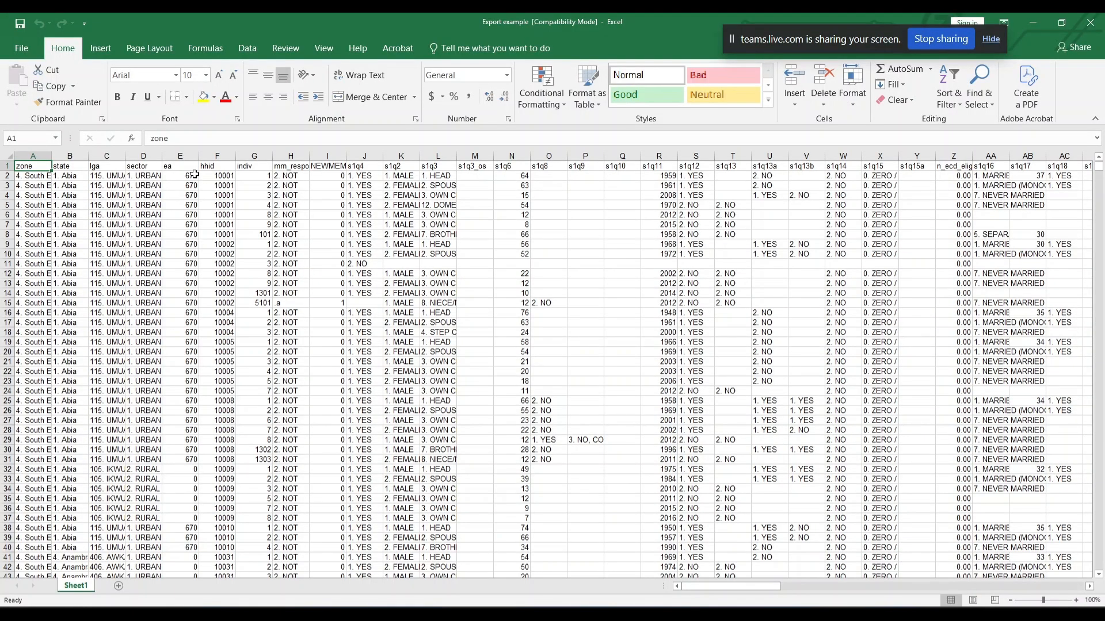
Step: Examine the exported variable names across the first row of Sheet1, from column A to beyond the last filled column
left_click(40, 157)
key("Right")
key("Right")
key("Right")
key("Right")
key("Right")
key("Right")
key("Right")
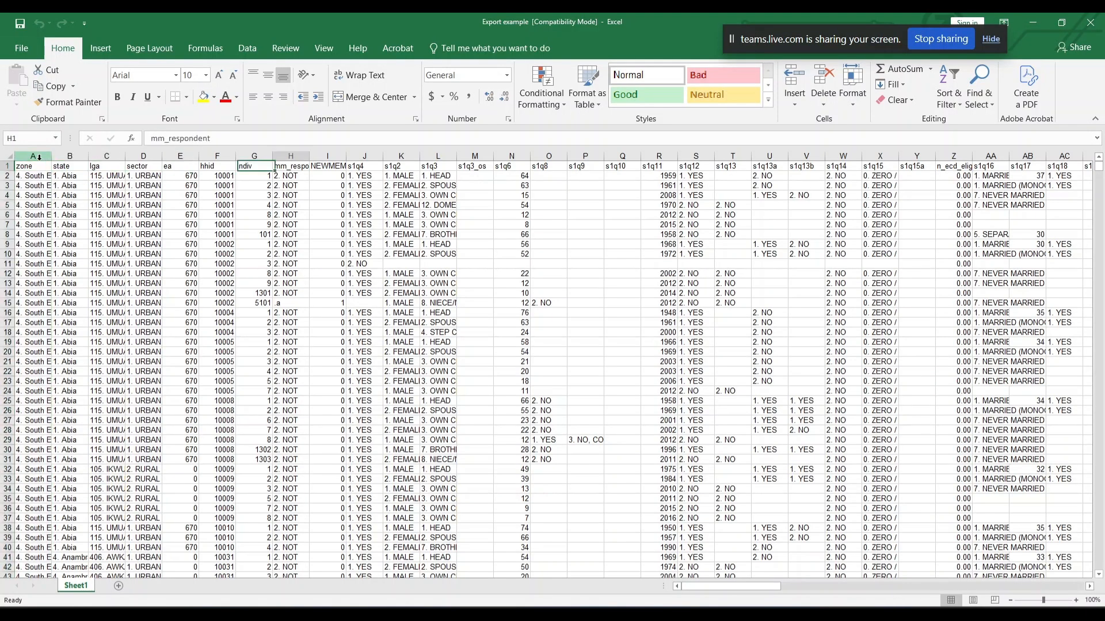
key("Right")
key("Right")
key("Right")
key("Right")
key("Right")
key("Right")
key("Right")
key("Right")
key("Right")
key("Right")
key("Right")
key("Right")
key("Right")
key("Right")
key("Right")
key("Right")
key("Right")
key("Right")
key("Right")
key("Right")
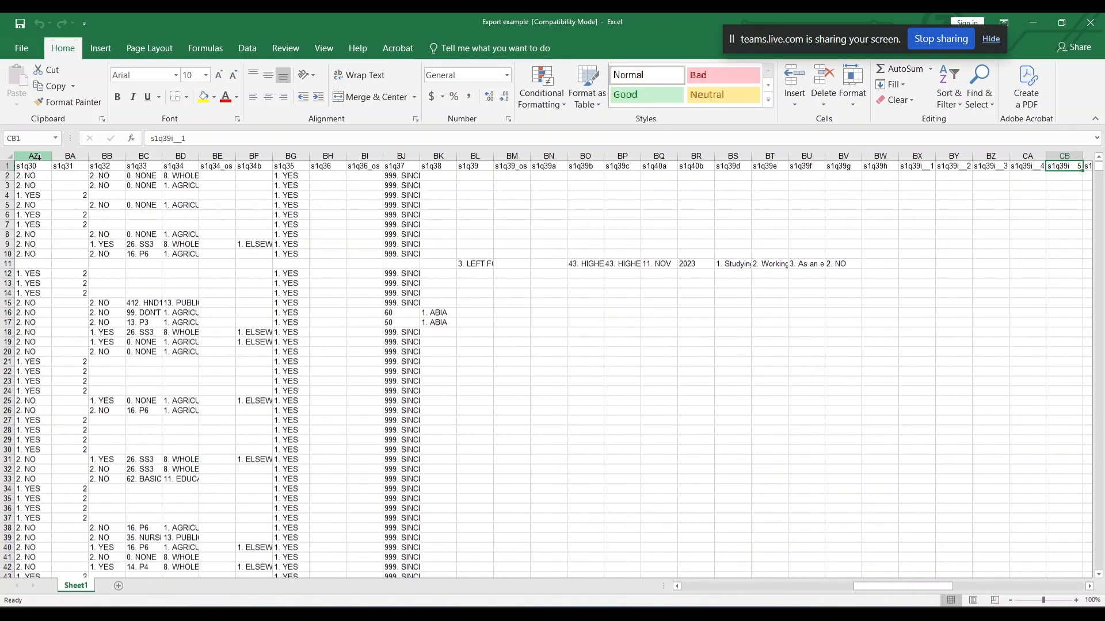
key("Right")
key("Right")
key("Right")
key("Right")
key("Right")
key("Right")
key("Right")
key("Right")
key("Right")
key("Right")
key("Right")
key("Right")
key("Right")
key("Right")
key("Right")
key("Right")
key("Right")
key("Right")
key("Right")
key("Right")
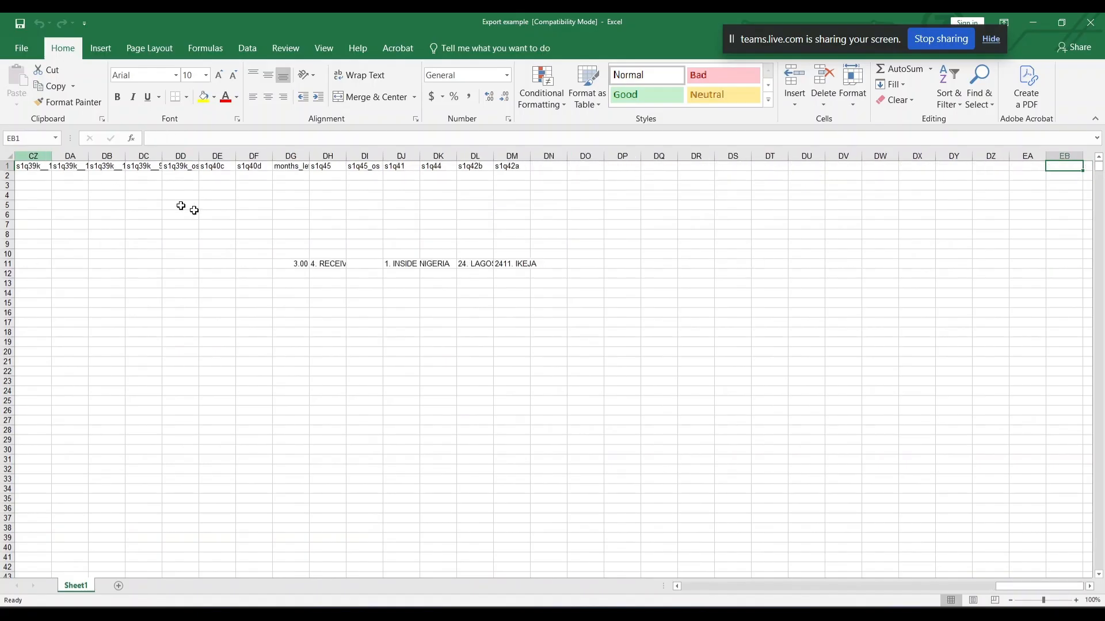
key("Right")
key("Right")
key("Right")
key("Right")
key("Right")
key("Right")
Step: Examine the exported records in Sheet1 down to the last filled row, and close the workbook and the Cohort 4 folder
left_click_drag(1099, 167, 1104, 541)
scroll(838, 551, "up", 8)
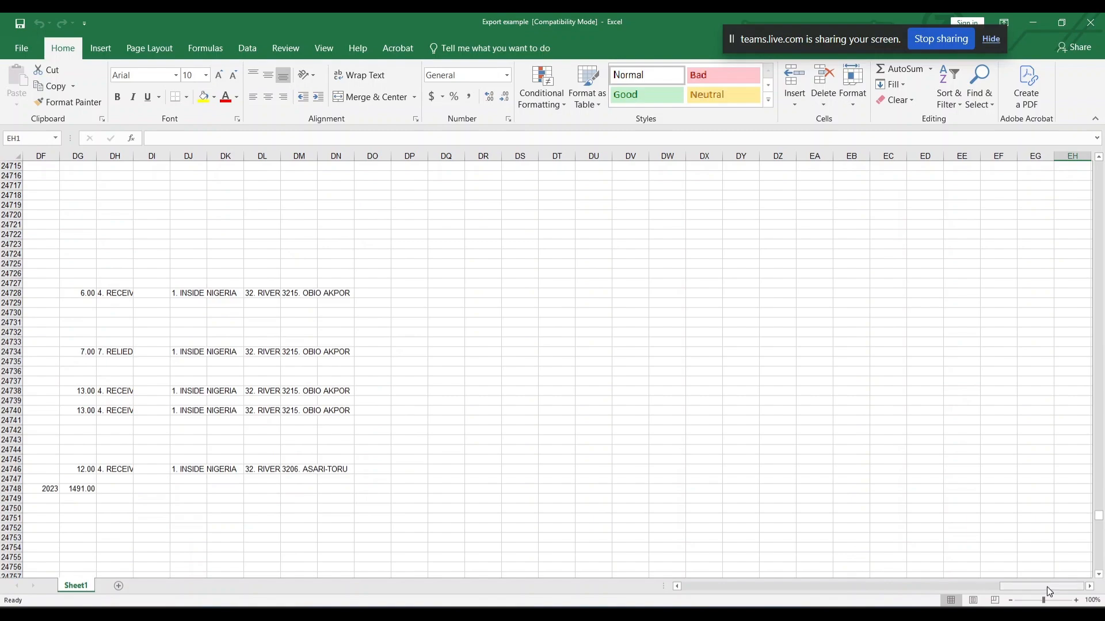
left_click_drag(1047, 587, 681, 584)
scroll(510, 271, "down", 6)
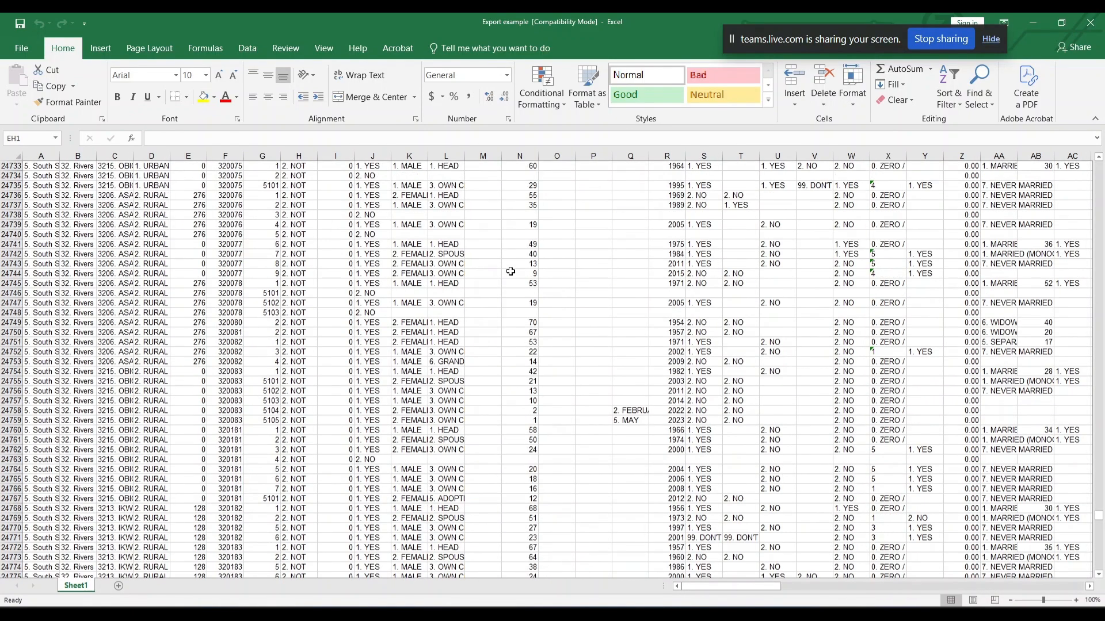
scroll(510, 271, "down", 18)
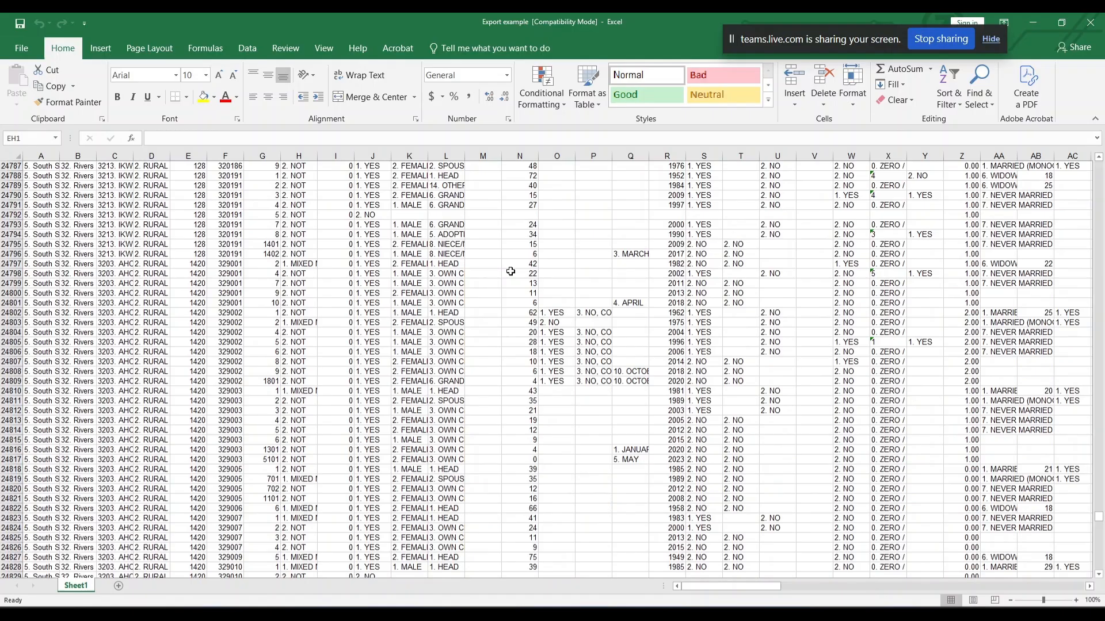
scroll(510, 271, "down", 19)
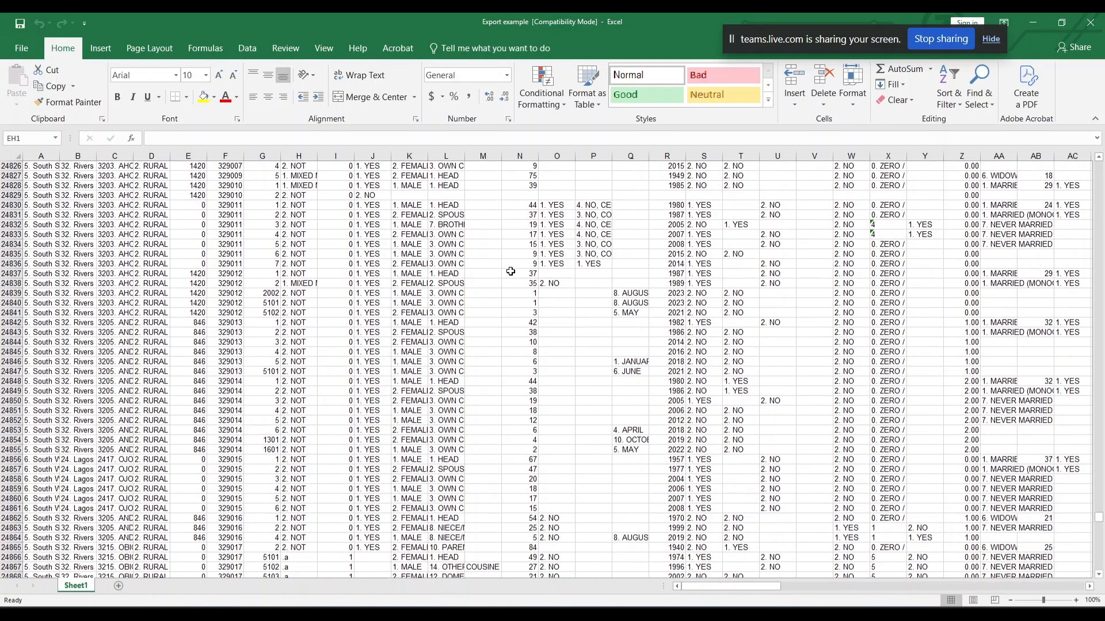
scroll(511, 271, "down", 20)
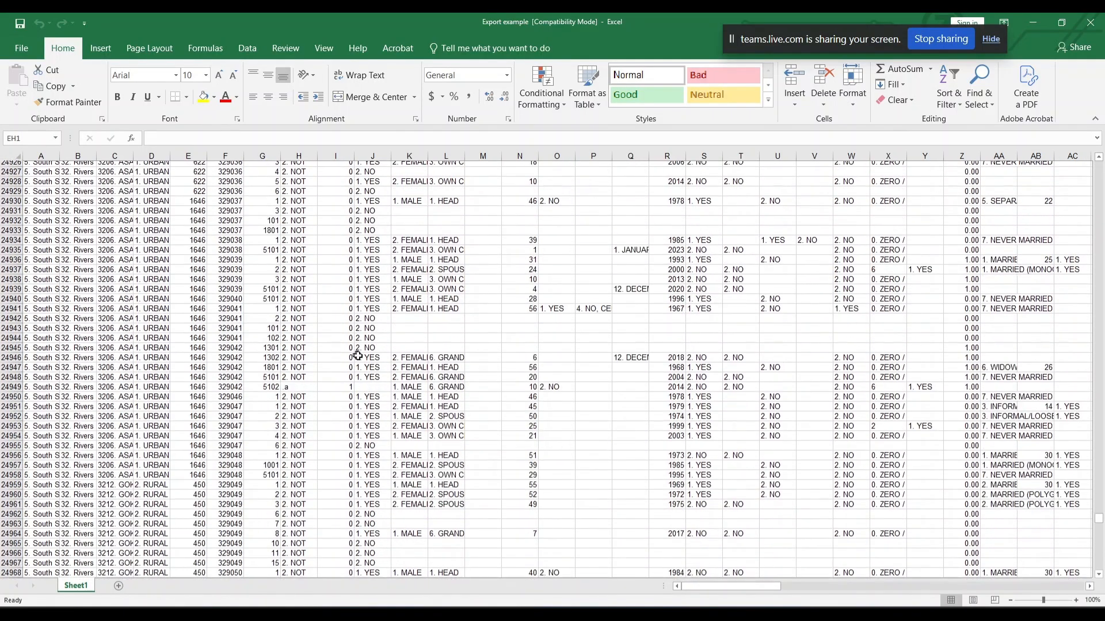
scroll(349, 360, "down", 20)
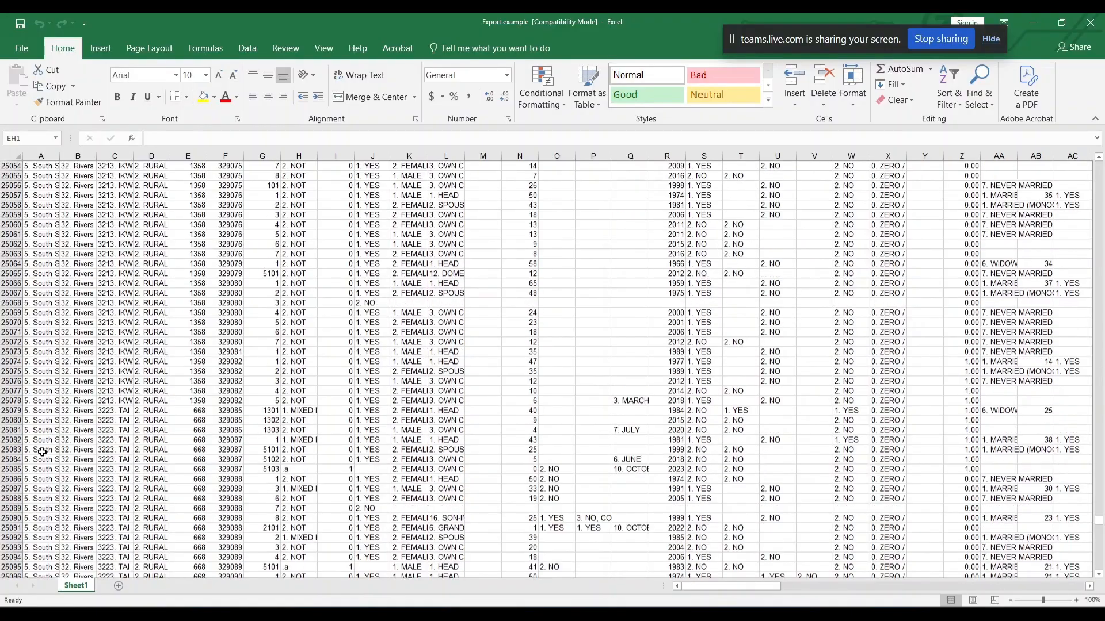
scroll(37, 434, "down", 20)
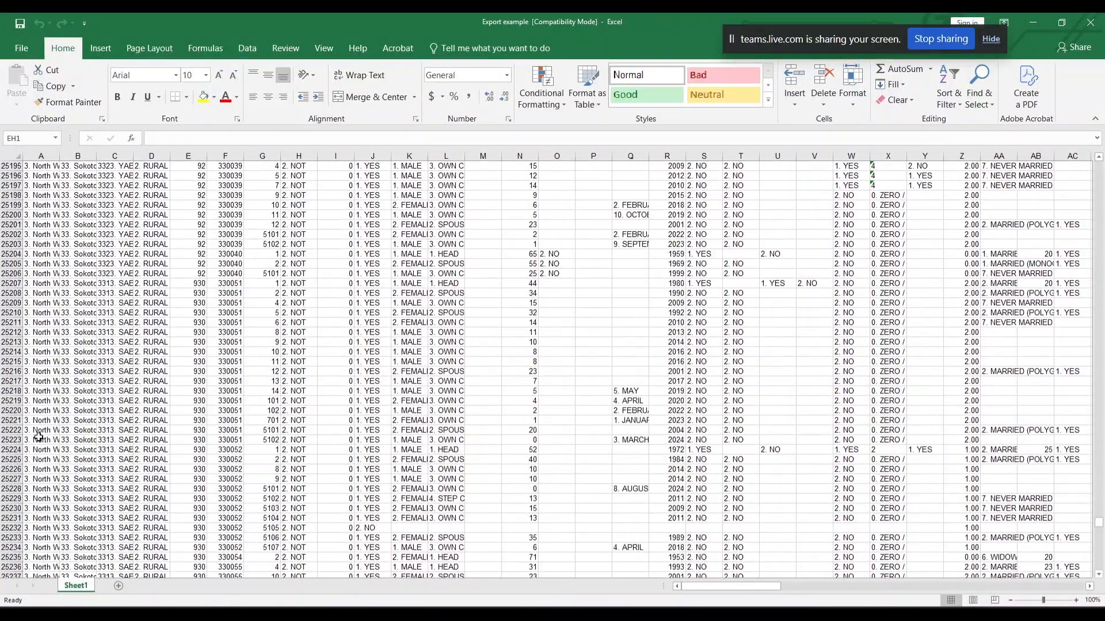
scroll(88, 477, "down", 5)
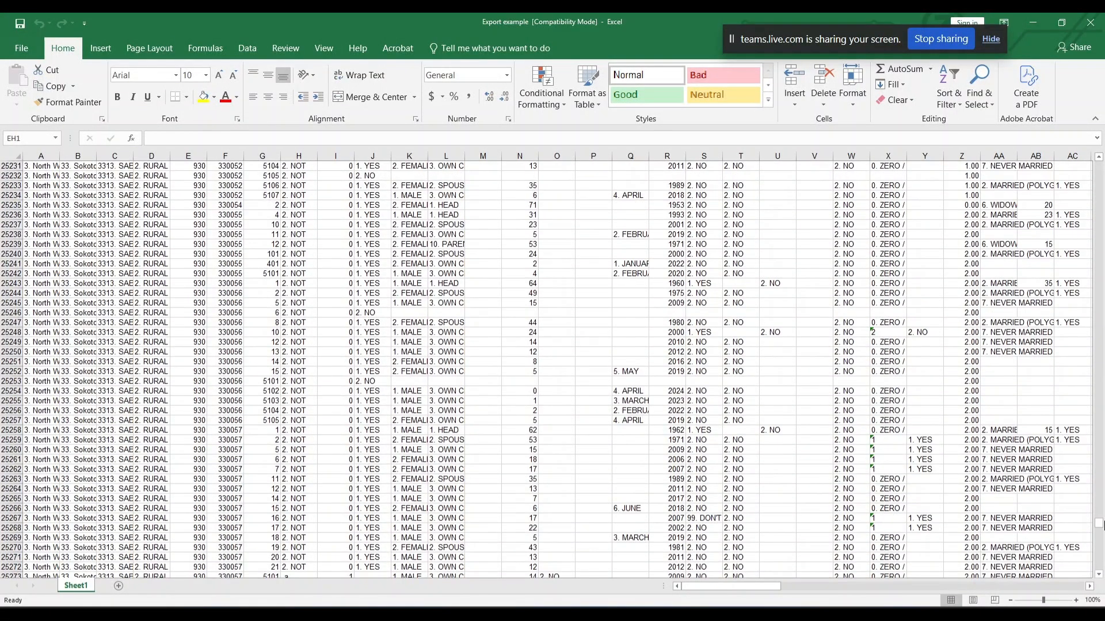
left_click_drag(1101, 526, 1101, 567)
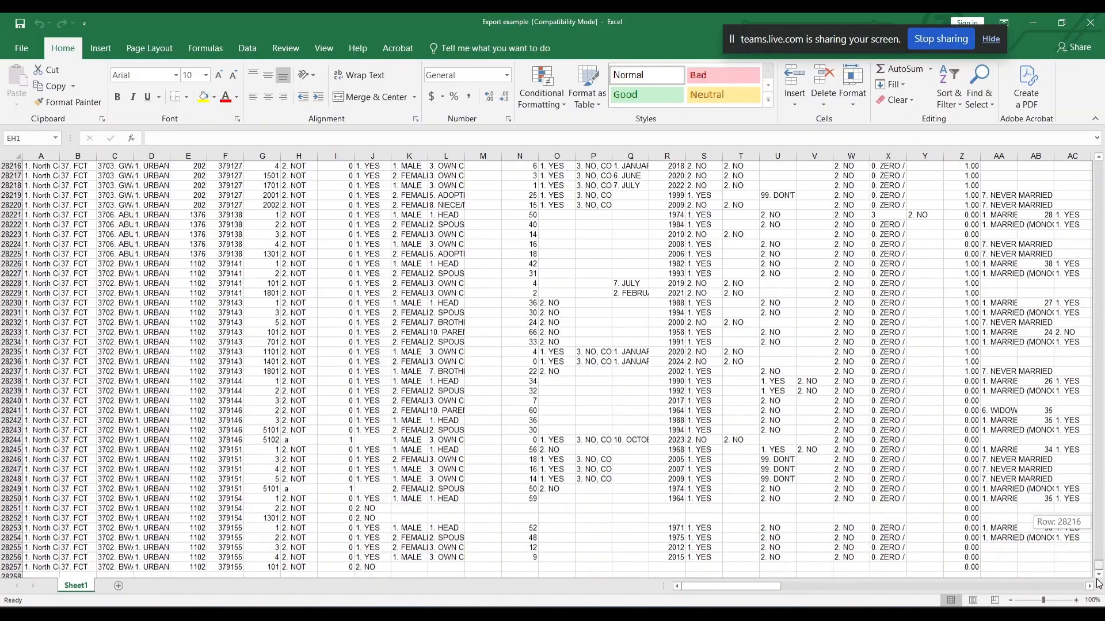
scroll(129, 379, "down", 9)
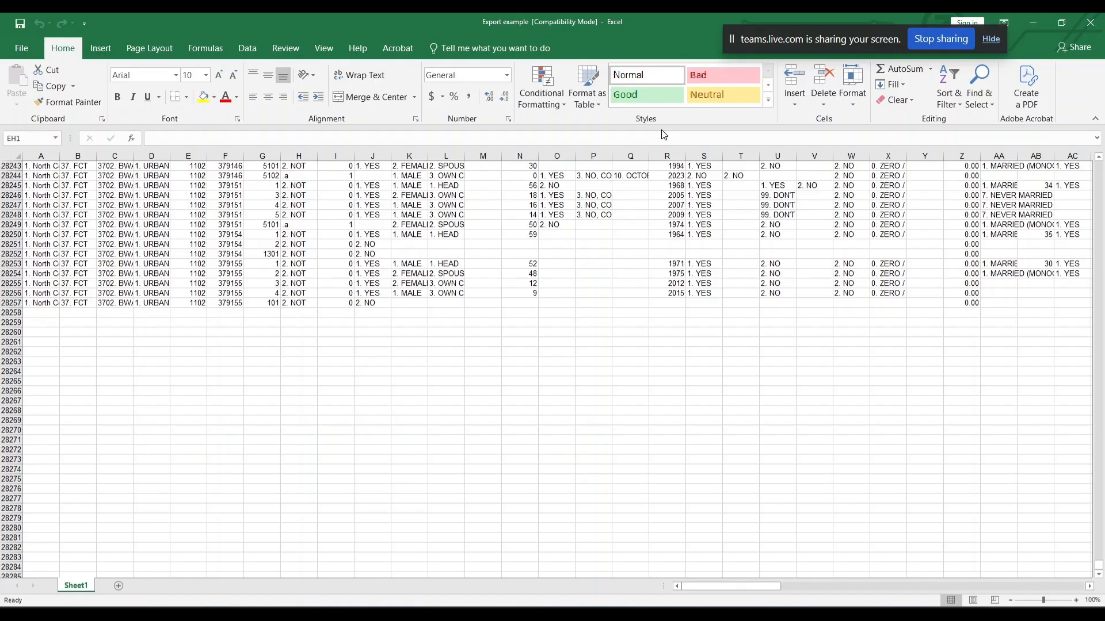
left_click(1092, 36)
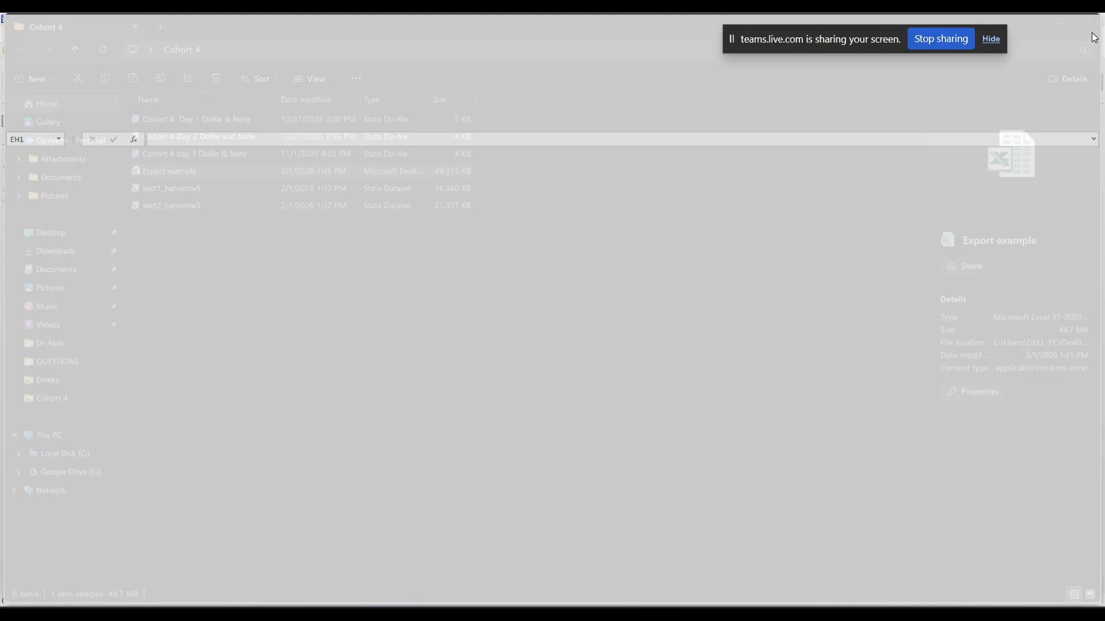
left_click(1091, 24)
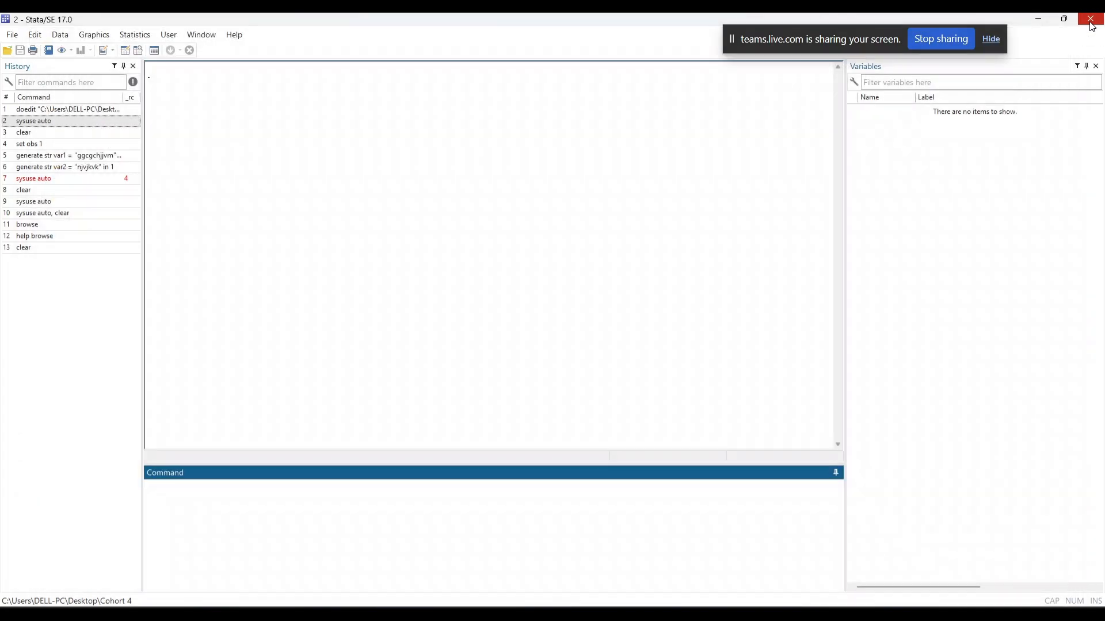
Step: Close all three open Stata sessions, including the one with sect1_harvestw5.dta loaded
left_click(1090, 20)
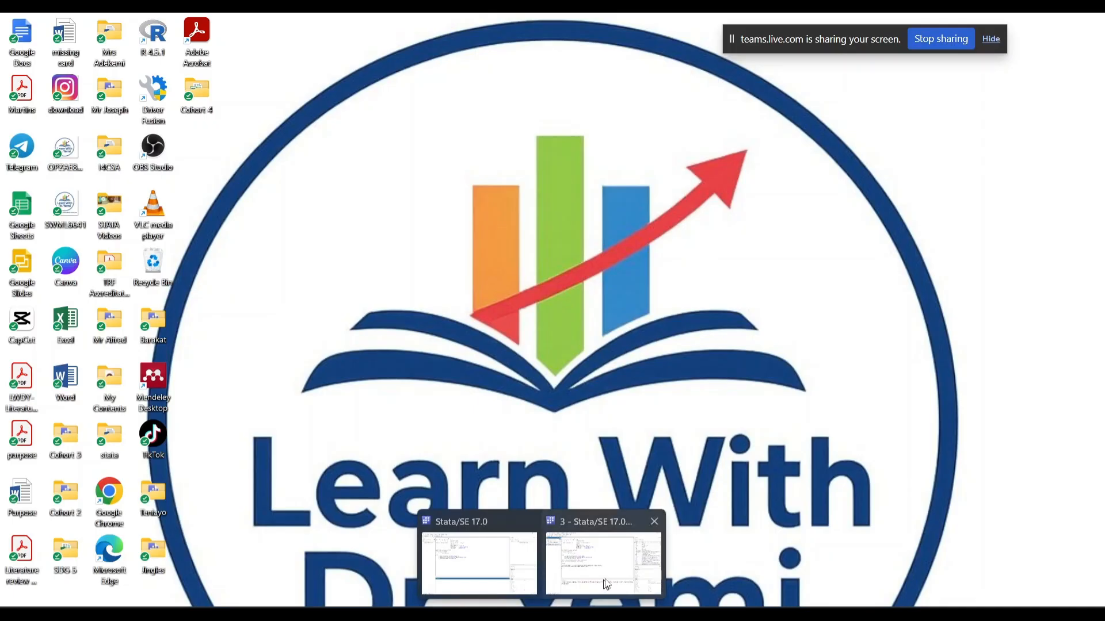
left_click(613, 579)
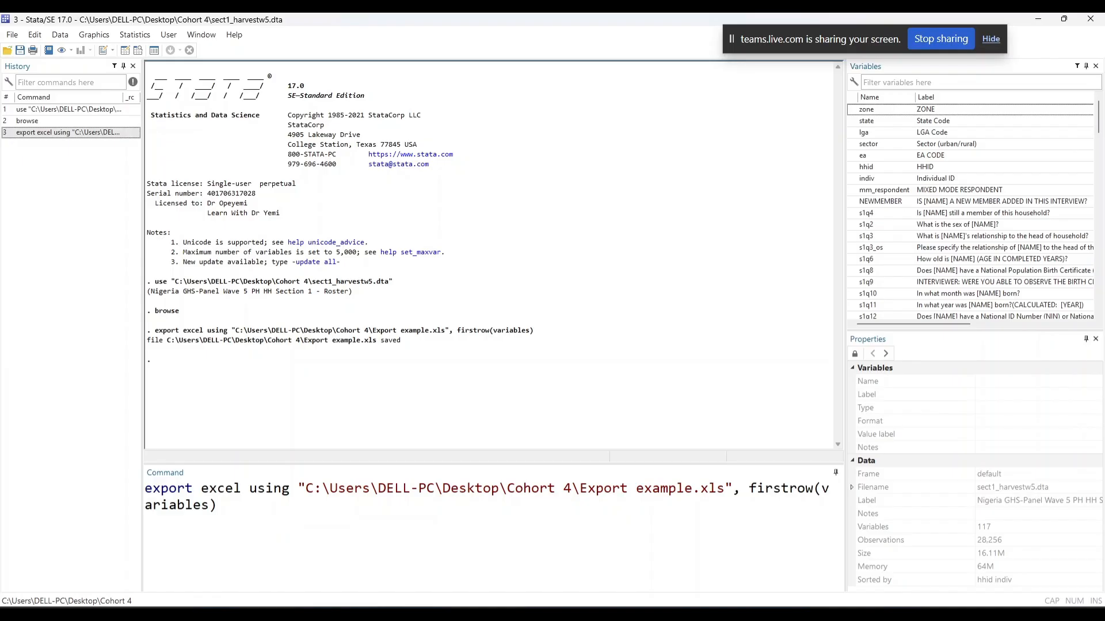
left_click(1097, 17)
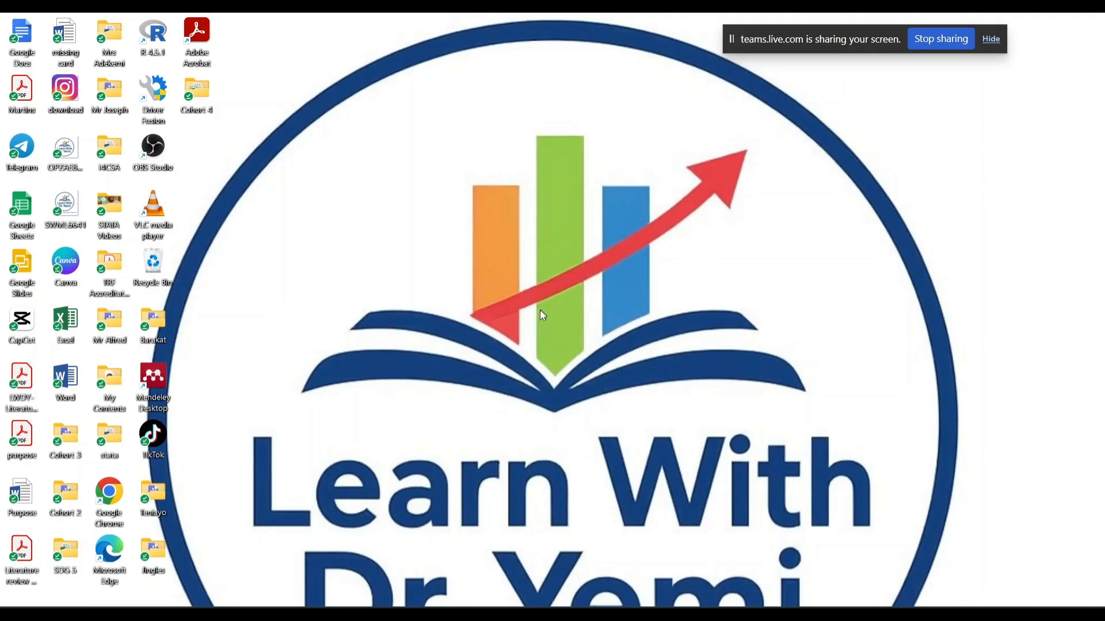
mouse_move(466, 615)
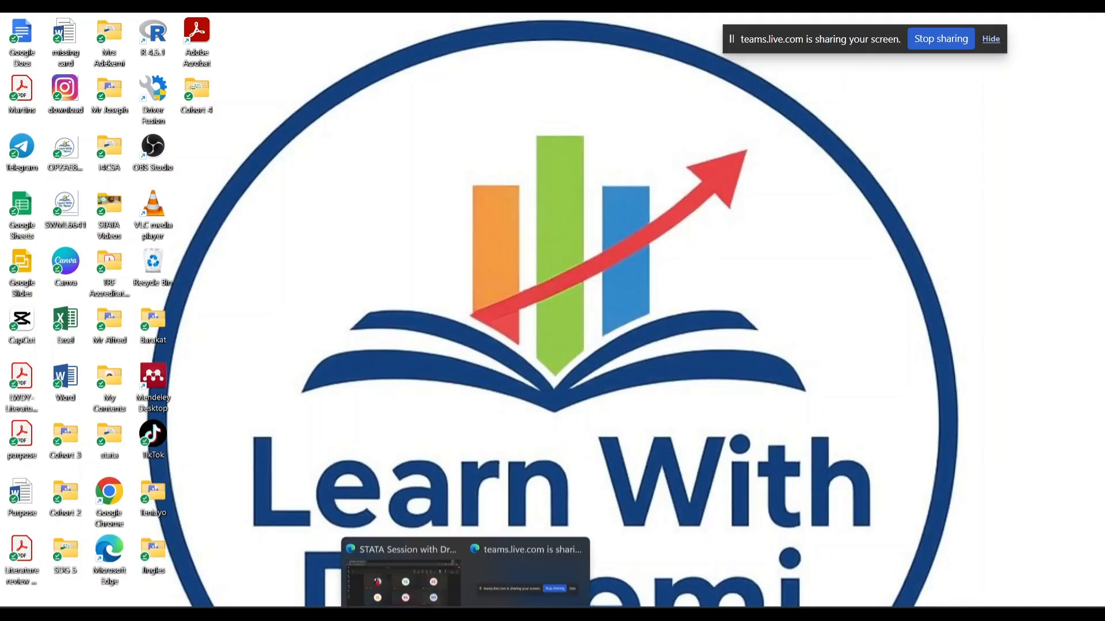
left_click(460, 588)
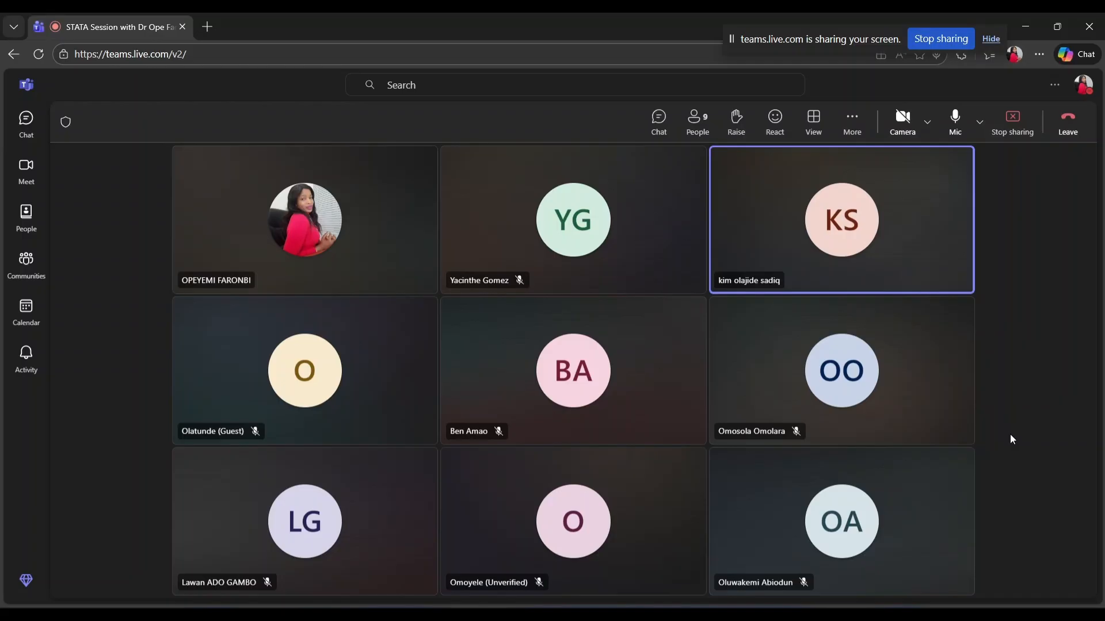
mouse_move(543, 614)
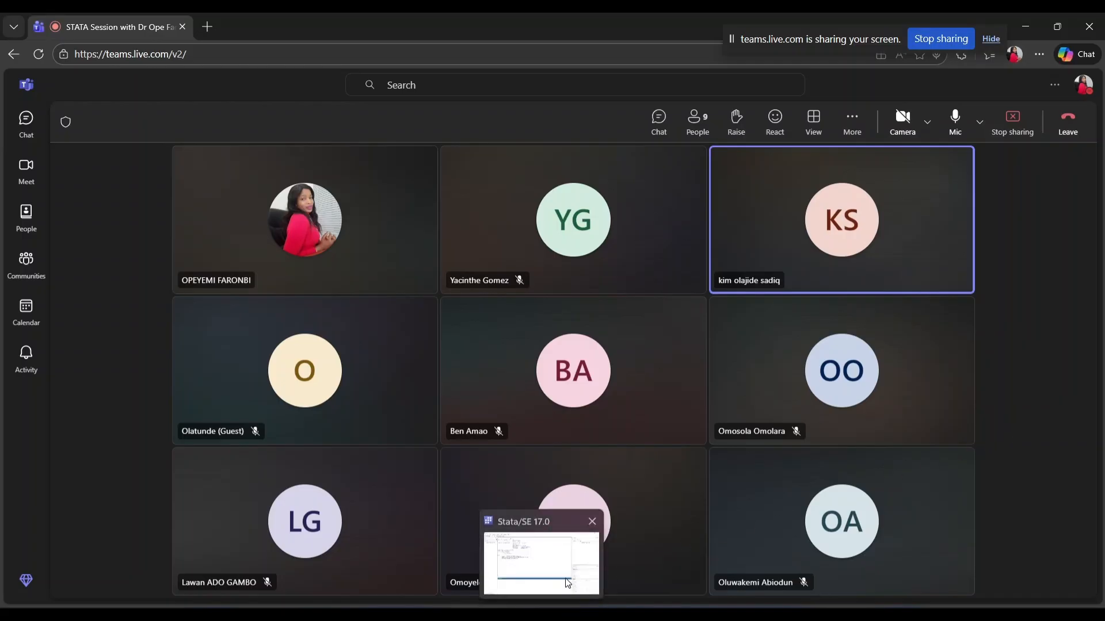
left_click(568, 583)
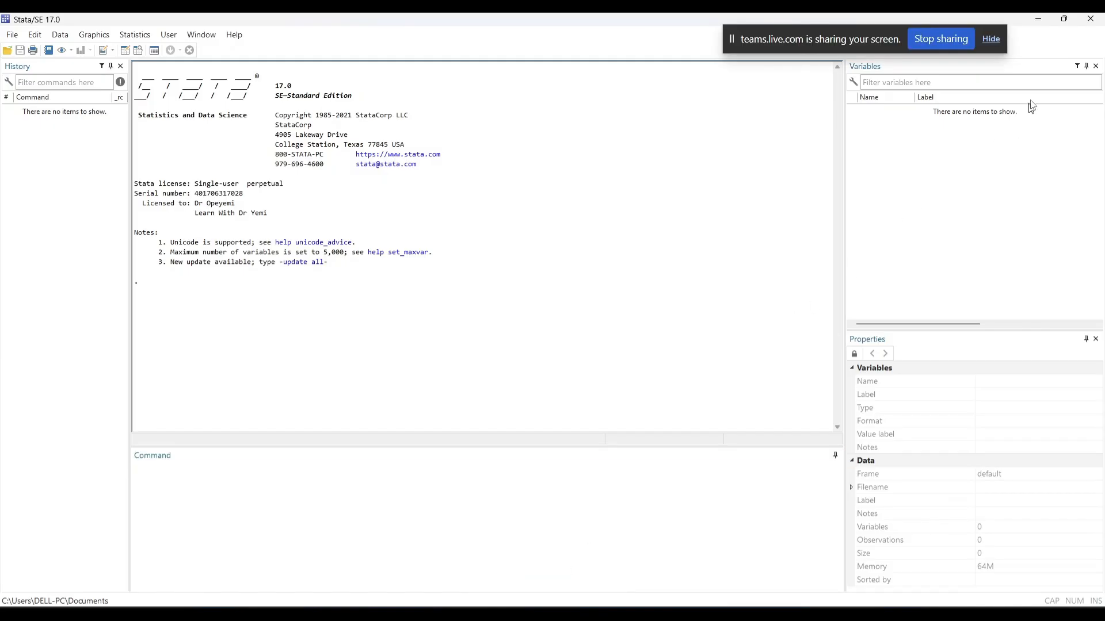
left_click(1092, 19)
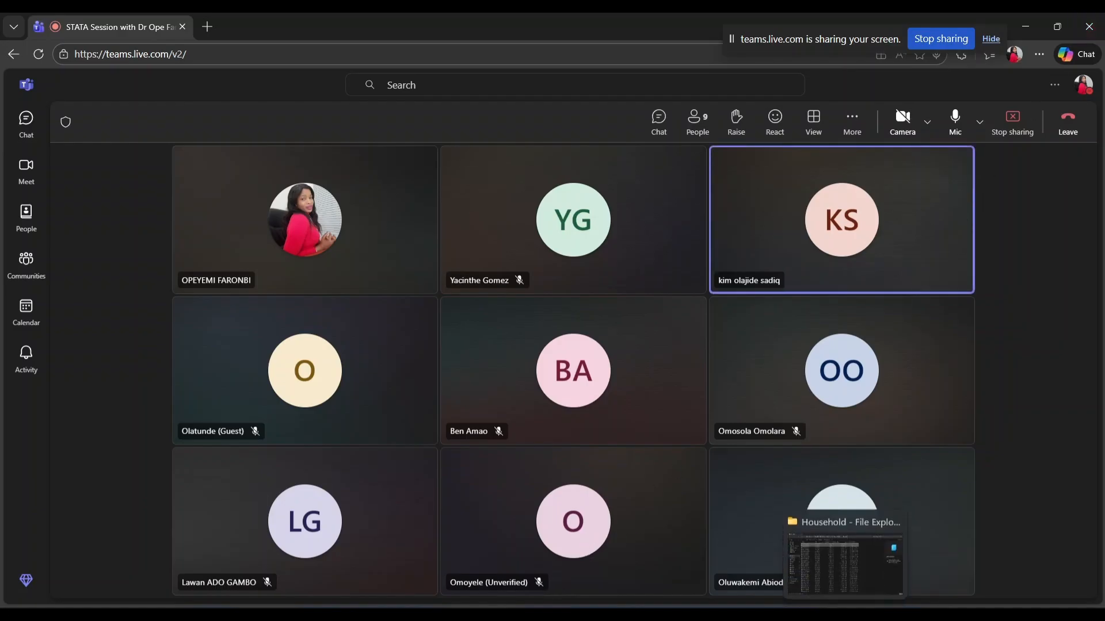
Step: Close the Household folder window and minimize the meeting window to reveal the desktop
left_click(862, 595)
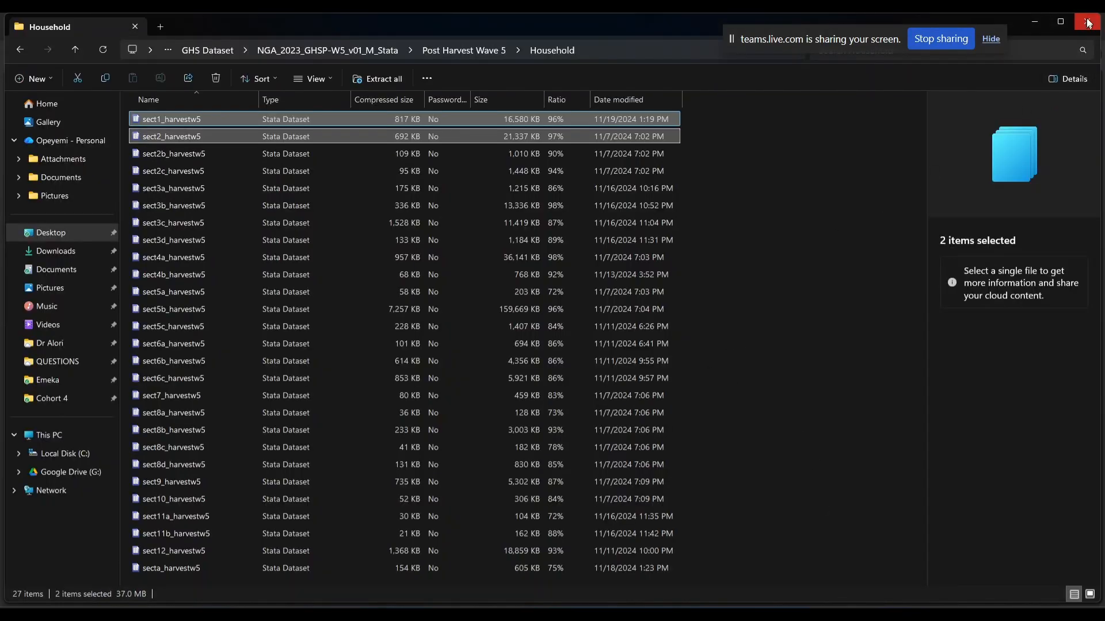
left_click(1088, 22)
left_click(1033, 25)
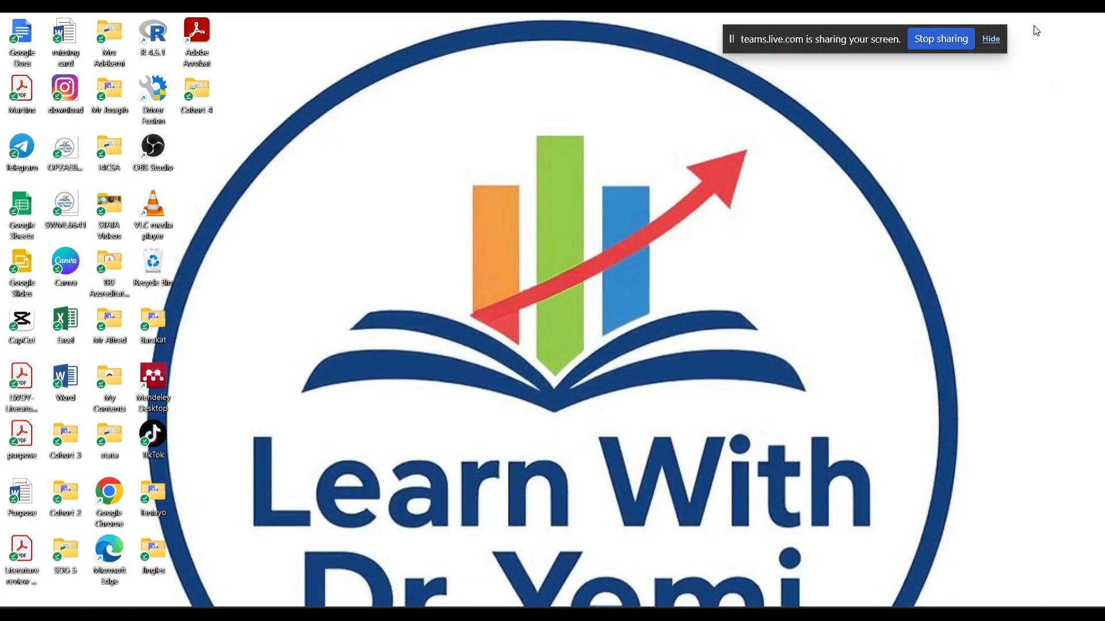
Step: Load the sect1_harvestw5 dataset in a new Stata session from the Cohort 4 folder on the Desktop
double_click(199, 93)
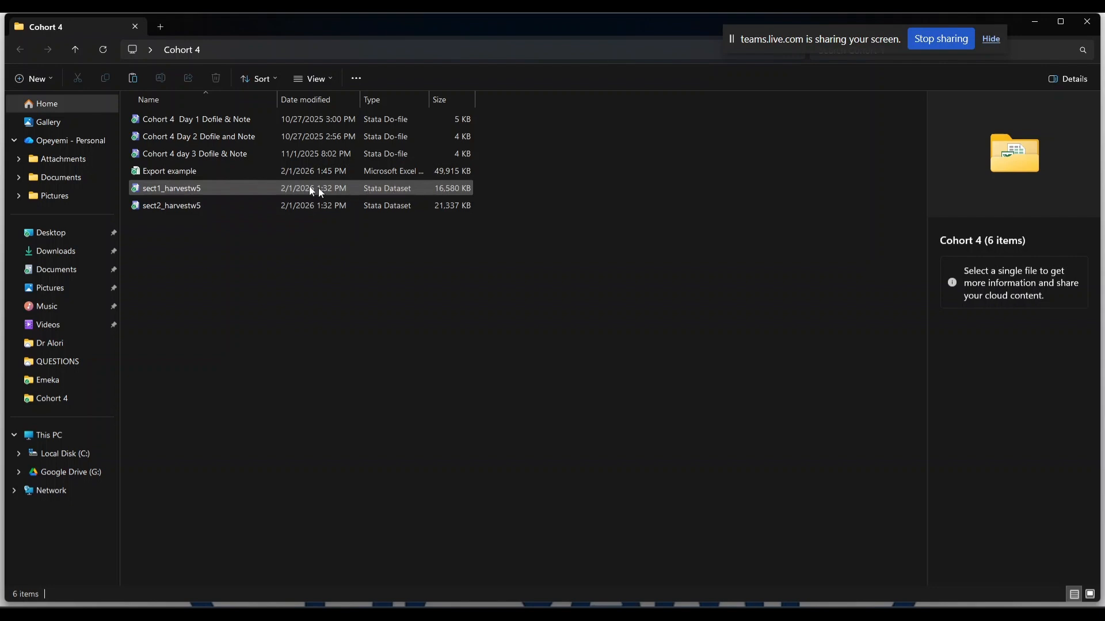
left_click(235, 194)
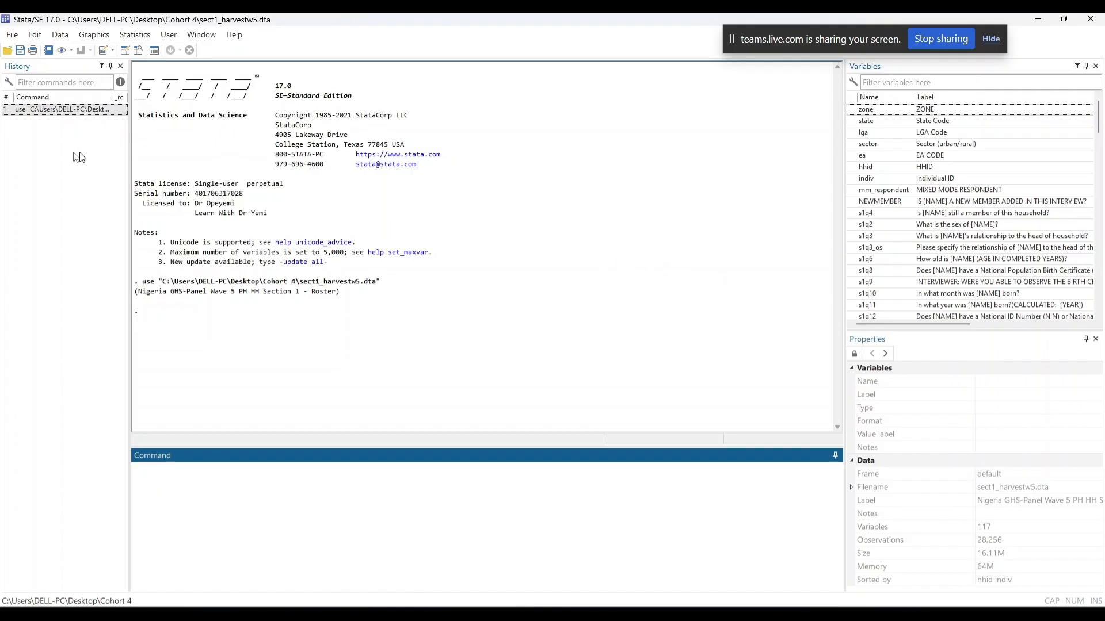
Step: Set up an Excel data export with "Export example 2" as the Excel 97-2003 output file in the Cohort 4 folder
left_click(13, 36)
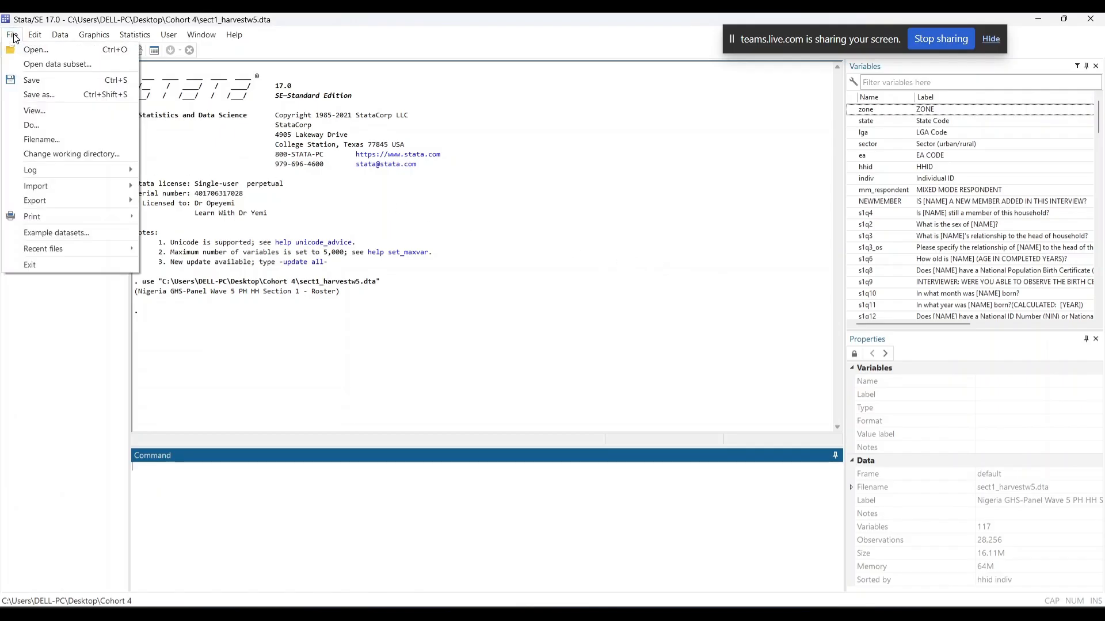
mouse_move(64, 201)
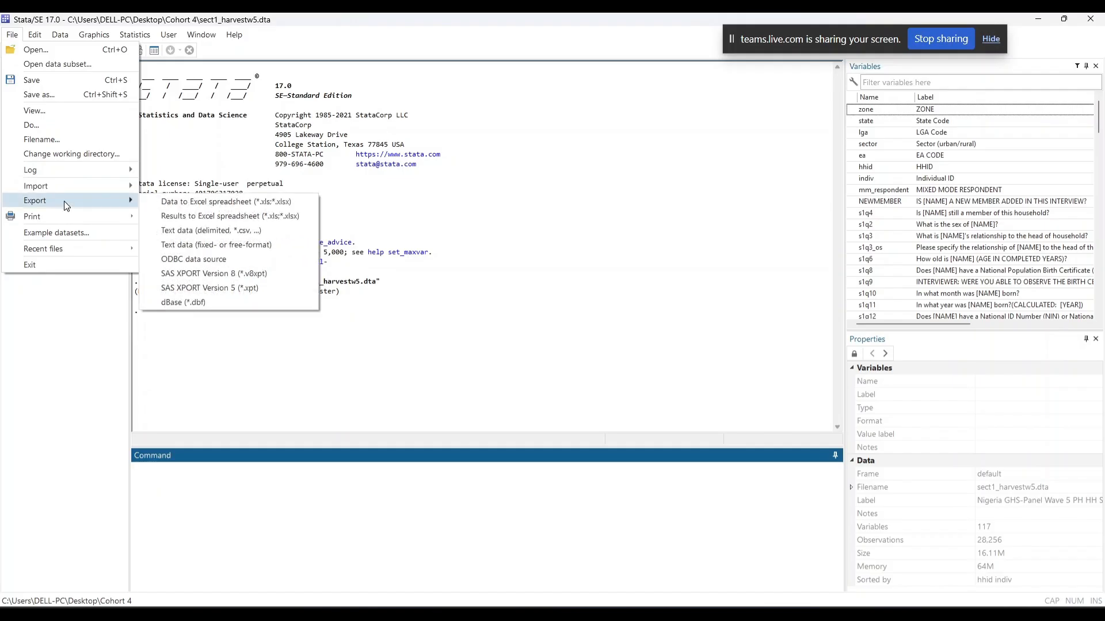
left_click(212, 205)
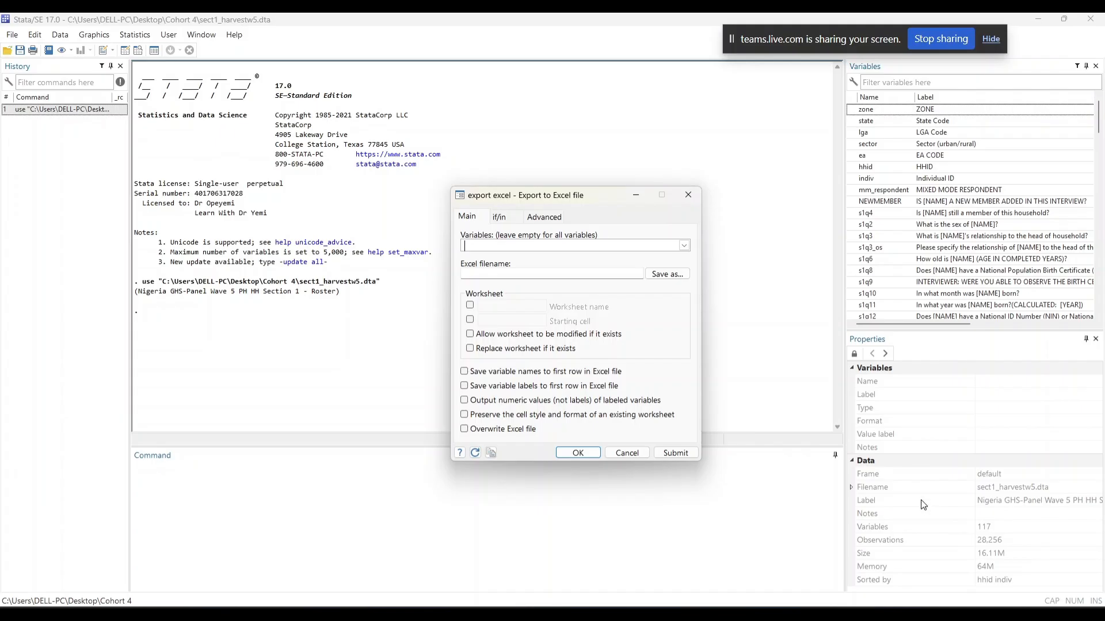
left_click(675, 275)
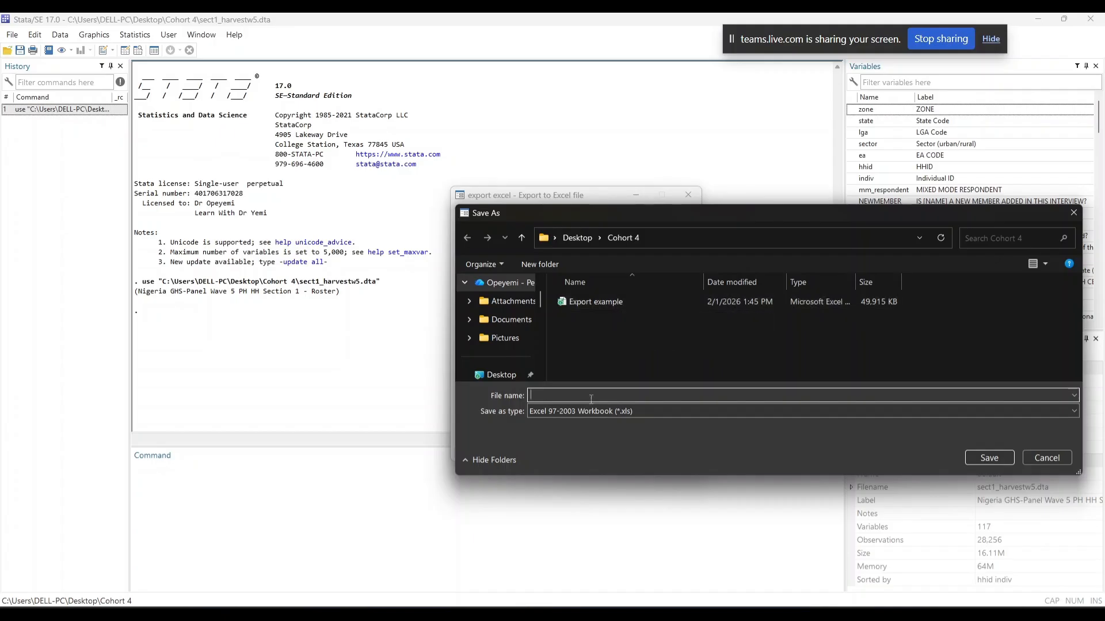
type("Ex")
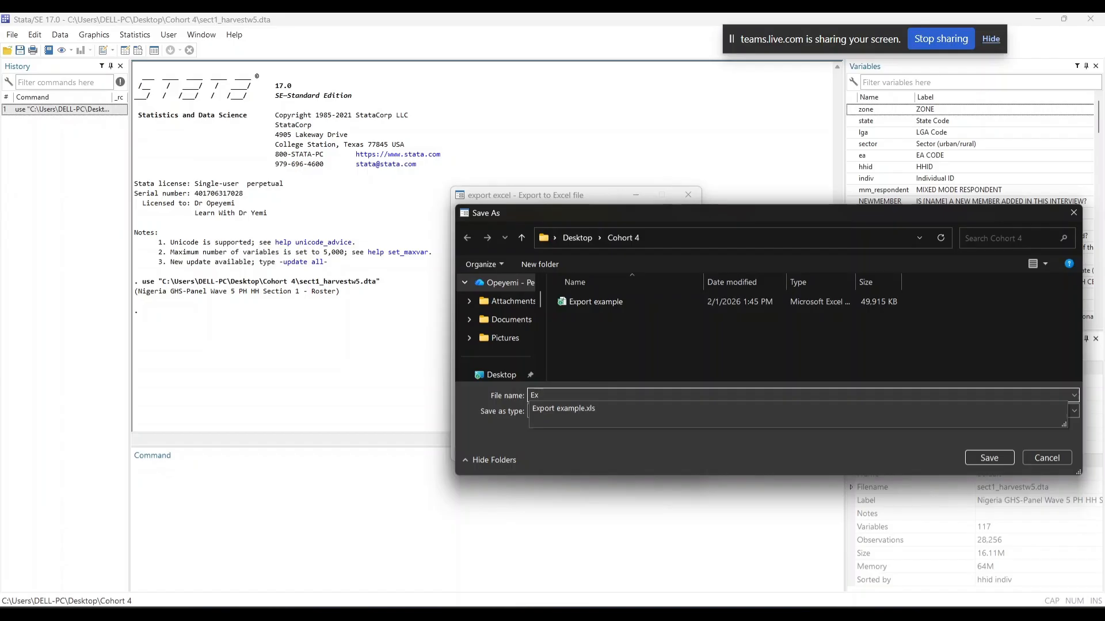
type("port 2")
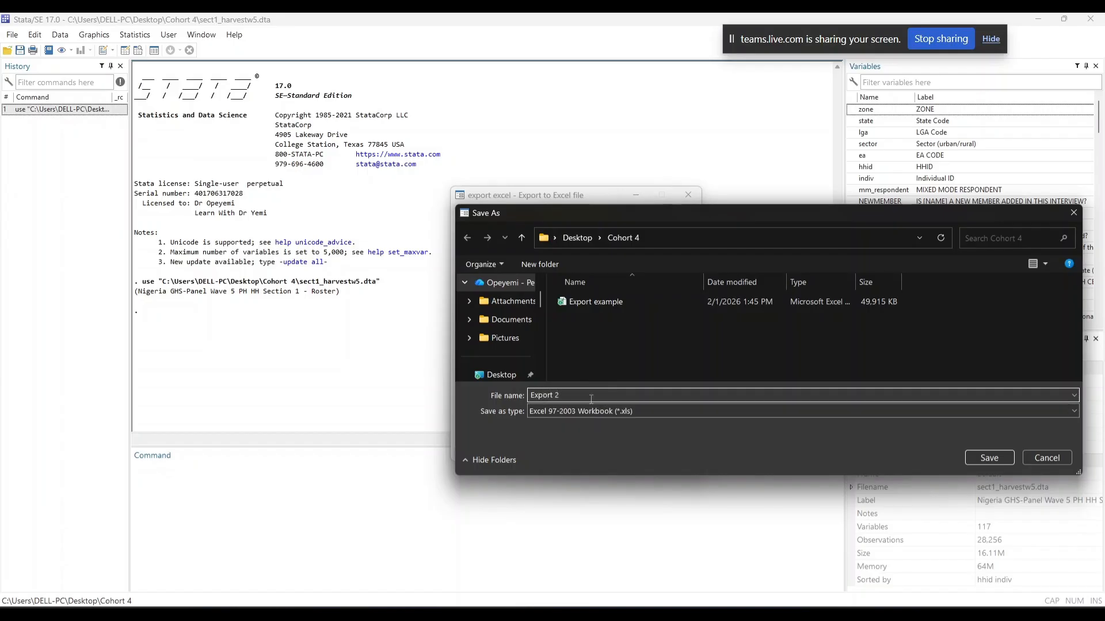
type("exam")
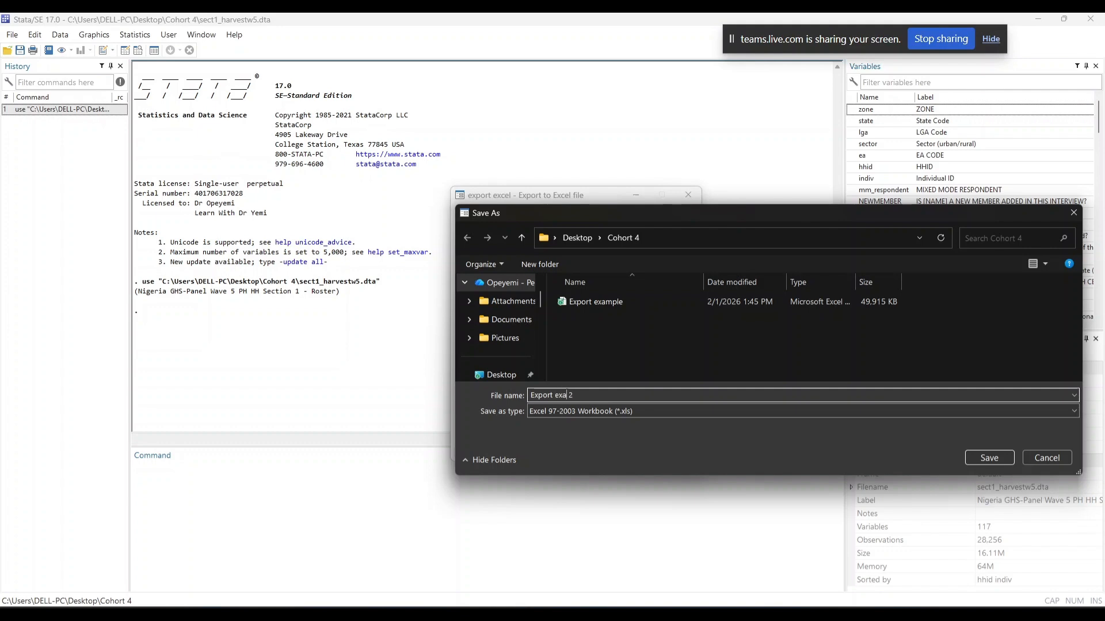
type("ple")
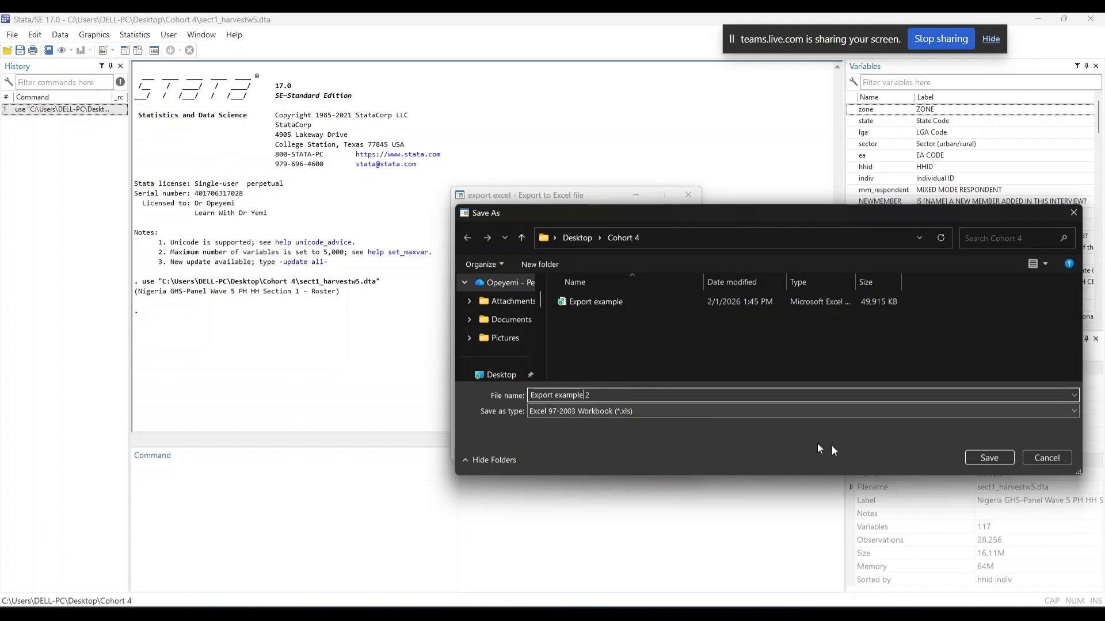
left_click(988, 457)
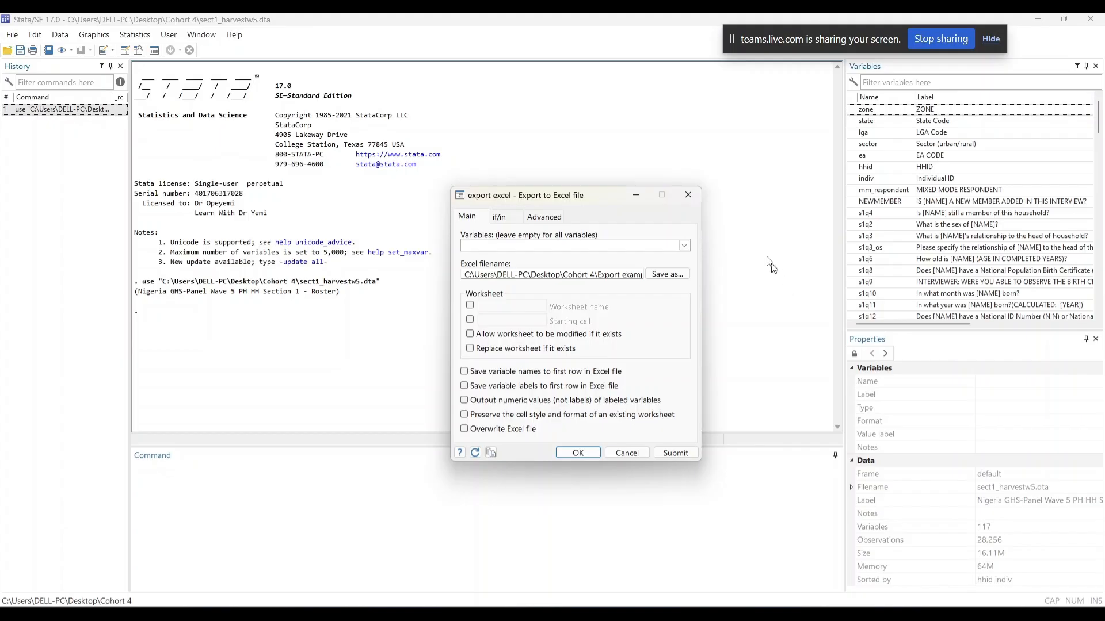
Step: Include variable names in the first row of the Excel file and run the export
left_click(465, 372)
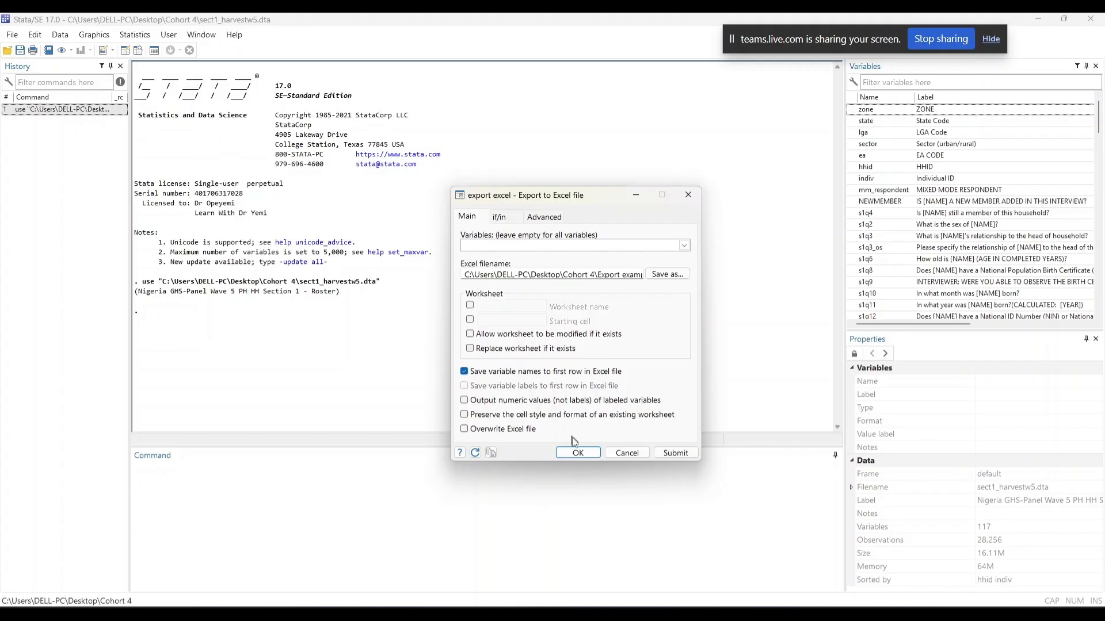
left_click(568, 457)
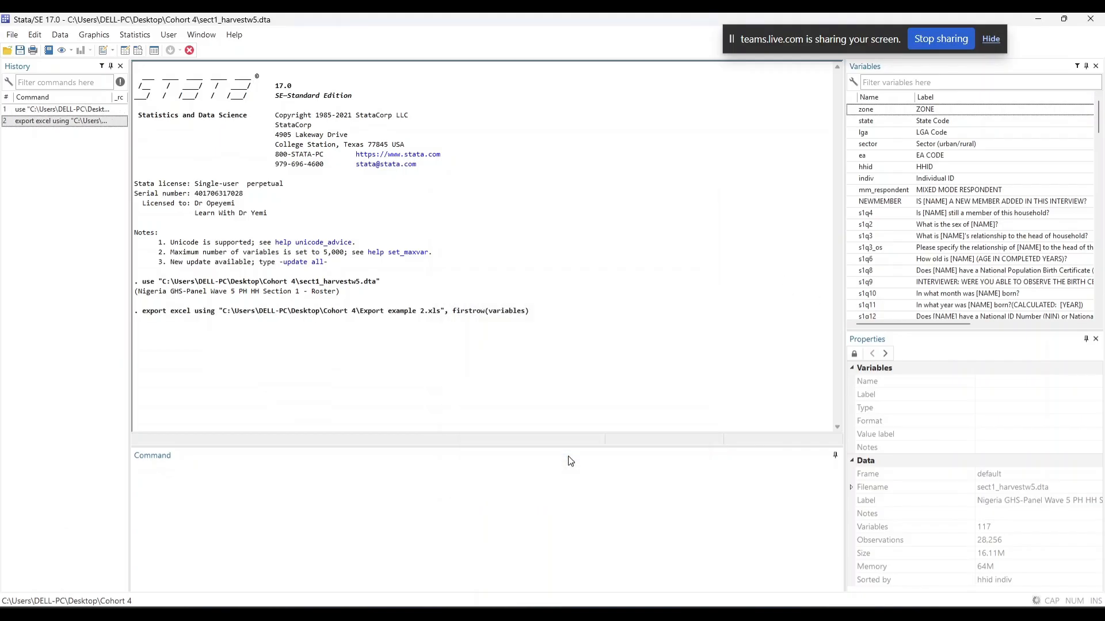
left_click(434, 464)
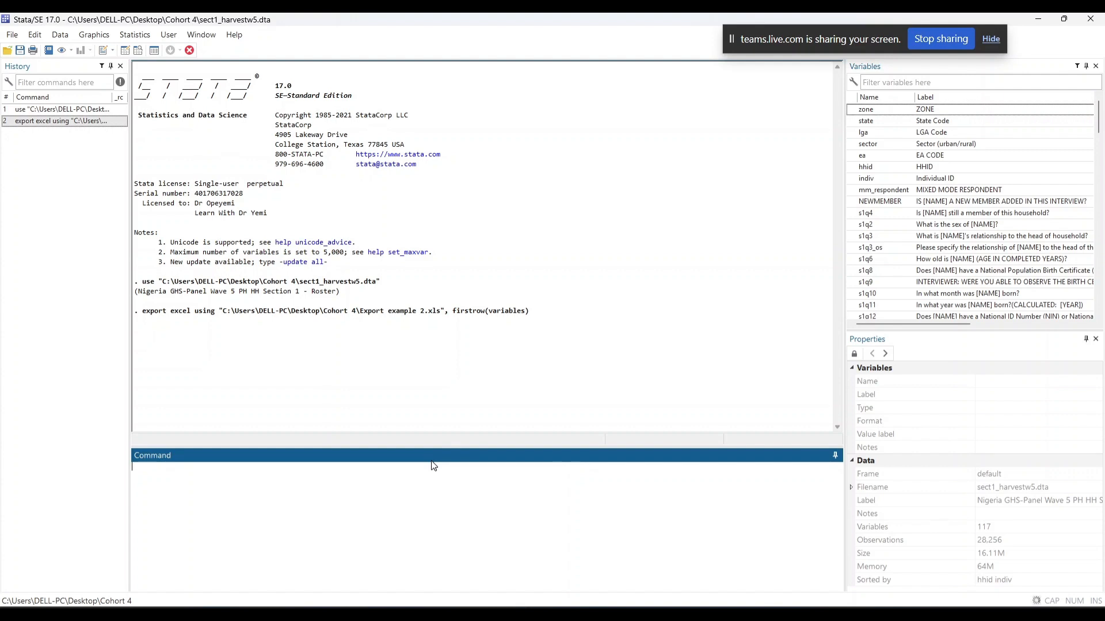
left_click(87, 124)
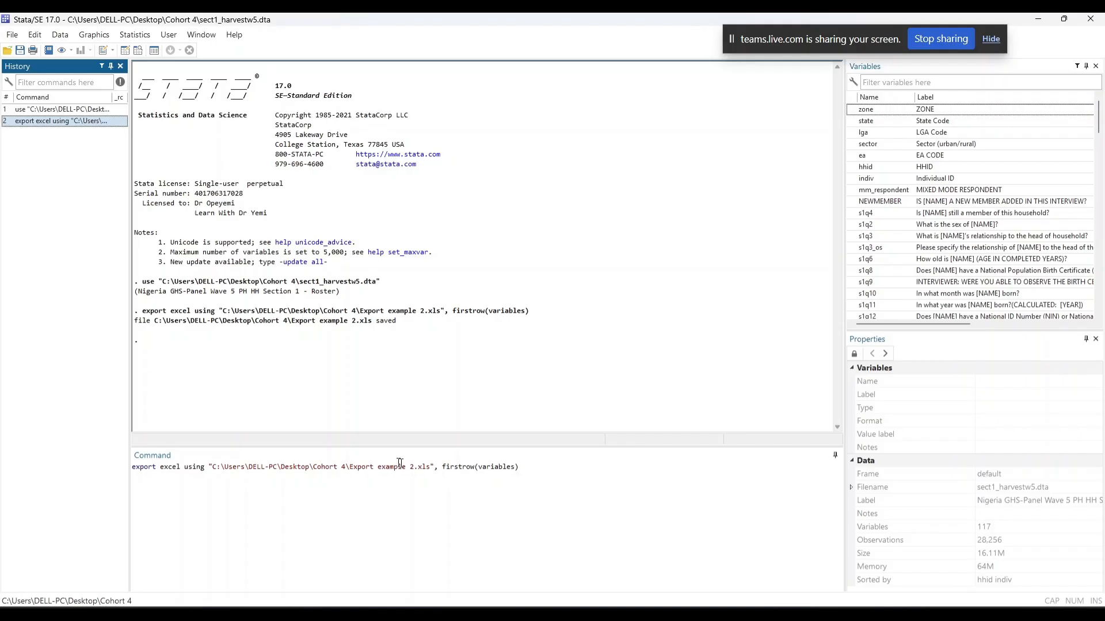
left_click(343, 466)
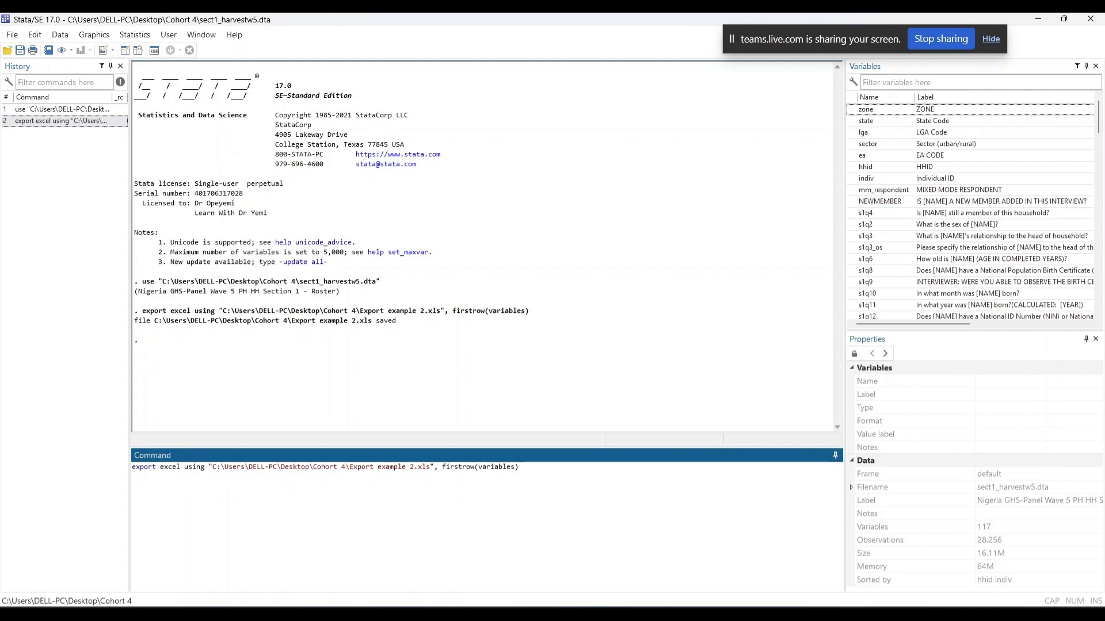
key("ctrl+a")
key("BackSpace")
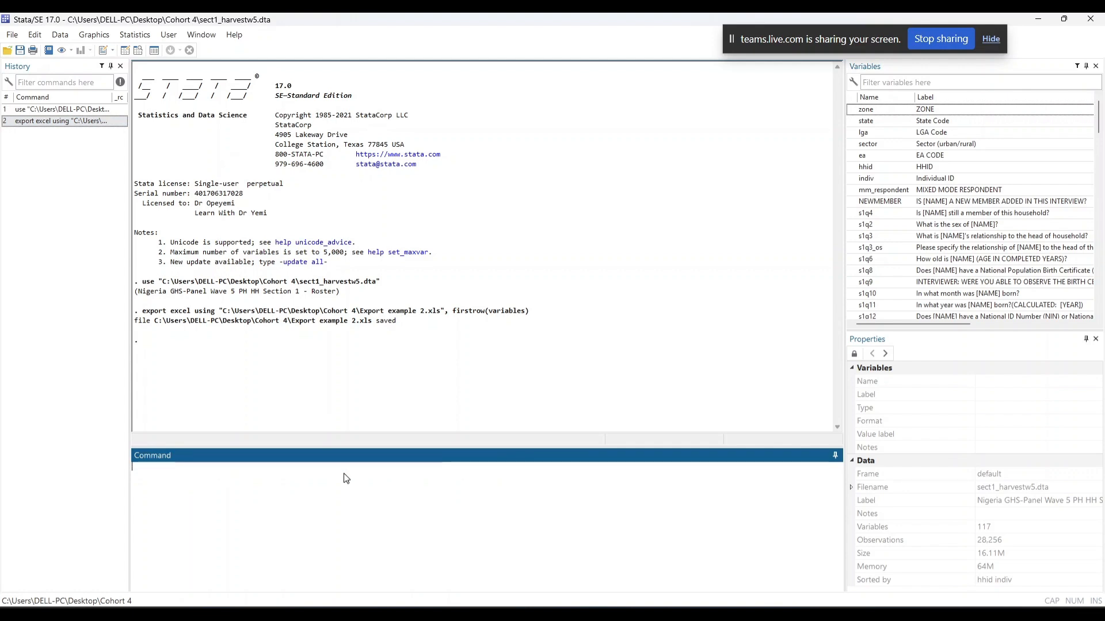
left_click(487, 397)
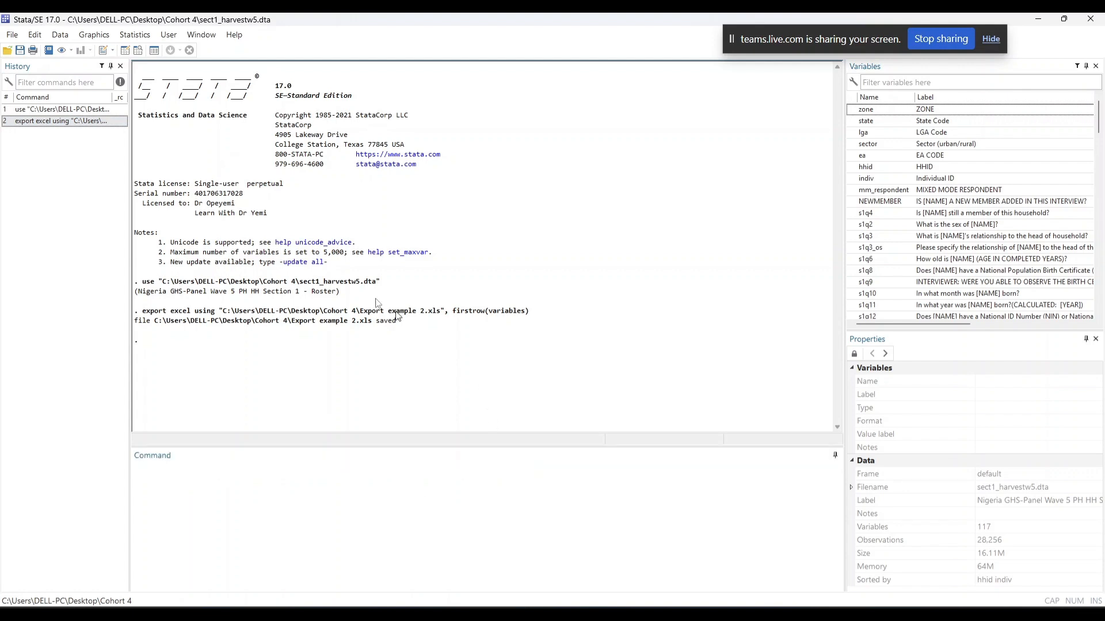
Step: Recall the logged use and export excel commands, enlarging the command text to examine their syntax
left_click(32, 110)
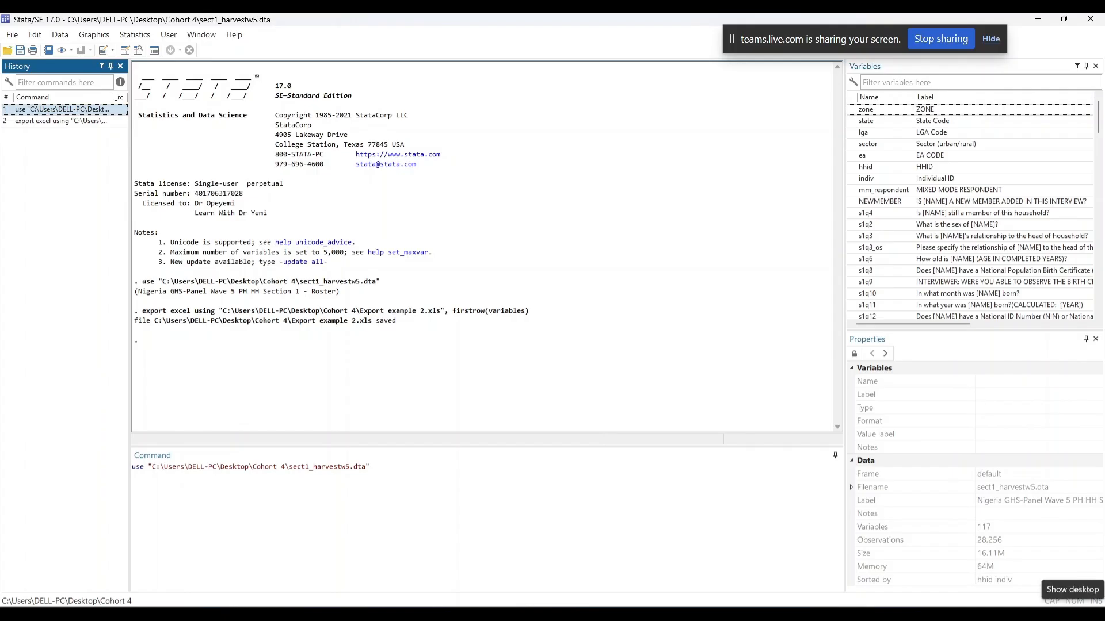
left_click(553, 499)
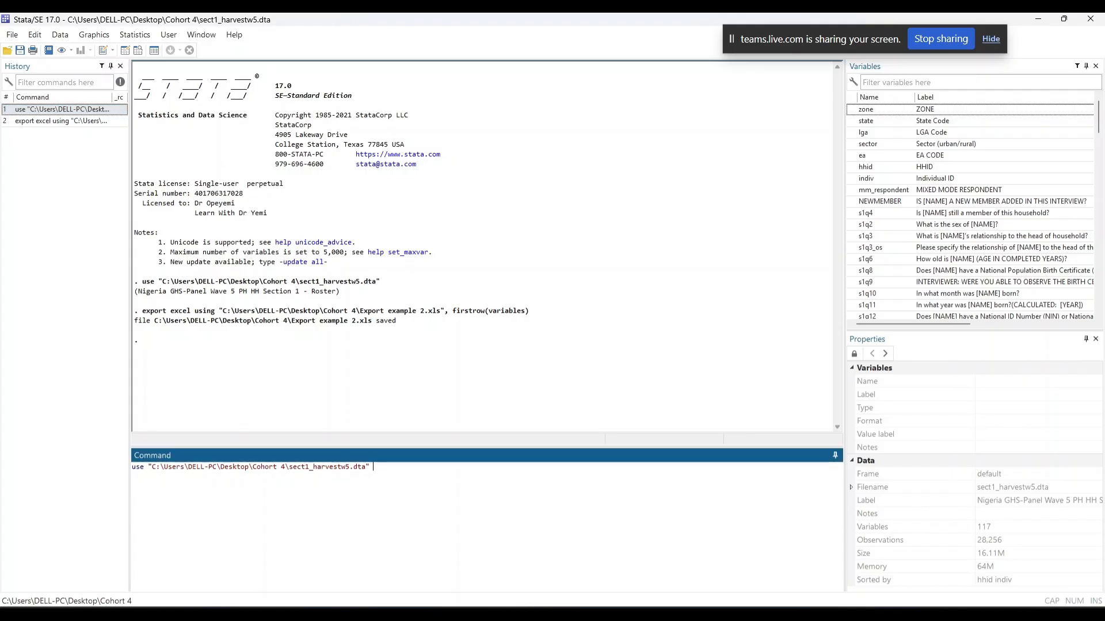
scroll(553, 500, "up", 15)
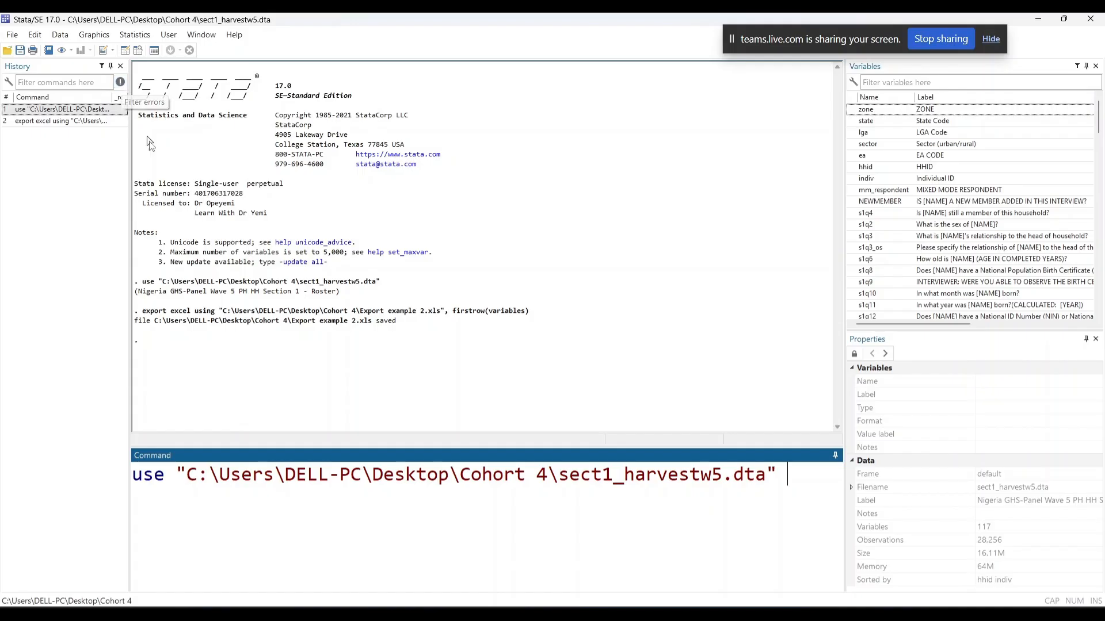
left_click(95, 122)
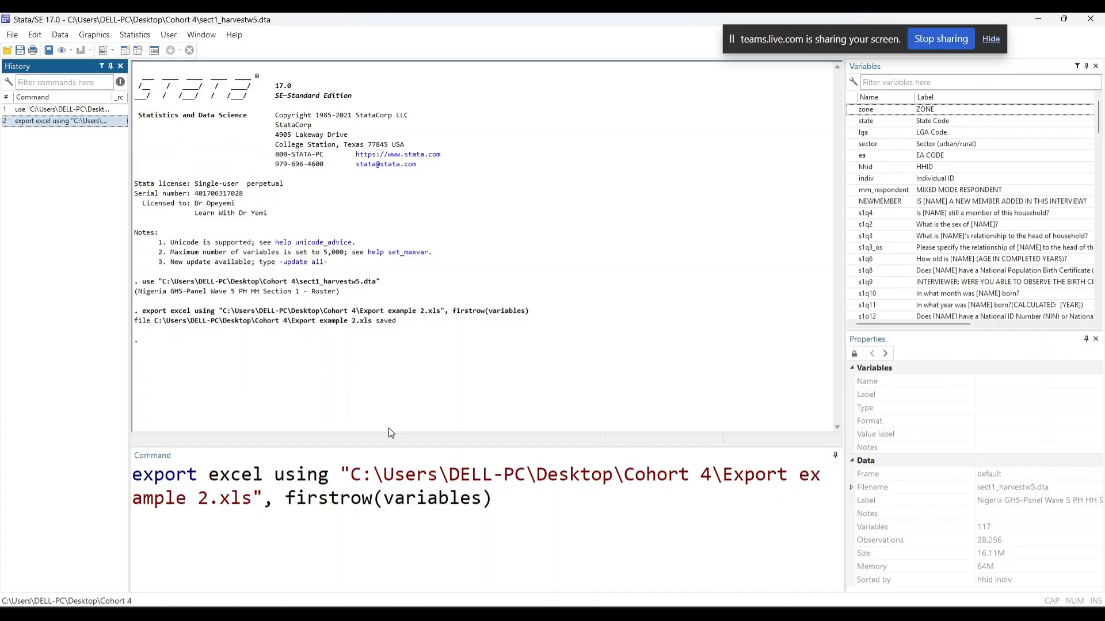
left_click(98, 111)
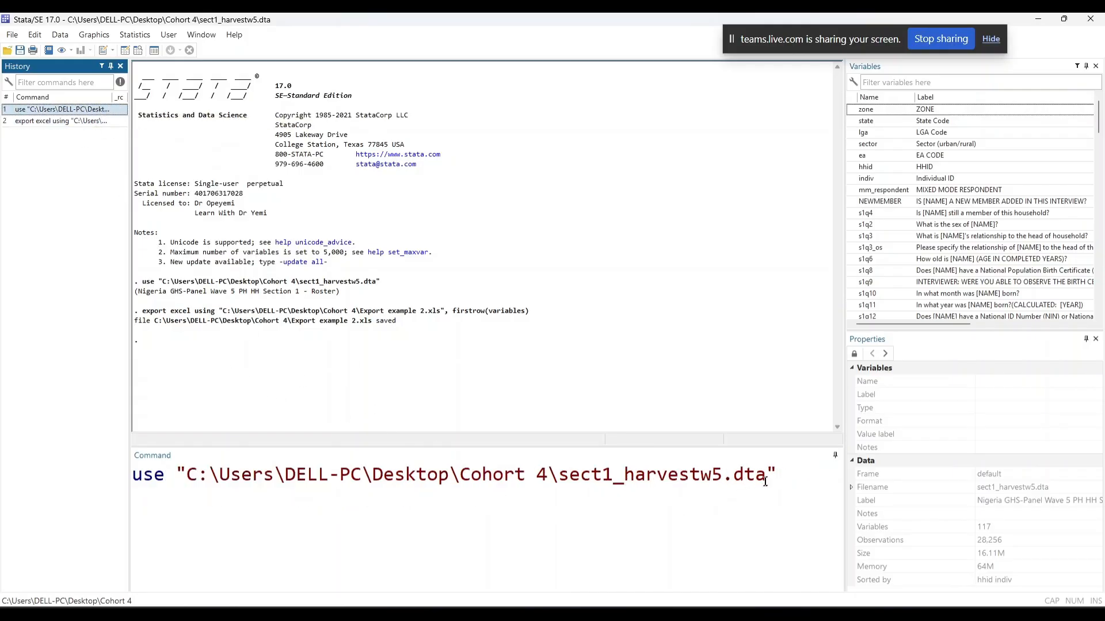
Step: Replace the recalled use command with clear and run it to remove the dataset from memory
left_click_drag(765, 481, 83, 427)
type("c")
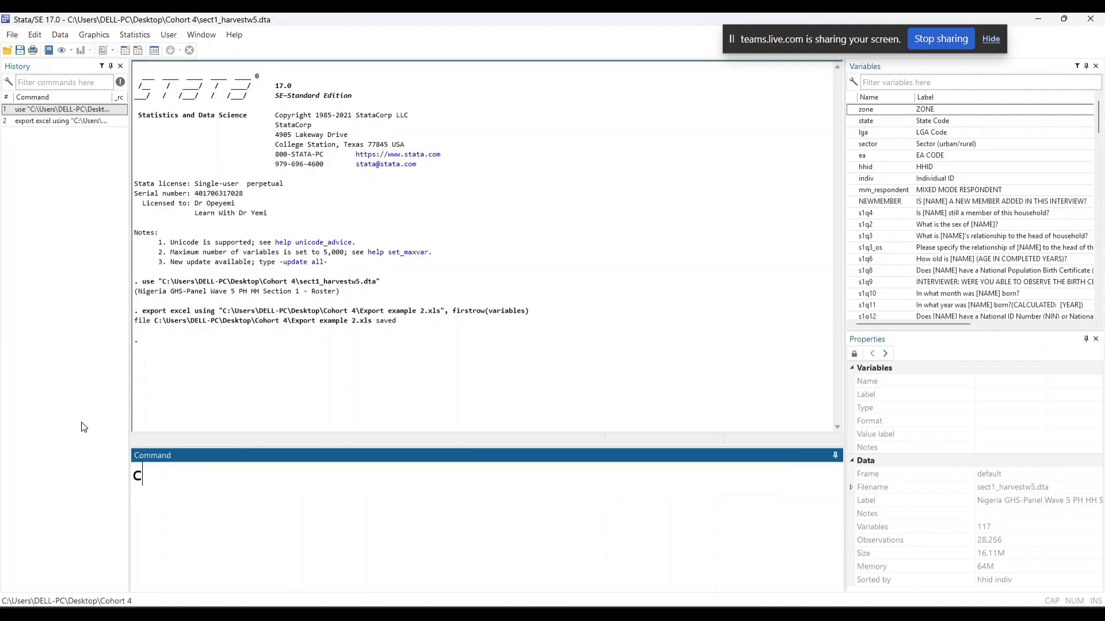
type("lear")
key("Return")
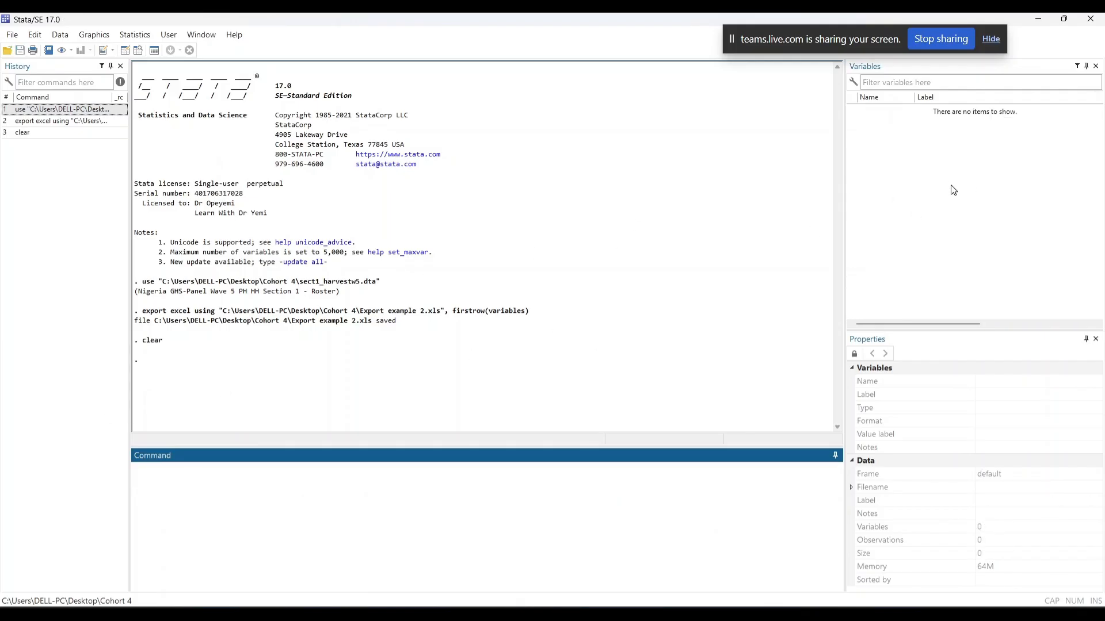
Step: Check the cleared data in the Data Editor's browse mode and close the editor
left_click(60, 34)
mouse_move(112, 69)
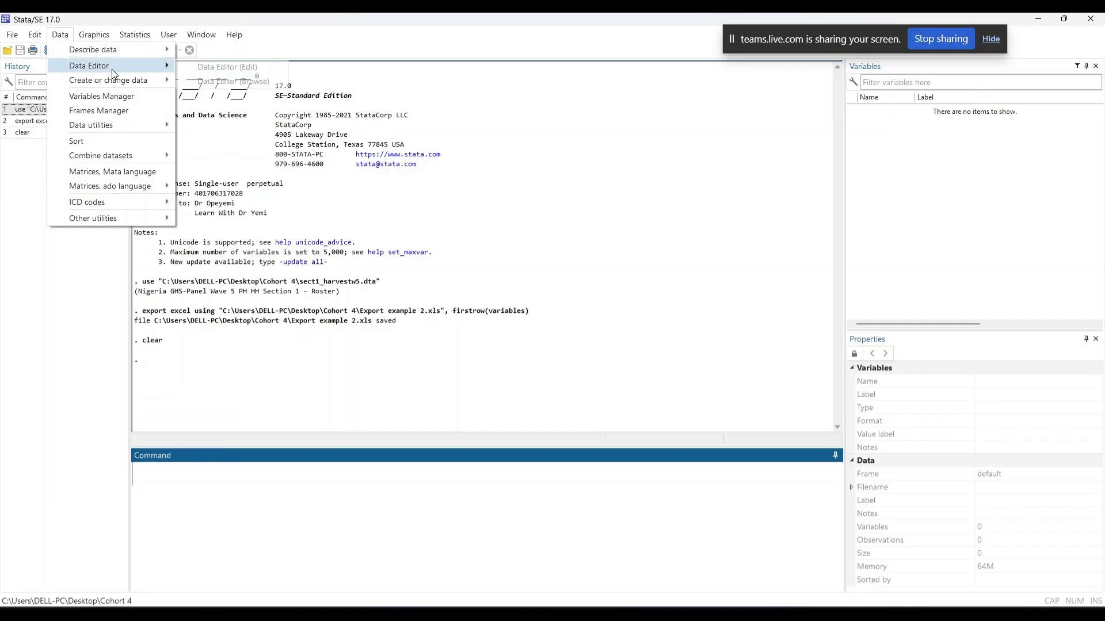
left_click(183, 81)
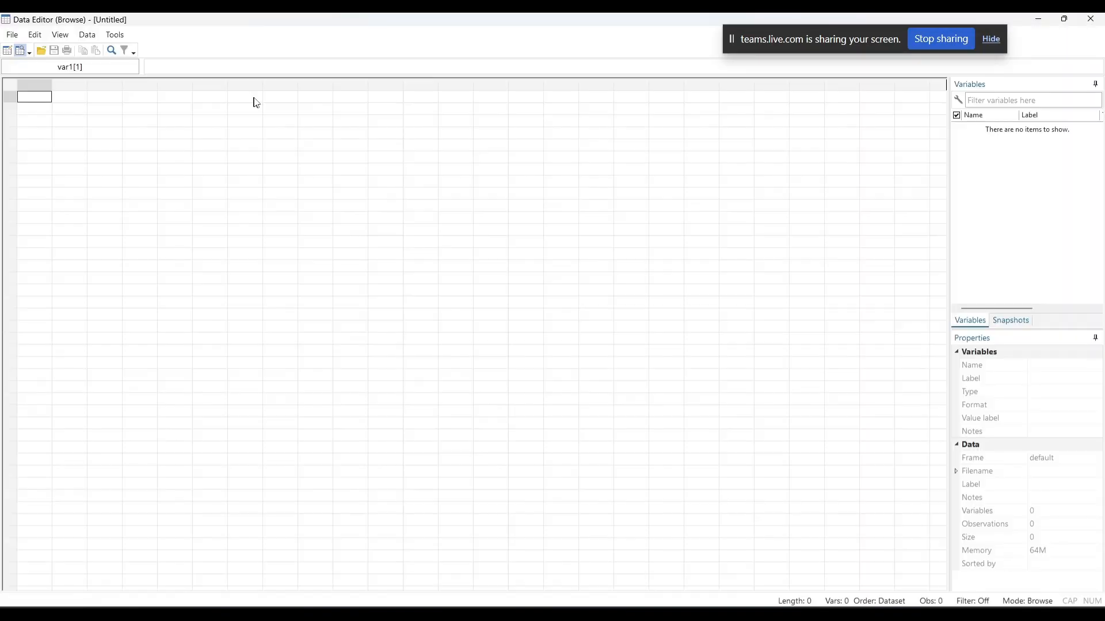
left_click(1090, 18)
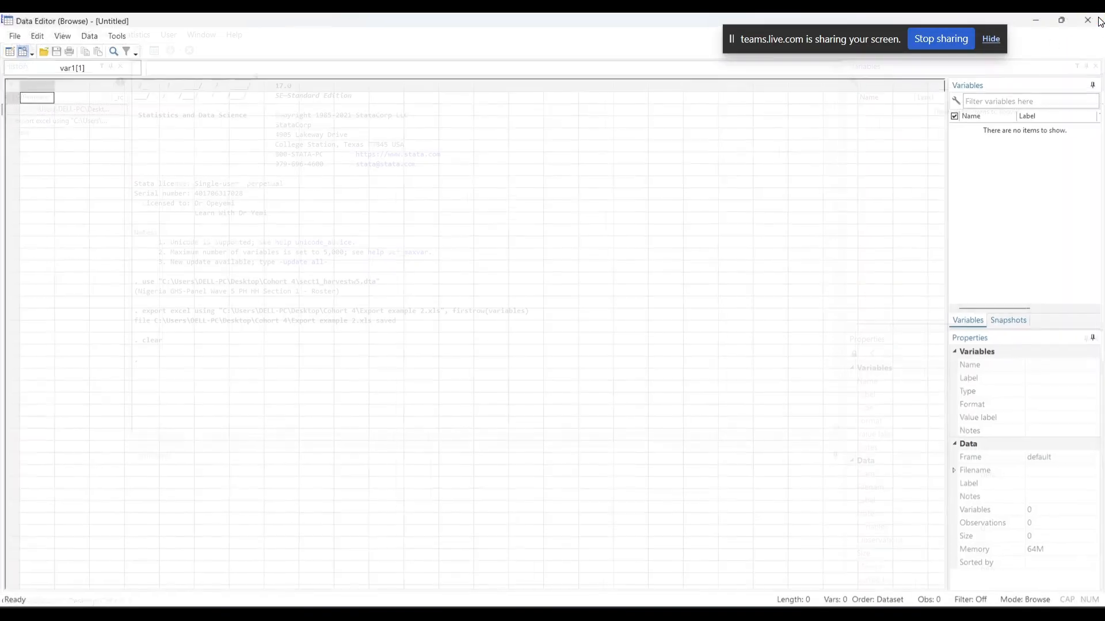
Step: Reload sect1_harvestw5.dta by rerunning the logged use command
left_click(63, 109)
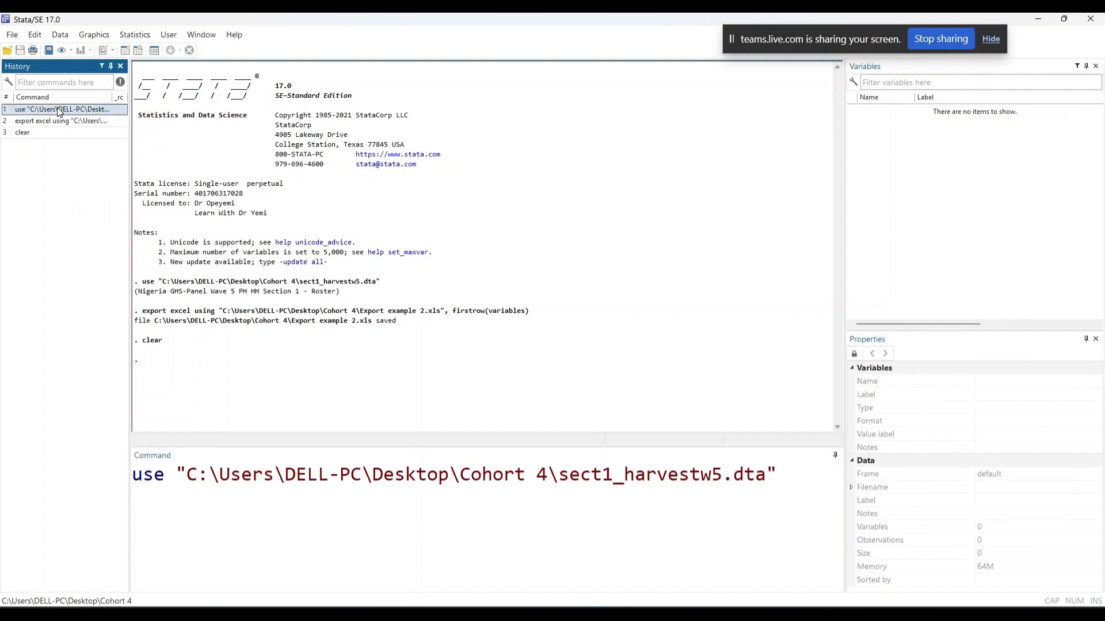
left_click(774, 474)
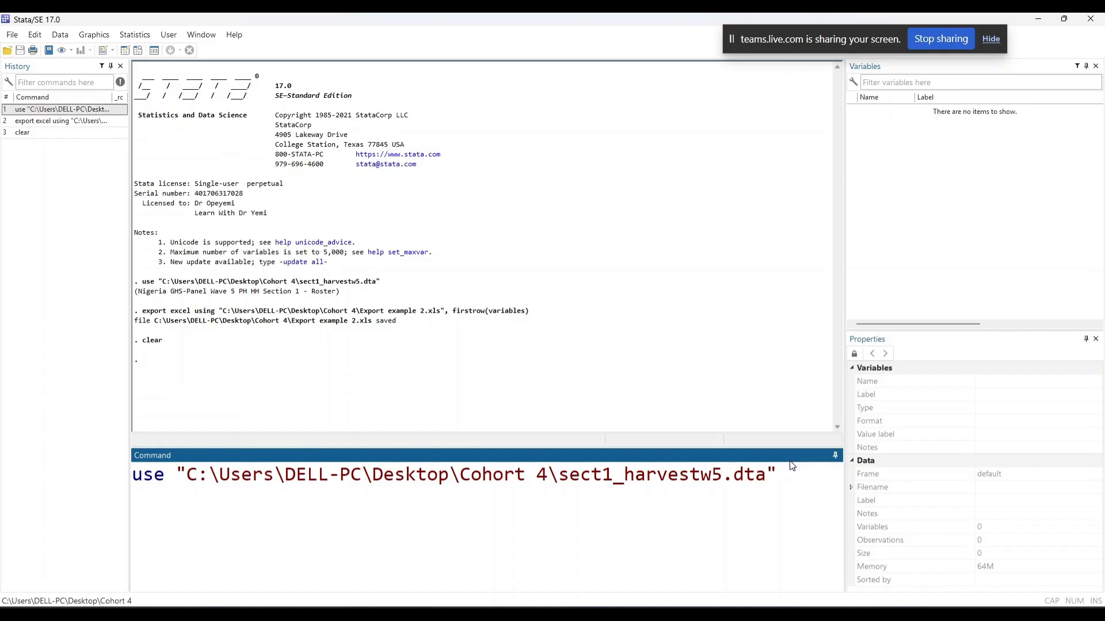
key("Return")
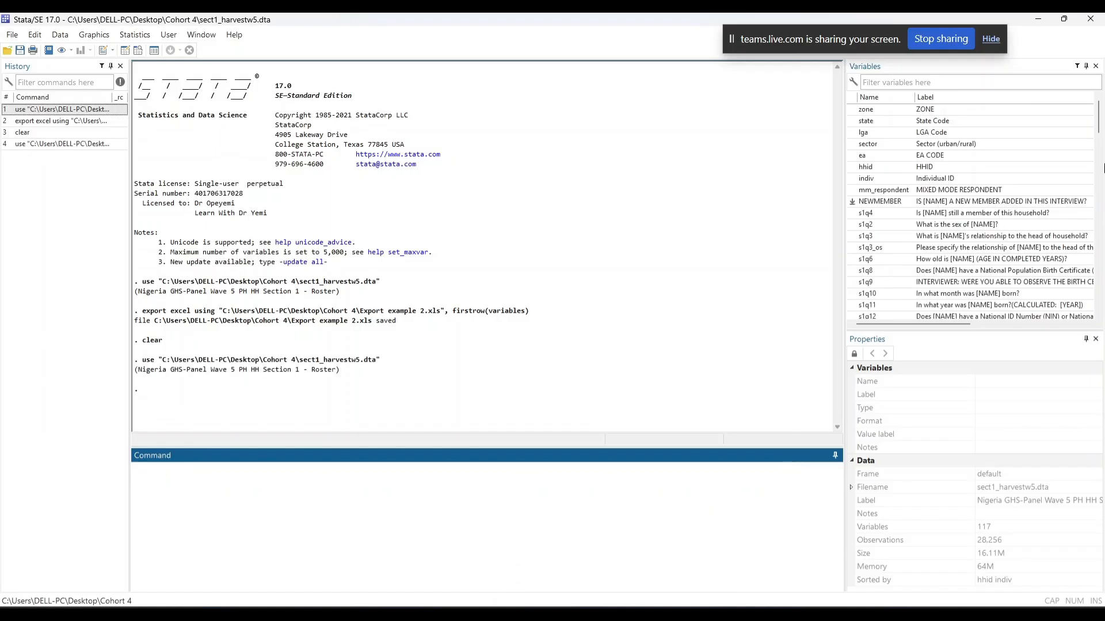
Step: Reuse the logged export excel command with the output file changed to "Export example 3.xls" and run it
left_click(75, 122)
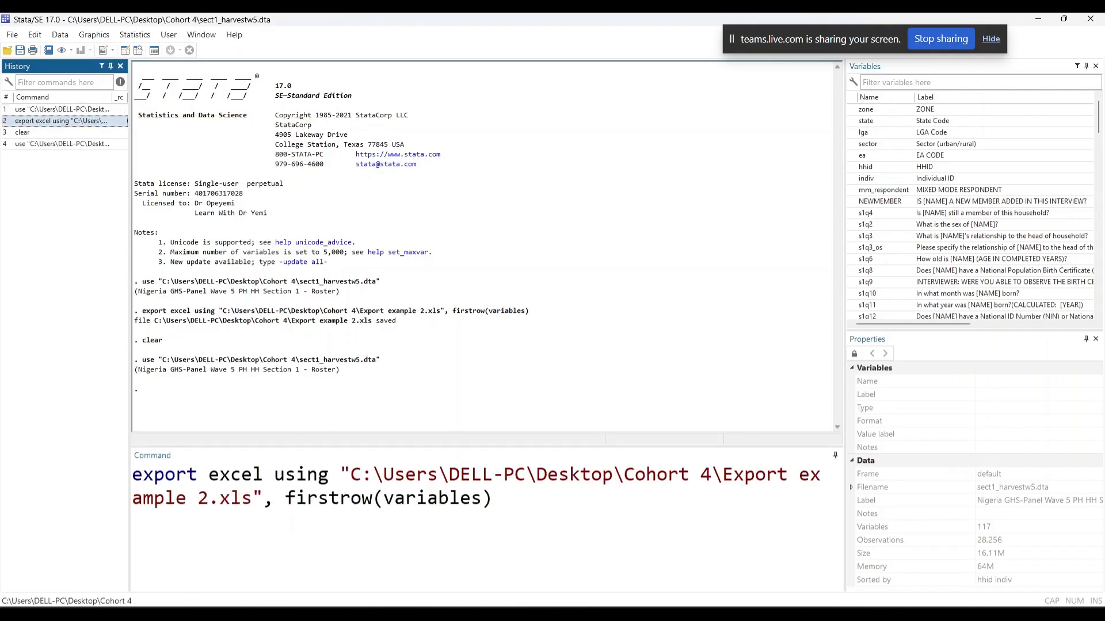
left_click(208, 498)
key("BackSpace")
type("3")
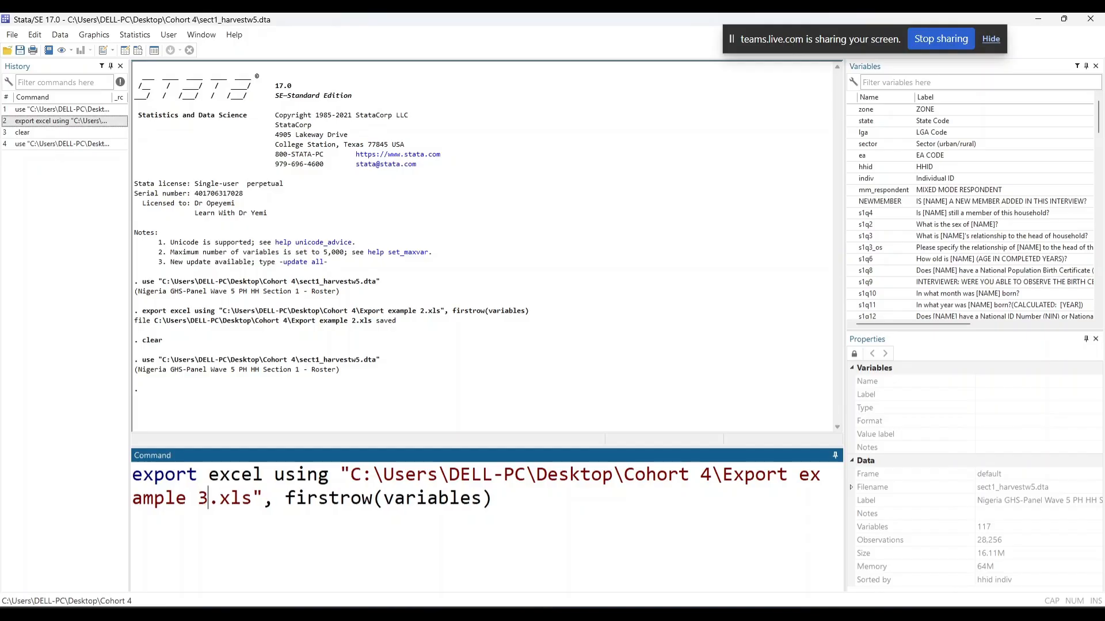
key("Return")
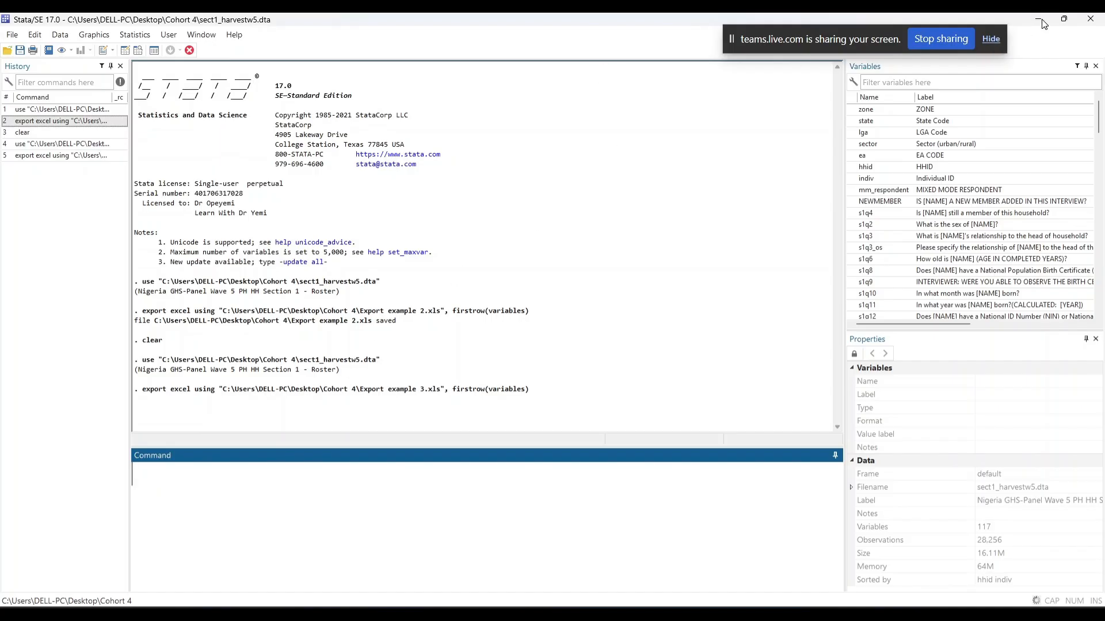
Step: Check the Cohort 4 folder for the Export example 3 workbook and close the folder window
left_click(1093, 21)
left_click(343, 332)
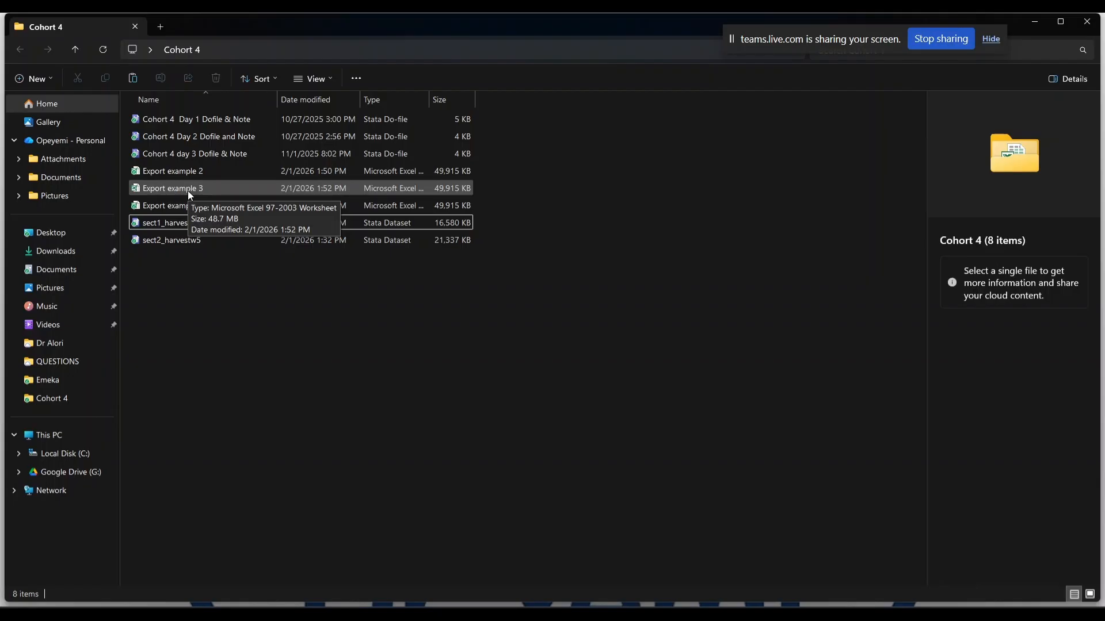
left_click(187, 191)
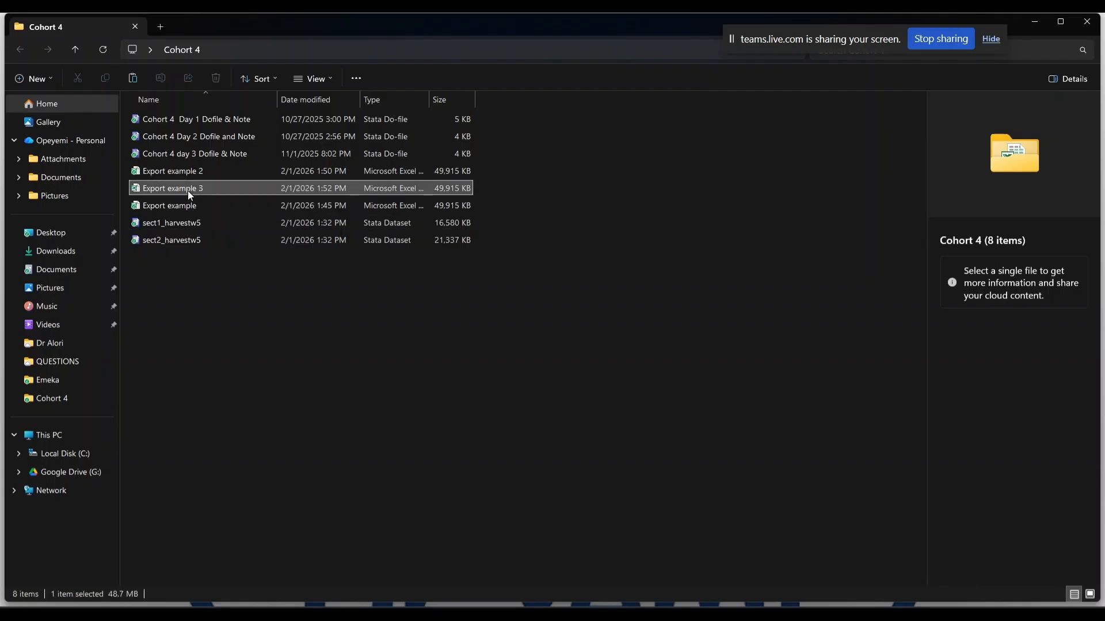
left_click(1090, 26)
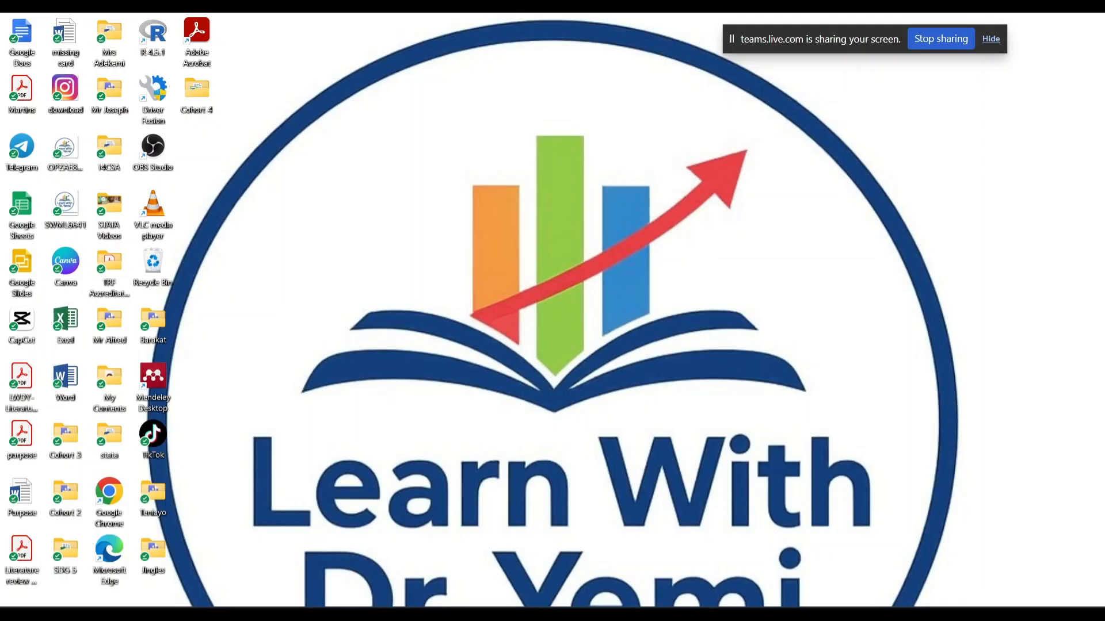
Step: Switch to Stata and start a second, empty Stata instance alongside the existing session
mouse_move(541, 615)
left_click(563, 561)
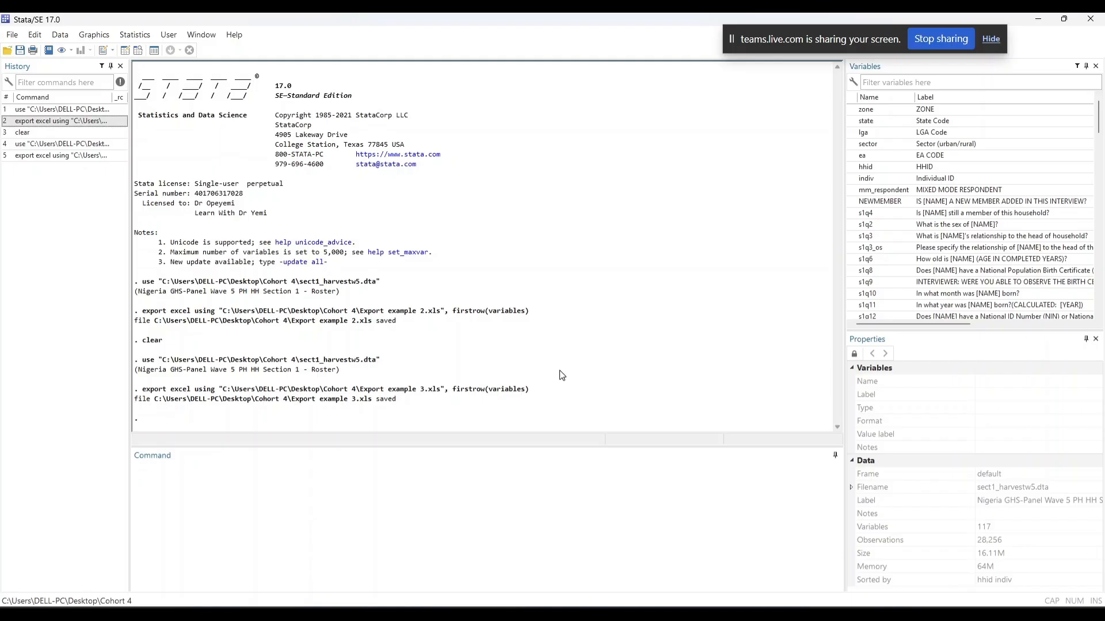
mouse_move(466, 613)
left_click(1090, 22)
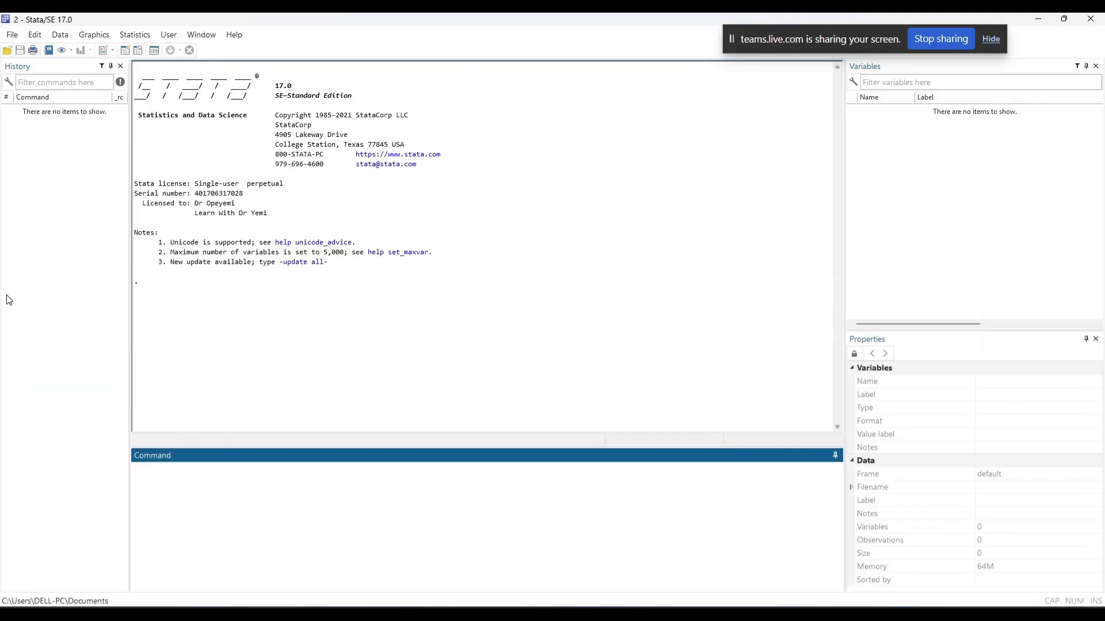
Step: Set up an Excel spreadsheet import using the Export example workbook from the Cohort 4 folder
left_click(18, 36)
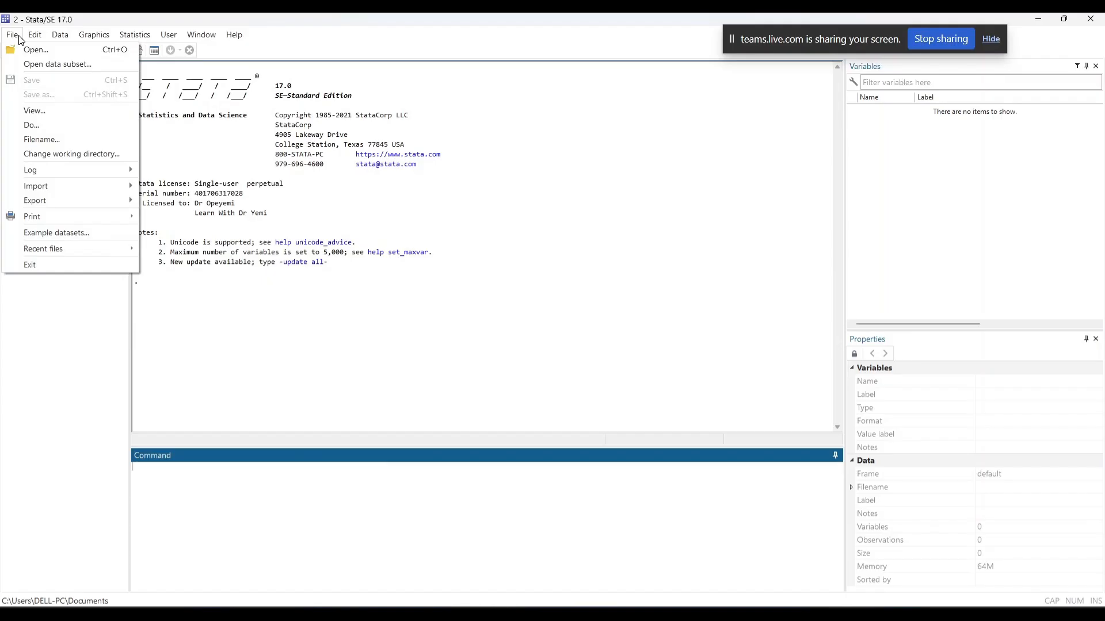
mouse_move(61, 187)
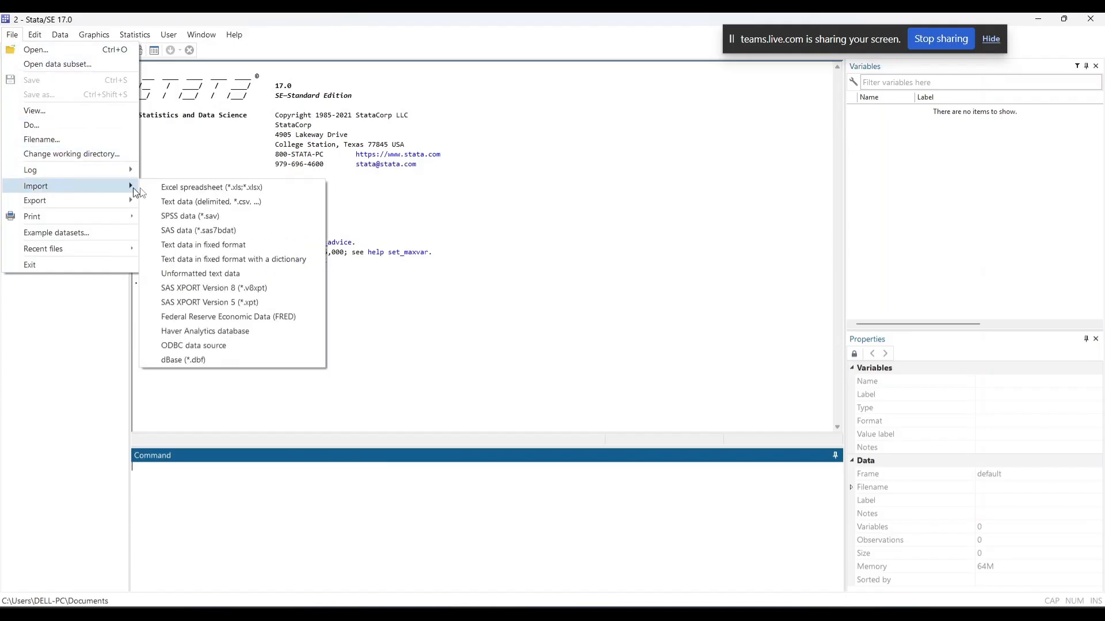
left_click(190, 187)
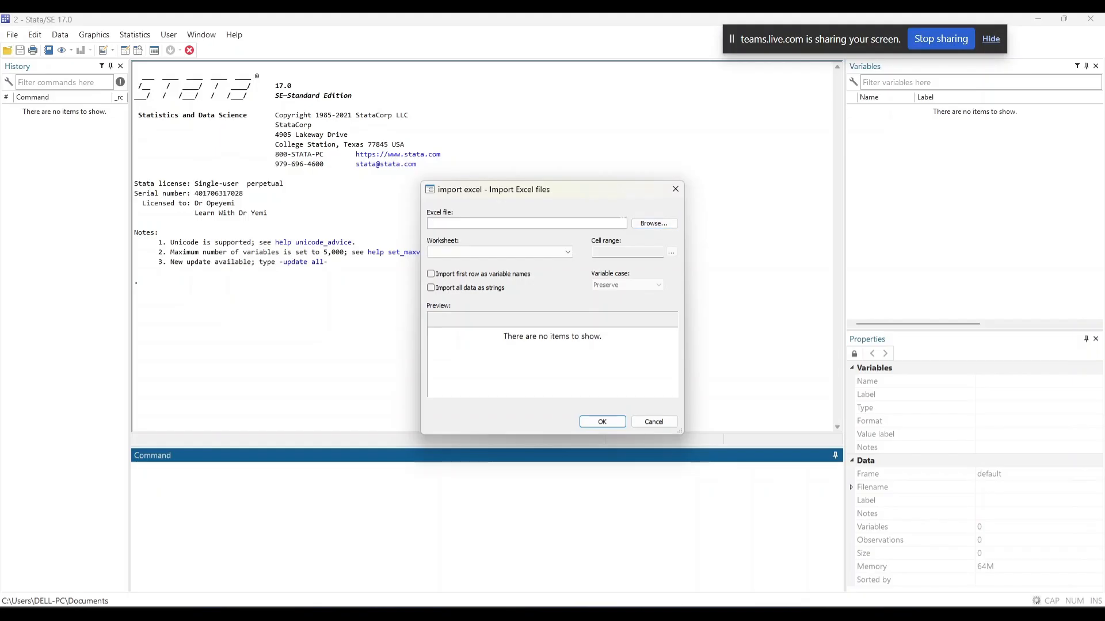
left_click(665, 223)
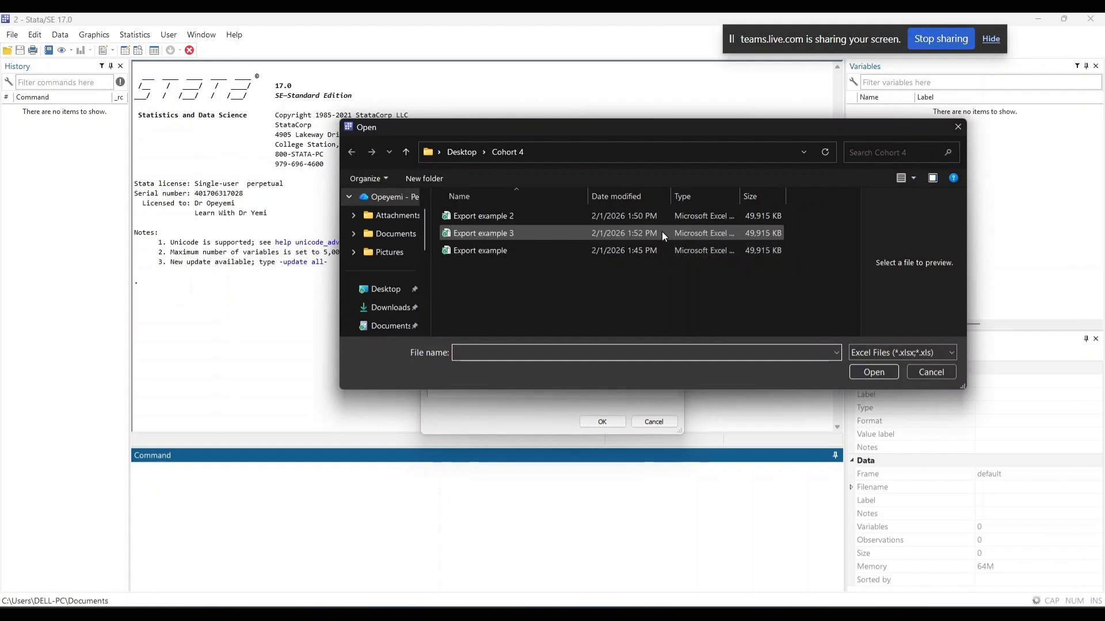
left_click(549, 251)
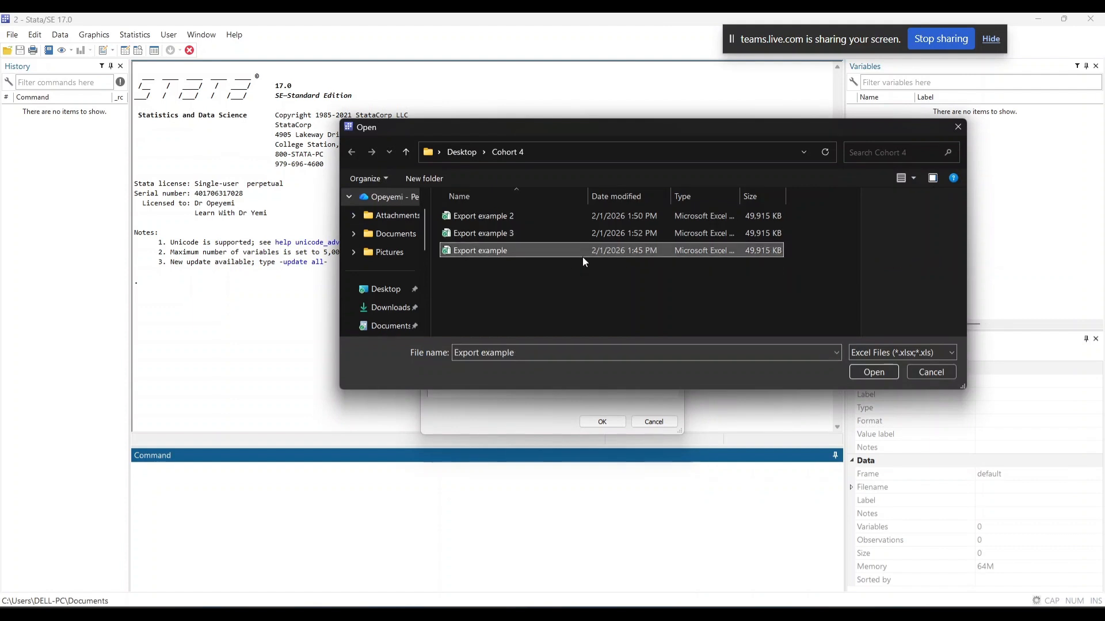
left_click(870, 373)
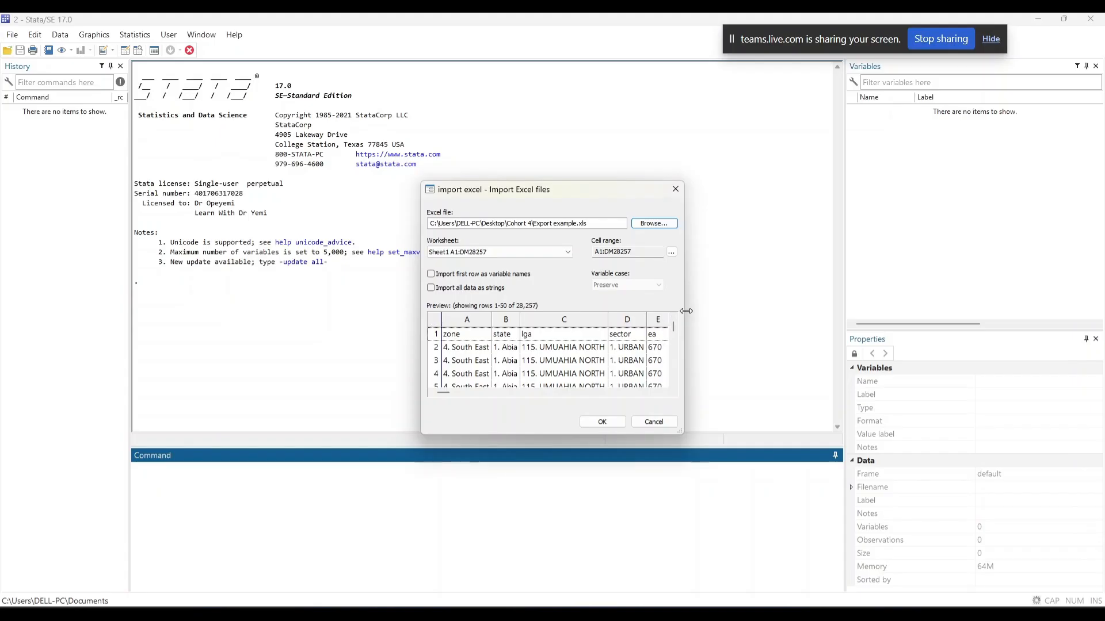
Step: Enlarge the import preview to check Sheet1 and import it with the first row as variable names
left_click_drag(685, 312, 817, 315)
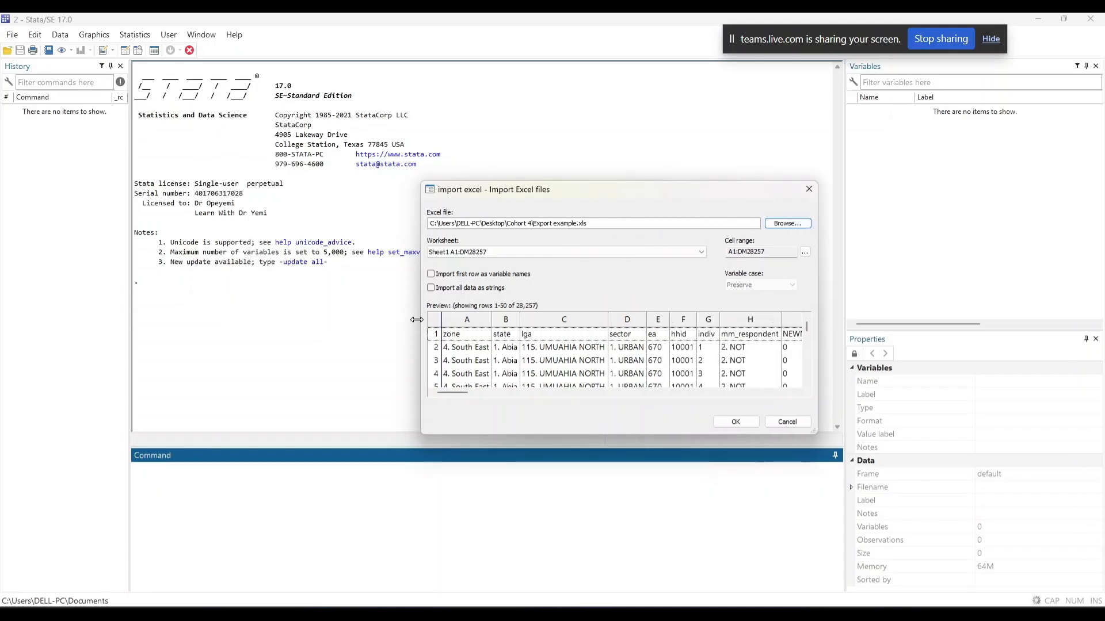
left_click_drag(416, 320, 183, 320)
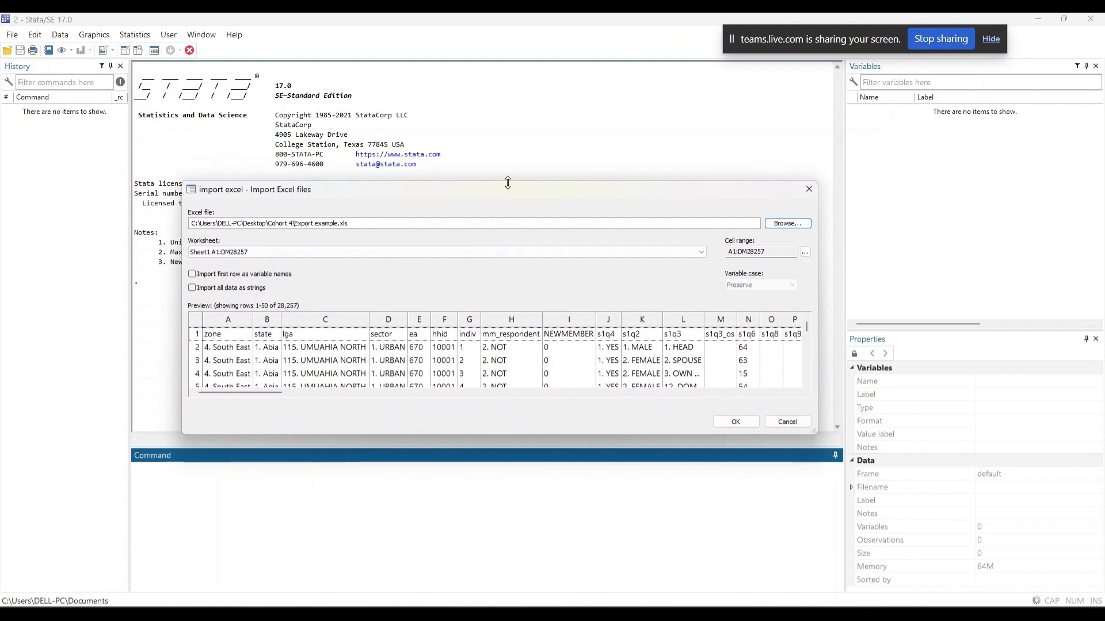
left_click_drag(508, 183, 506, 44)
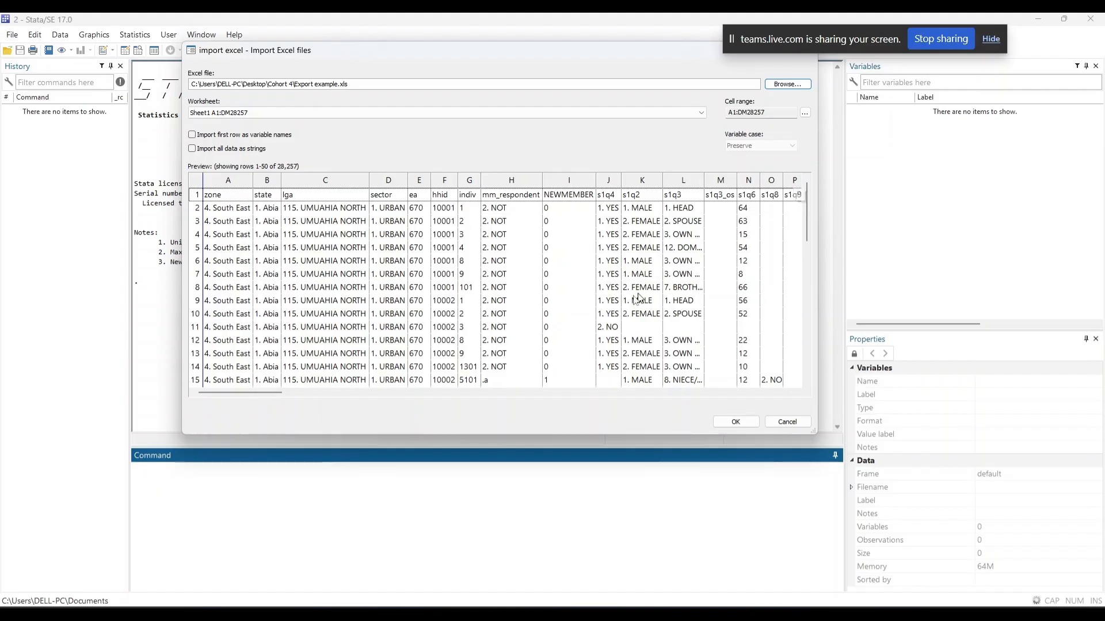
left_click_drag(259, 392, 178, 389)
left_click(194, 137)
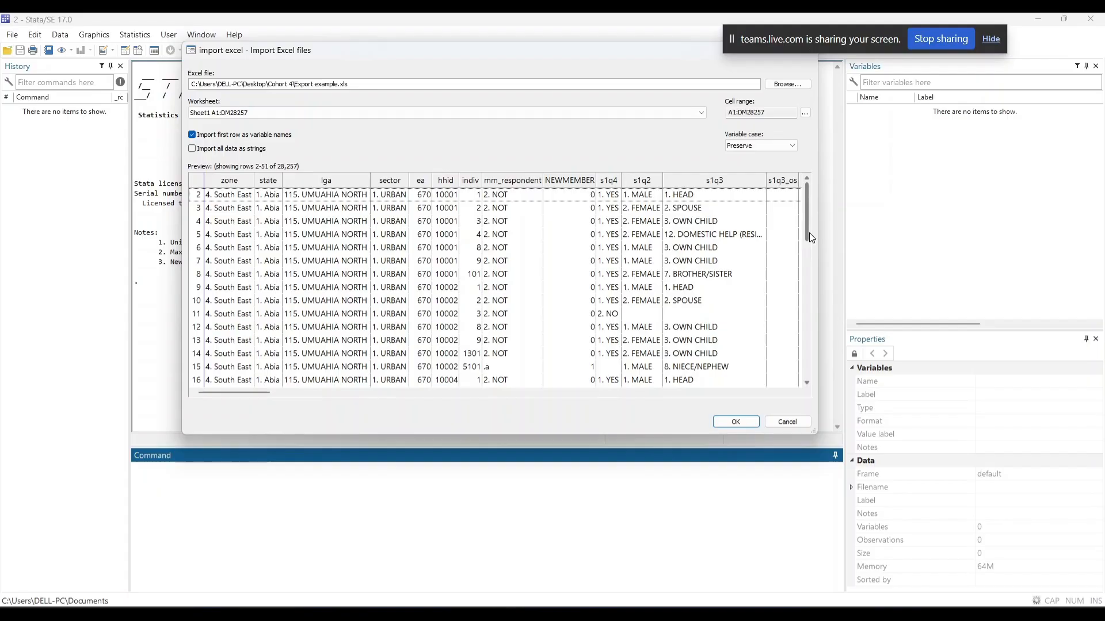
left_click_drag(808, 236, 813, 187)
left_click(746, 425)
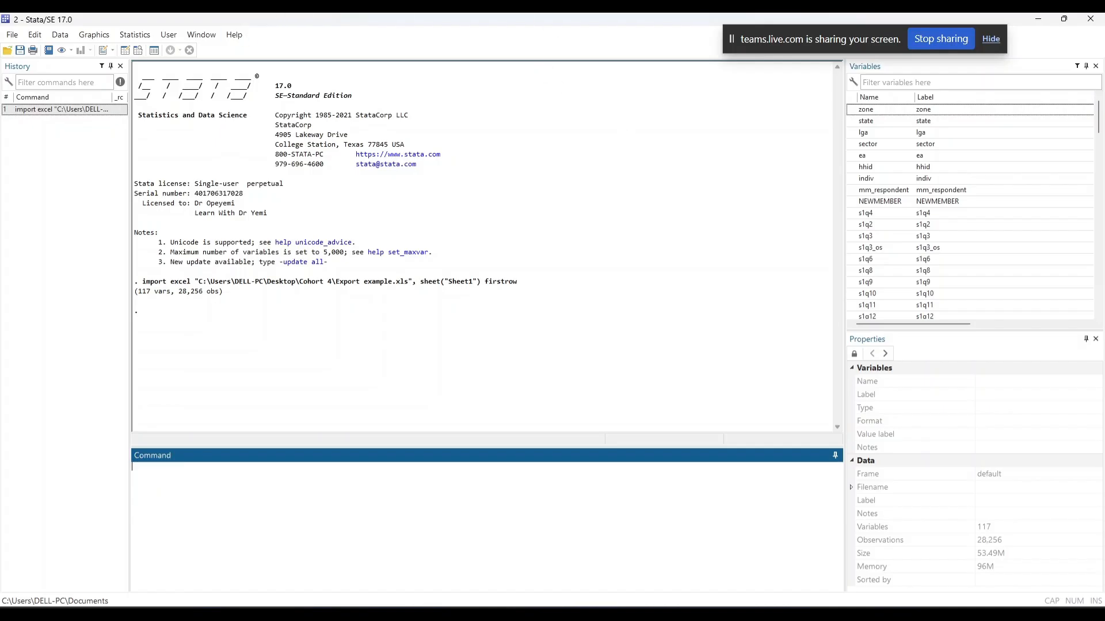
Step: Close the Properties pane to lengthen the variable list and look through the imported variables
mouse_move(465, 615)
scroll(953, 207, "down", 8)
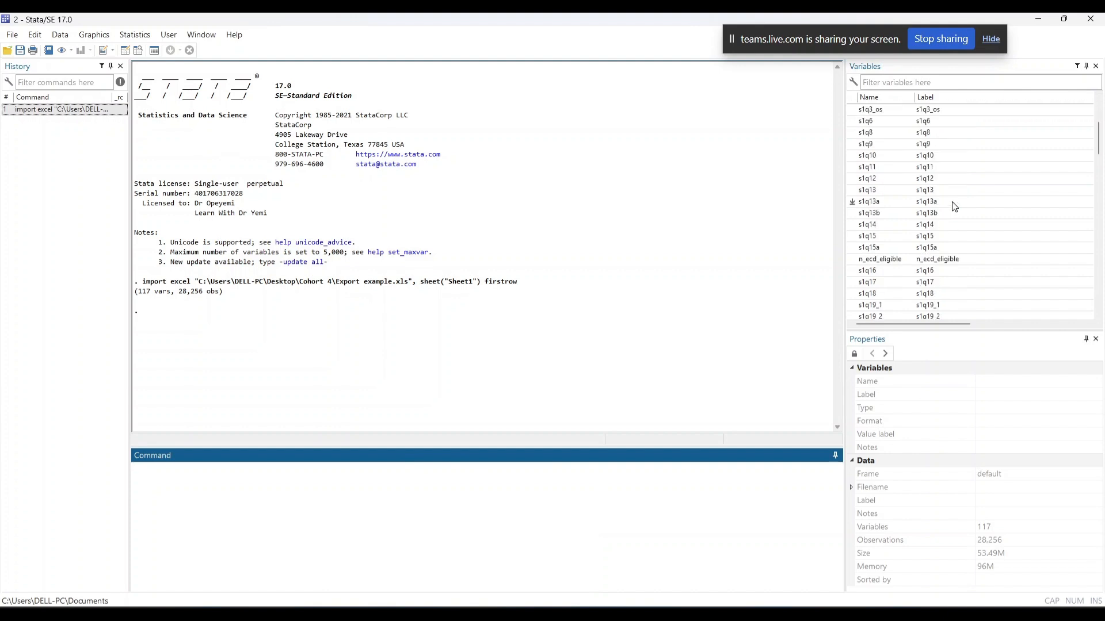
left_click(1096, 340)
scroll(963, 357, "down", 12)
scroll(965, 360, "up", 20)
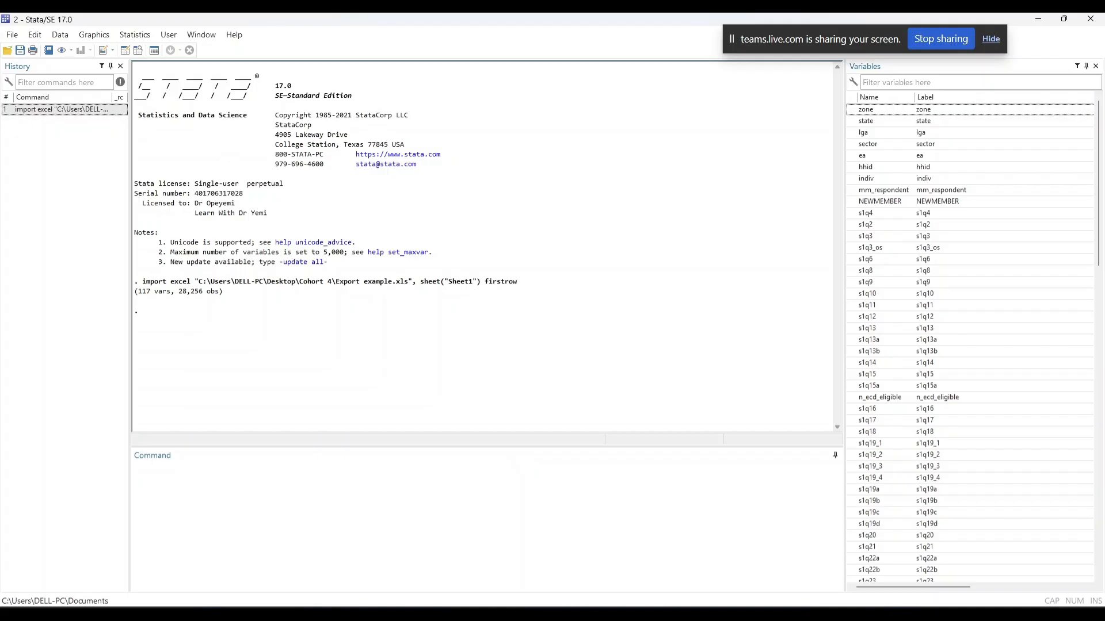
Step: Inspect the imported data in the Data Editor's edit mode and close the editor
left_click(134, 467)
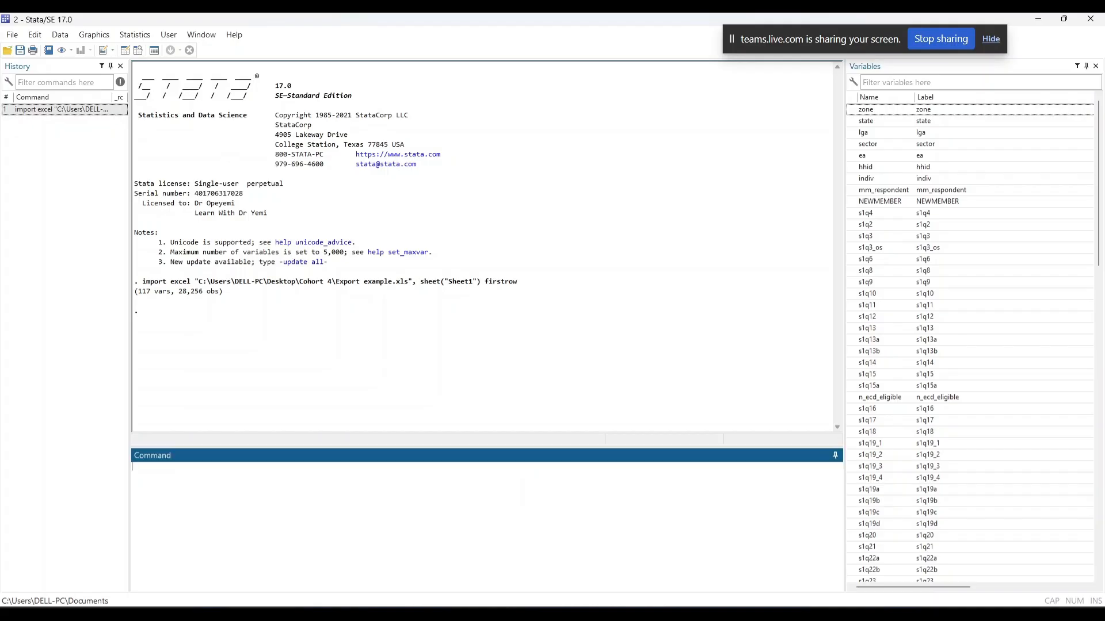
key("ctrl+8")
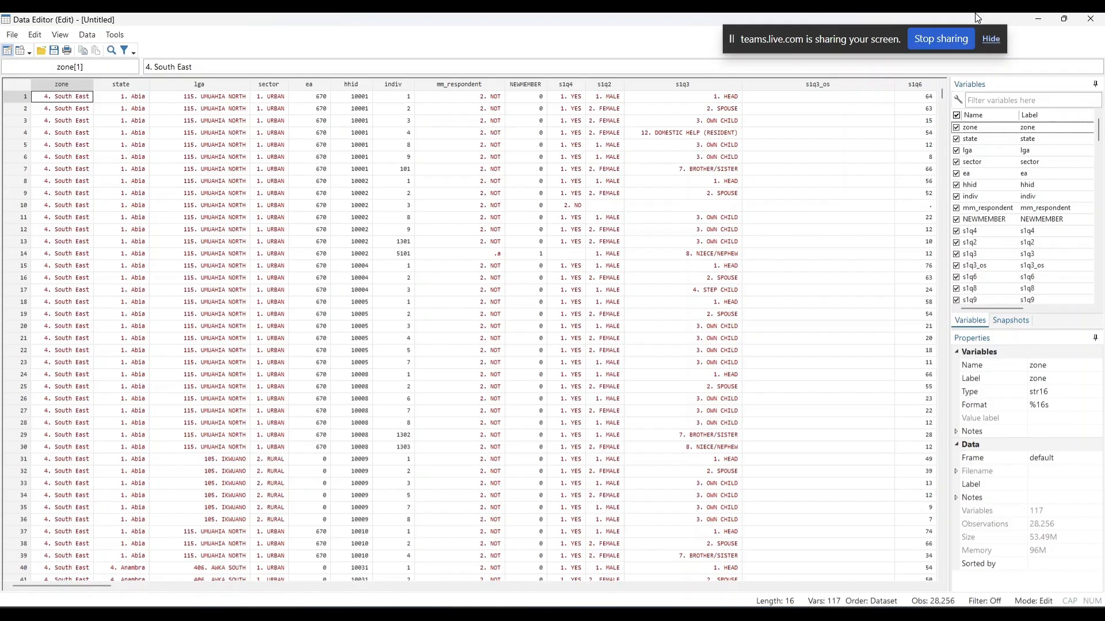
left_click(1090, 18)
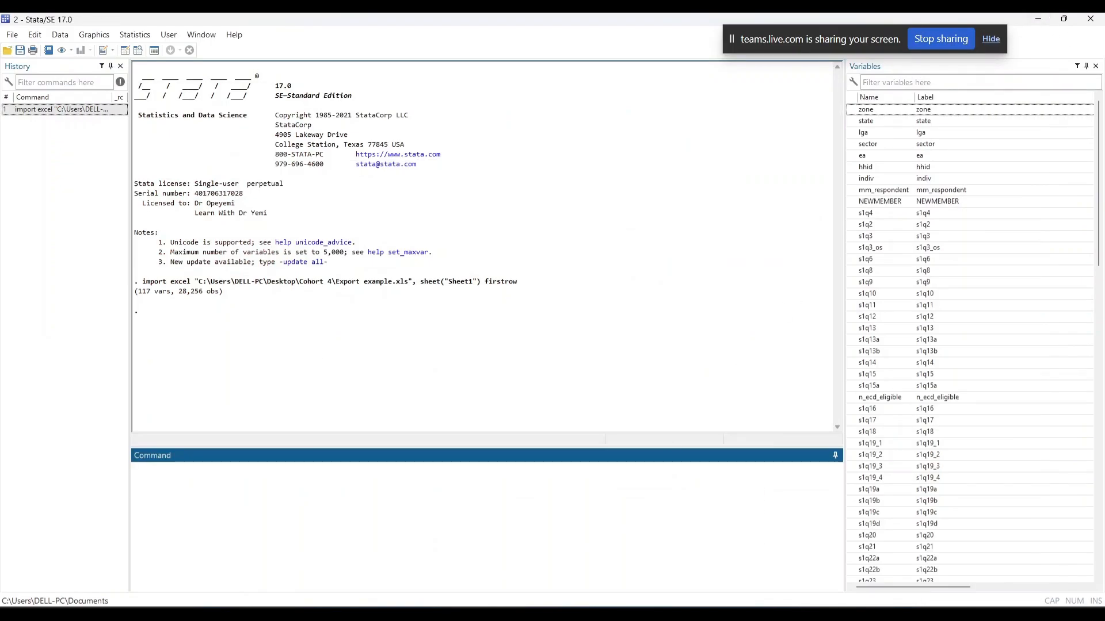
Step: Run help destring and read its syntax and menu paths, dismissing the chat notification
type("help destring")
key("Return")
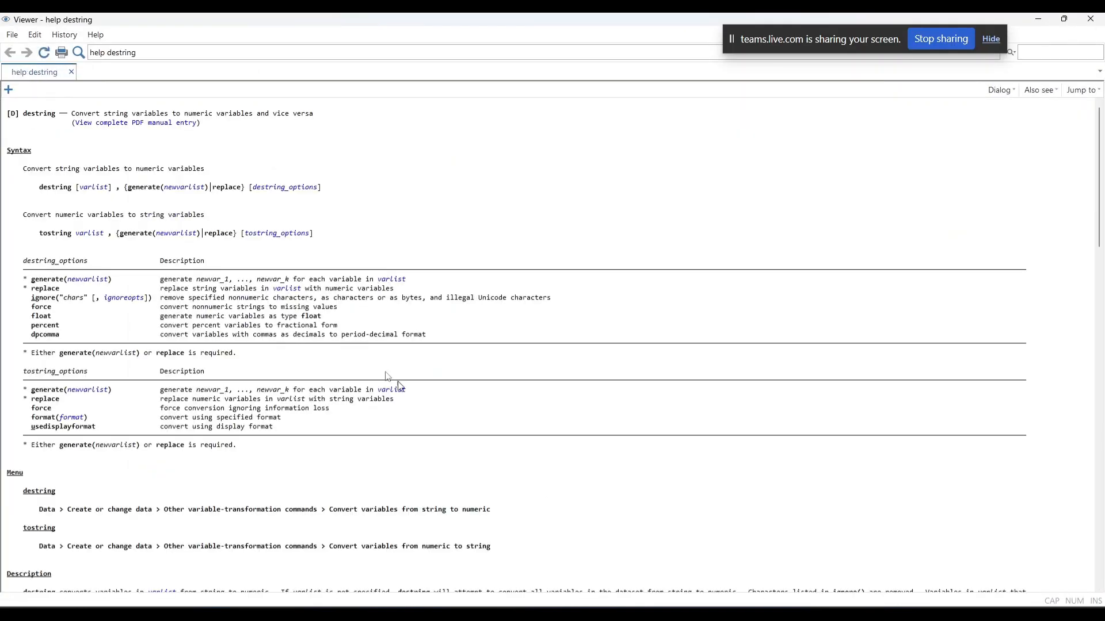
scroll(144, 469, "down", 2)
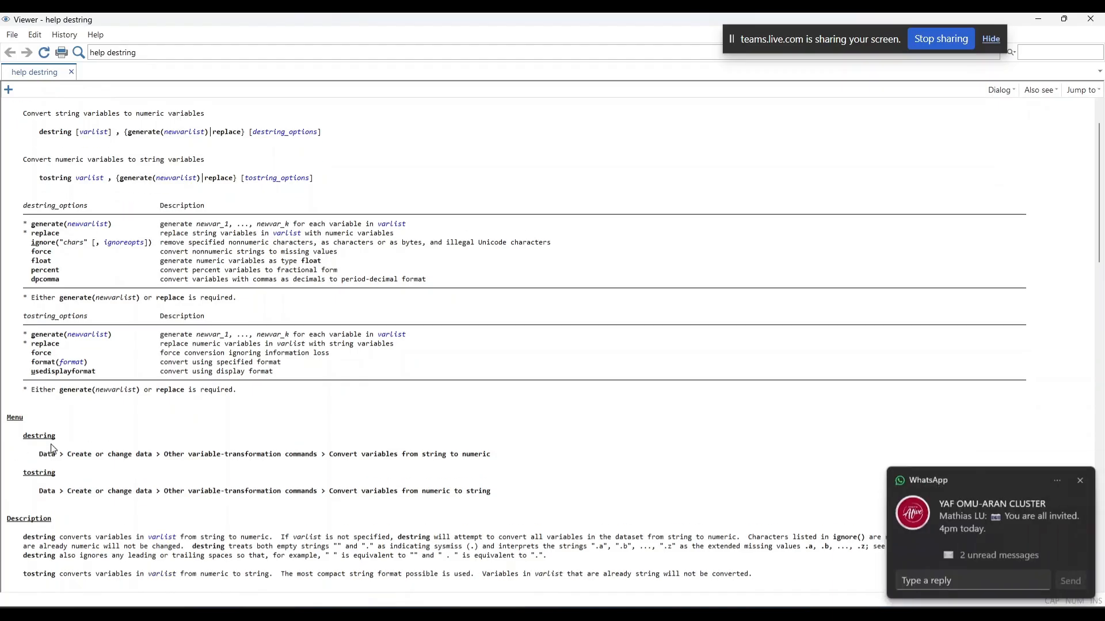
left_click(1080, 482)
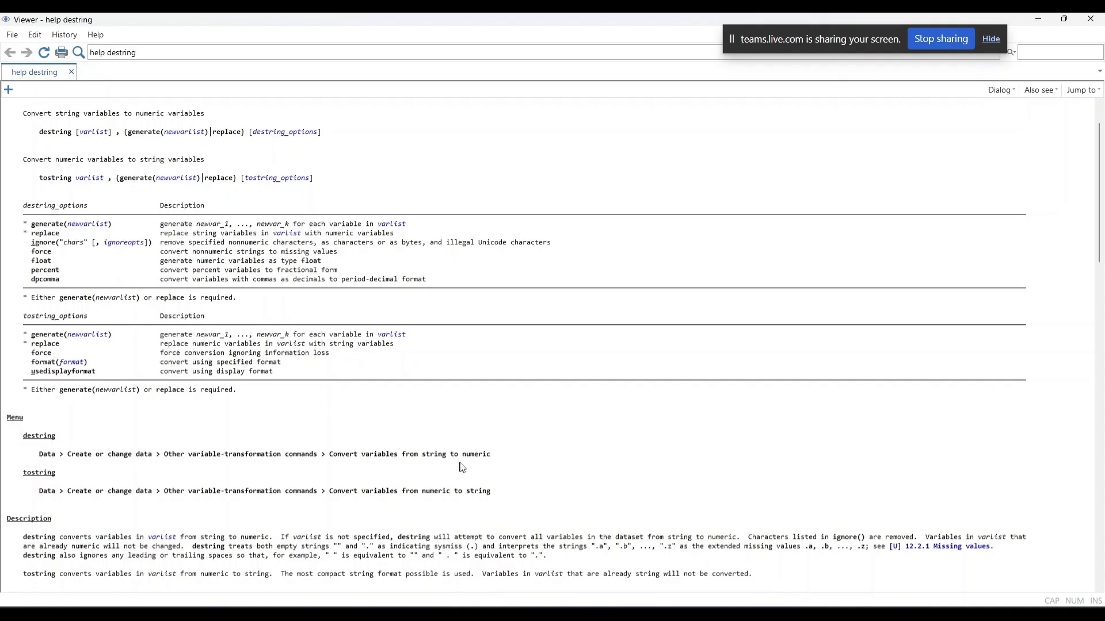
Step: Copy the destring menu path from the help page, paste it as a note in the second instance's Command window, and enlarge the text
triple_click(499, 457)
left_click_drag(151, 458, 43, 456)
key("ctrl+c")
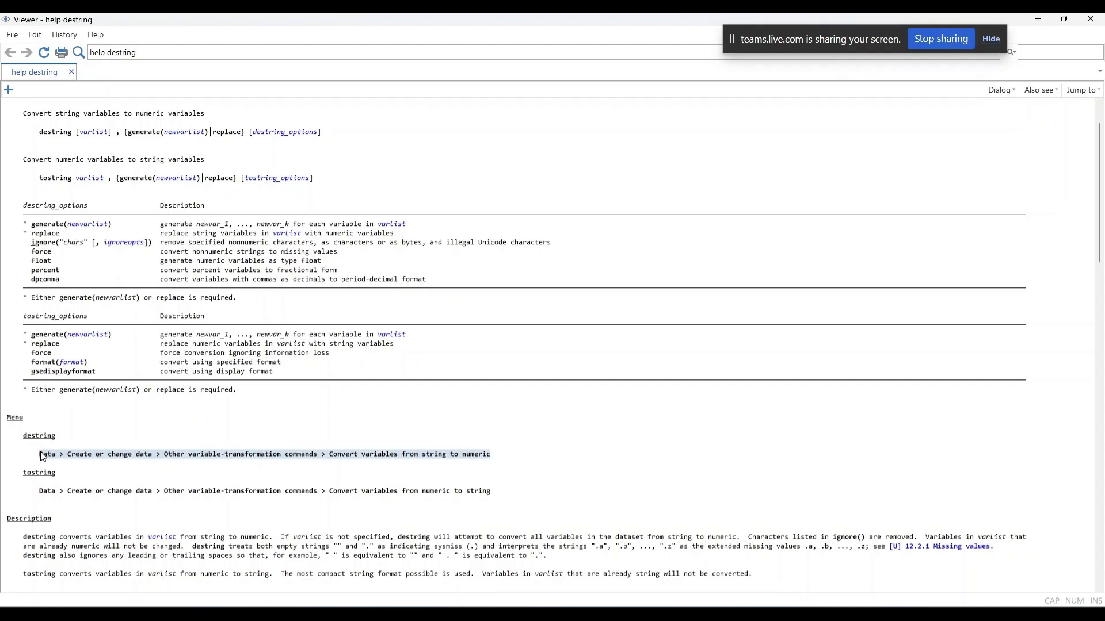
mouse_move(523, 601)
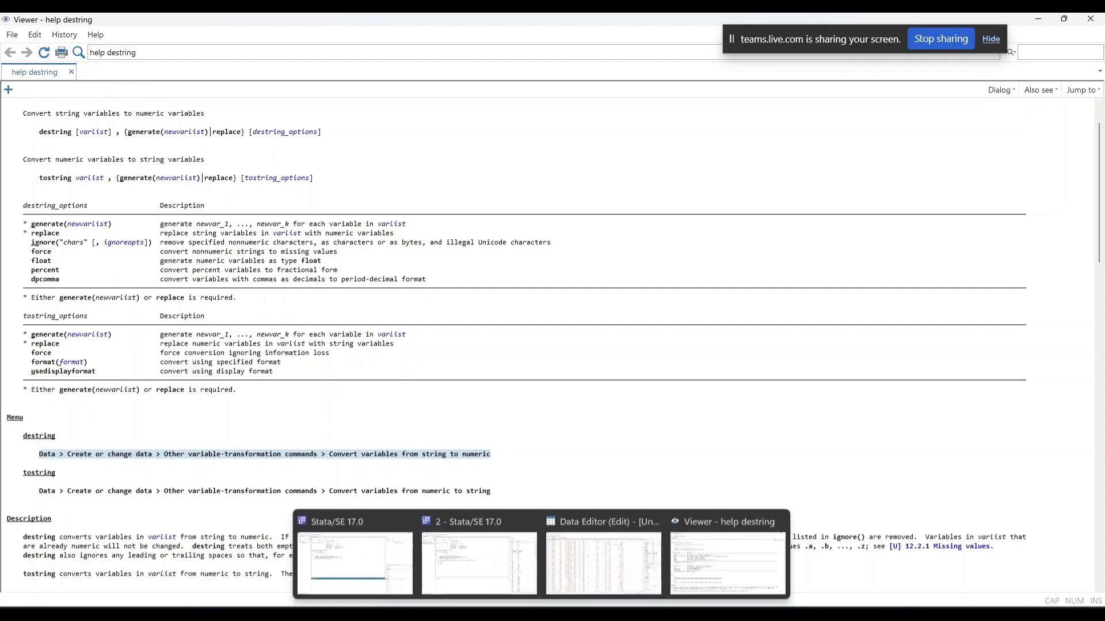
left_click(486, 584)
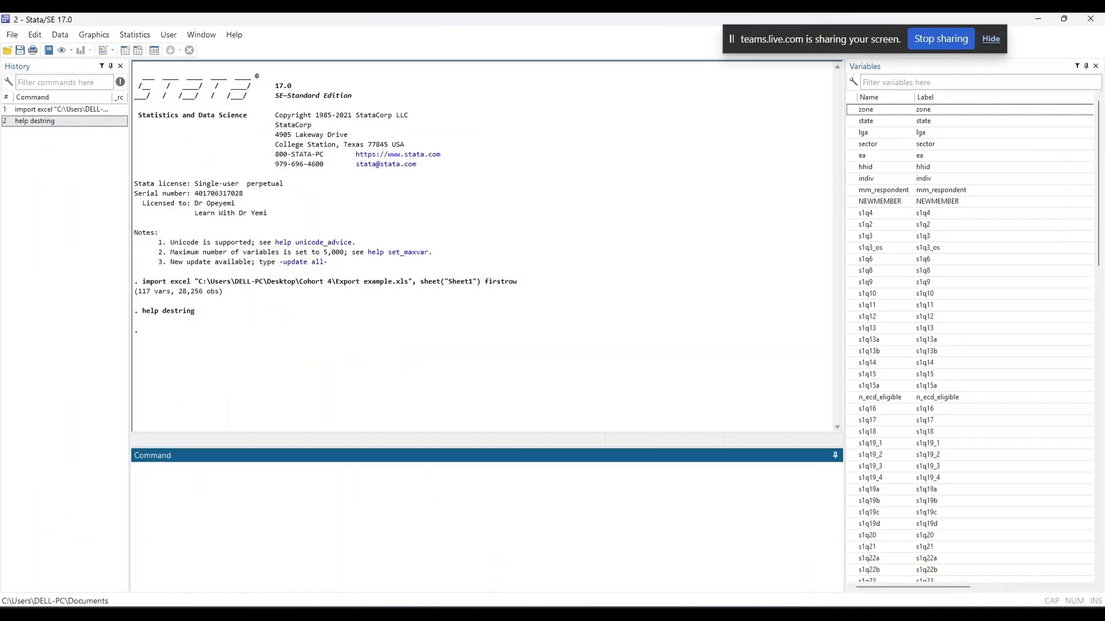
key("ctrl+v")
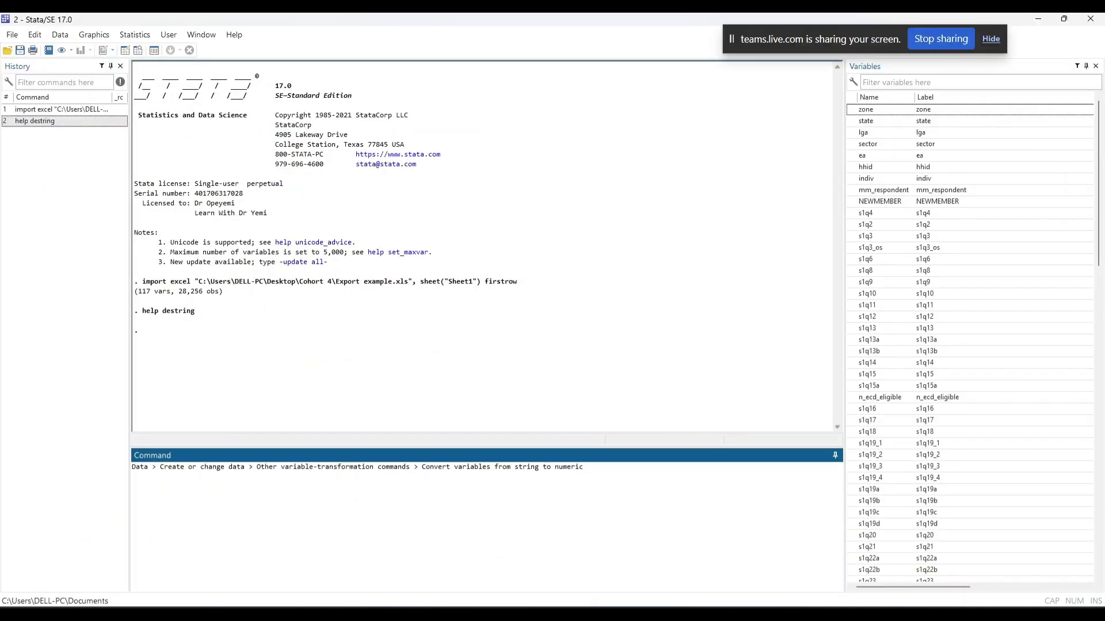
scroll(487, 526, "up", 15)
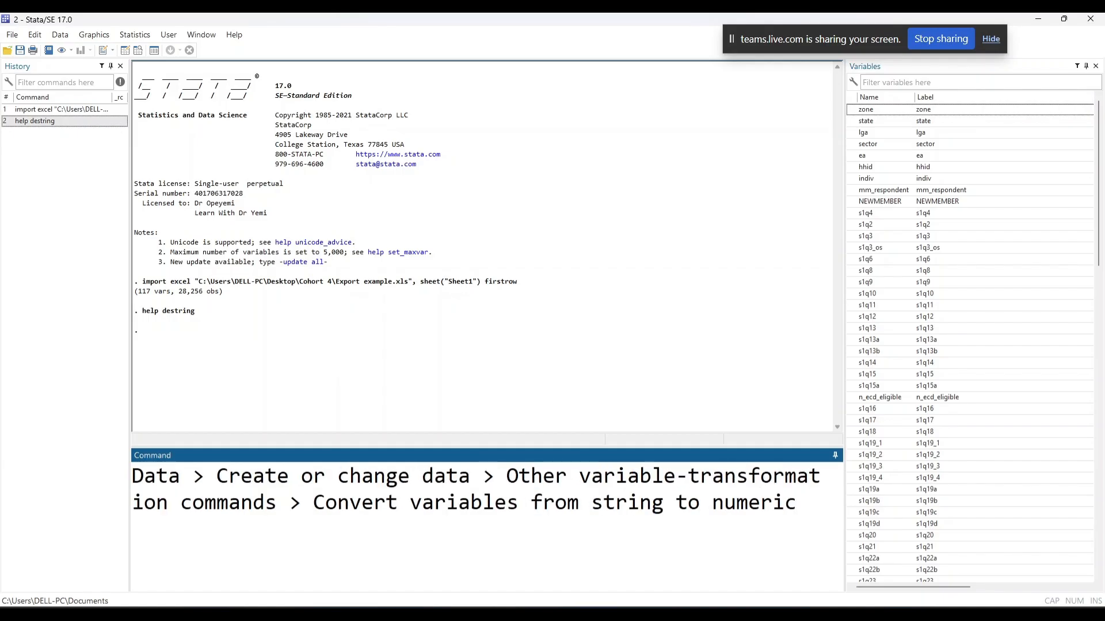
Step: Open the destring dialog for converting string variables to numeric by following the copied path
left_click(72, 37)
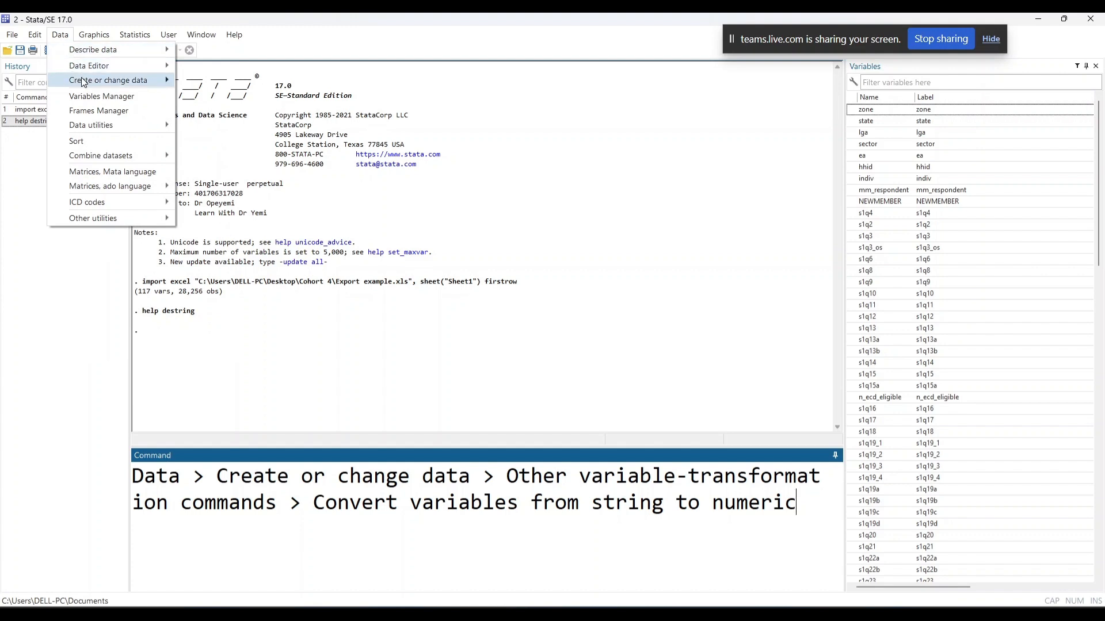
mouse_move(84, 82)
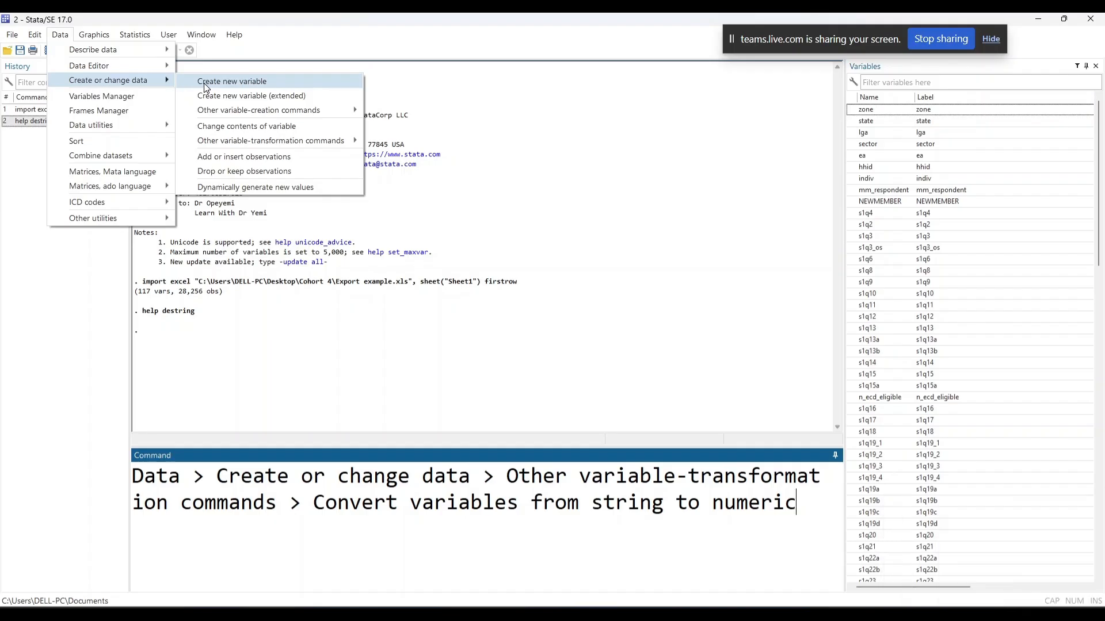
mouse_move(297, 145)
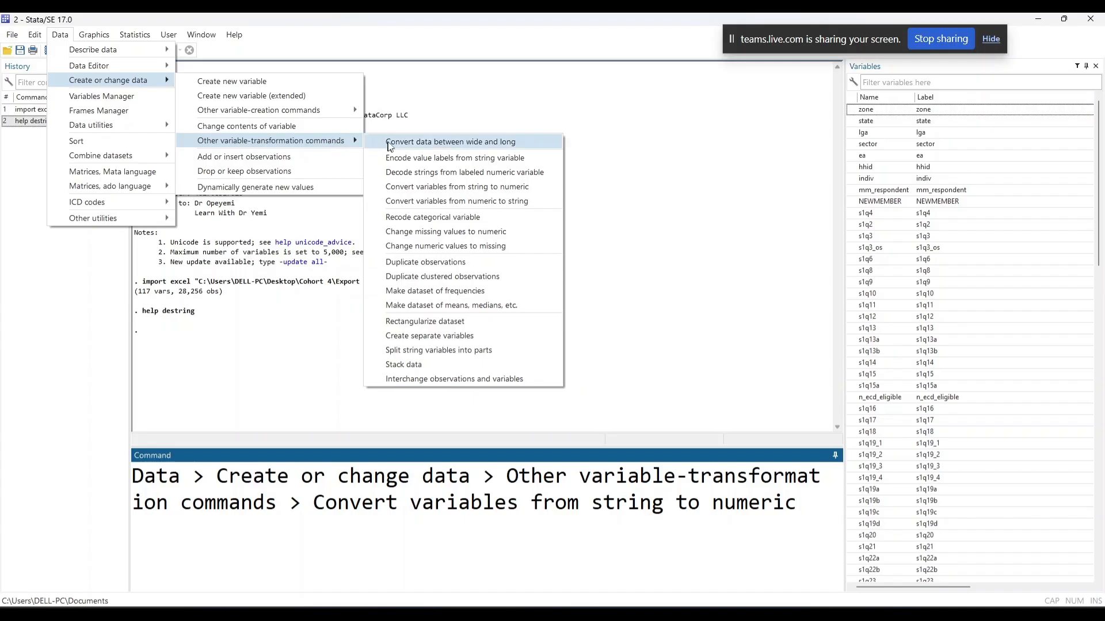
left_click(473, 187)
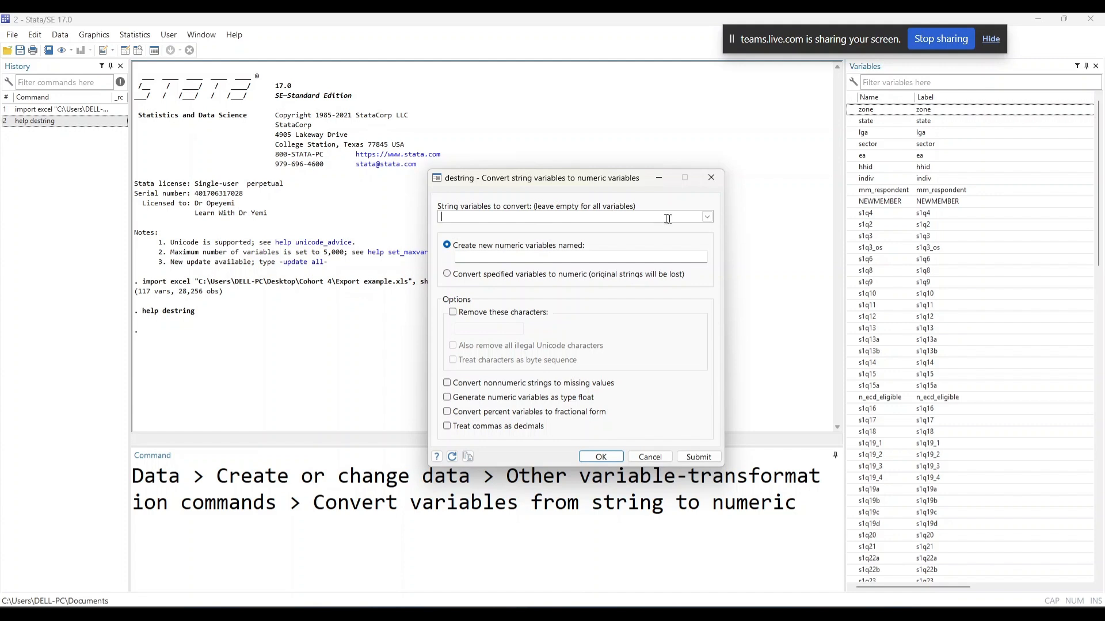
Step: Look through the string variables offered for conversion and select zone, removing the state entry so only zone is listed
left_click(709, 216)
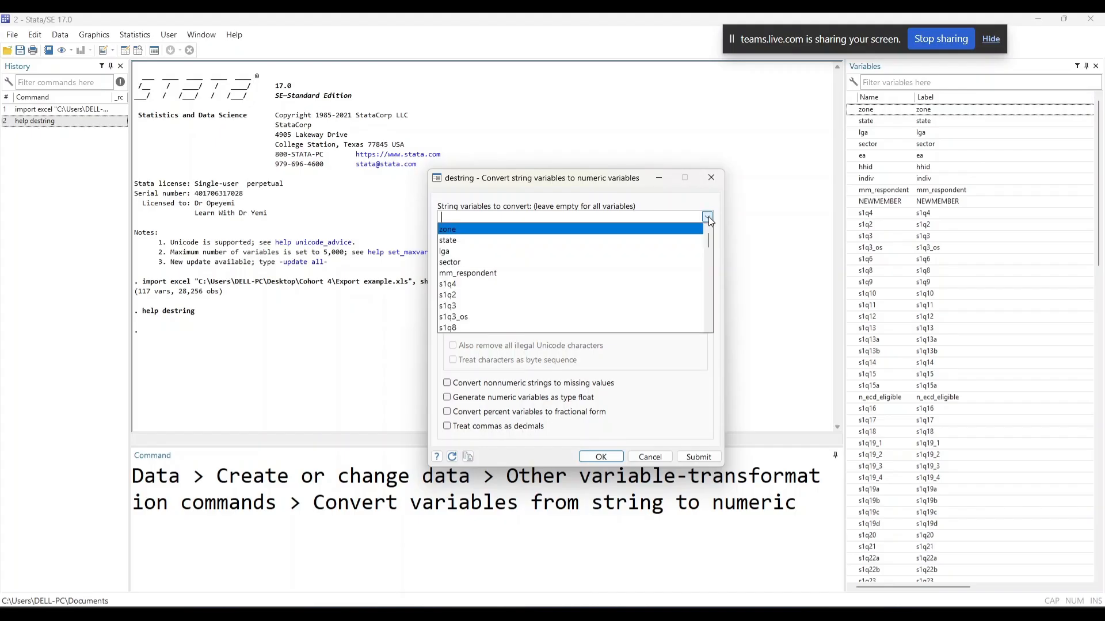
scroll(651, 252, "down", 1)
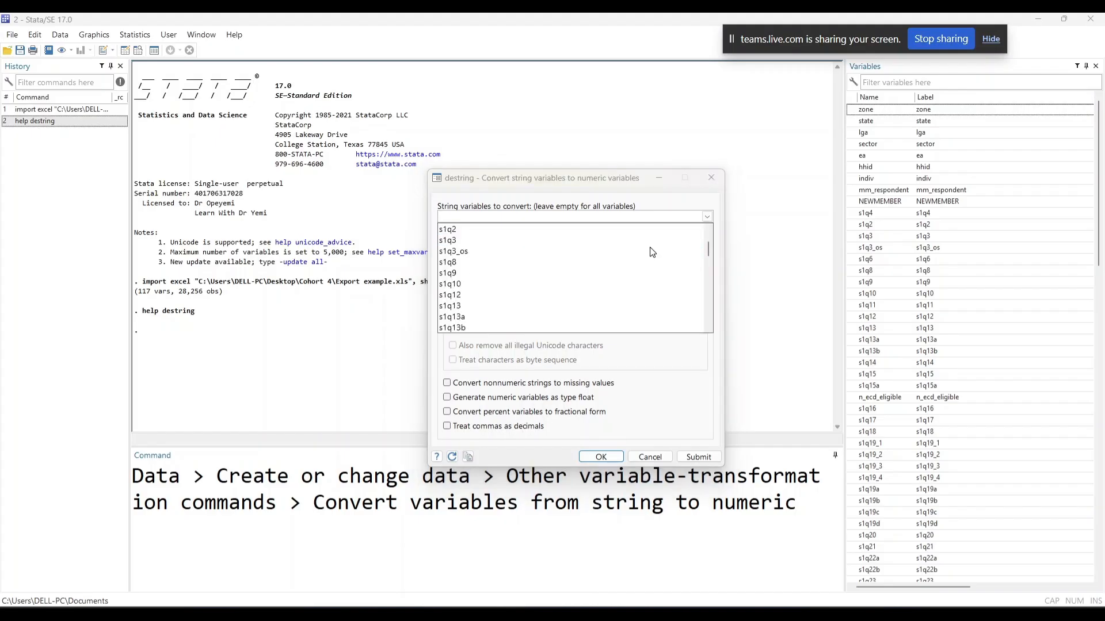
scroll(651, 252, "up", 1)
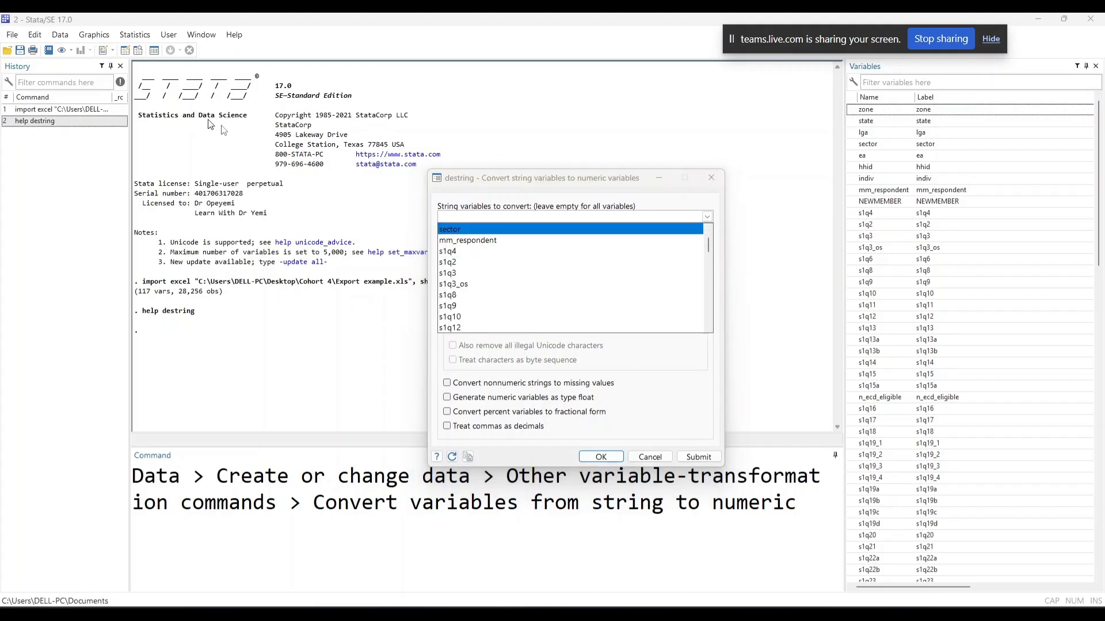
left_click(709, 217)
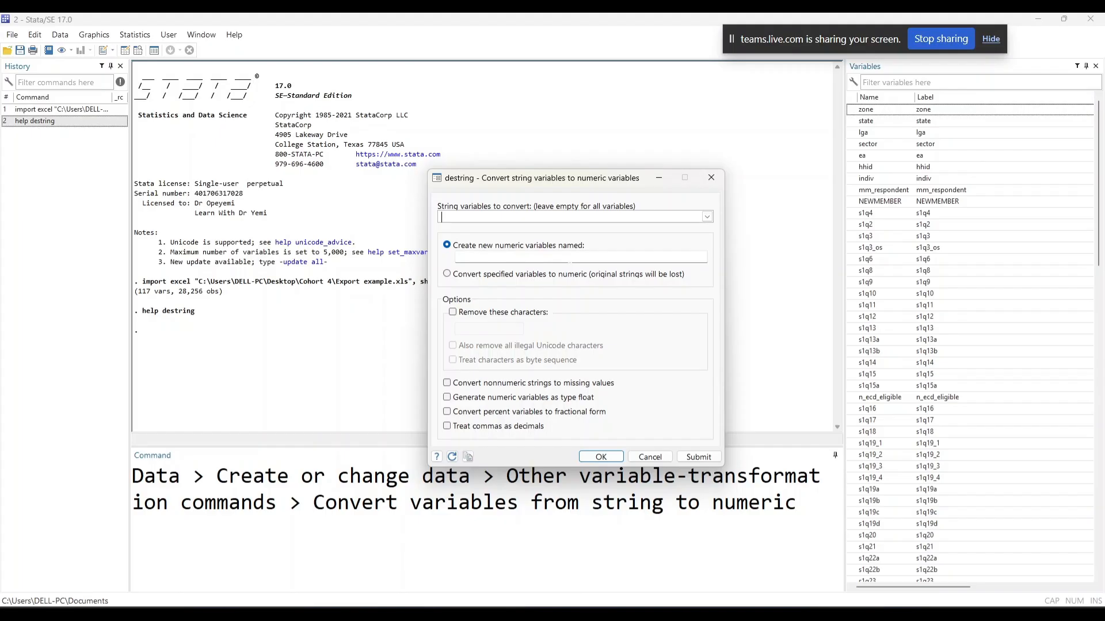
left_click(708, 215)
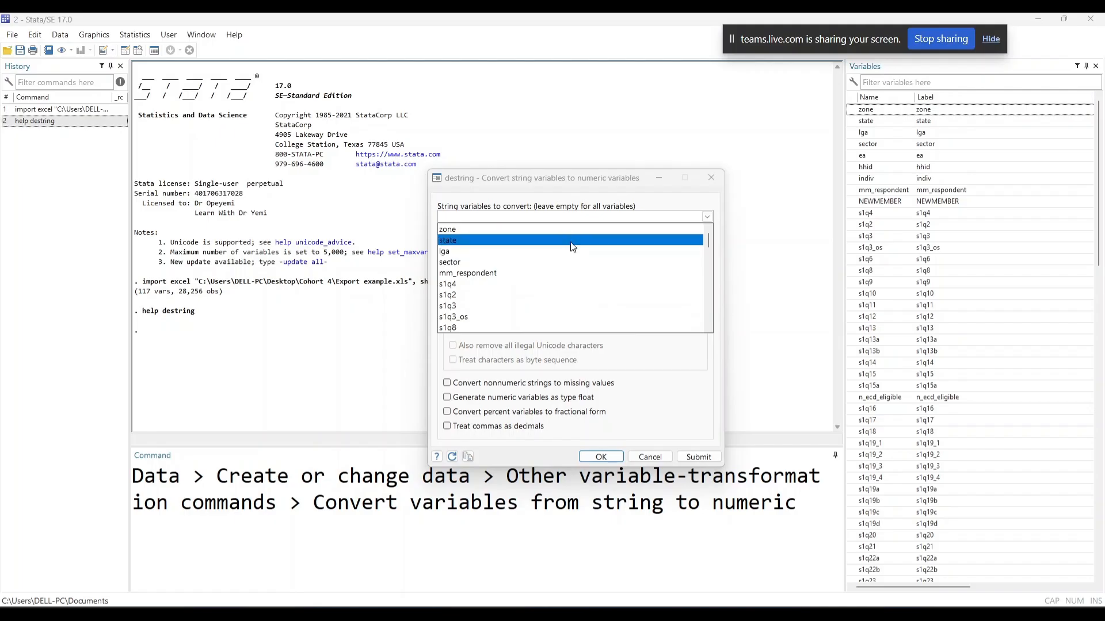
left_click(573, 243)
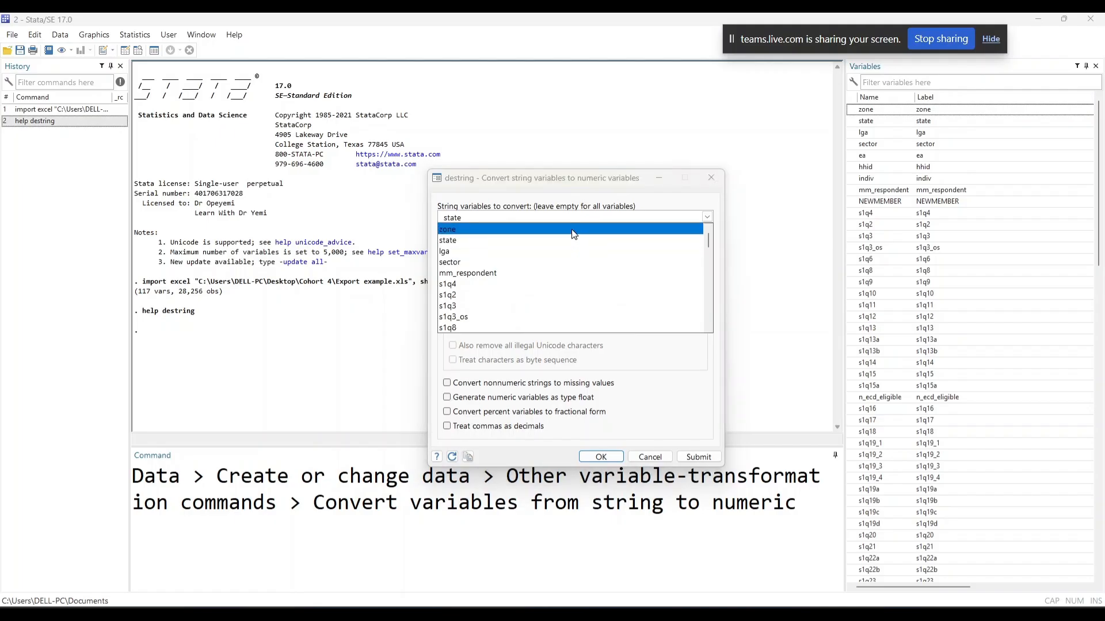
left_click(572, 229)
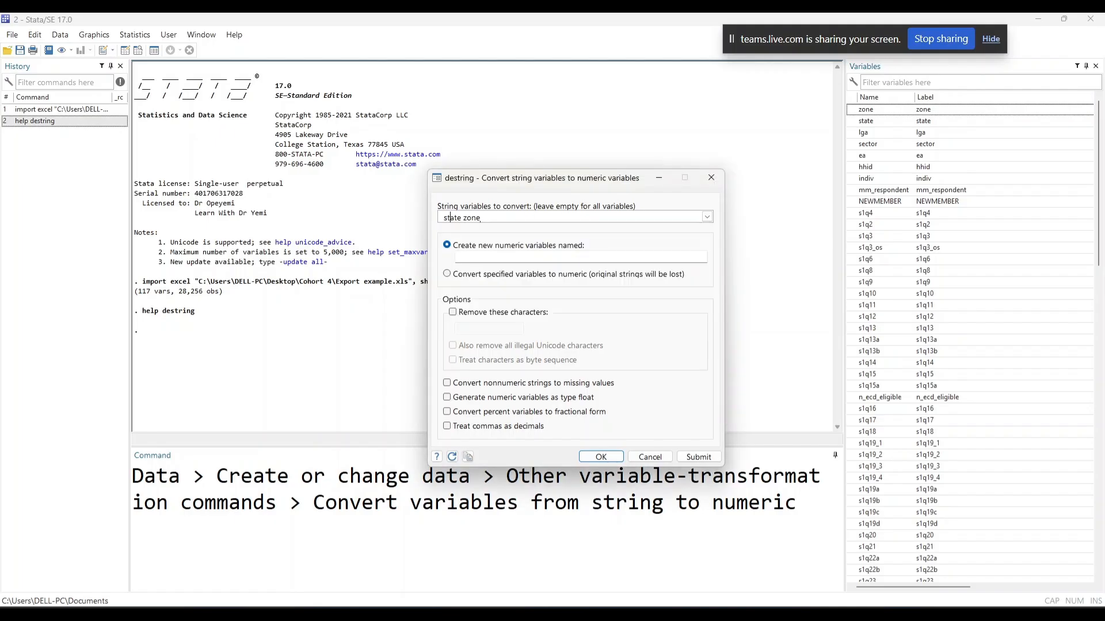
double_click(454, 218)
left_click(454, 217)
double_click(454, 218)
key("BackSpace")
Step: Return to the destring dialog and try to convert zone into a new numeric variable named Zonecode
left_click(780, 259)
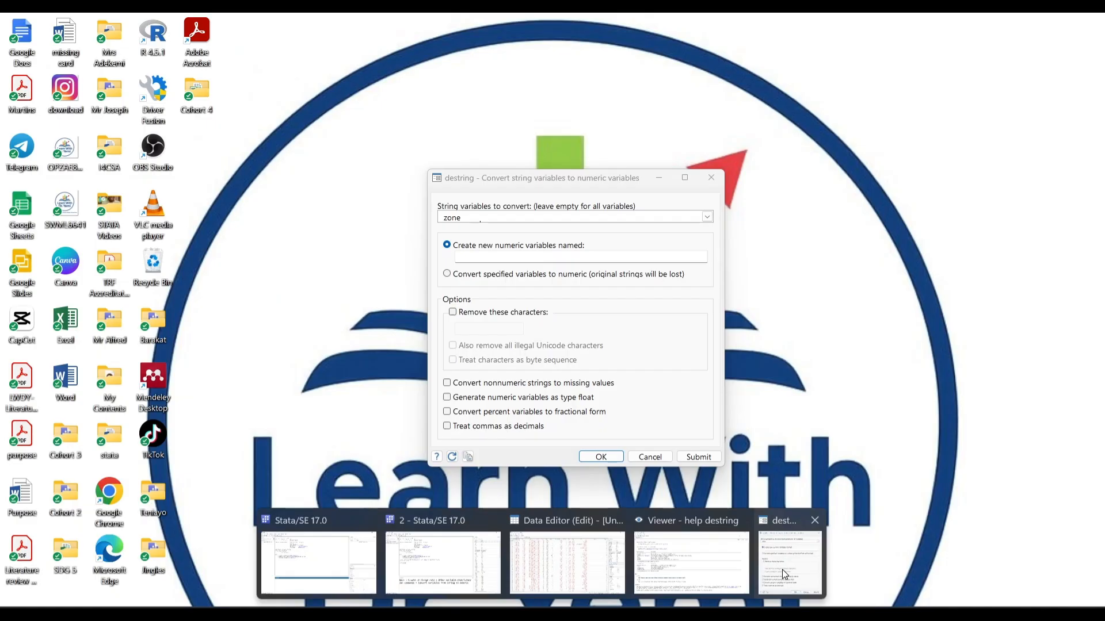
left_click(782, 569)
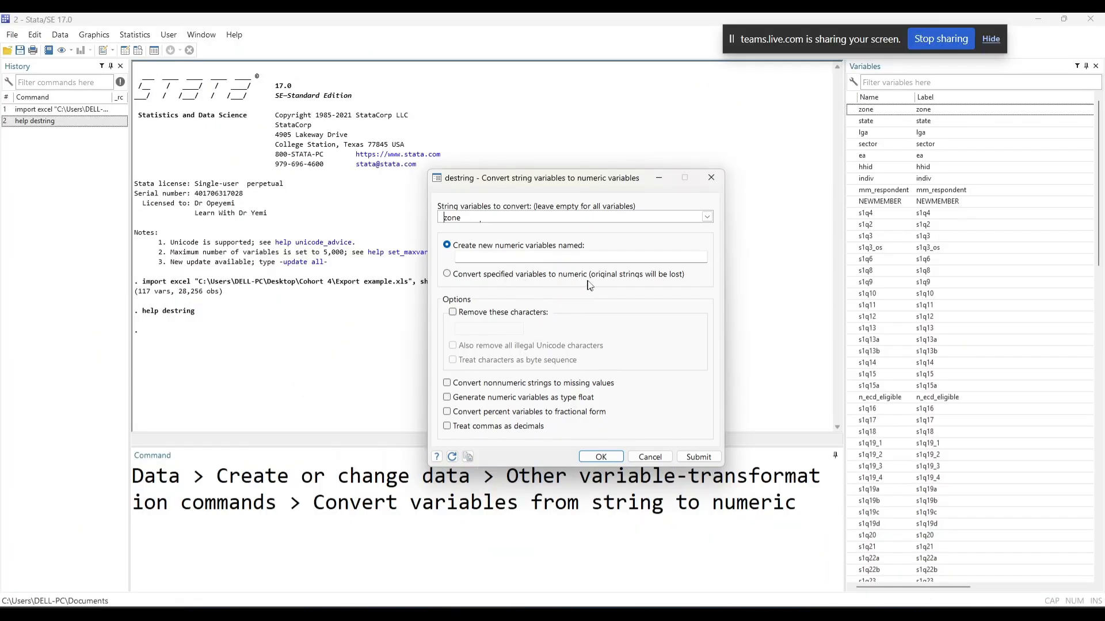
left_click(605, 257)
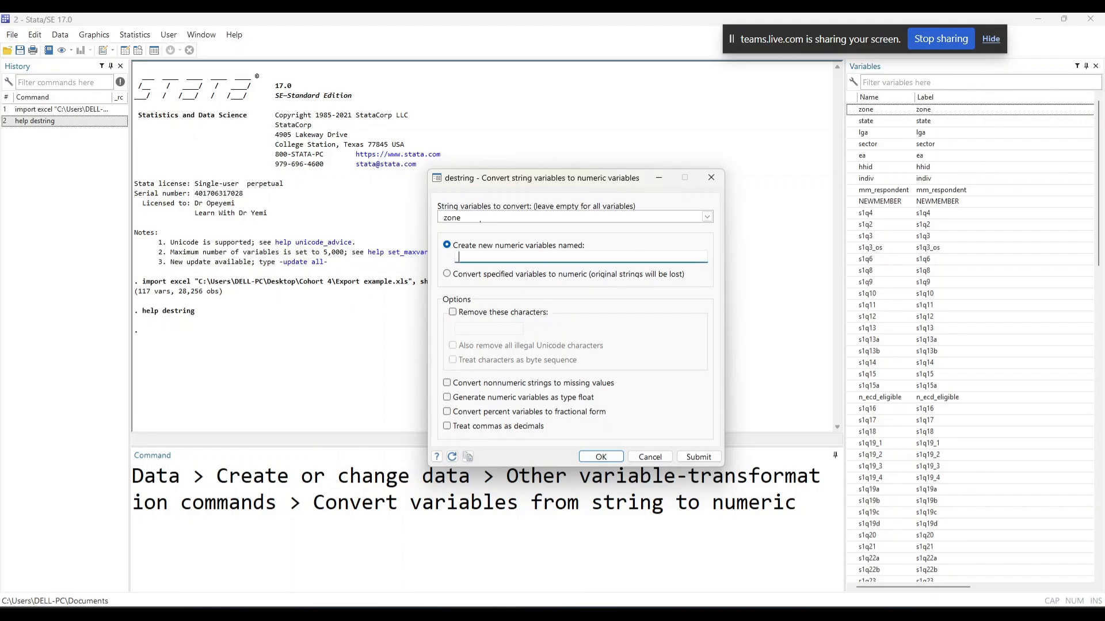
type("Zonecode")
left_click(602, 458)
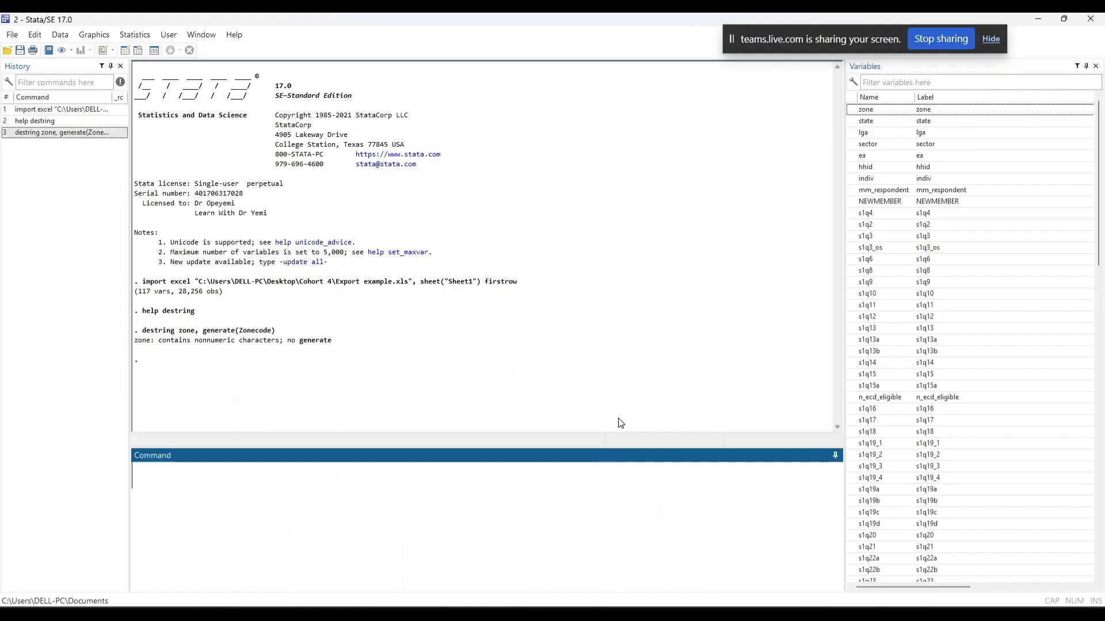
Step: Recall the destring zone, generate(Zonecode) command, checking the data in the Data Editor's browse mode before rerunning it
left_click(52, 133)
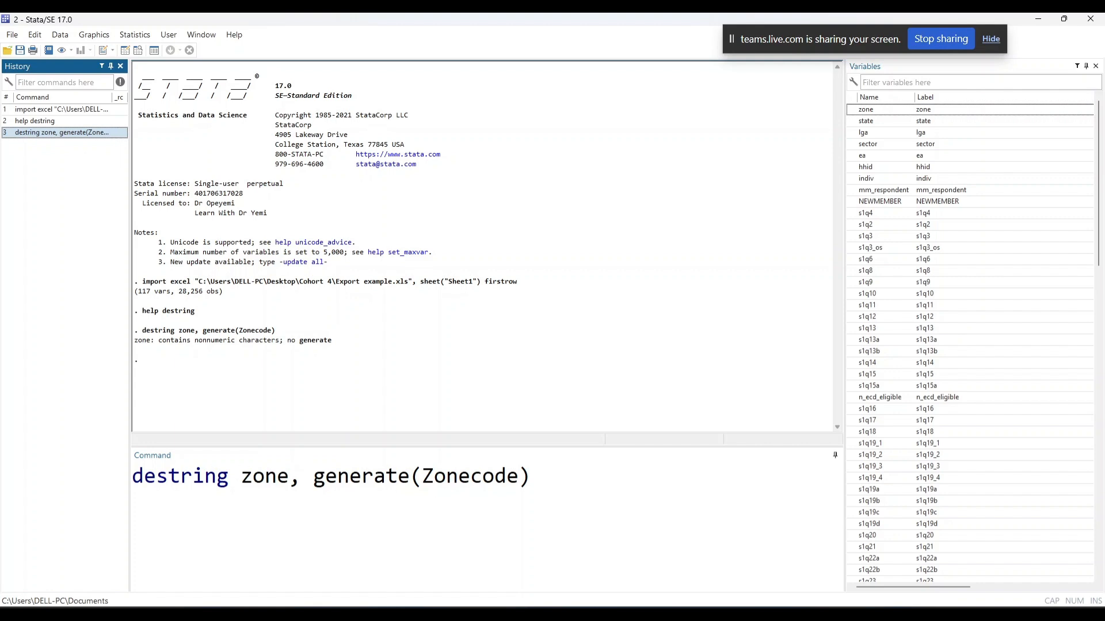
left_click(59, 35)
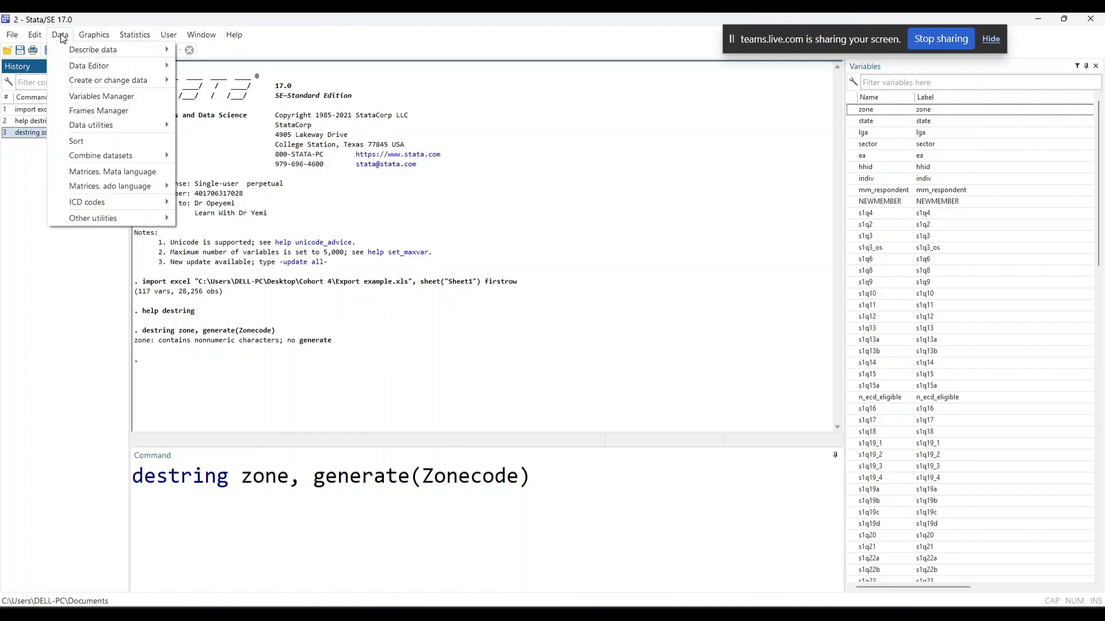
mouse_move(144, 66)
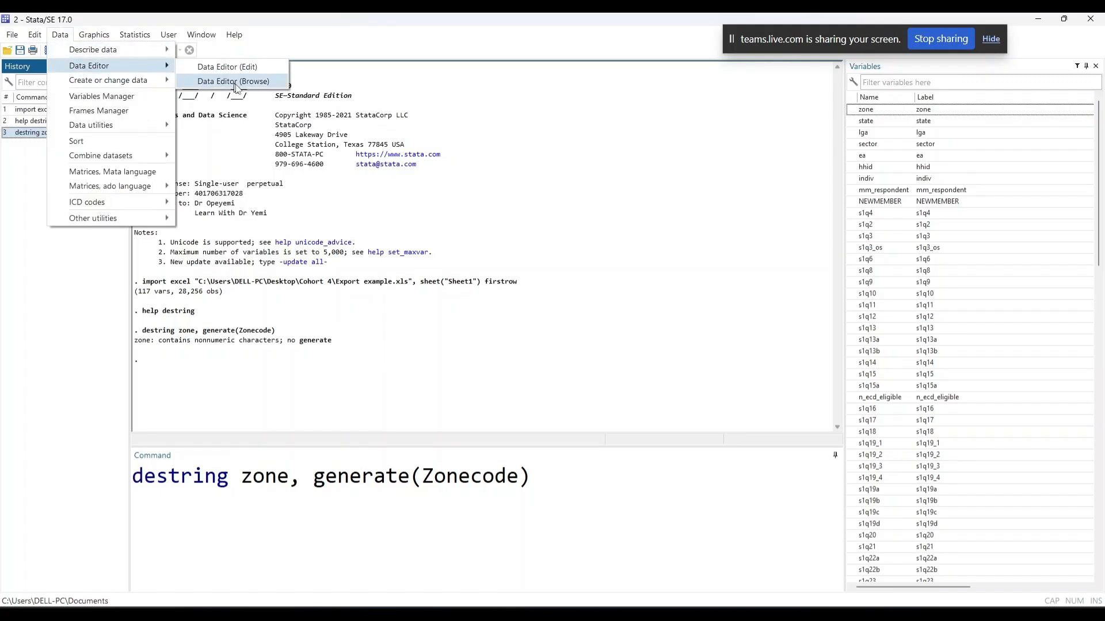
left_click(233, 81)
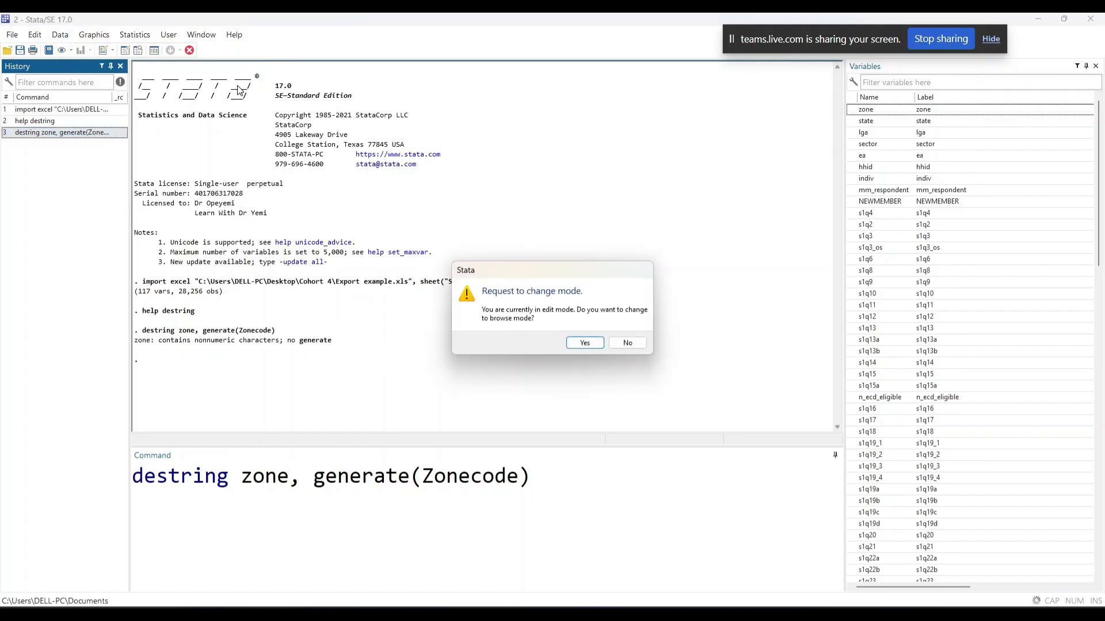
left_click(584, 343)
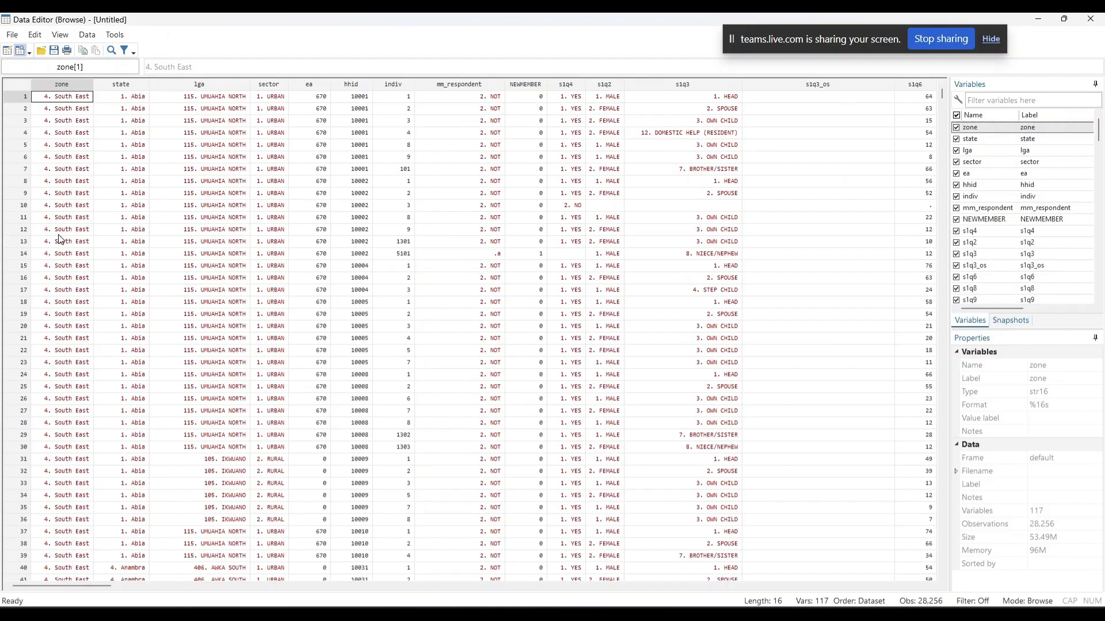
left_click(1039, 20)
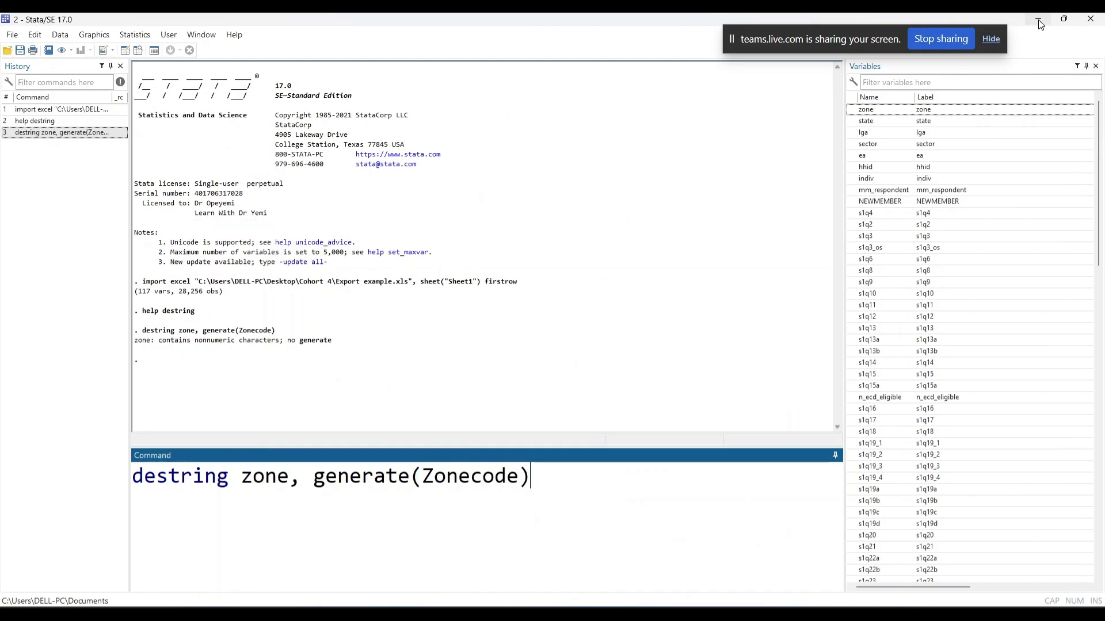
key("Return")
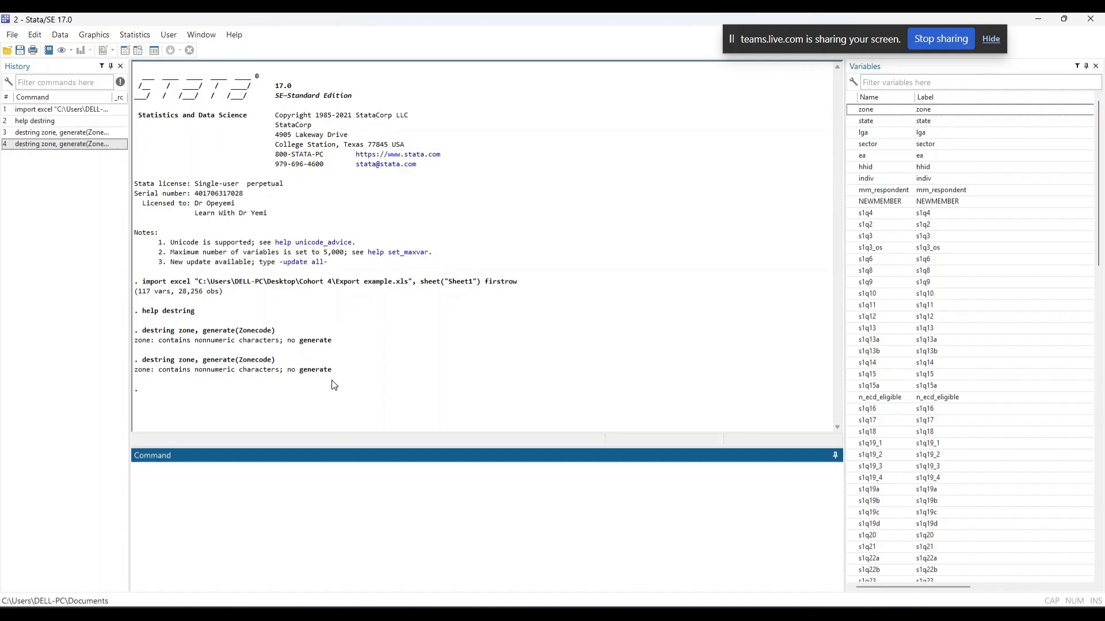
Step: Reopen the string-to-numeric conversion dialog and try to convert zone in place, replacing the original strings
left_click(60, 35)
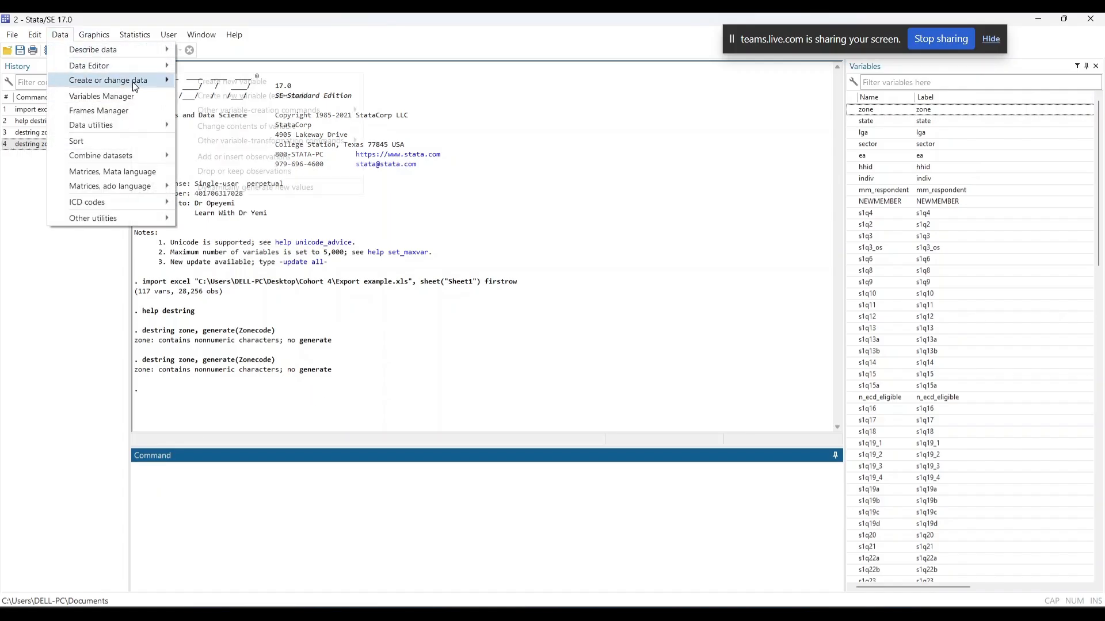
mouse_move(136, 87)
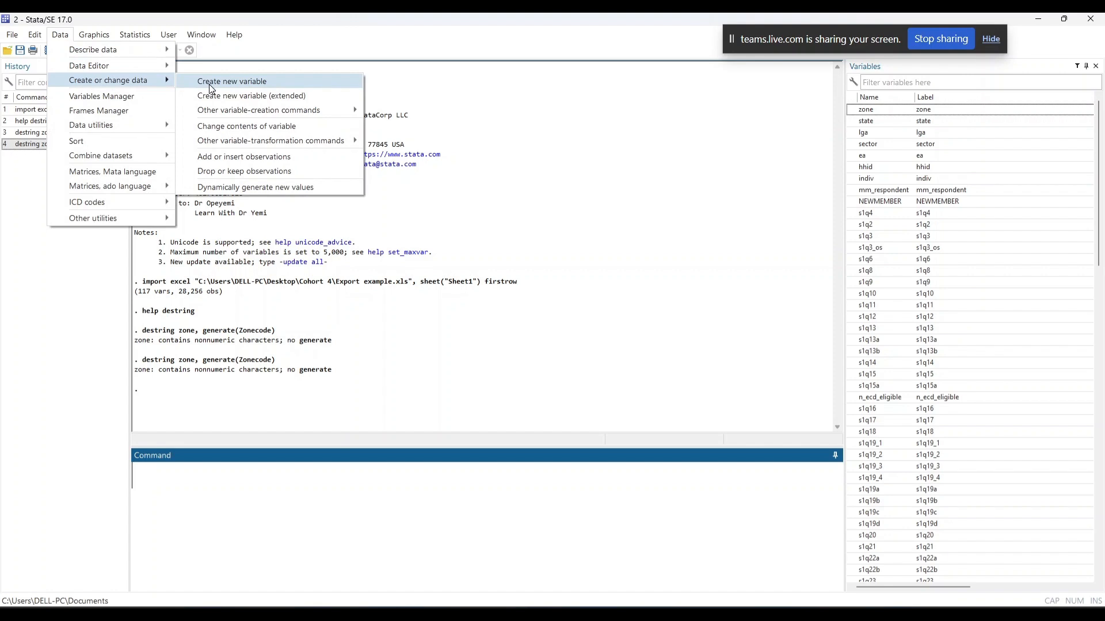
mouse_move(321, 141)
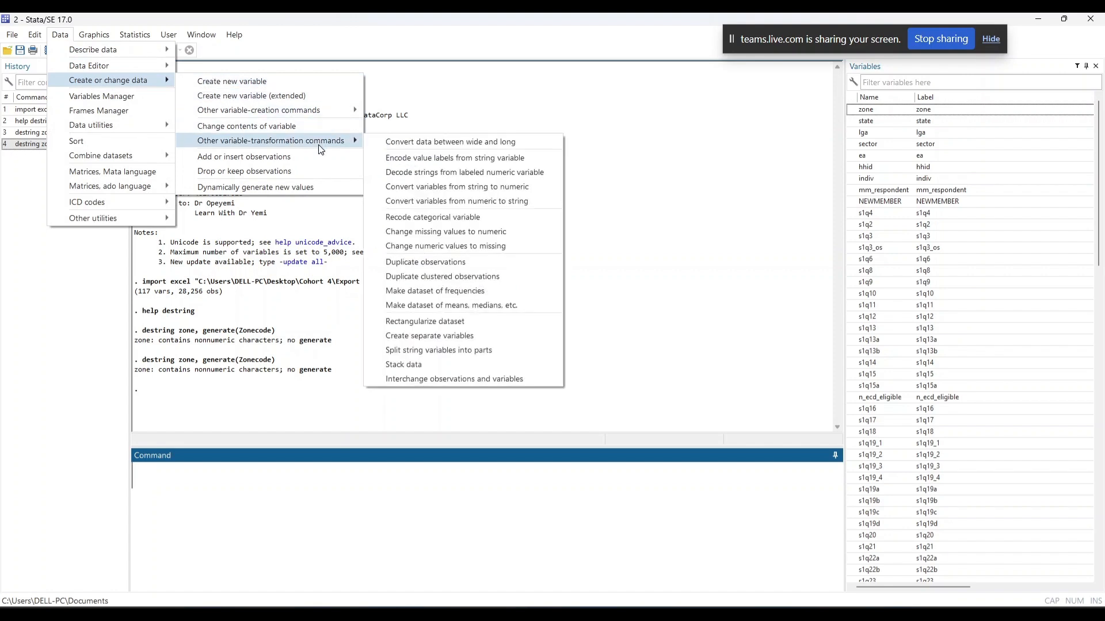
left_click(493, 187)
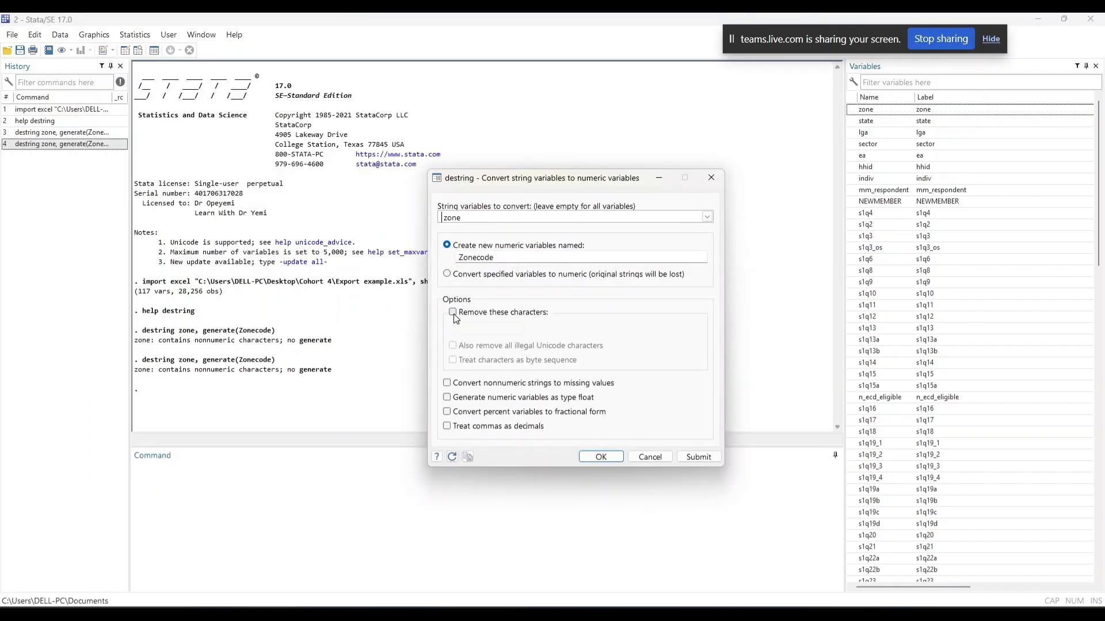
left_click(466, 271)
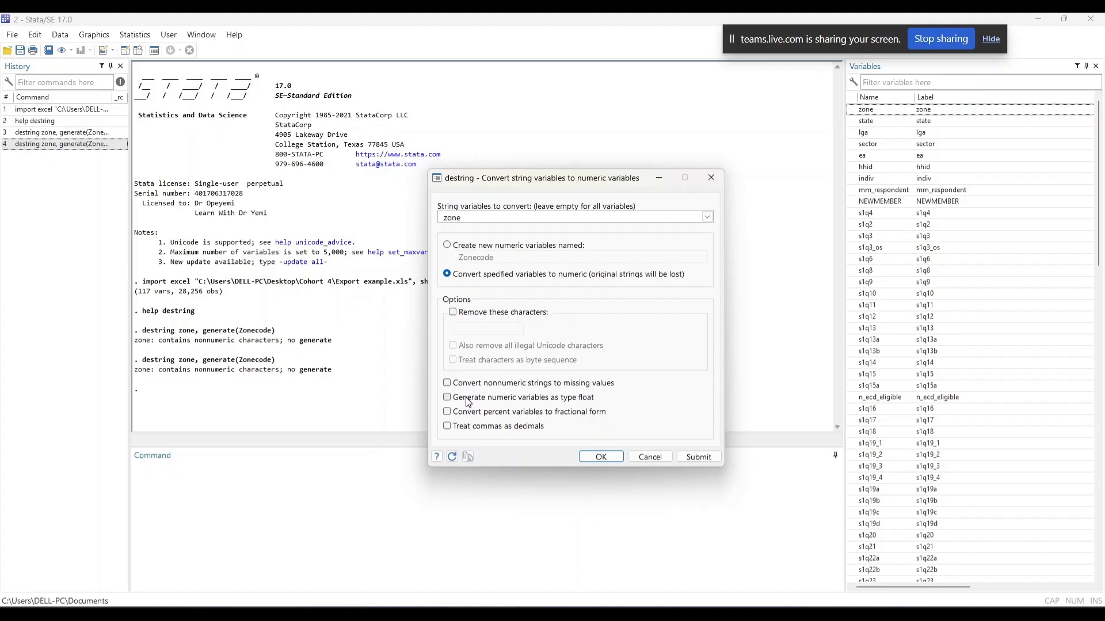
left_click(602, 457)
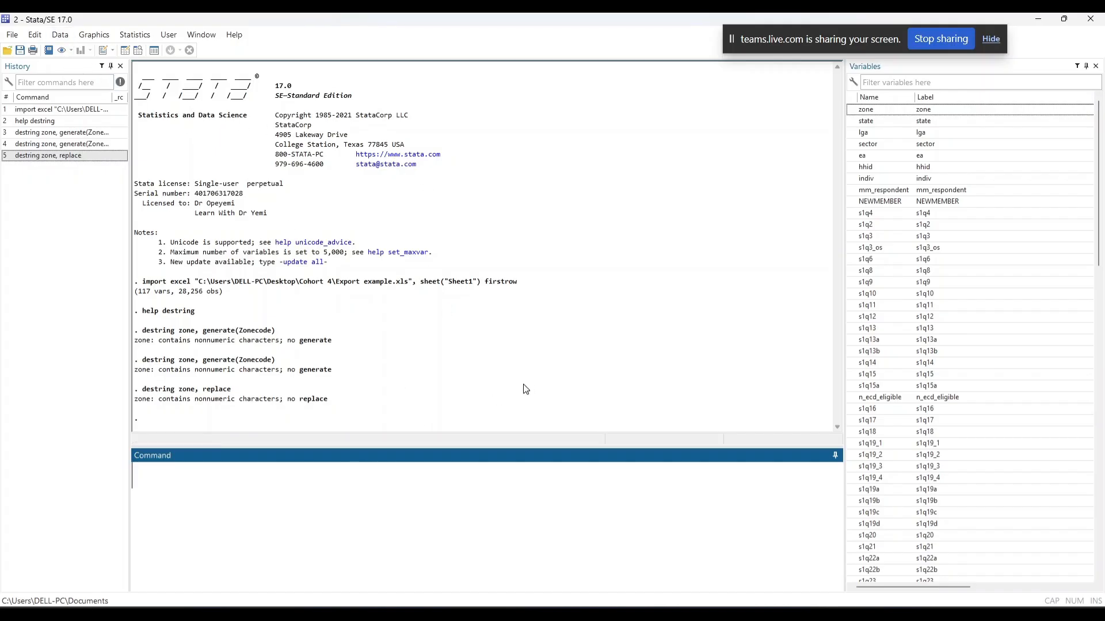
Step: Check the Teams meeting window and review the zone values in the Data Editor's browse view, minimizing both windows
left_click(424, 566)
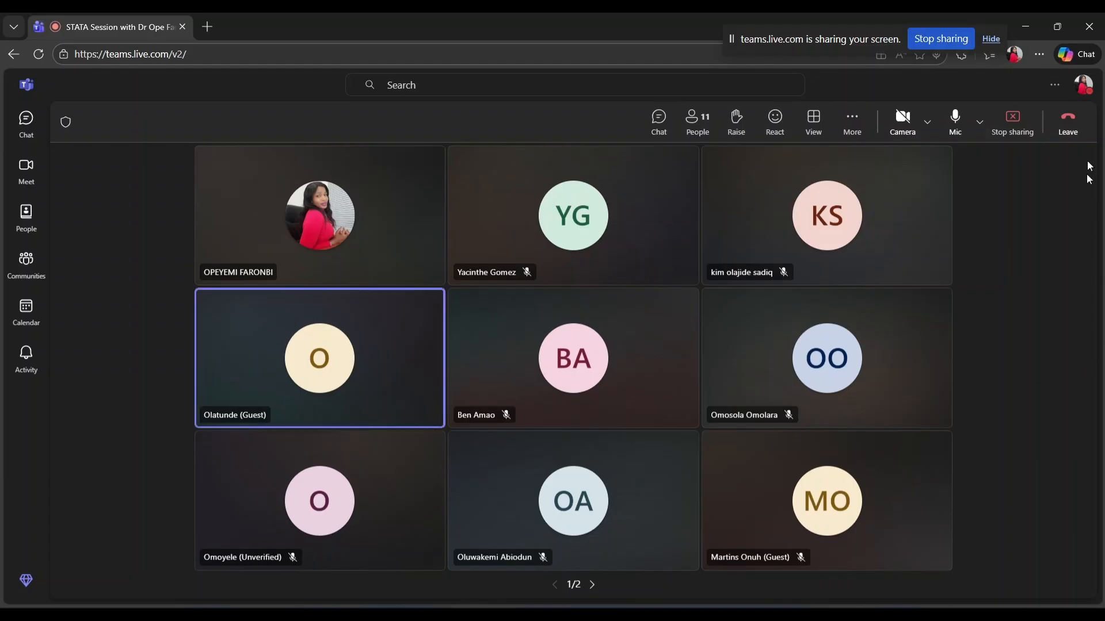
left_click(1026, 25)
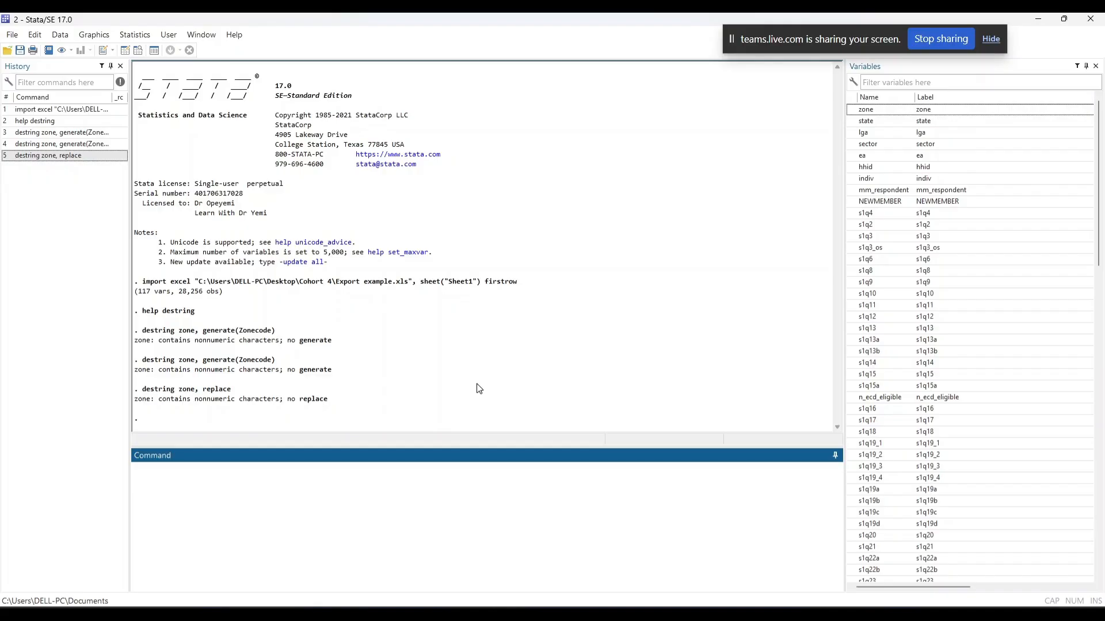
key("alt+Tab")
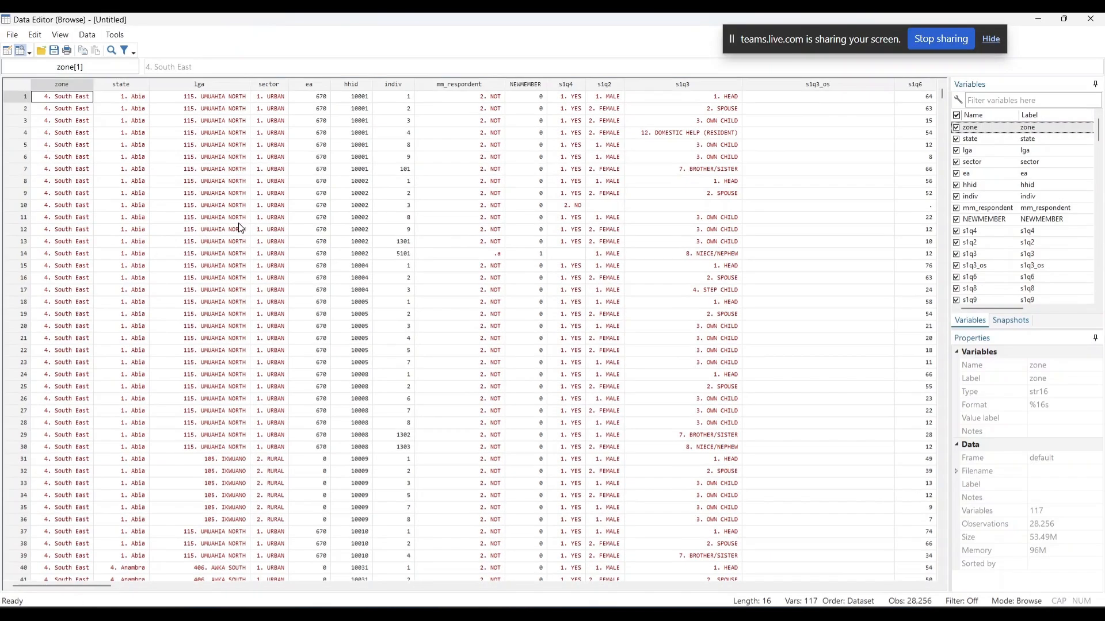
scroll(241, 228, "down", 6)
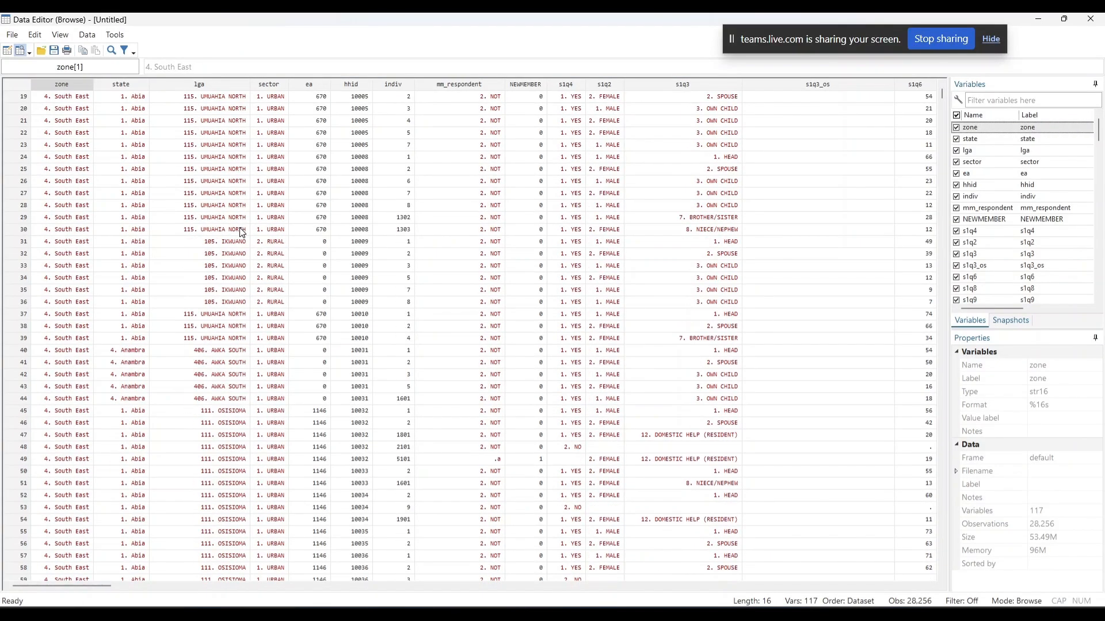
scroll(241, 231, "up", 6)
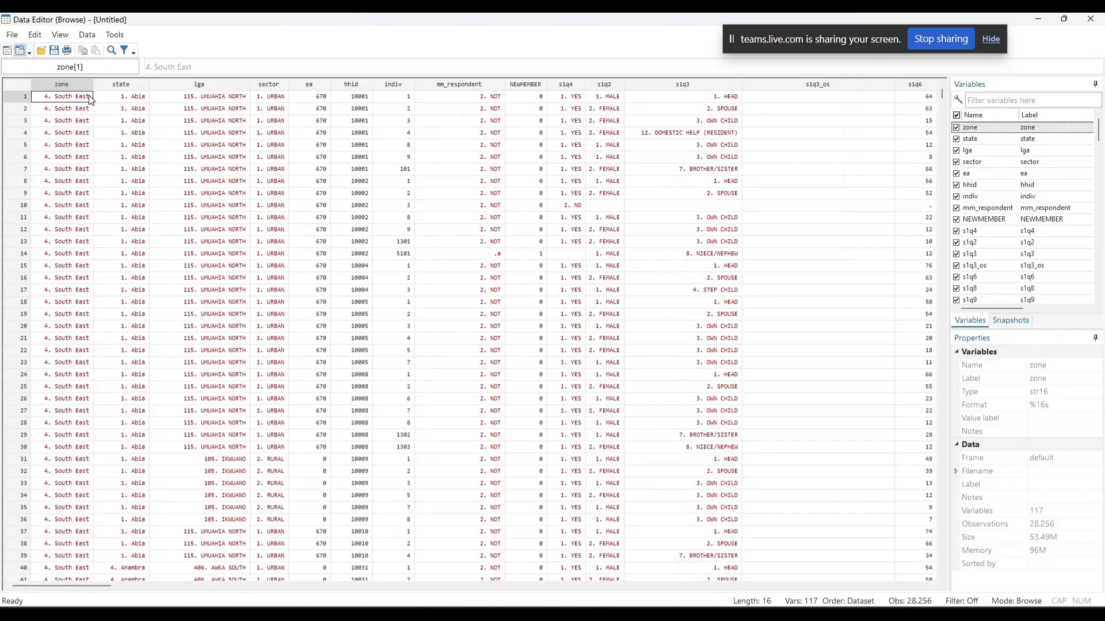
left_click(1038, 21)
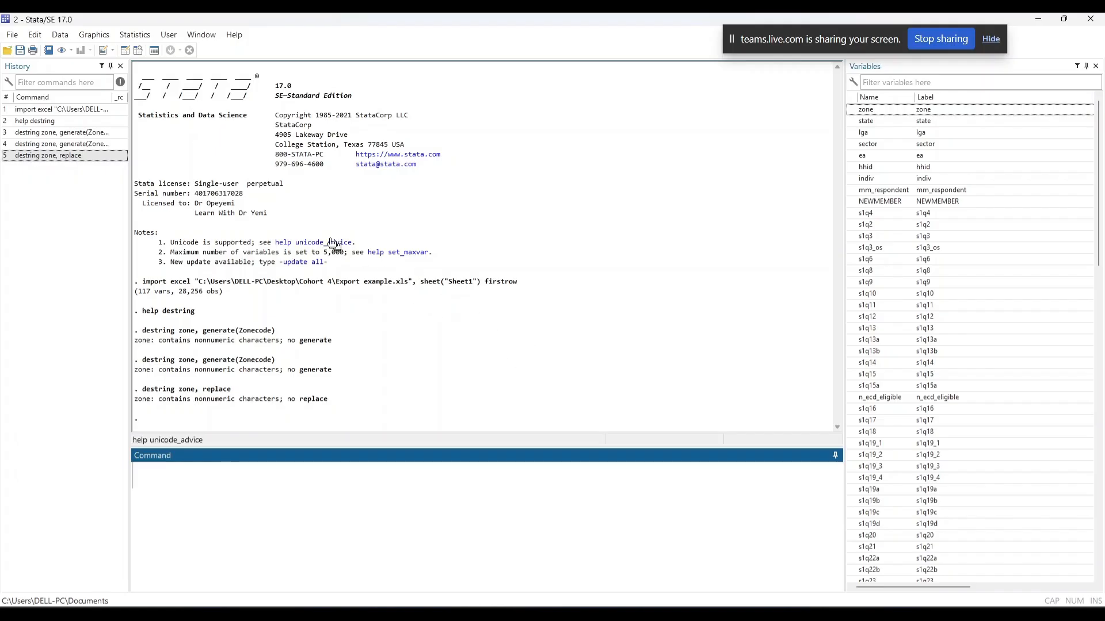
Step: Open the Save dialog for storing the imported dataset as a Stata data file in the Cohort 4 folder
left_click(8, 35)
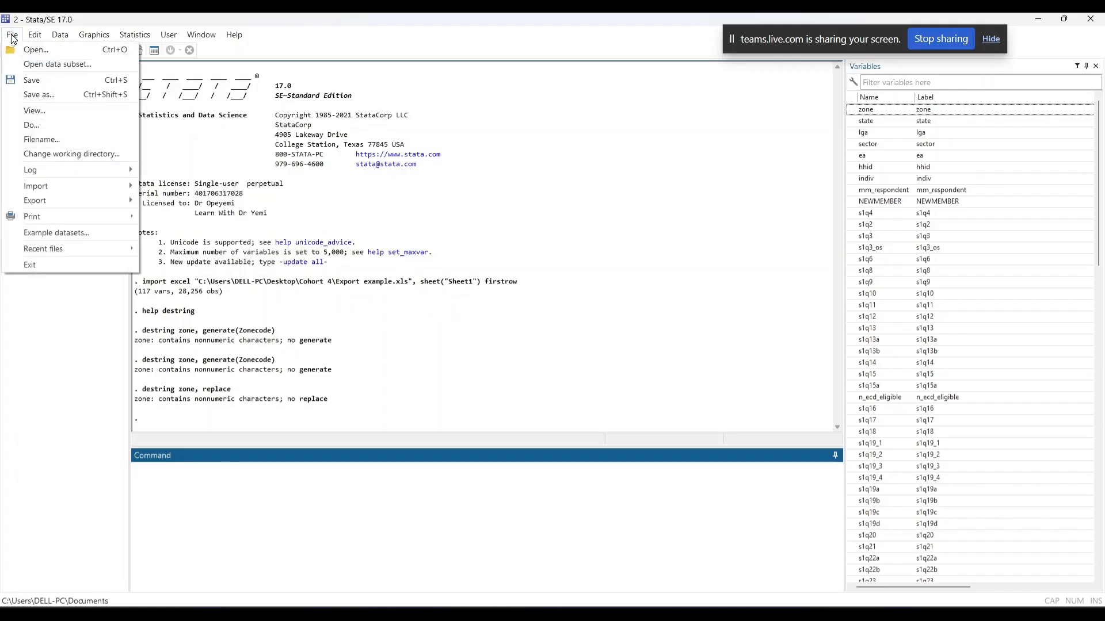
left_click(39, 82)
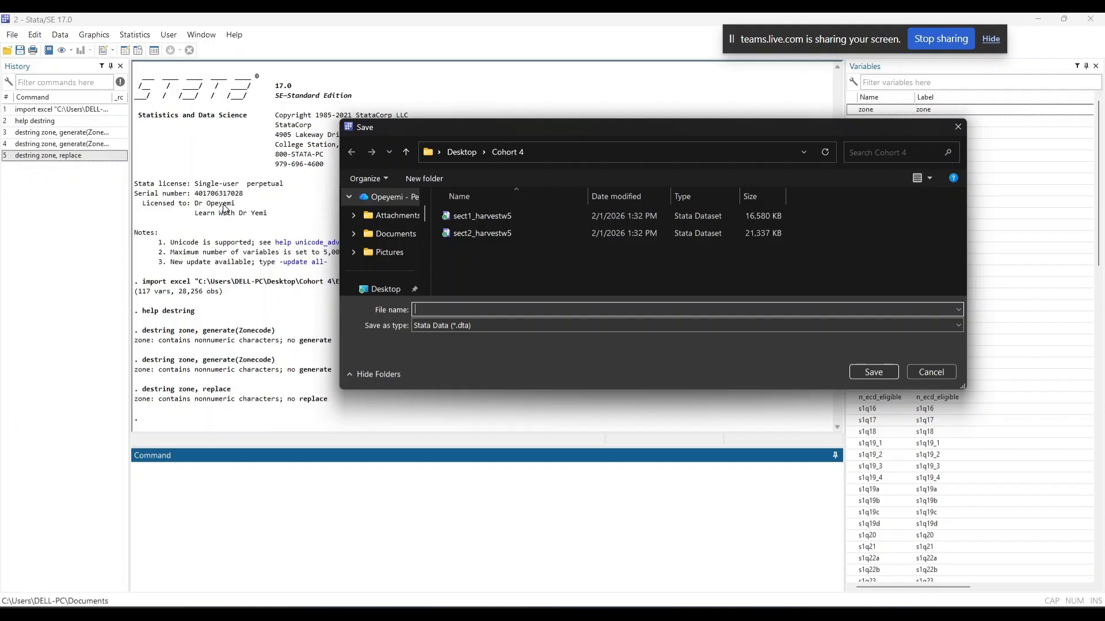
Step: Save the dataset in the Cohort 4 folder as Stata data named Import Example
type("E")
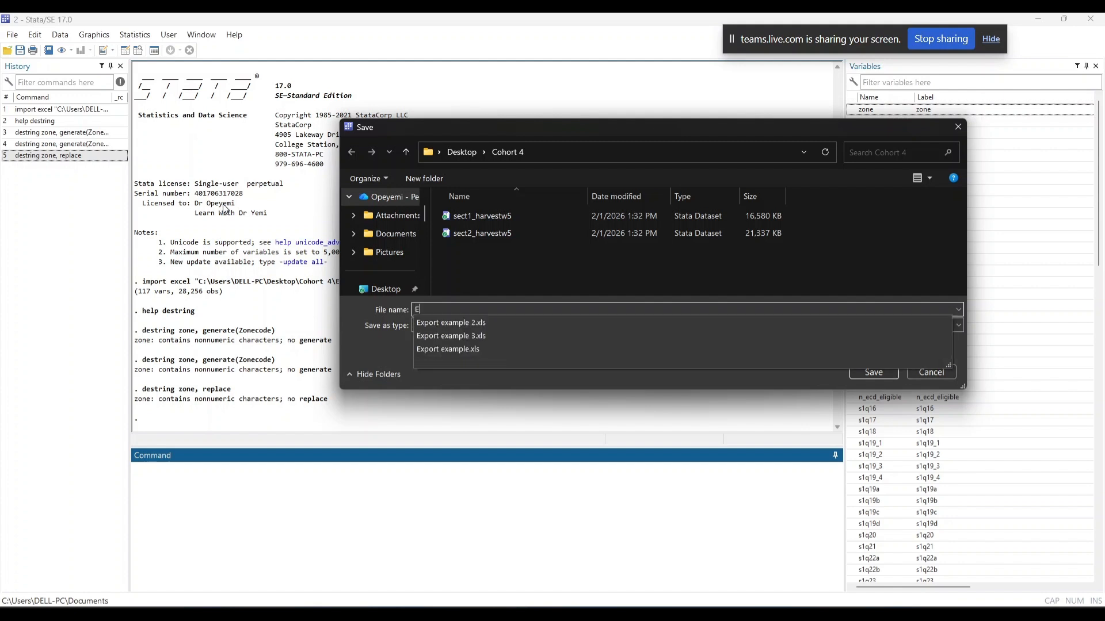
type("xamp")
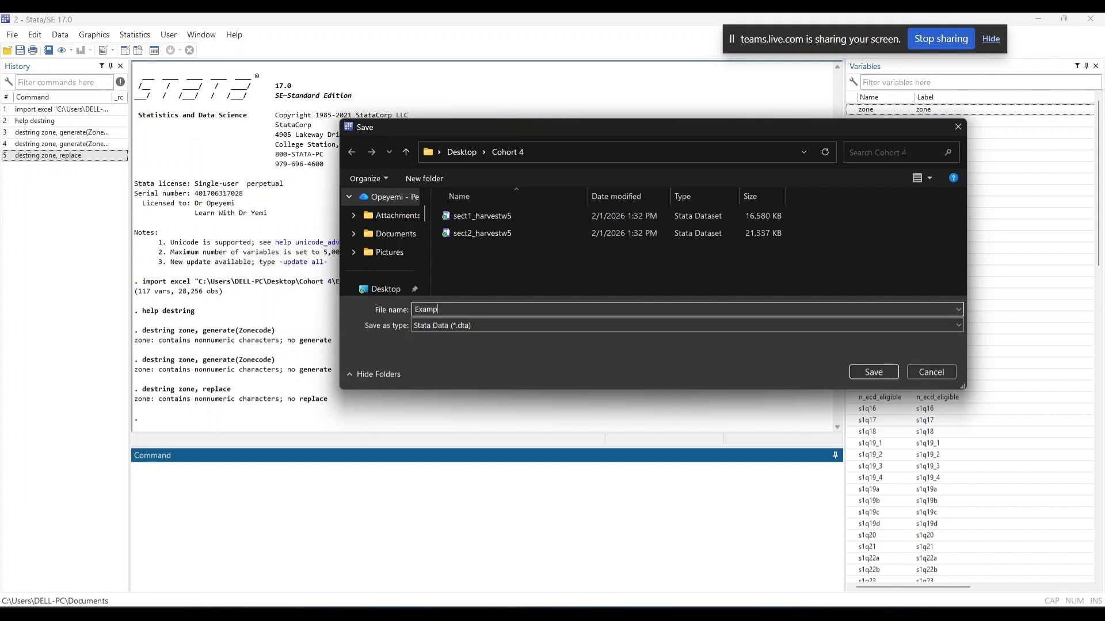
type("leE")
key("BackSpace")
type("Import example")
key("BackSpace")
key("BackSpace")
key("BackSpace")
key("BackSpace")
key("BackSpace")
key("BackSpace")
key("BackSpace")
left_click(887, 375)
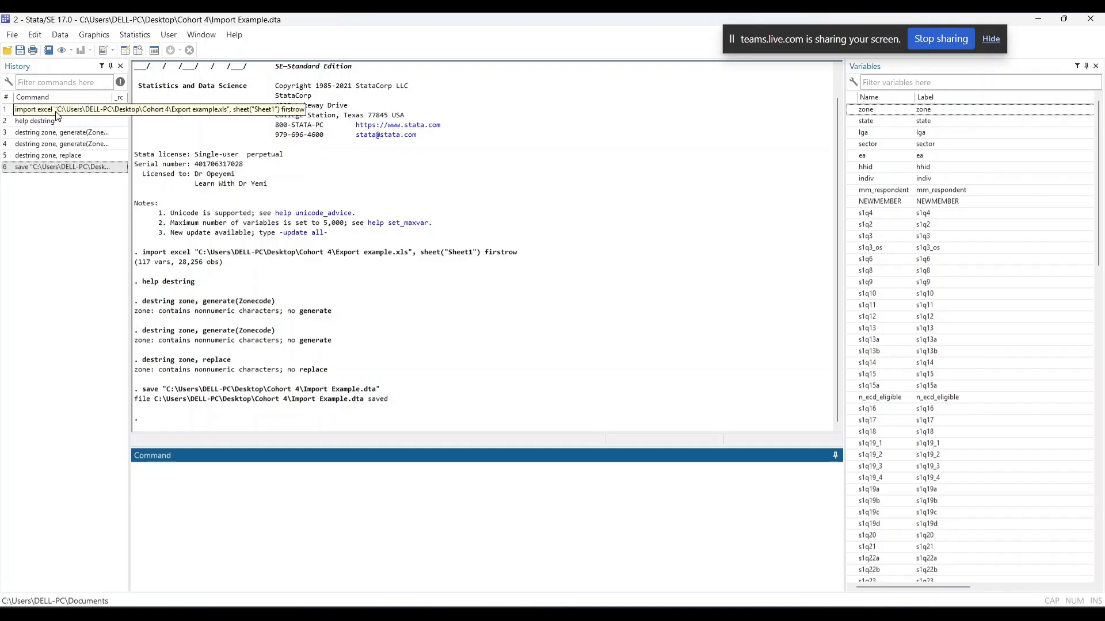
Step: Widen the History pane to show full commands and delete the "help destring" entry from it
left_click_drag(129, 160, 398, 161)
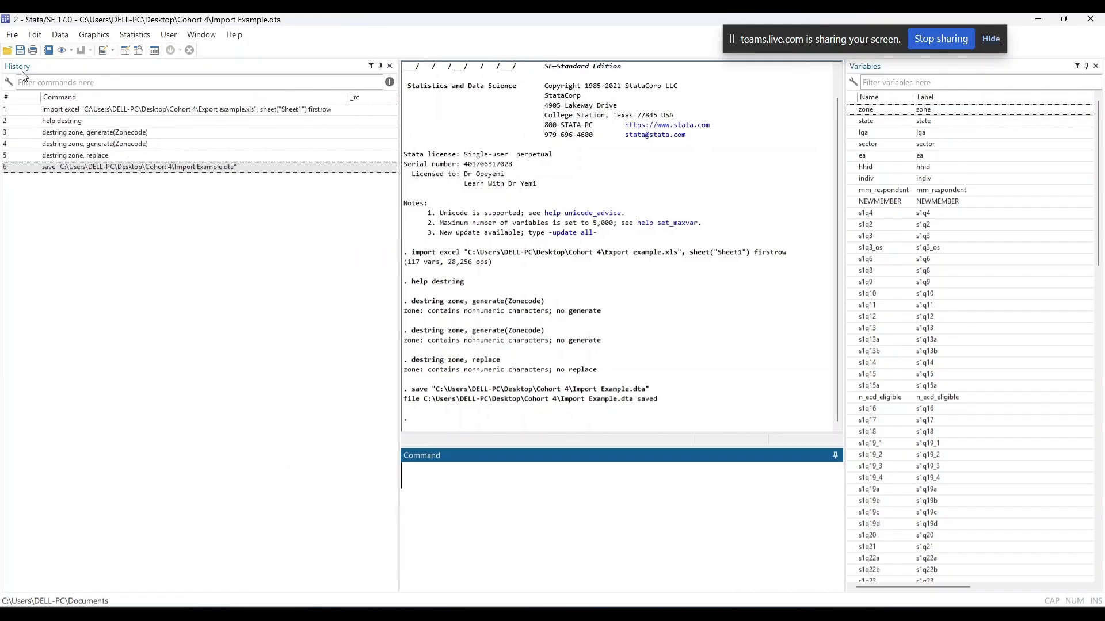
left_click(91, 110)
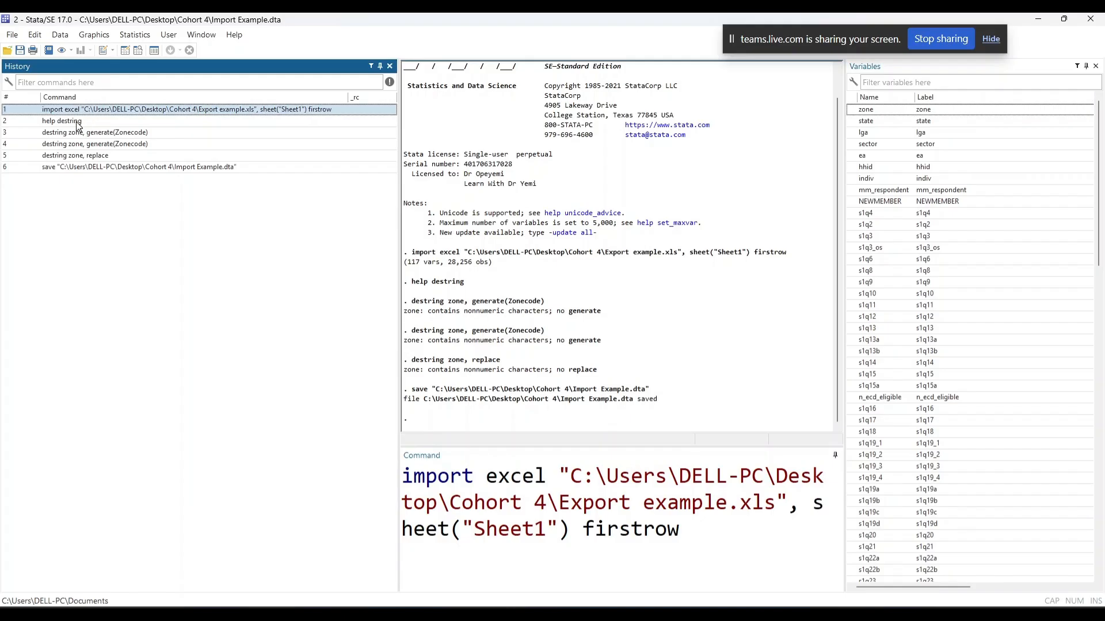
left_click(79, 122)
right_click(79, 122)
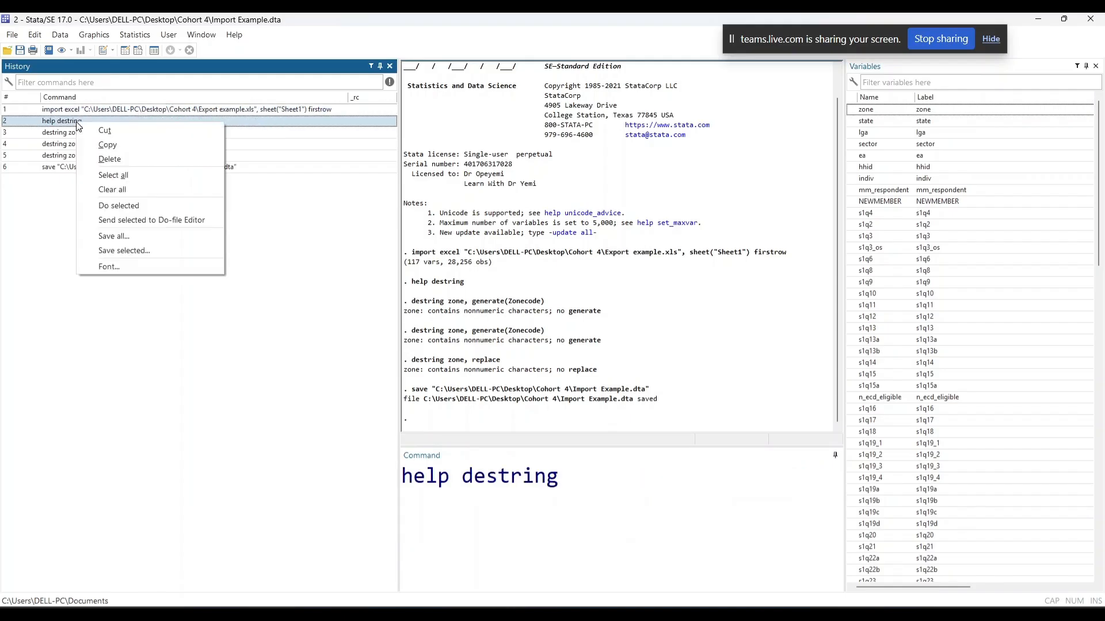
left_click(114, 160)
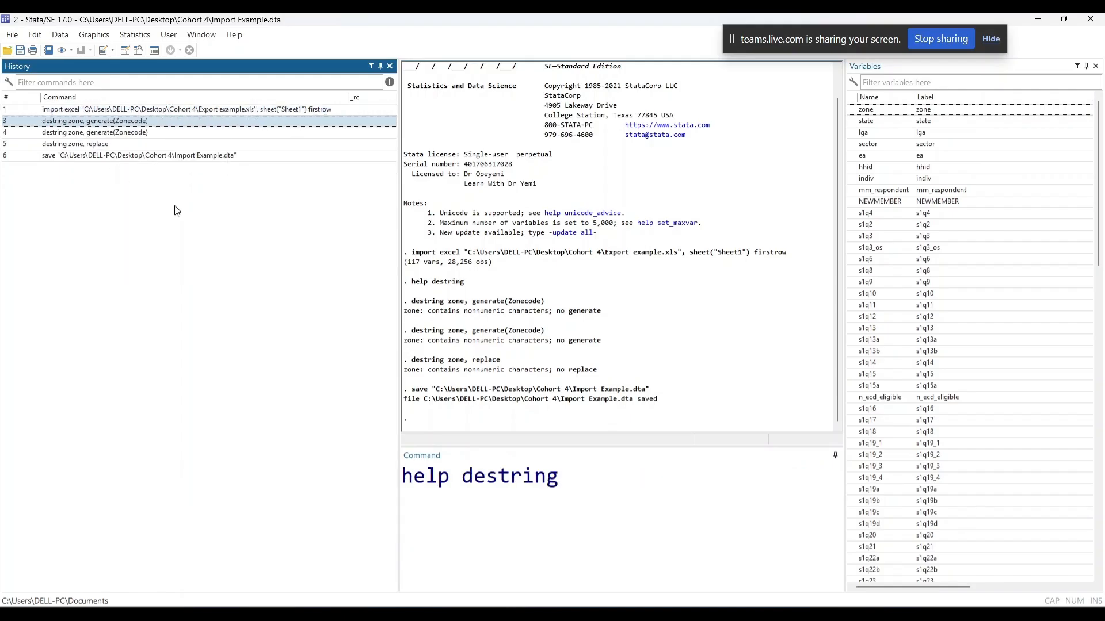
Step: Delete the first "destring zone, generate(Zonecode)" entry from the command history and narrow the History pane again
right_click(142, 124)
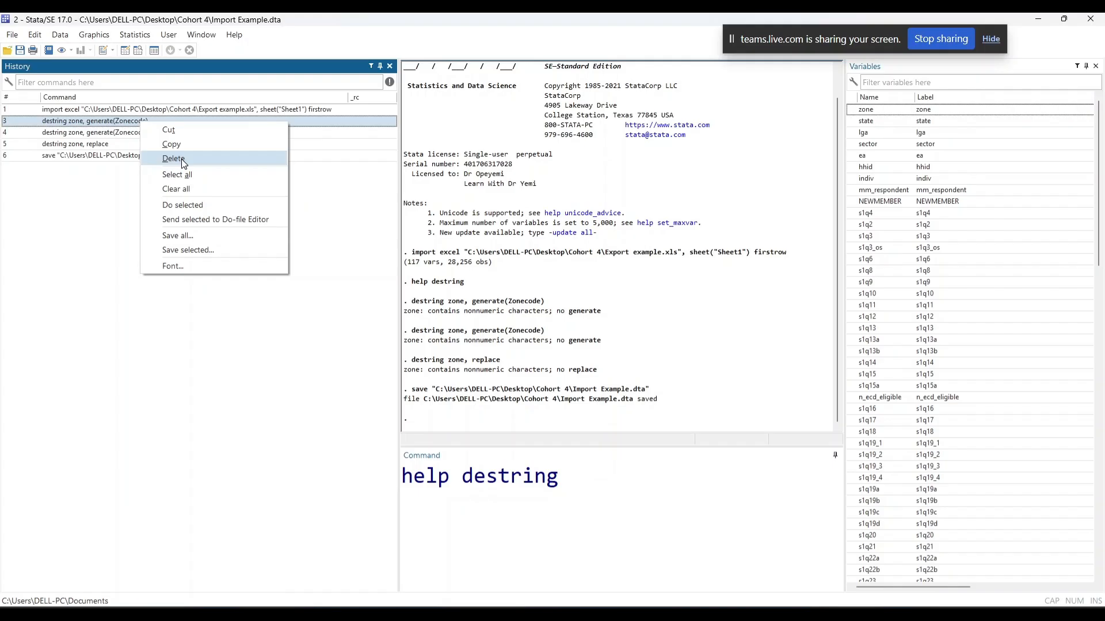
left_click(75, 196)
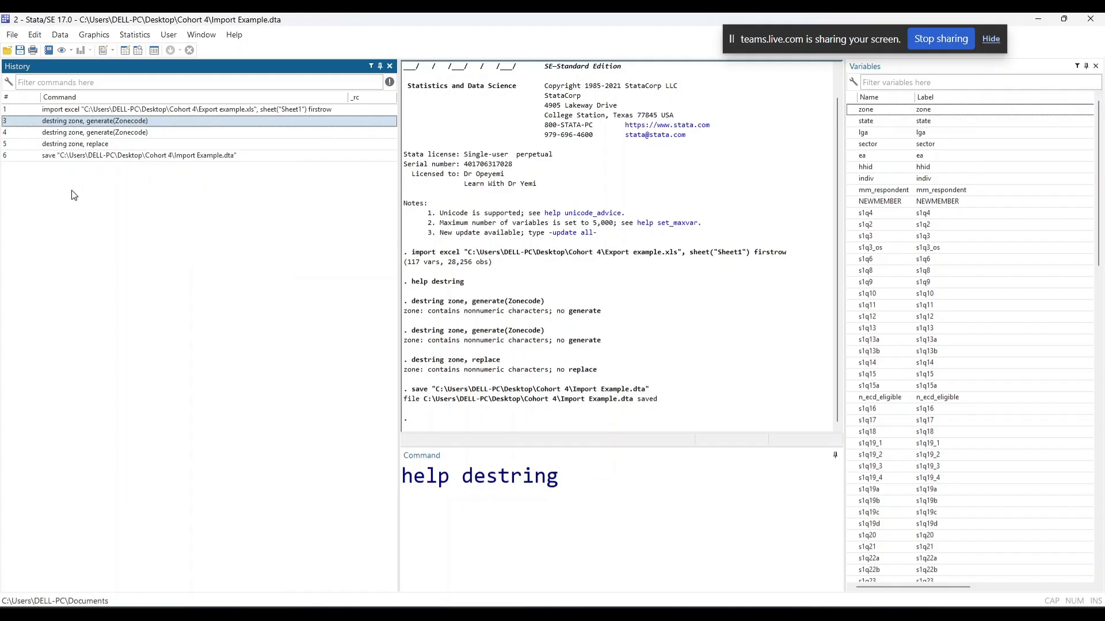
right_click(155, 124)
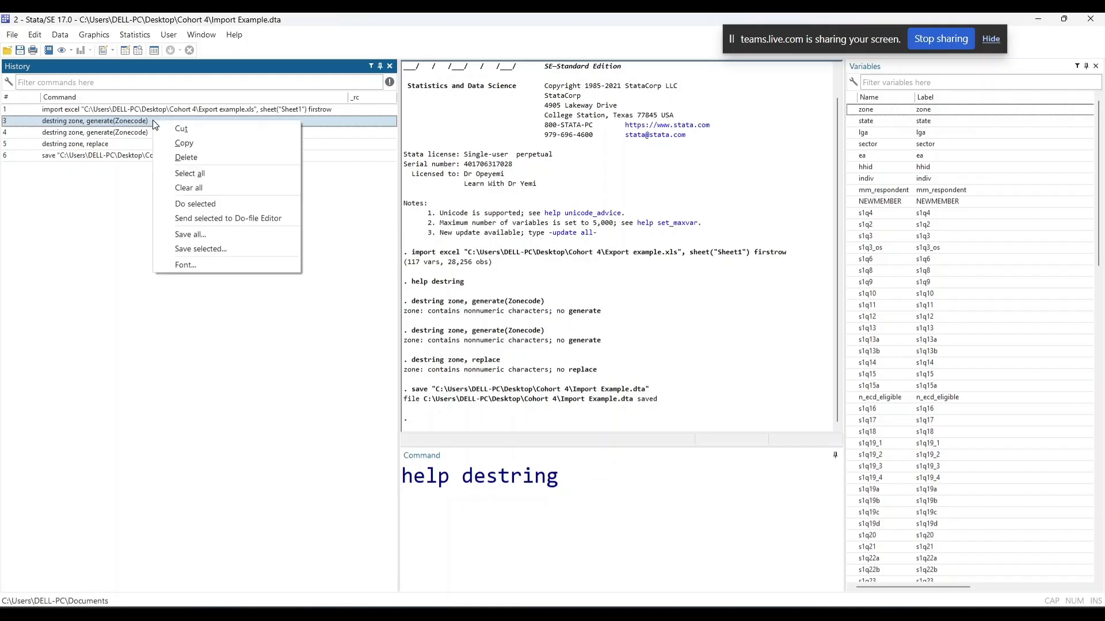
left_click(208, 162)
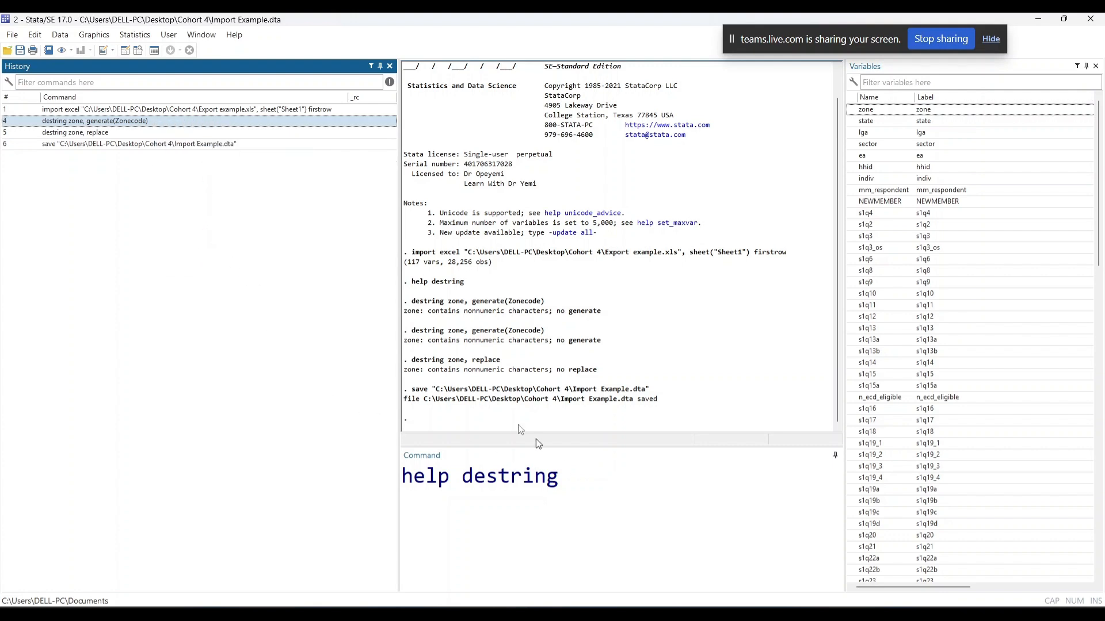
left_click_drag(399, 310, 160, 313)
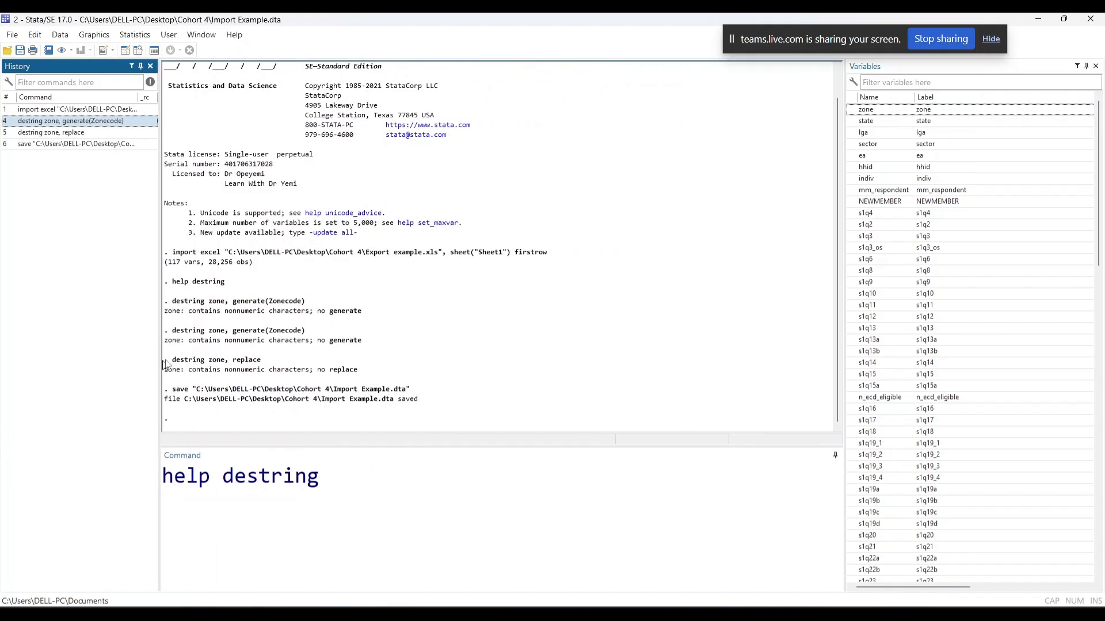
Step: Close the open Stata windows and reopen the Import Example dataset from the Cohort 4 desktop folder
left_click(1092, 19)
left_click(1093, 20)
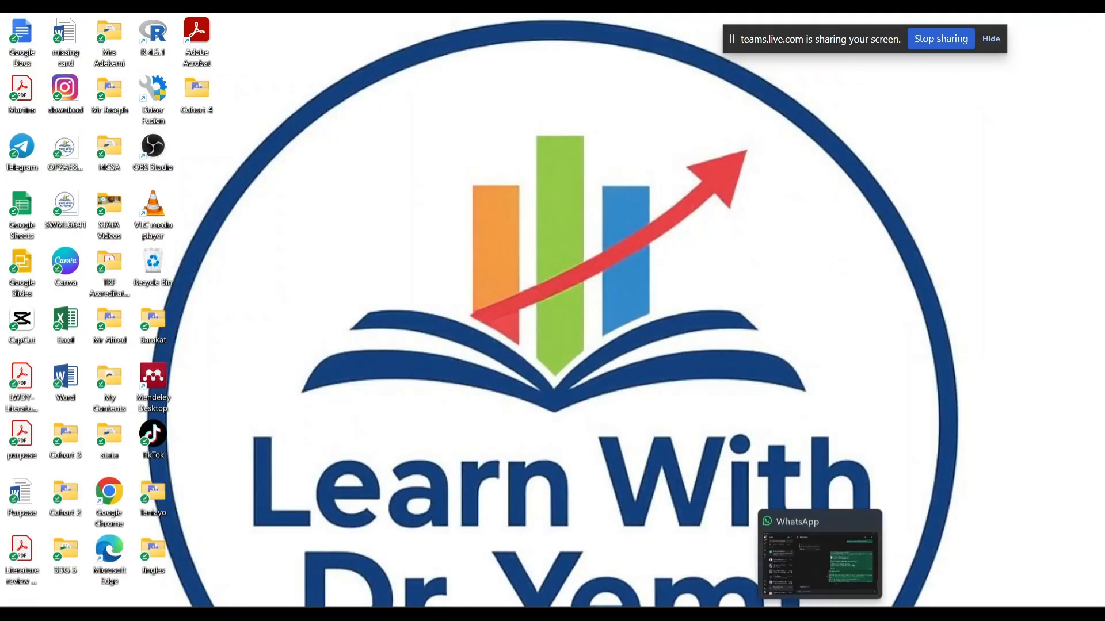
double_click(208, 85)
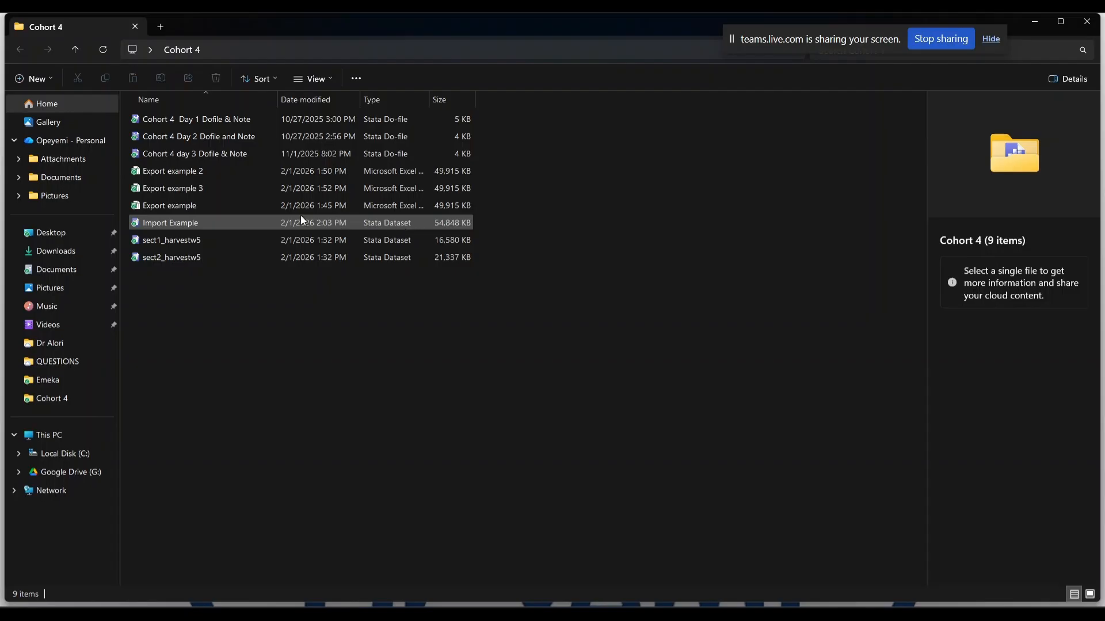
double_click(257, 226)
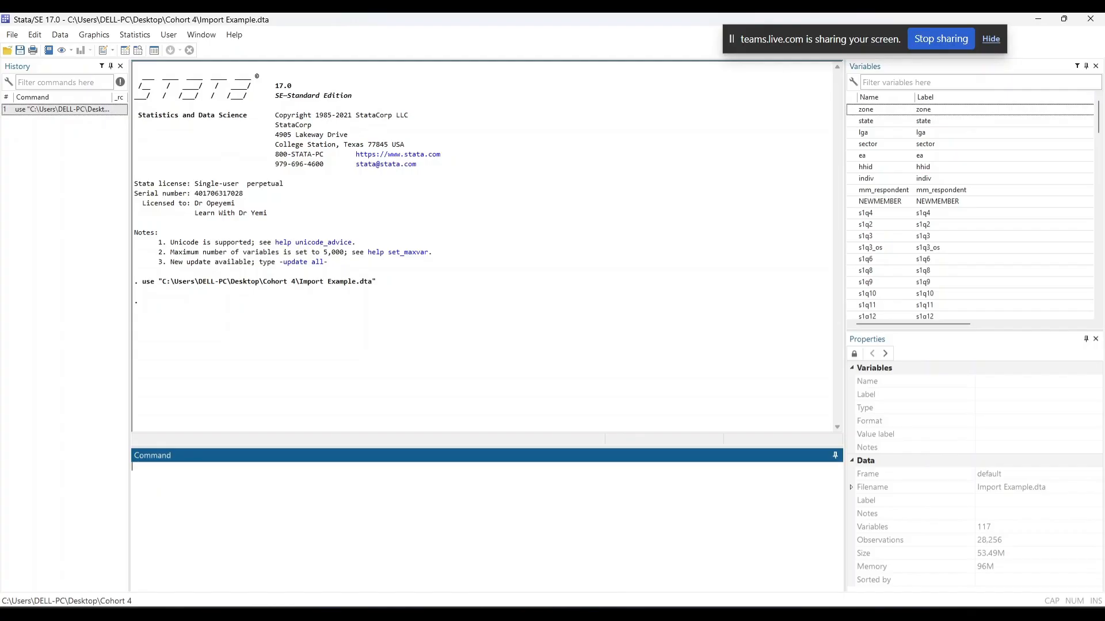
Step: Open the Cohort 4 Day 1 Dofile & Note do-file with enlarged text and review its notes on the describe command
left_click(845, 614)
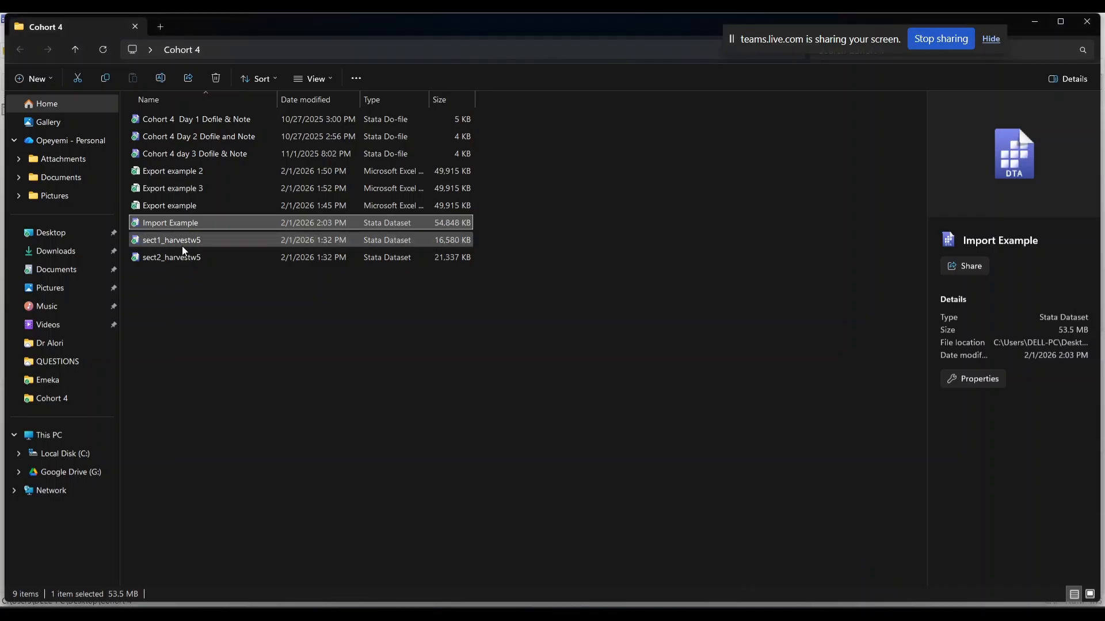
left_click(195, 120)
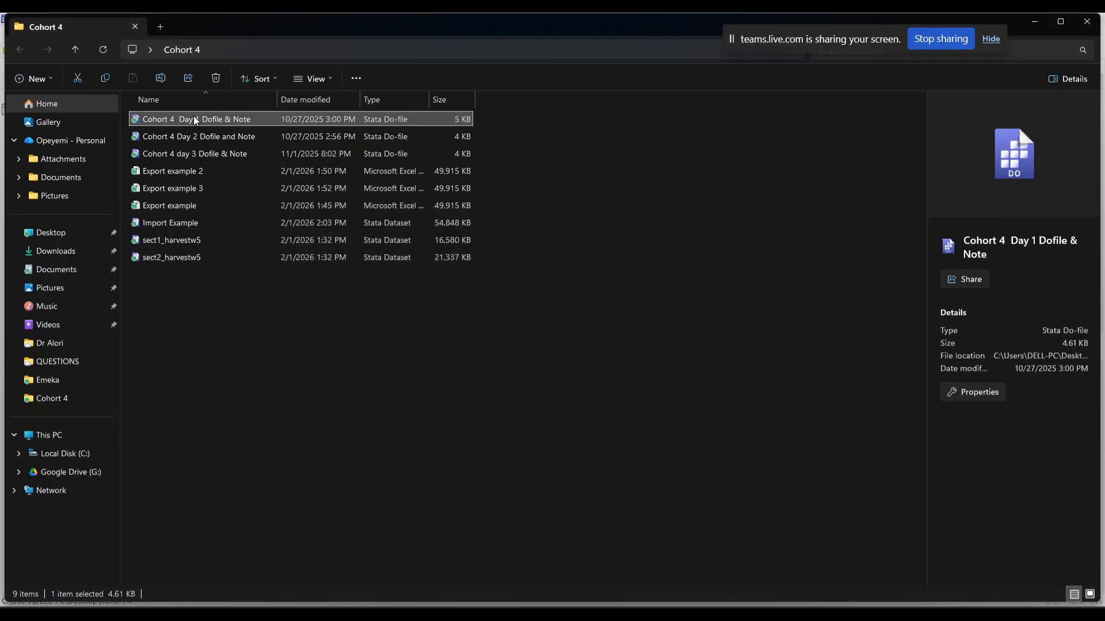
double_click(195, 120)
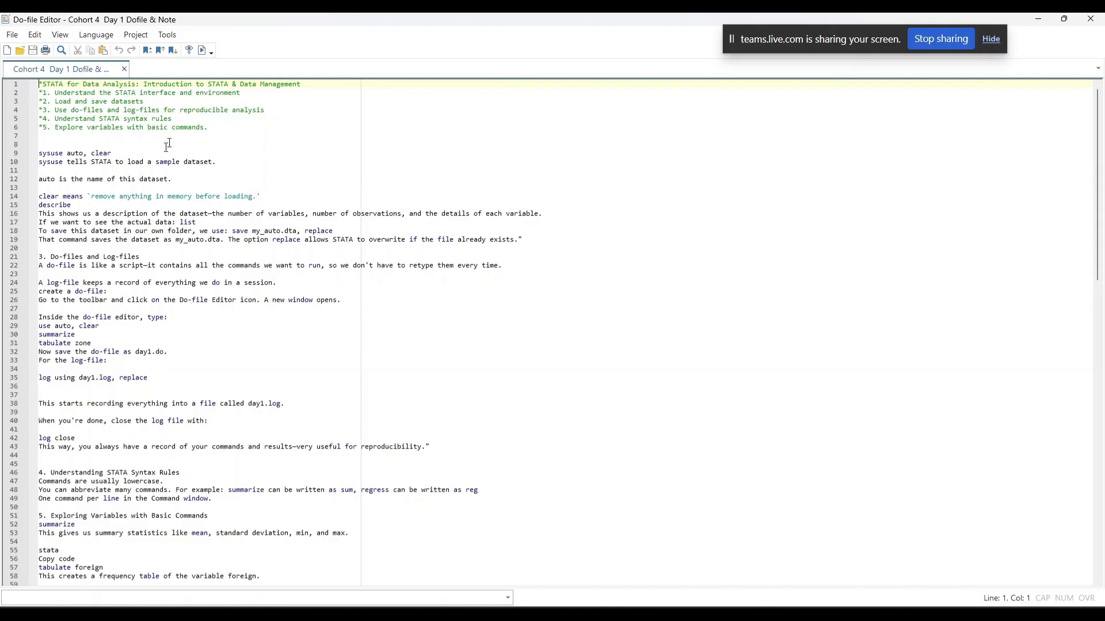
scroll(553, 333, "up", 8, "ctrl")
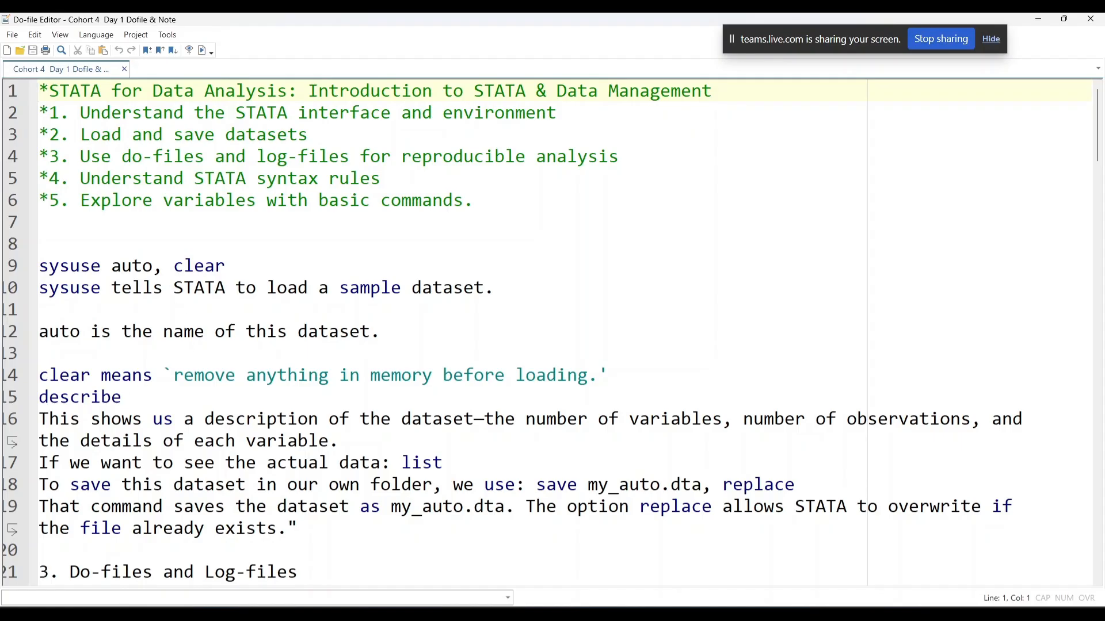
scroll(143, 380, "down", 2)
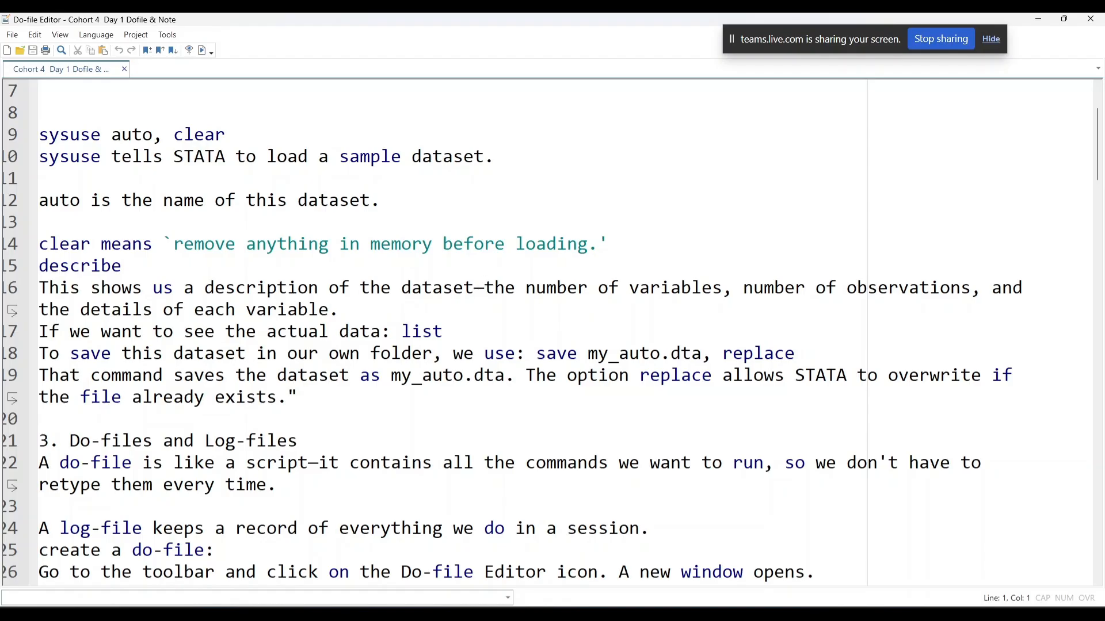
left_click_drag(526, 287, 961, 287)
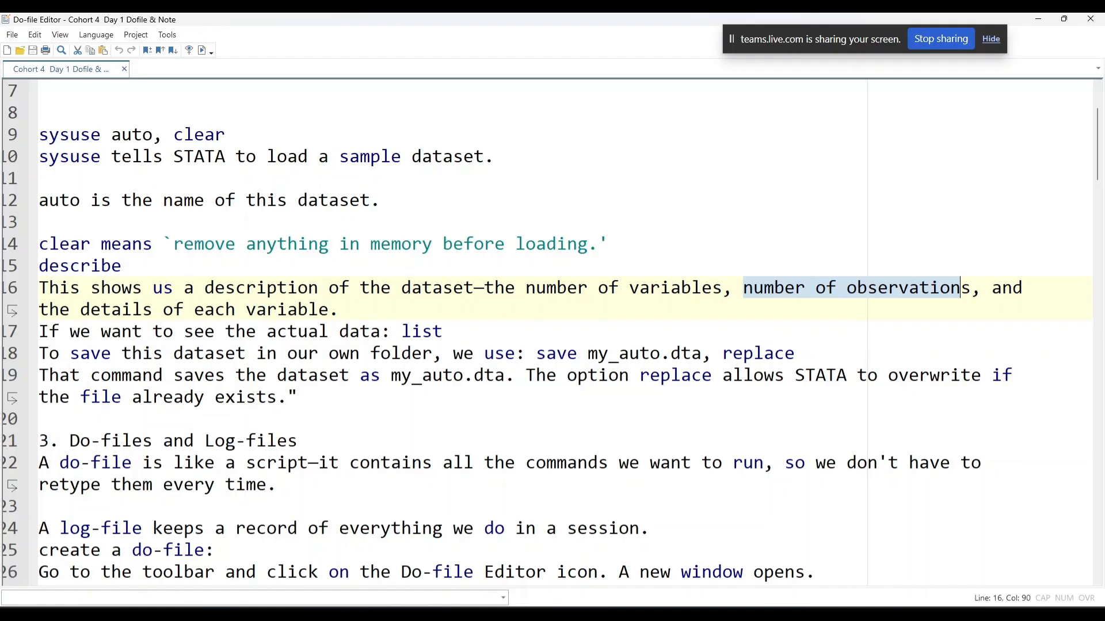
Step: Switch to the empty Stata window and open the sect1_harvestw5 dataset from the Cohort 4 folder
mouse_move(539, 598)
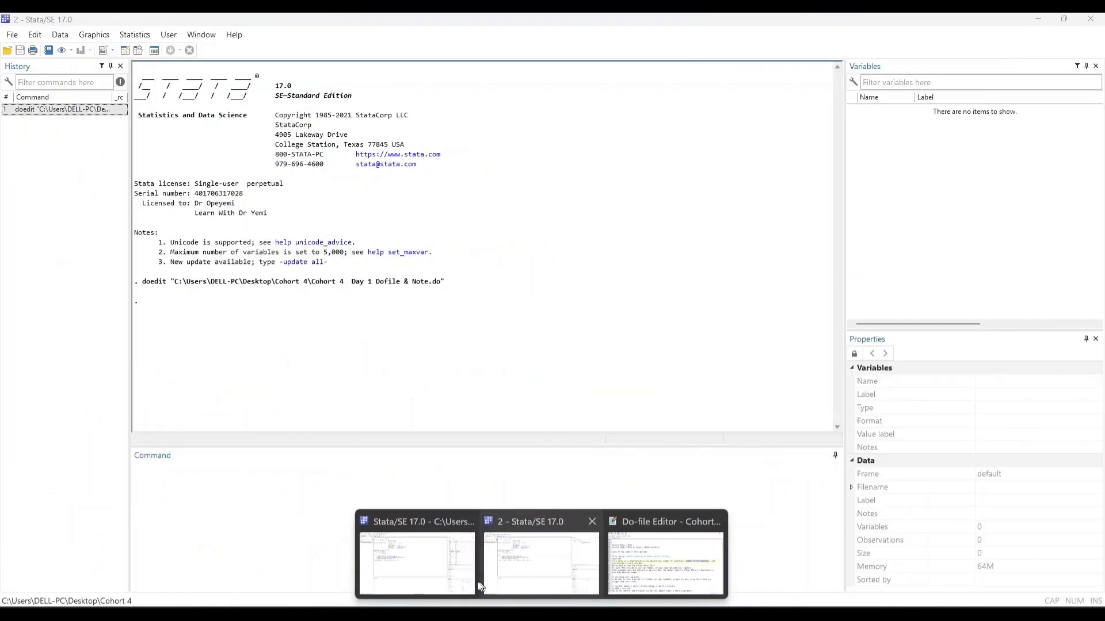
left_click(533, 585)
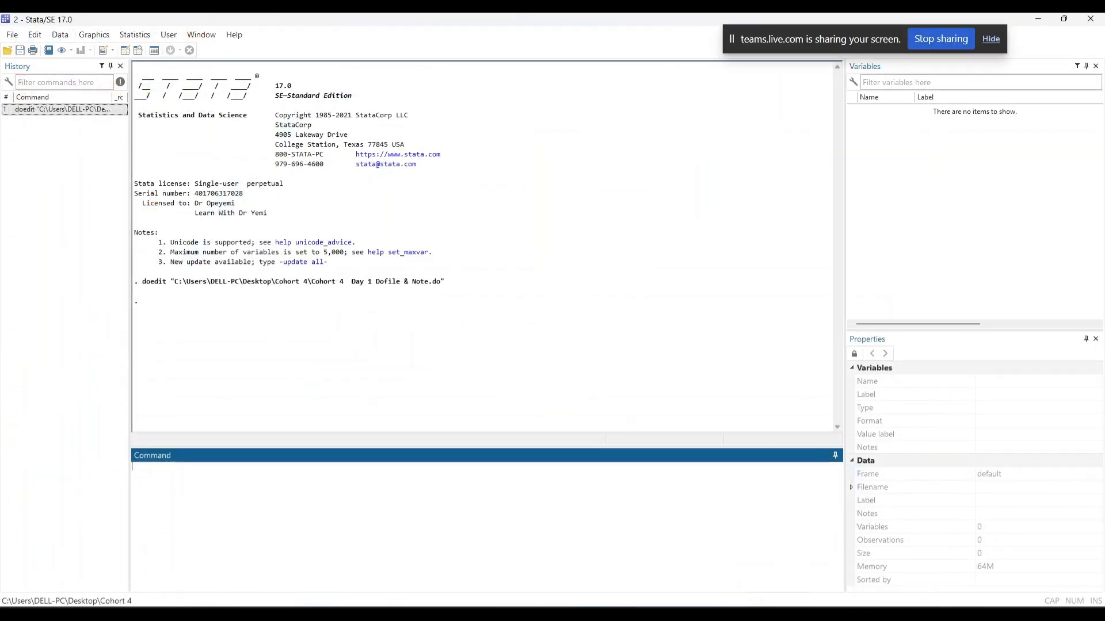
left_click(10, 36)
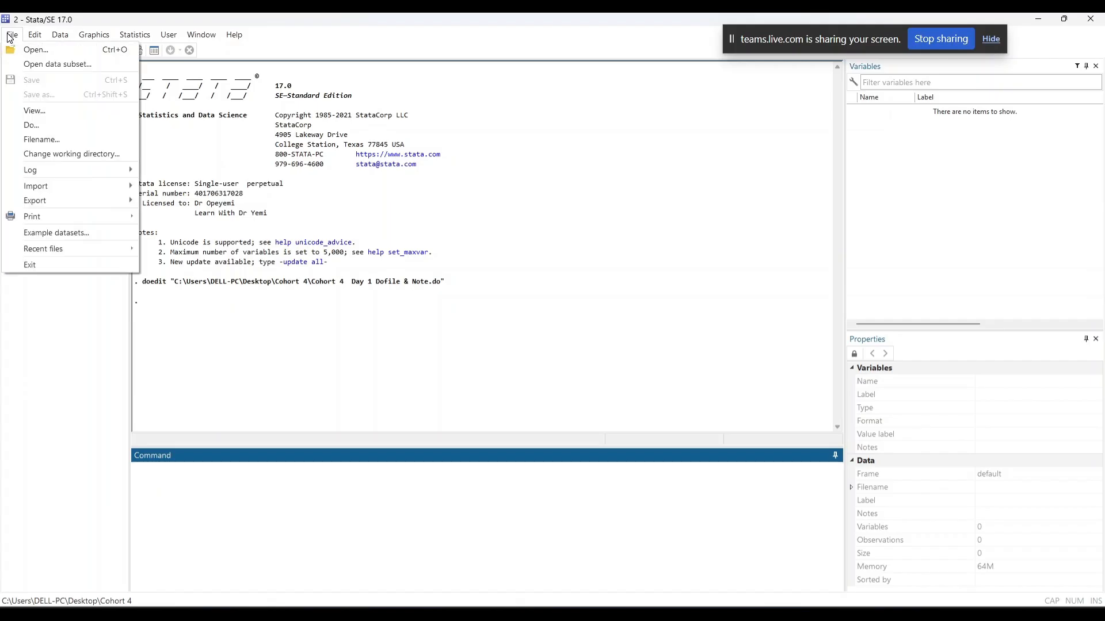
left_click(43, 51)
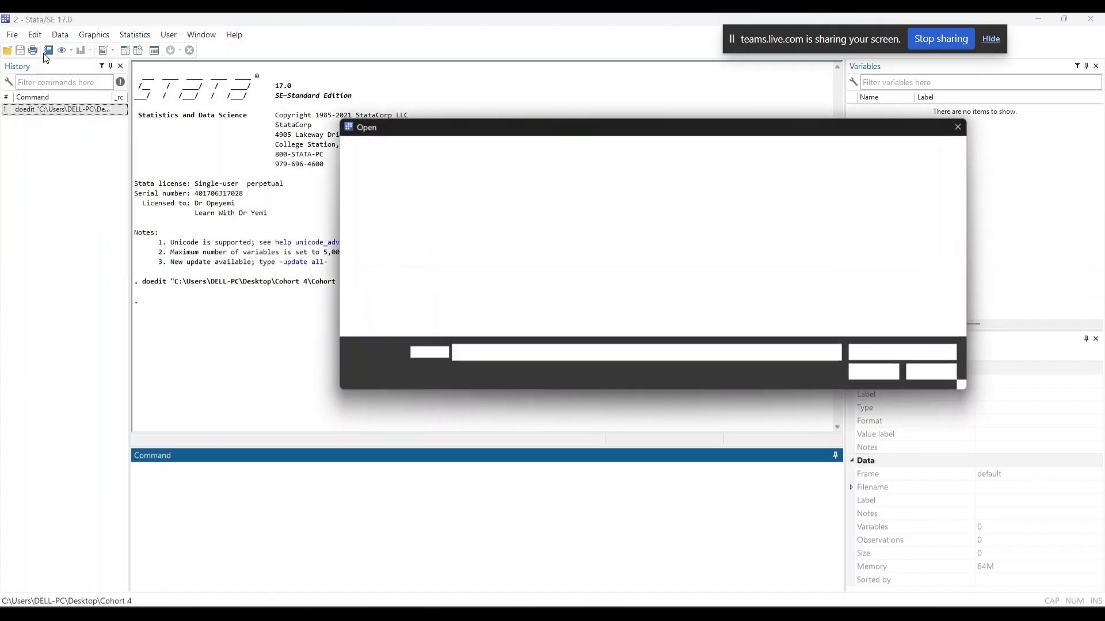
left_click(473, 283)
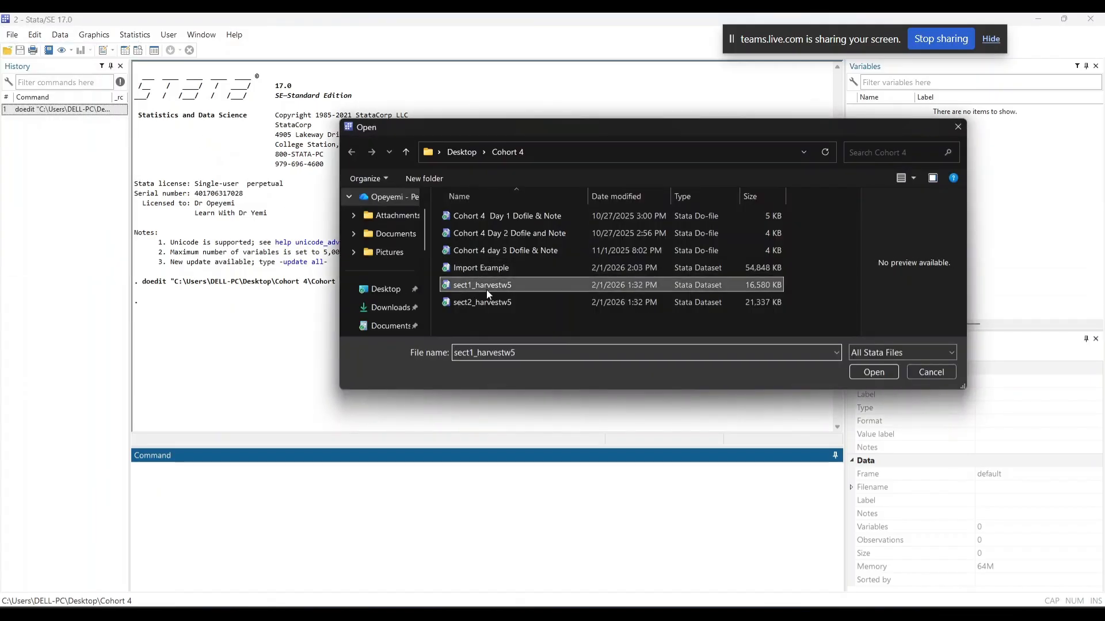
left_click(873, 372)
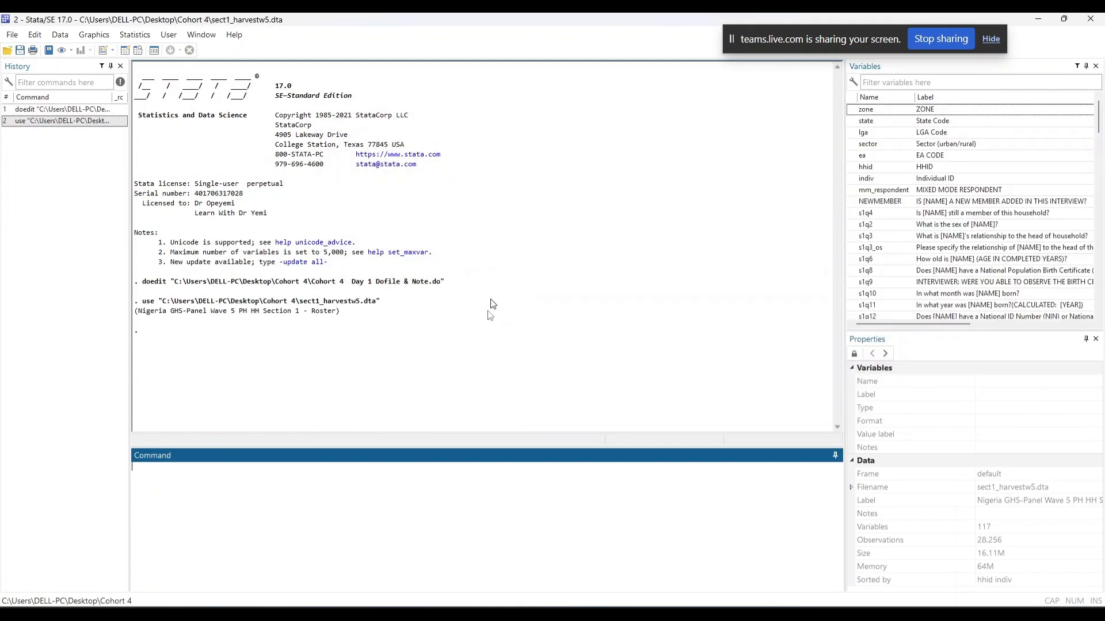
Step: Run the describe command on the dataset and review its output from the beginning
type("describe")
scroll(487, 526, "up", 20)
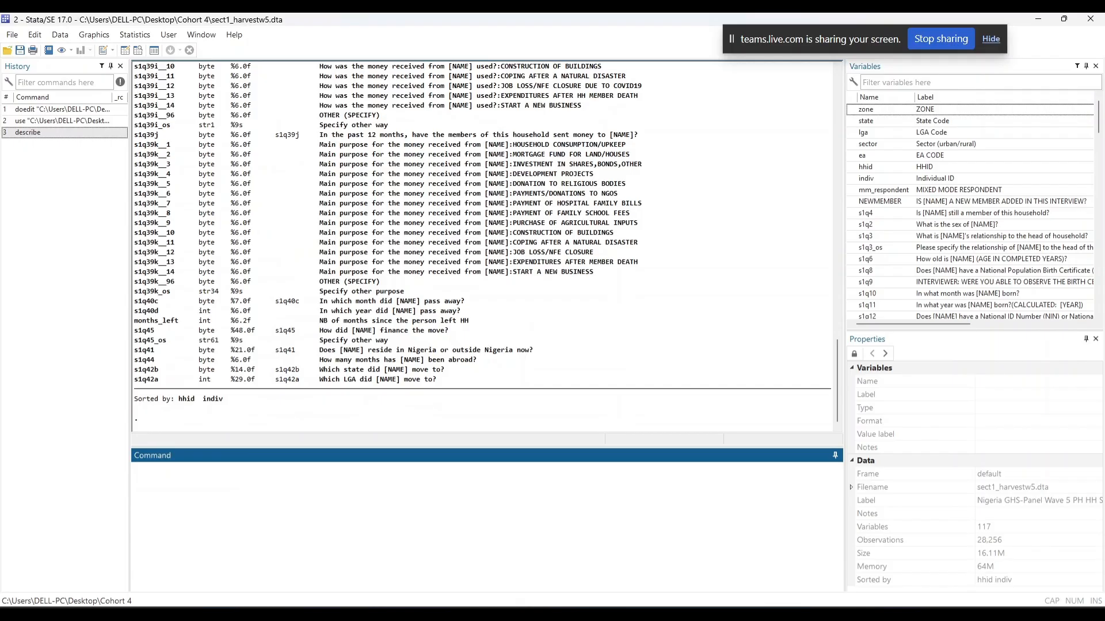
scroll(556, 358, "up", 15)
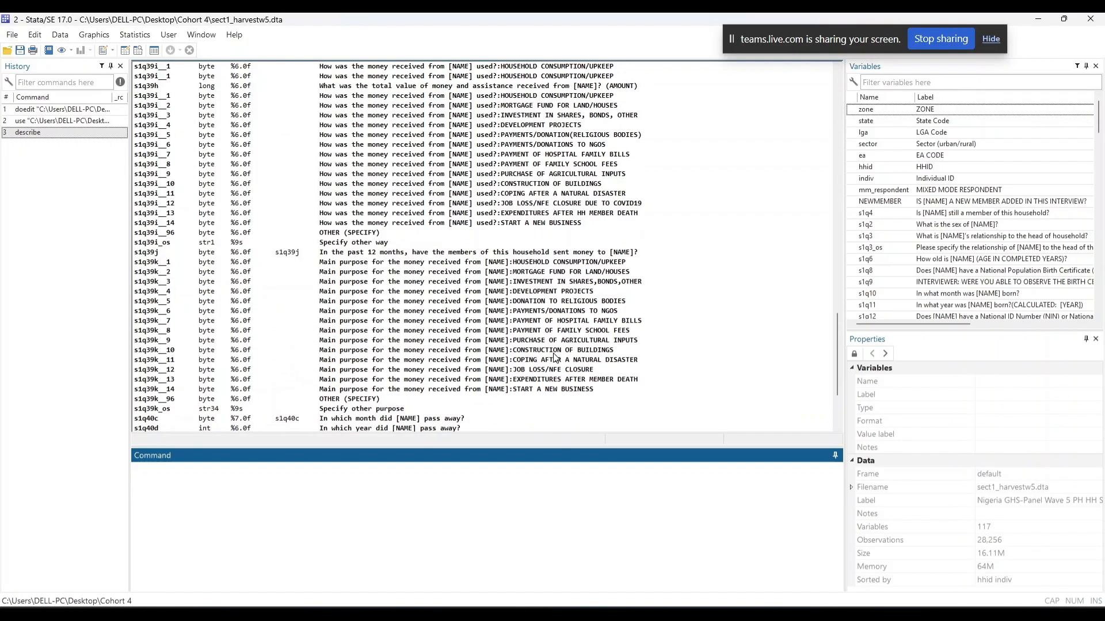
scroll(555, 358, "up", 20)
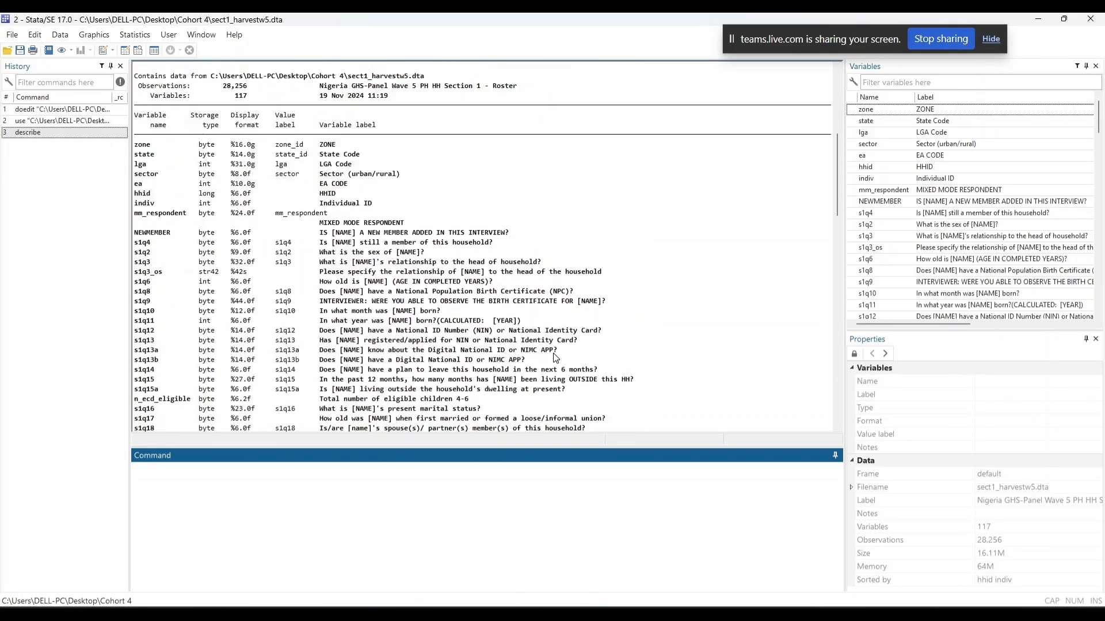
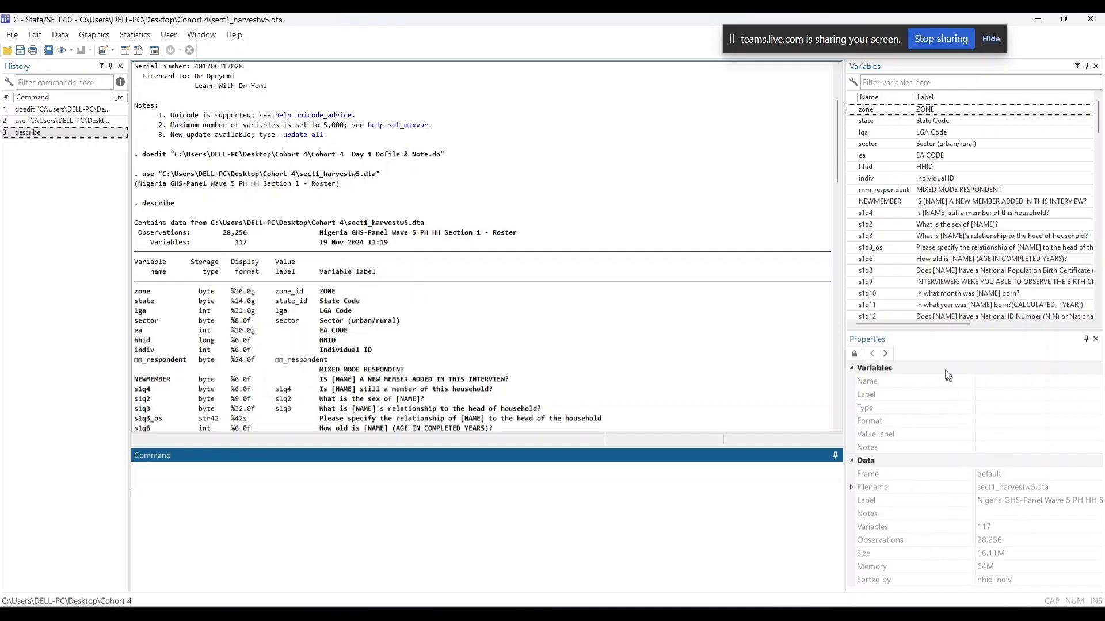
Step: Widen the Variables and Properties panes and inspect the properties of the variables s1q10 and zone
left_click(976, 294)
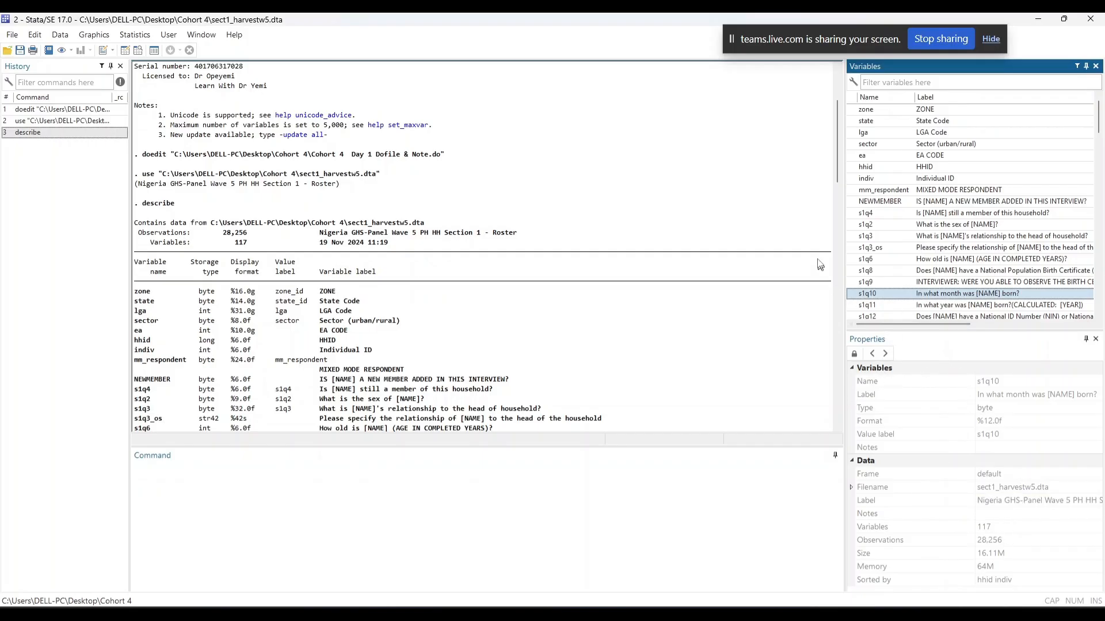
left_click(763, 233)
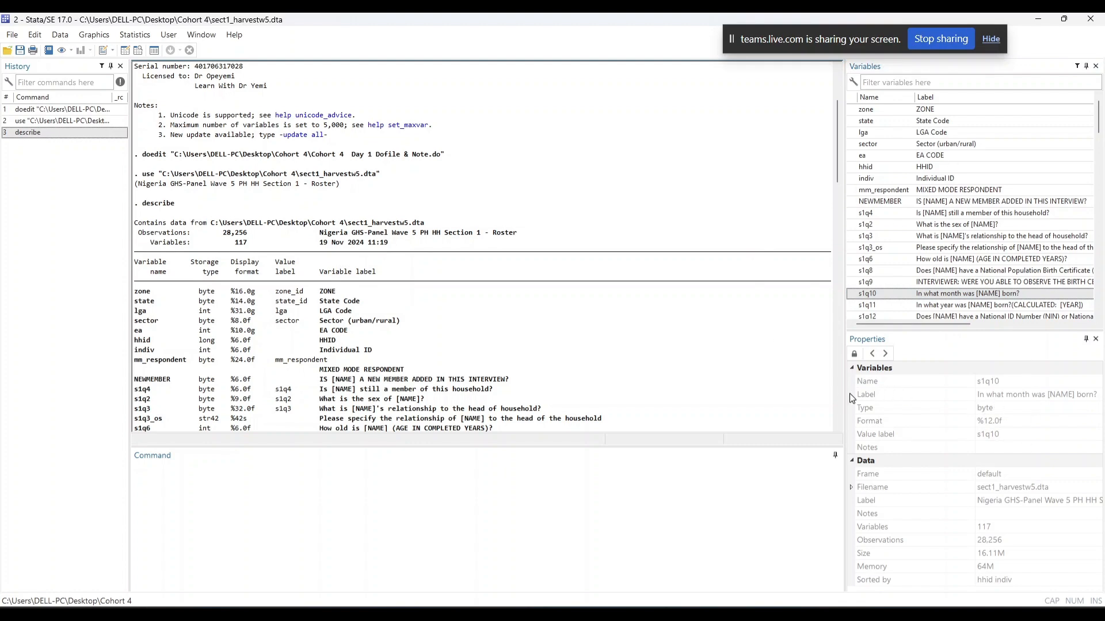
left_click_drag(843, 397, 348, 405)
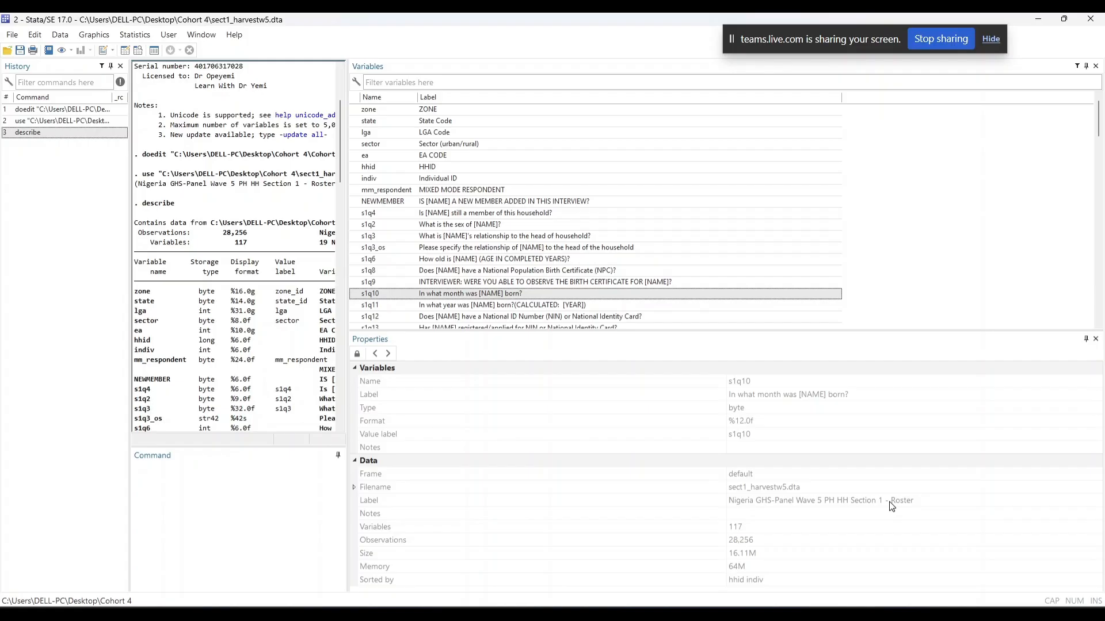
left_click(433, 112)
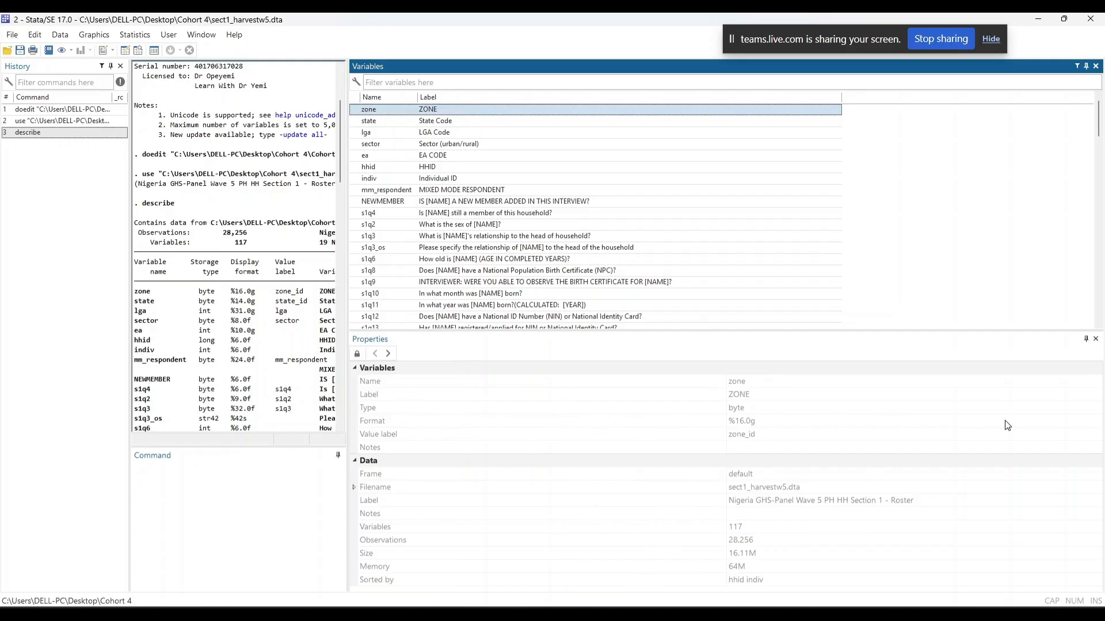
Step: Check zone's value label and the dataset label, and narrow the Variables and Properties panes to give the Results area more width
left_click(741, 437)
left_click(507, 505)
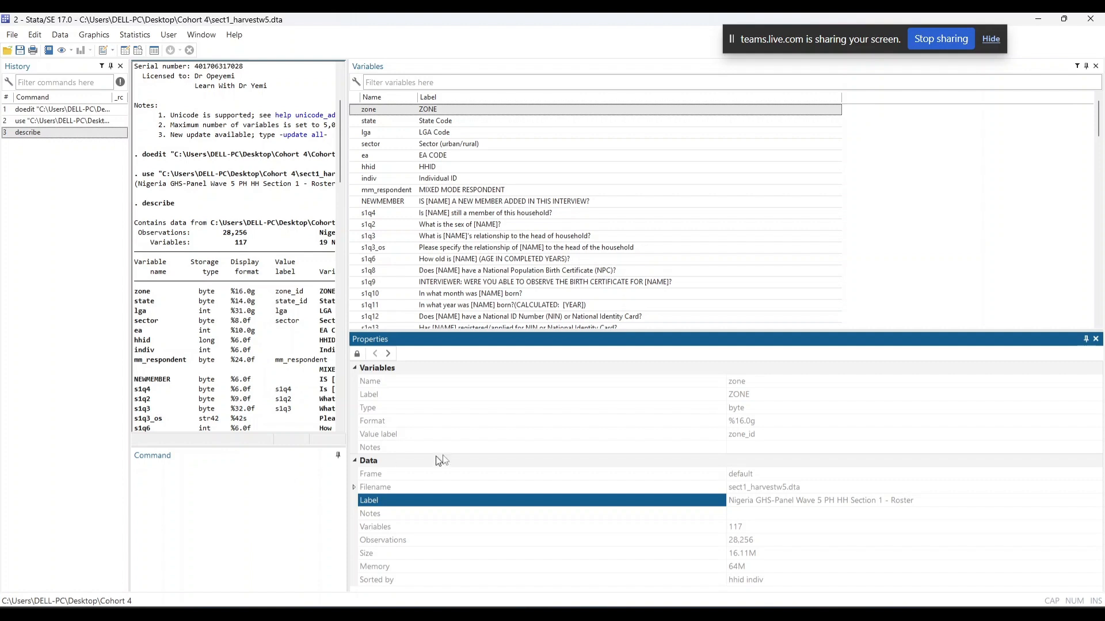
left_click_drag(345, 341, 962, 450)
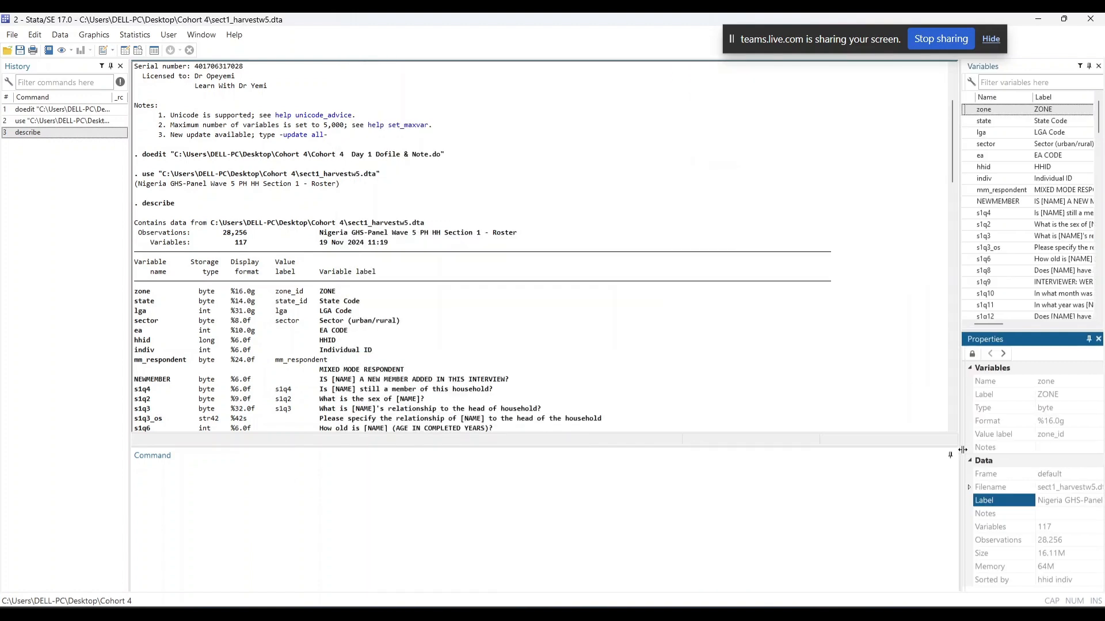
left_click(602, 508)
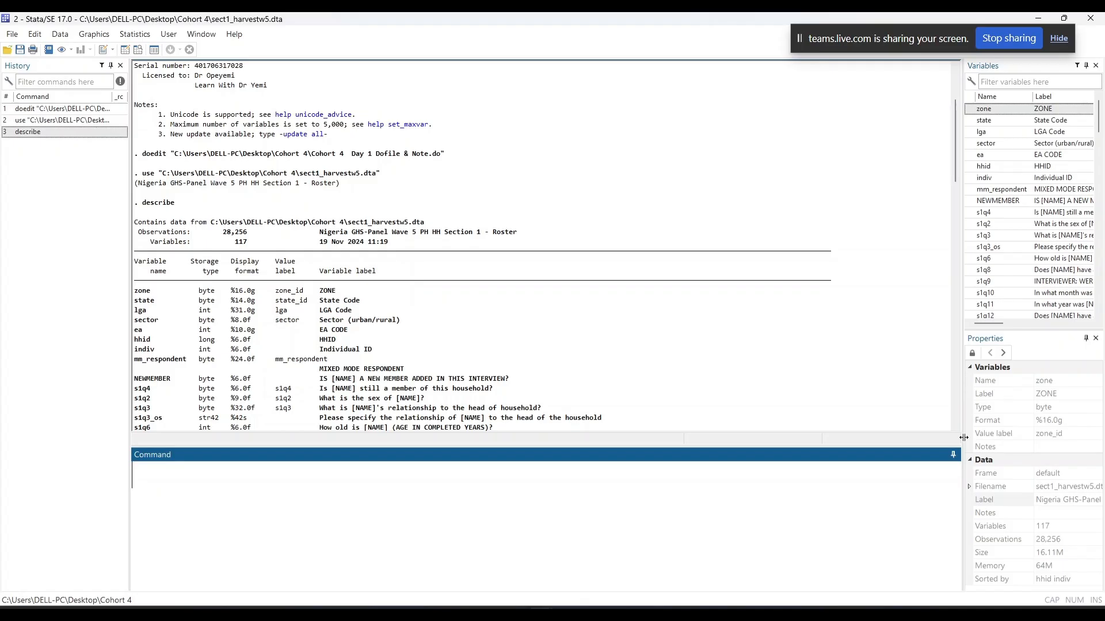
left_click_drag(963, 438, 809, 446)
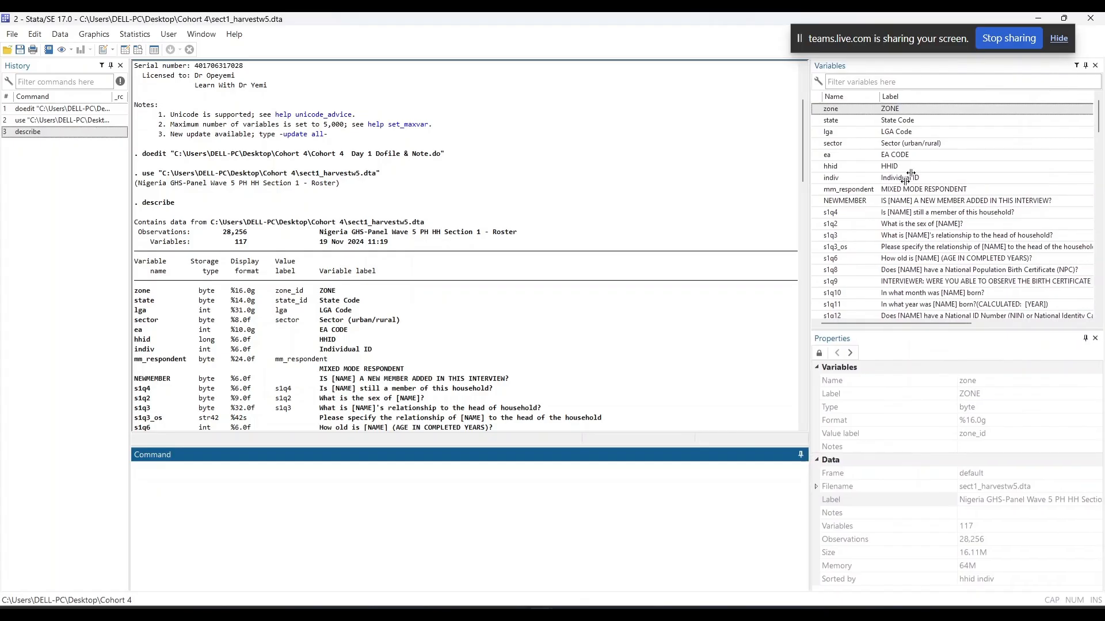
left_click(928, 114)
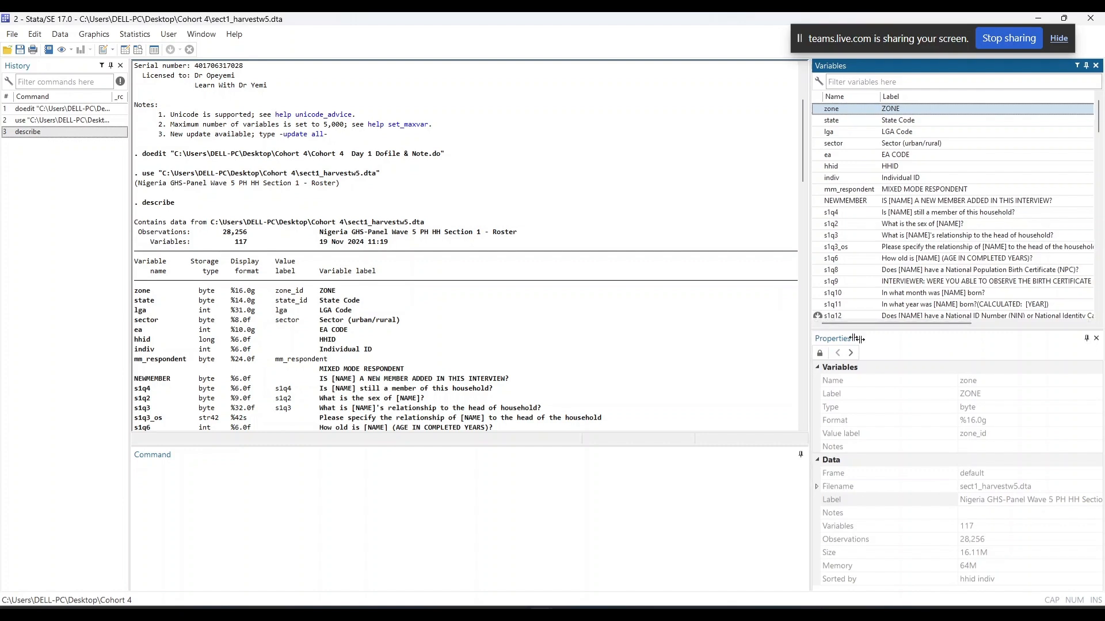
left_click_drag(811, 331, 902, 354)
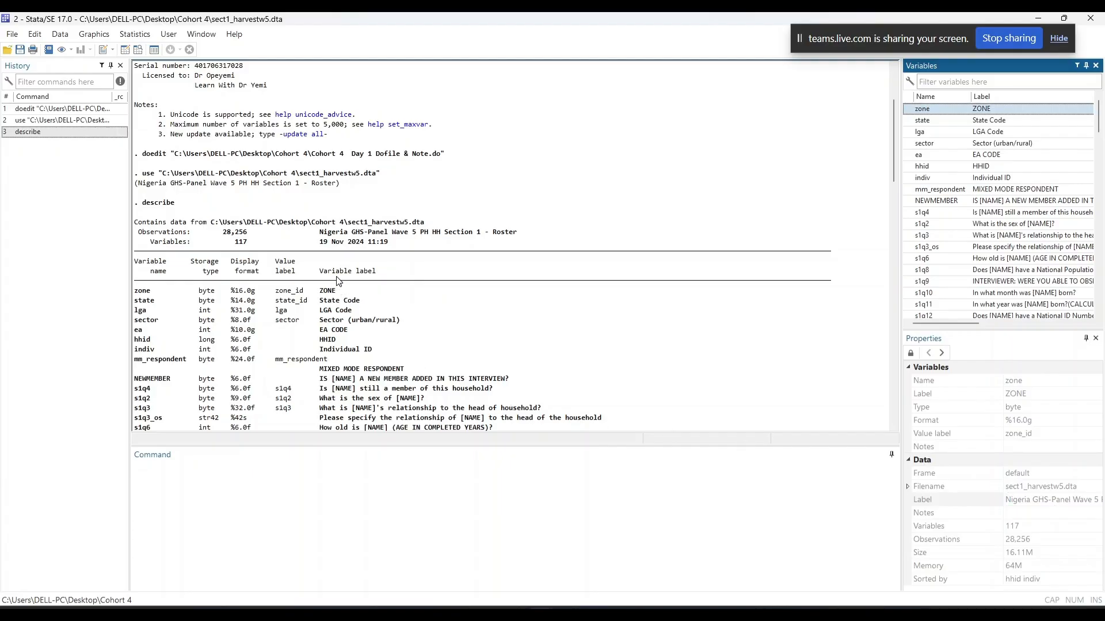
Step: Enlarge the Results area and examine the describe output from the dataset summary through the last variable and the sort order
scroll(398, 298, "down", 1)
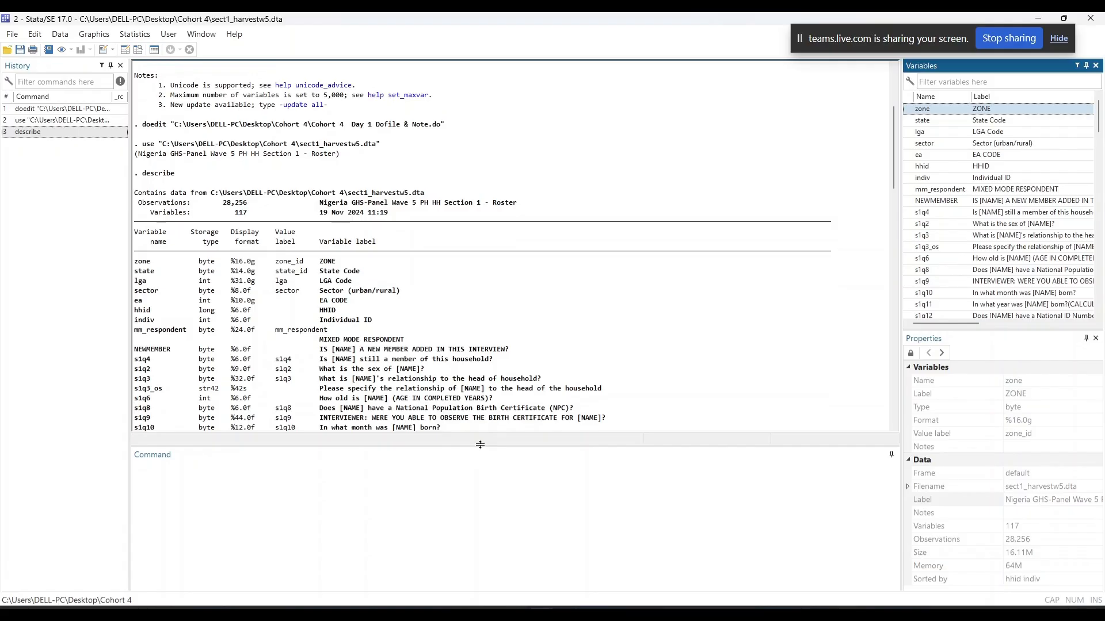
left_click_drag(480, 445, 493, 566)
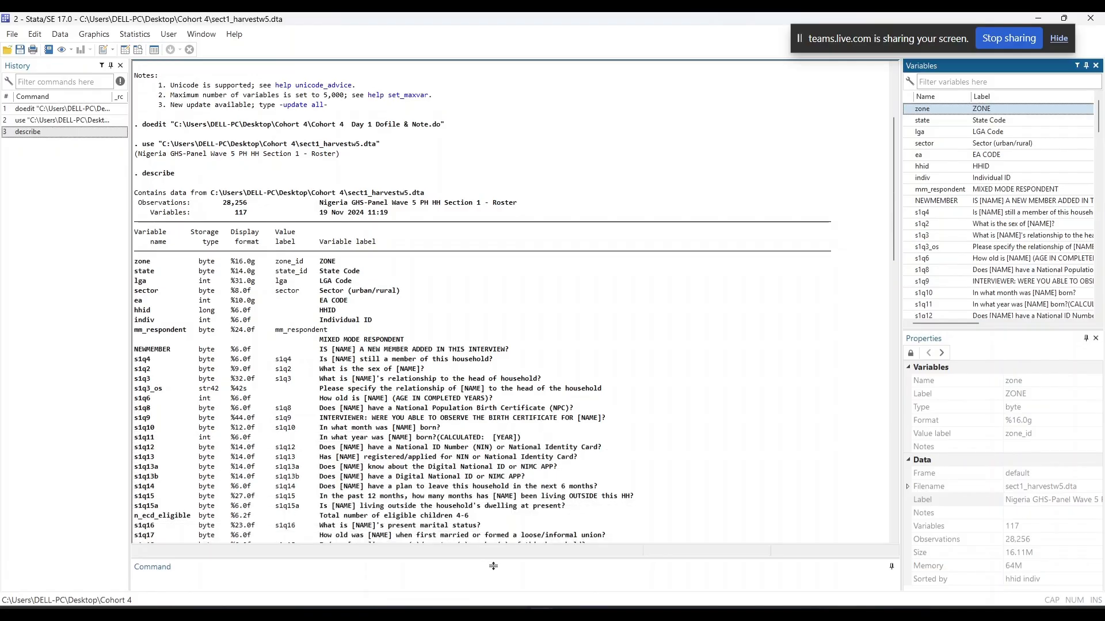
scroll(517, 369, "down", 8)
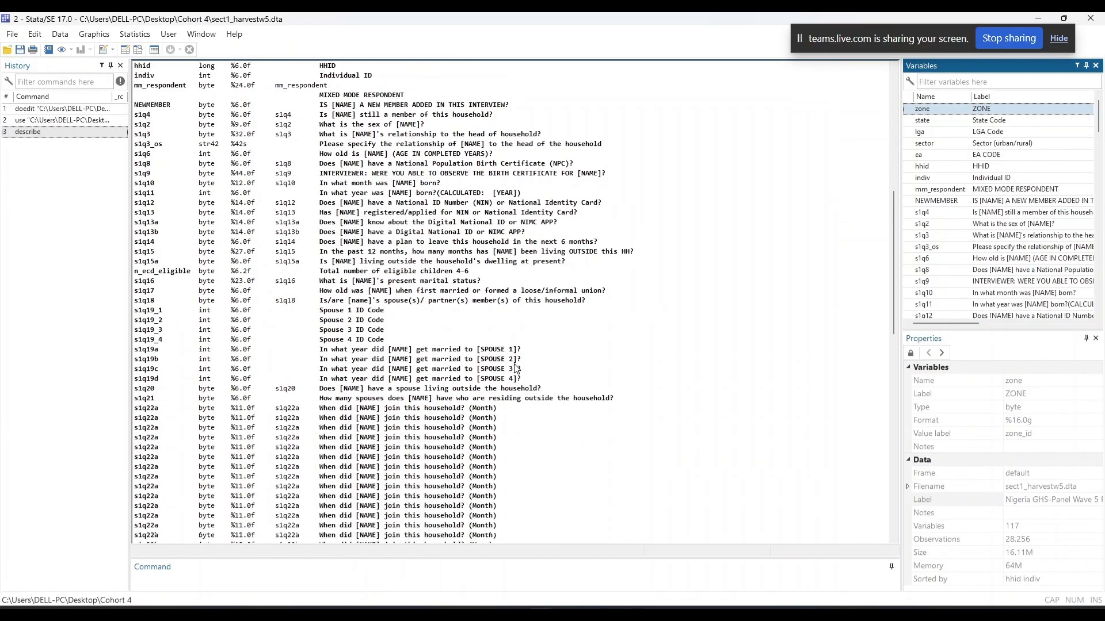
scroll(516, 369, "down", 20)
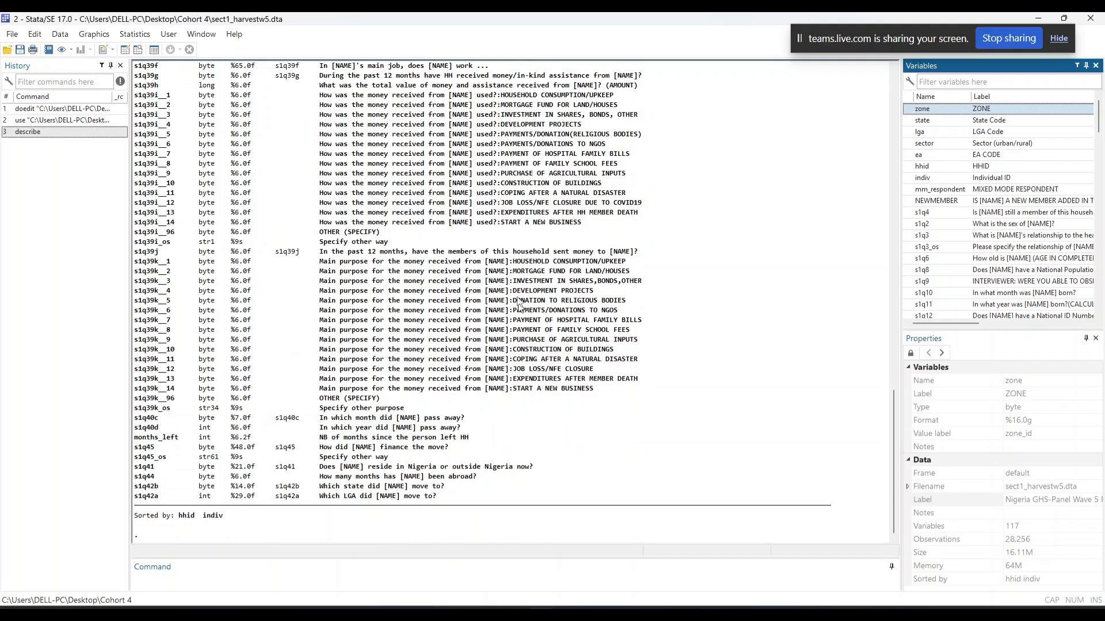
scroll(515, 357, "up", 10)
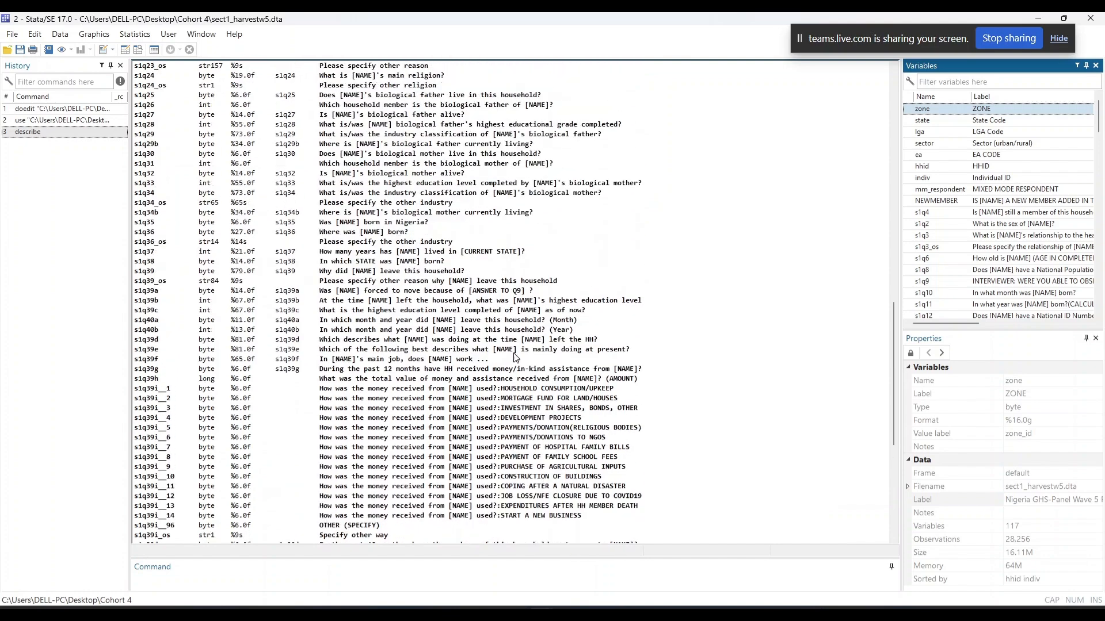
scroll(516, 357, "up", 14)
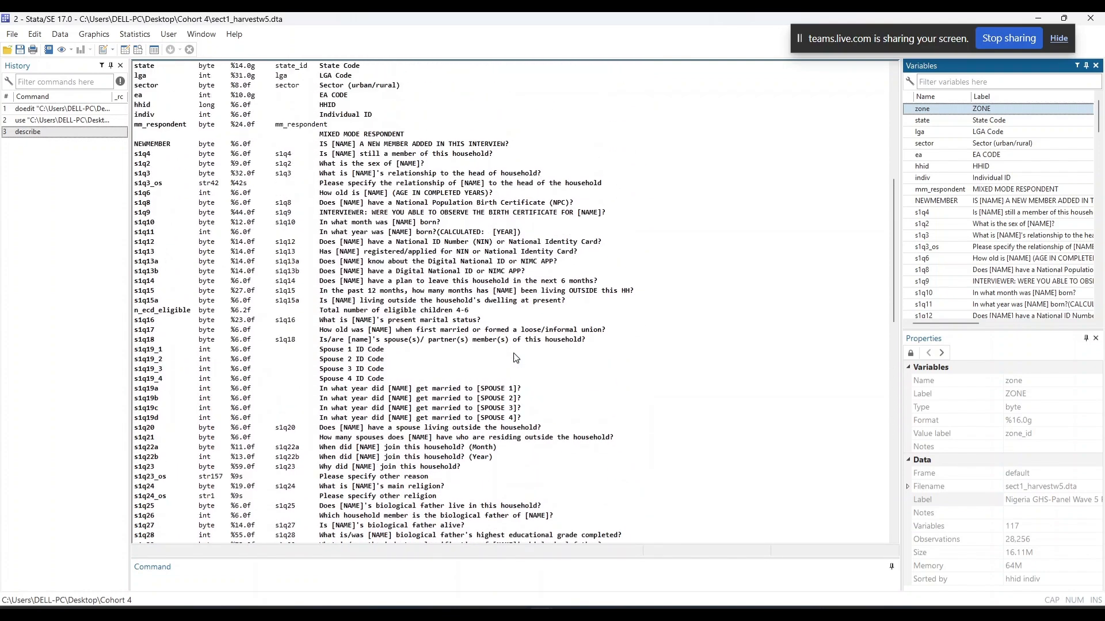
scroll(516, 358, "up", 7)
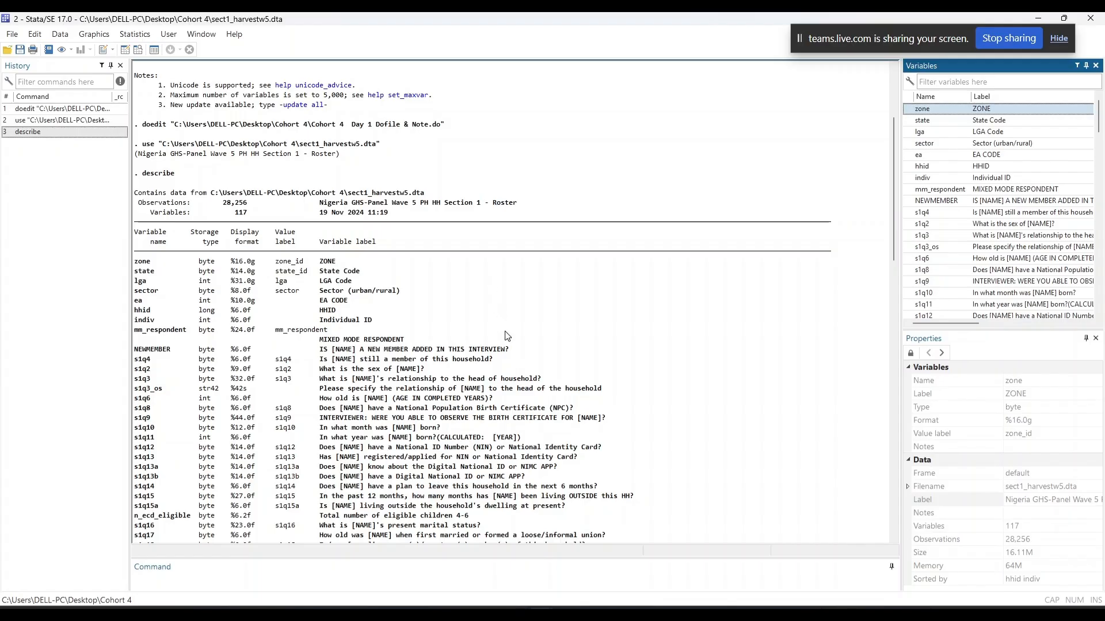
scroll(508, 335, "down", 5)
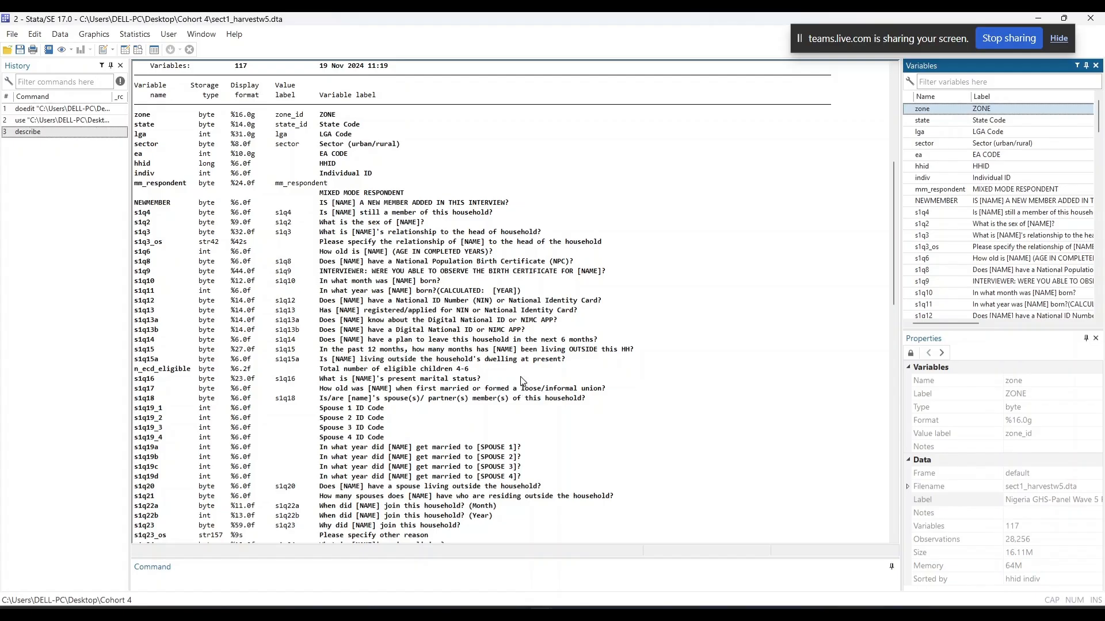
scroll(521, 386, "up", 5)
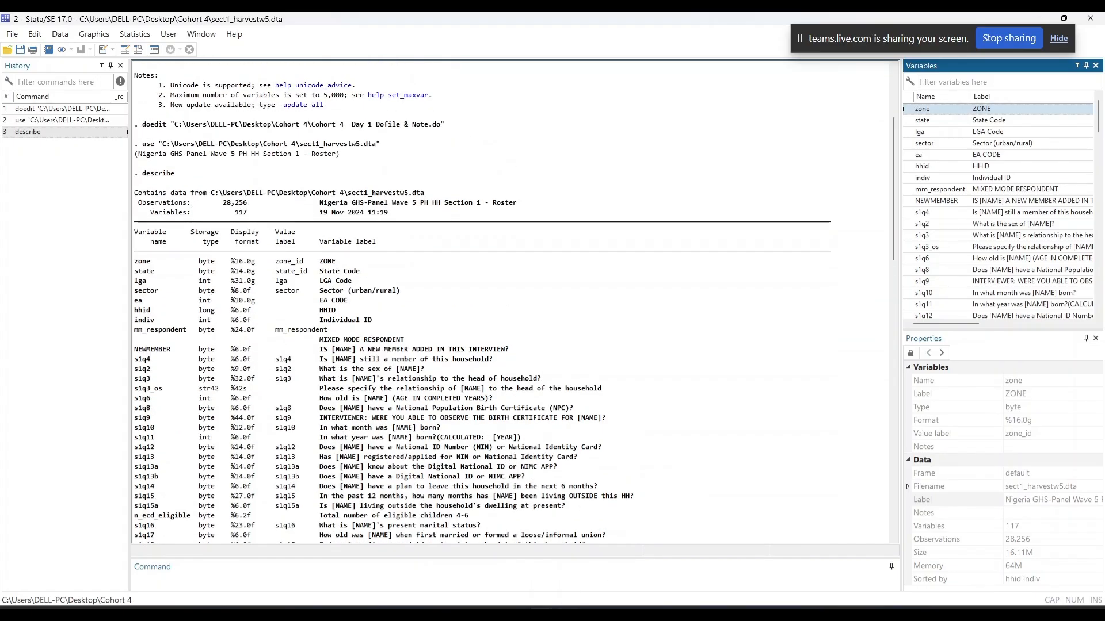
Step: Switch to the Cohort 4 Day 1 do-file and review the notes on describe and the list command for seeing the actual data
left_click(638, 571)
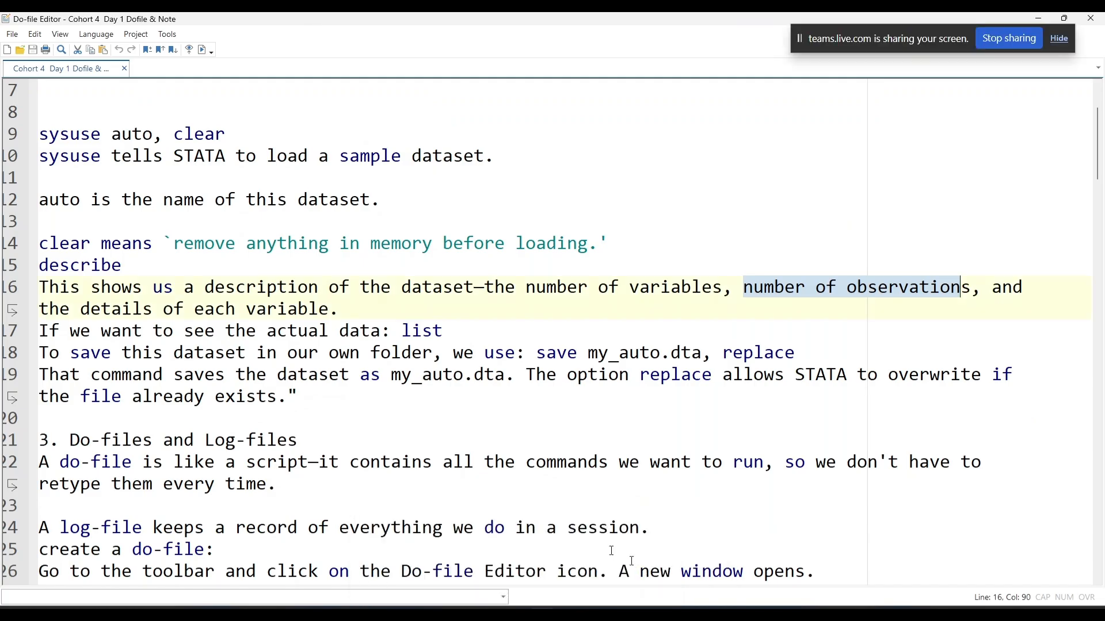
left_click(340, 311)
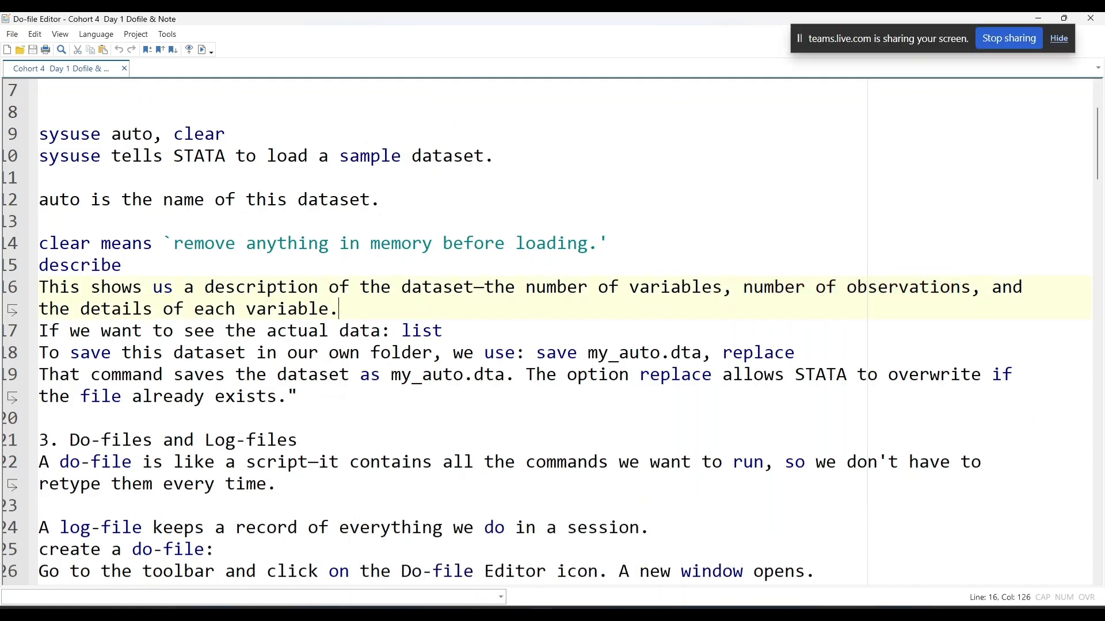
key("Up")
key("Up")
key("Up")
key("Up")
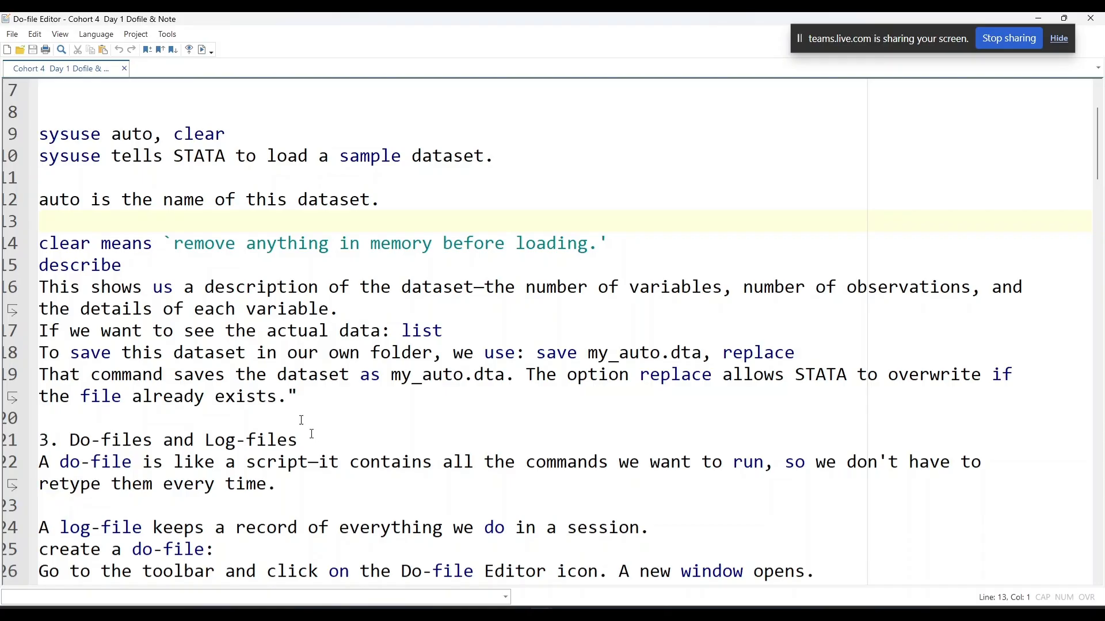
left_click_drag(442, 332, 401, 332)
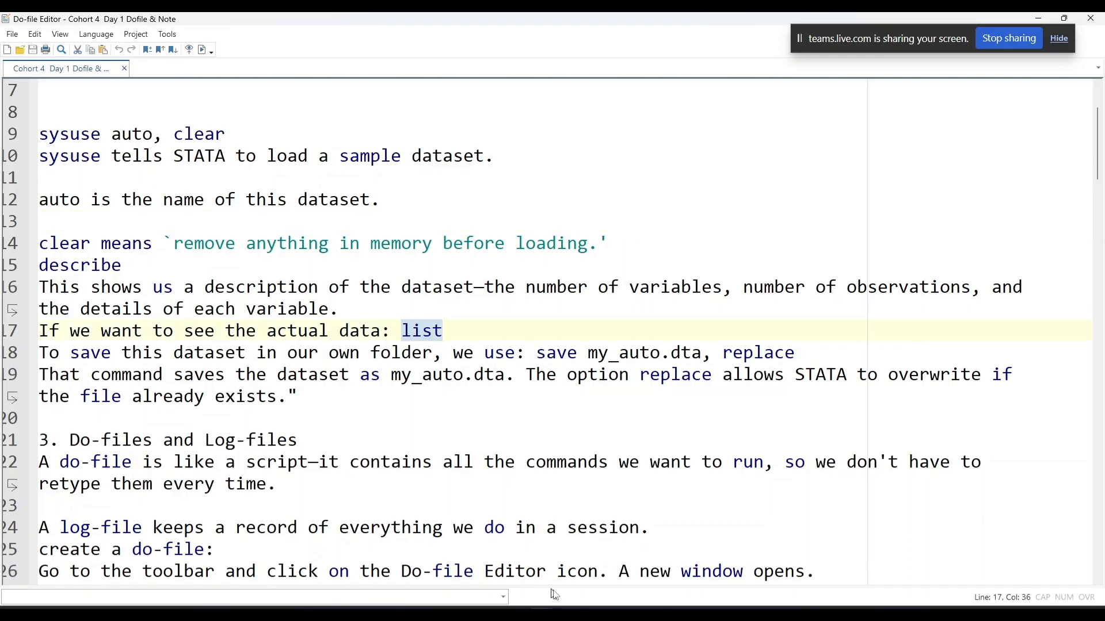
Step: Switch back to the Stata window holding sect1_harvestw5 and enlarge the Command area
mouse_move(508, 607)
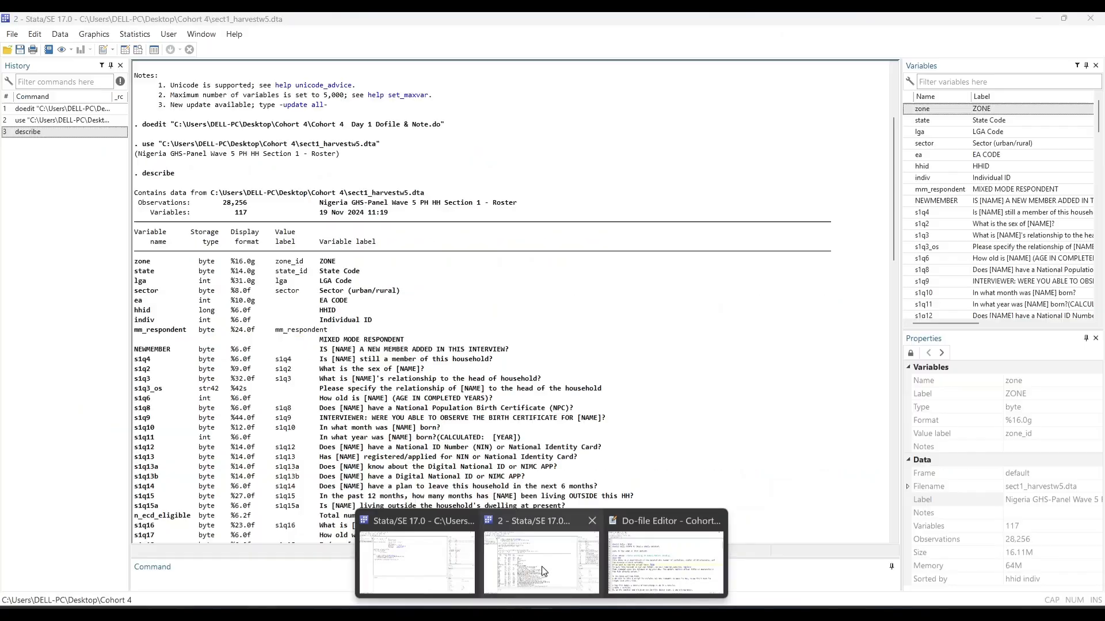
left_click(541, 566)
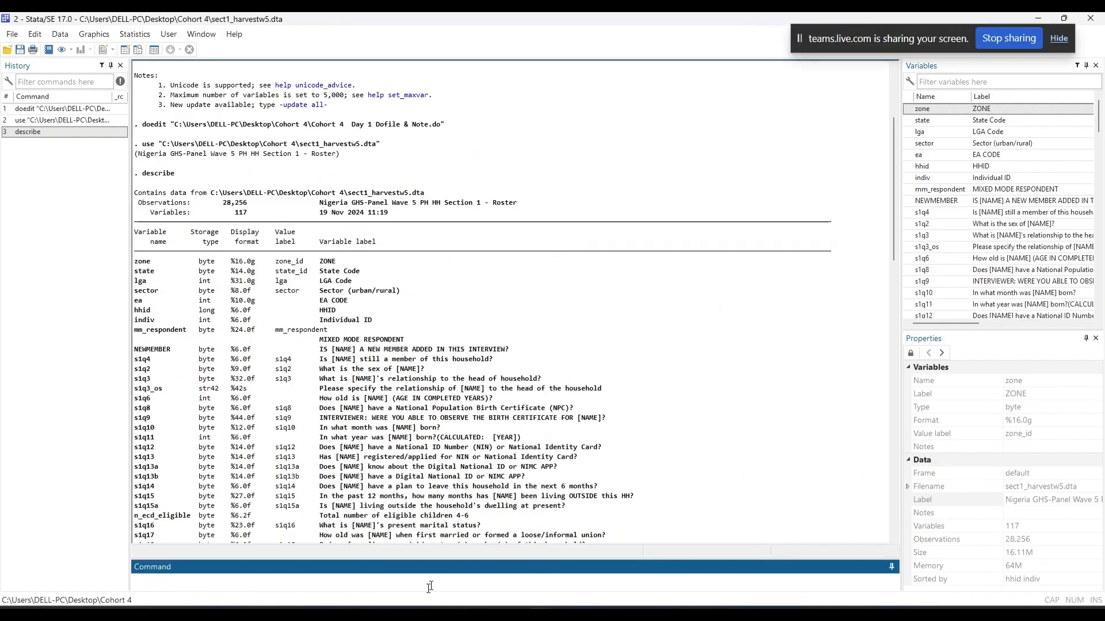
scroll(578, 515, "down", 6)
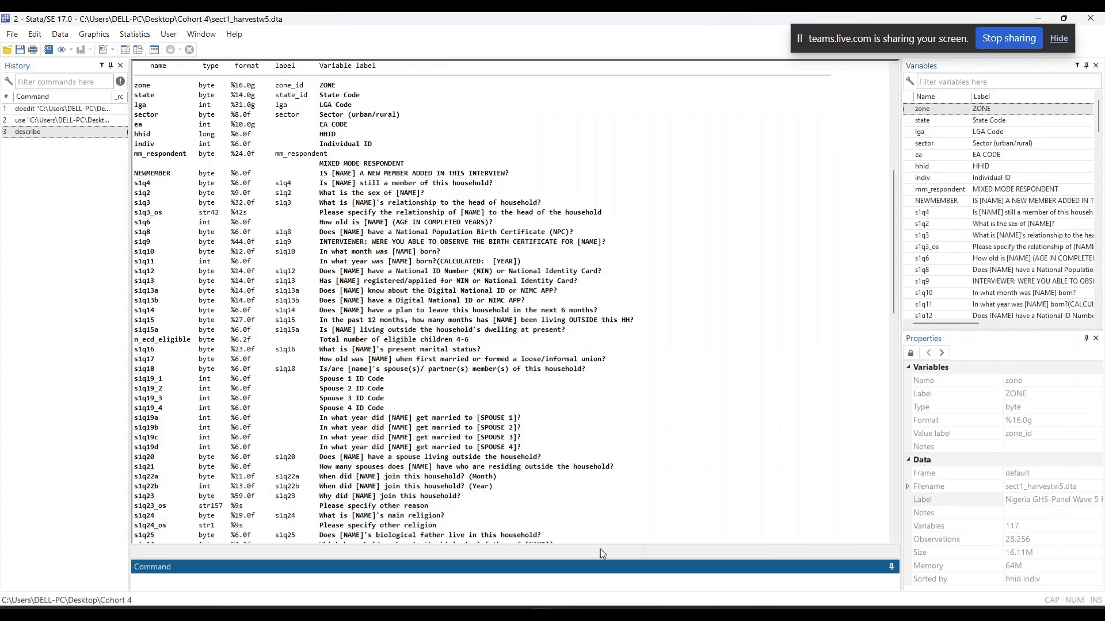
scroll(601, 550, "down", 5)
left_click_drag(588, 558, 586, 458)
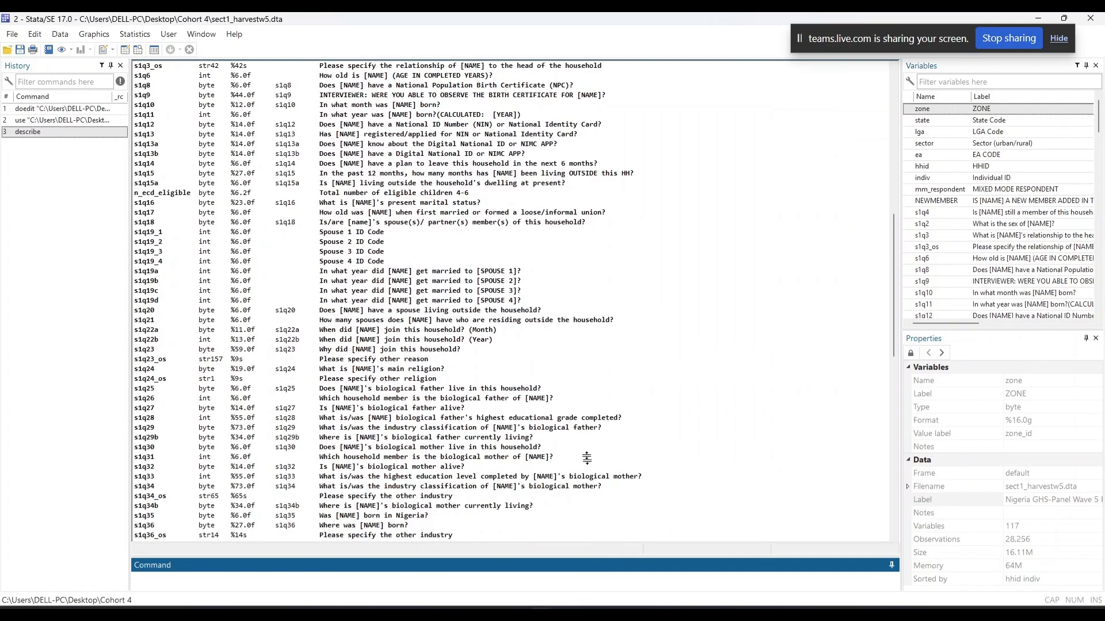
Step: Try to list the first ten observations with the command list 1/10
type("list ")
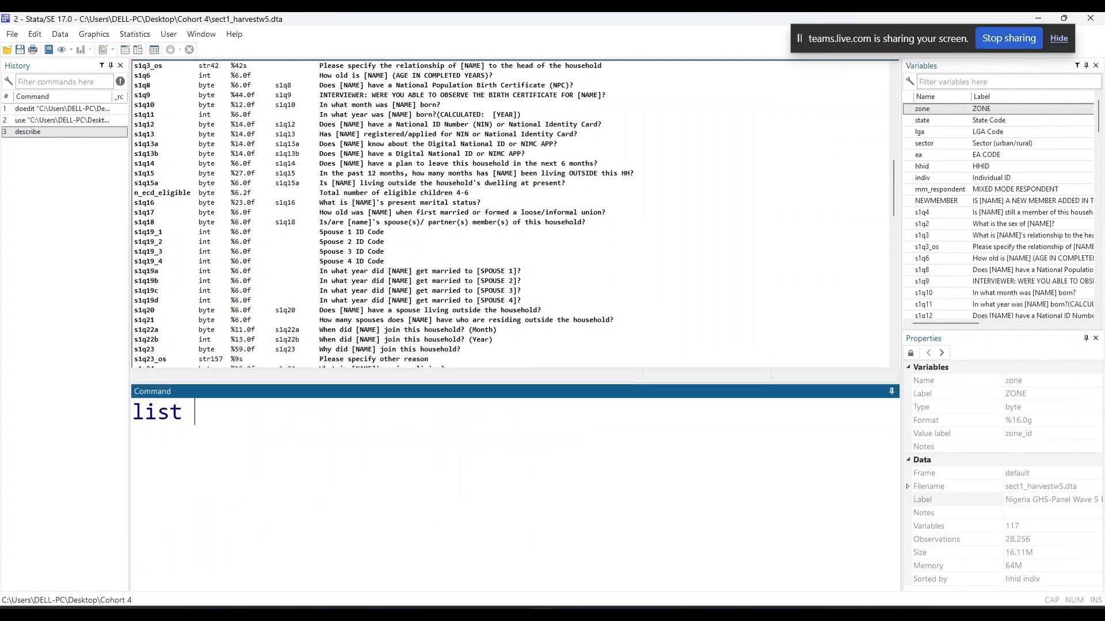
type("1/10")
key("Return")
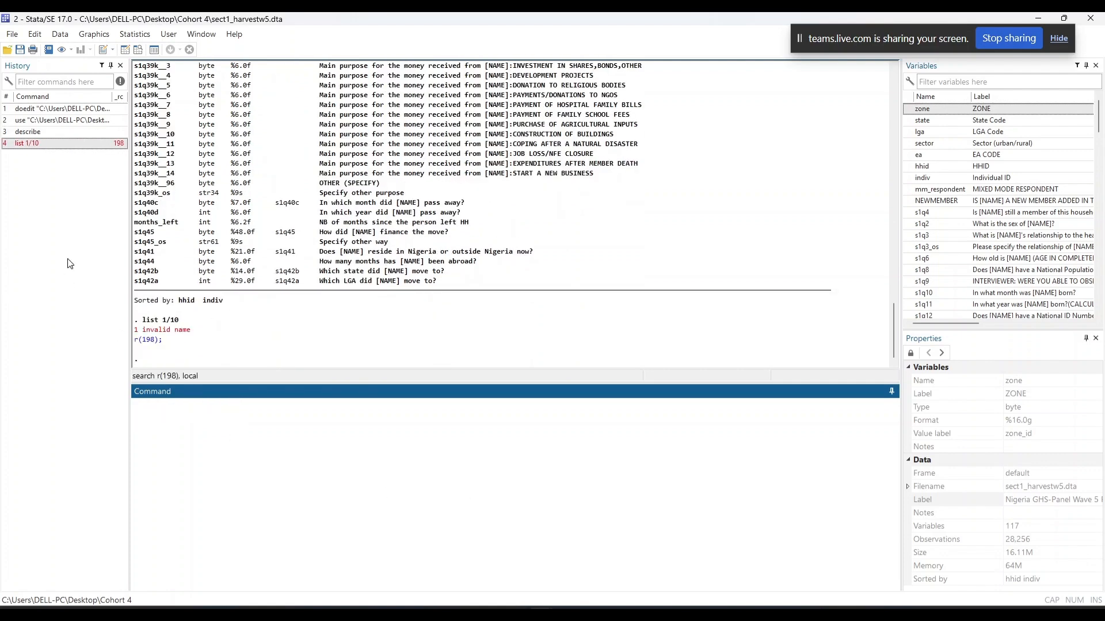
Step: Recall the list 1/10 command from the history, replace it with list, and run it on the whole dataset
left_click(29, 146)
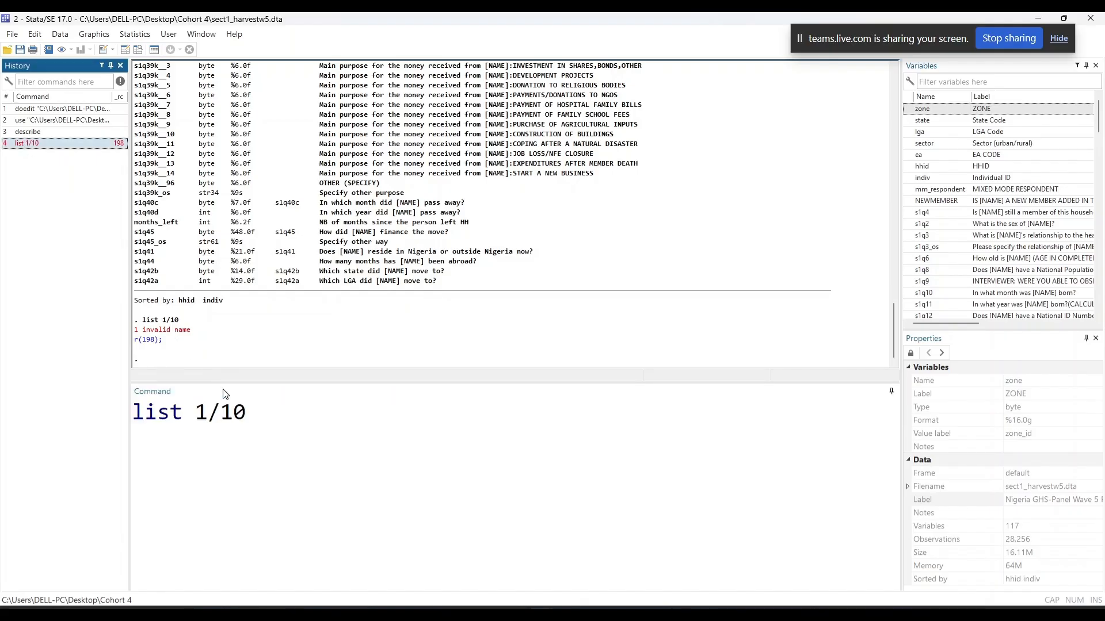
left_click(220, 412)
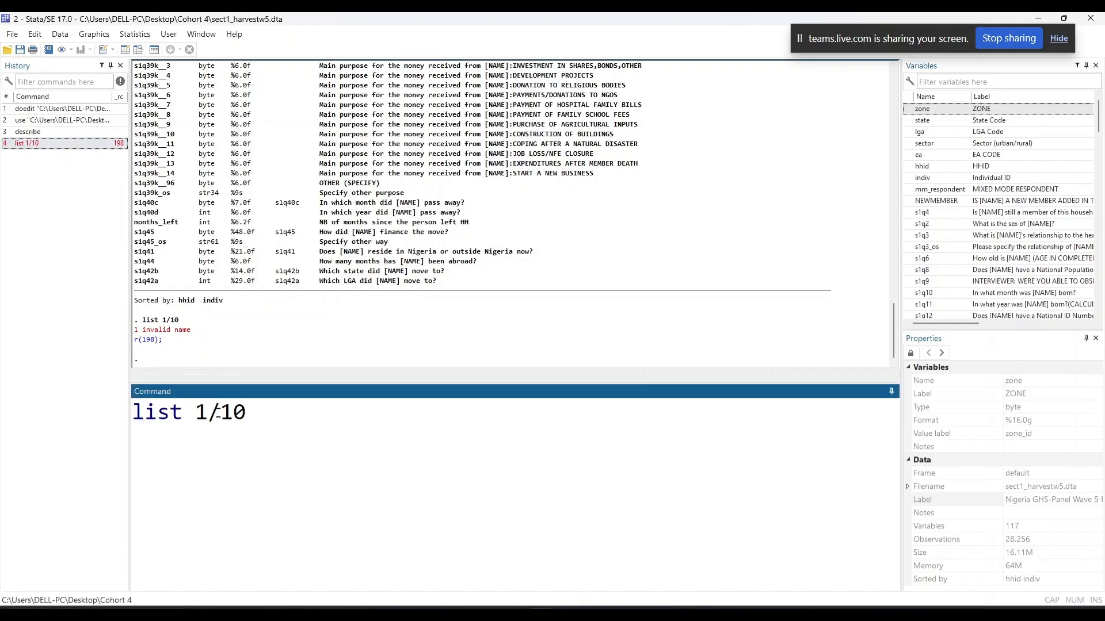
left_click(233, 412)
key("ctrl+a")
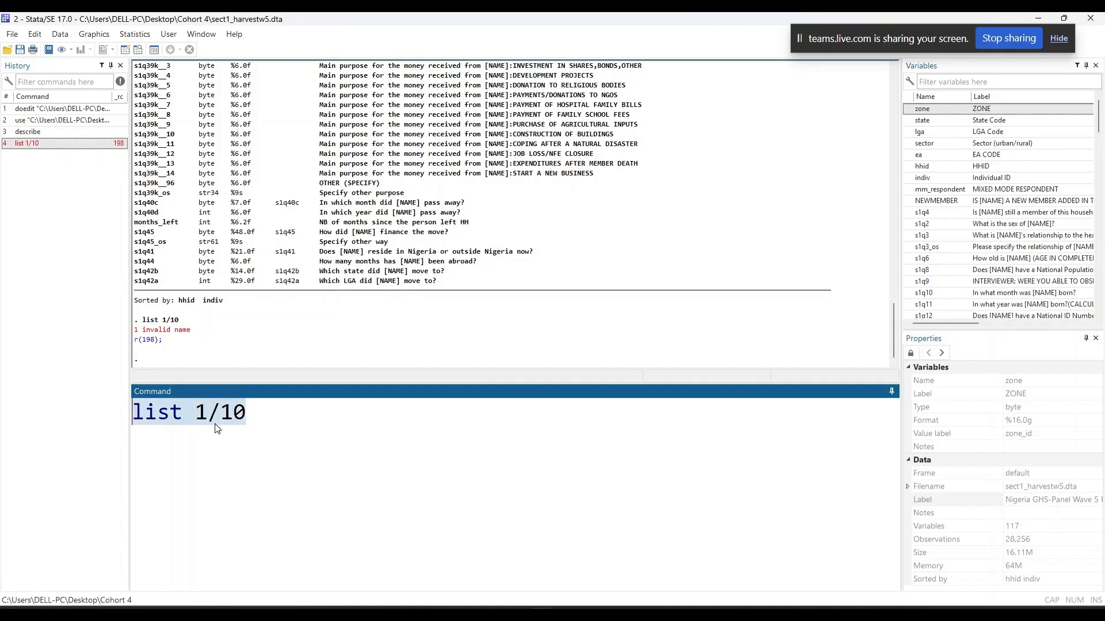
key("BackSpace")
type("list")
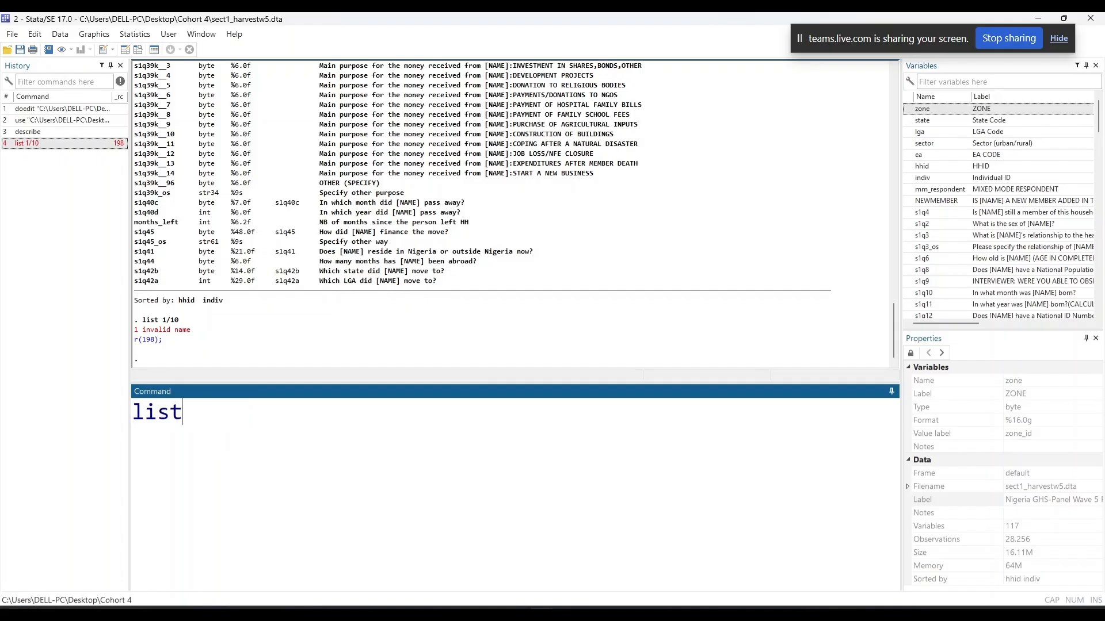
key("Return")
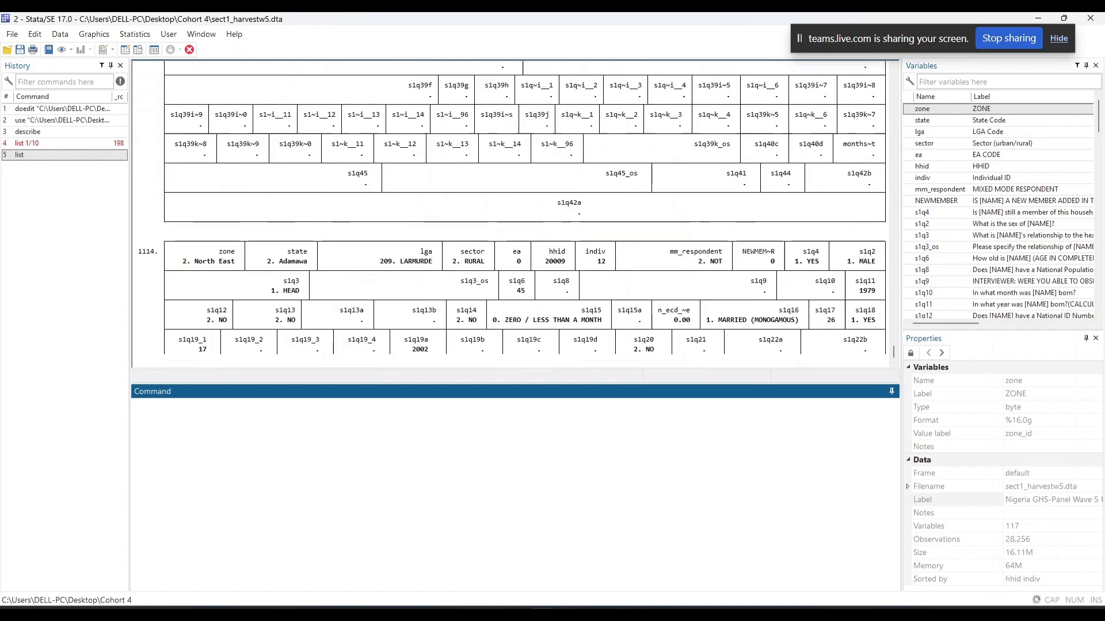
Step: Switch to the Teams meeting, mute the guest participant whose microphone is on, and show the second page of participants
left_click(624, 550)
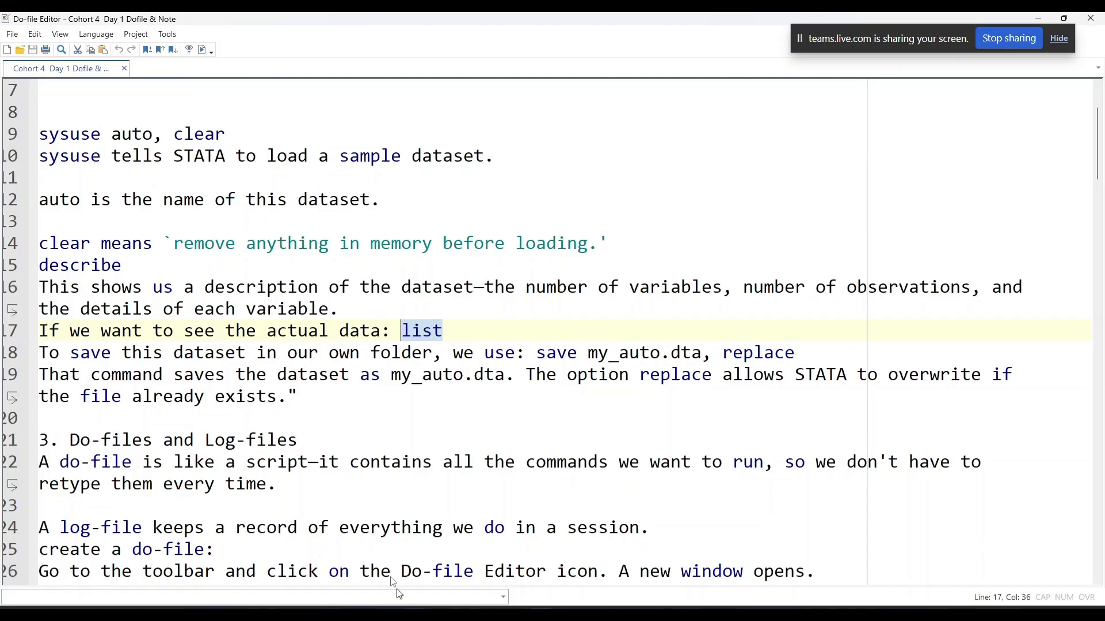
left_click(450, 575)
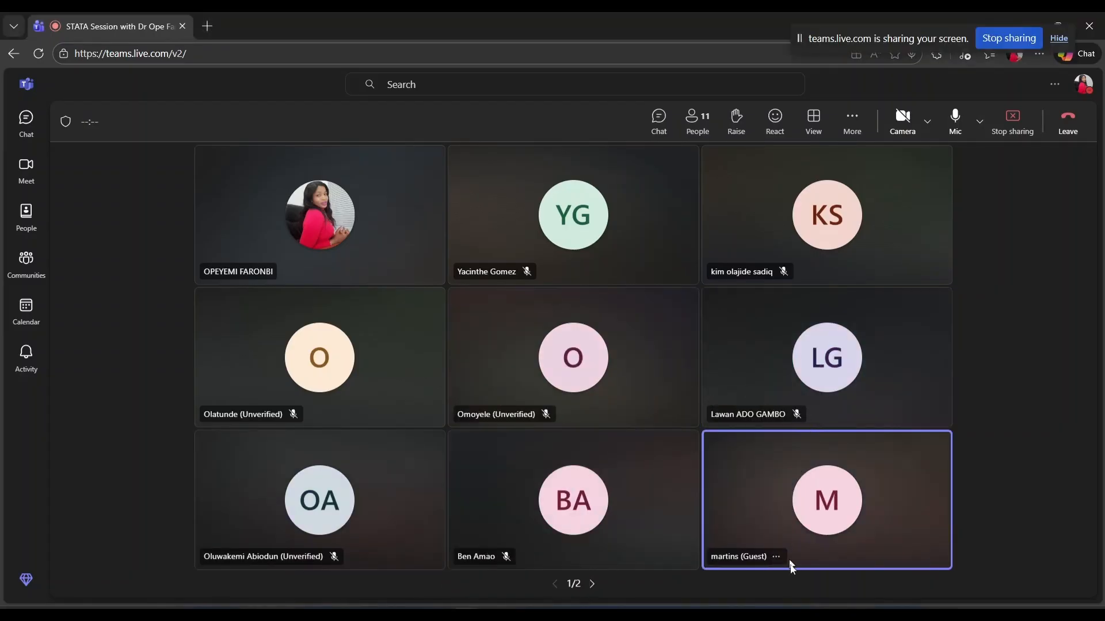
left_click(775, 558)
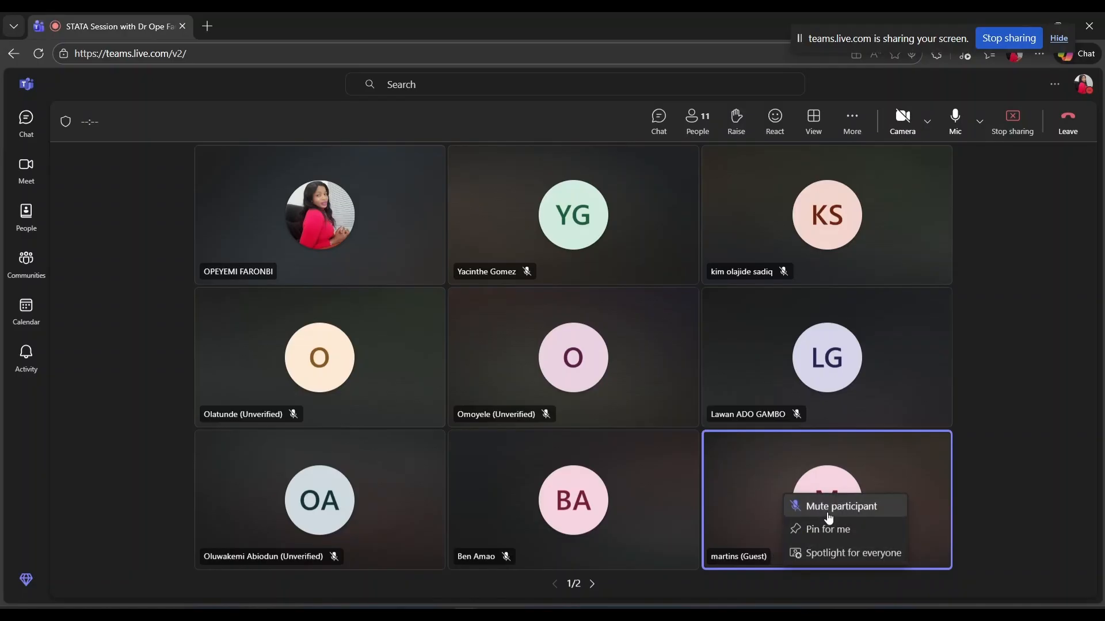
left_click(829, 515)
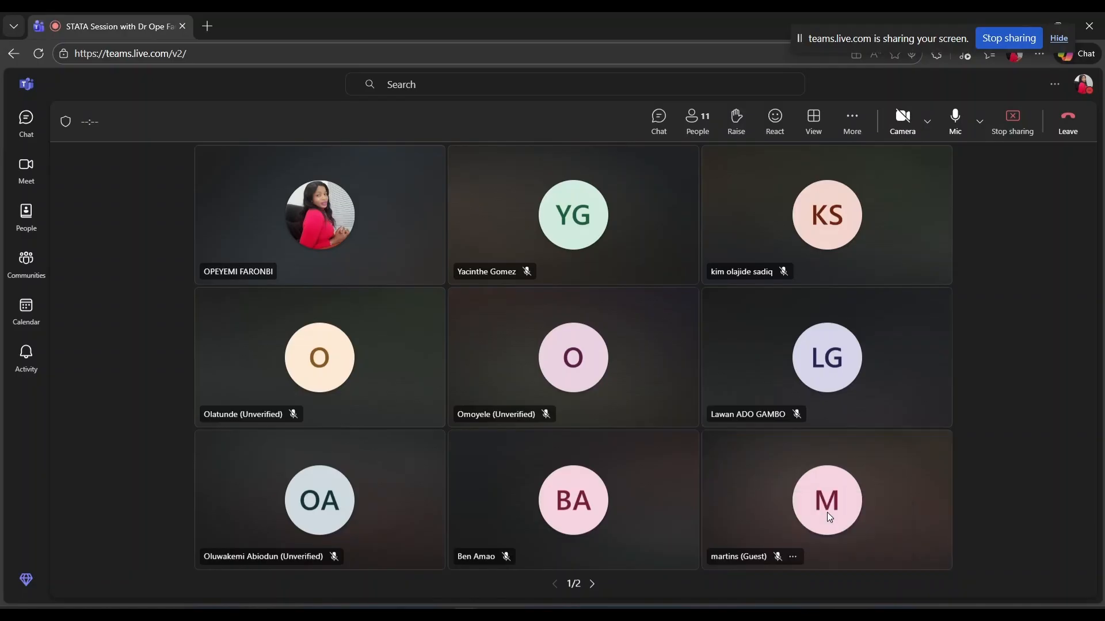
left_click(592, 582)
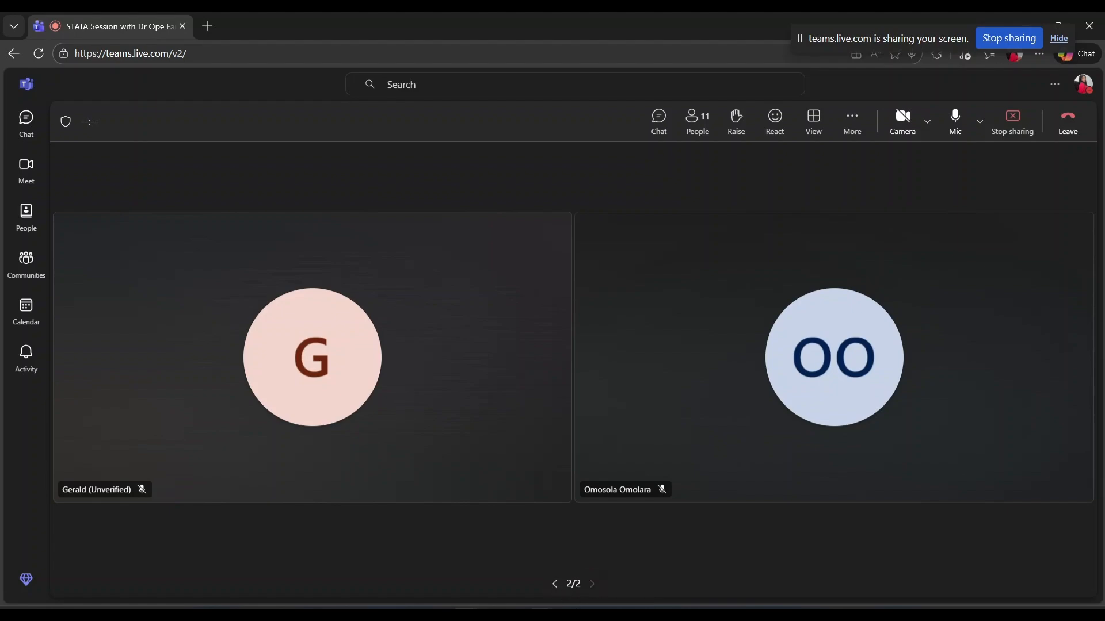
Step: Switch to the Stata window holding sect1_harvestw5, submit the command set more off, and reduce the height of the Command area
left_click(528, 569)
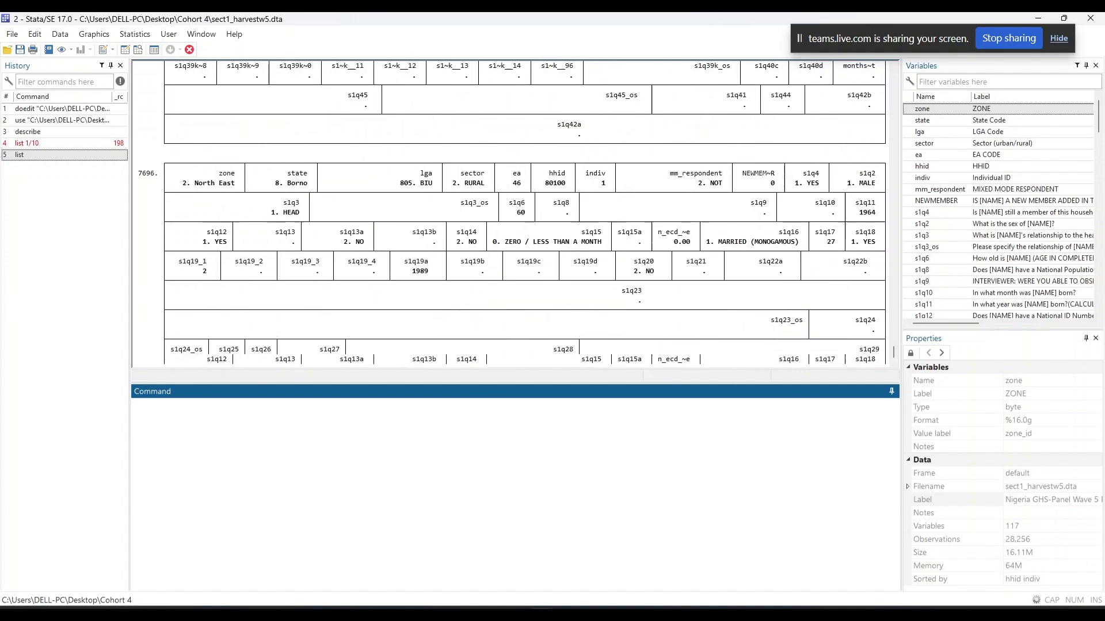
type("set more off")
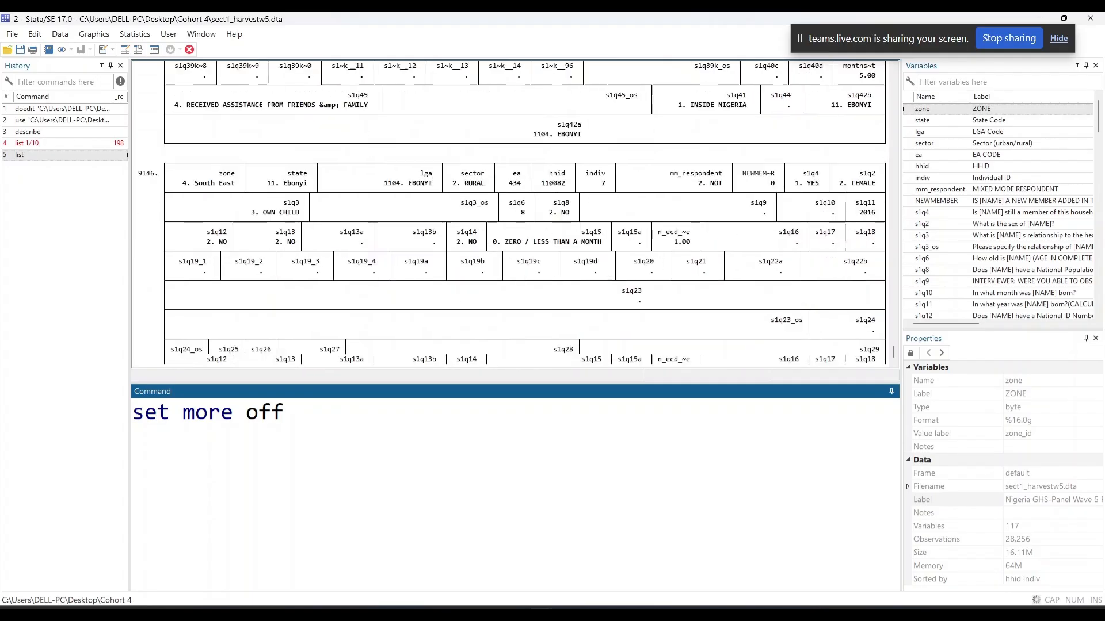
key("Return")
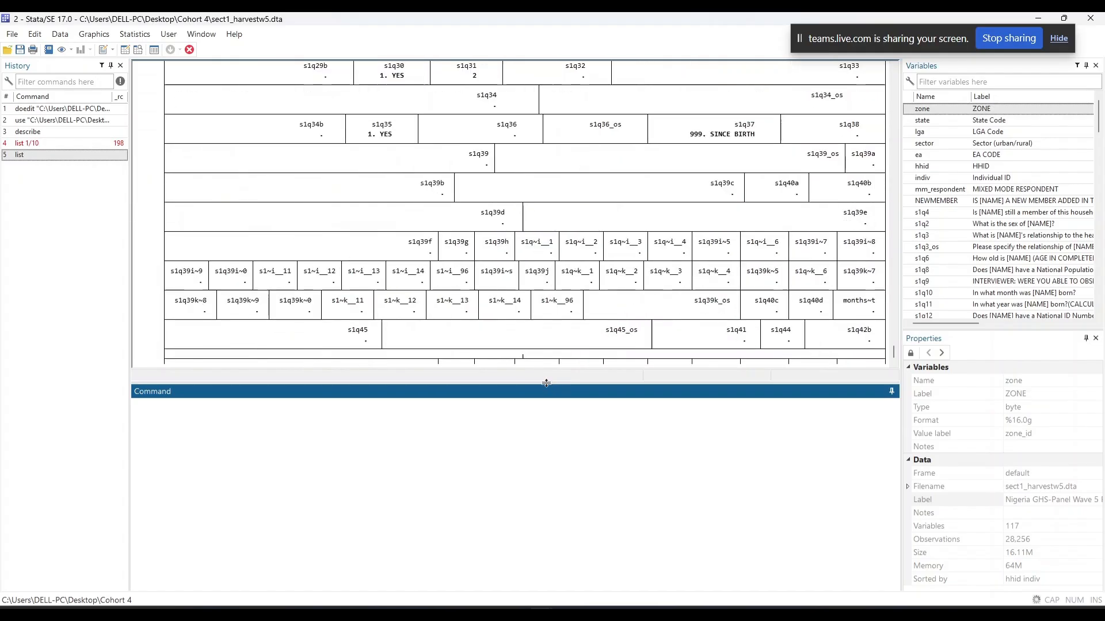
left_click_drag(546, 382, 549, 462)
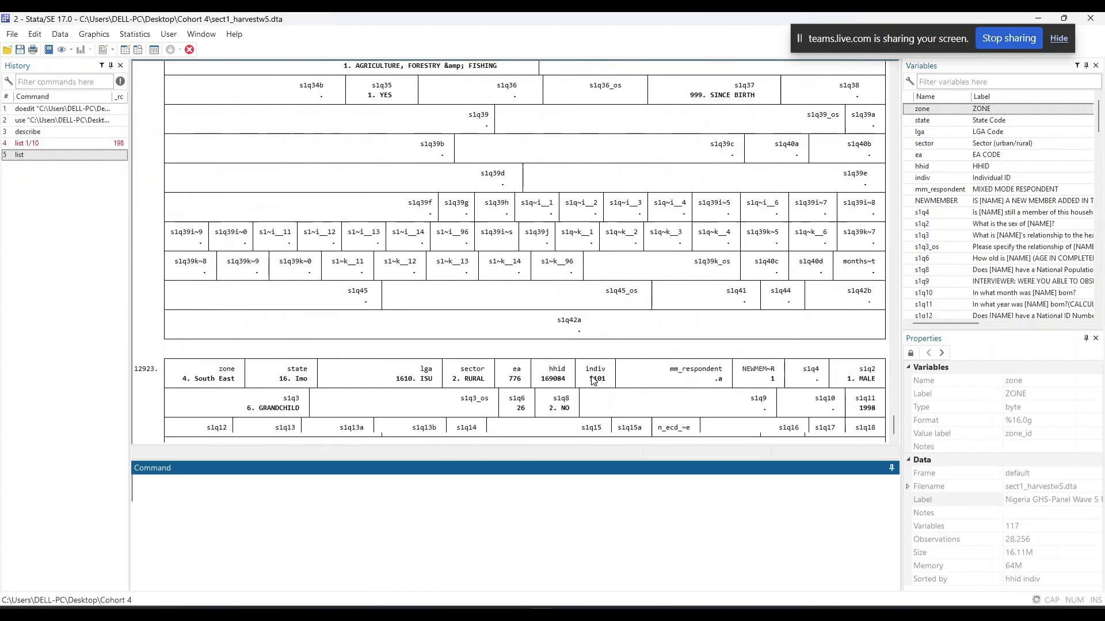
Step: Switch to the Teams meeting and examine the first page of participant tiles up close to check whose microphones are on
mouse_move(541, 613)
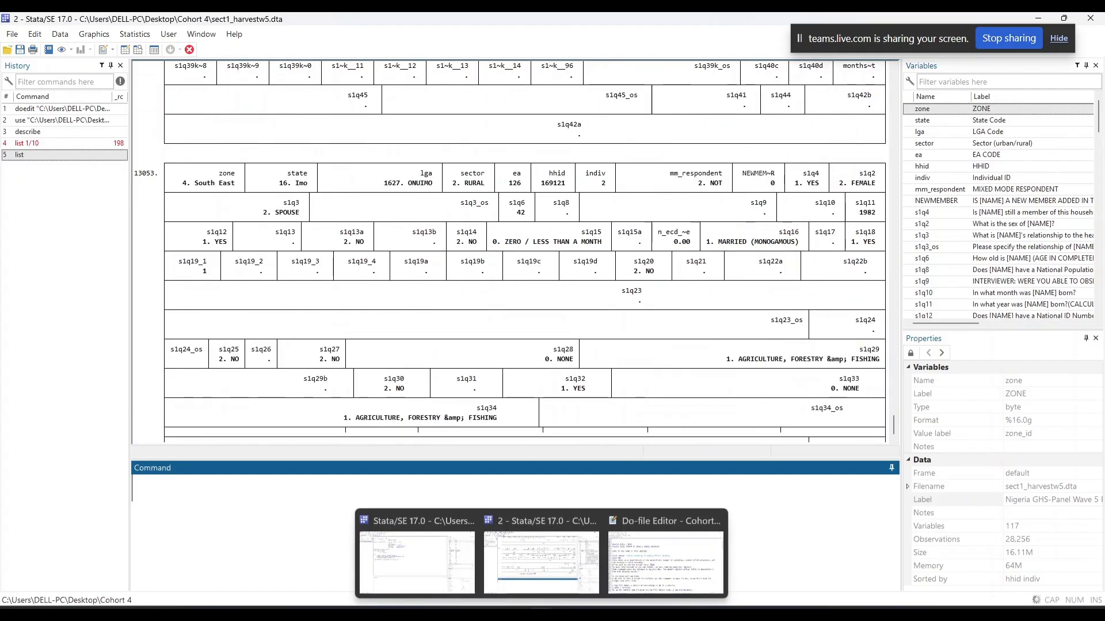
mouse_move(465, 613)
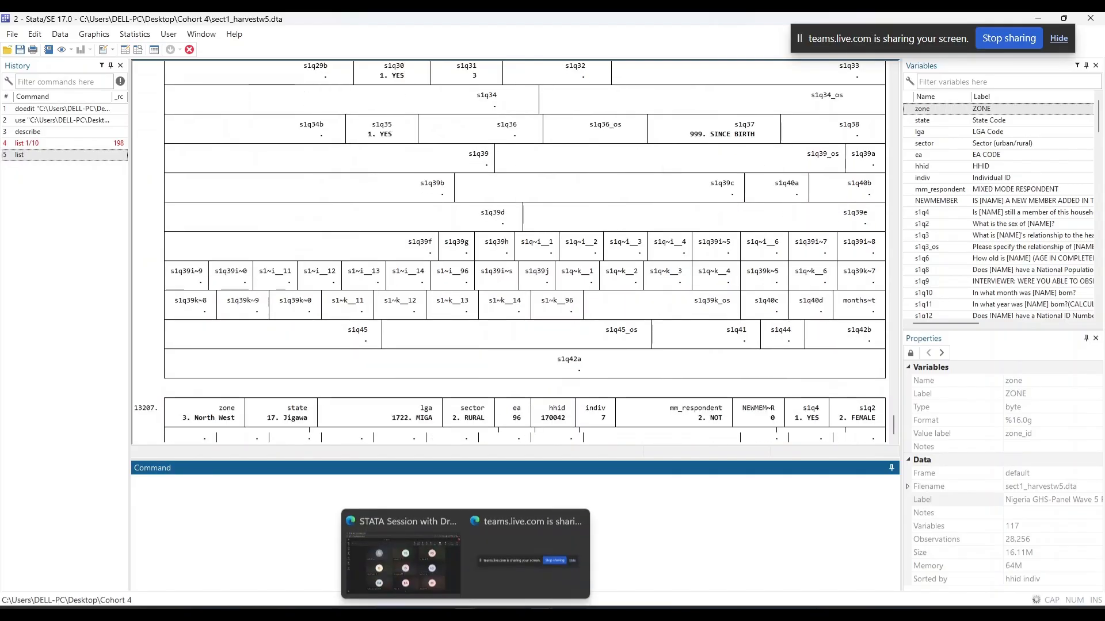
left_click(453, 585)
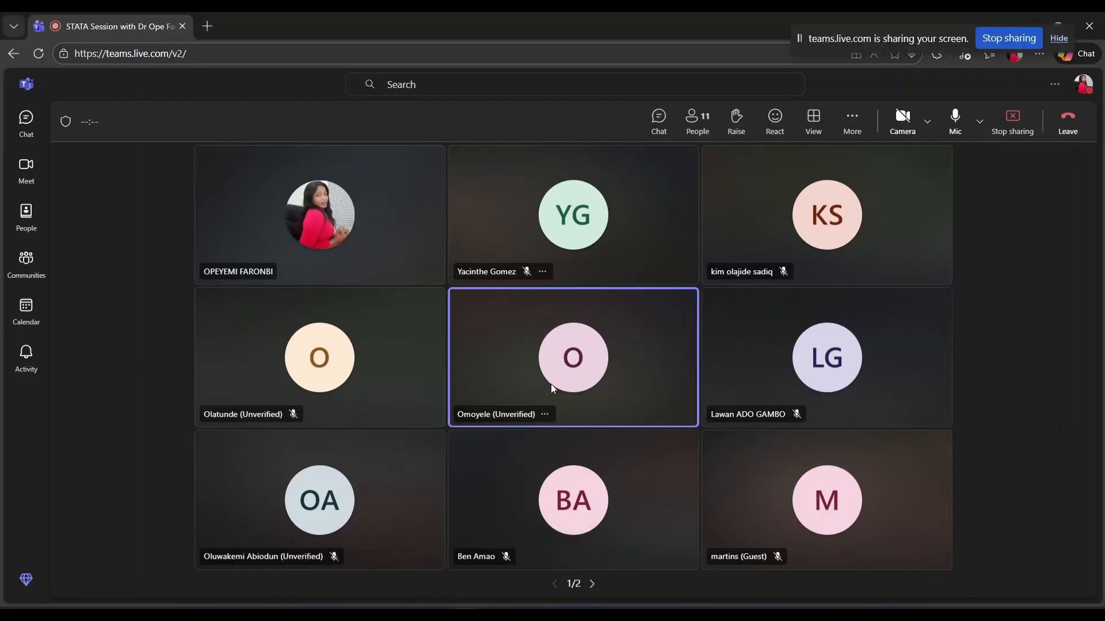
mouse_move(551, 385)
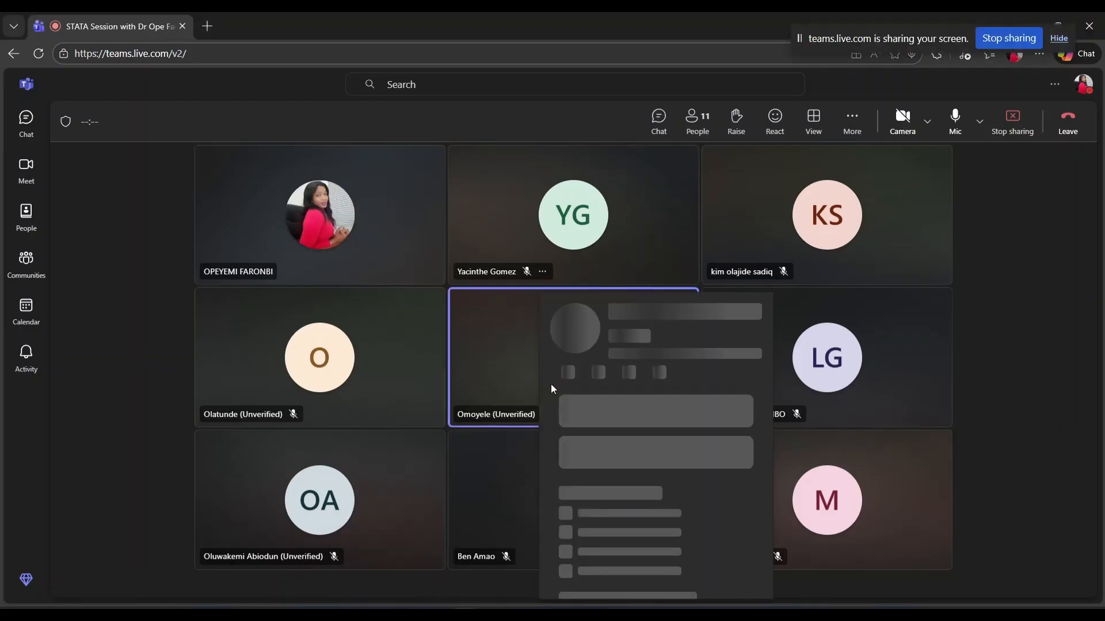
scroll(551, 384, "up", 2)
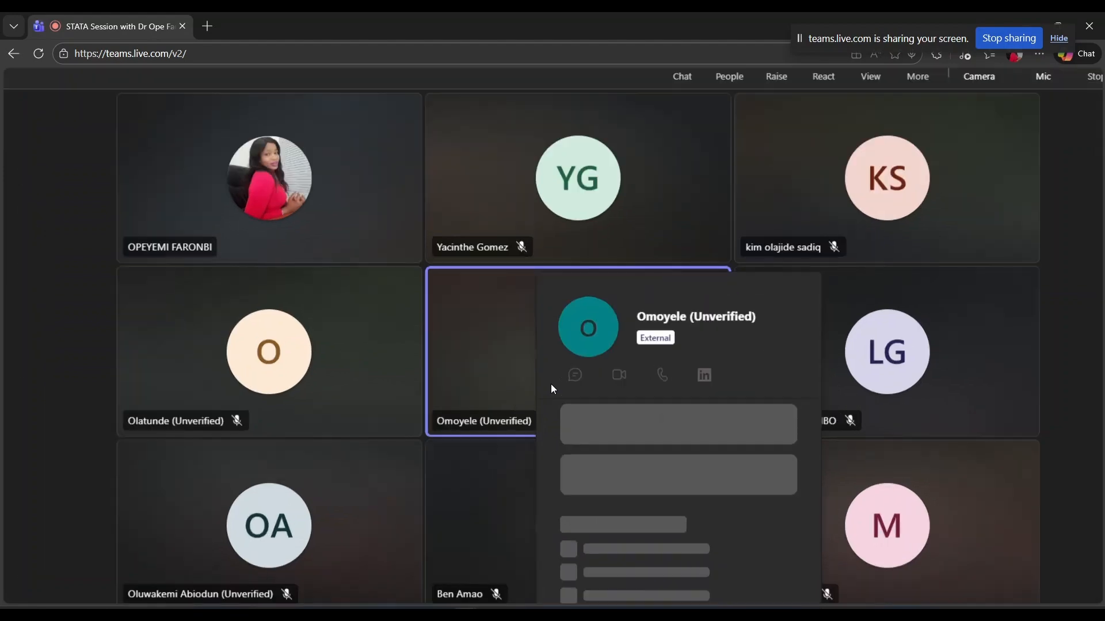
scroll(551, 385, "up", 3)
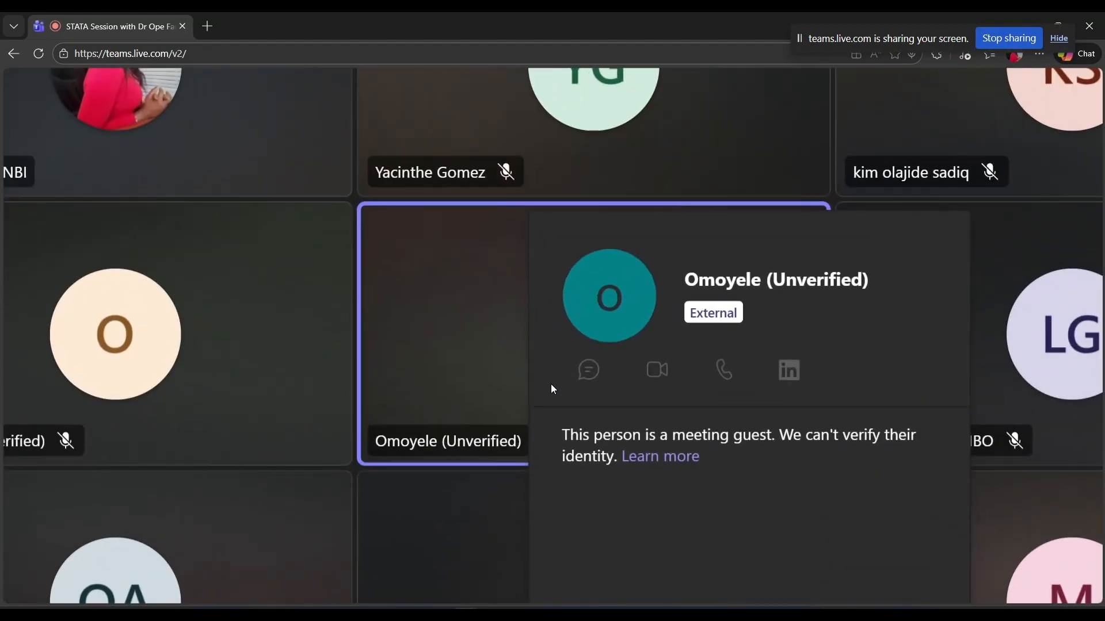
scroll(453, 378, "up", 4)
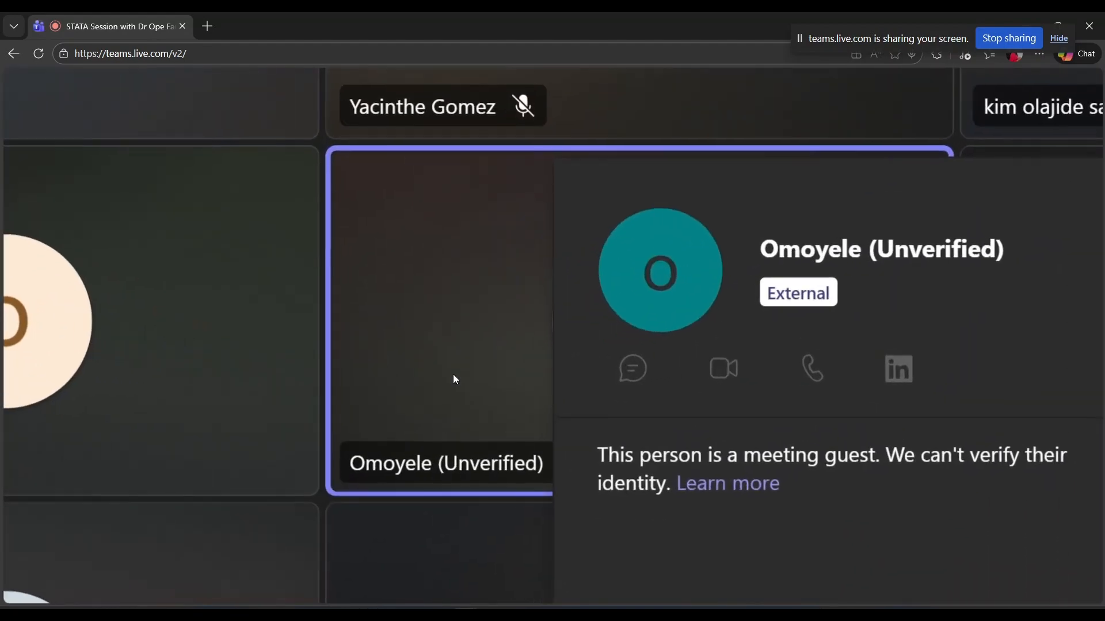
scroll(455, 379, "up", 1)
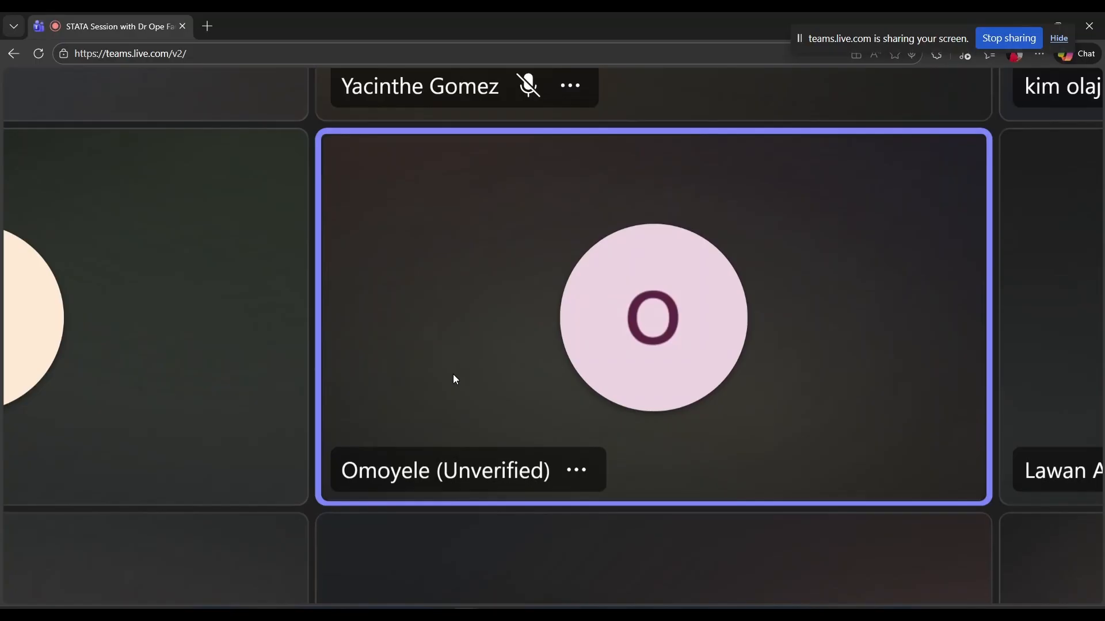
scroll(455, 379, "down", 5)
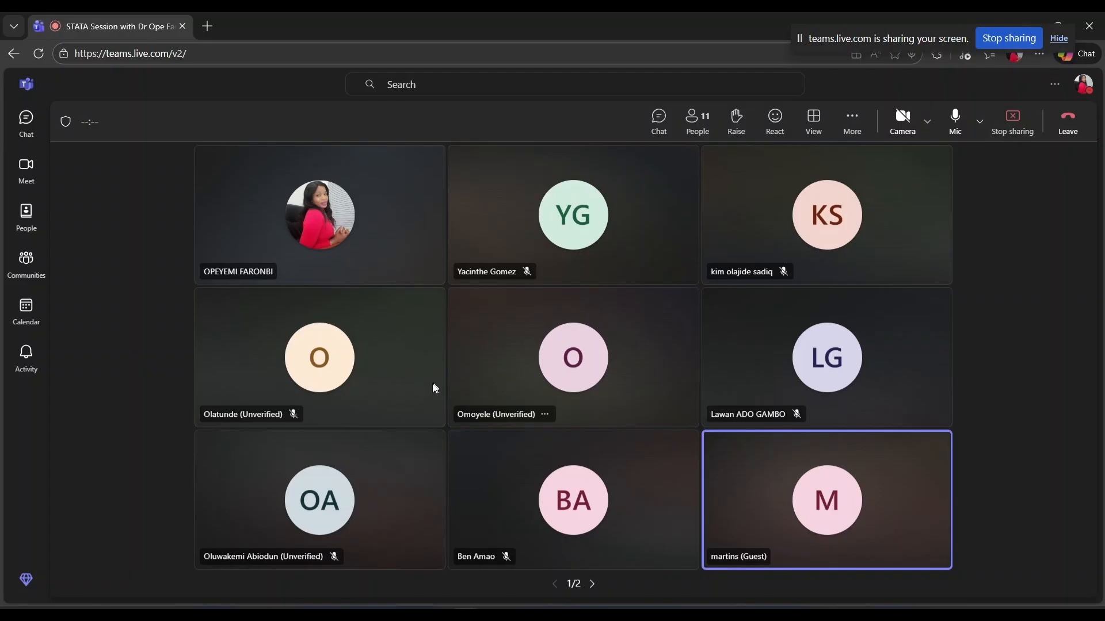
scroll(417, 387, "up", 5)
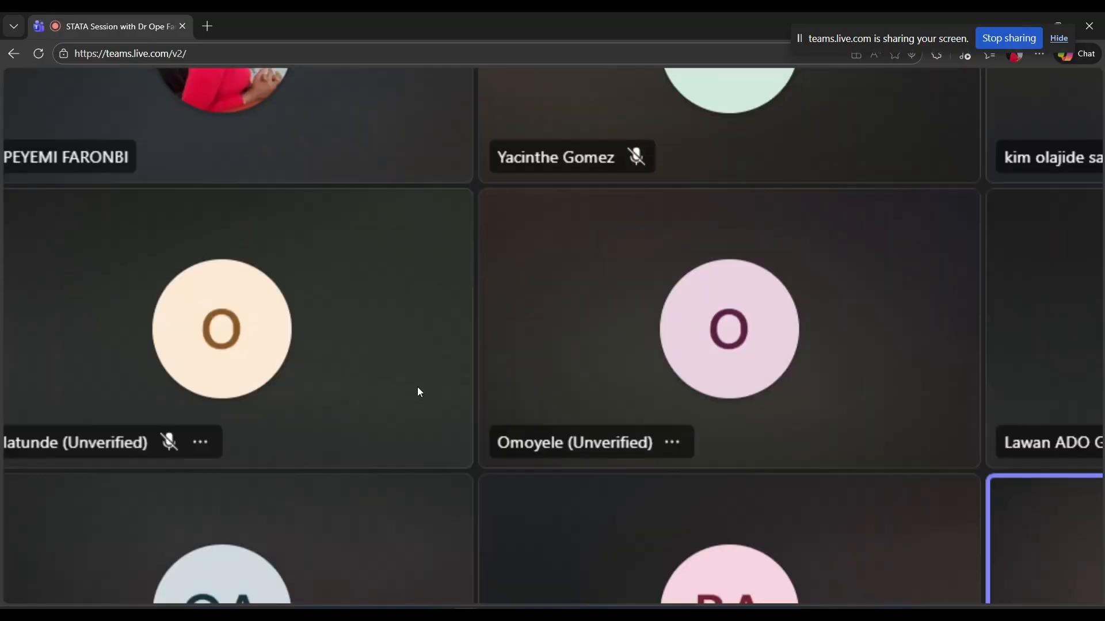
scroll(417, 388, "up", 3)
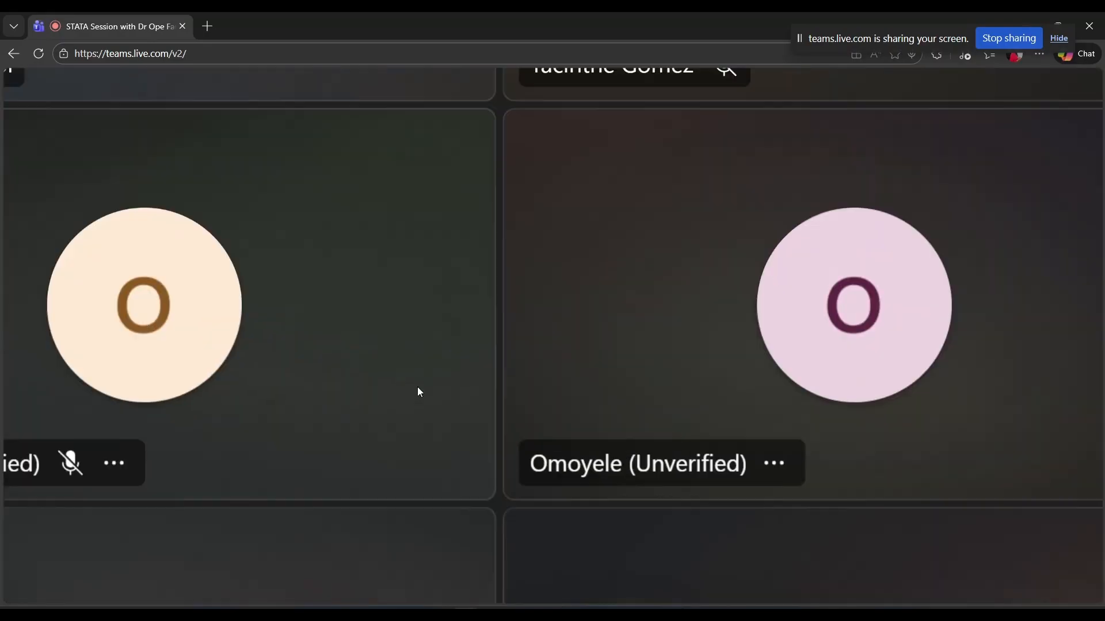
scroll(418, 388, "down", 8)
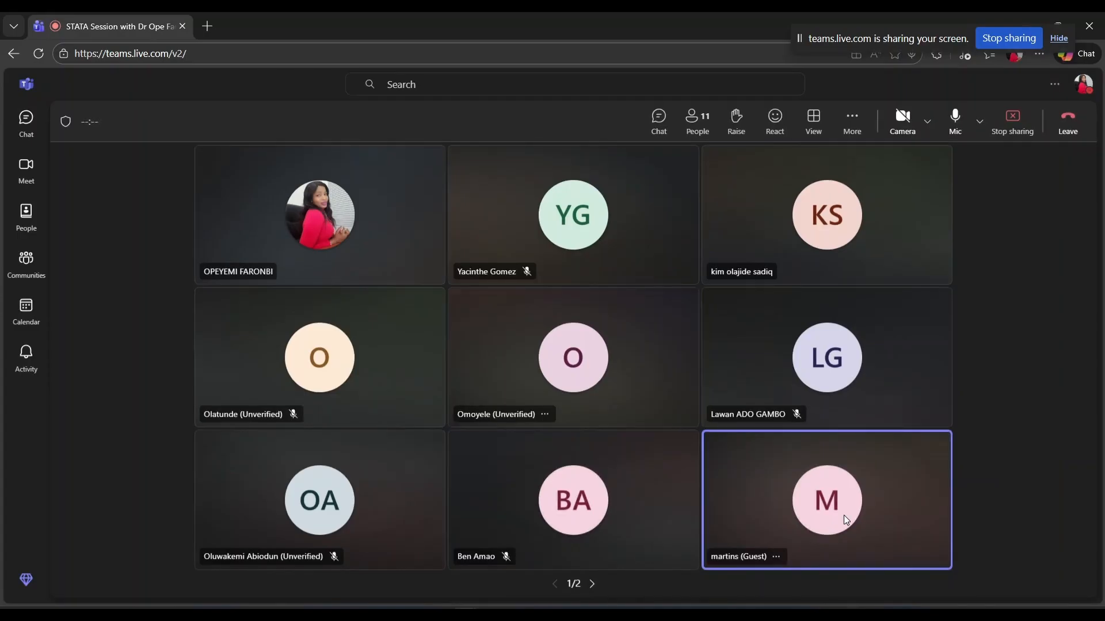
Step: Return to the Stata session and bring up the Cohort 4 Day 1 Dofile & Note at the lines on describe and list
mouse_move(644, 607)
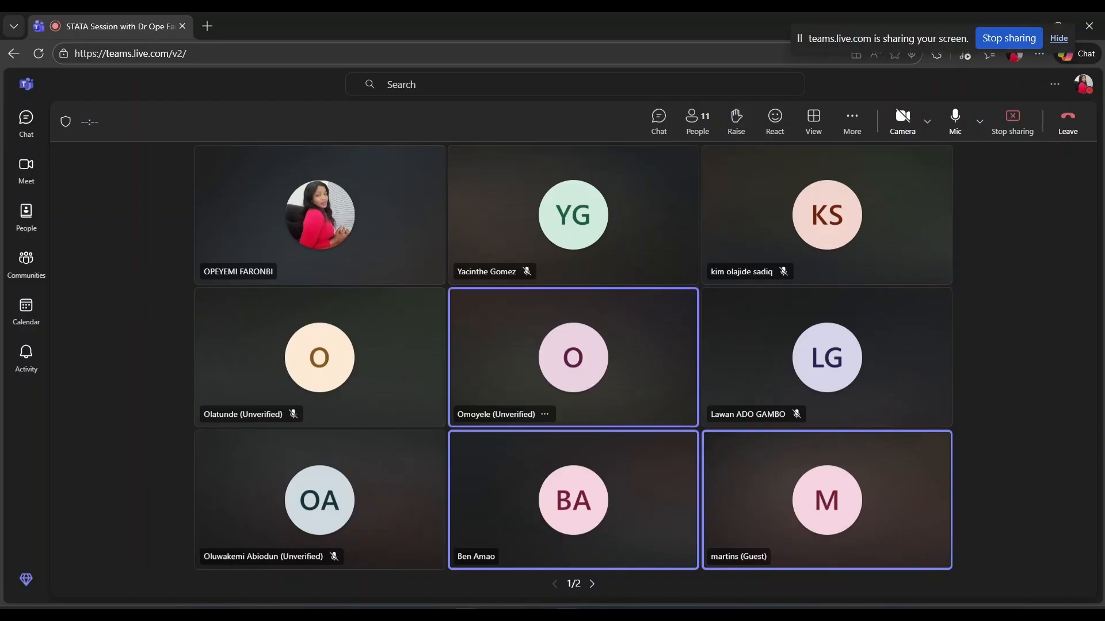
mouse_move(544, 609)
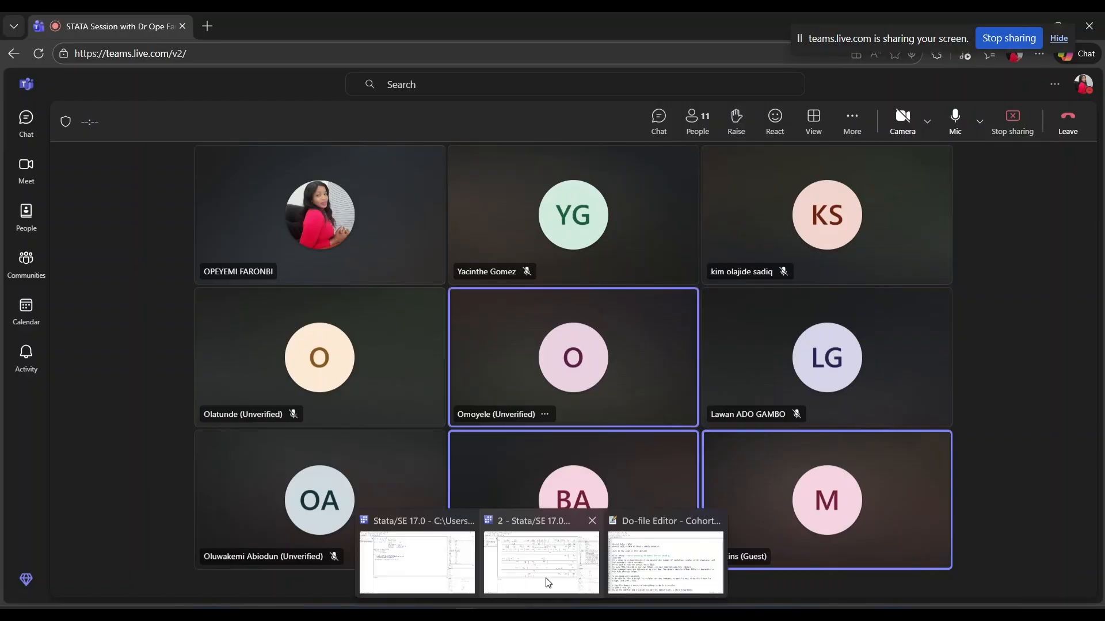
left_click(540, 555)
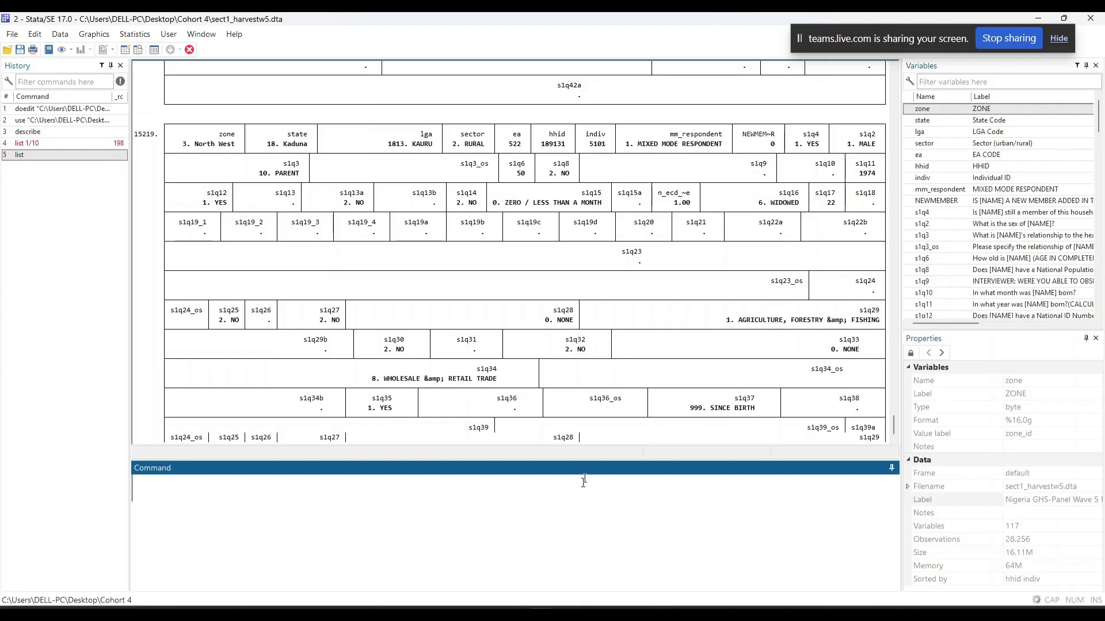
mouse_move(541, 609)
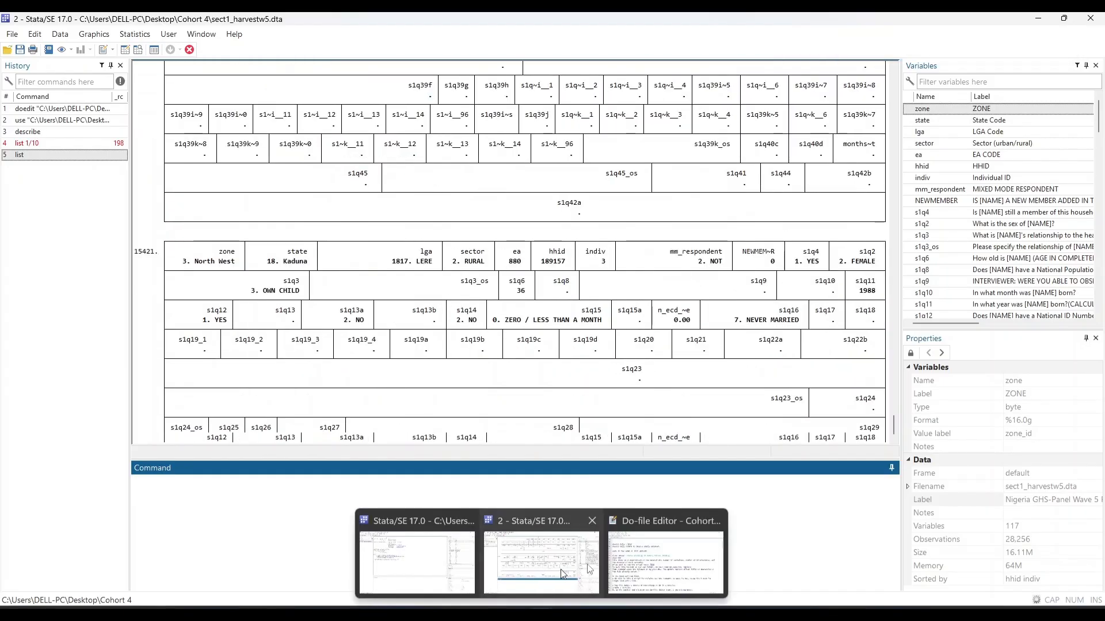
left_click(665, 570)
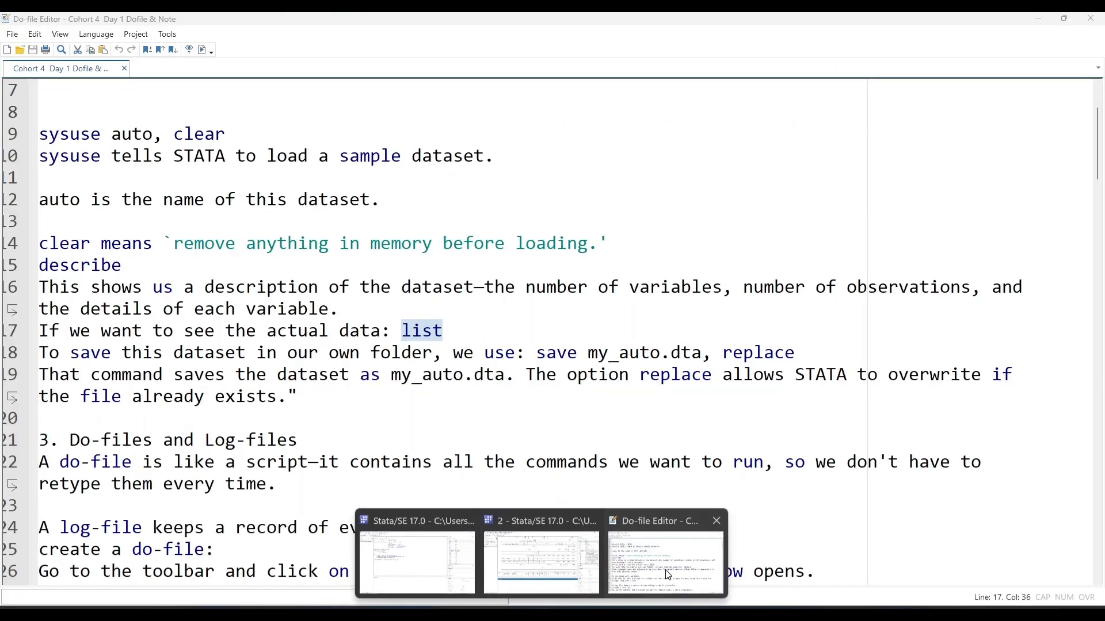
left_click(665, 570)
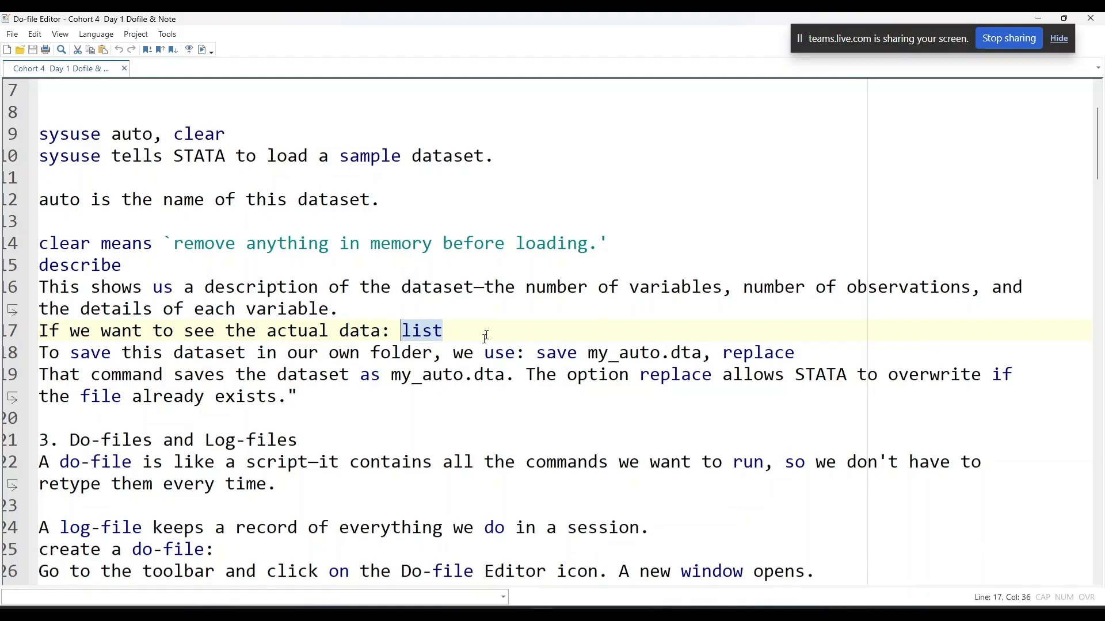
key("Up")
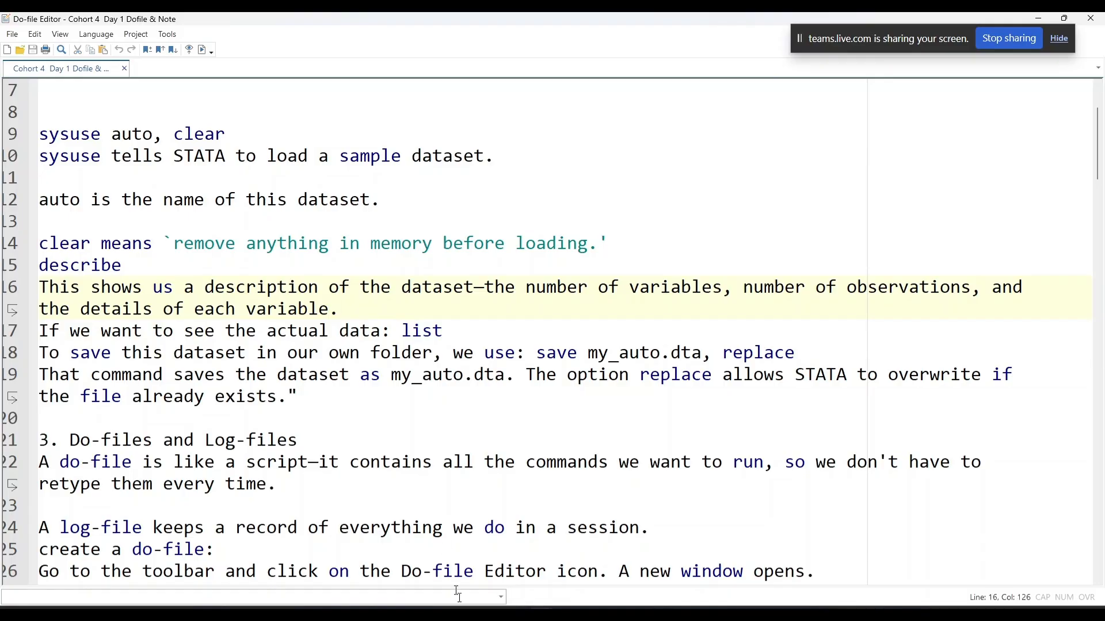
Step: Switch to the Teams meeting and mute the participant marked as Guest
left_click(443, 553)
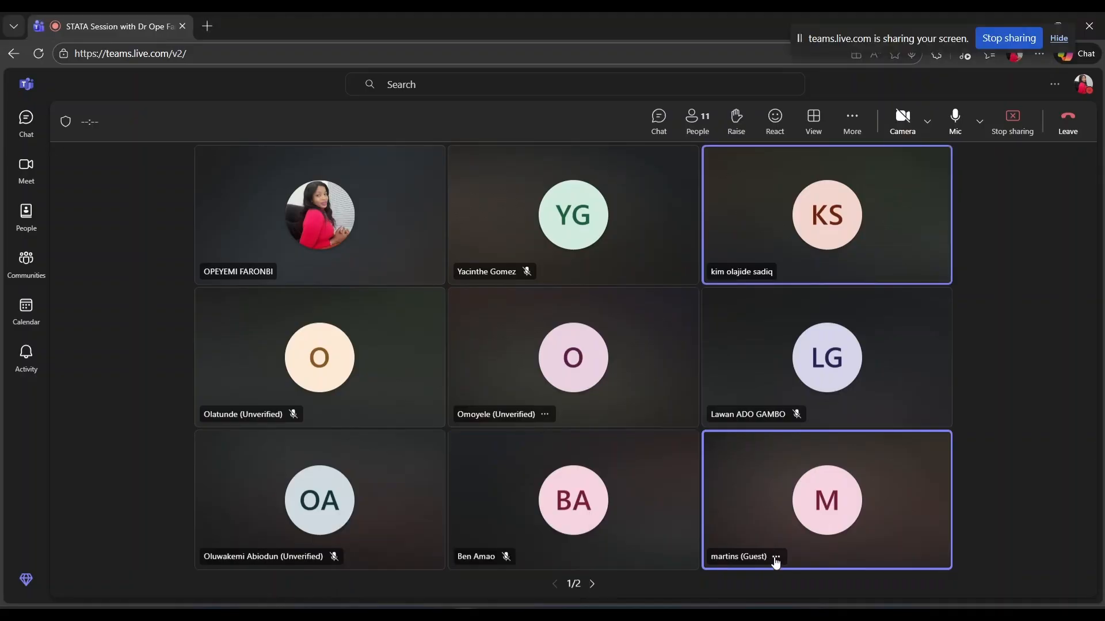
left_click(776, 556)
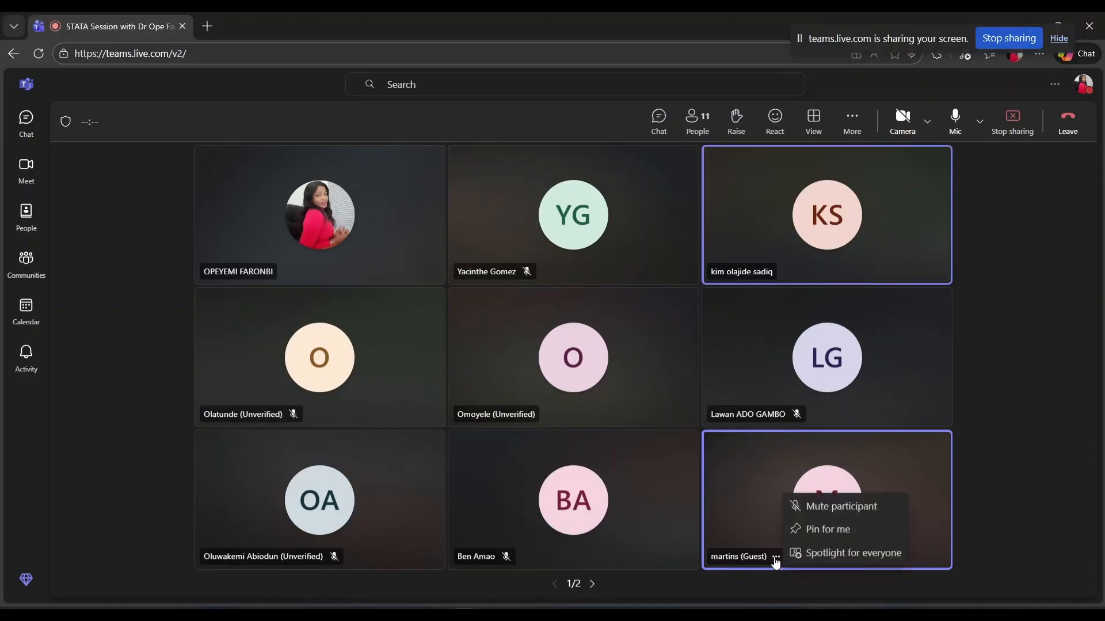
left_click(832, 507)
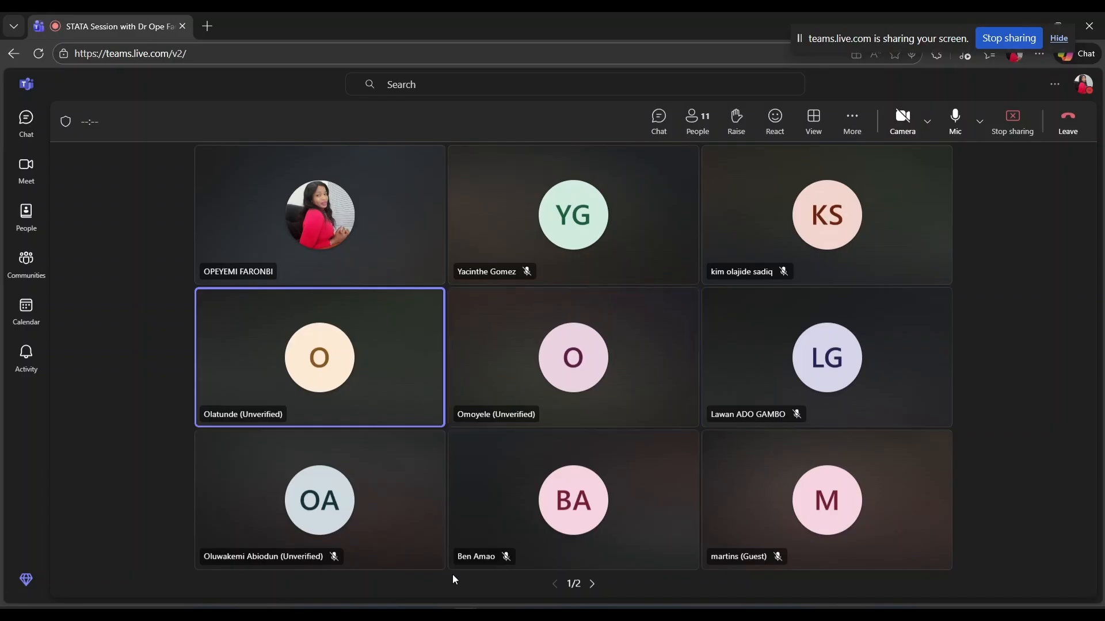
Step: Switch back to the Stata window holding sect1_harvestw5 and look through the running list output of the observations
mouse_move(464, 614)
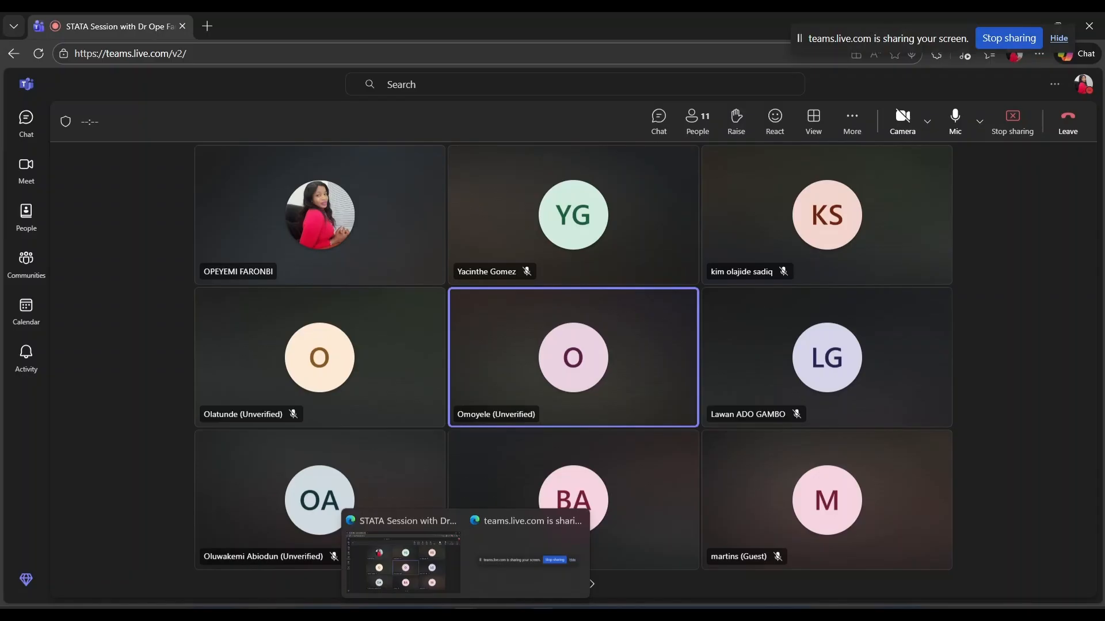
mouse_move(540, 604)
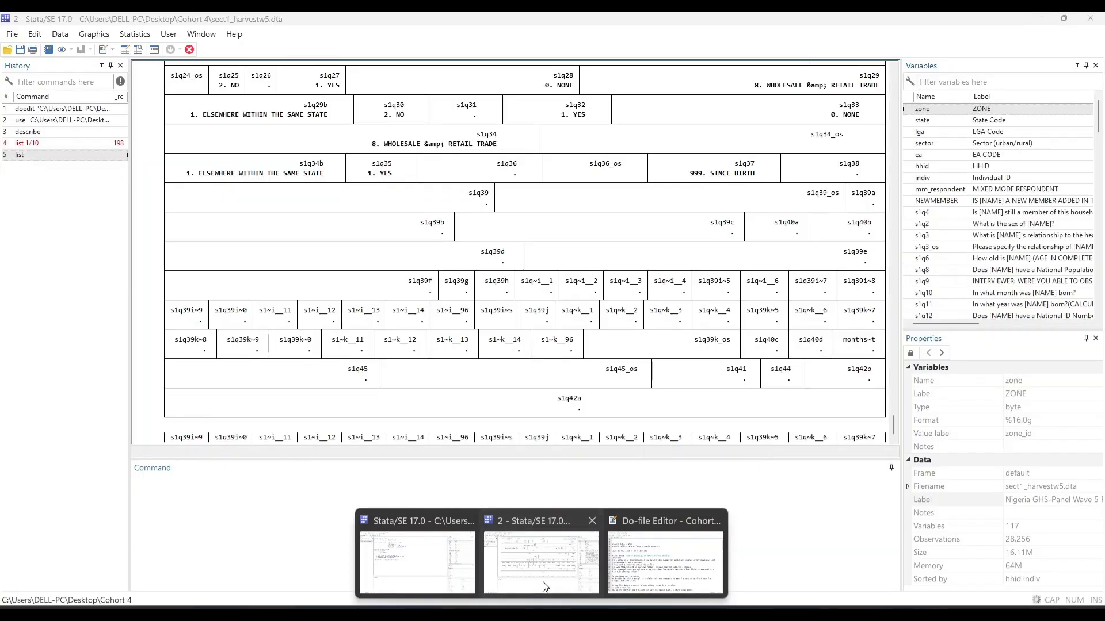
left_click(541, 567)
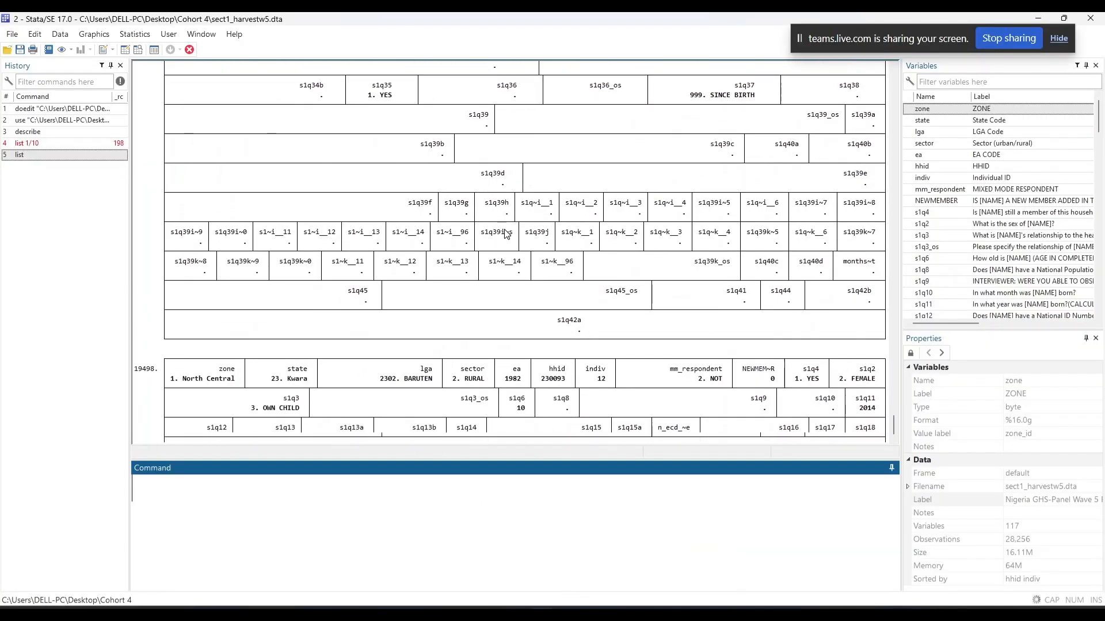
scroll(521, 241, "down", 15)
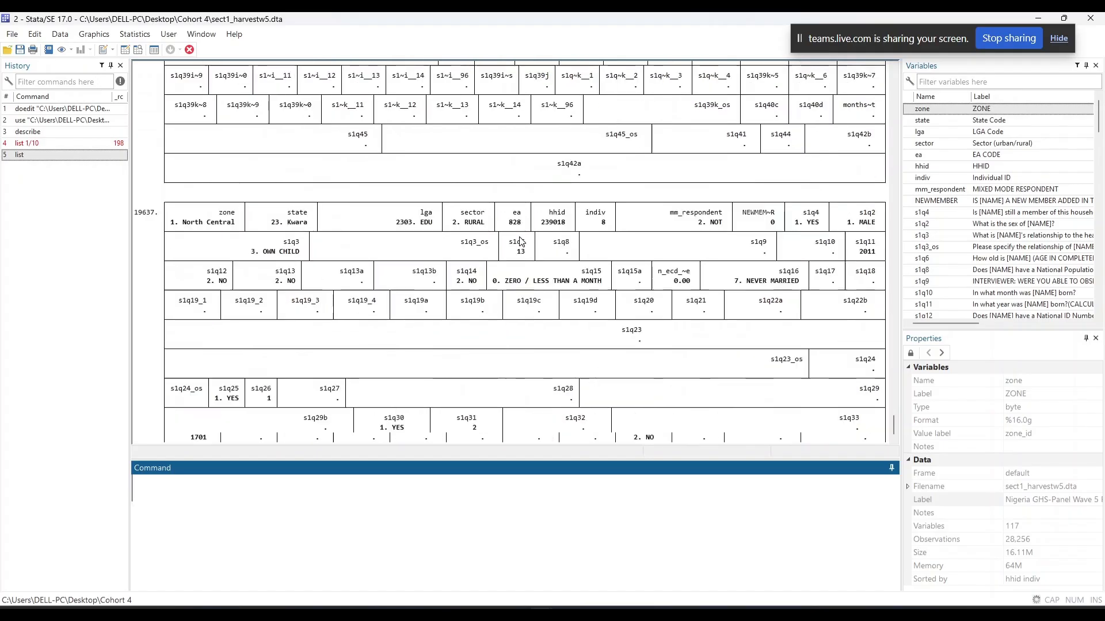
scroll(541, 219, "down", 15)
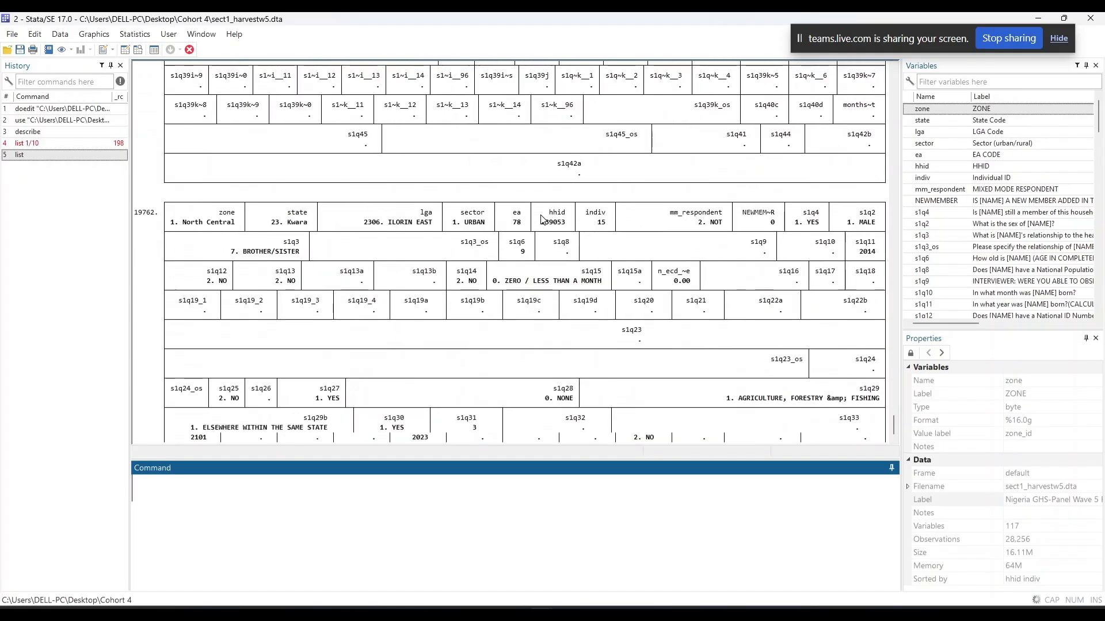
scroll(541, 220, "down", 15)
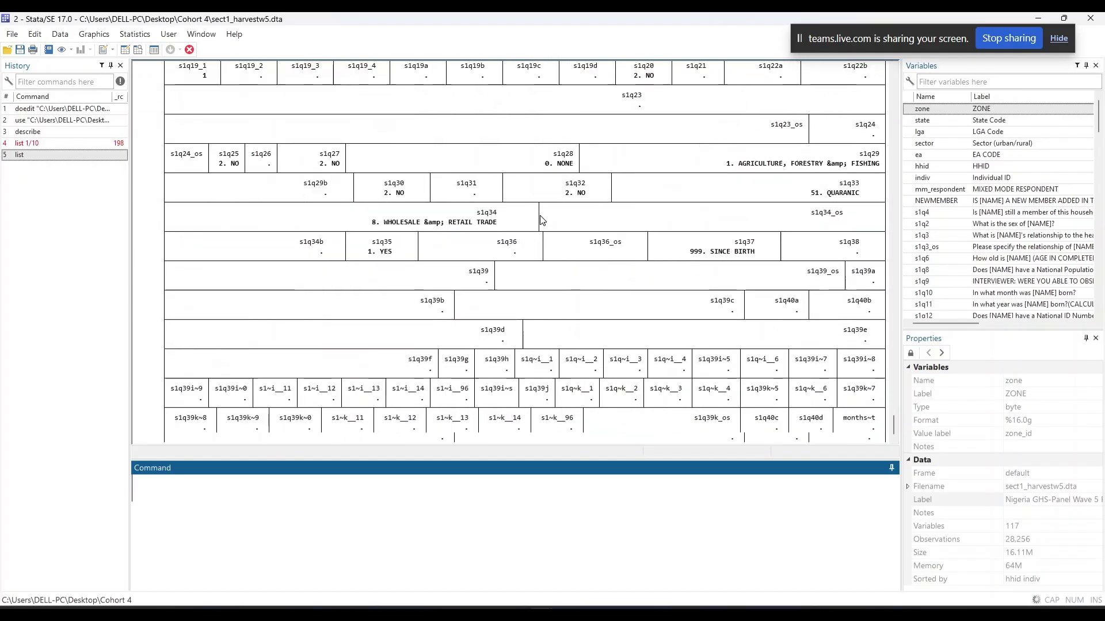
scroll(541, 219, "down", 15)
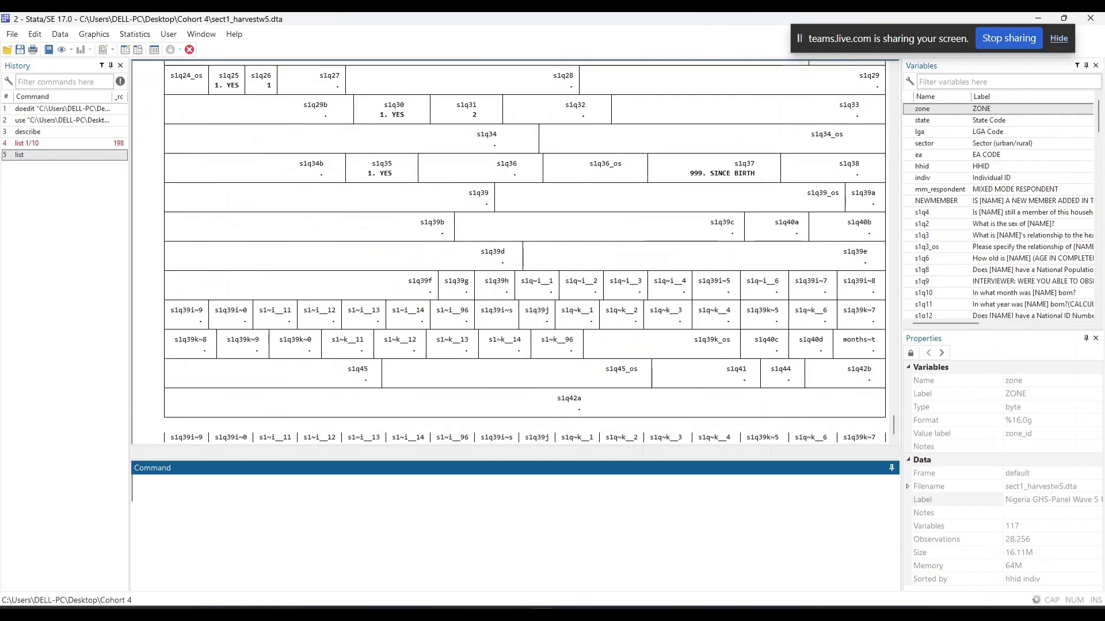
Step: Enter the test text hghhhgh in the Command area without running it, and show the desktop
type("hghhhgh")
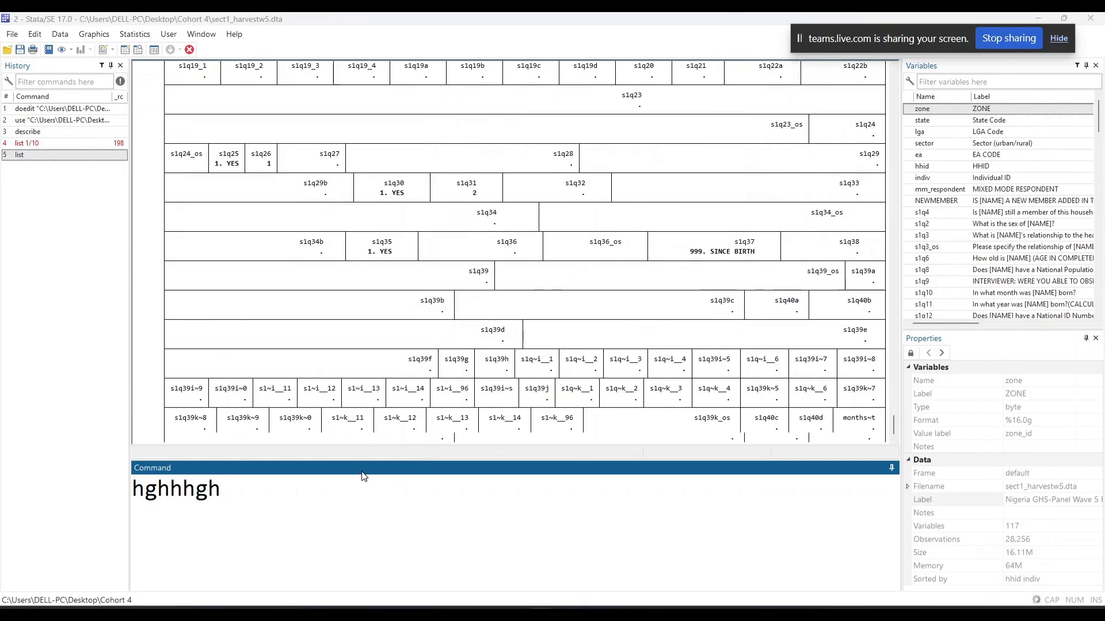
key("alt+Tab")
key("super+d")
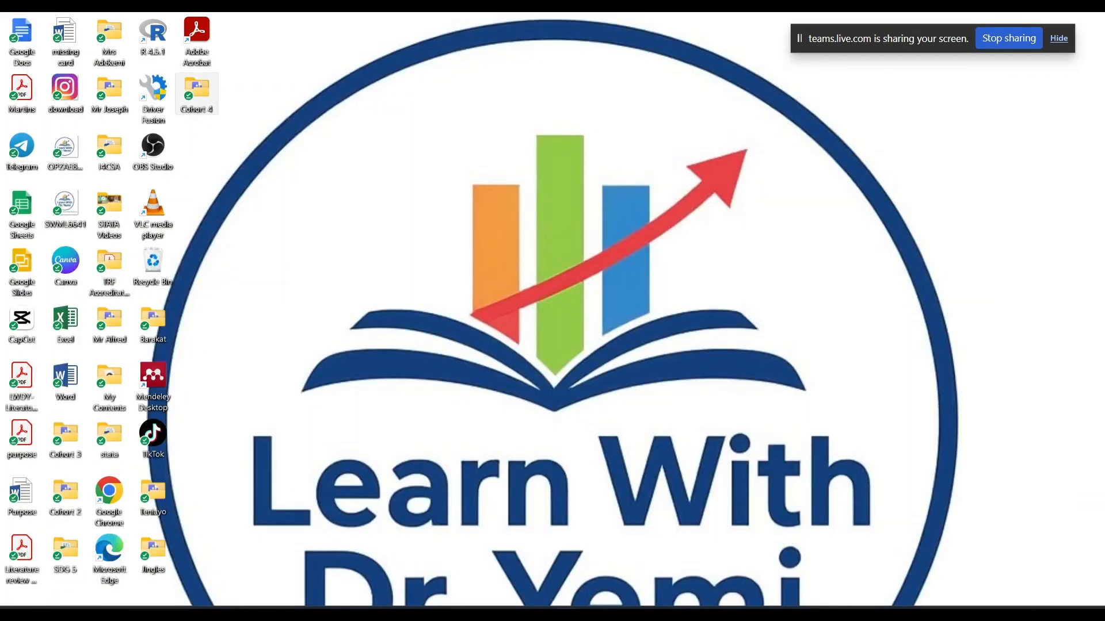
Step: Return to the Stata session and bring up the Cohort 4 Day 1 Dofile & Note at the section on do-files and log-files
mouse_move(545, 614)
left_click(545, 571)
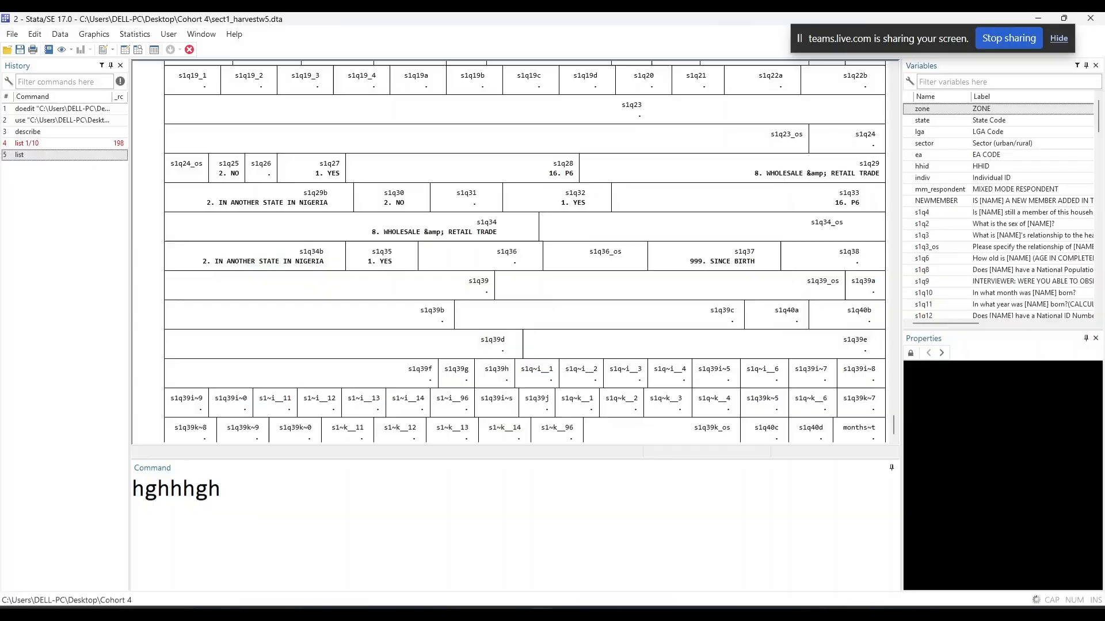
mouse_move(544, 615)
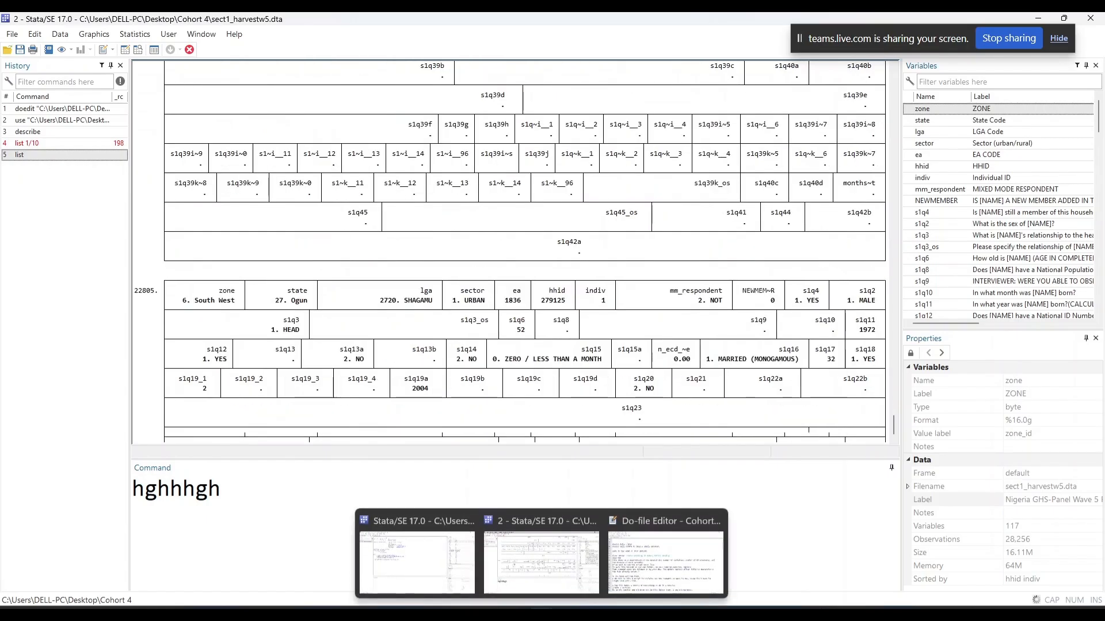
left_click(639, 577)
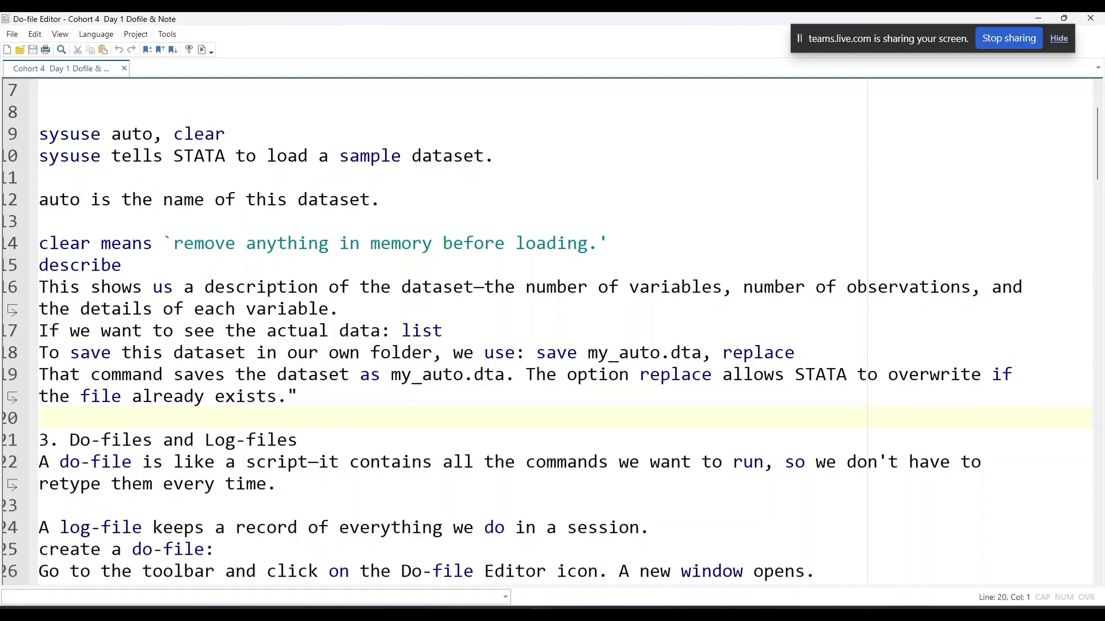
scroll(192, 431, "down", 2)
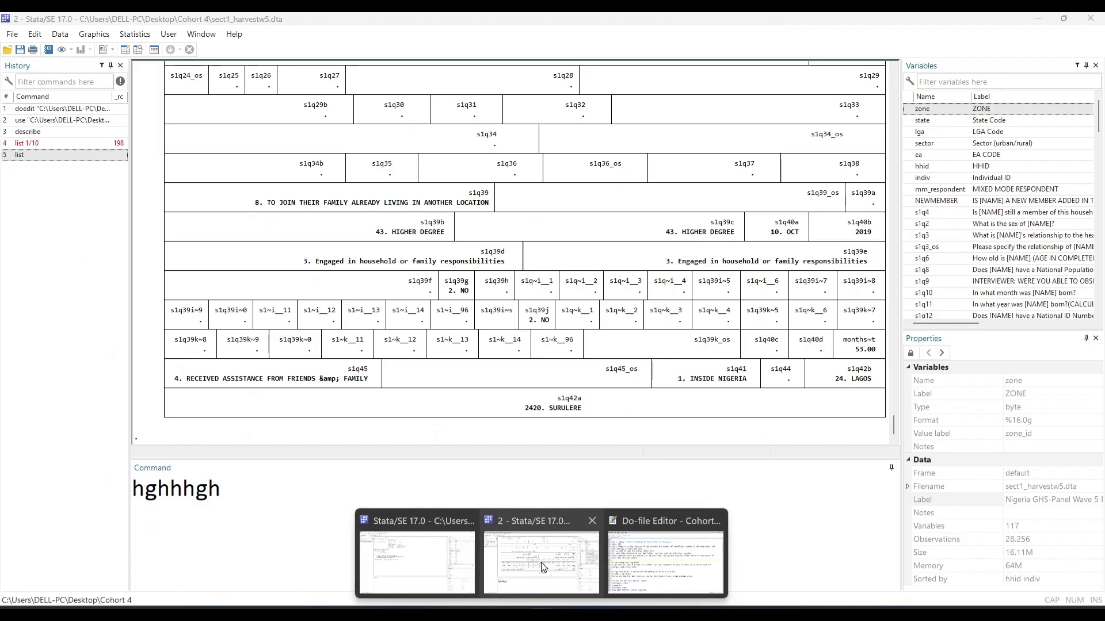
Step: Switch to the Stata window holding sect1_harvestw5 and delete the test text hghhhgh from the Command area
left_click(541, 562)
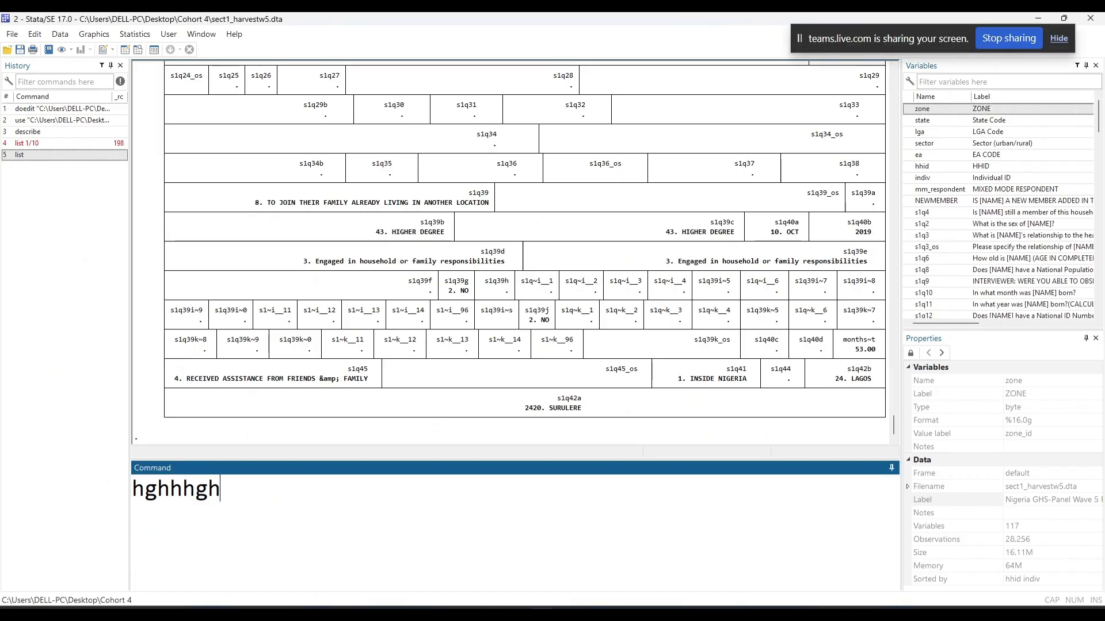
key("BackSpace")
key("BackSpace")
key("BackSpace")
key("BackSpace")
key("BackSpace")
key("BackSpace")
key("BackSpace")
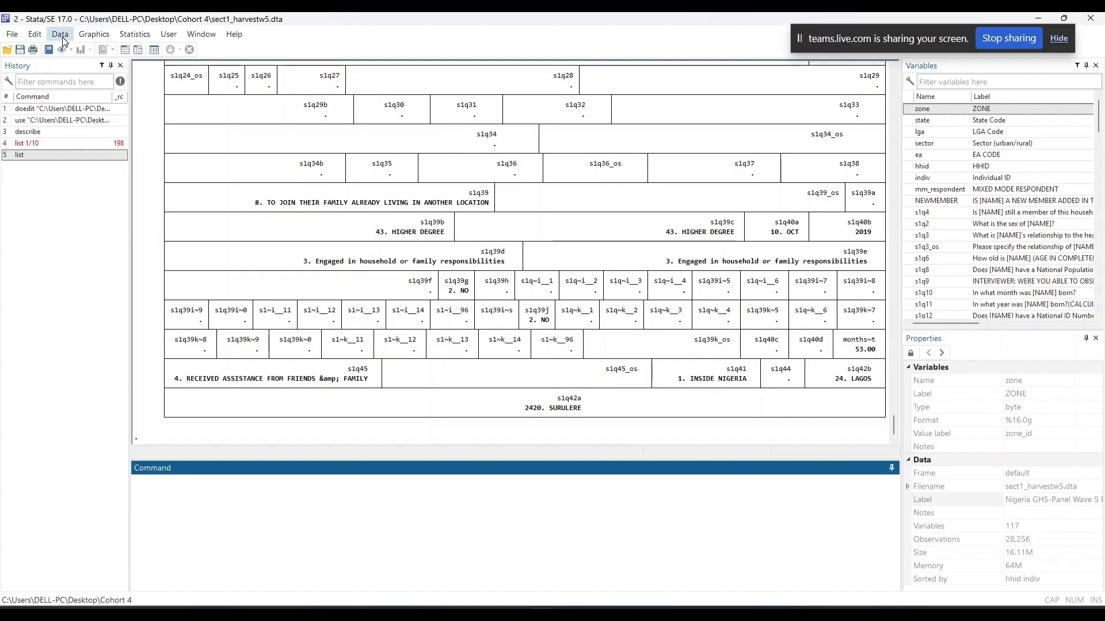
Step: Open a blank do-file, put it aside and return to the Stata window holding sect1_harvestw5
left_click(105, 54)
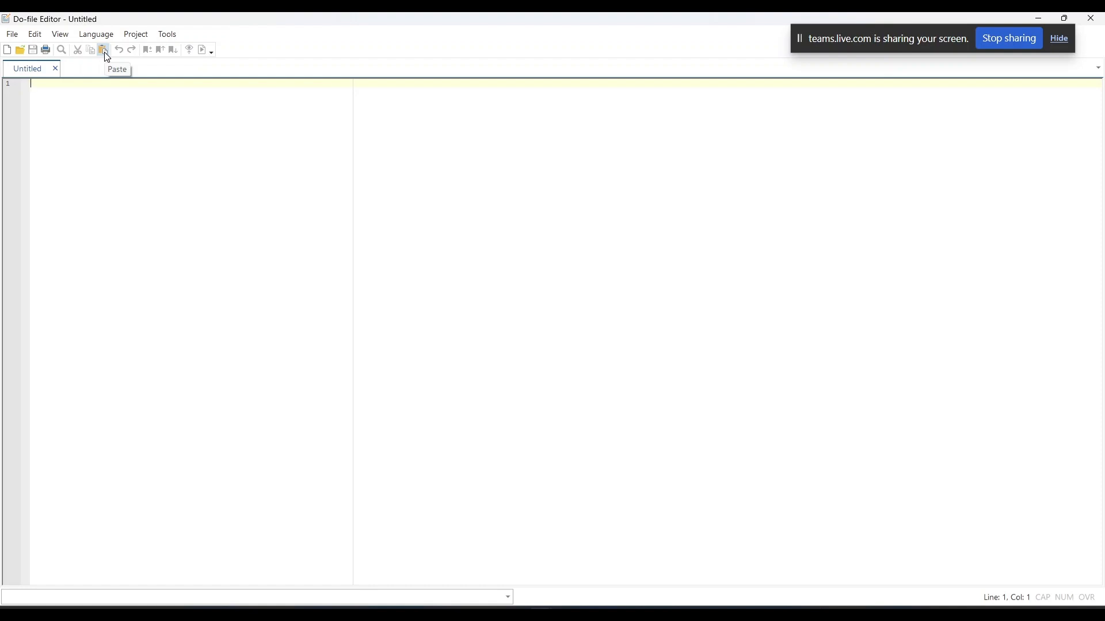
left_click(1044, 20)
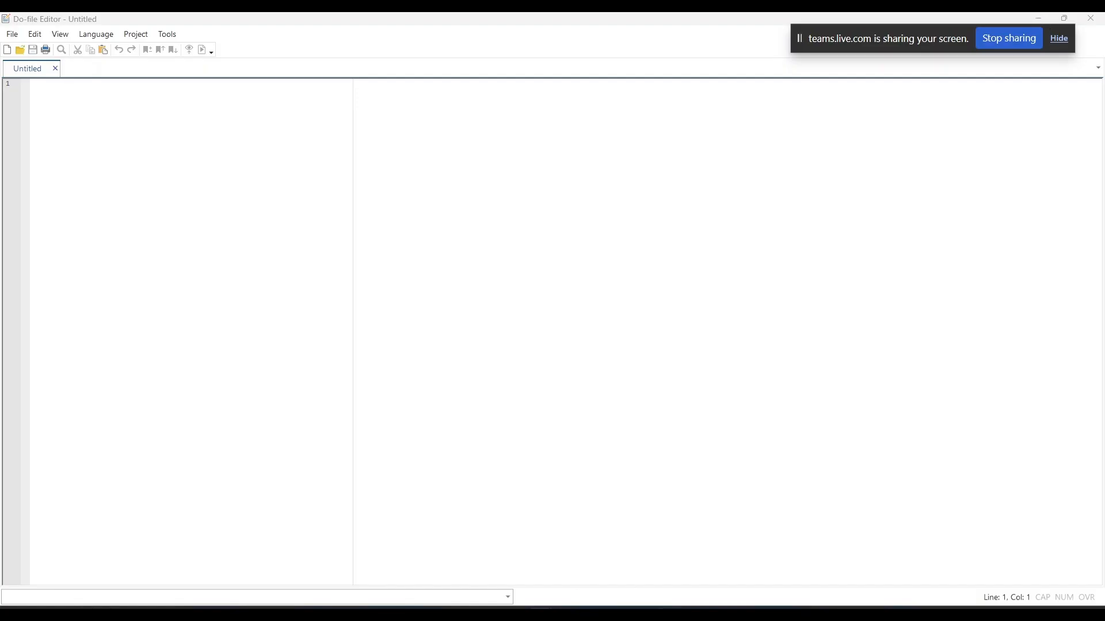
mouse_move(541, 605)
left_click(500, 575)
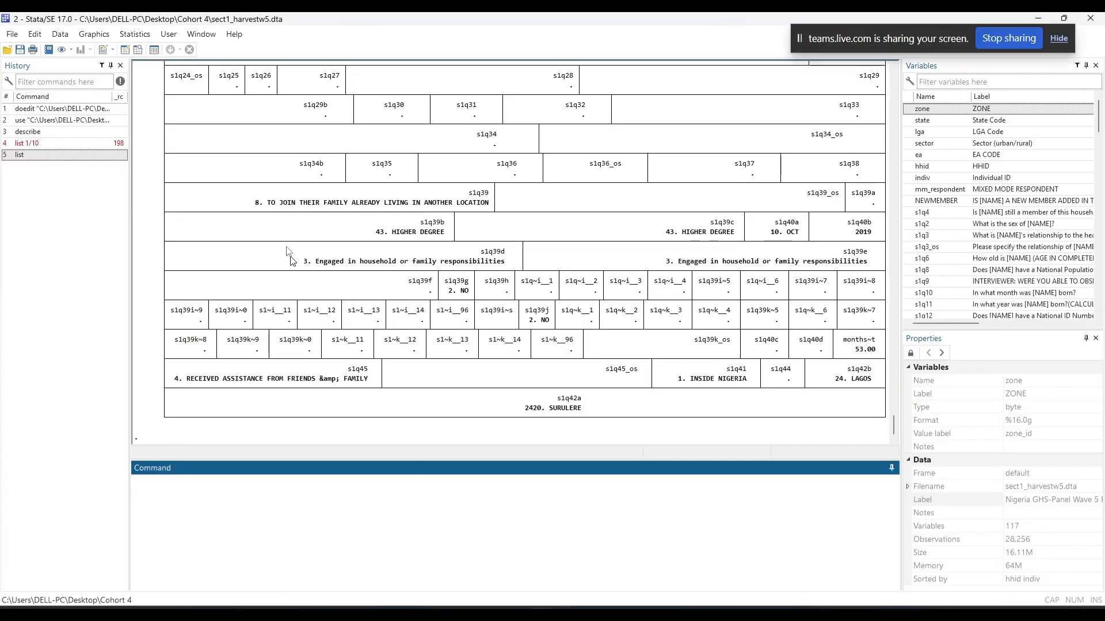
Step: Open another blank do-file and write clear on the first line and sysuse auto, clear on the second
left_click(105, 55)
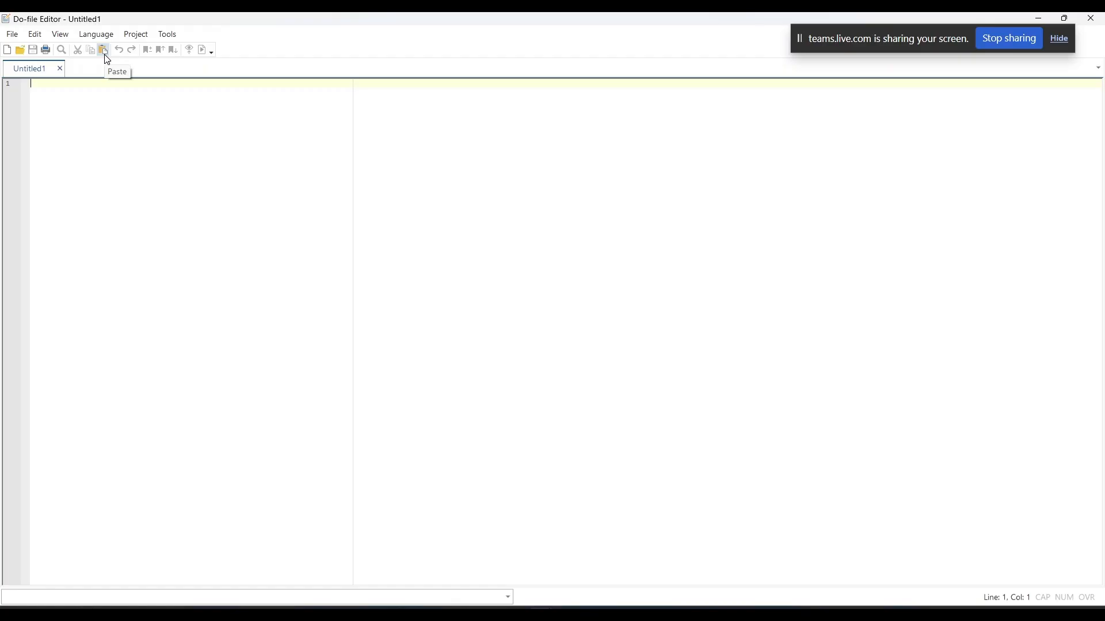
type("clear")
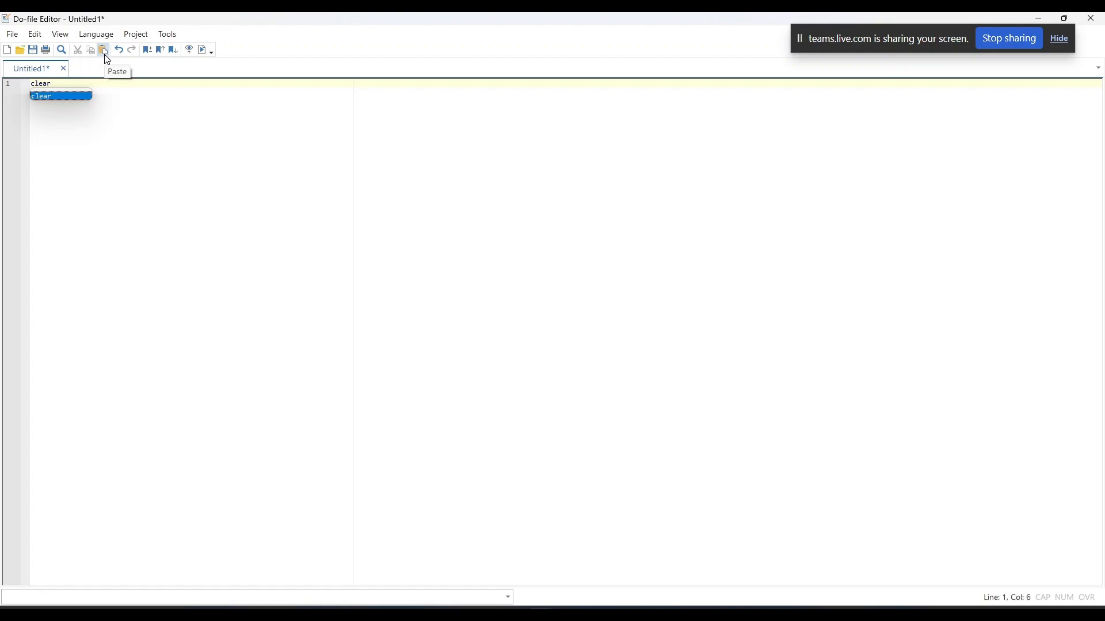
key("Return")
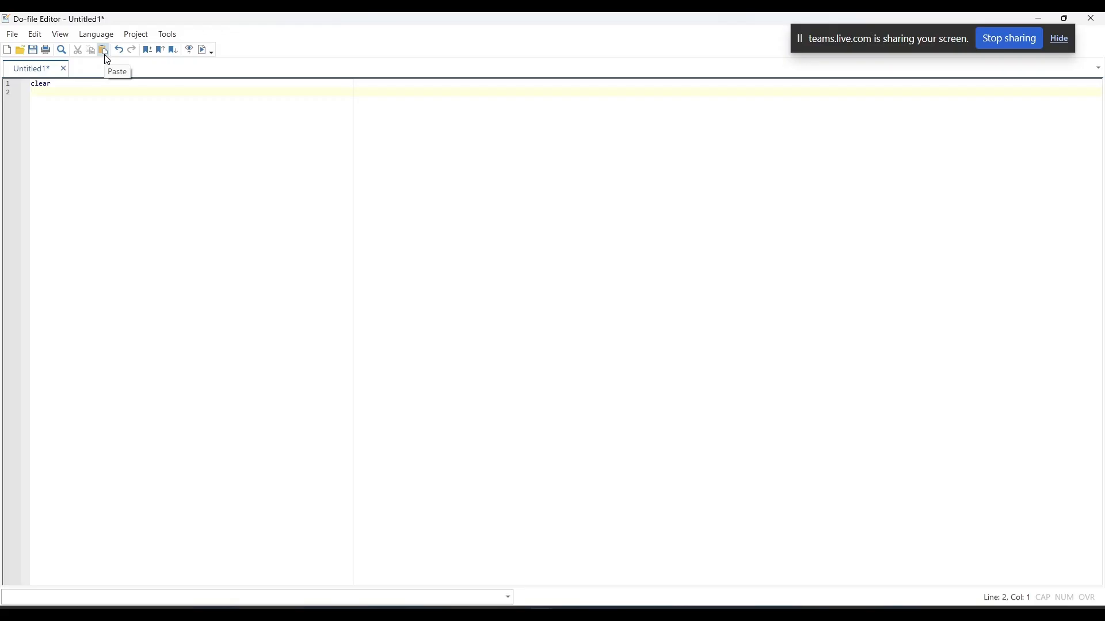
type("u")
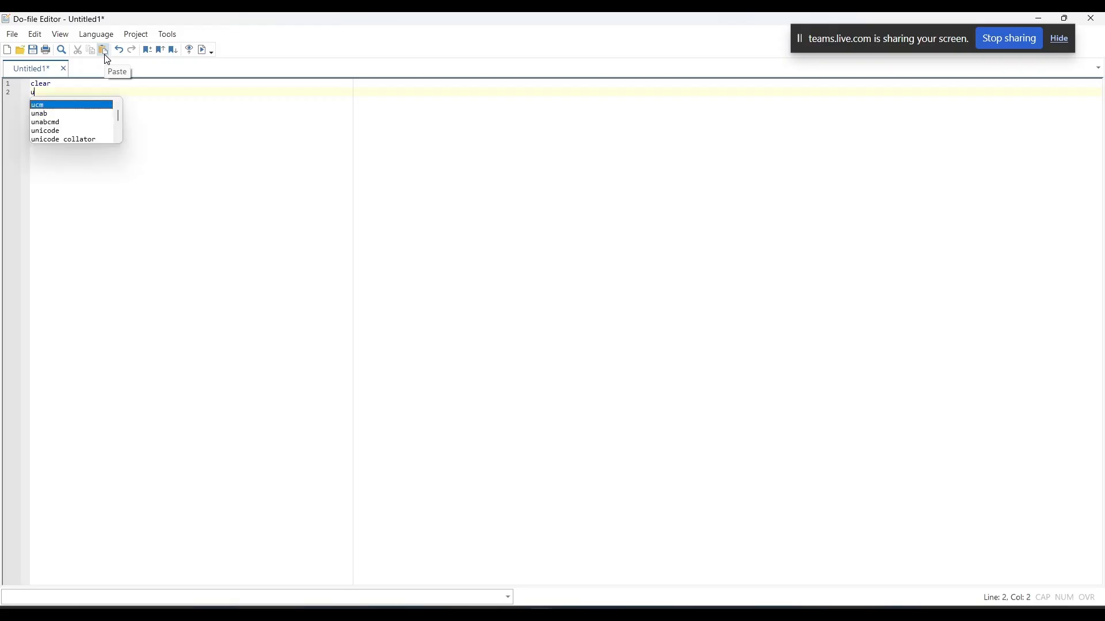
key("BackSpace")
type("sy")
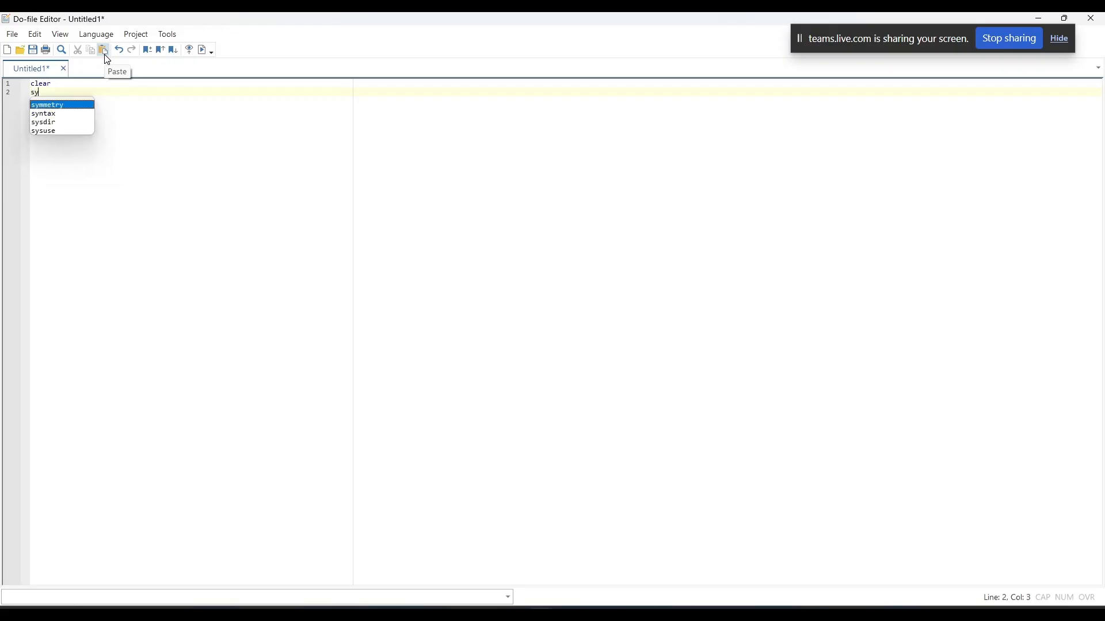
type("sus")
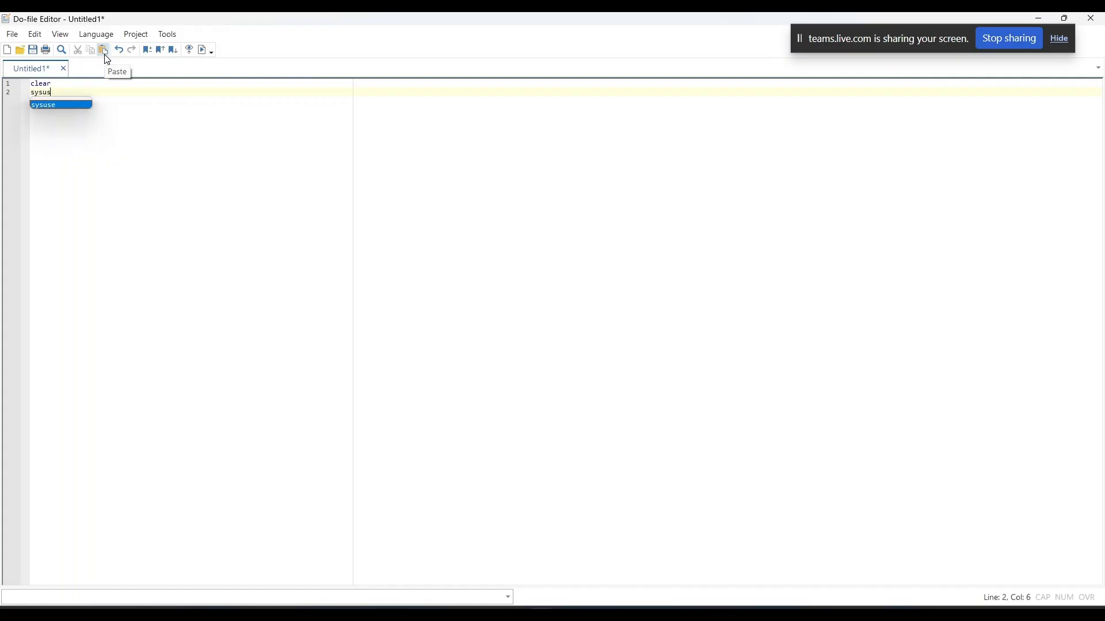
type("e auto")
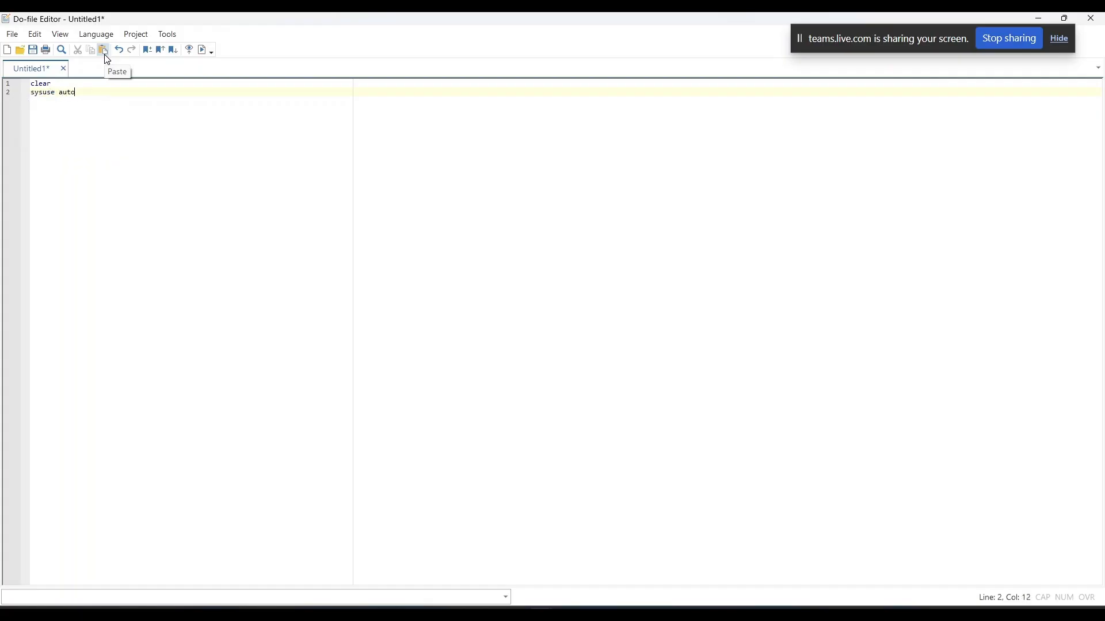
type(", cle")
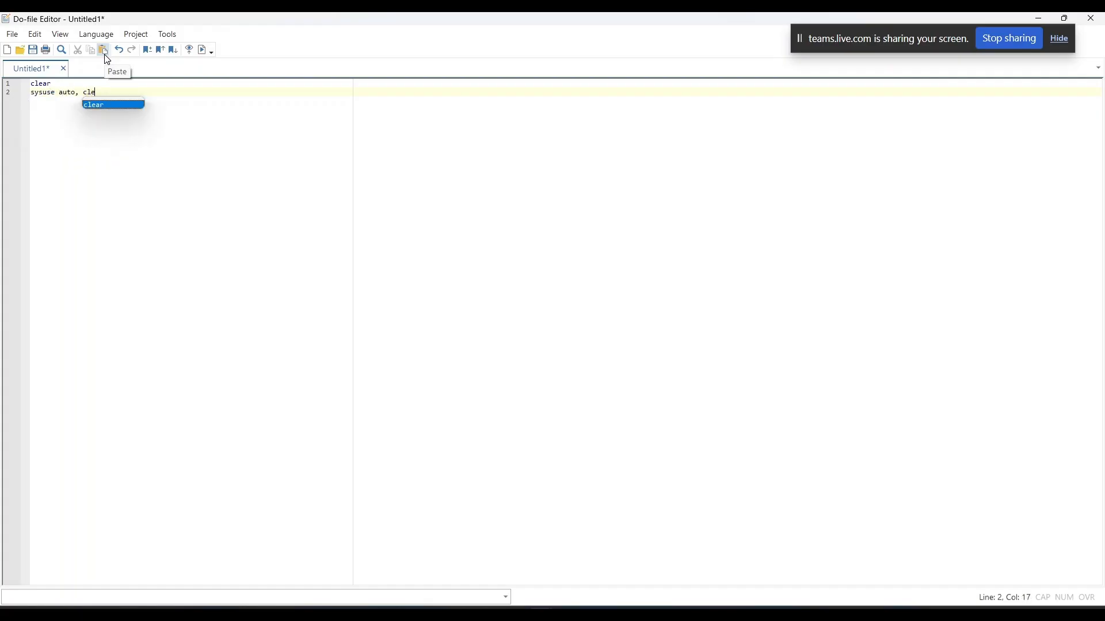
type("ar")
key("Return")
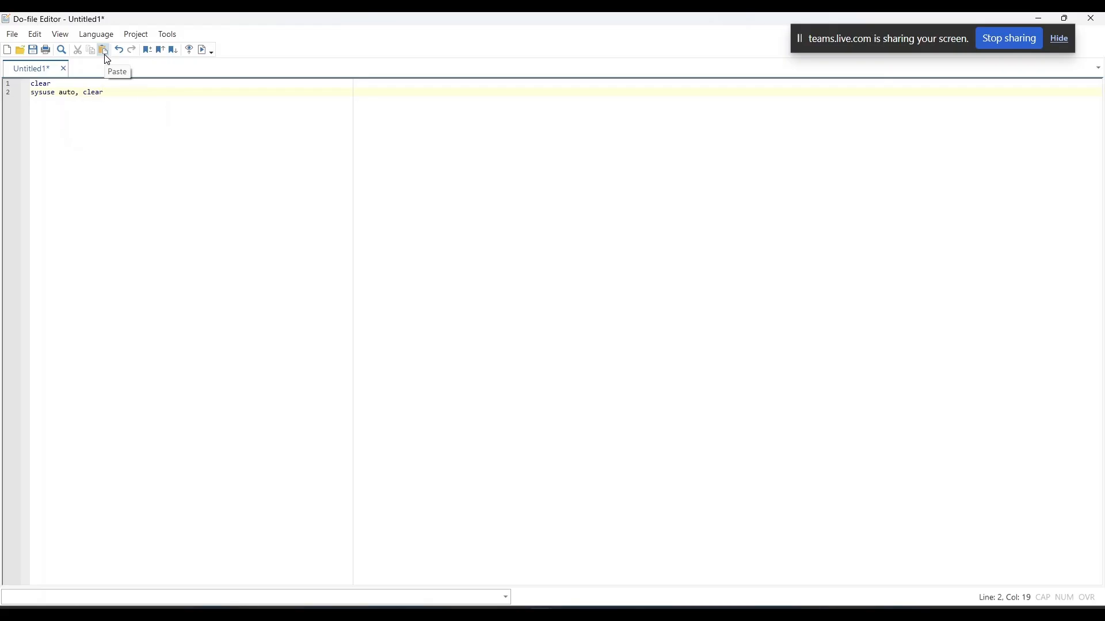
Step: Insert the line set more off between the clear and sysuse commands, and start a new line at the end of the do-file
key("Up")
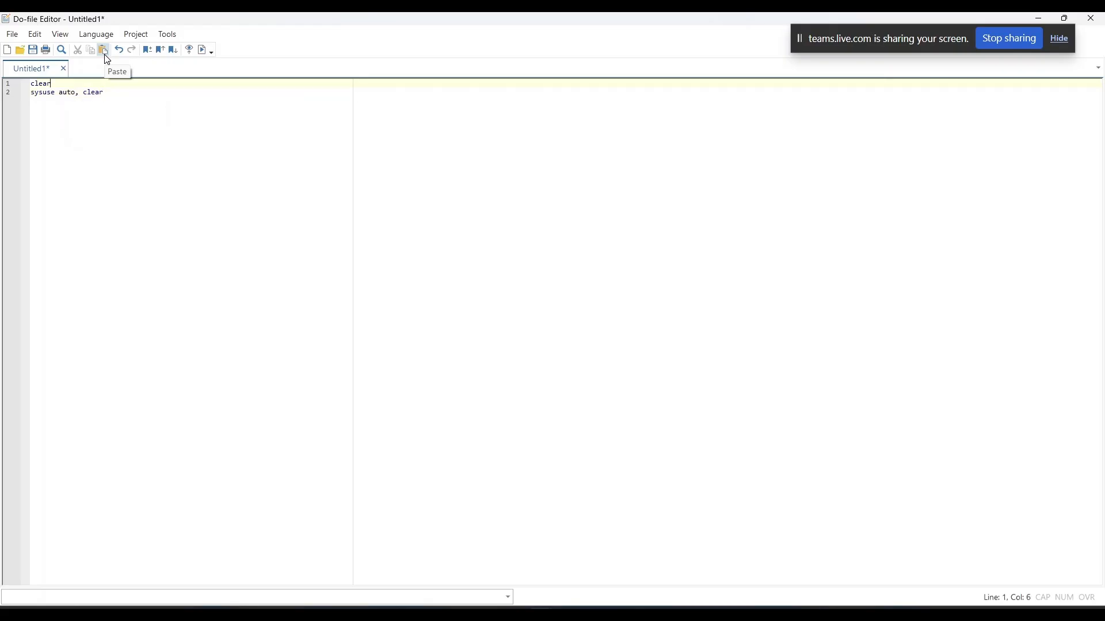
key("Return")
type("set moreoff")
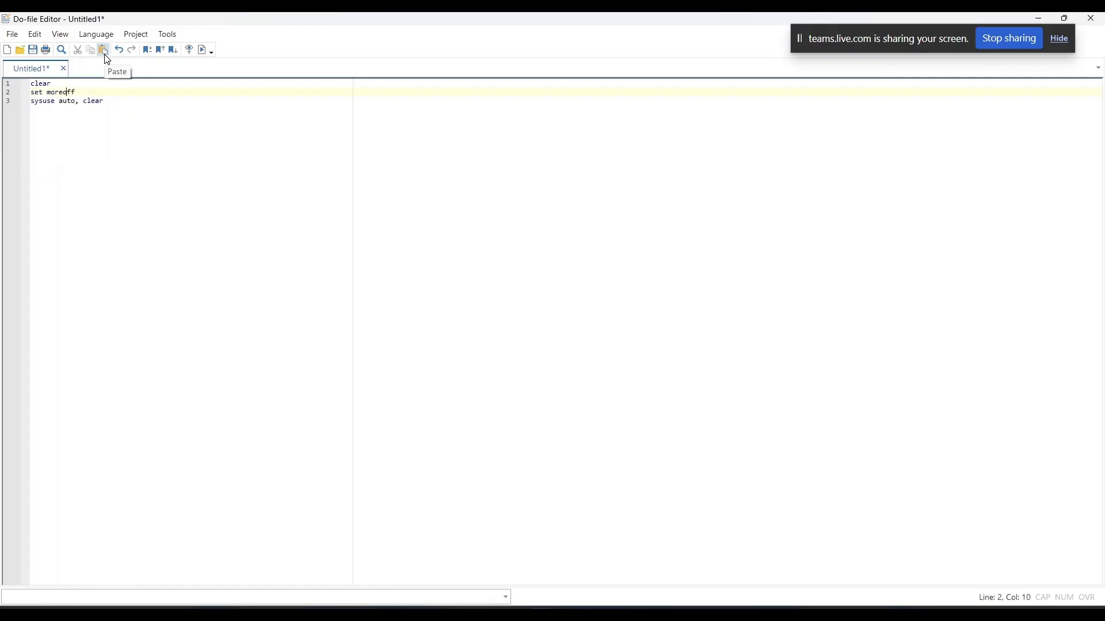
key("Left")
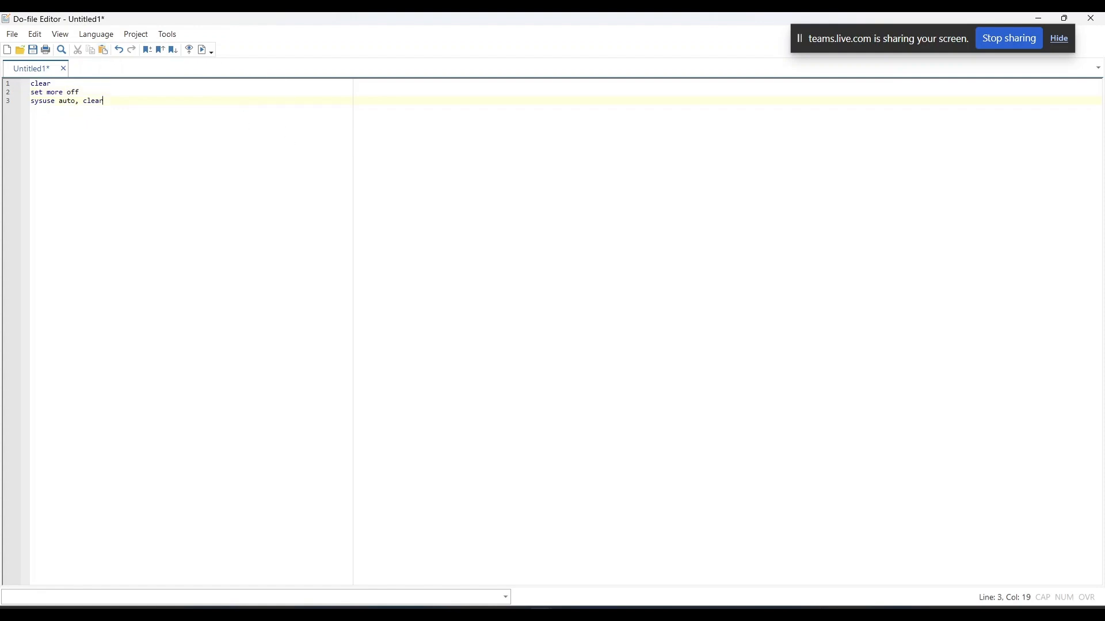
key("Return")
type("d")
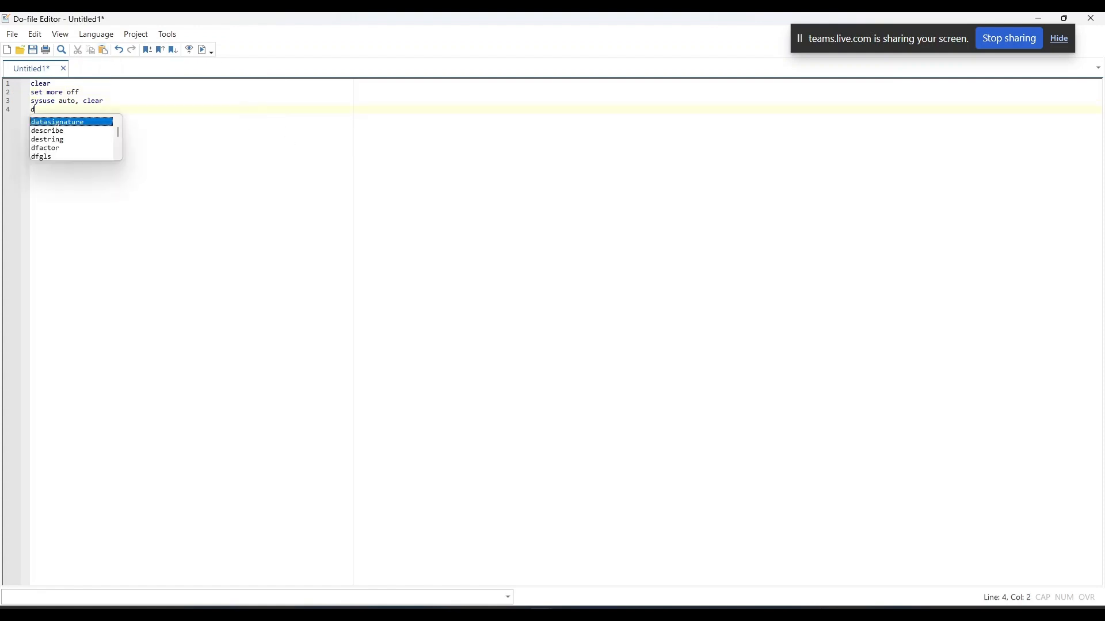
type("escri")
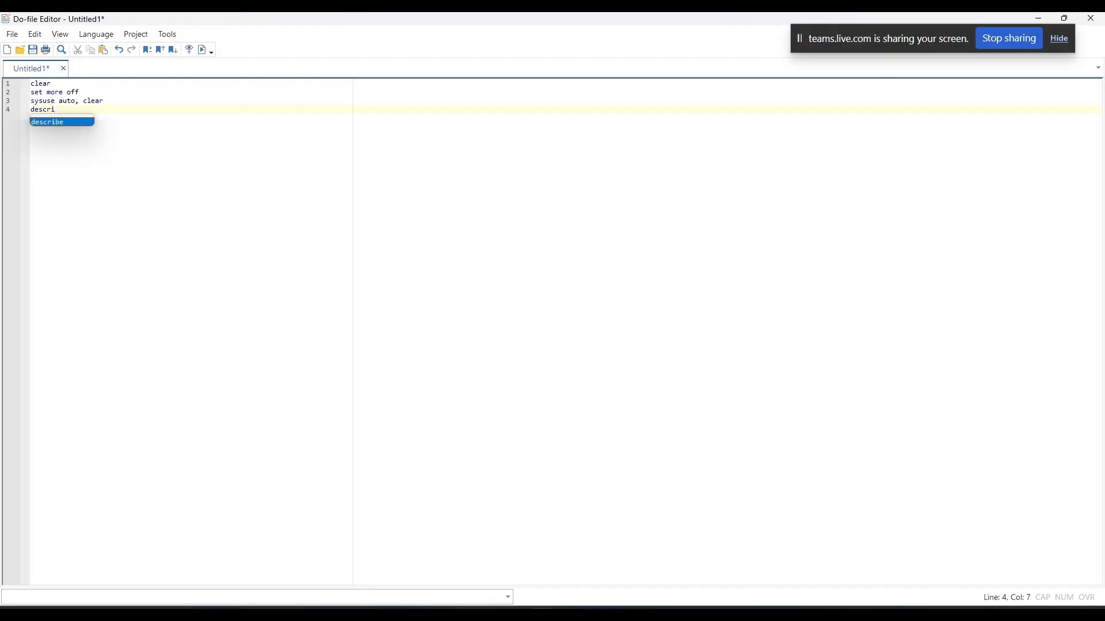
key("BackSpace")
key("BackSpace")
key("BackSpace")
key("BackSpace")
key("BackSpace")
key("BackSpace")
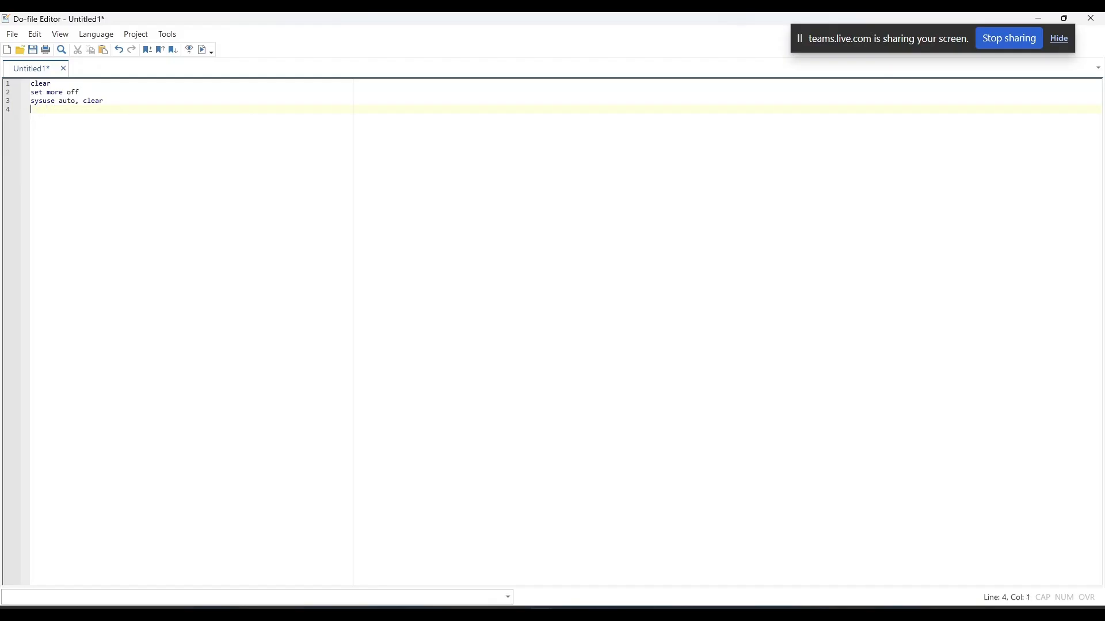
Step: Add browse and describe as separate lines below sysuse auto, clear
type("browse descr")
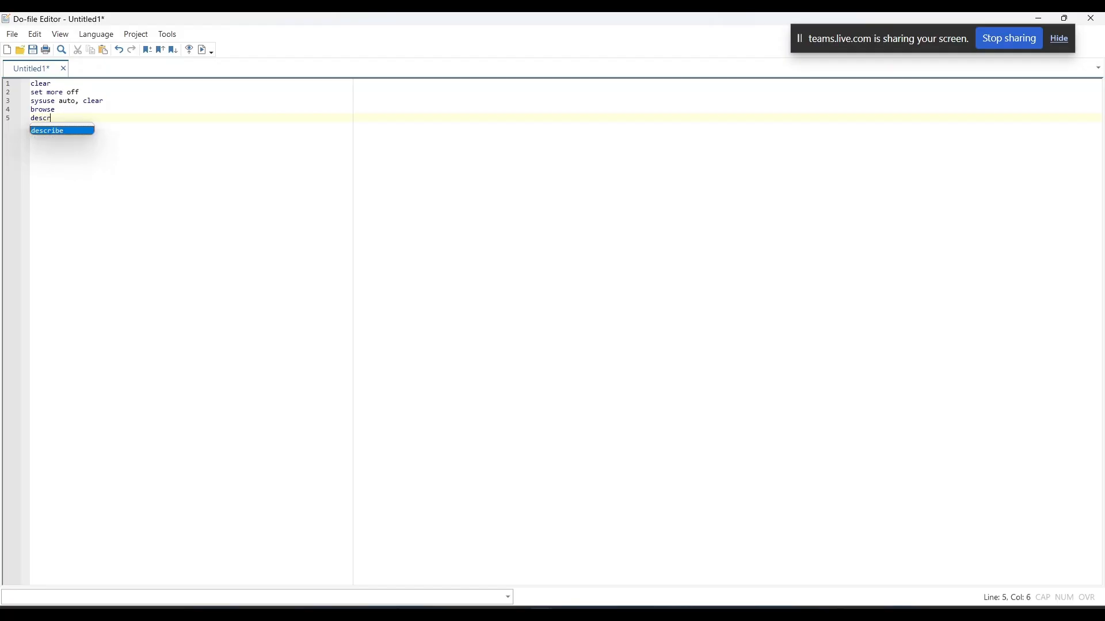
type("ibe")
key("Return")
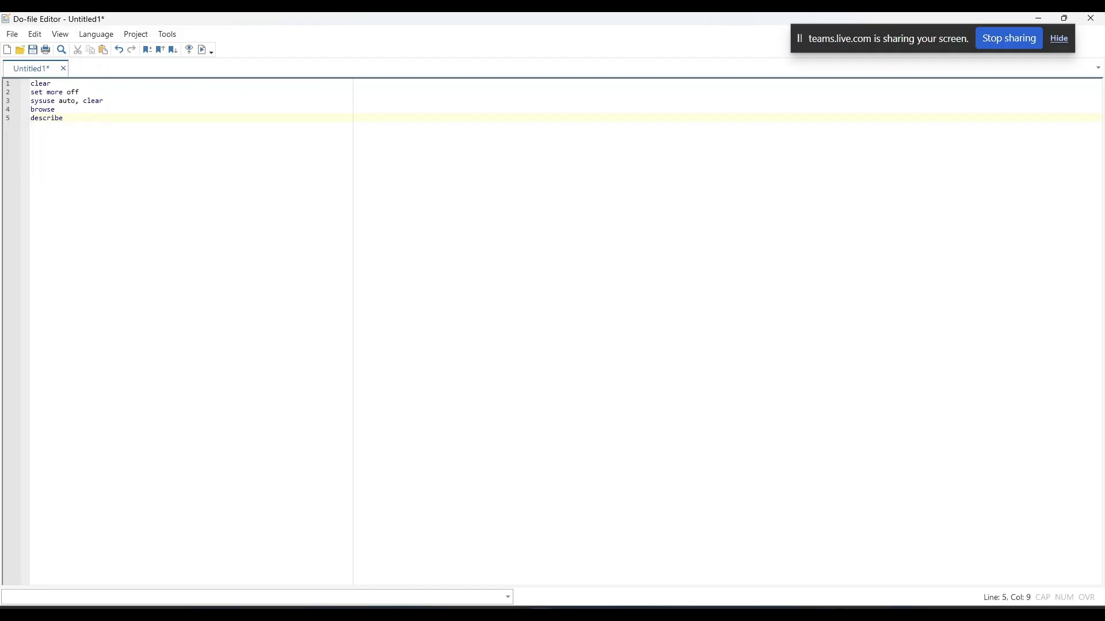
left_click(1042, 18)
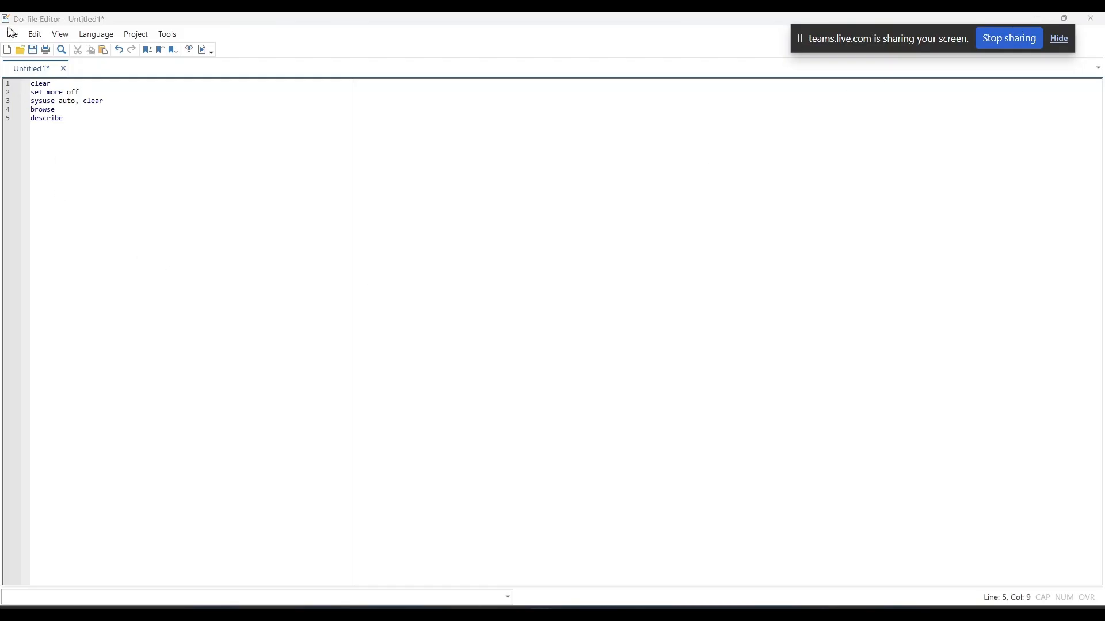
left_click(45, 50)
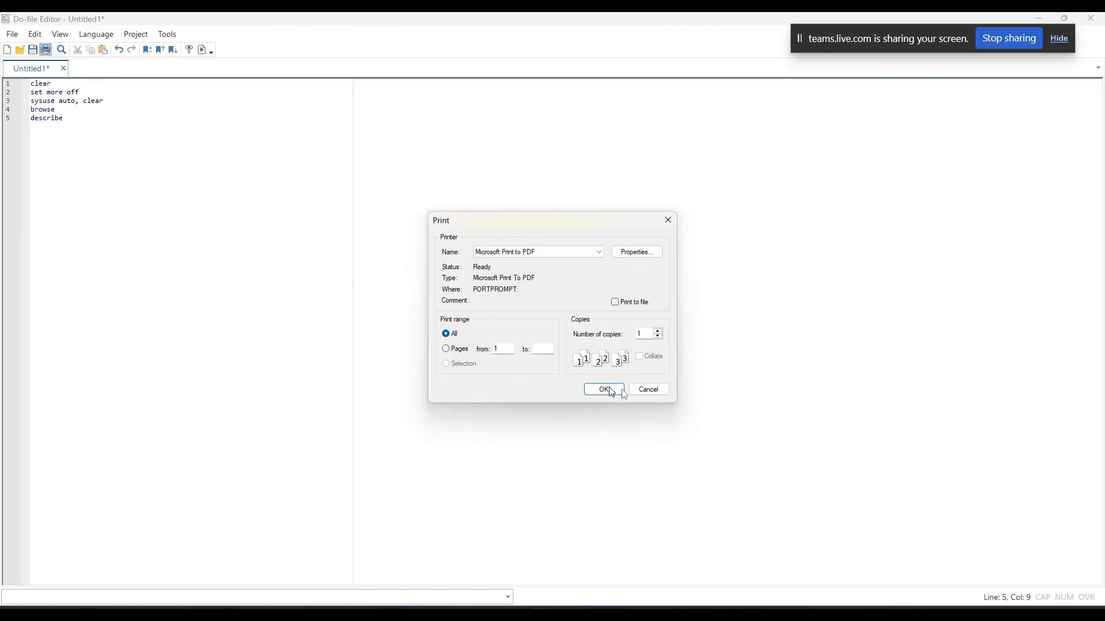
left_click(648, 390)
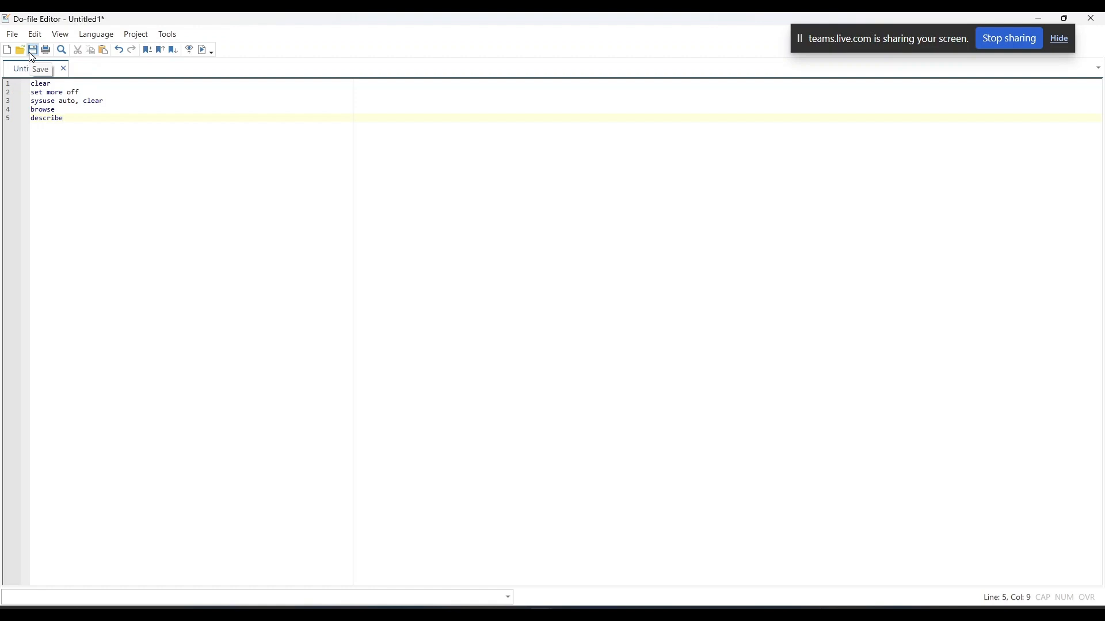
Step: Save the do-file as "Day dofile example" in the Cohort 4 folder on the Desktop
left_click(16, 38)
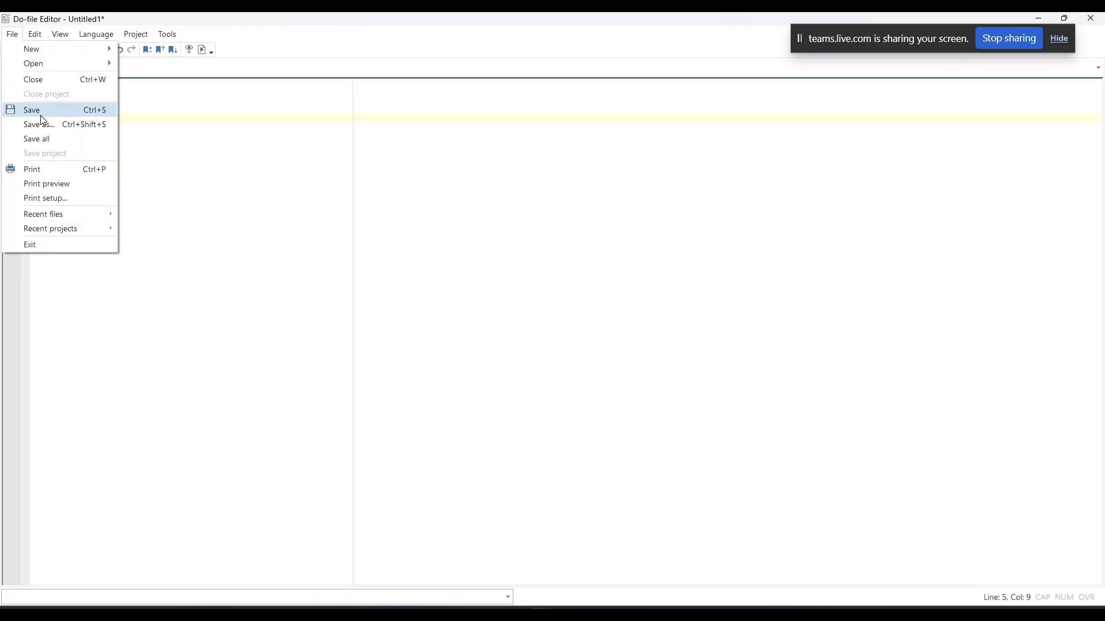
left_click(89, 112)
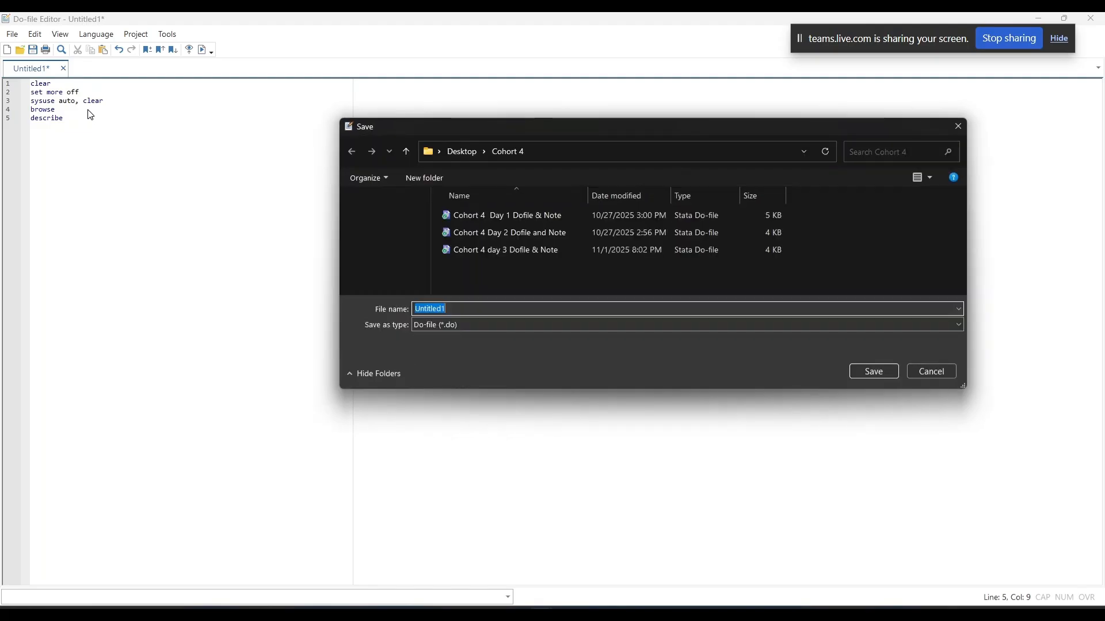
type("Day")
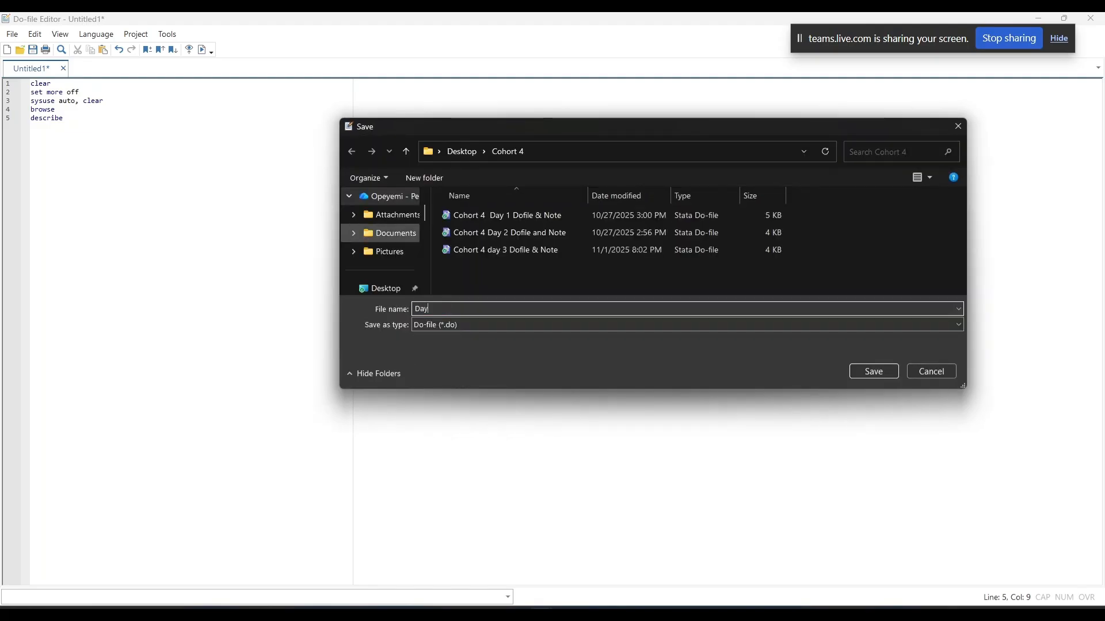
type(" dofile example")
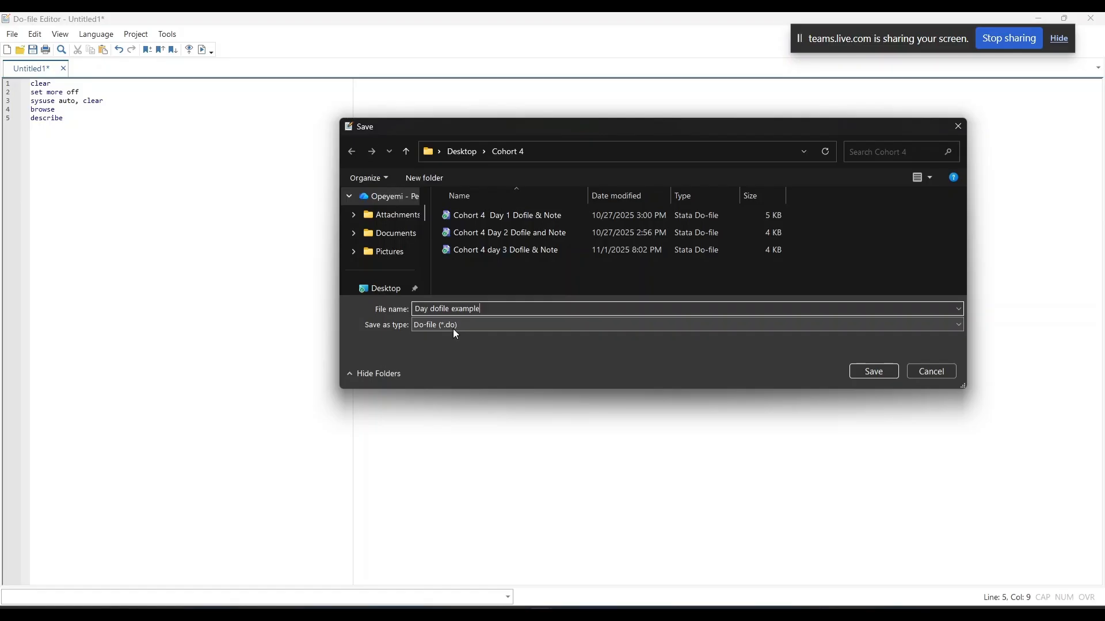
left_click(863, 375)
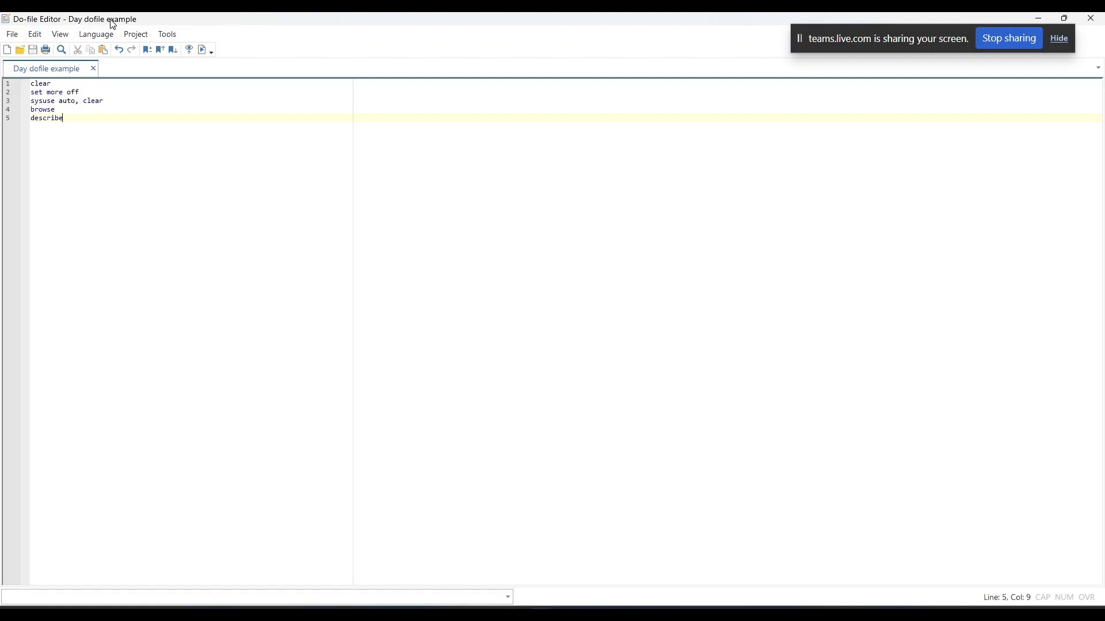
left_click(1096, 18)
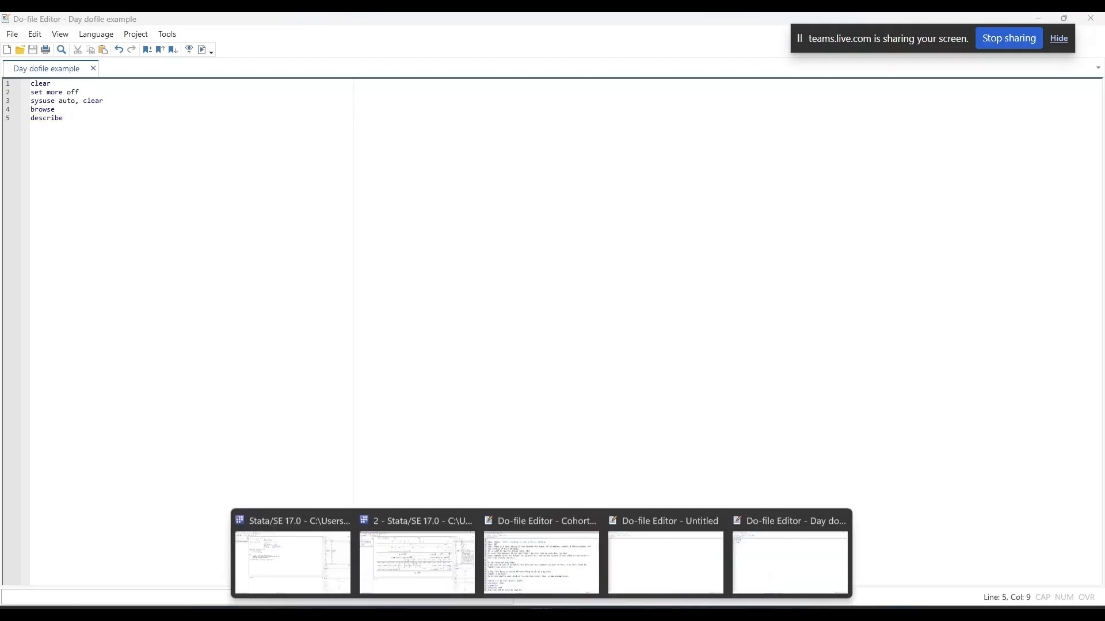
Step: Clear the sect1_harvestw5 data from memory in the second Stata session and close that session
mouse_move(534, 573)
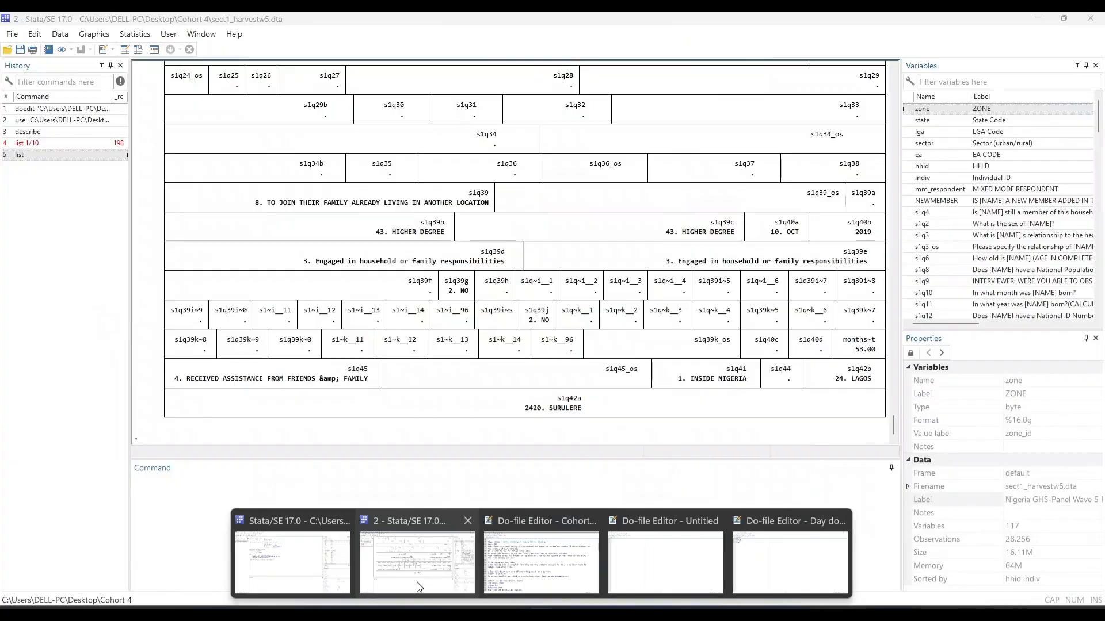
mouse_move(327, 582)
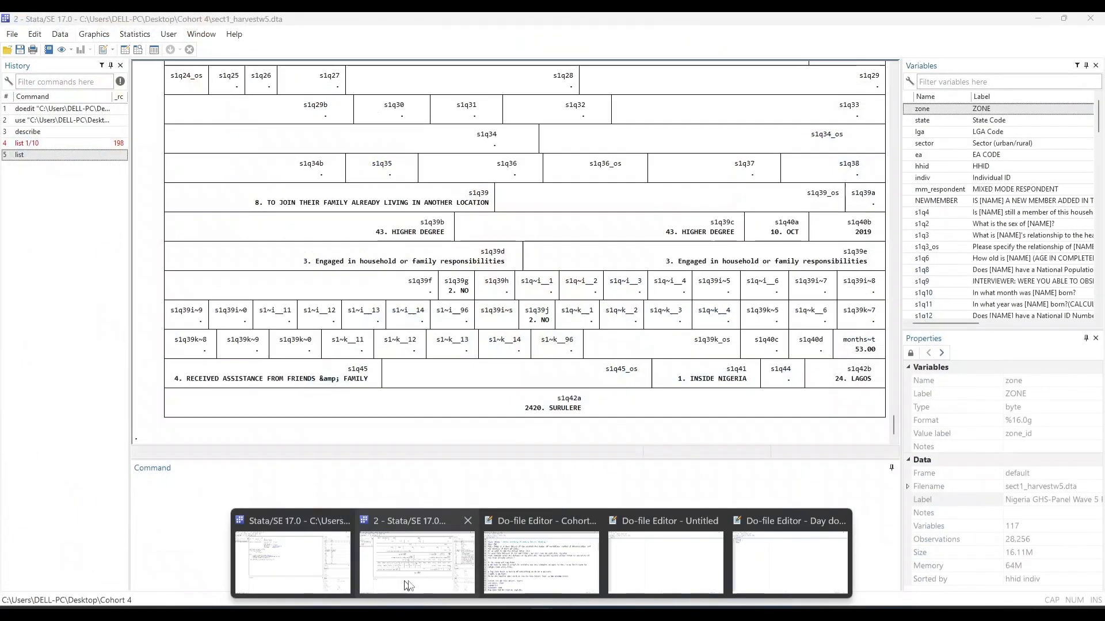
left_click(436, 583)
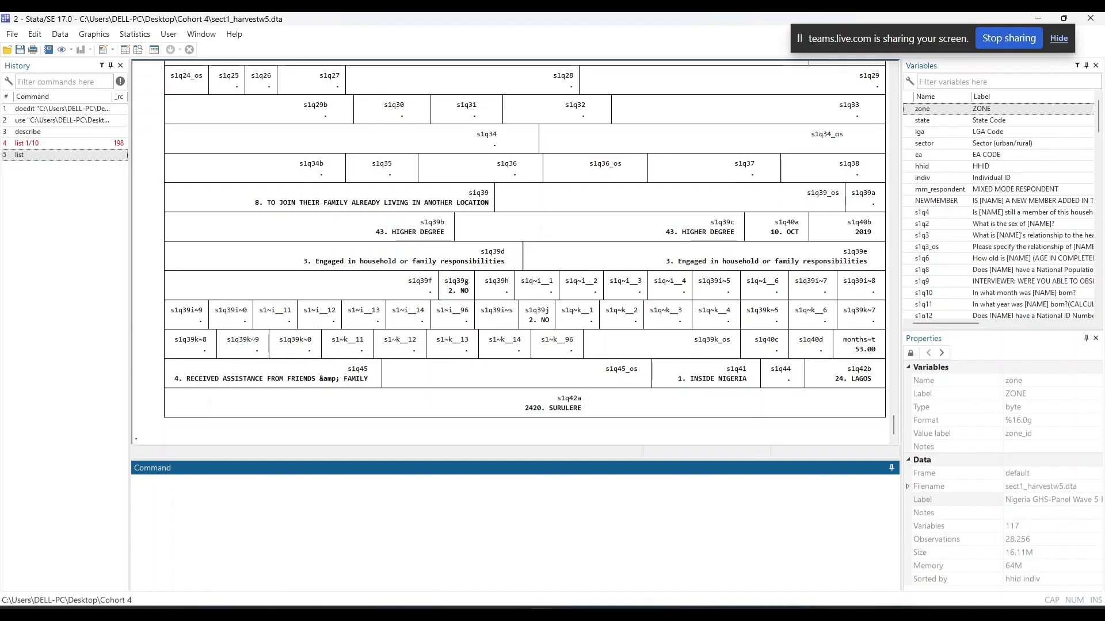
type("clear")
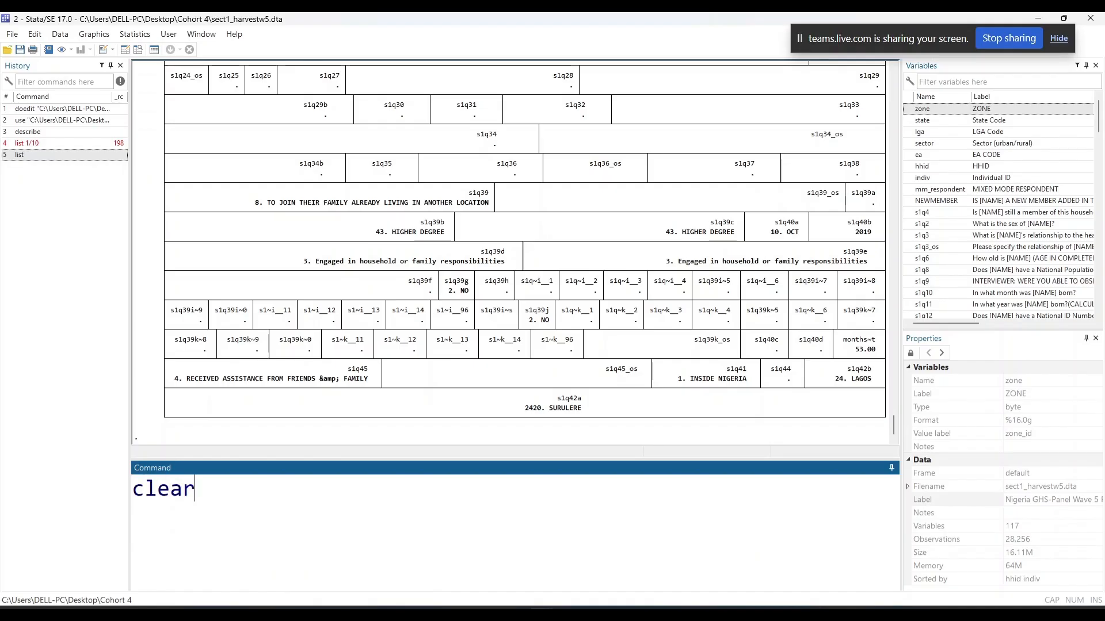
key("Return")
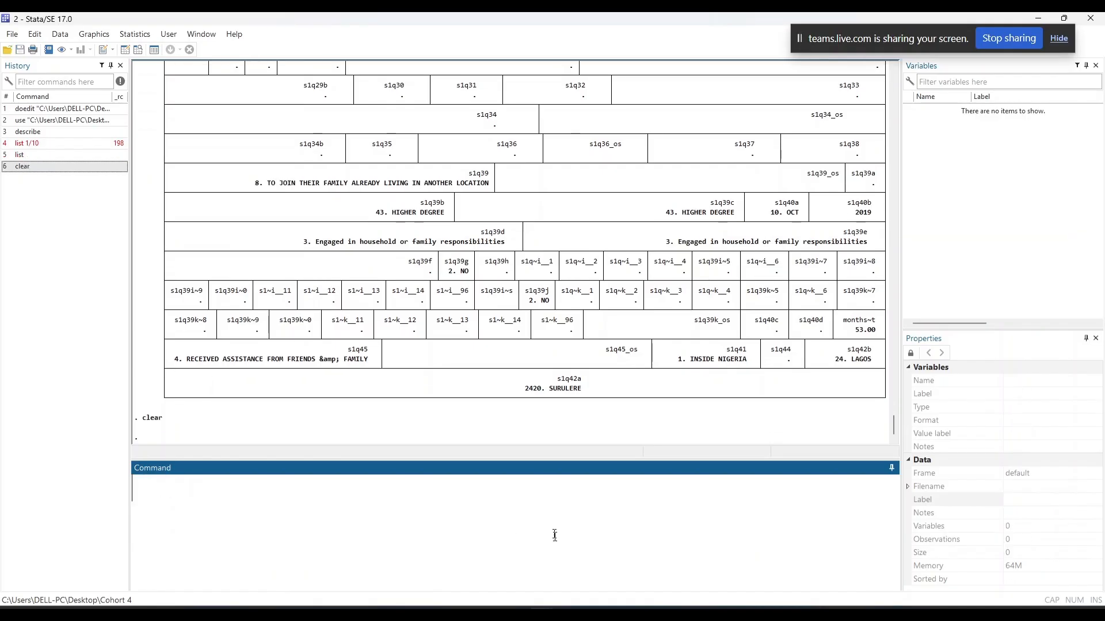
left_click(1095, 24)
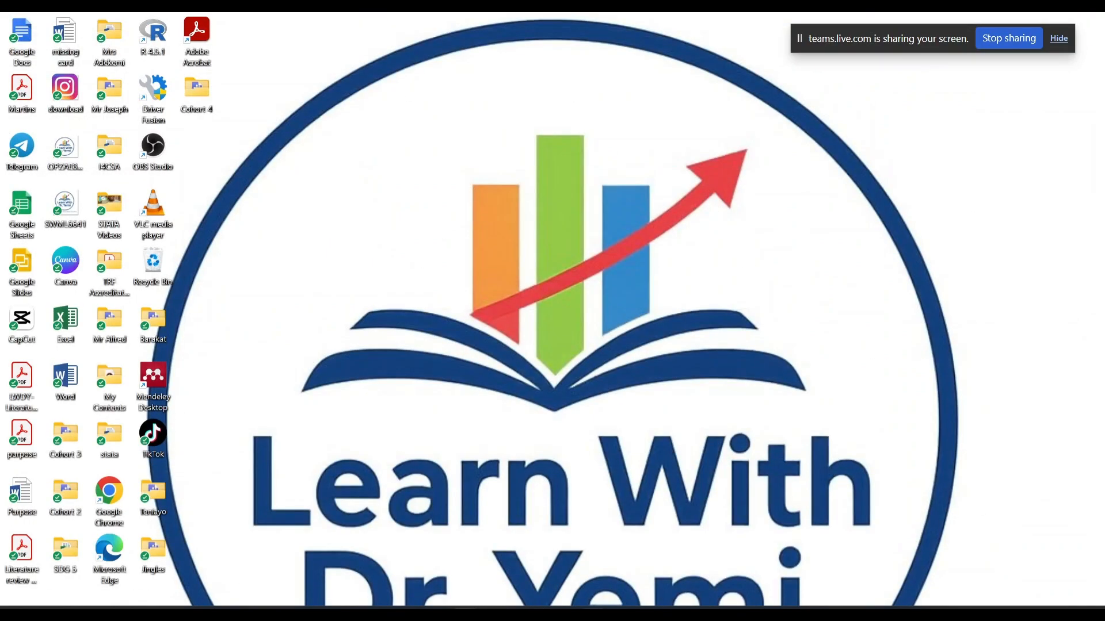
Step: Bring up the Stata session holding Import Example.dta and close it
mouse_move(541, 613)
left_click(546, 589)
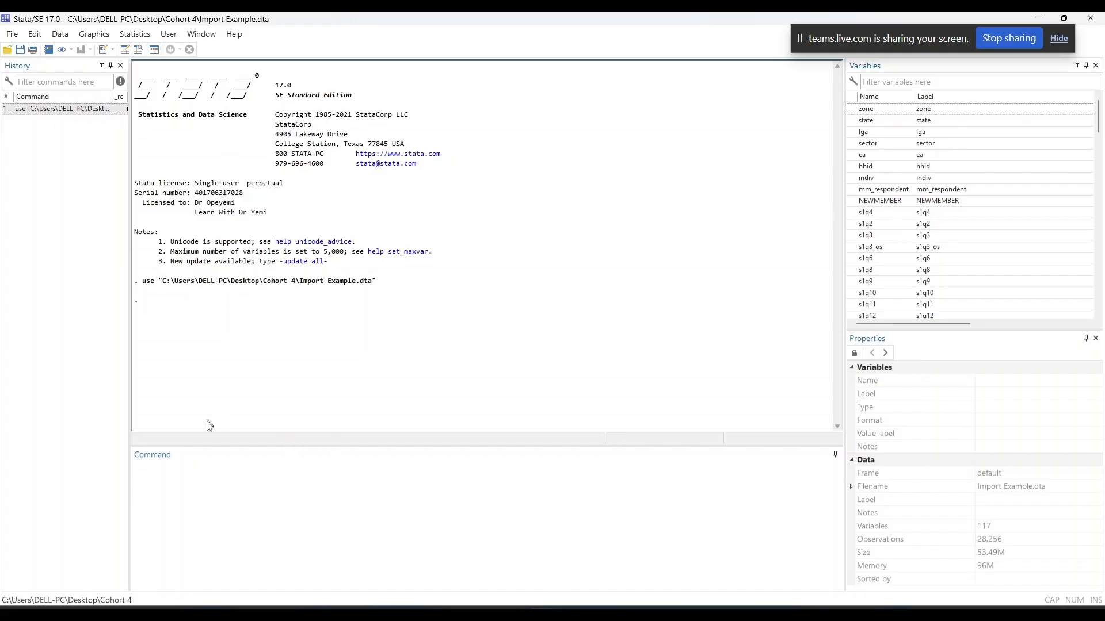
left_click(642, 619)
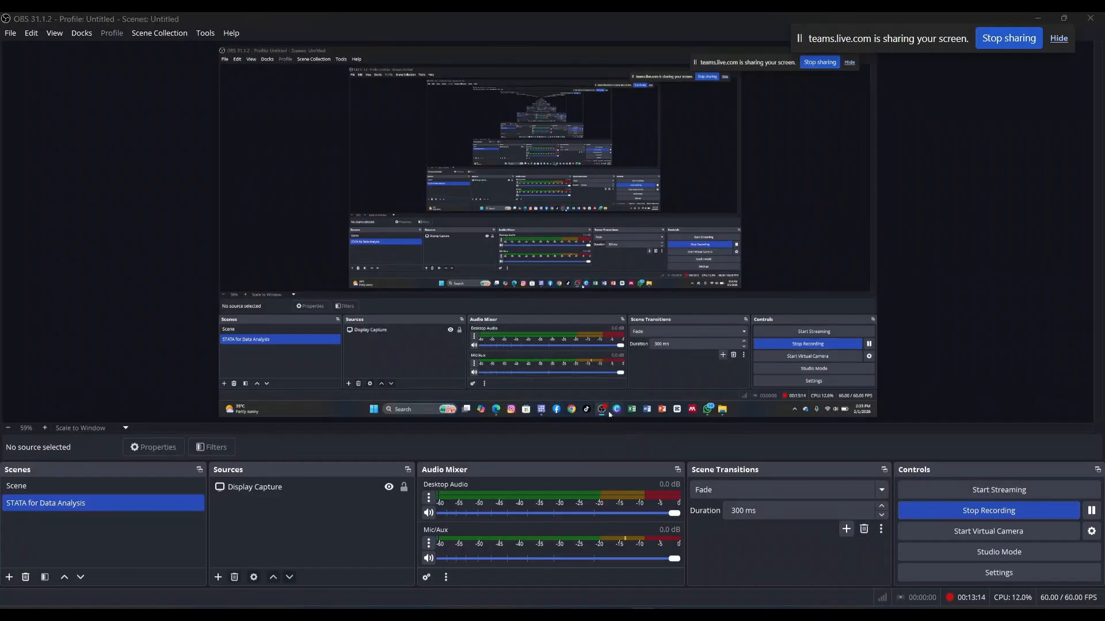
left_click(644, 619)
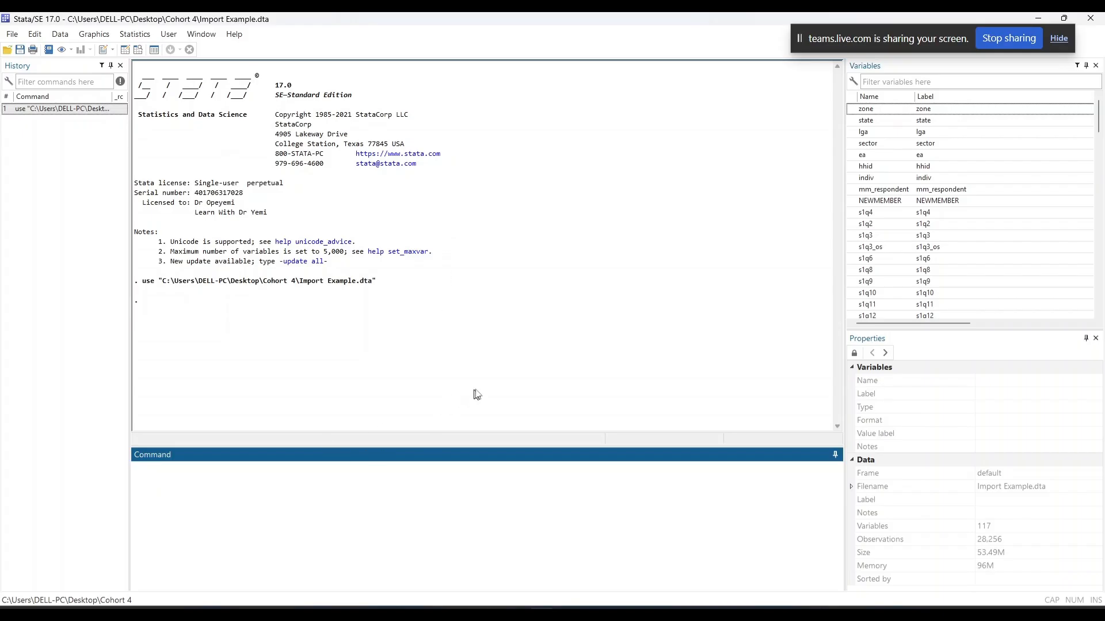
left_click(1092, 20)
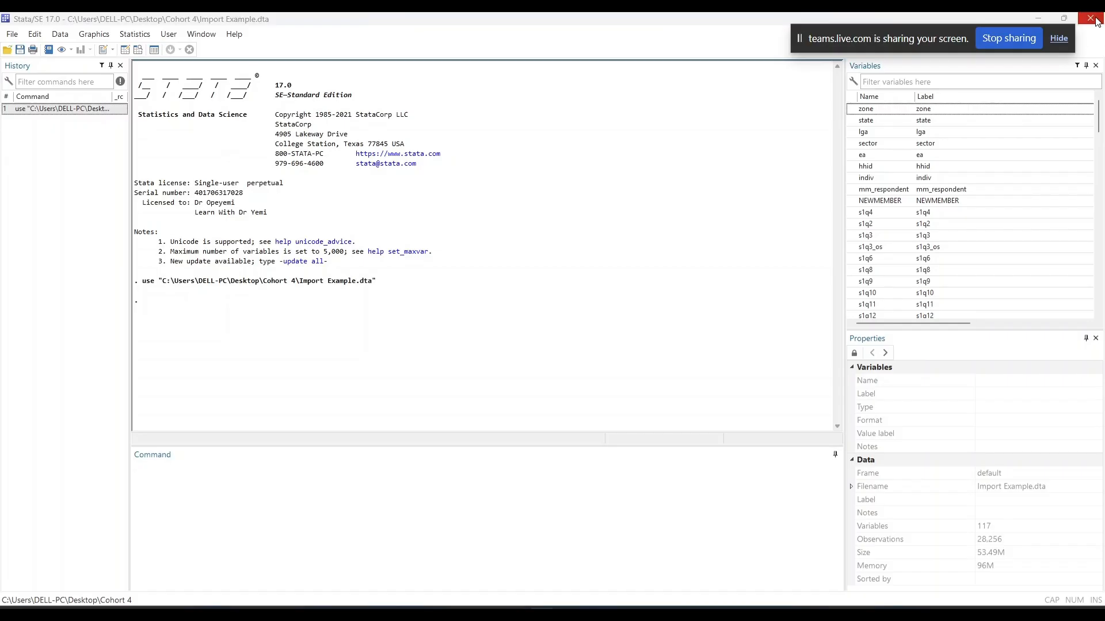
left_click(1096, 21)
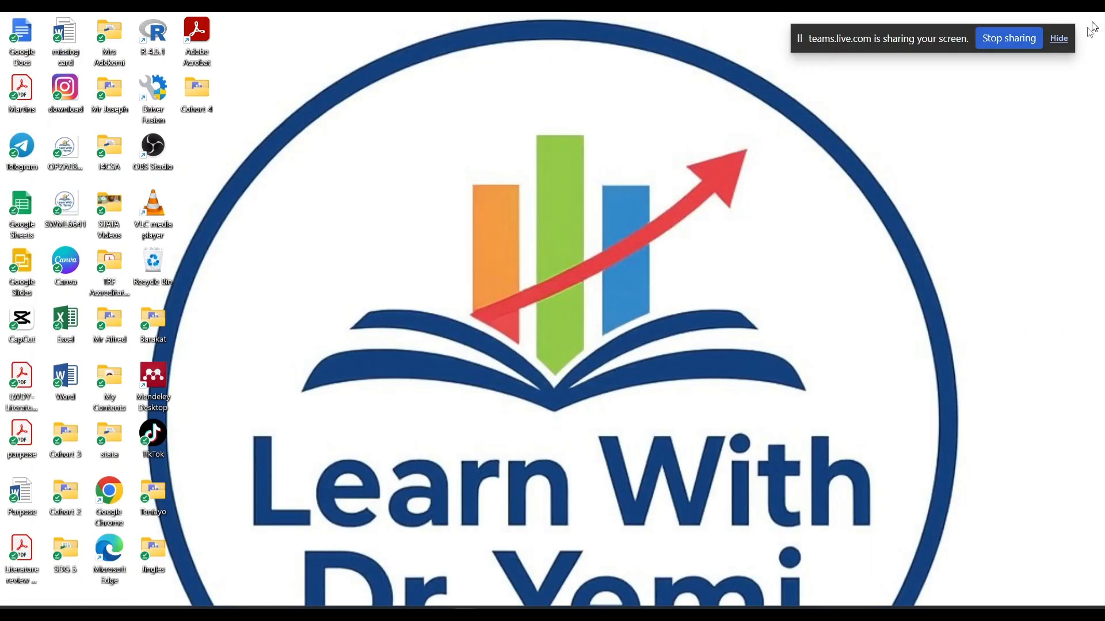
Step: Open the sect1_harvestw5 dataset from the Cohort 4 folder on the Desktop, browse its data, and return to the main Stata window
double_click(196, 93)
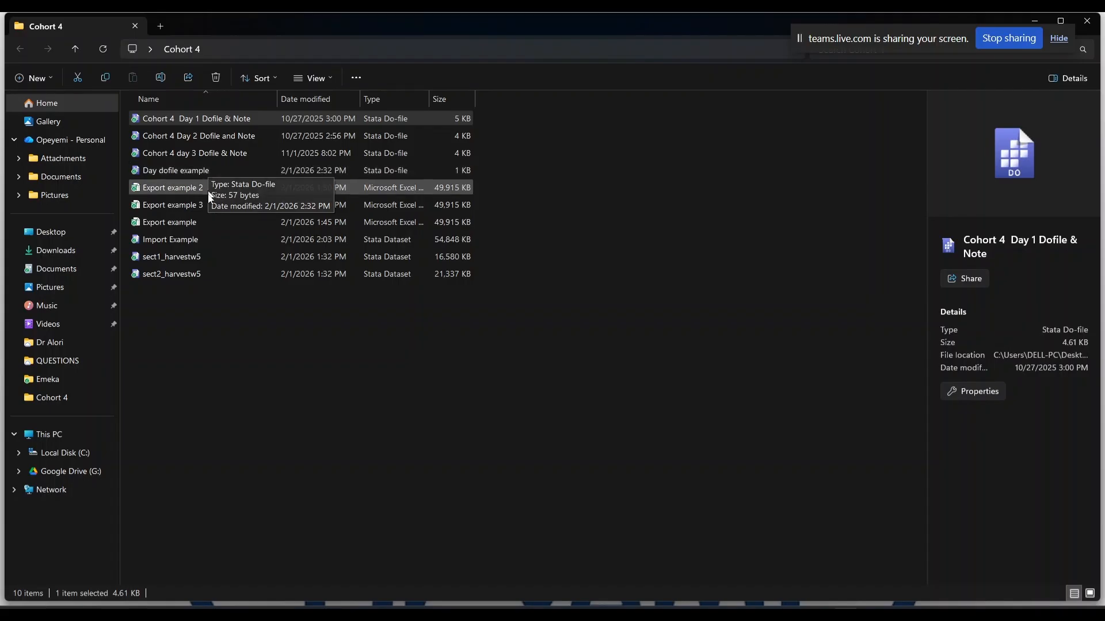
left_click(199, 257)
double_click(198, 257)
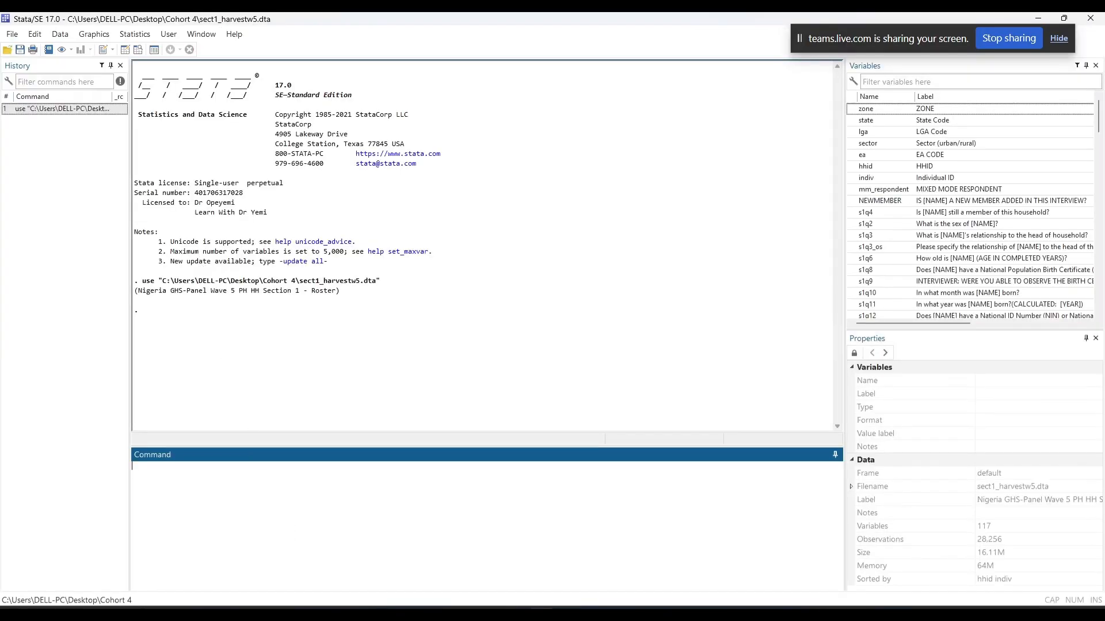
type("browse")
key("Return")
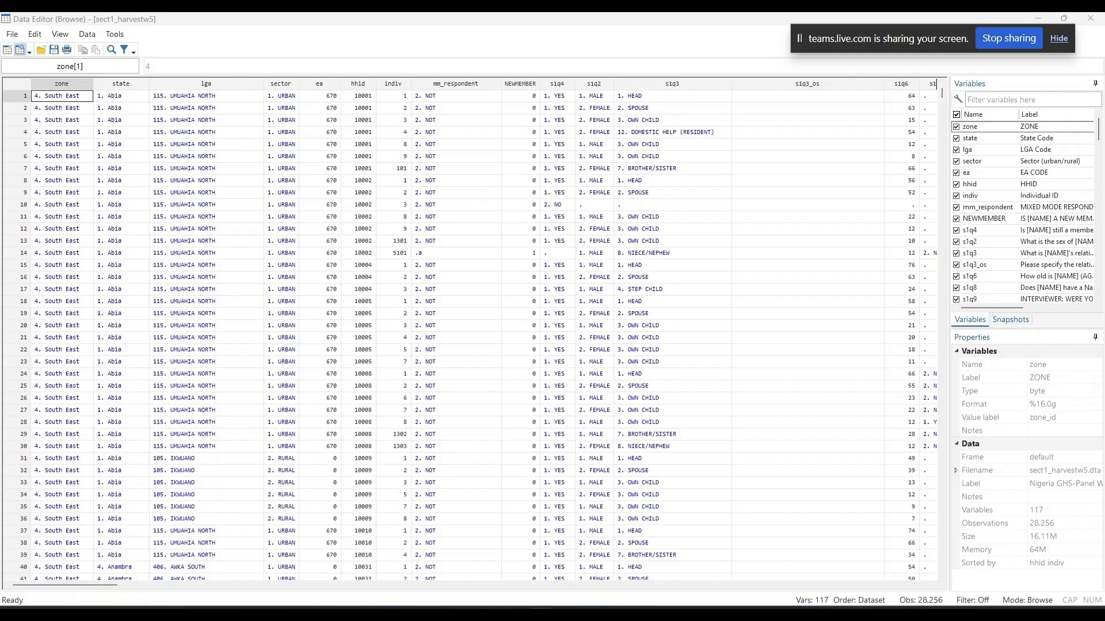
mouse_move(541, 616)
left_click(428, 558)
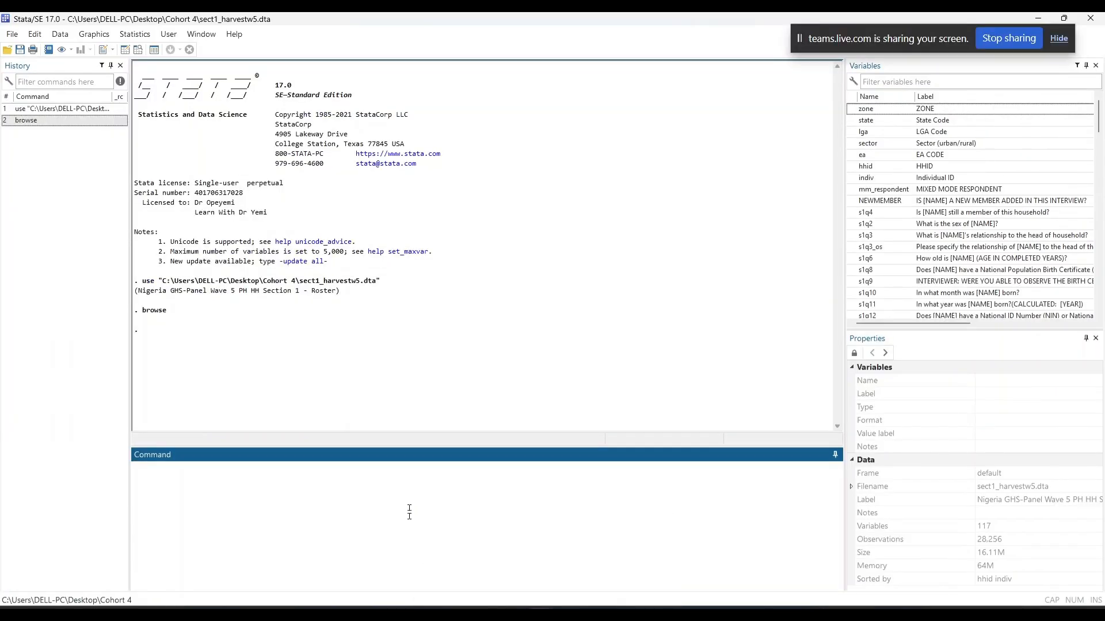
Step: Export the data to the Excel file Export example 3 in Cohort 4, replacing the existing worksheet and saving variable names to the first row
left_click(12, 34)
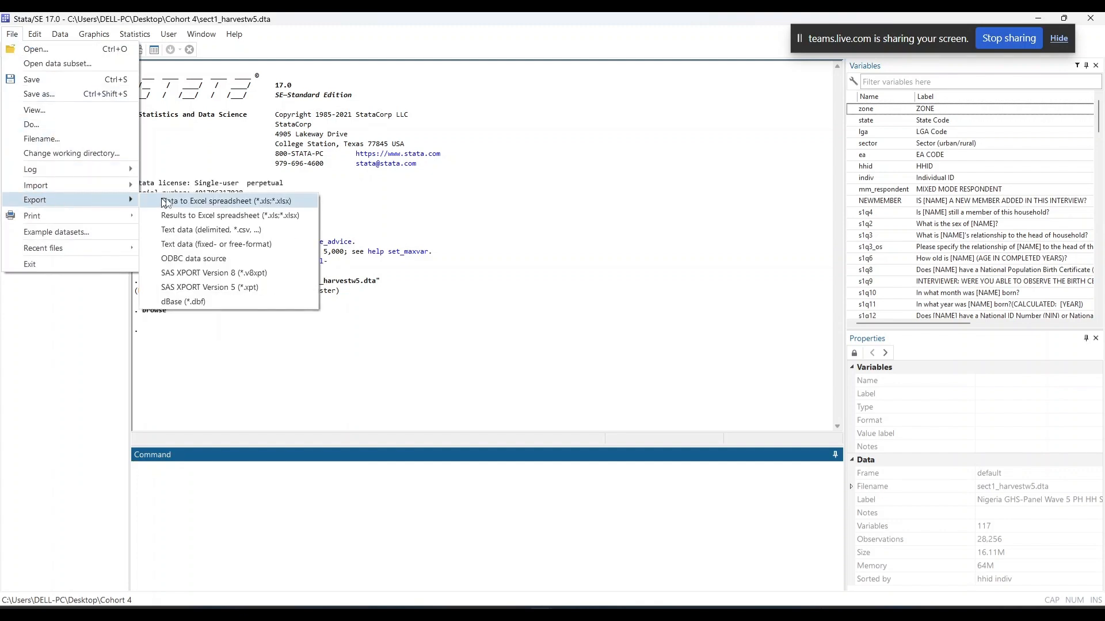
left_click(191, 205)
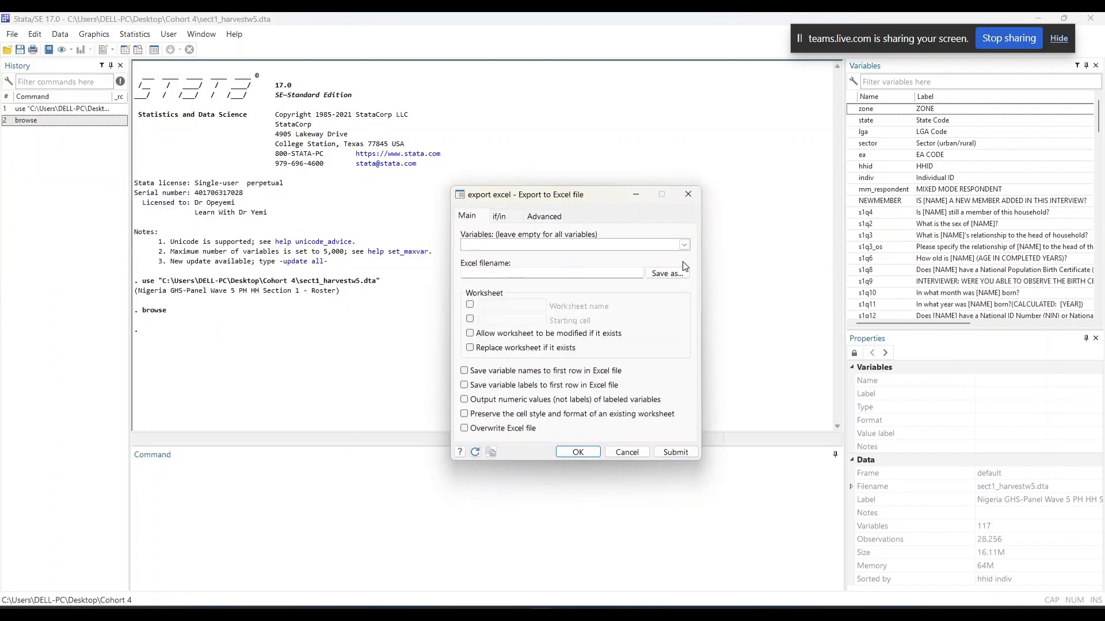
left_click(669, 274)
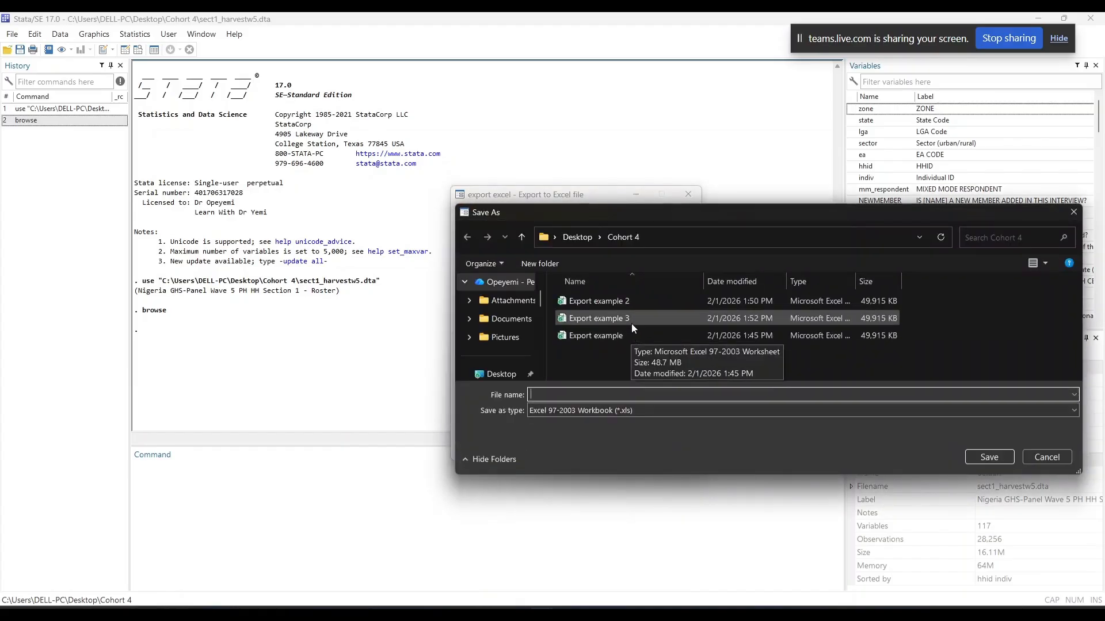
left_click(631, 322)
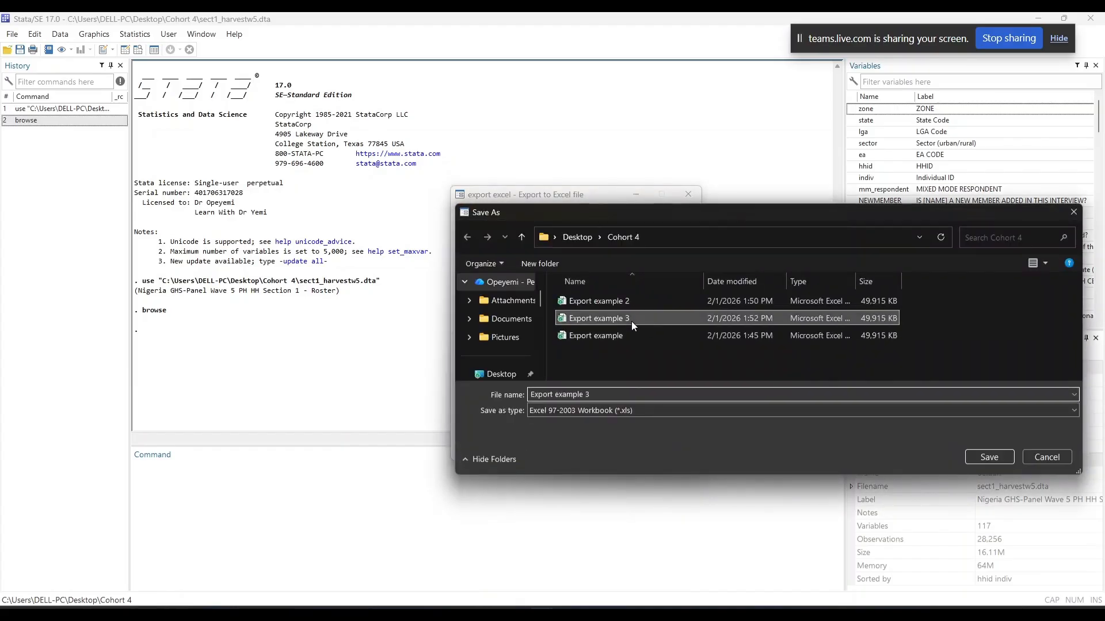
left_click(986, 457)
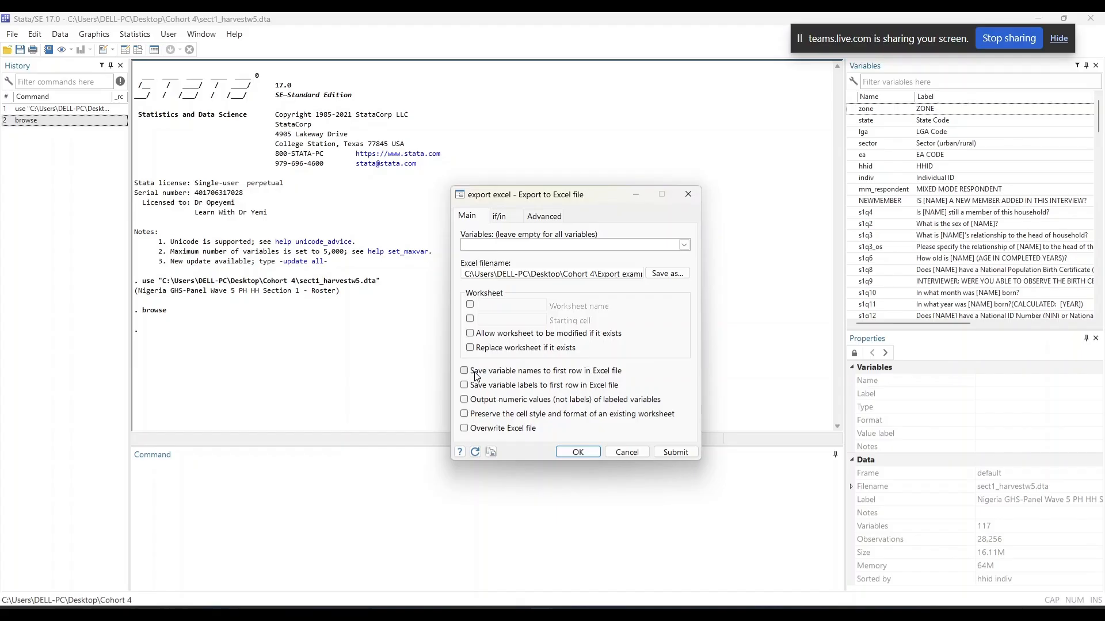
left_click(471, 349)
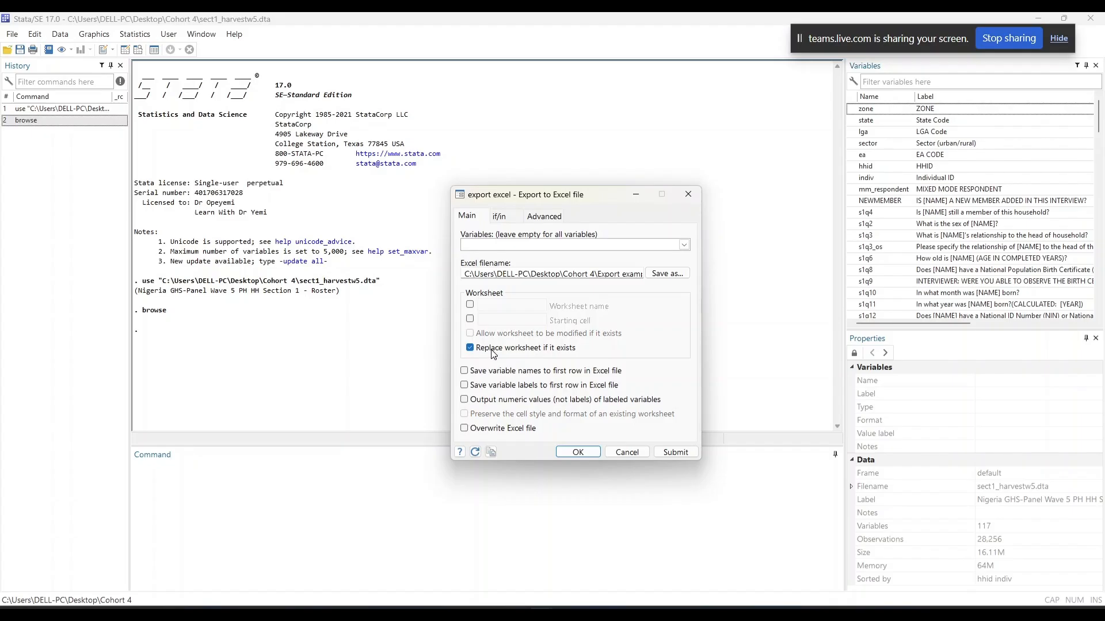
left_click(510, 374)
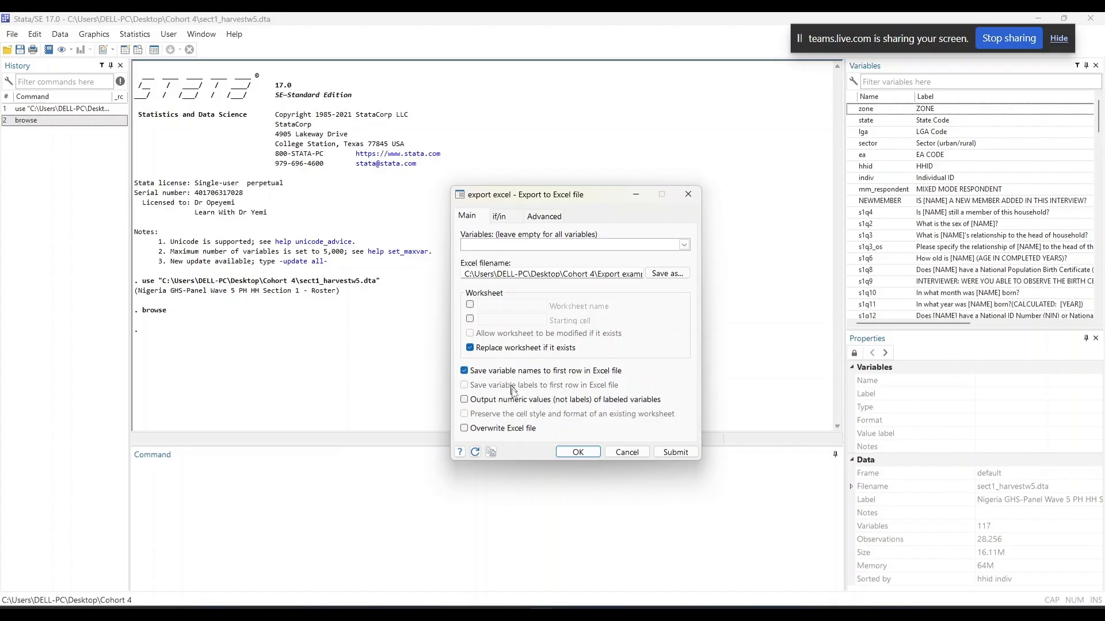
left_click(580, 455)
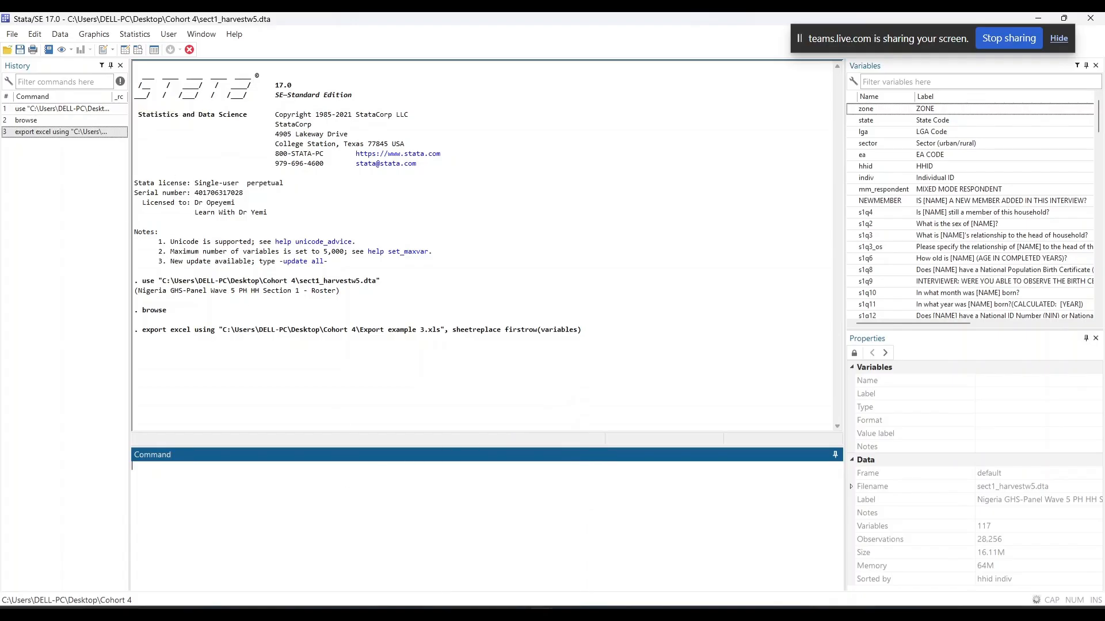
Step: Describe the dataset and produce a frequency table of zone with the tabulate command
type("describee")
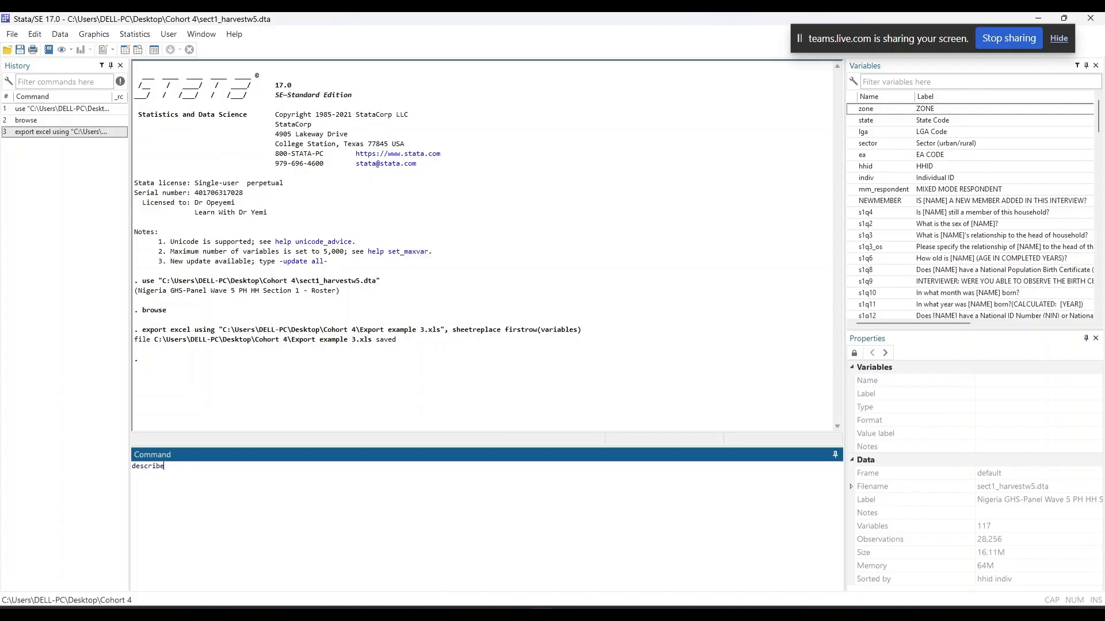
key("Return")
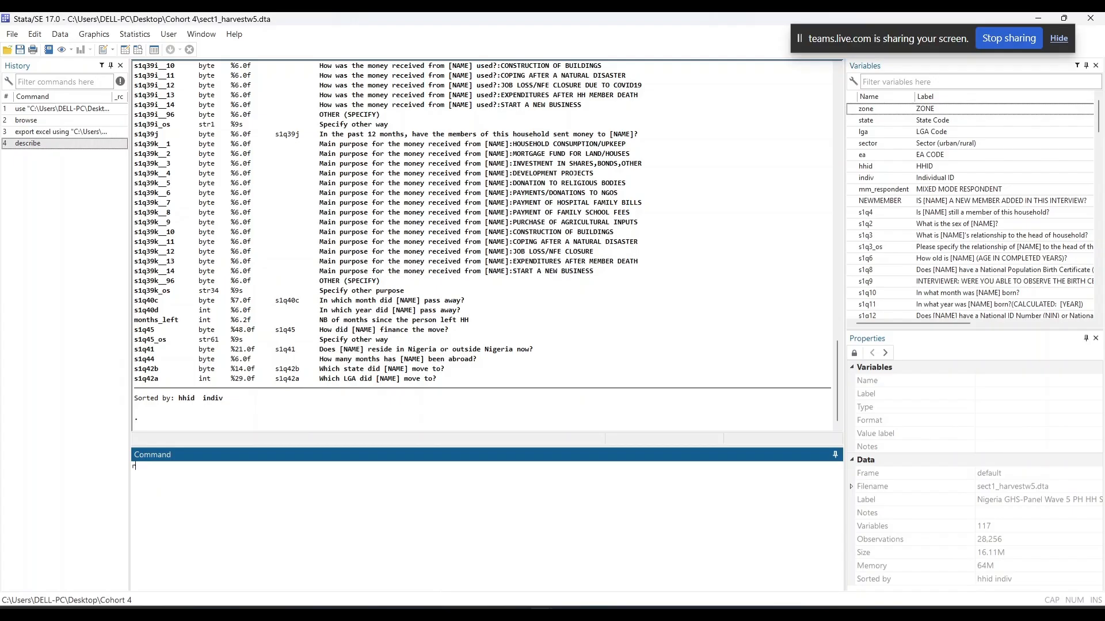
type("tabulate")
double_click(855, 109)
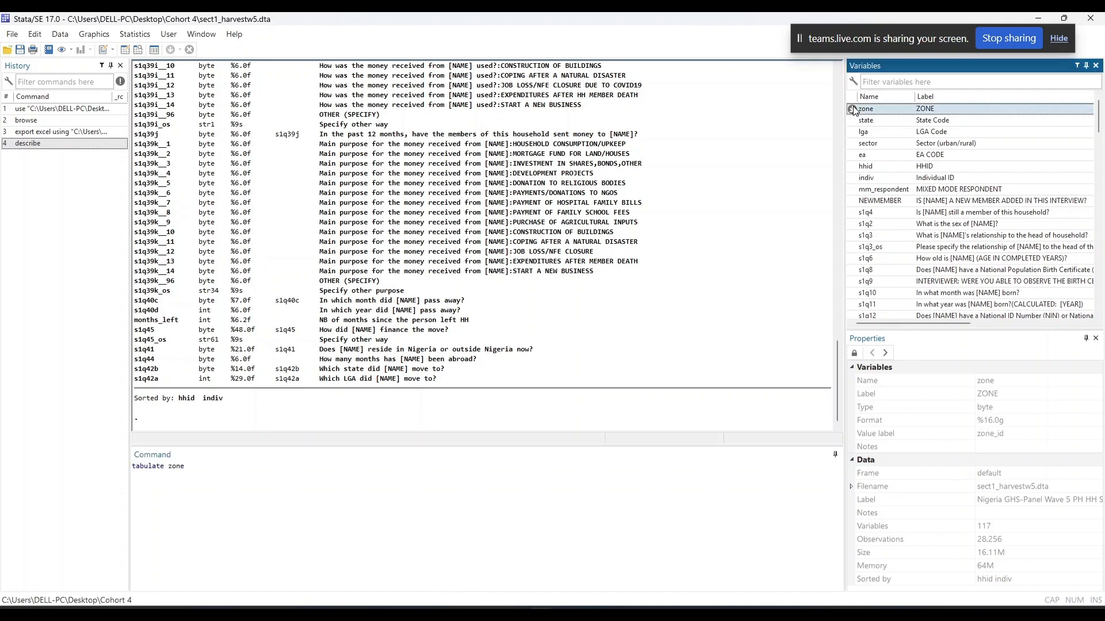
key("Return")
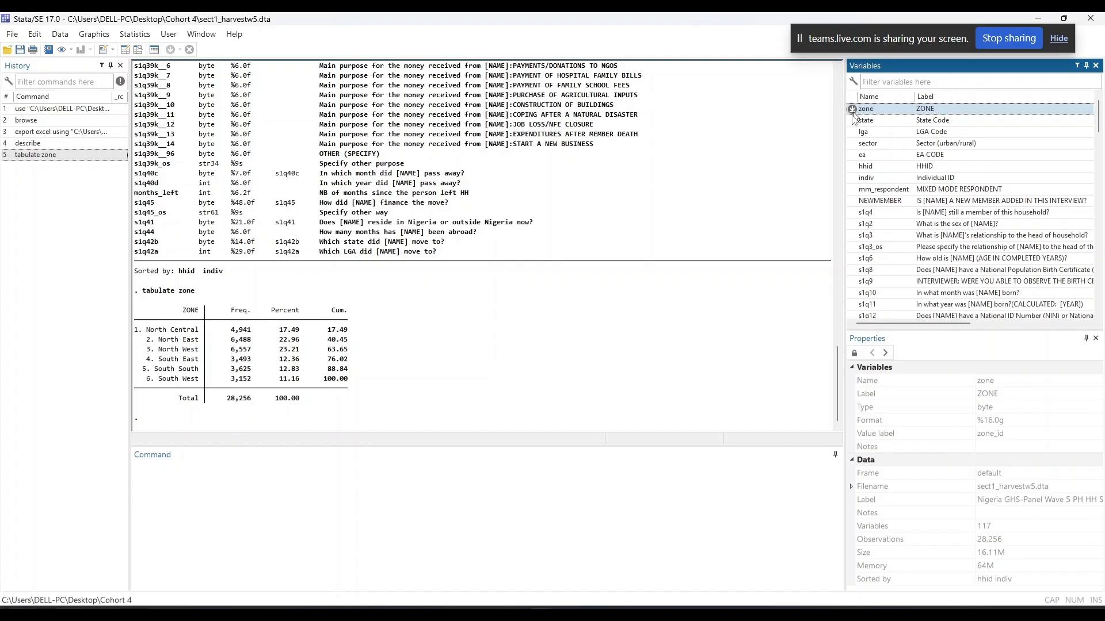
Step: Summarize the age variable s1q6 with the sum command
left_click(489, 524)
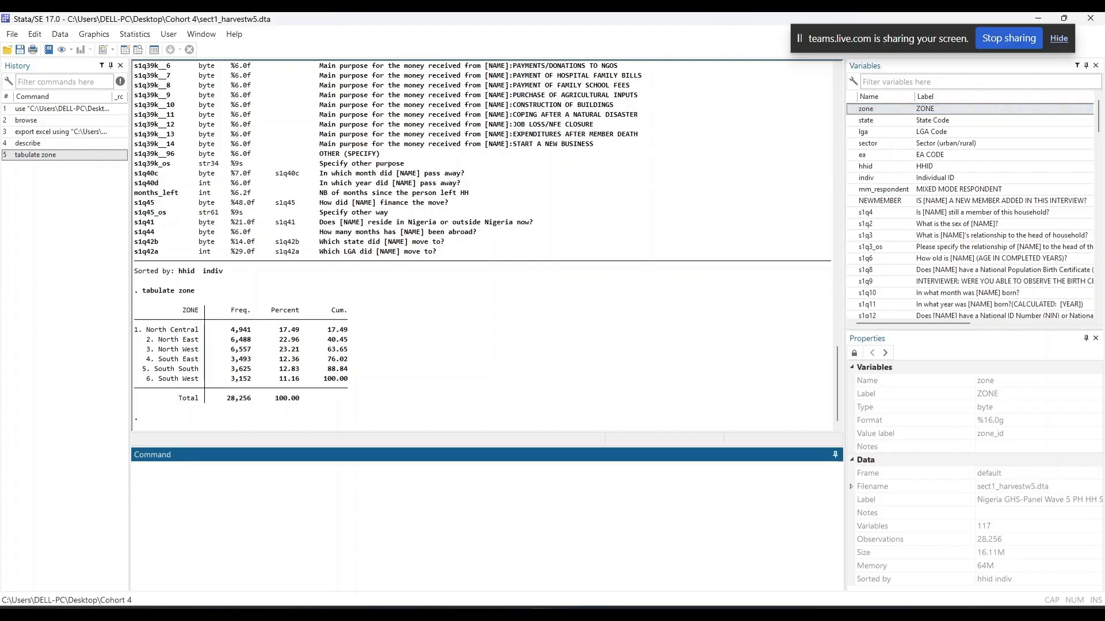
type("sum")
left_click(852, 259)
key("Return")
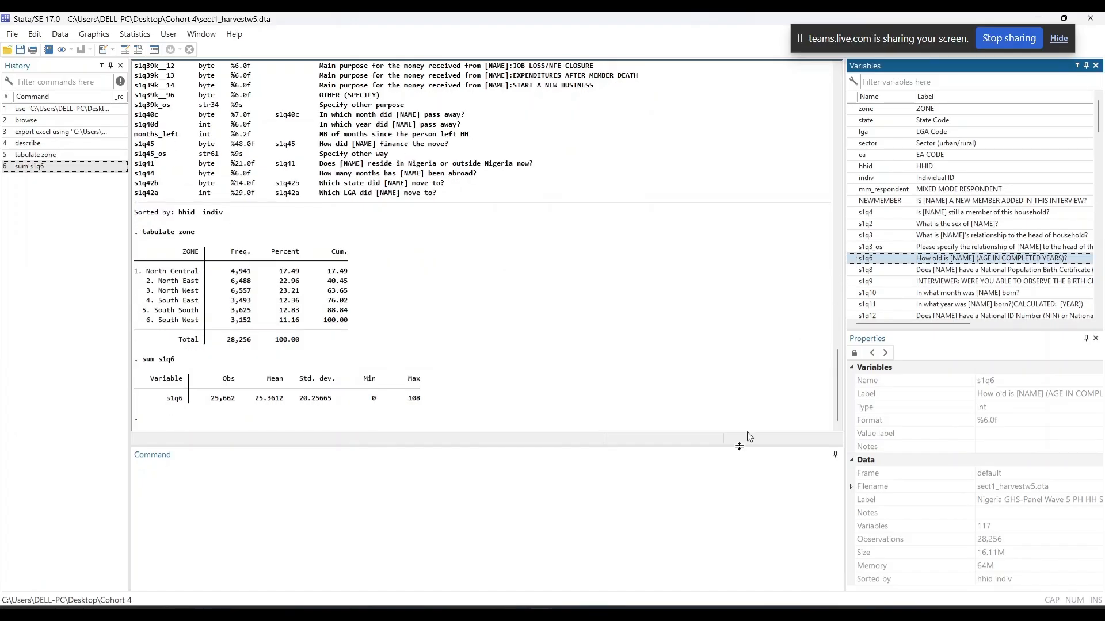
Step: Try to plot the age variable by running the command graph s1q6
left_click(702, 479)
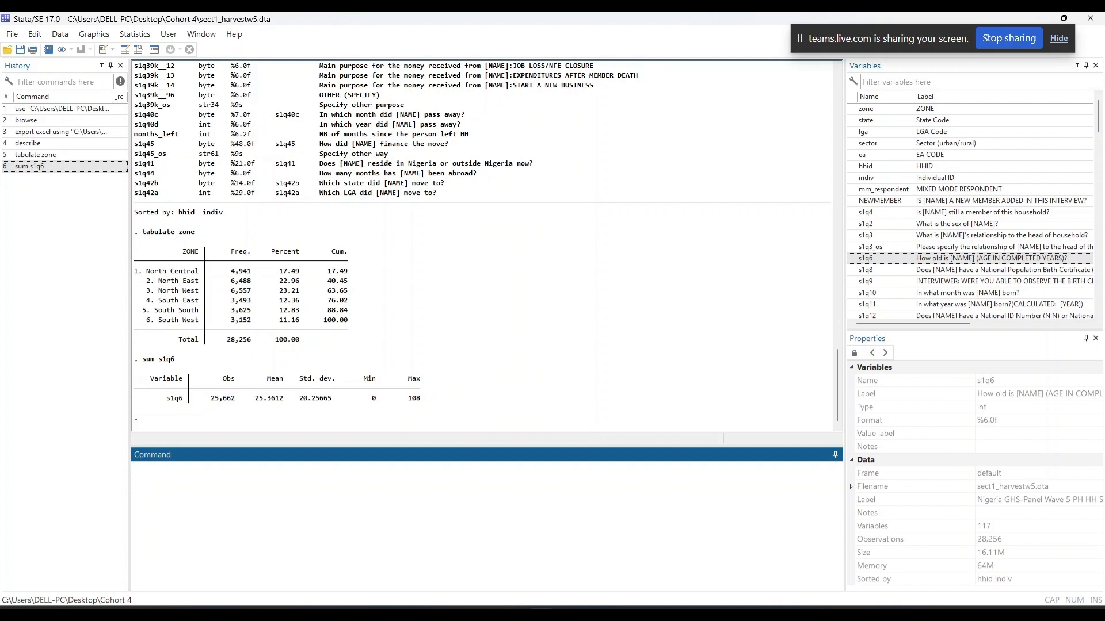
type("graph")
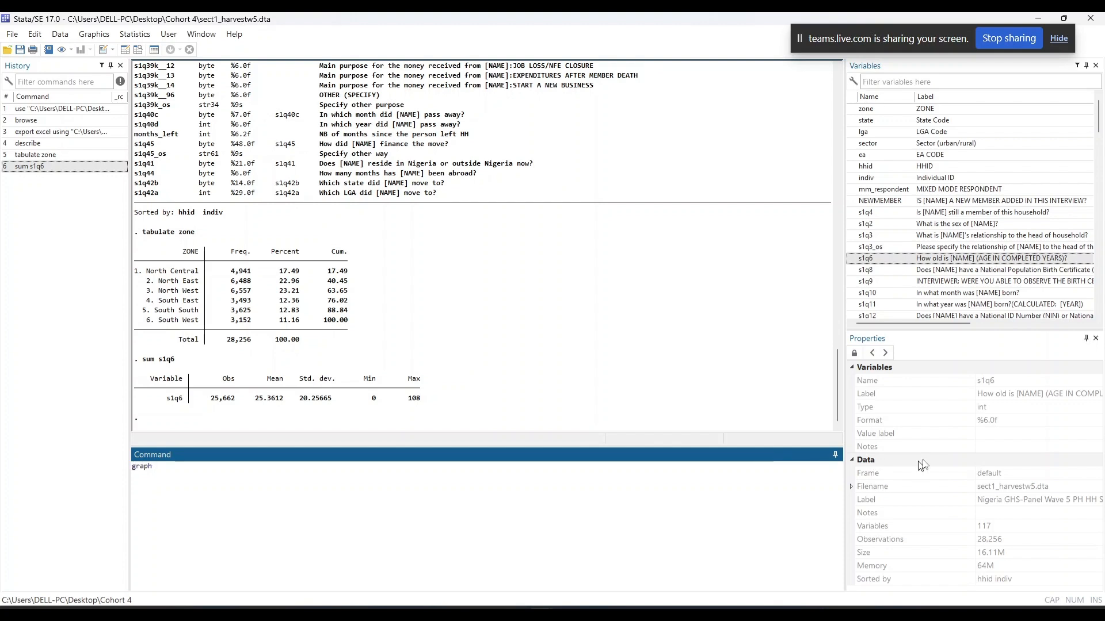
left_click(853, 259)
key("Return")
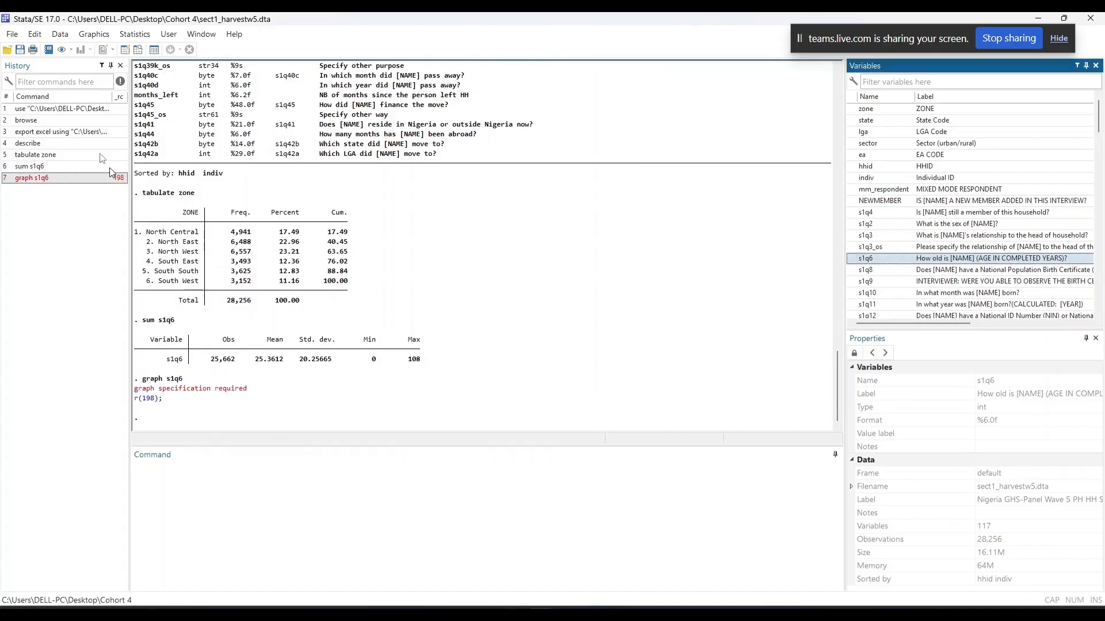
Step: Draw a histogram of the age variable s1q6, treating the data as continuous with density on the Y axis
left_click(60, 35)
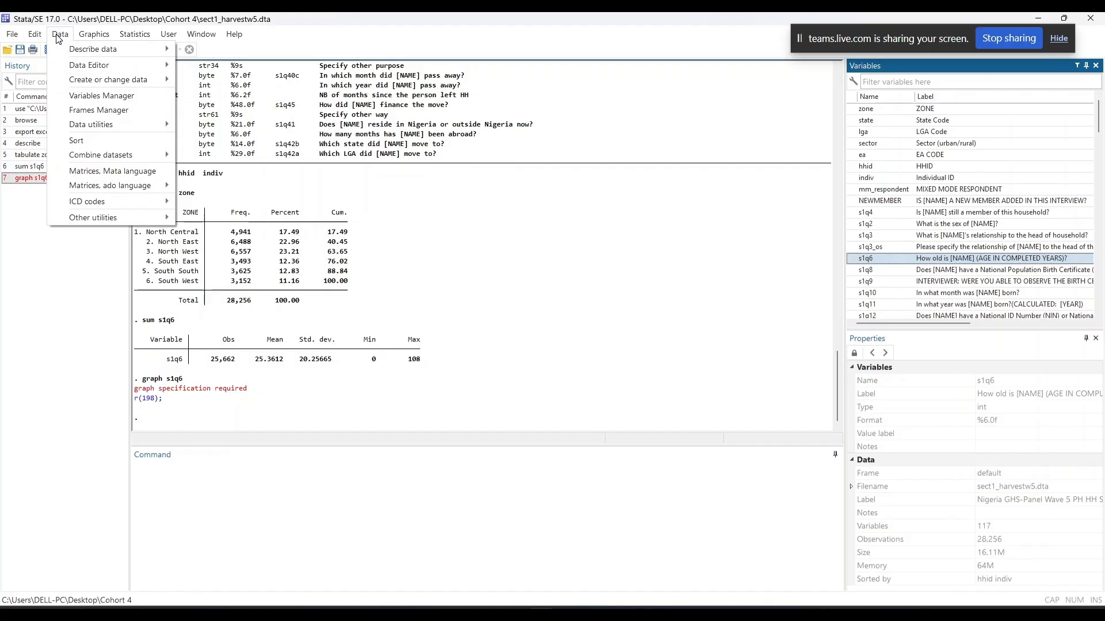
left_click(93, 35)
left_click(93, 35)
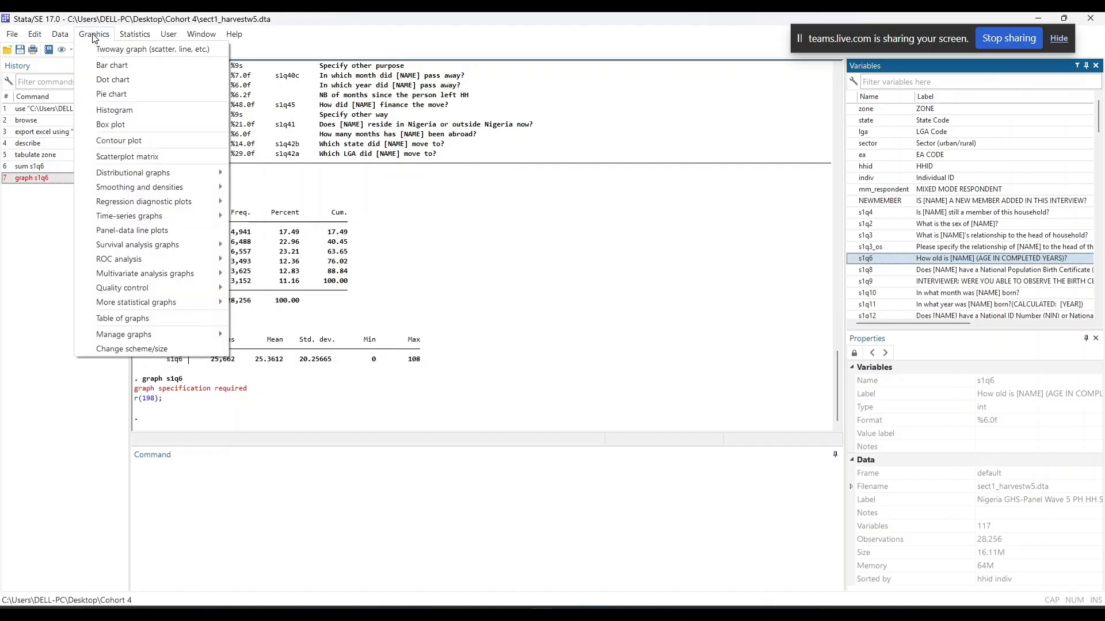
left_click(129, 110)
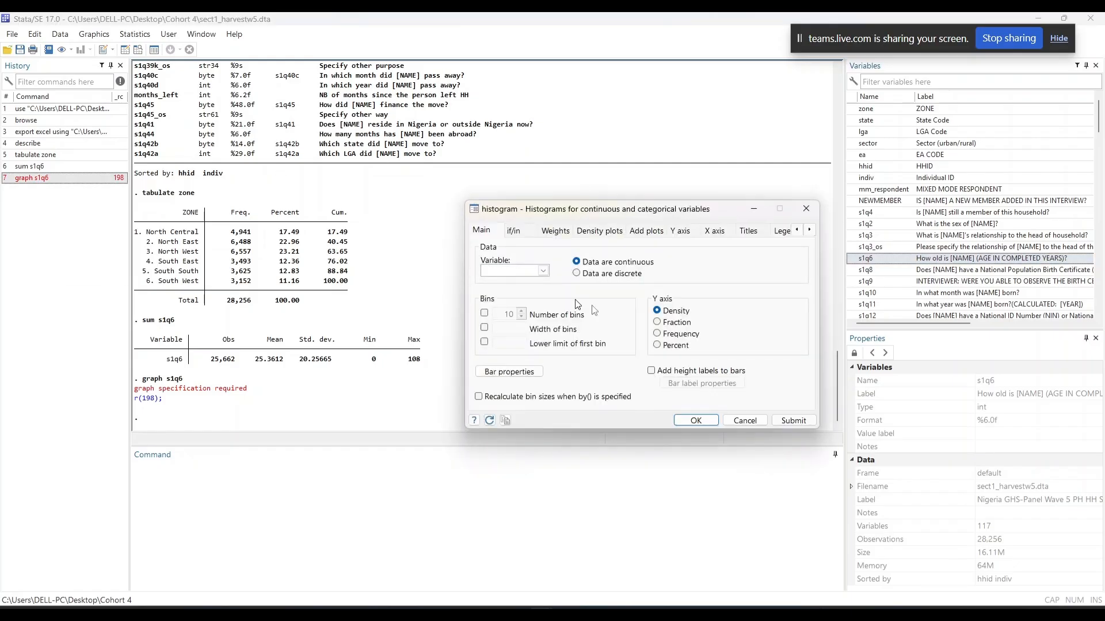
left_click(543, 271)
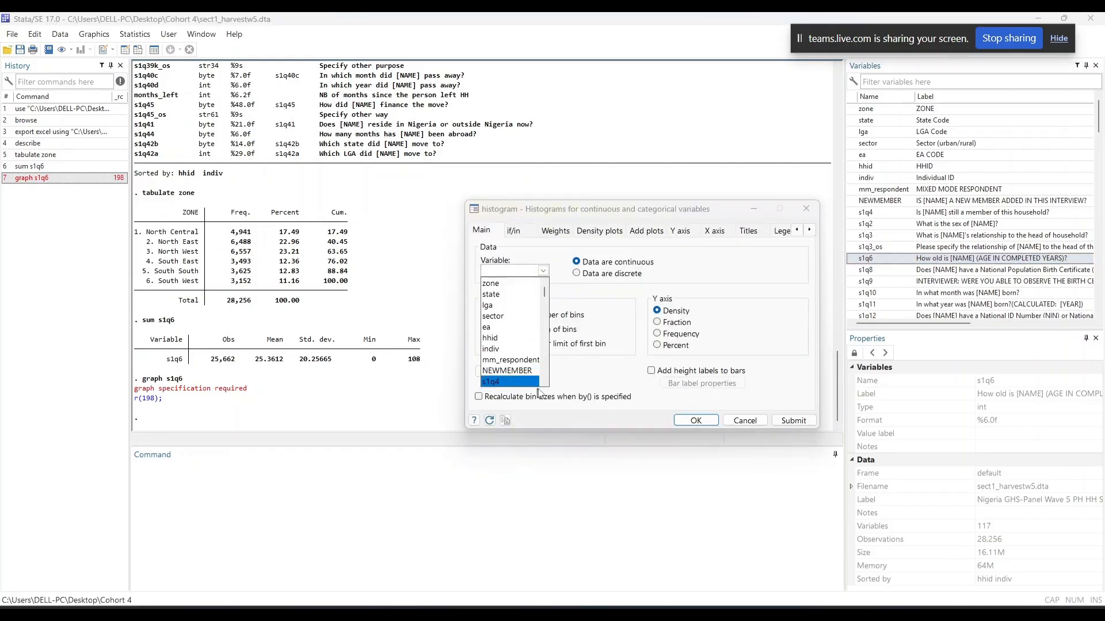
scroll(544, 386, "down", 6)
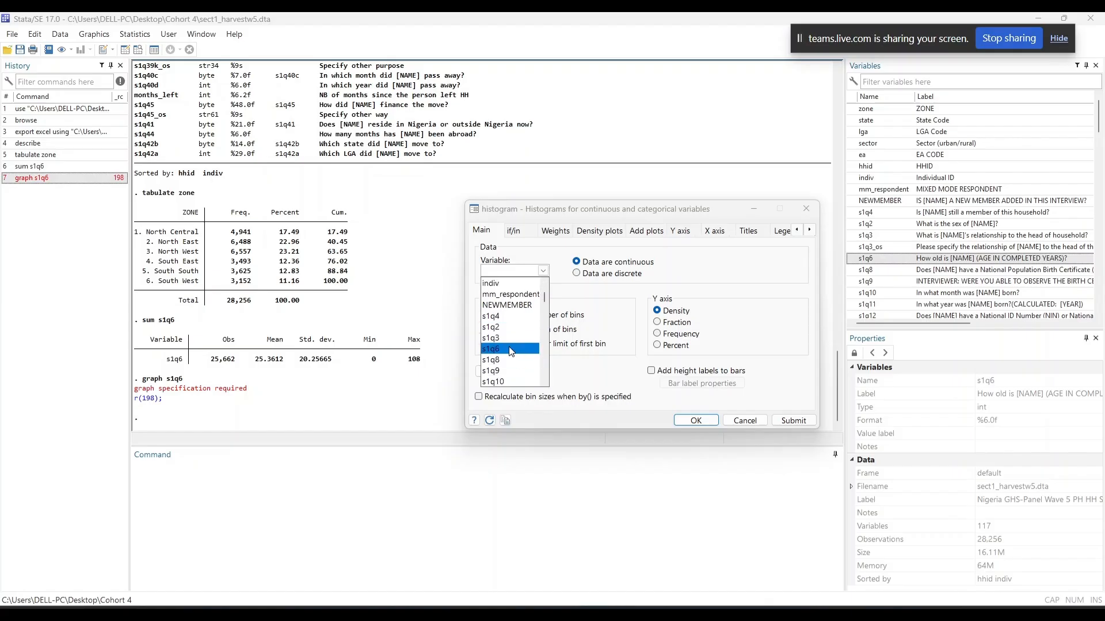
left_click(510, 349)
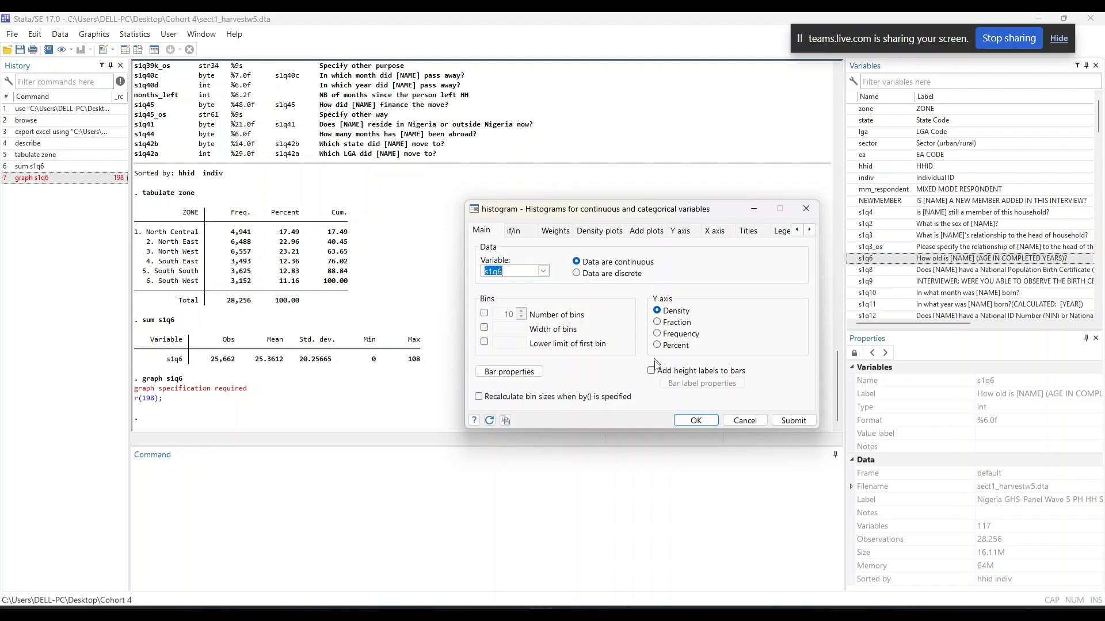
left_click(696, 421)
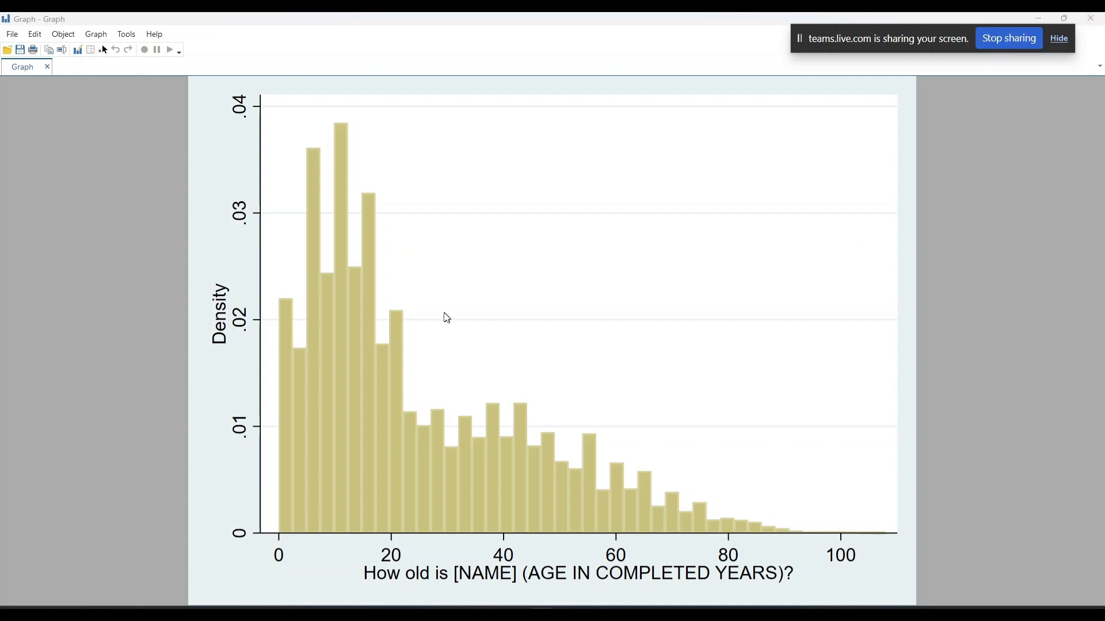
Step: View the age histogram in the Graph Editor and close the graph window
left_click(77, 57)
left_click(79, 56)
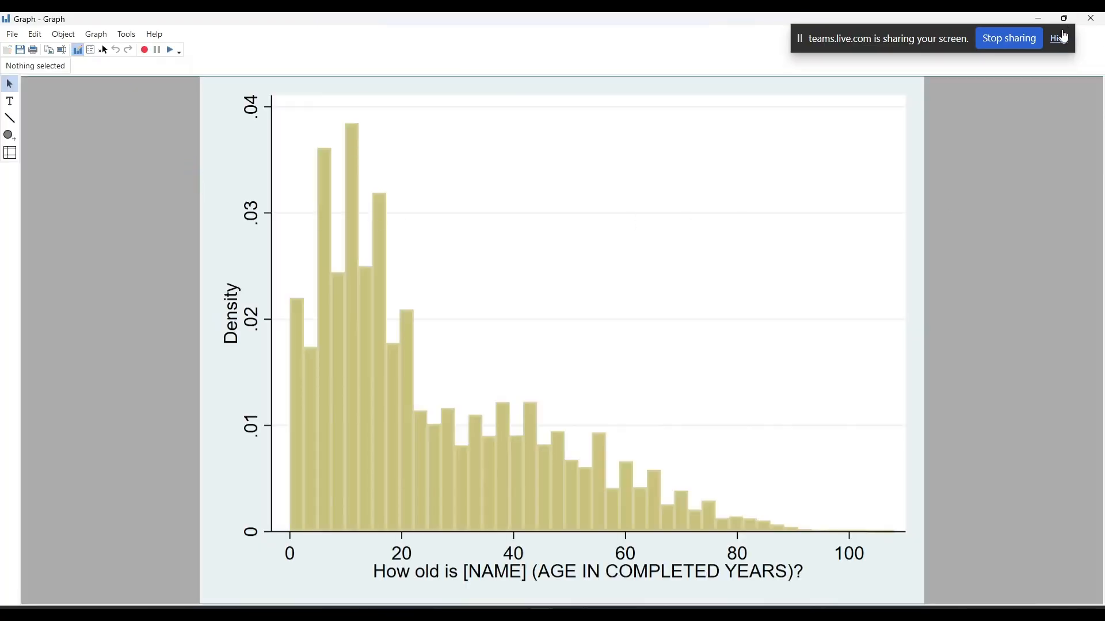
left_click(1039, 19)
left_click_drag(947, 40, 498, 41)
left_click(1090, 19)
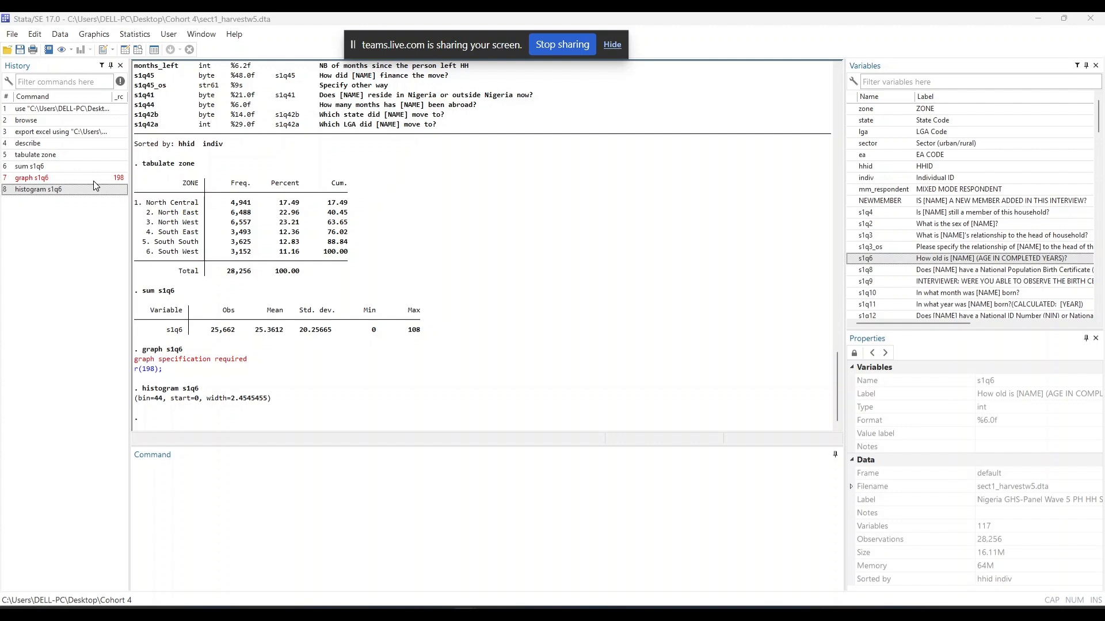
Step: Delete the erroneous graph s1q6 command from the command history
left_click(94, 181)
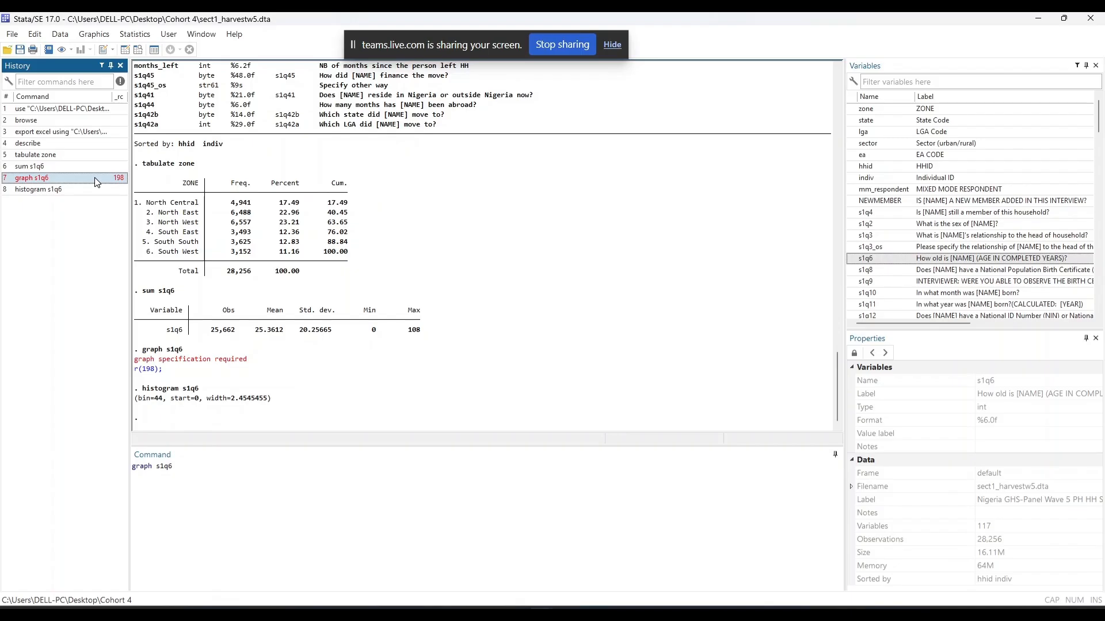
right_click(95, 177)
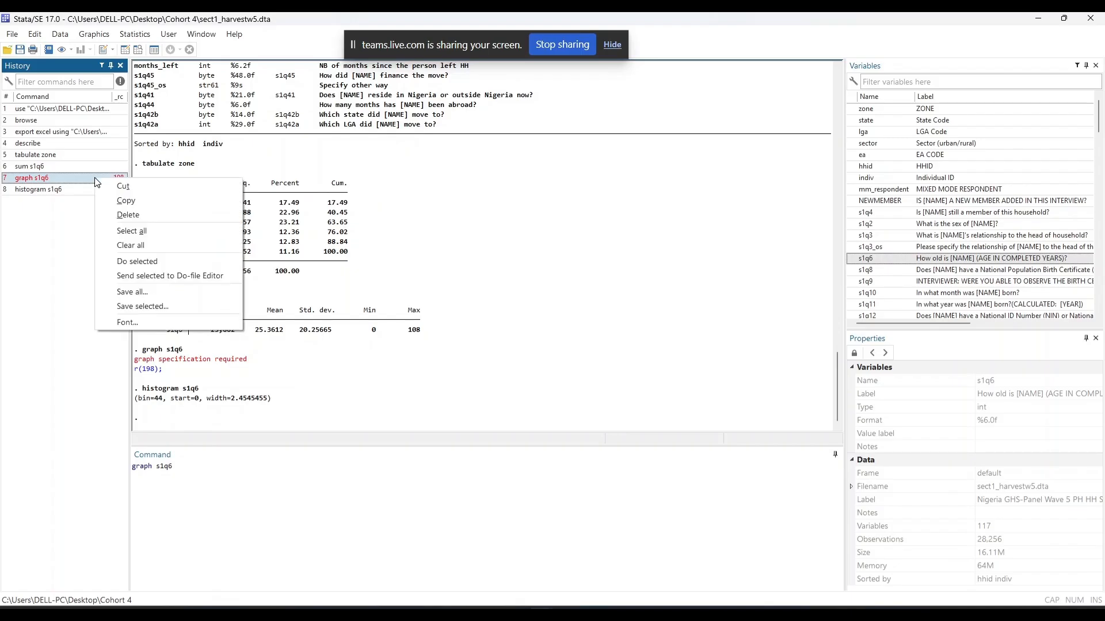
left_click(128, 215)
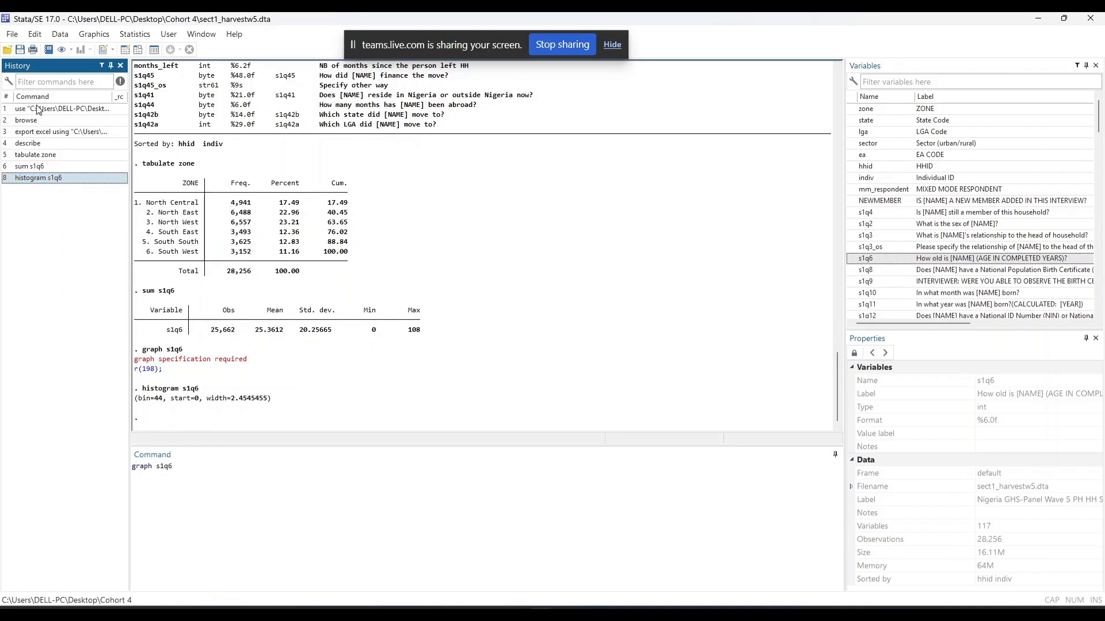
Step: Copy all commands from the history into the Day dofile example do-file in the Cohort 4 folder, below its existing commands
key("ctrl+a")
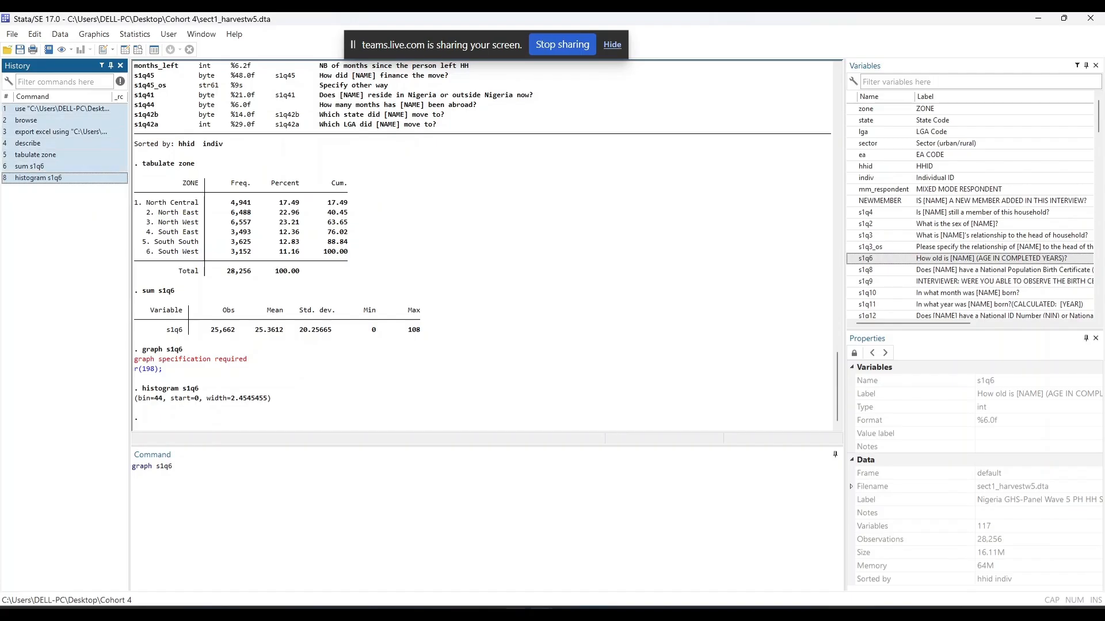
mouse_move(541, 614)
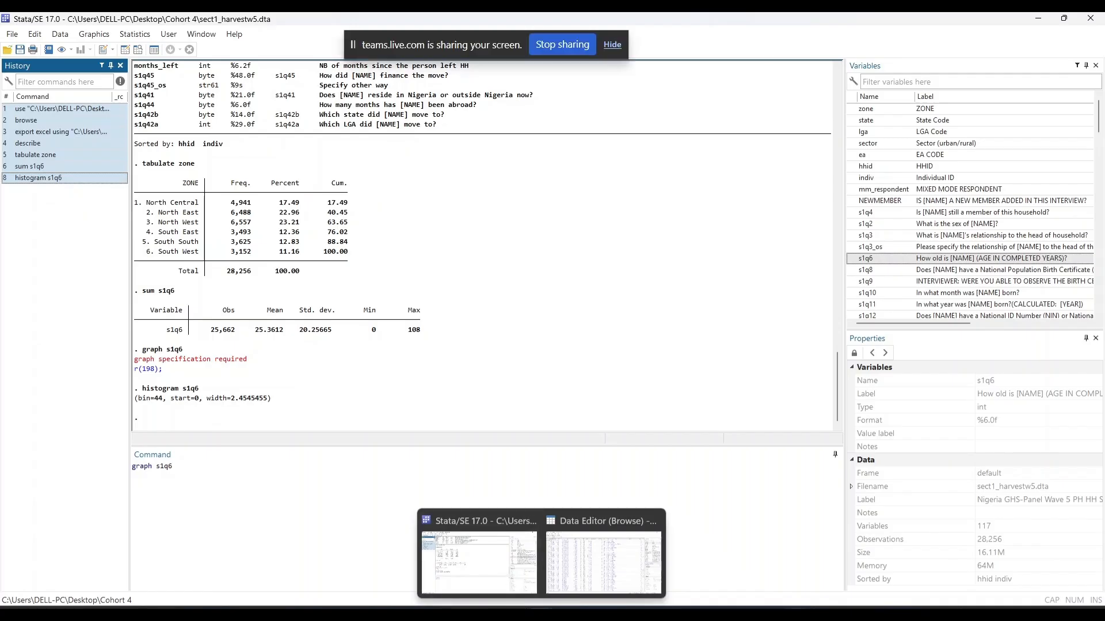
mouse_move(845, 613)
left_click(845, 561)
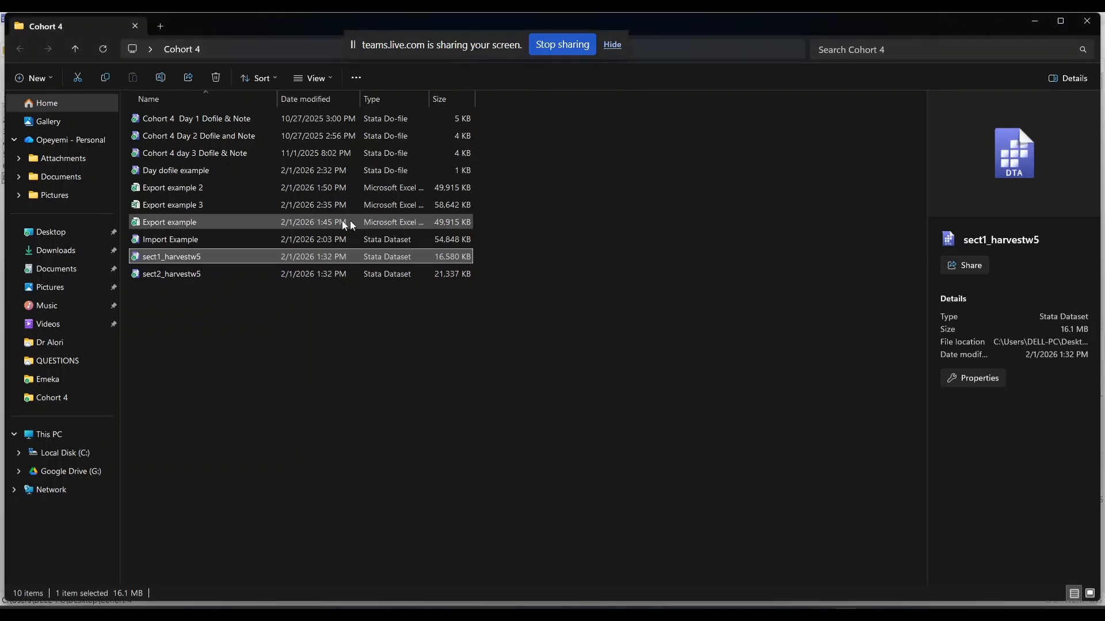
left_click(180, 172)
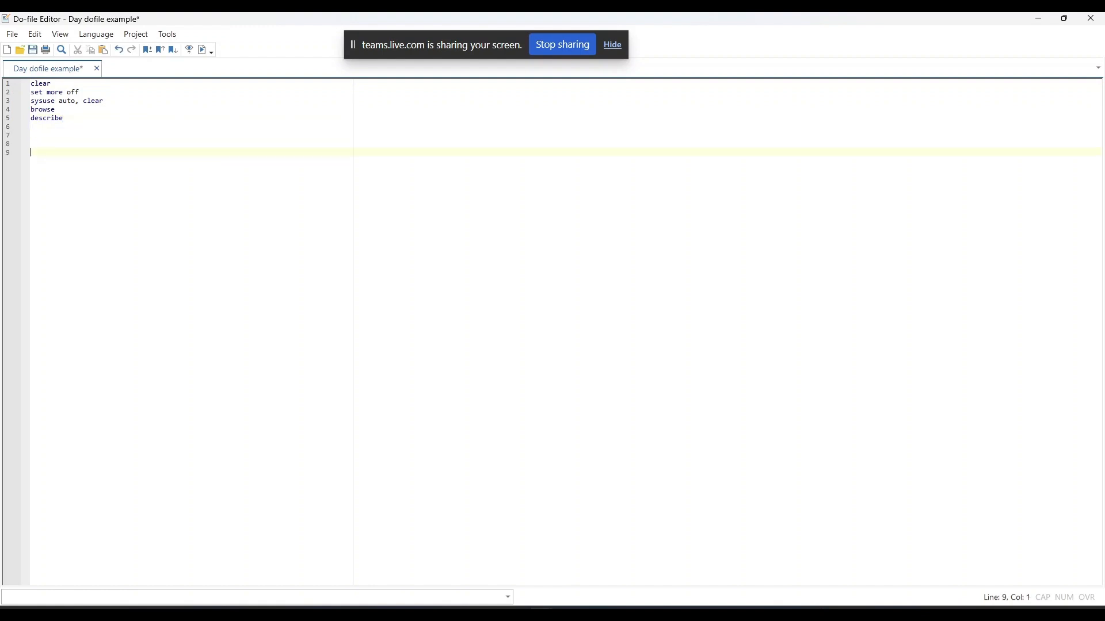
type("use \"C:\\Users\\DELL-PC\\Desktop\\Cohort 4\\sect1_harvestw5.dta\" browse export excel using \"C:\\Users\\DELL-PC\\Desktop\\Cohort 4\\Export example 3.xls\", sheetreplace firstrow(variables) describe tabulate zone sum s1q6 histogram s1q6")
Step: Add the comment "******* This is the command bring in your dataset***********" above the use command
left_click(36, 135)
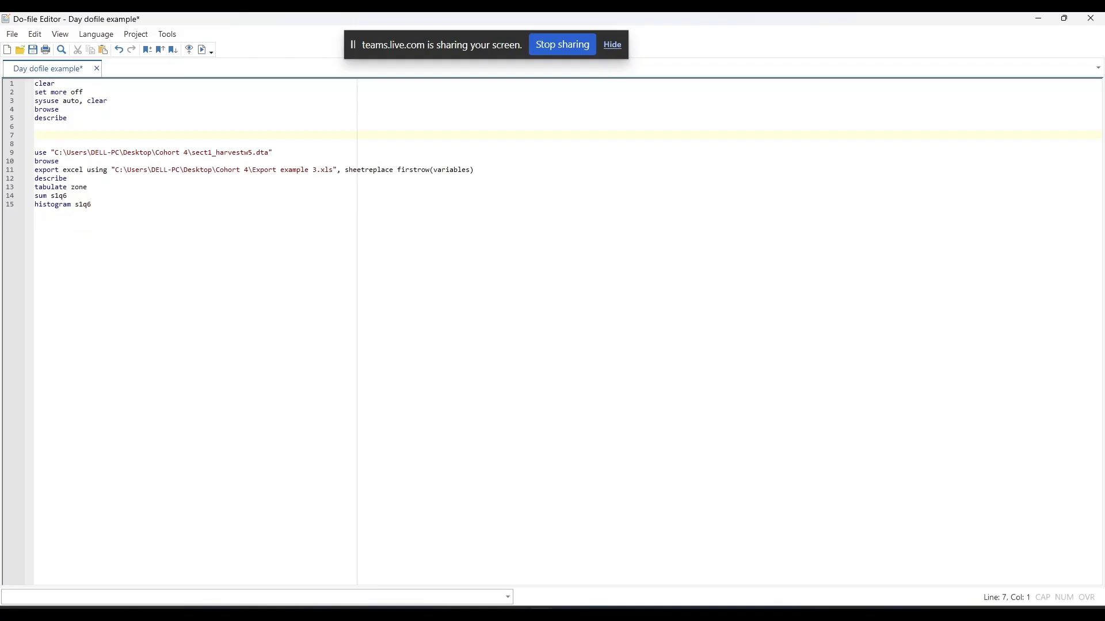
type("*******")
left_click(309, 153)
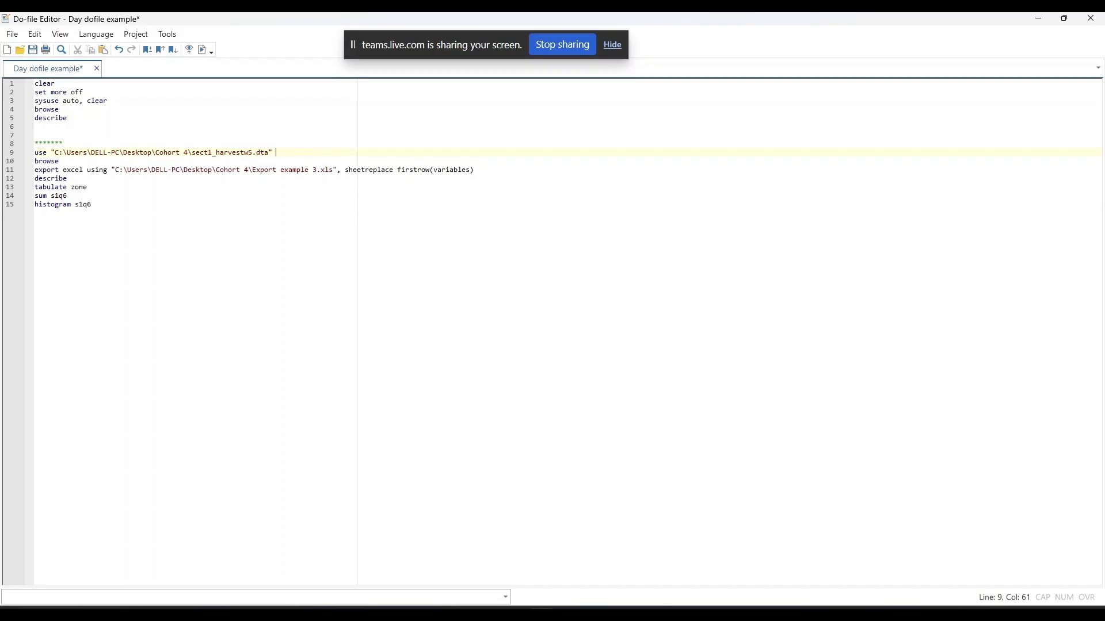
left_click(192, 135)
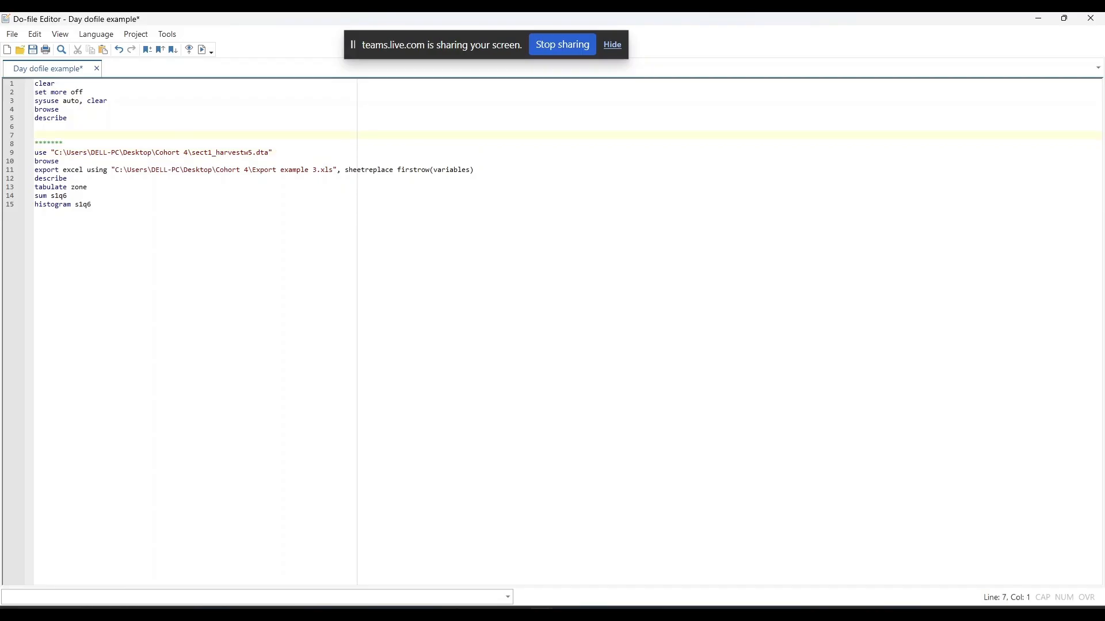
left_click(157, 144)
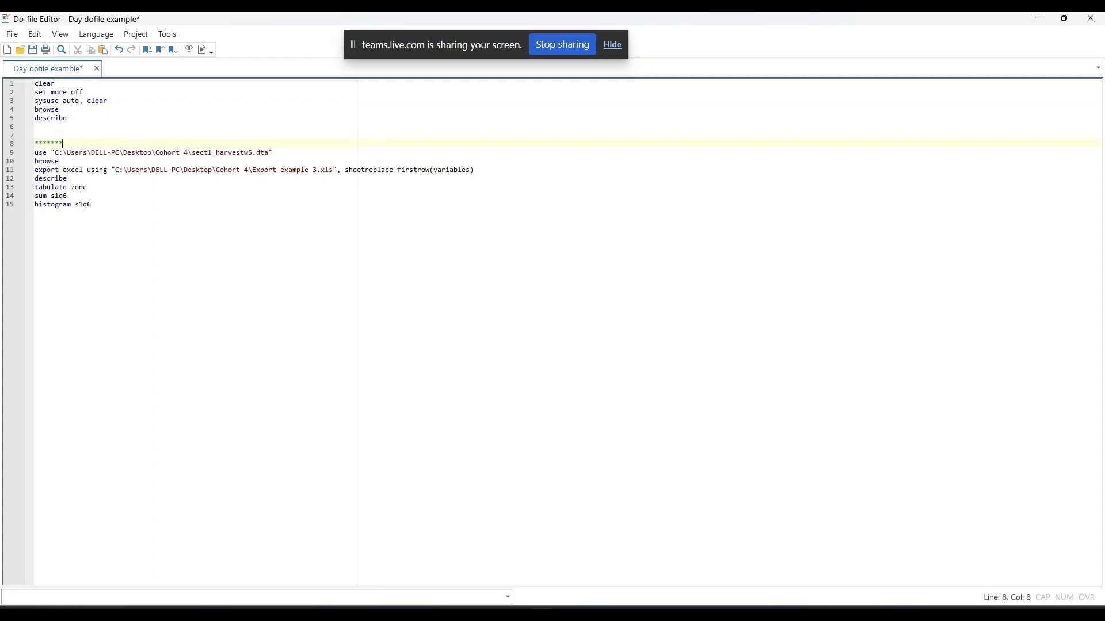
type("This is the command for")
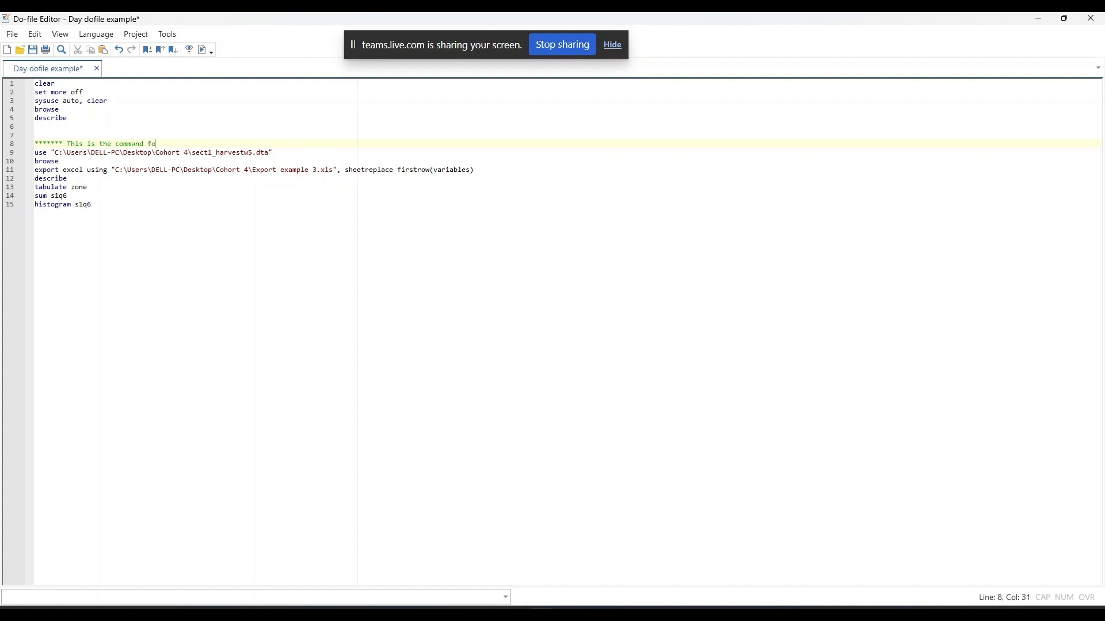
key("BackSpace")
key("BackSpace")
key("BackSpace")
type("bring in your dataset***********")
key("Return")
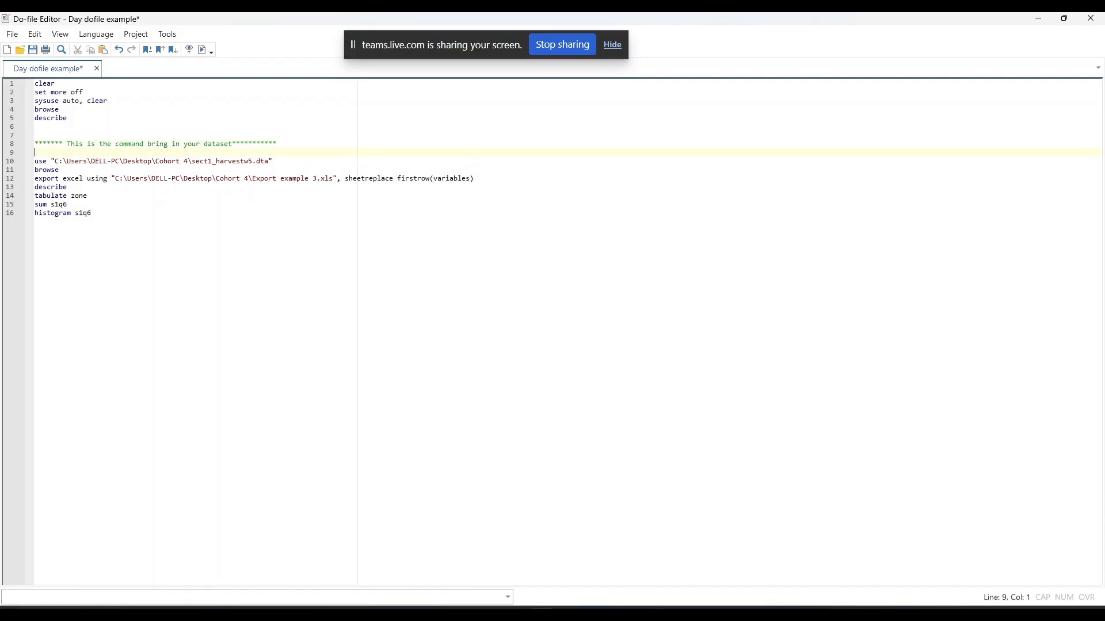
Step: Add a second comment line, "*********Change the WD to your own****************", directly above the use command
type("Change th")
key("BackSpace")
key("BackSpace")
type("th")
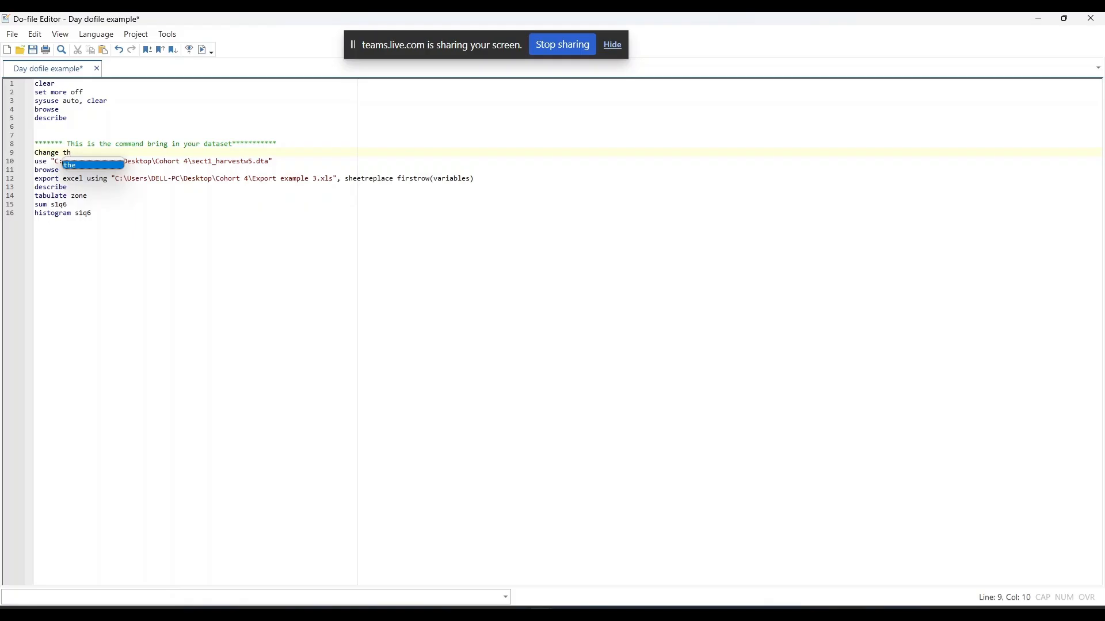
type("e di")
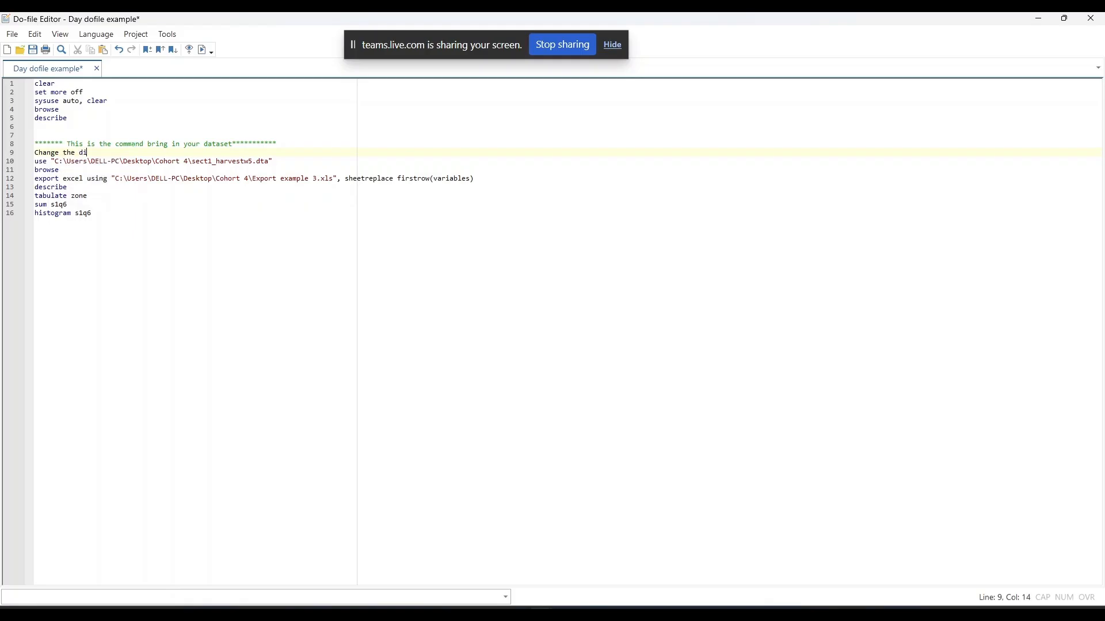
key("BackSpace")
key("BackSpace")
type("WD to your iwn")
key("BackSpace")
key("BackSpace")
key("BackSpace")
type("oe")
key("BackSpace")
type("wn****************")
left_click(36, 153)
type("*********")
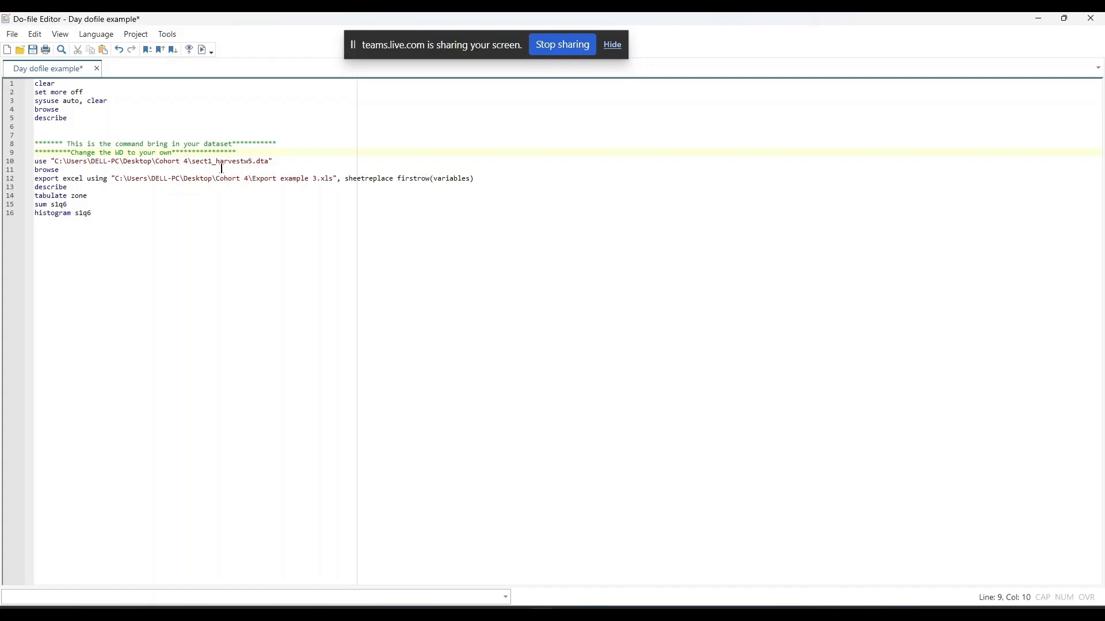
Step: Save the do-file and close both its editor and the extra Stata window opened with it
left_click(59, 170)
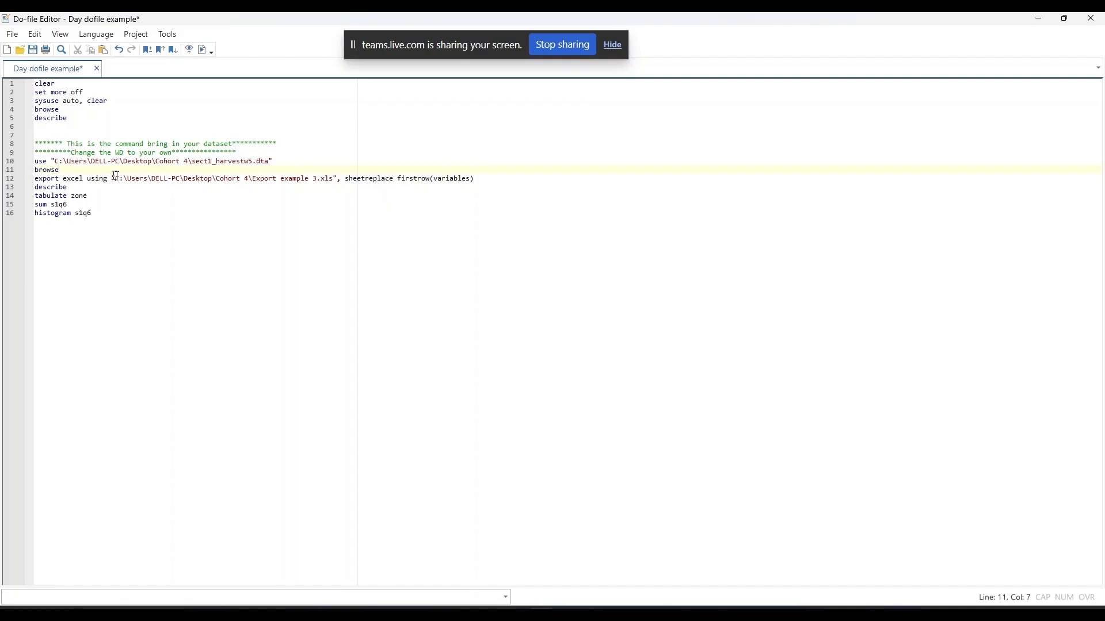
left_click(91, 213)
key("ctrl+s")
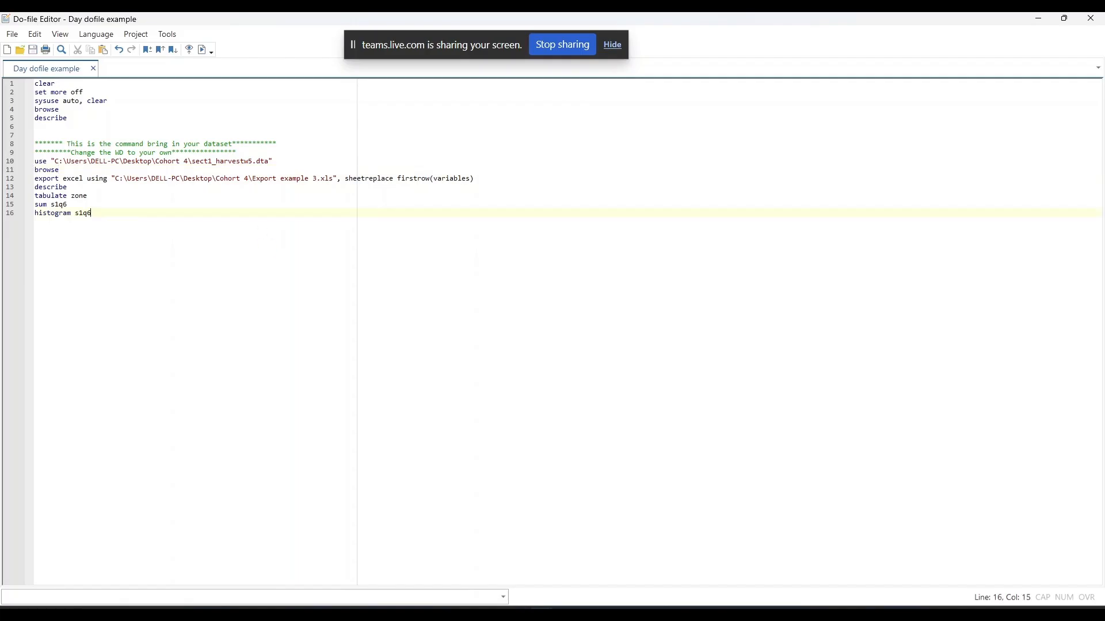
left_click(1101, 21)
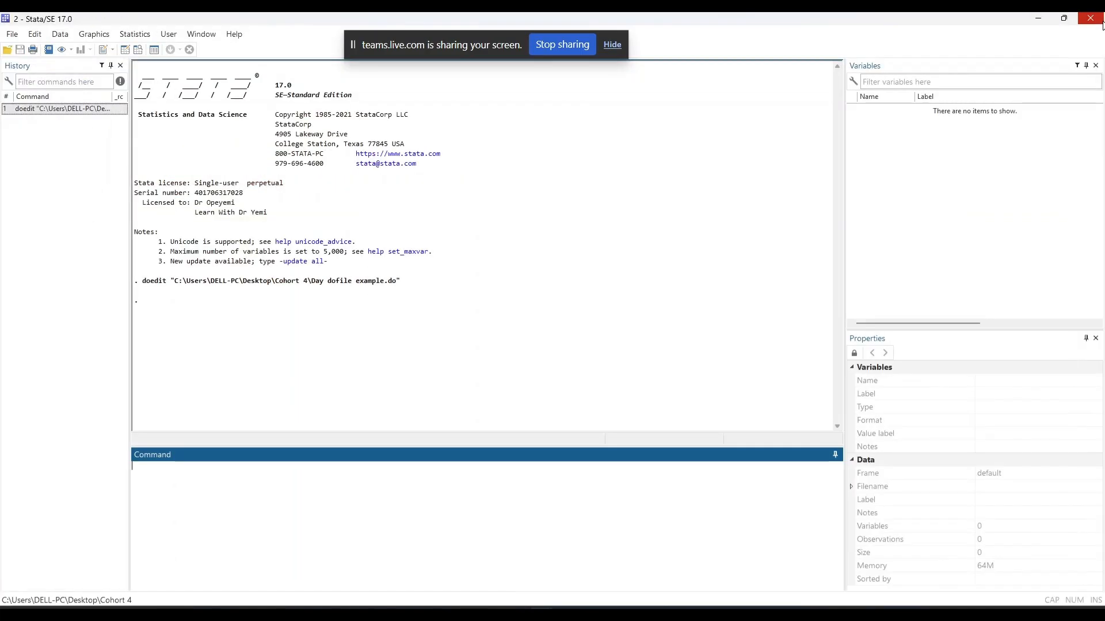
left_click(1097, 20)
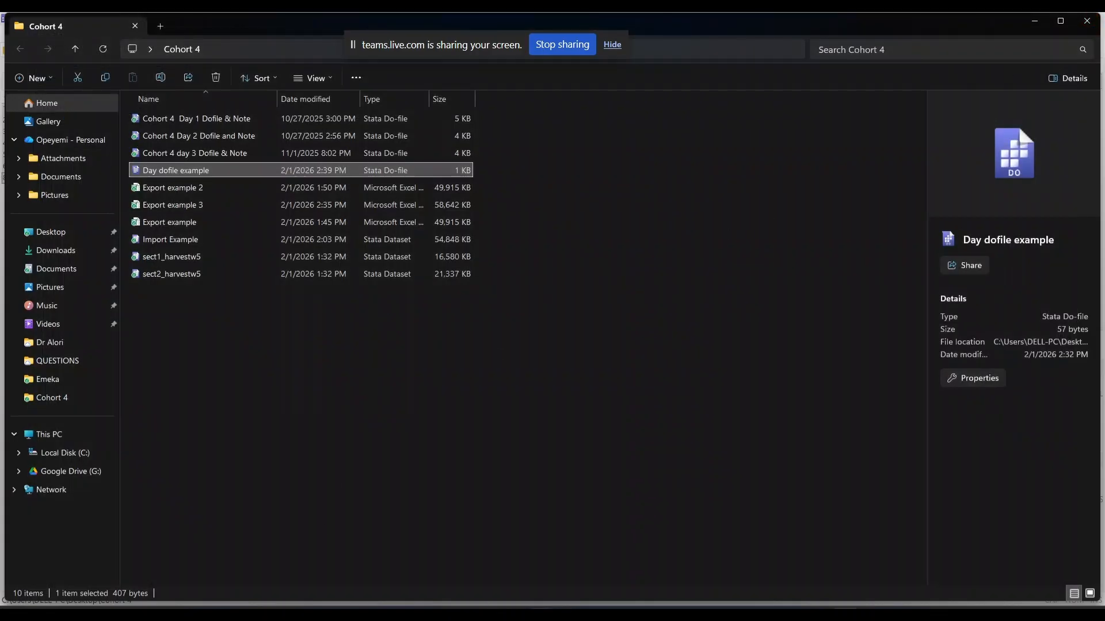
Step: Close the remaining Stata session and reopen the Day dofile example do-file from the Cohort 4 folder
mouse_move(541, 612)
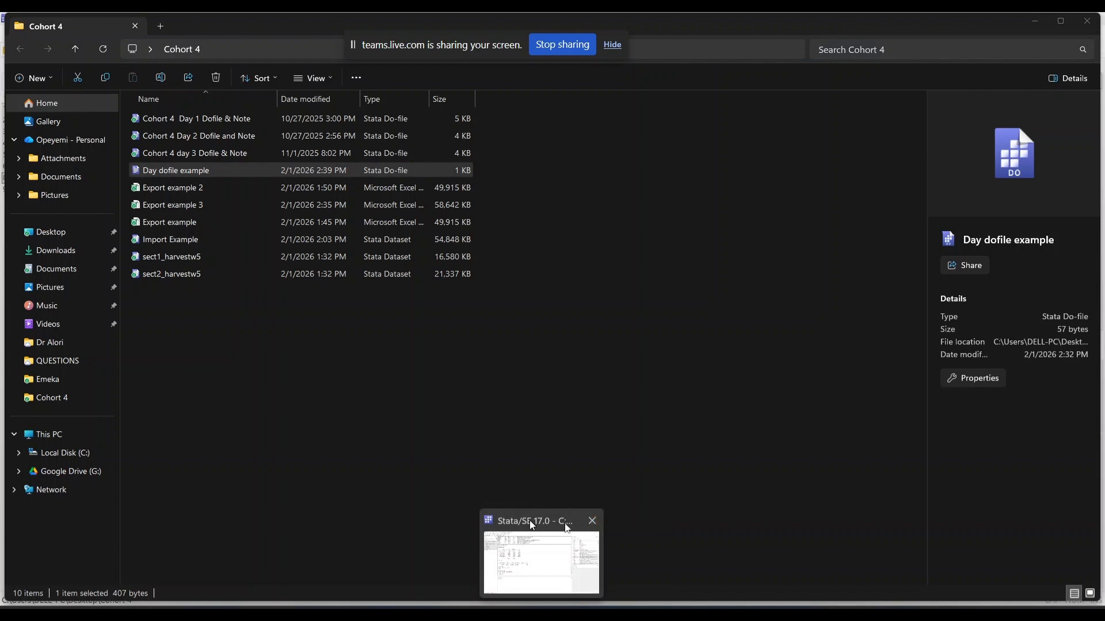
left_click(410, 458)
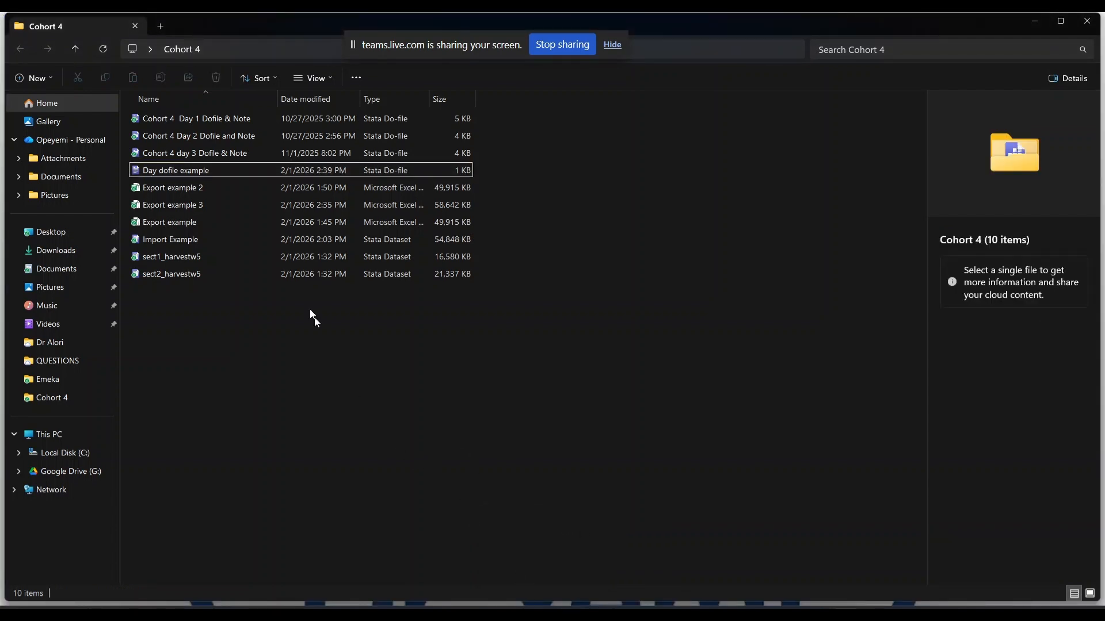
left_click(200, 172)
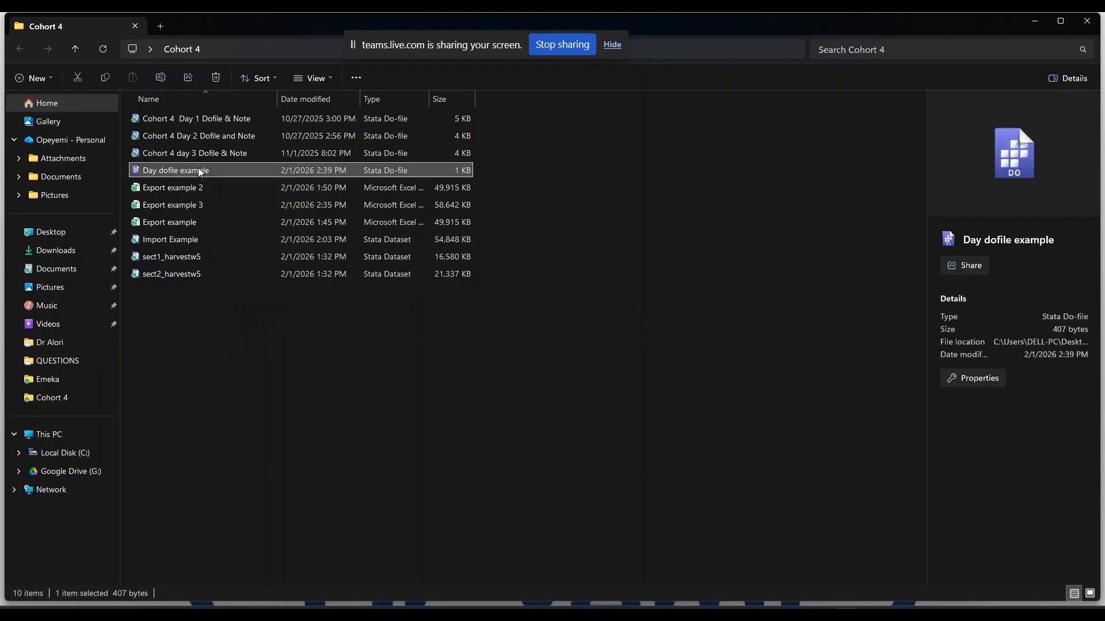
double_click(198, 168)
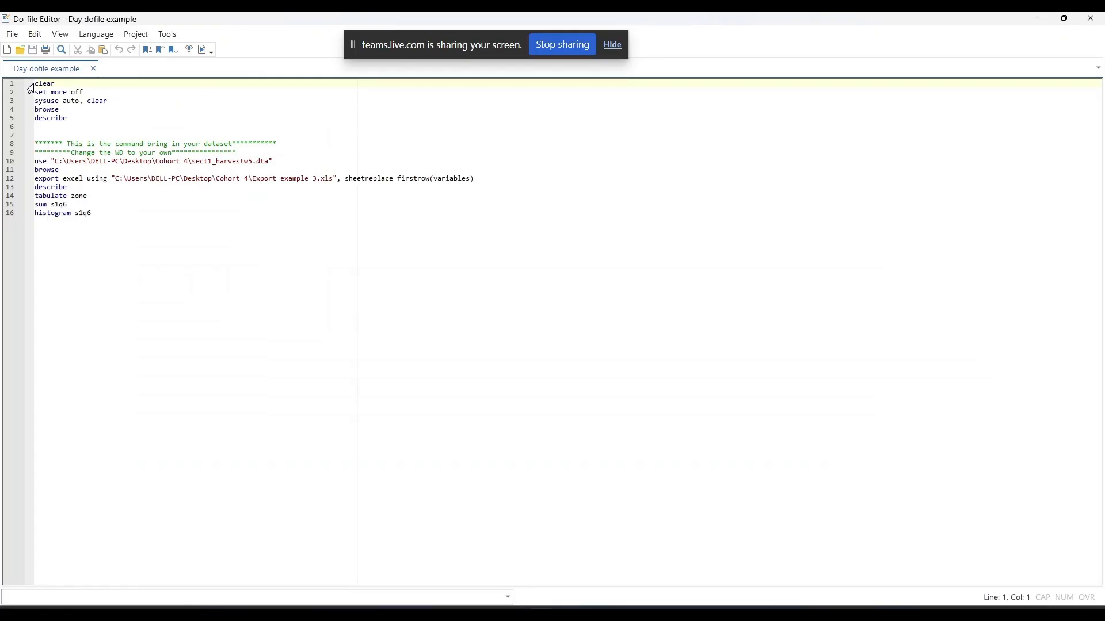
left_click_drag(34, 84, 65, 122)
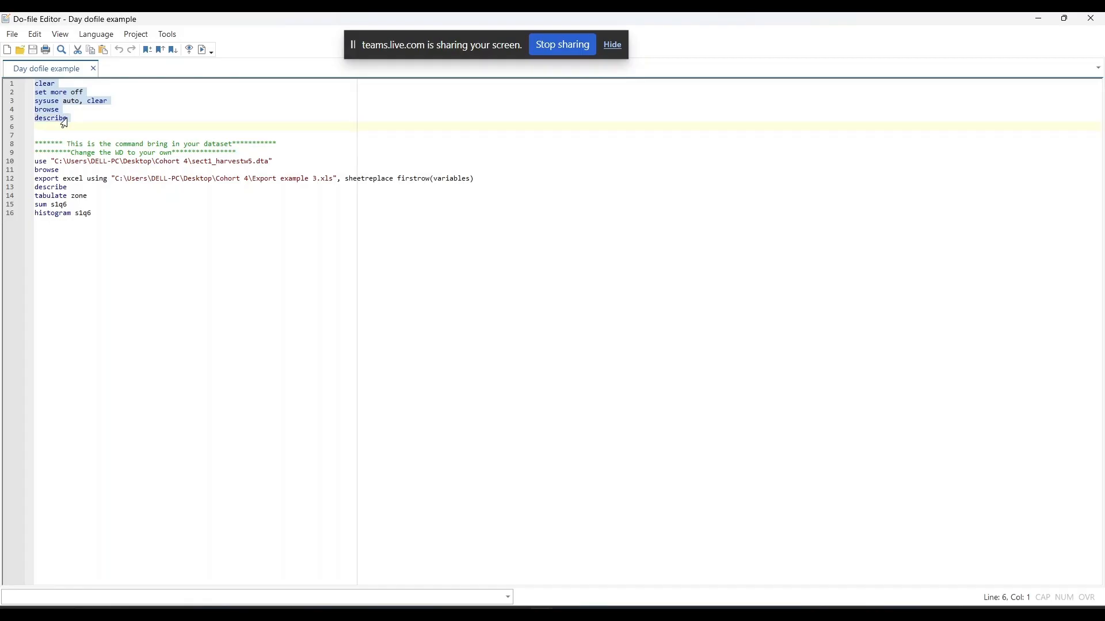
left_click(65, 119)
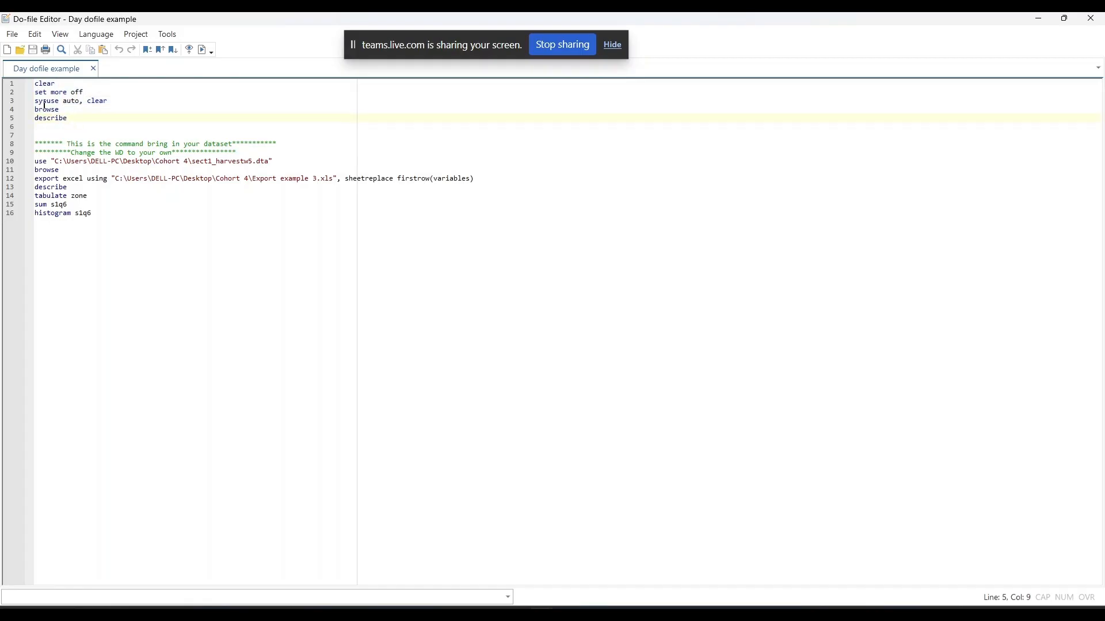
Step: Run only the sysuse auto, browse and describe lines of the Day dofile example do-file
left_click_drag(35, 102, 60, 109)
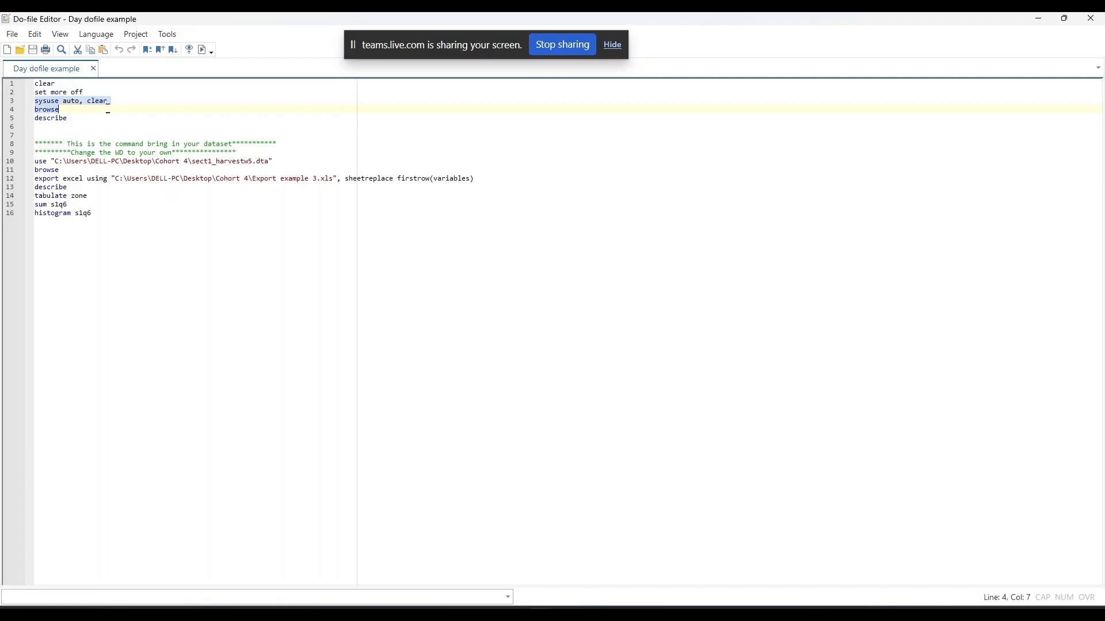
key("shift+Down")
key("shift+End")
left_click(202, 52)
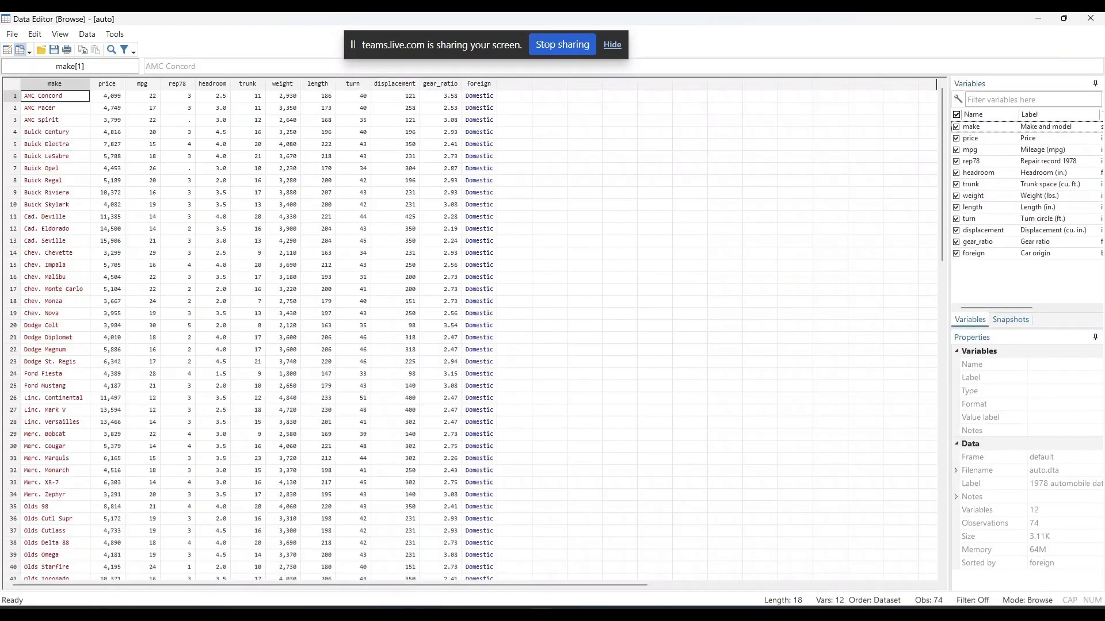
Step: Review the output of the executed commands in the main Stata results window
left_click(422, 584)
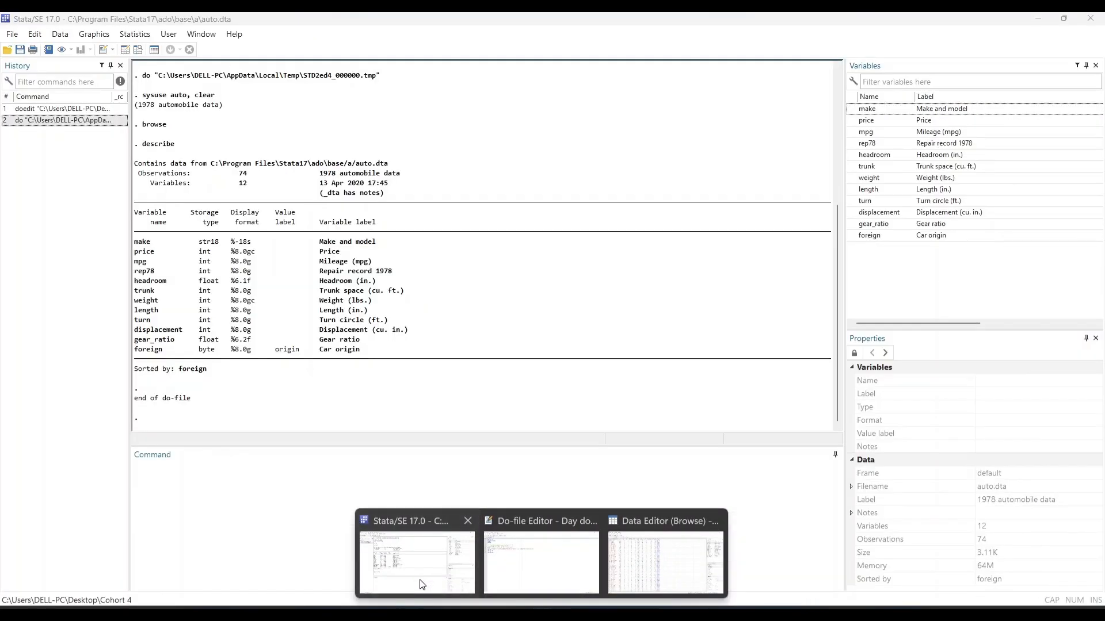
left_click(422, 584)
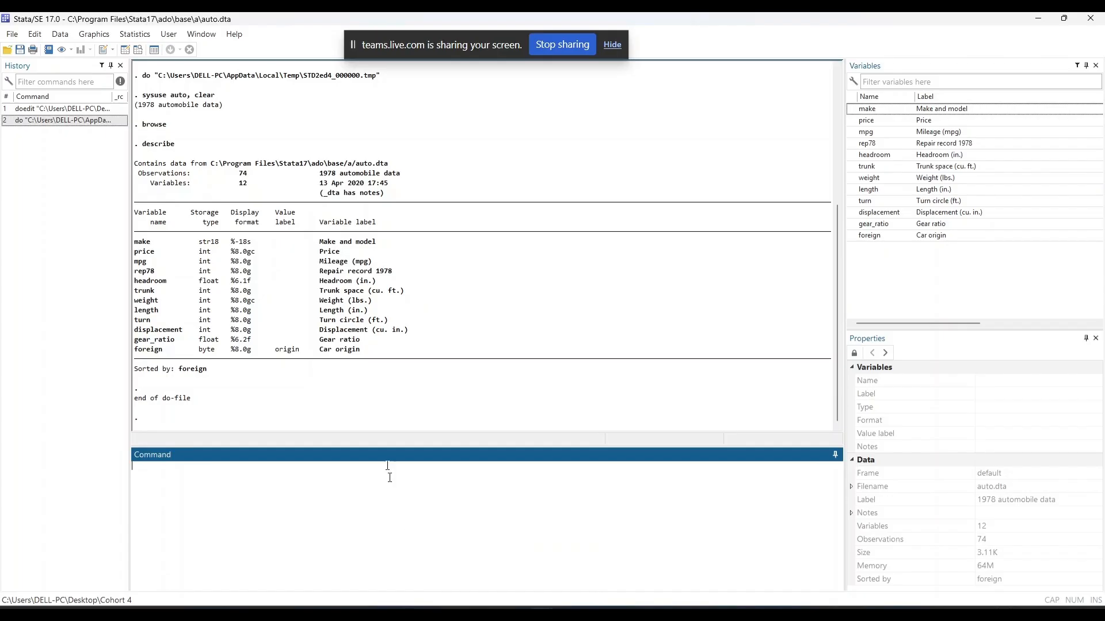
scroll(293, 256, "up", 4)
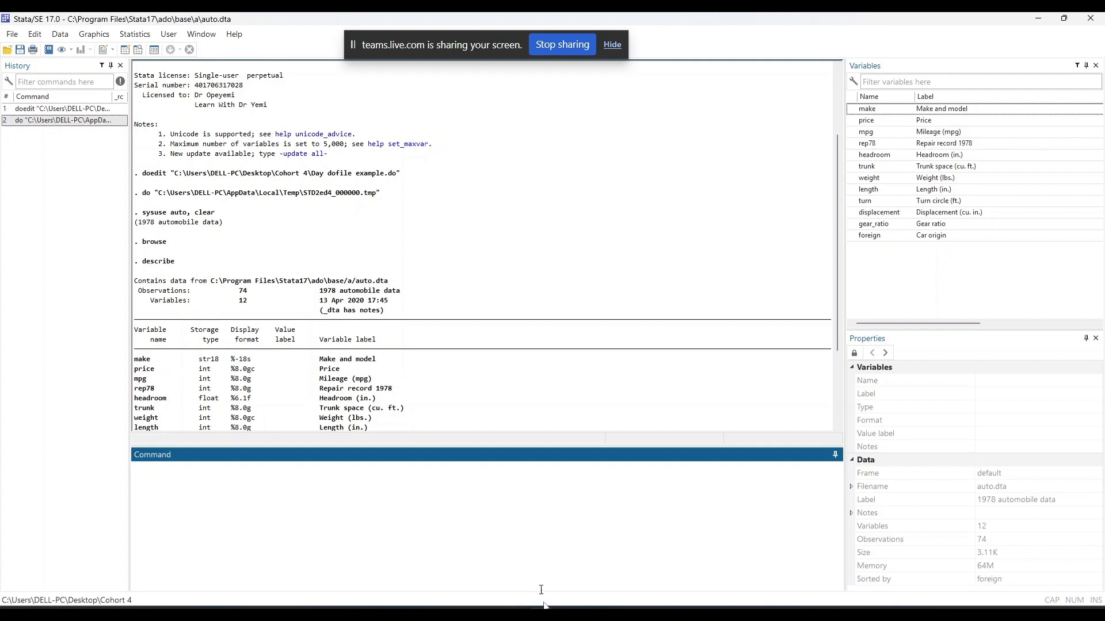
Step: Close the data browser for the auto dataset and review the variable table in the describe output
mouse_move(565, 602)
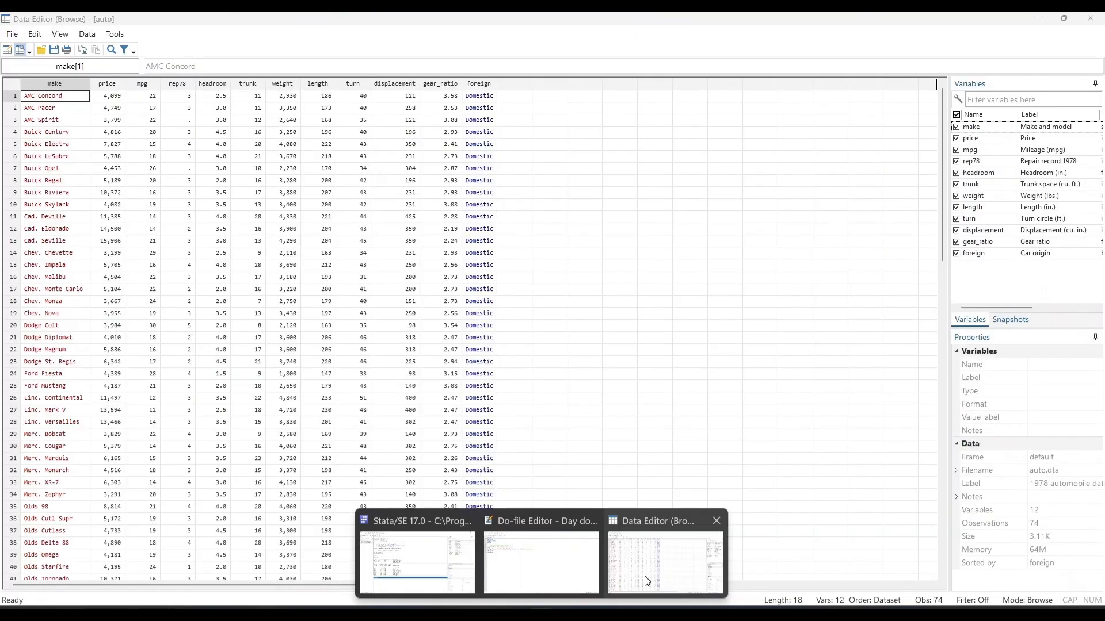
left_click(645, 575)
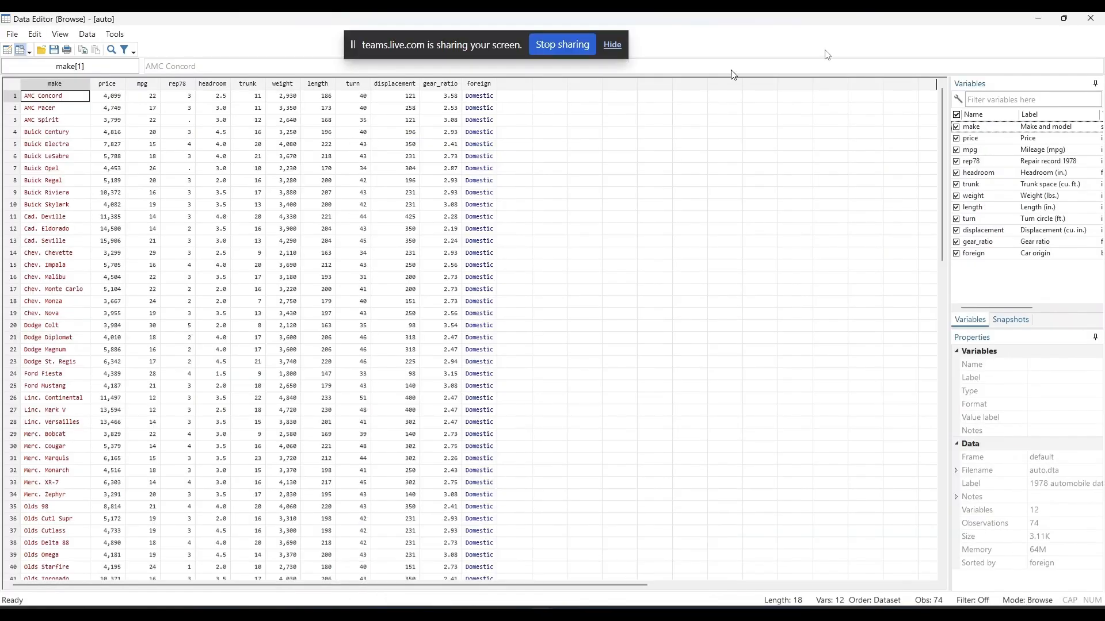
left_click(1081, 22)
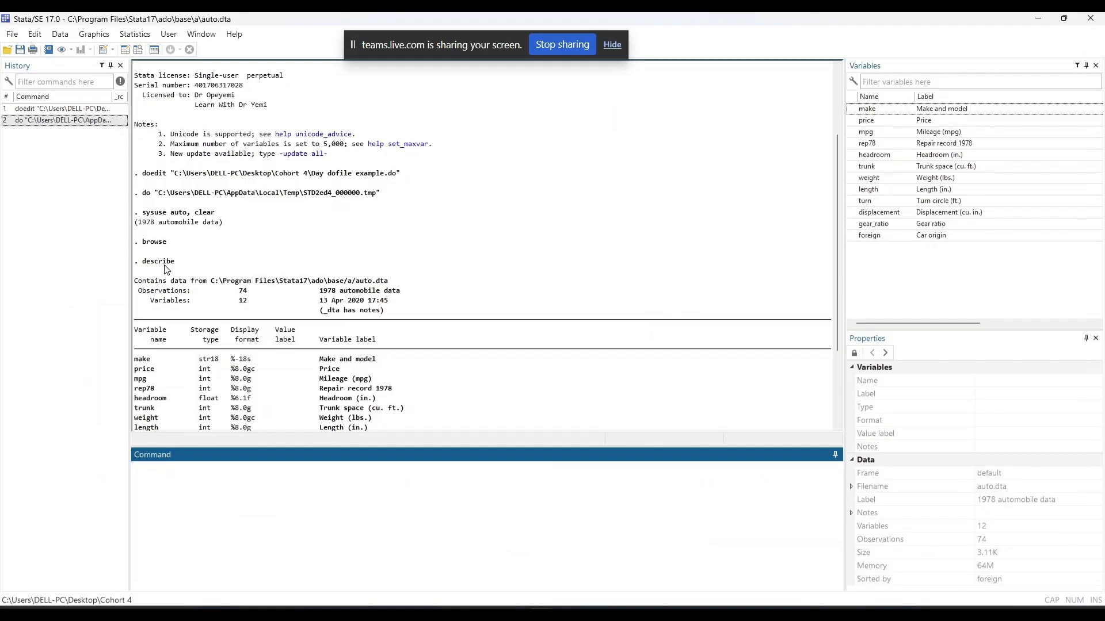
scroll(334, 352, "down", 3)
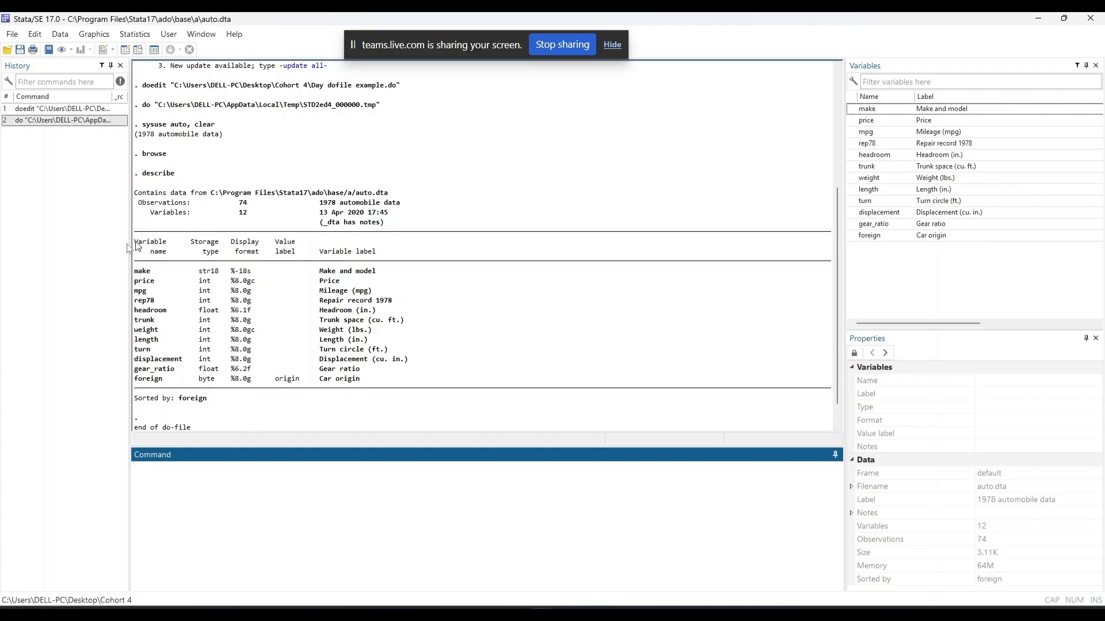
key("Return")
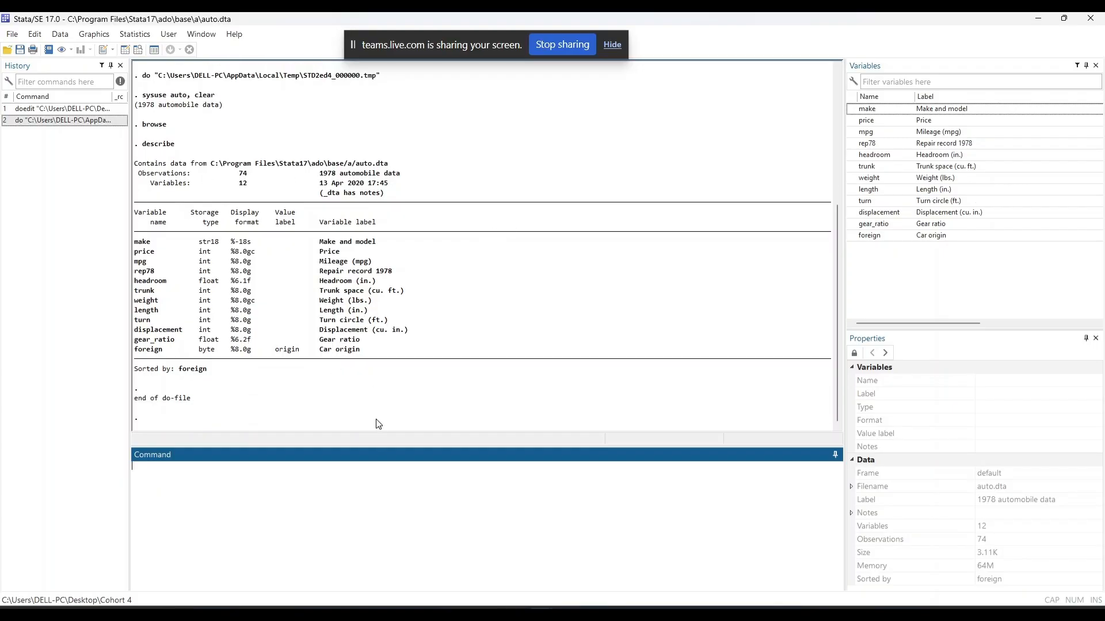
Step: Run only the clear line of the do-file, check the main Stata window, and return to the do-file
mouse_move(542, 613)
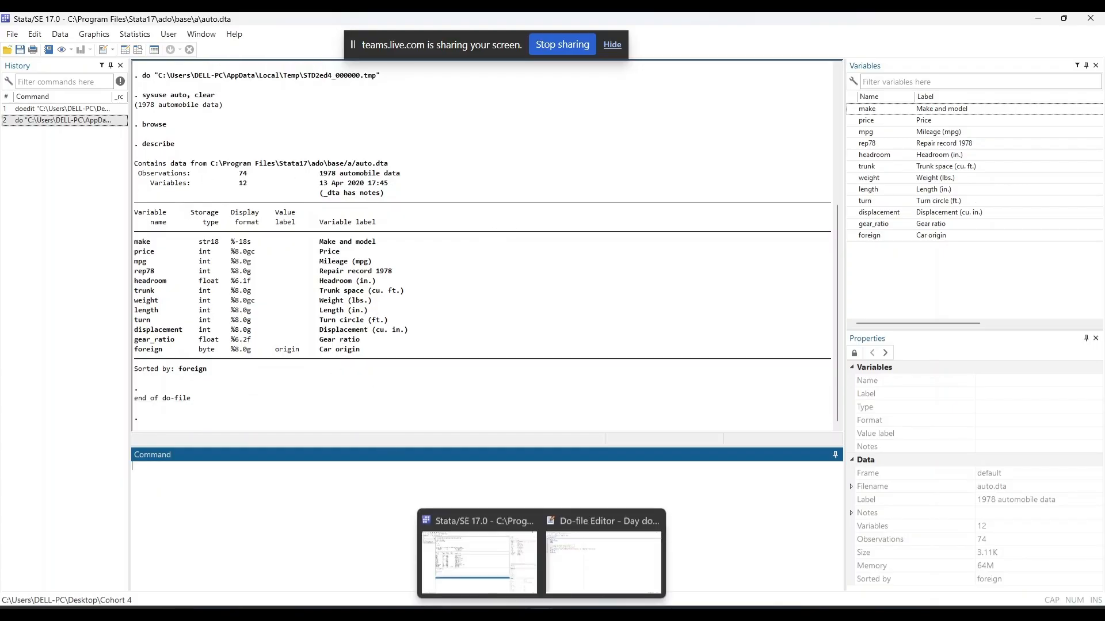
left_click(571, 576)
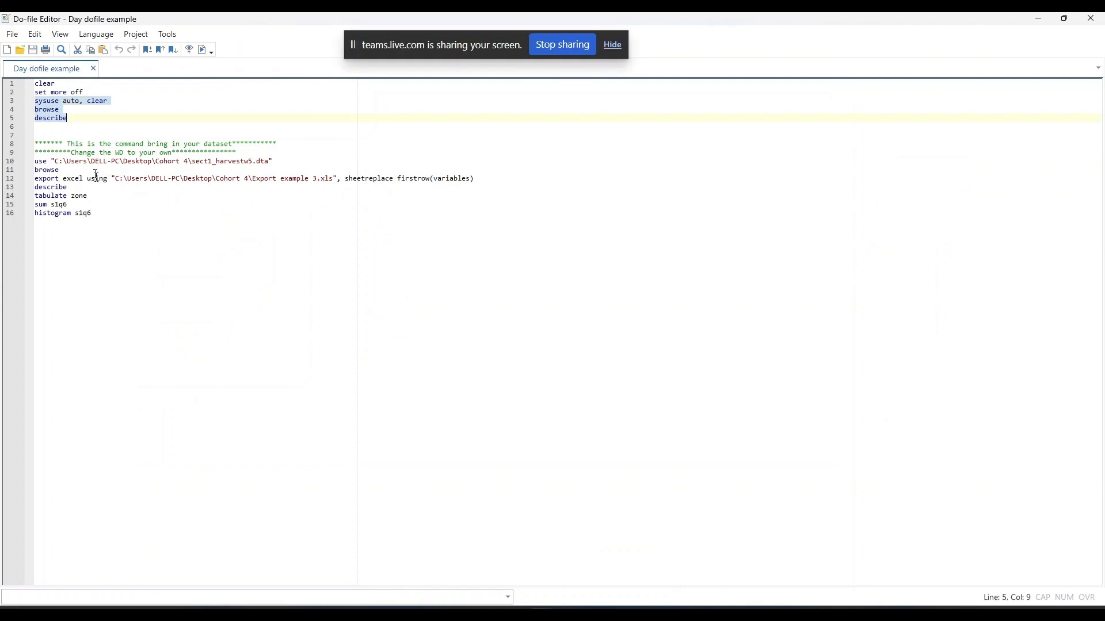
left_click_drag(55, 84, 35, 84)
left_click(204, 51)
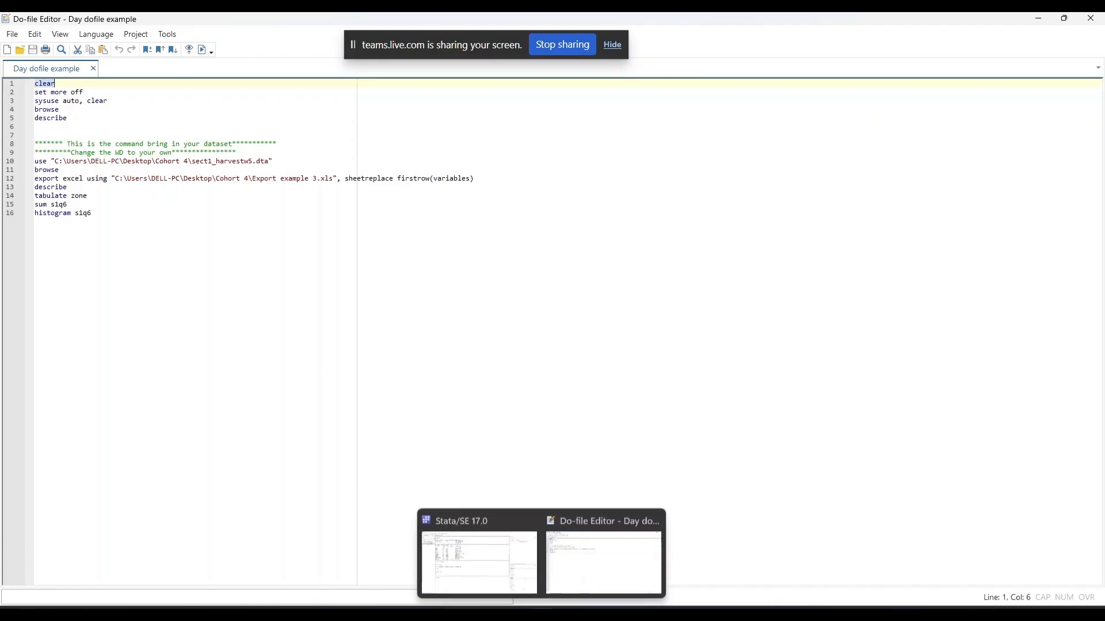
left_click(477, 551)
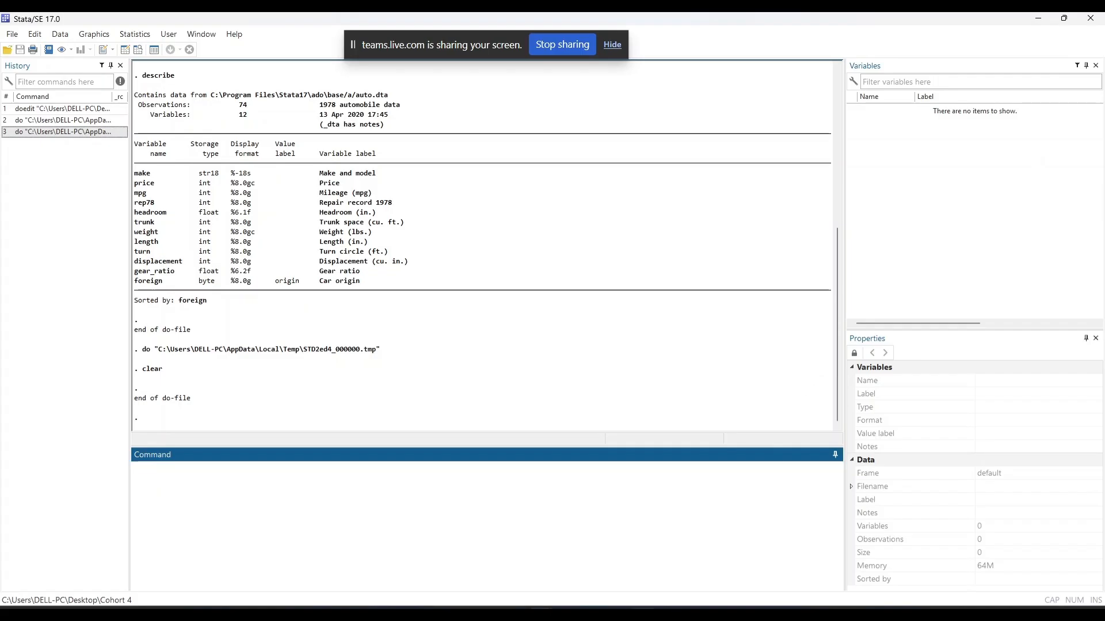
left_click(556, 579)
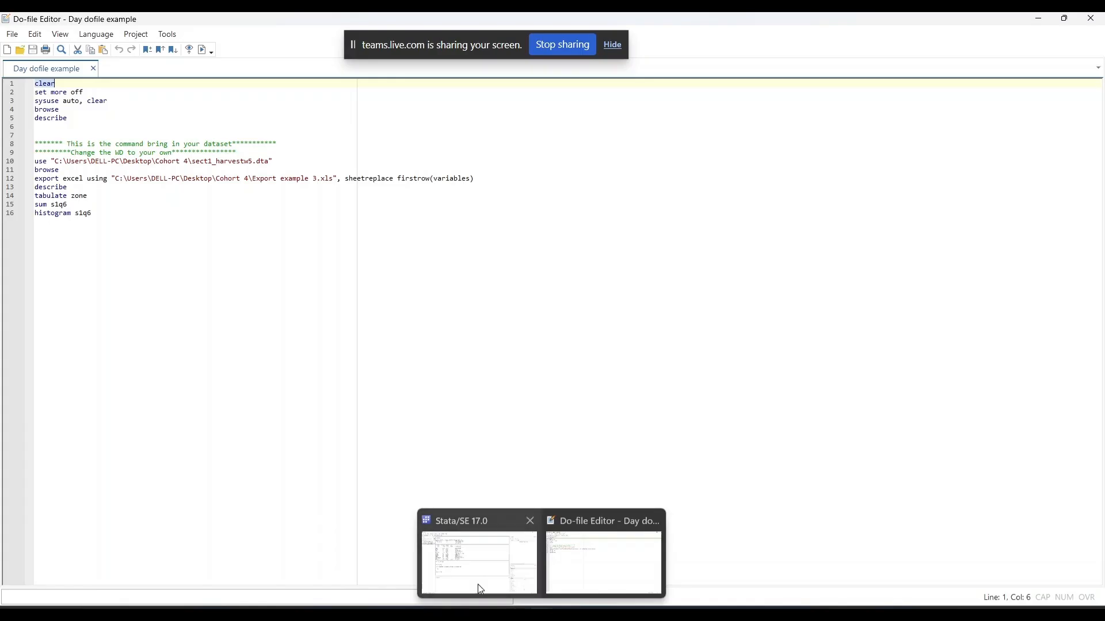
Step: Run the do-file block from the use command for sect1_harvestw5.dta through histogram s1q6
mouse_move(477, 585)
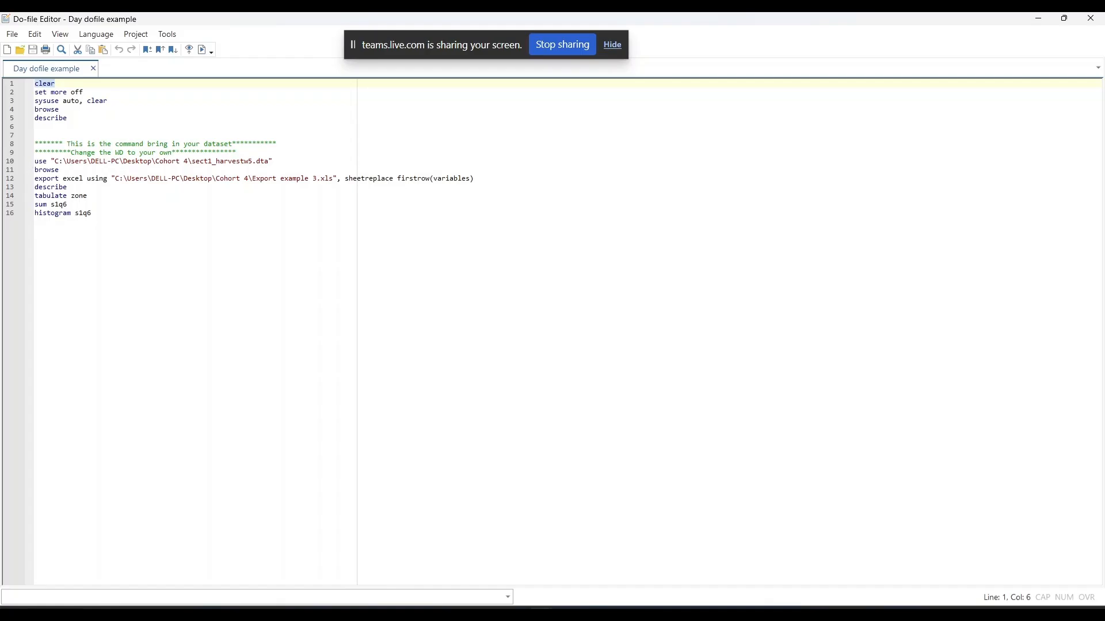
left_click_drag(36, 161, 241, 219)
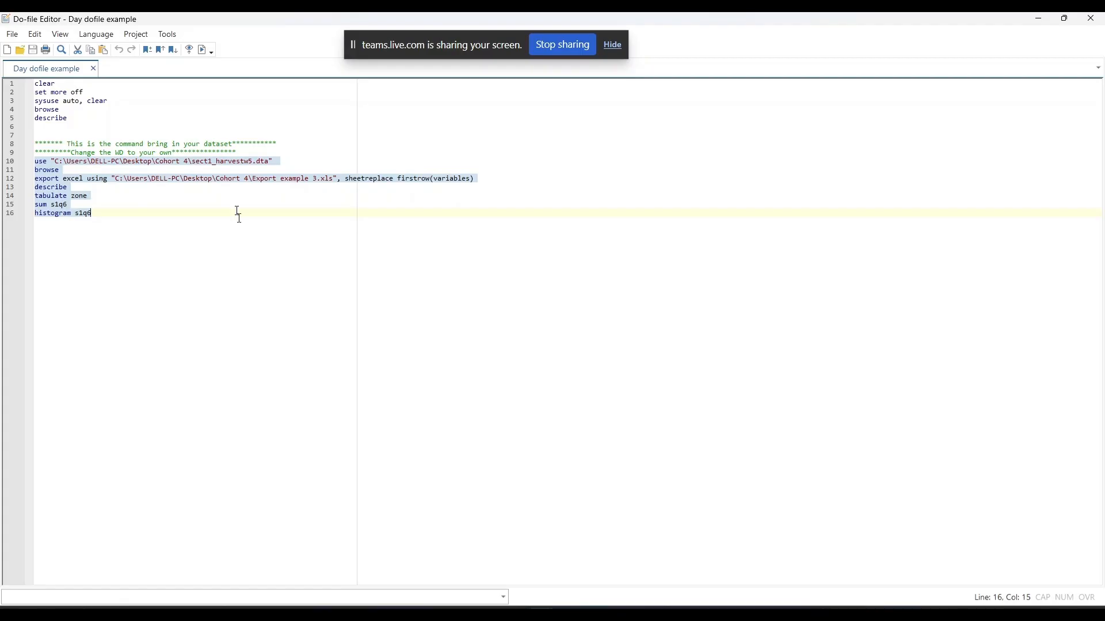
left_click(202, 50)
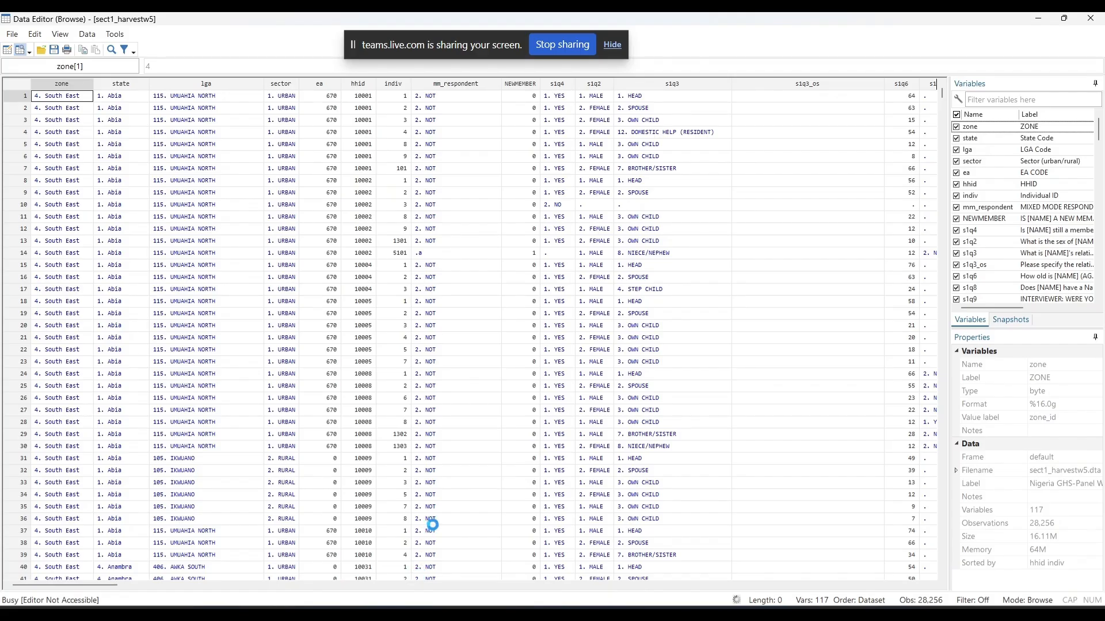
left_click(433, 525)
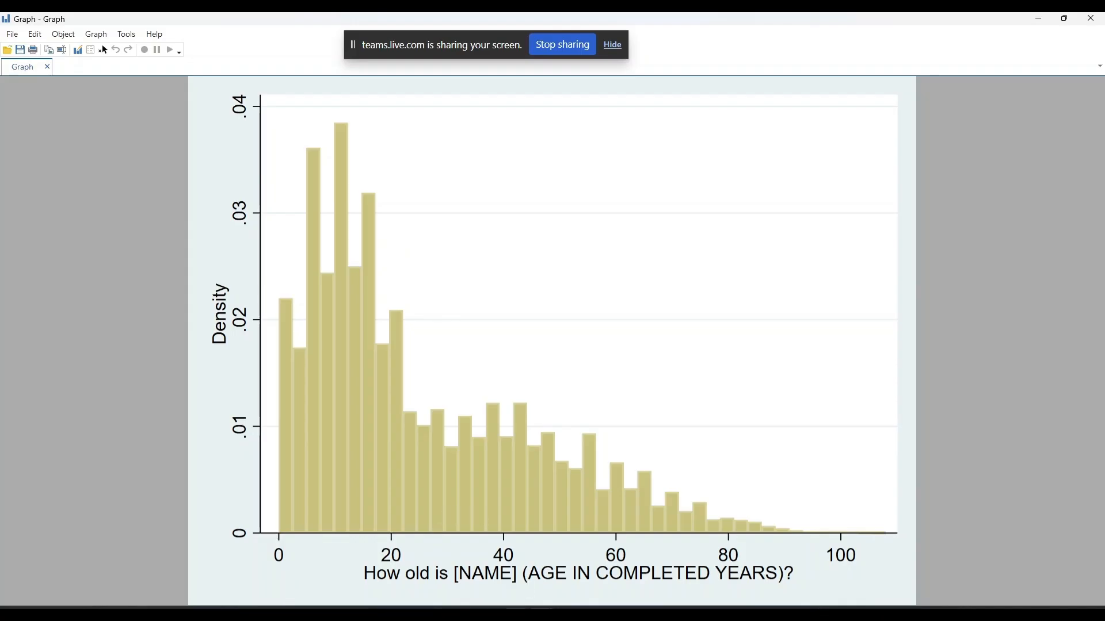
Step: Switch from the histogram to the Teams meeting window to check on the participants
mouse_move(542, 609)
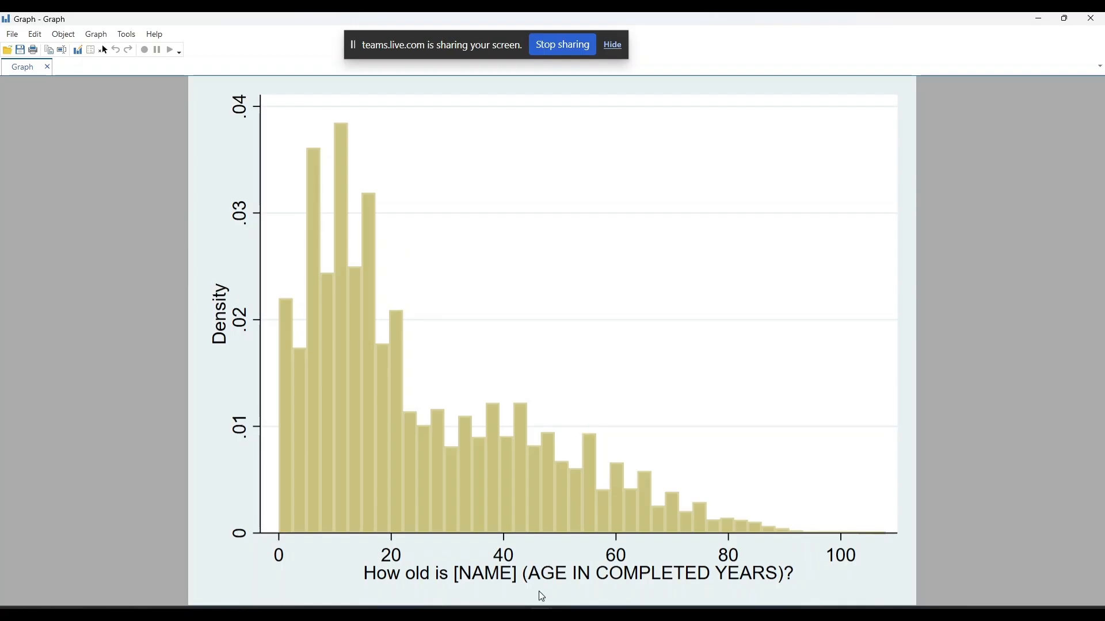
mouse_move(465, 611)
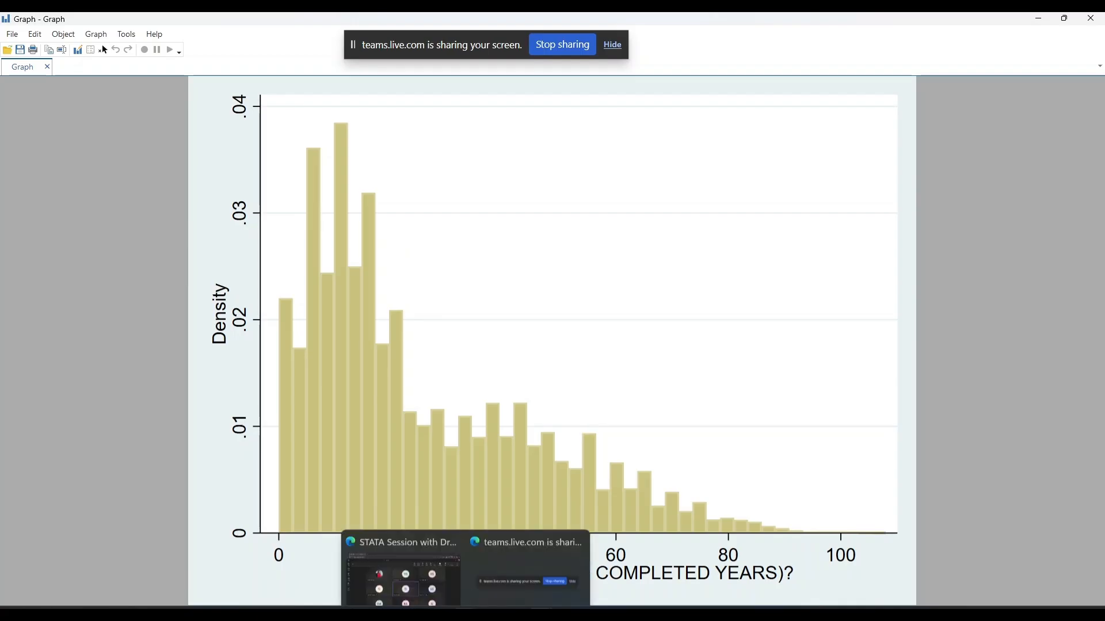
left_click(451, 578)
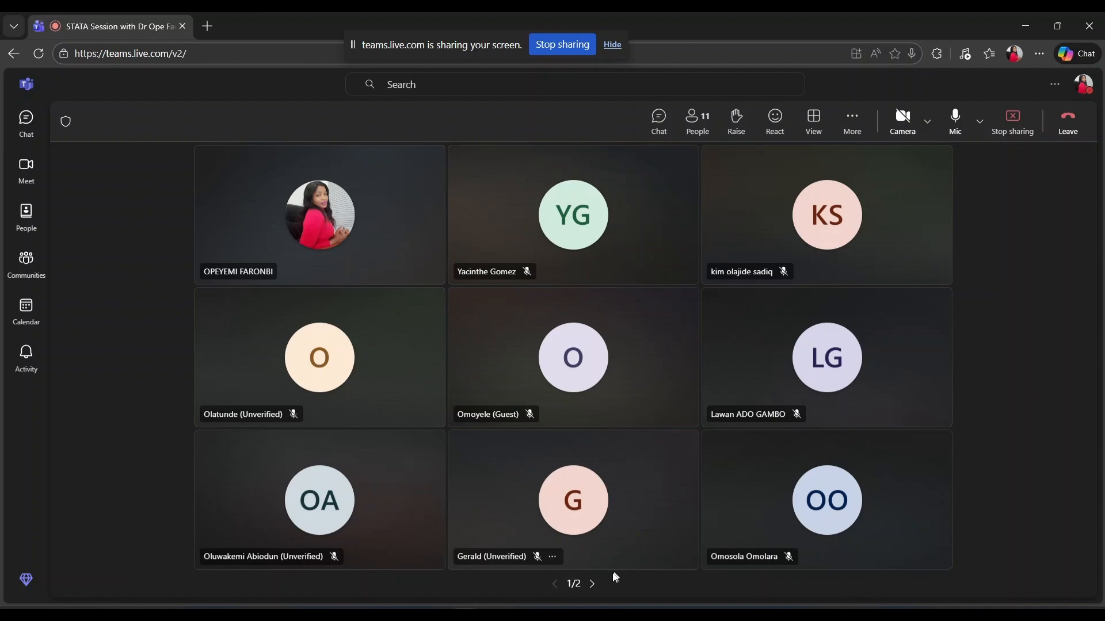
Step: Switch back to the Stata do-file and highlight the variable s1q6 in the sum line
mouse_move(540, 613)
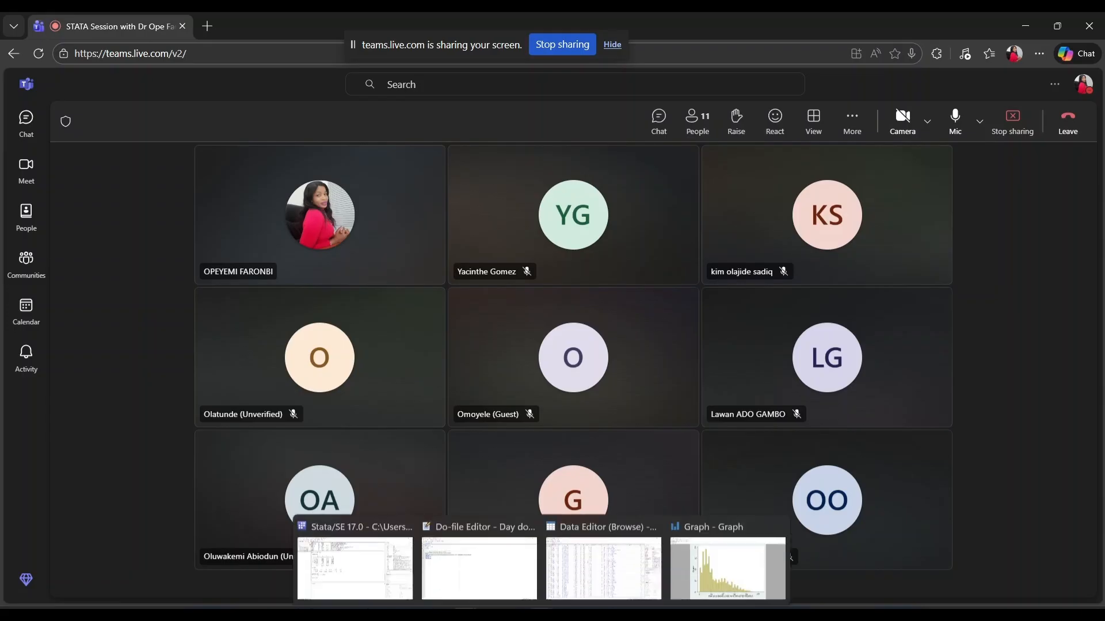
left_click(520, 580)
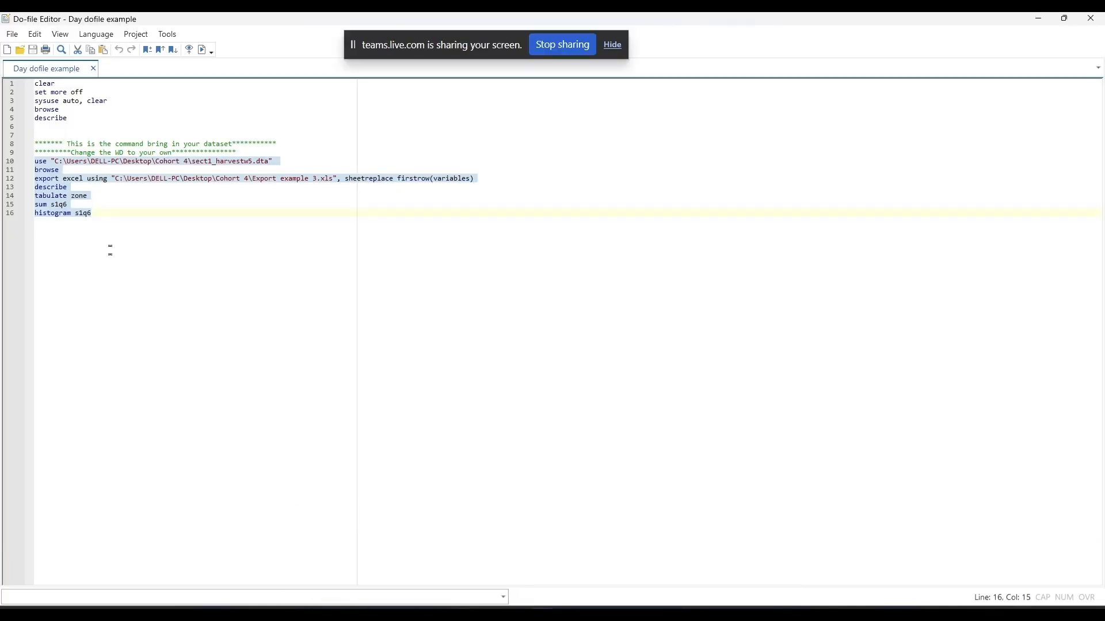
left_click(101, 233)
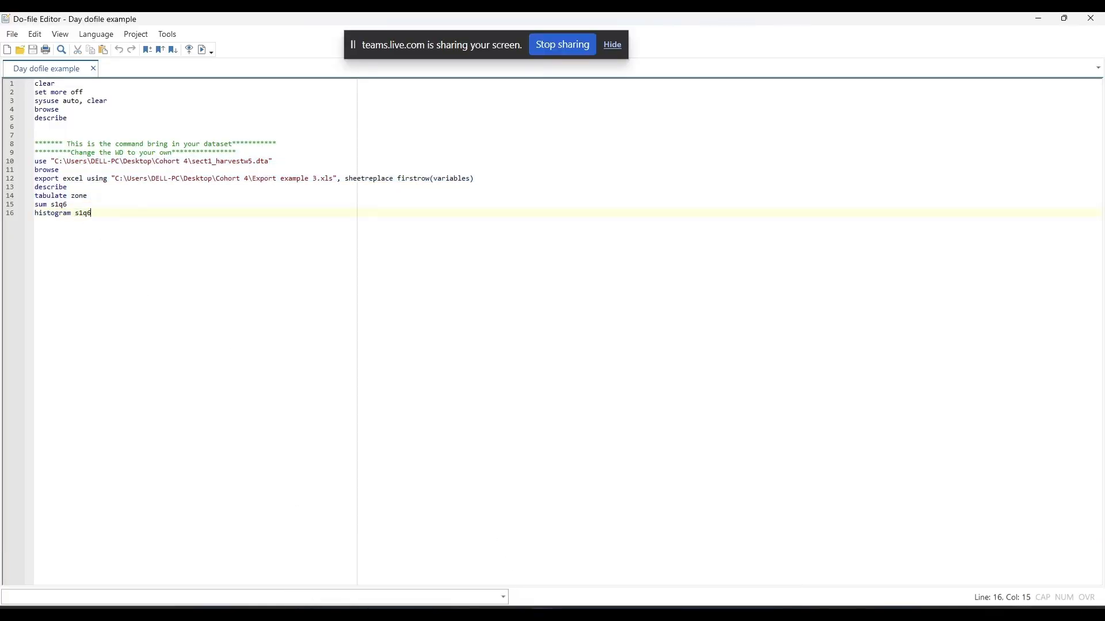
double_click(61, 205)
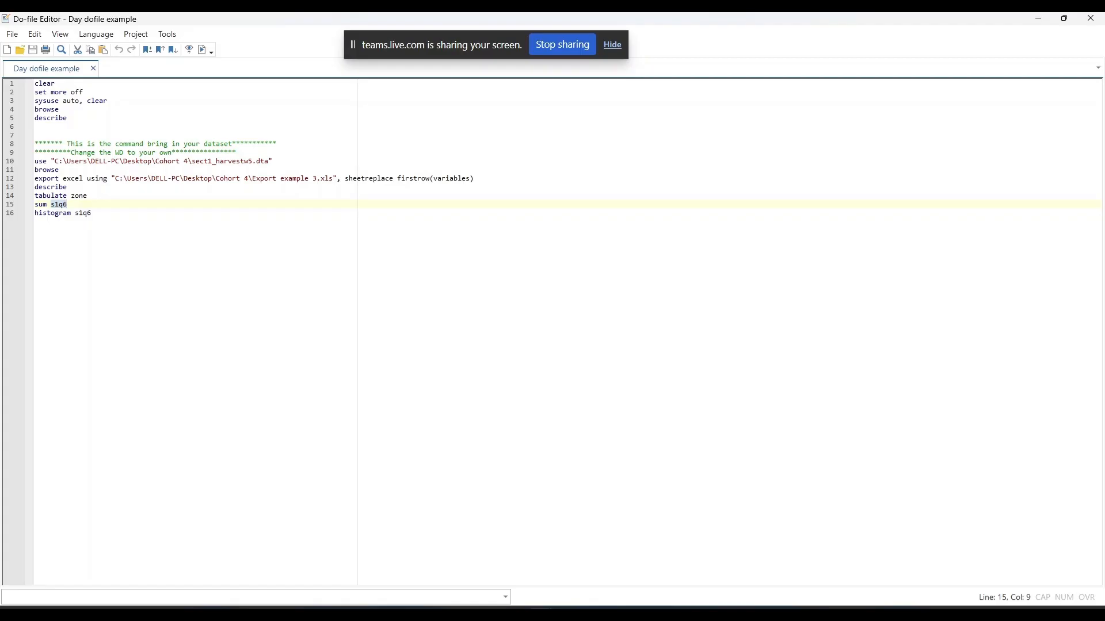
Step: Minimize the do-file editor, preview the histogram and data browser windows, and bring the do-file back
left_click(1037, 19)
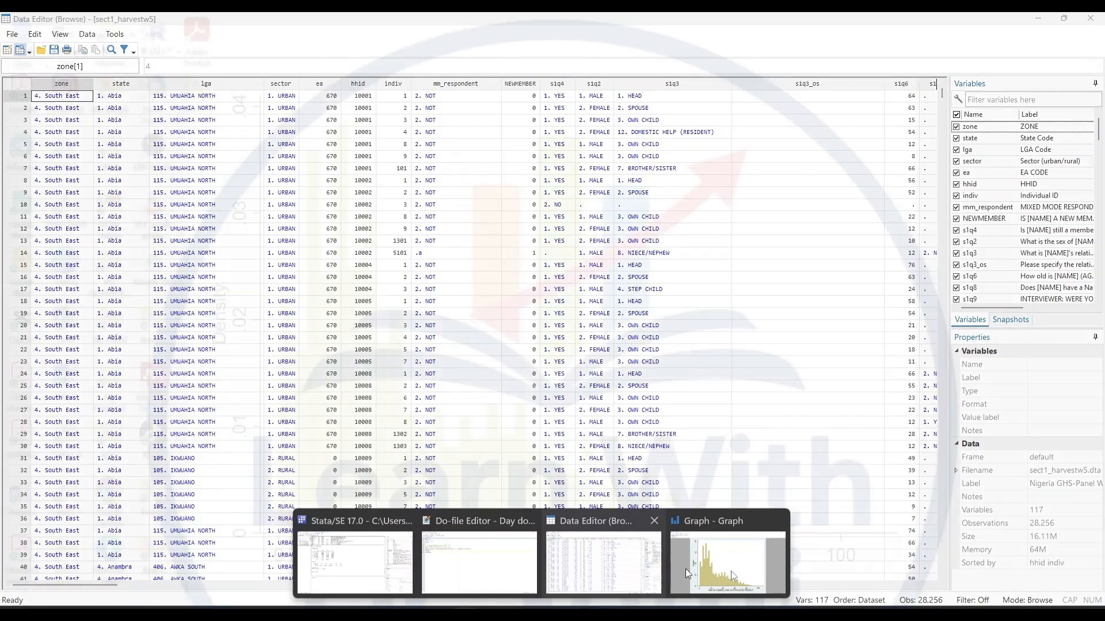
mouse_move(731, 572)
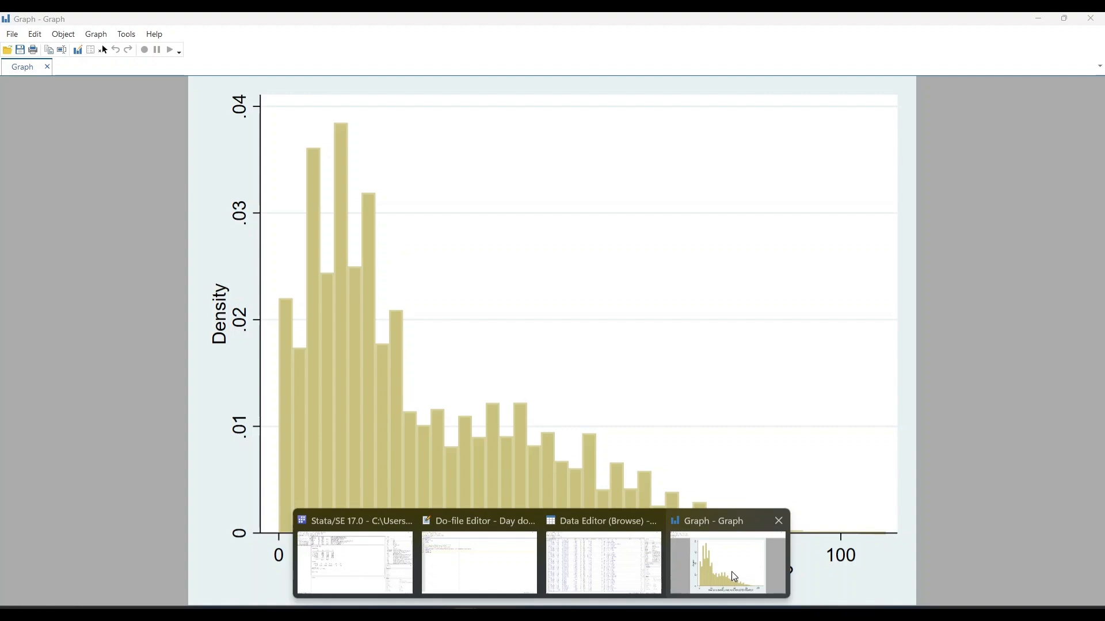
mouse_move(626, 583)
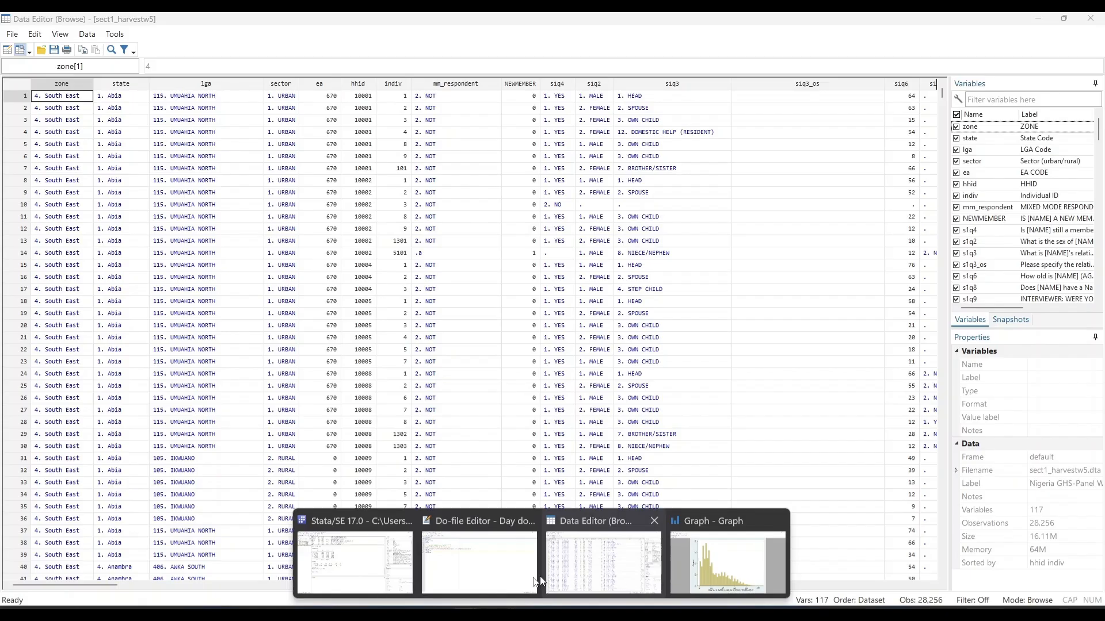
left_click(501, 581)
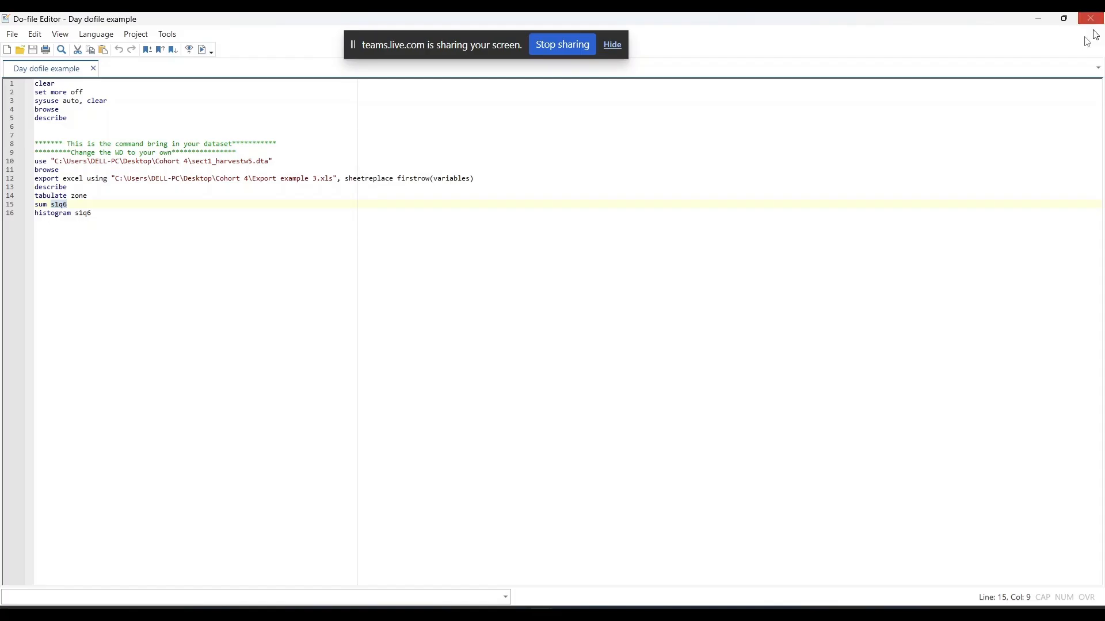
Step: Switch to the Teams meeting and show the second page of participants
mouse_move(541, 615)
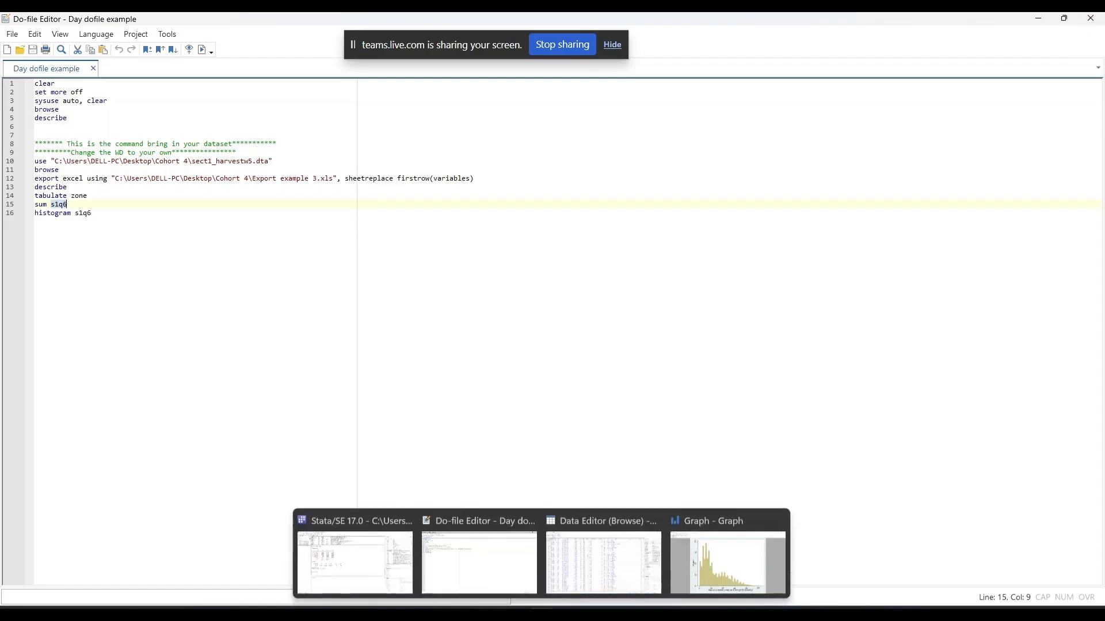
mouse_move(396, 572)
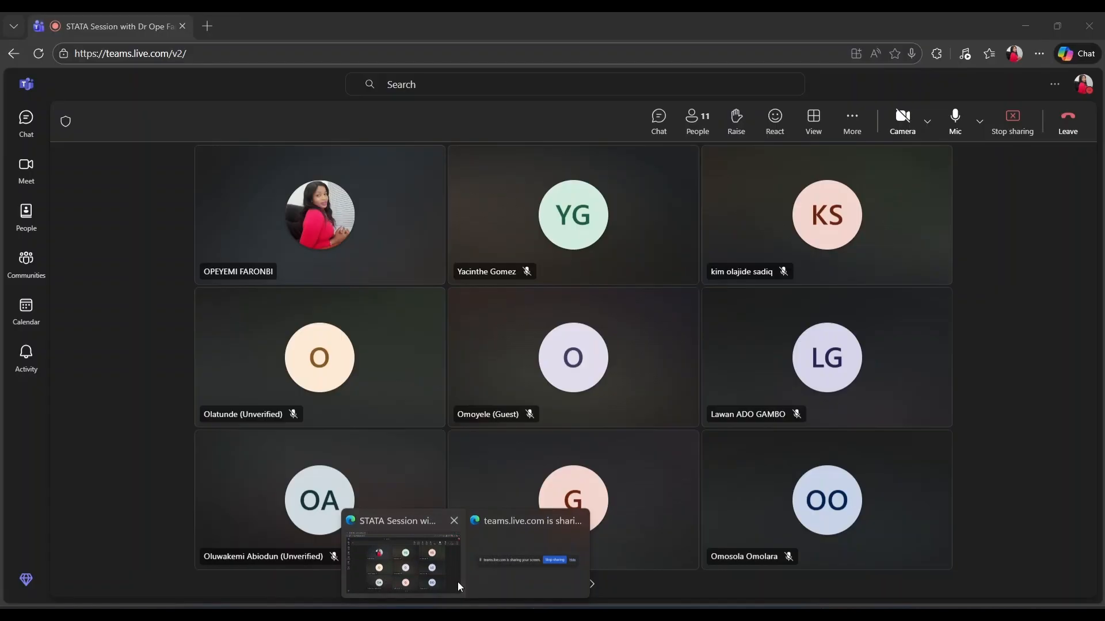
left_click(457, 582)
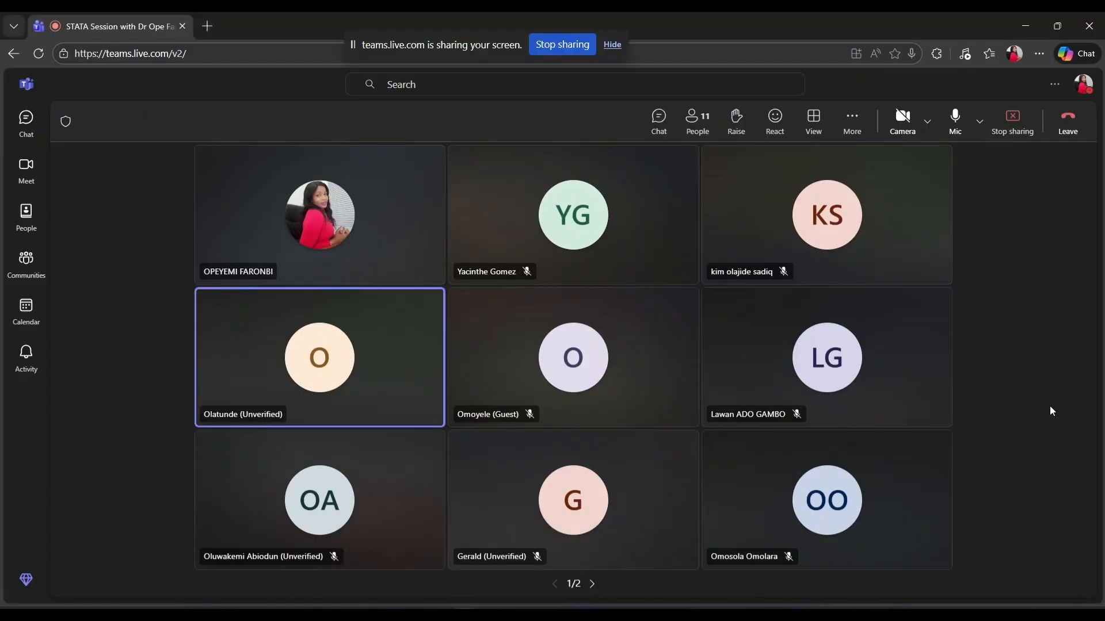
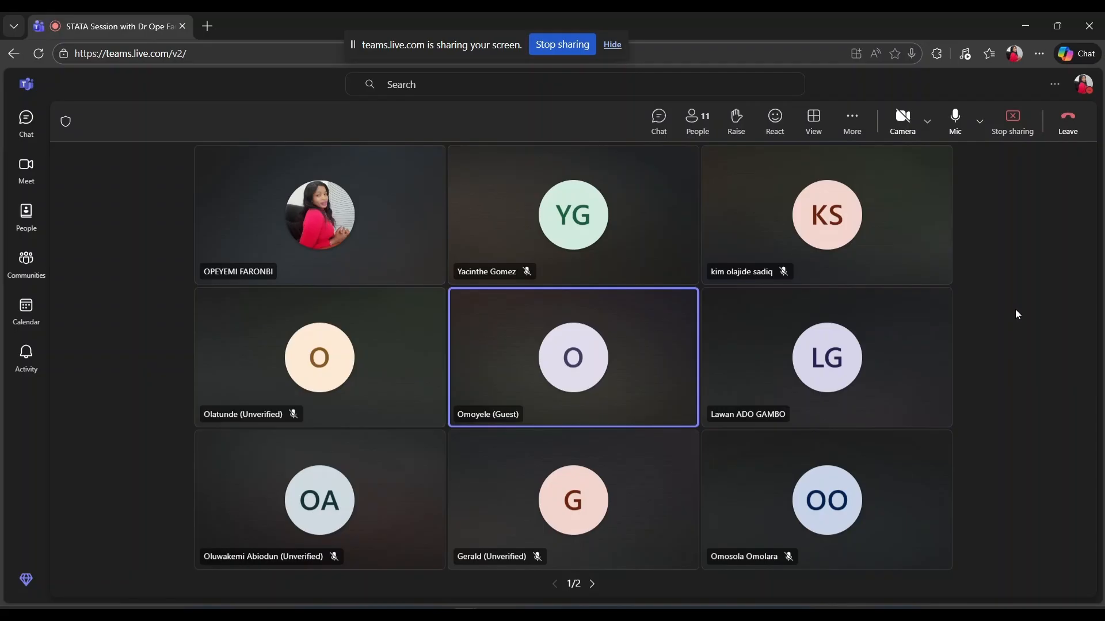
left_click(595, 585)
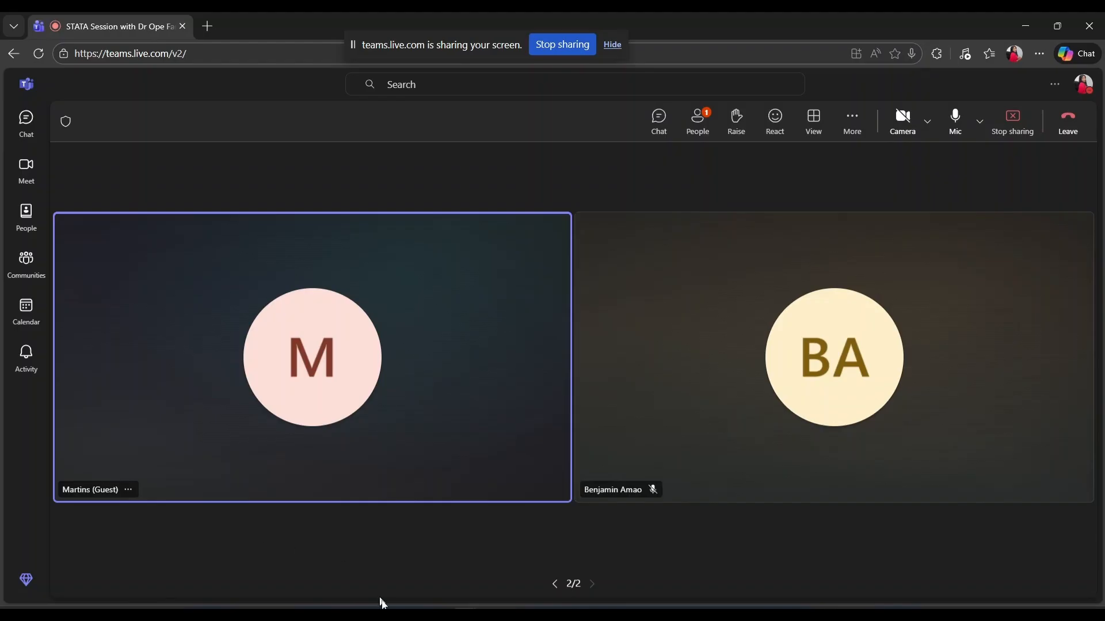
Step: Close the do-file editor, data browser and histogram windows, and close the main Stata window as well
mouse_move(466, 613)
mouse_move(541, 616)
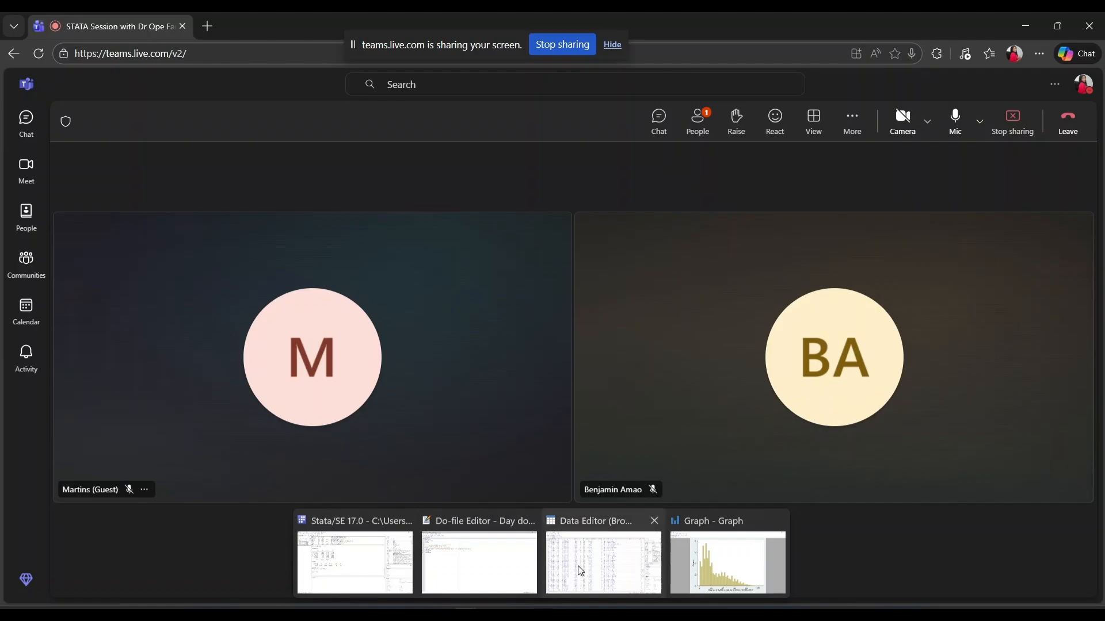
mouse_move(578, 565)
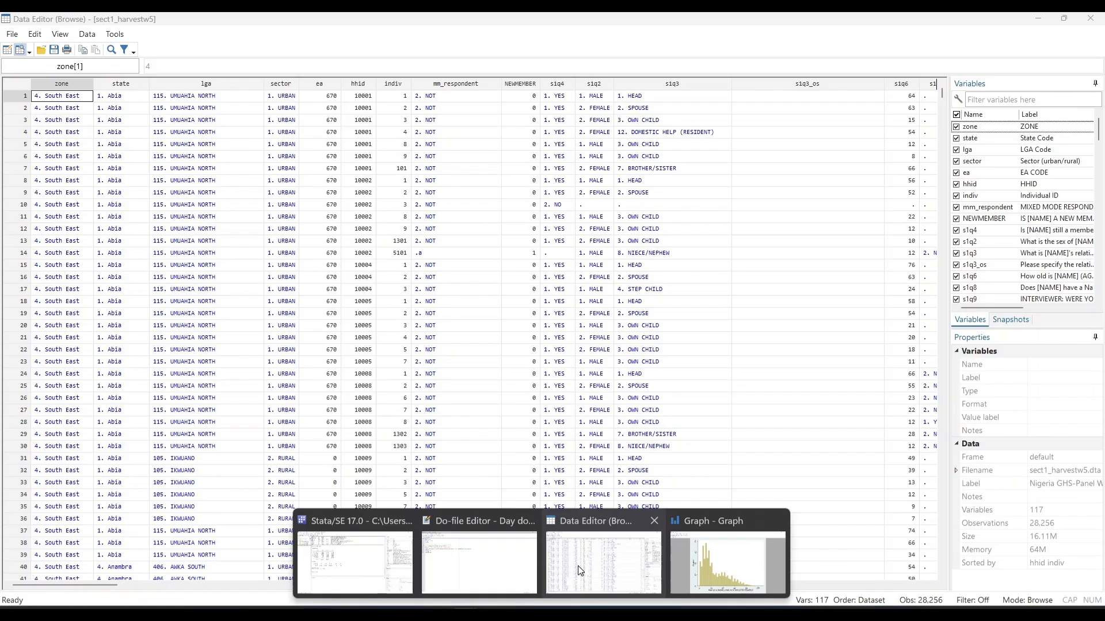
mouse_move(451, 581)
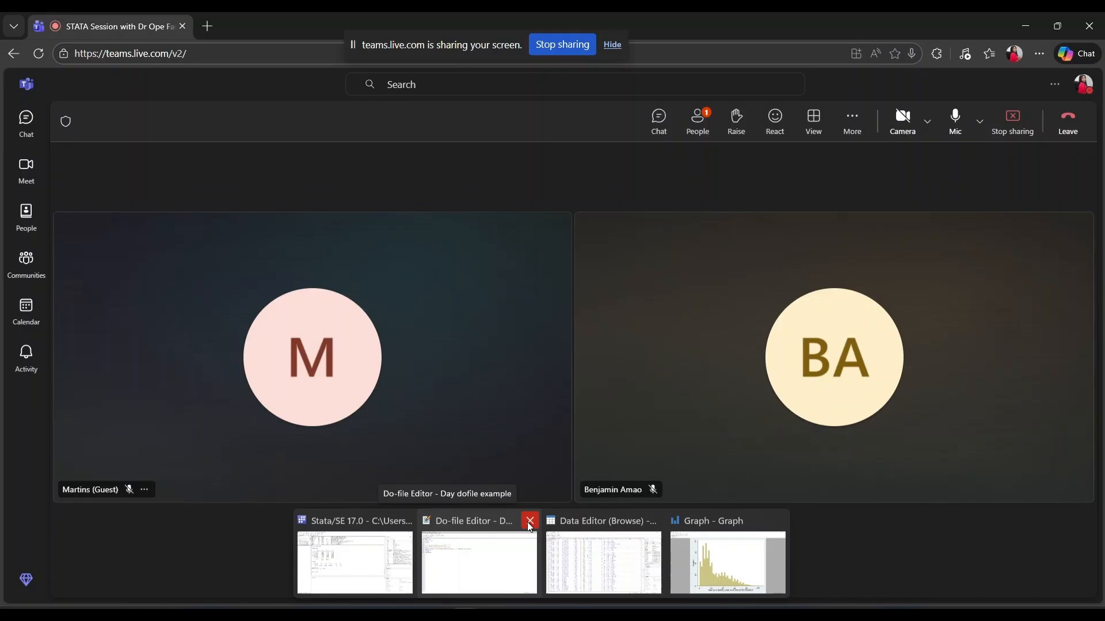
left_click(530, 521)
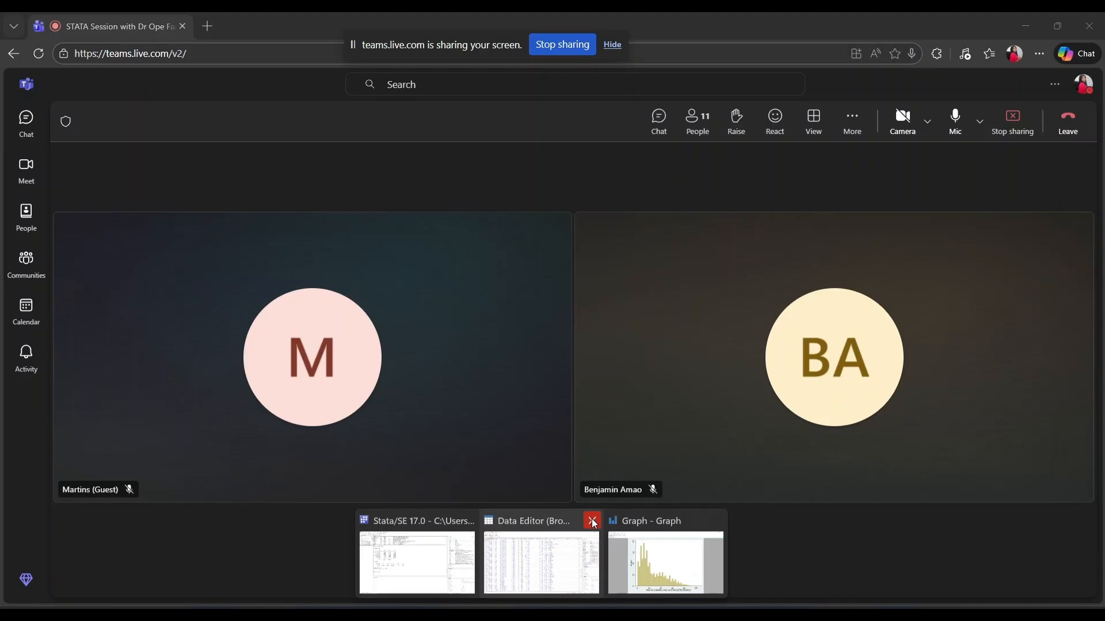
left_click(594, 521)
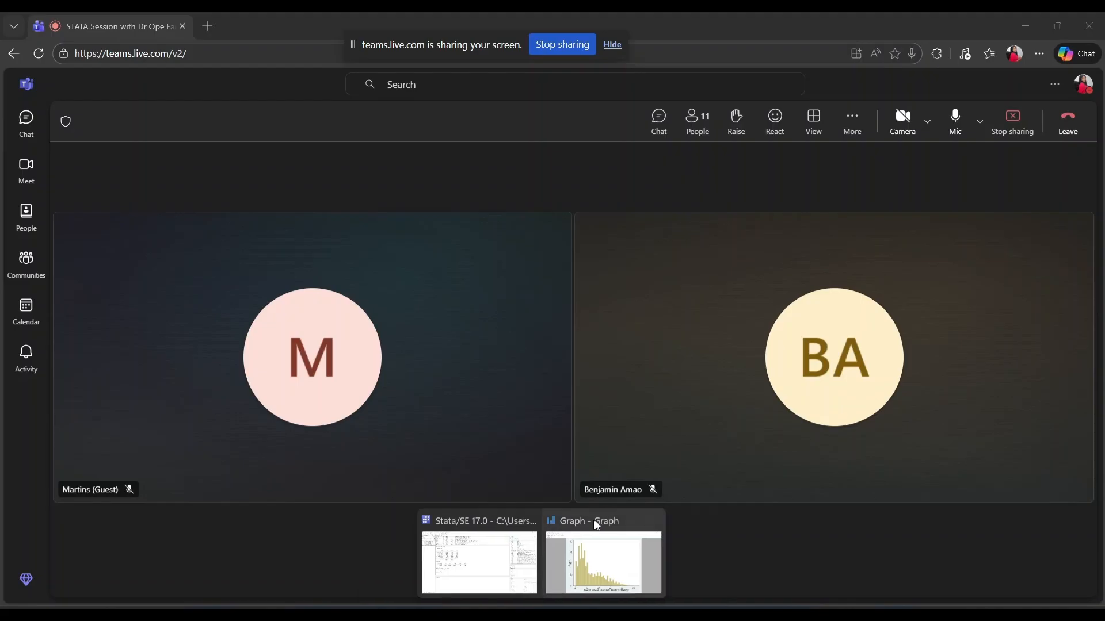
left_click(653, 521)
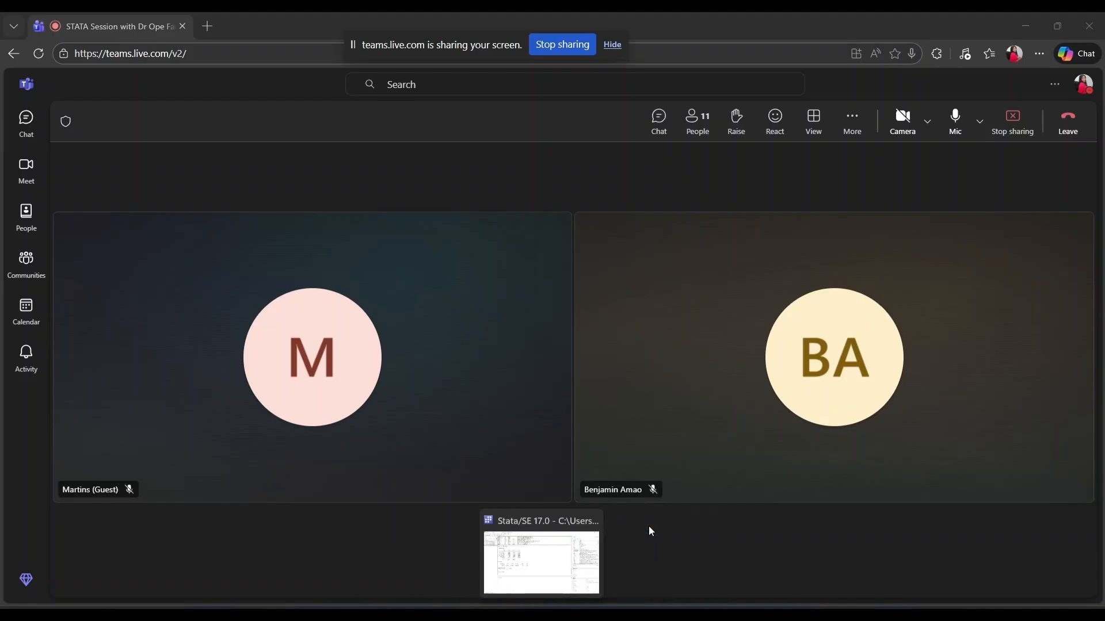
left_click(582, 546)
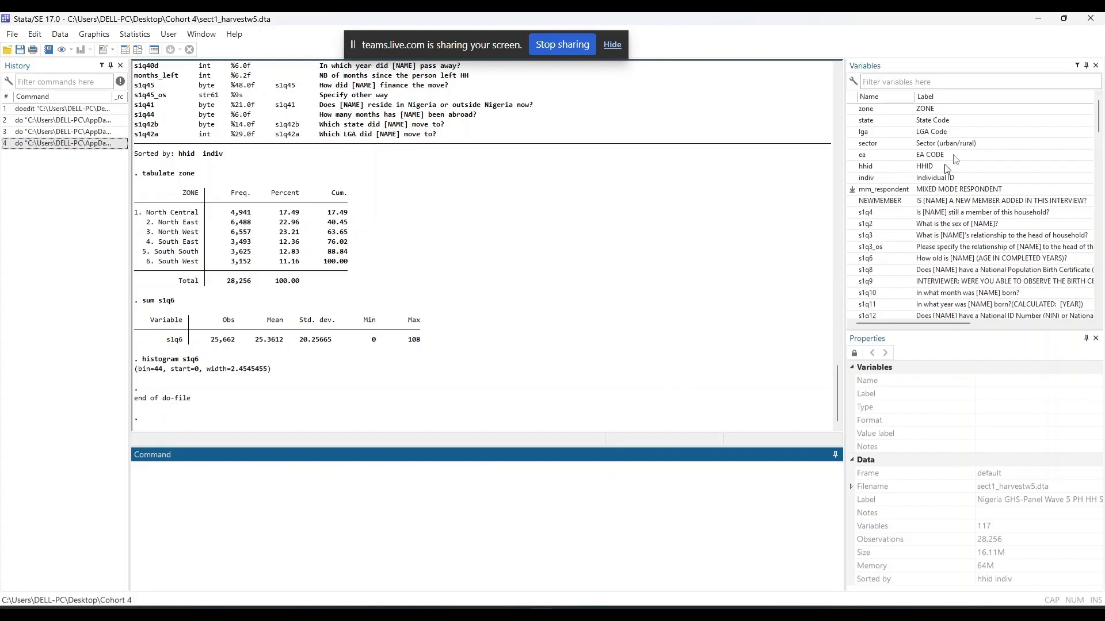
left_click(1098, 21)
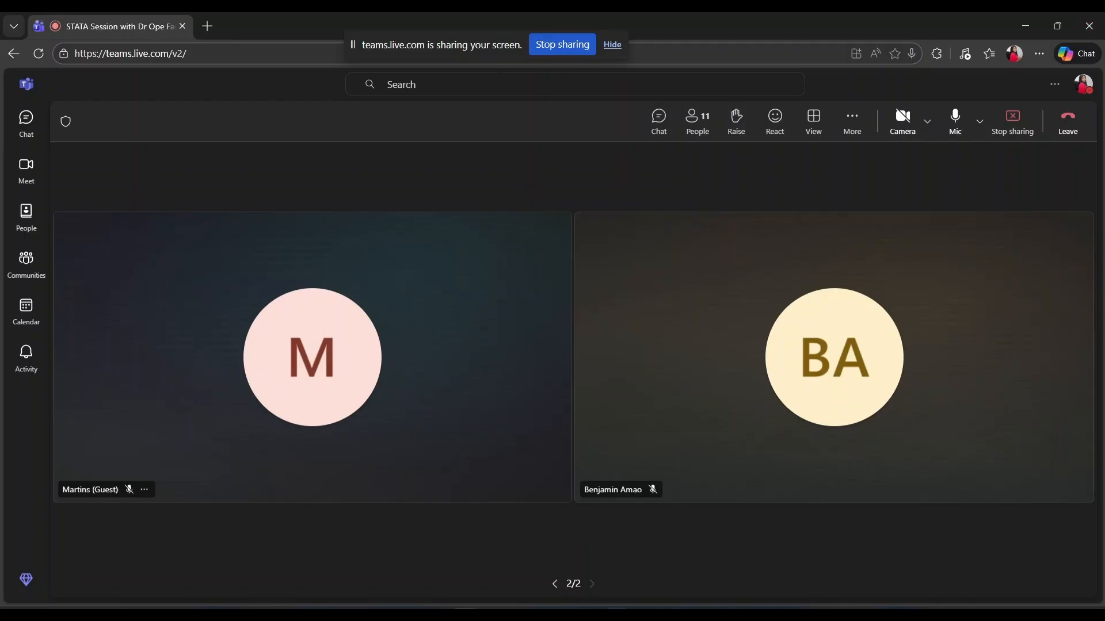
Step: Page through the Teams meeting participants and stop sharing the screen so a participant can present
left_click(556, 584)
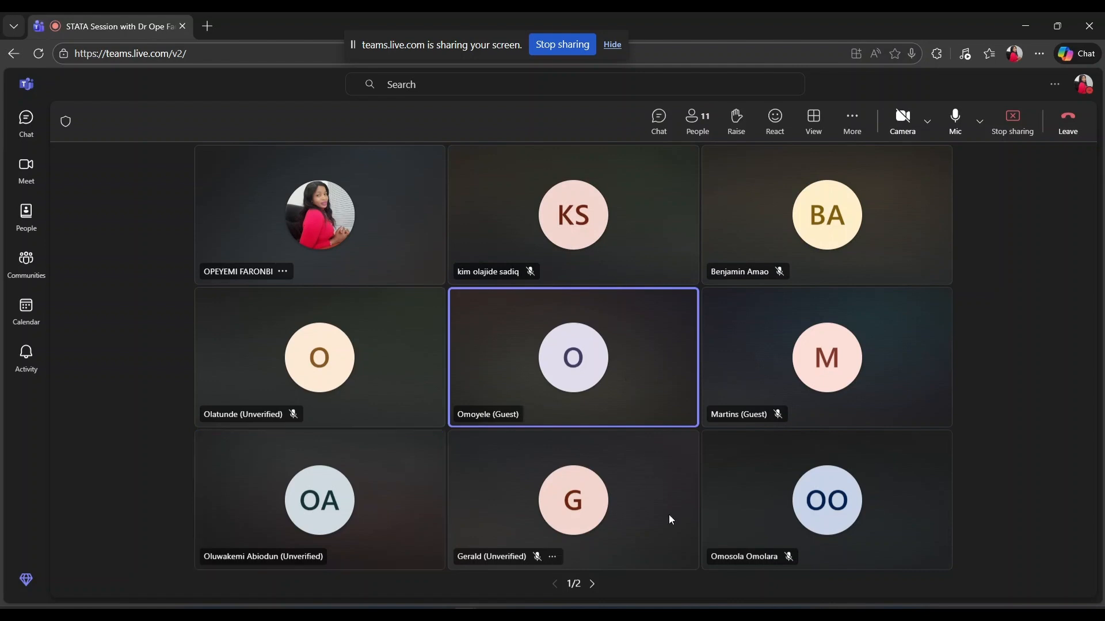
left_click(593, 585)
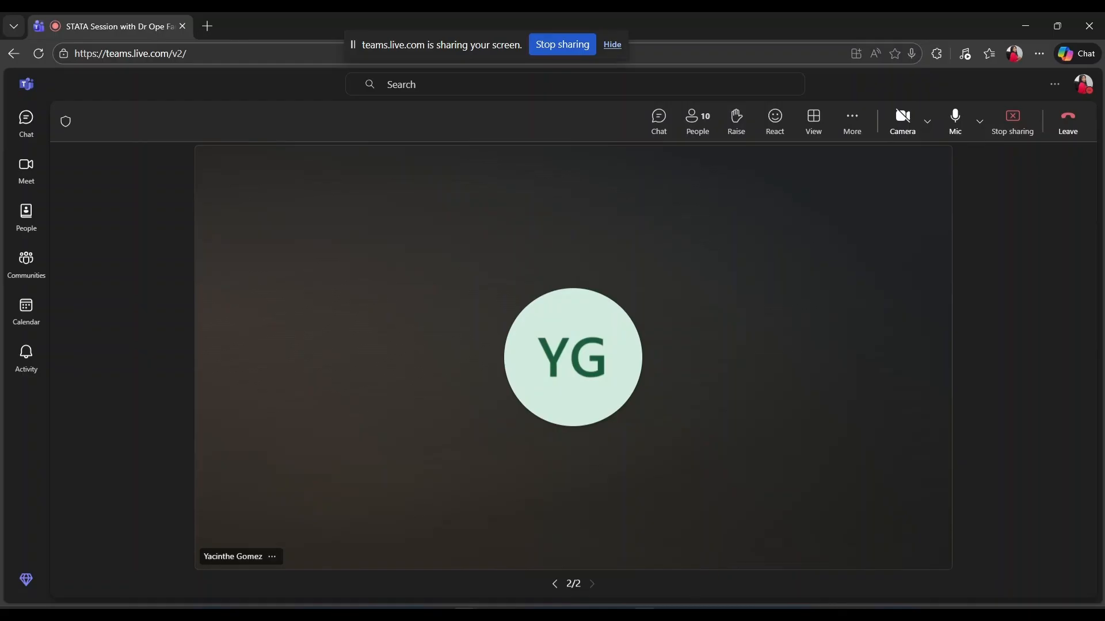
mouse_move(643, 611)
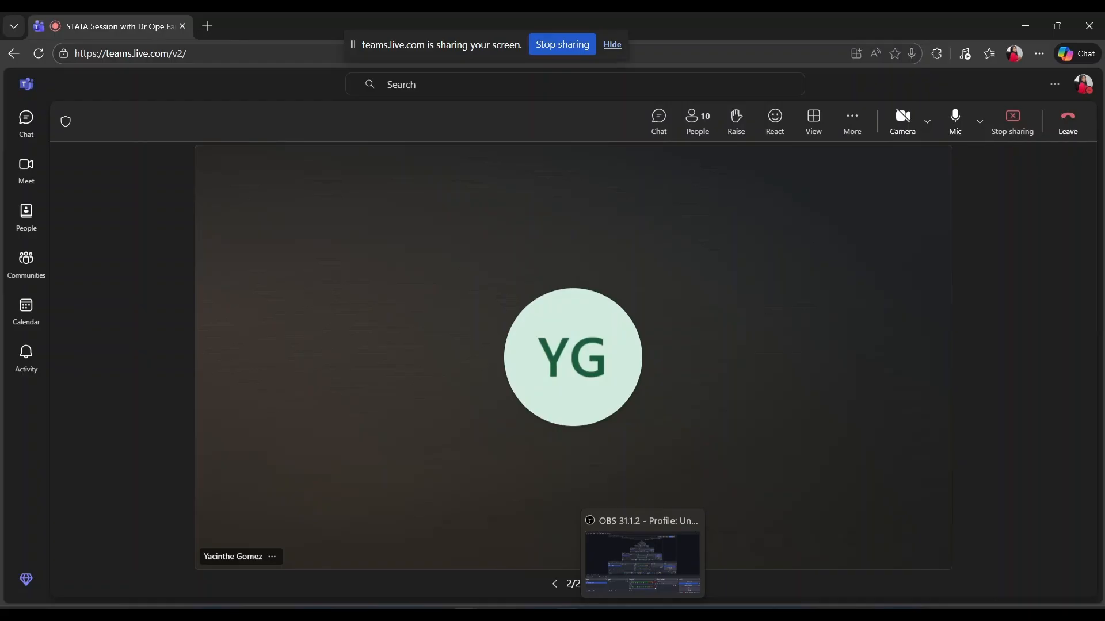
mouse_move(466, 611)
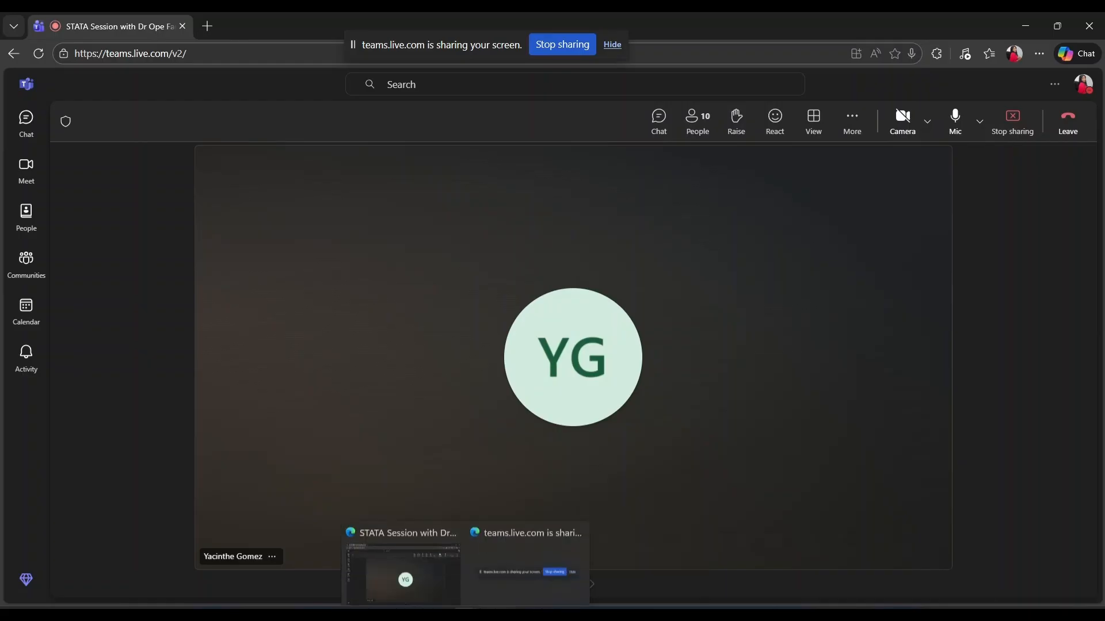
left_click(448, 571)
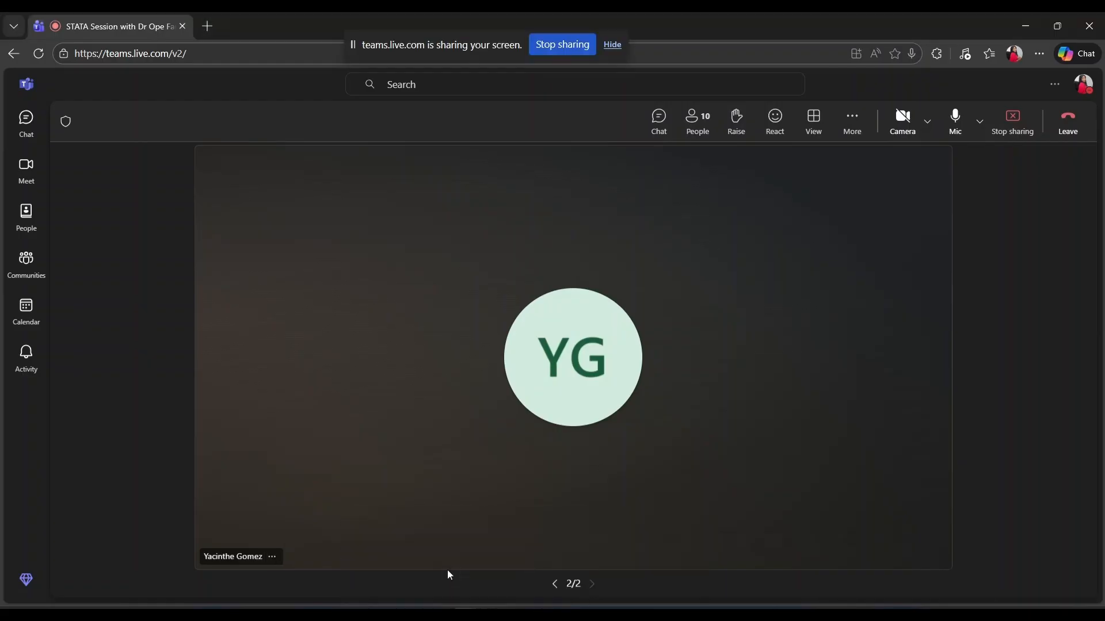
left_click(556, 585)
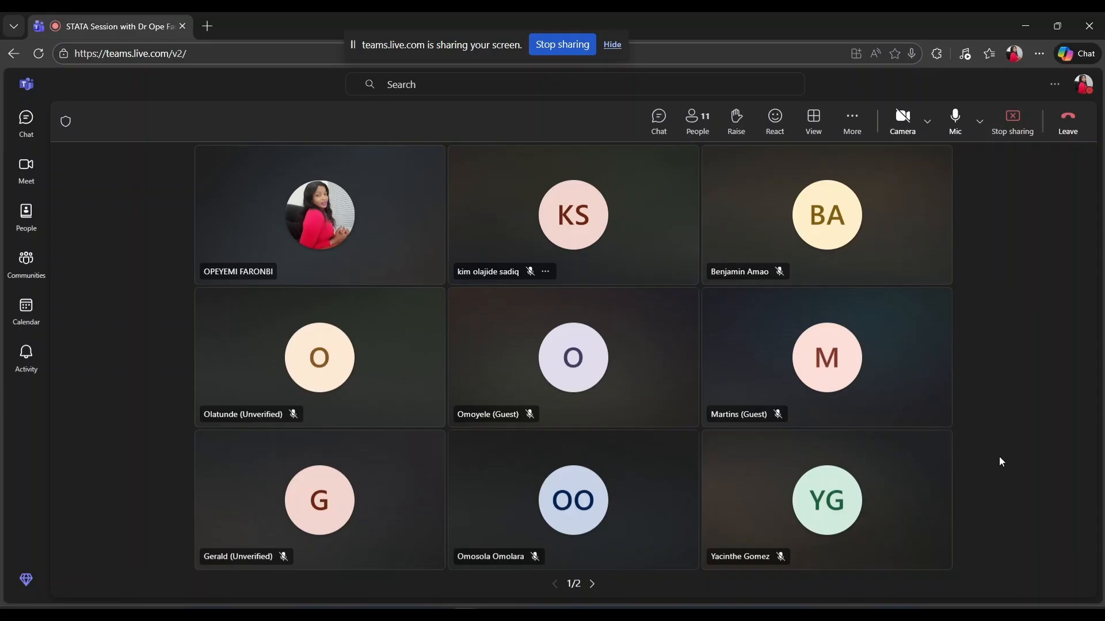
left_click(1005, 126)
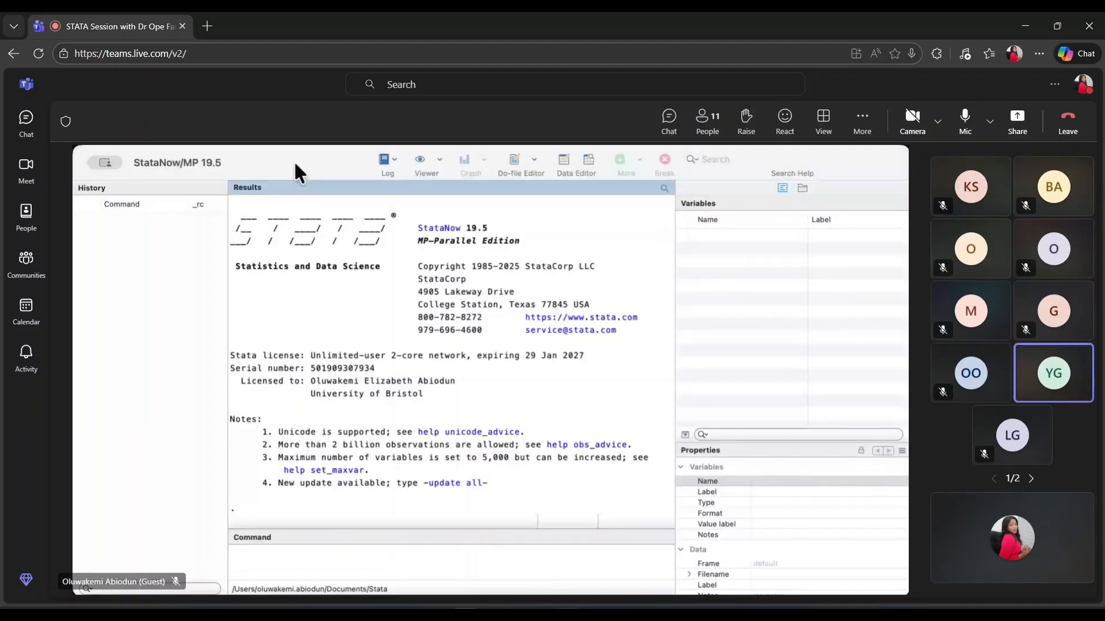
mouse_move(465, 609)
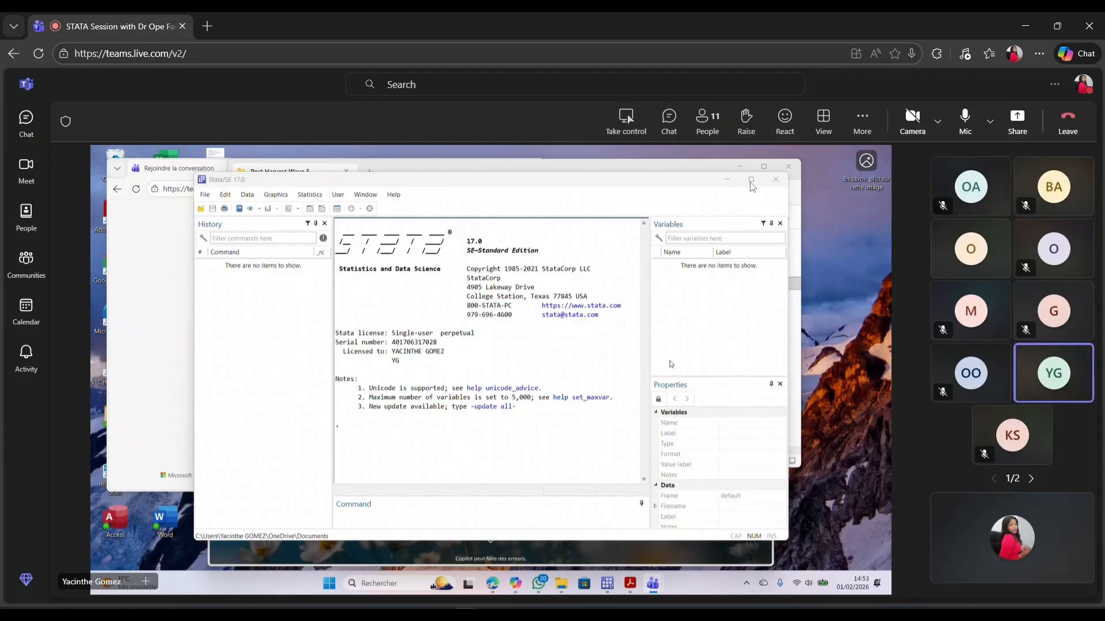
Step: Maximize the participant's shared Stata window
left_click(752, 180)
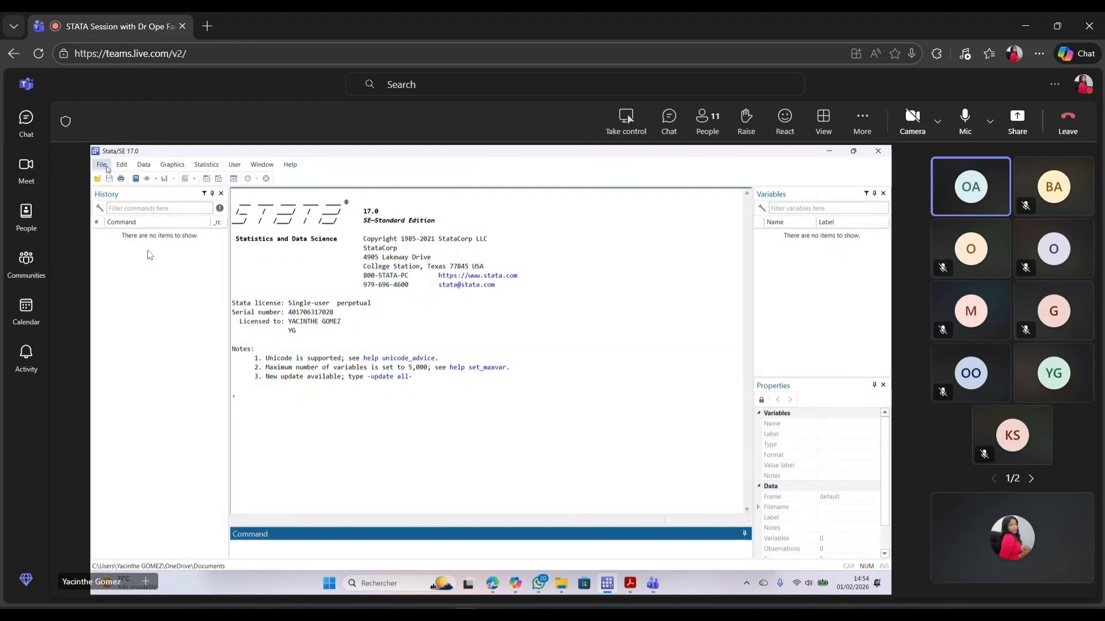
left_click(103, 166)
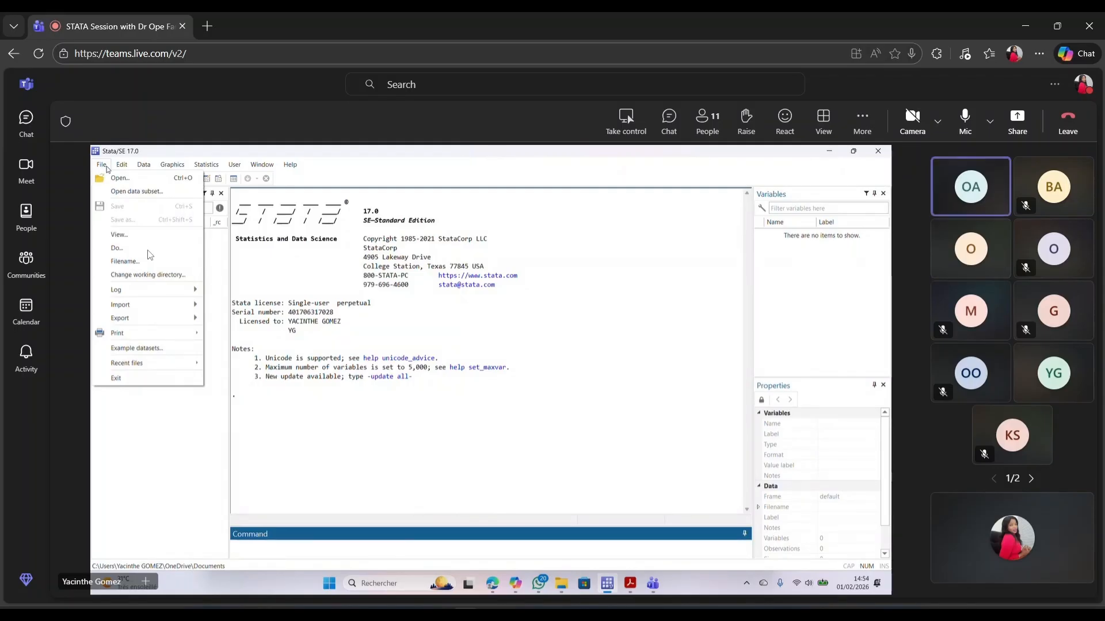
left_click(107, 170)
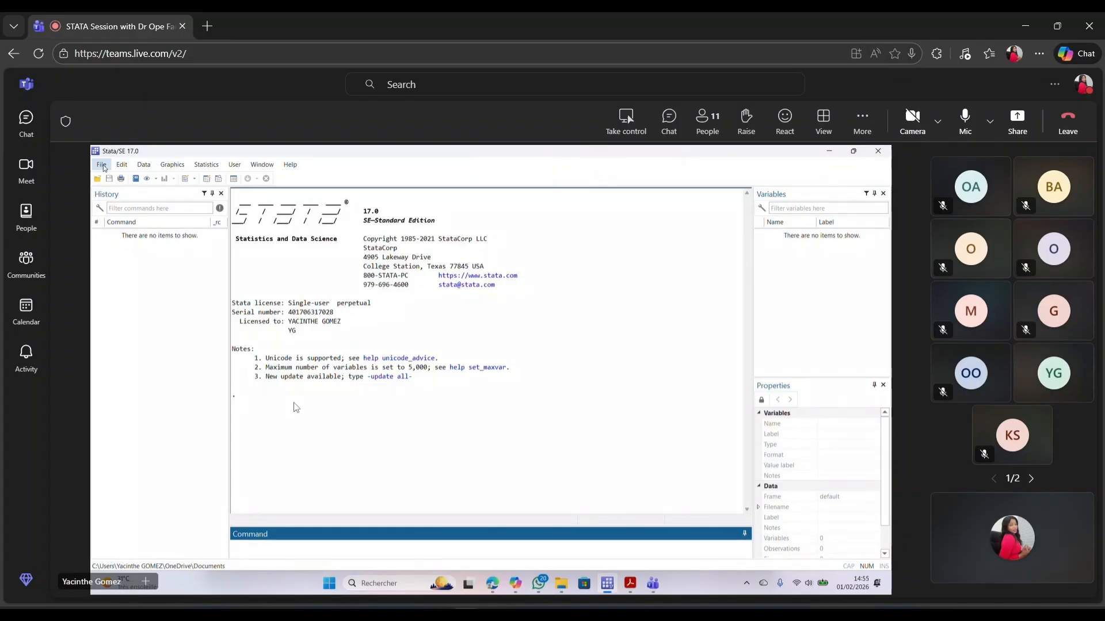
Step: Try to find a dataset to open in the STATA folder on the desktop (Bureau)
left_click(102, 165)
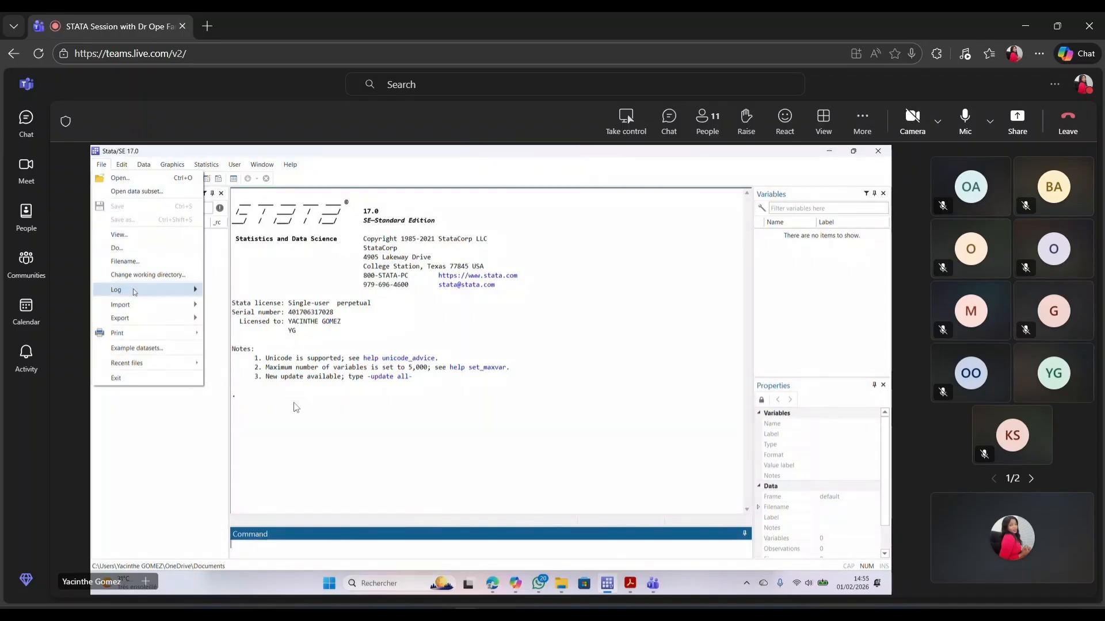
mouse_move(143, 307)
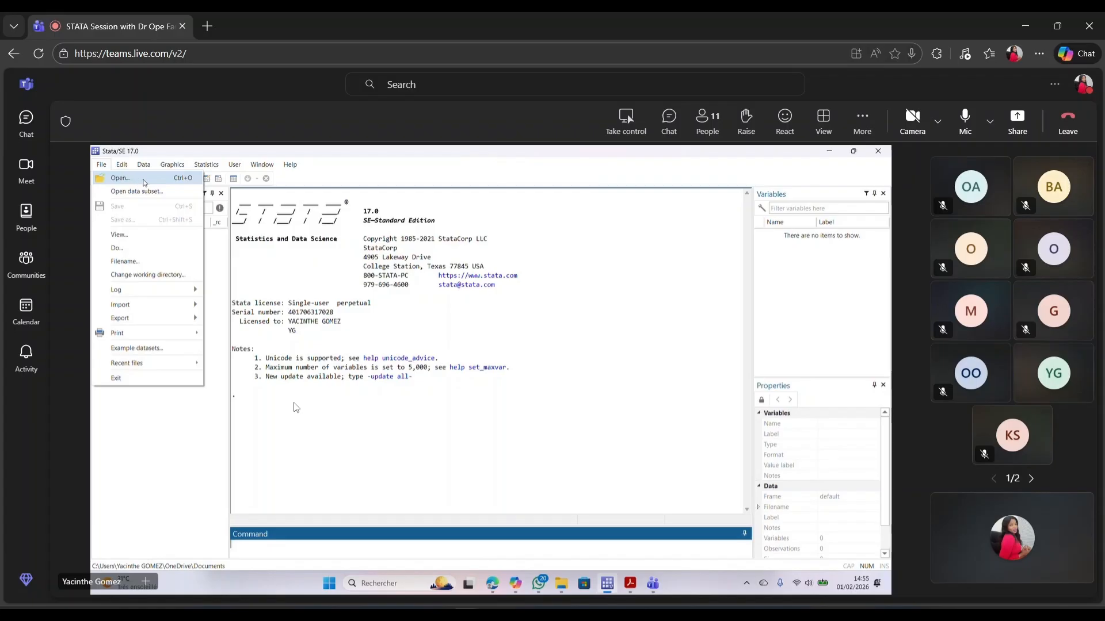
left_click(115, 186)
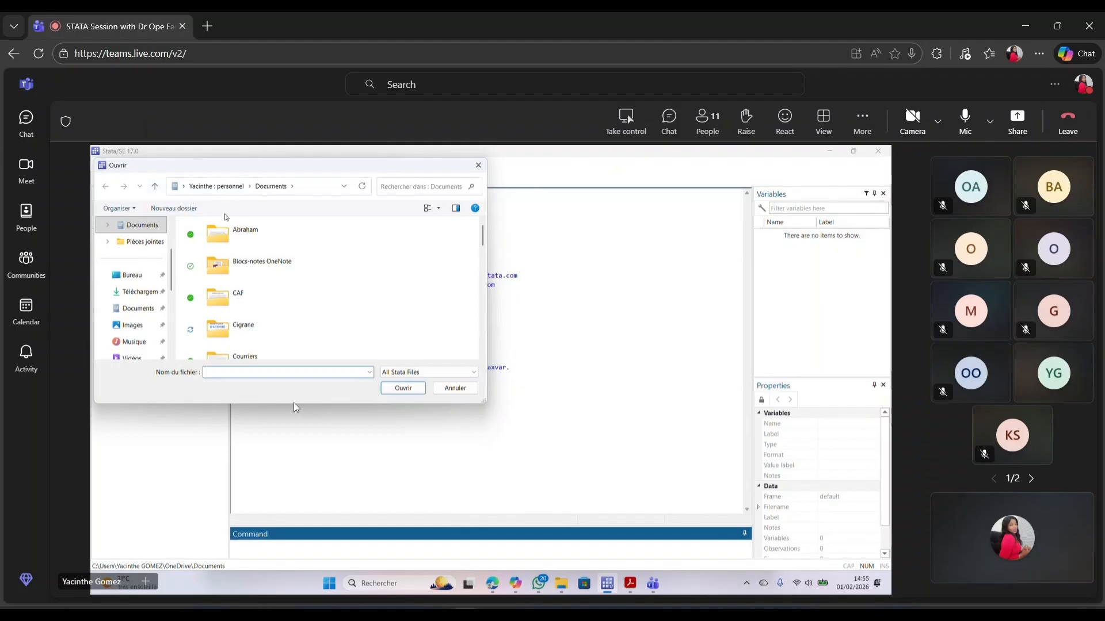
left_click(151, 275)
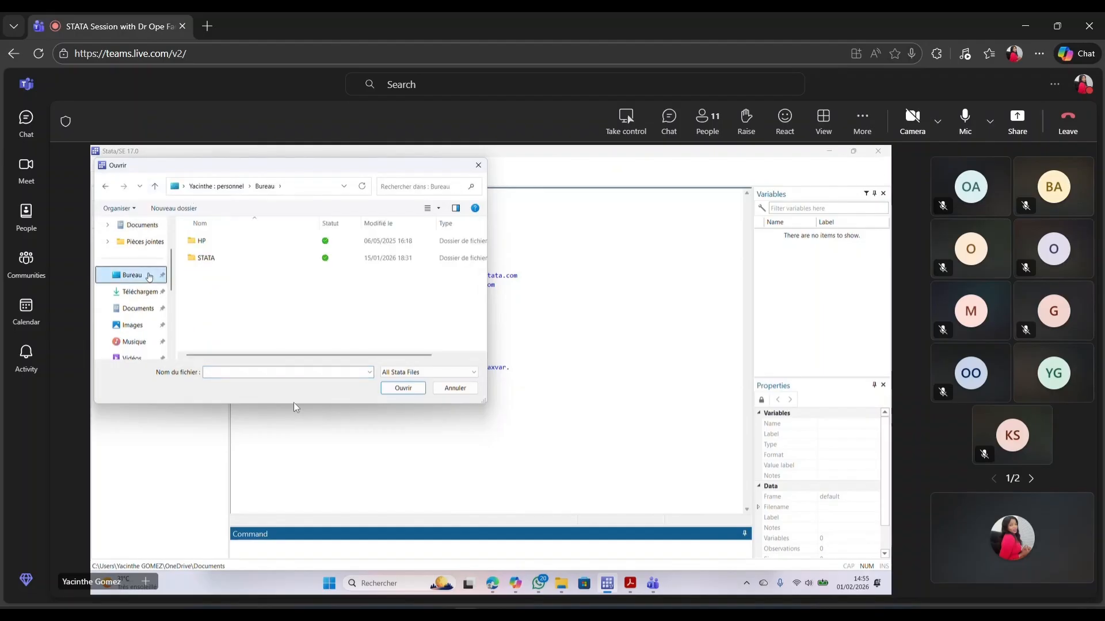
double_click(202, 258)
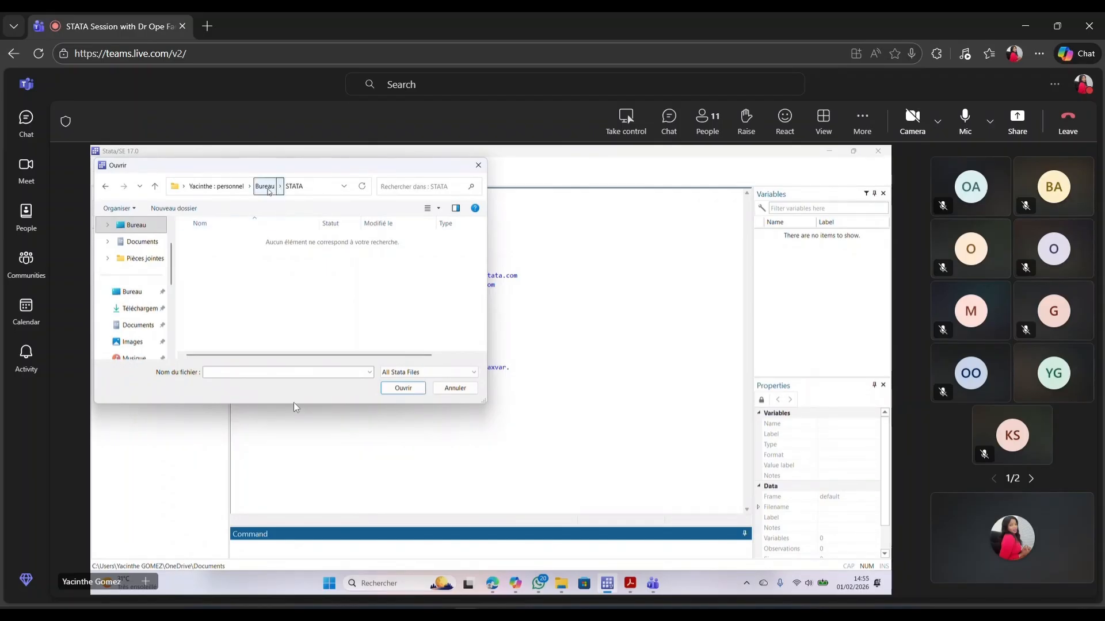
left_click(266, 187)
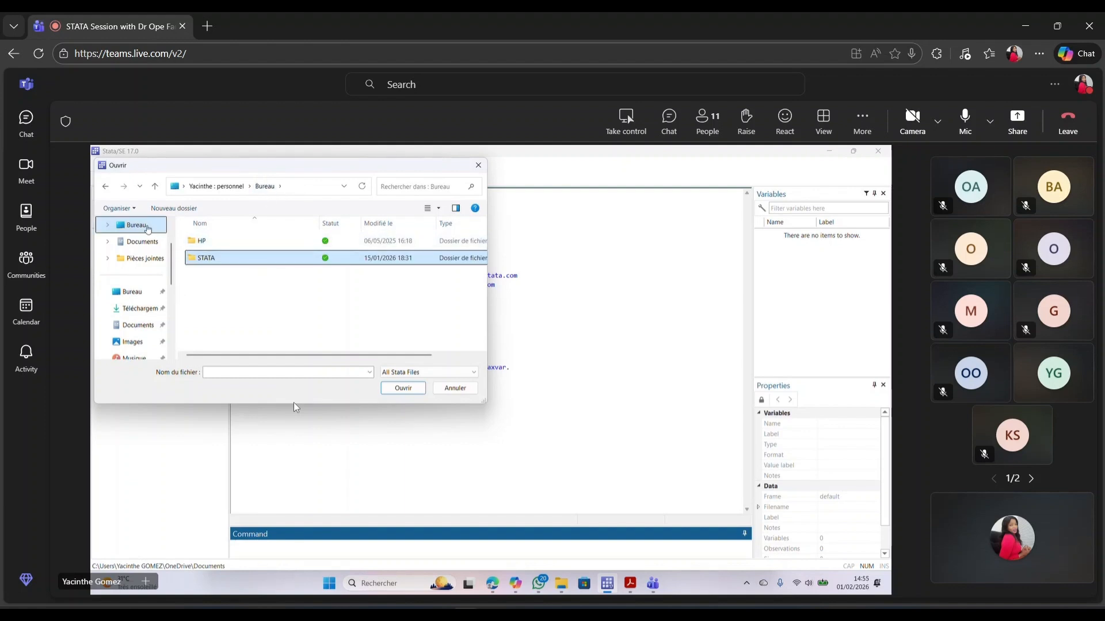
left_click(153, 295)
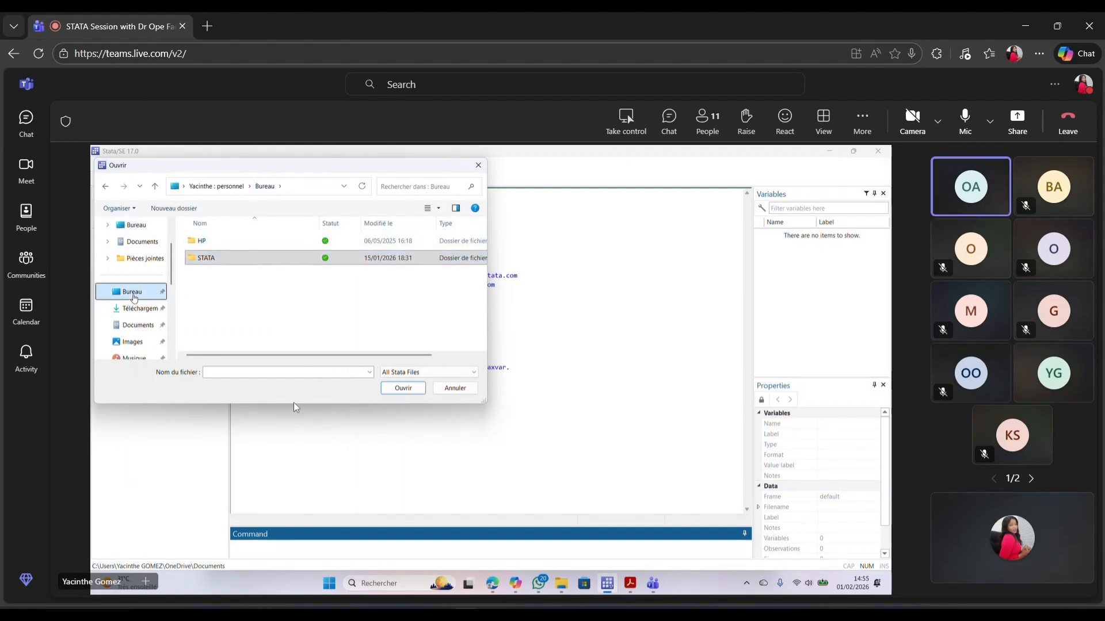
double_click(245, 259)
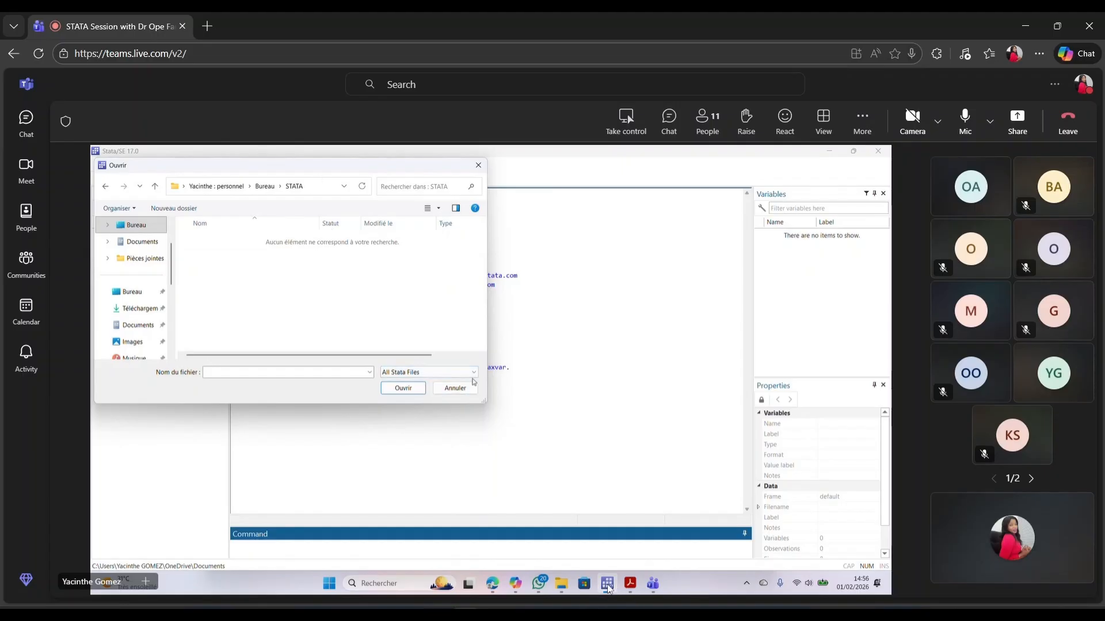
Step: Filter the files by Stata Data Files (*.dta), switch back to All Stata Files, and cancel opening a file
left_click(472, 374)
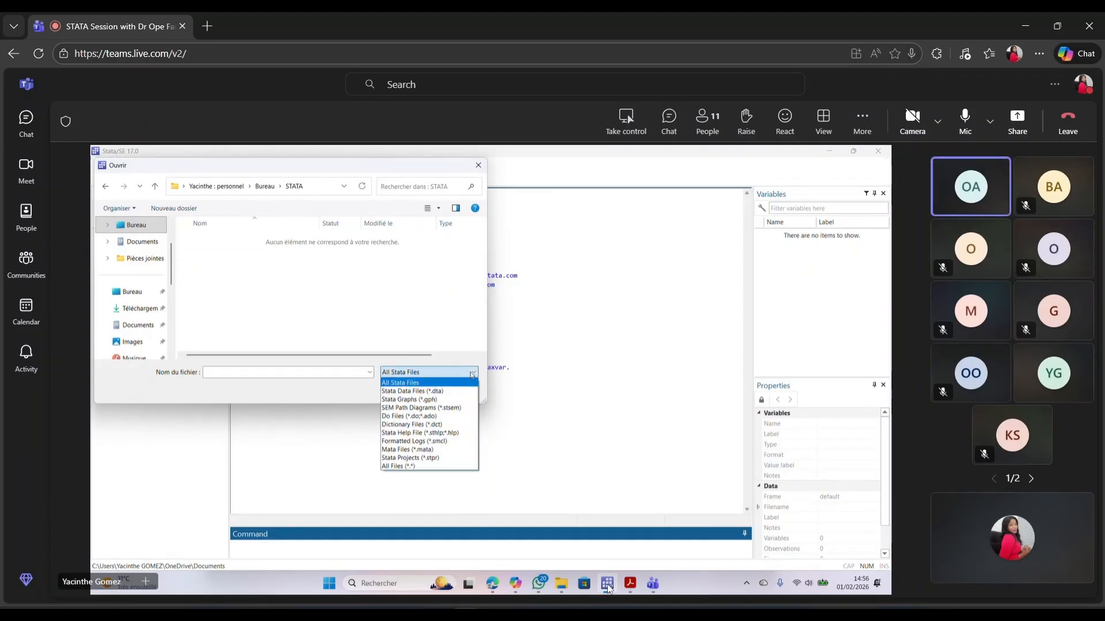
left_click(465, 391)
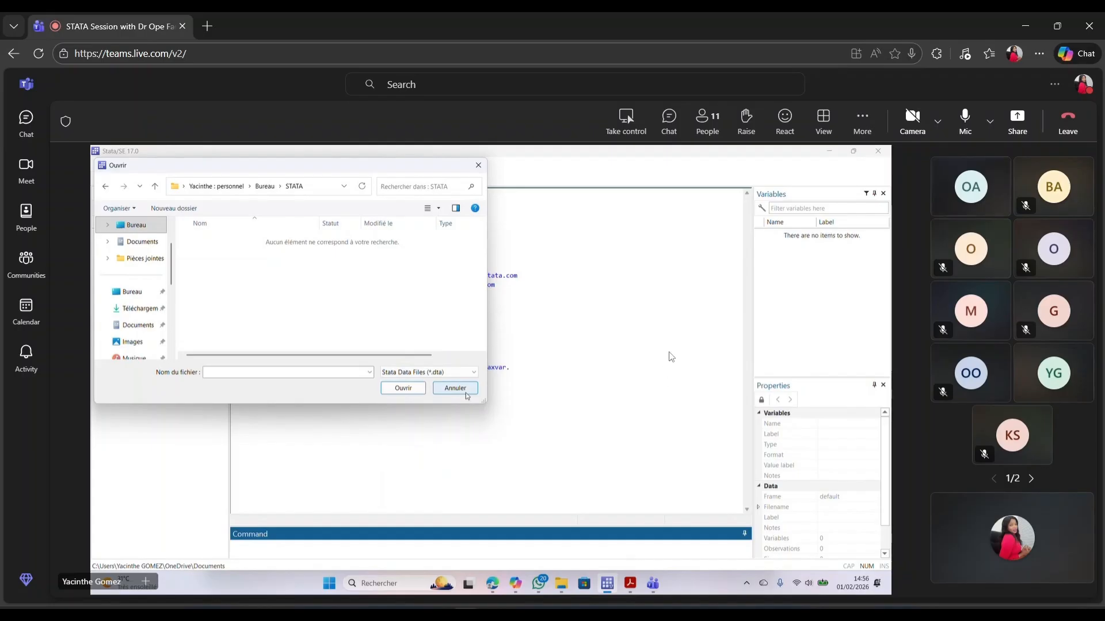
left_click(467, 373)
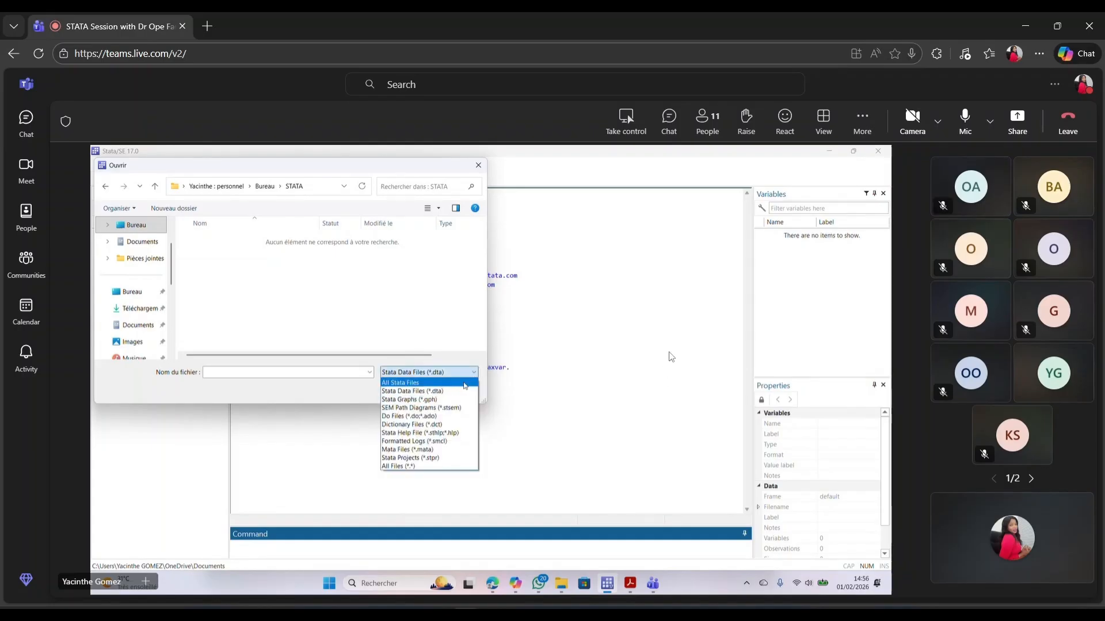
left_click(465, 384)
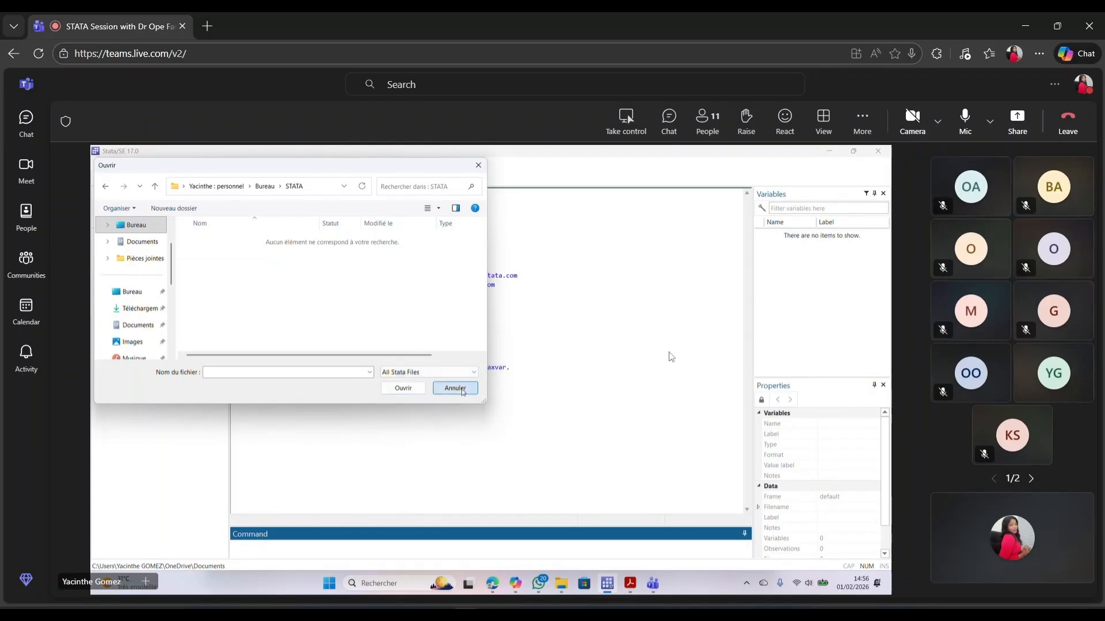
left_click(462, 390)
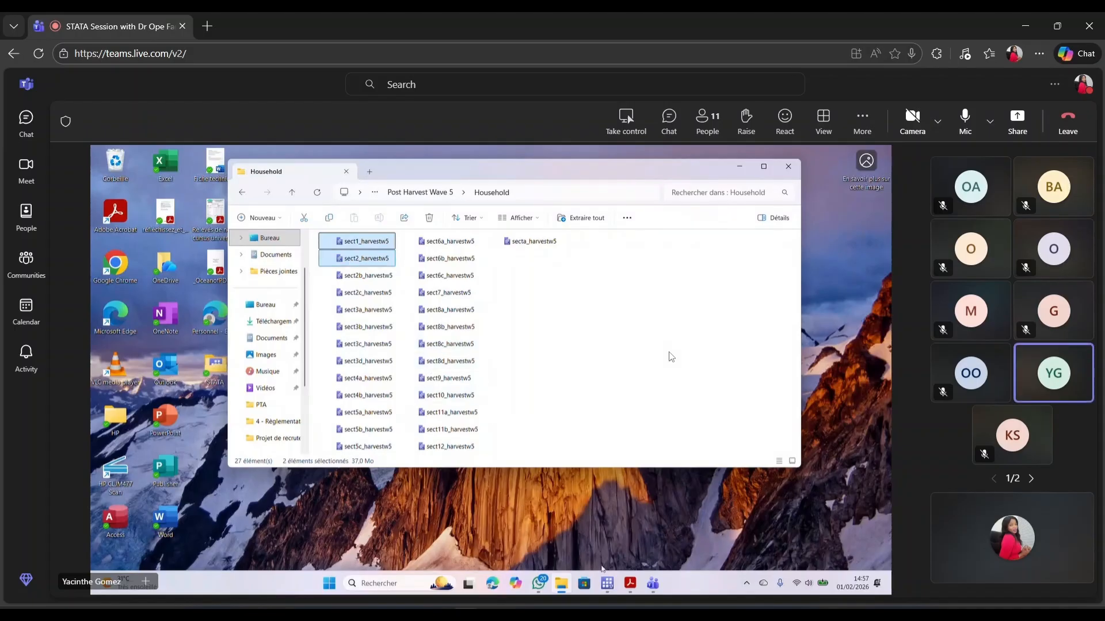
Step: Export the sect1_harvestw5 dataset to the Excel file "Export example YG 1", saving variable names to the first row
left_click(607, 584)
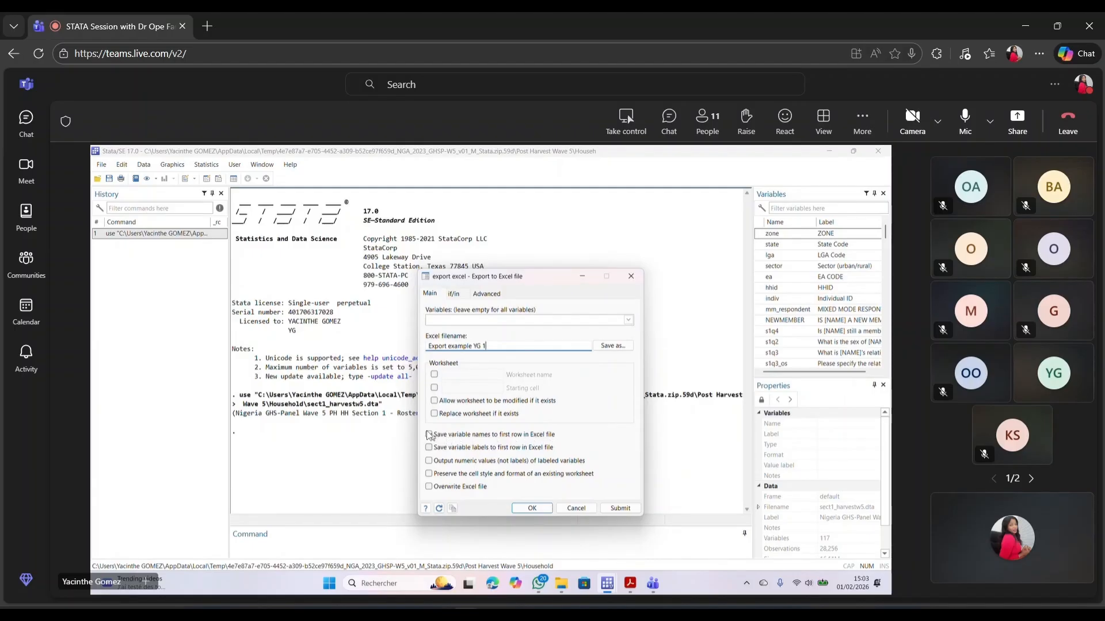
left_click(429, 435)
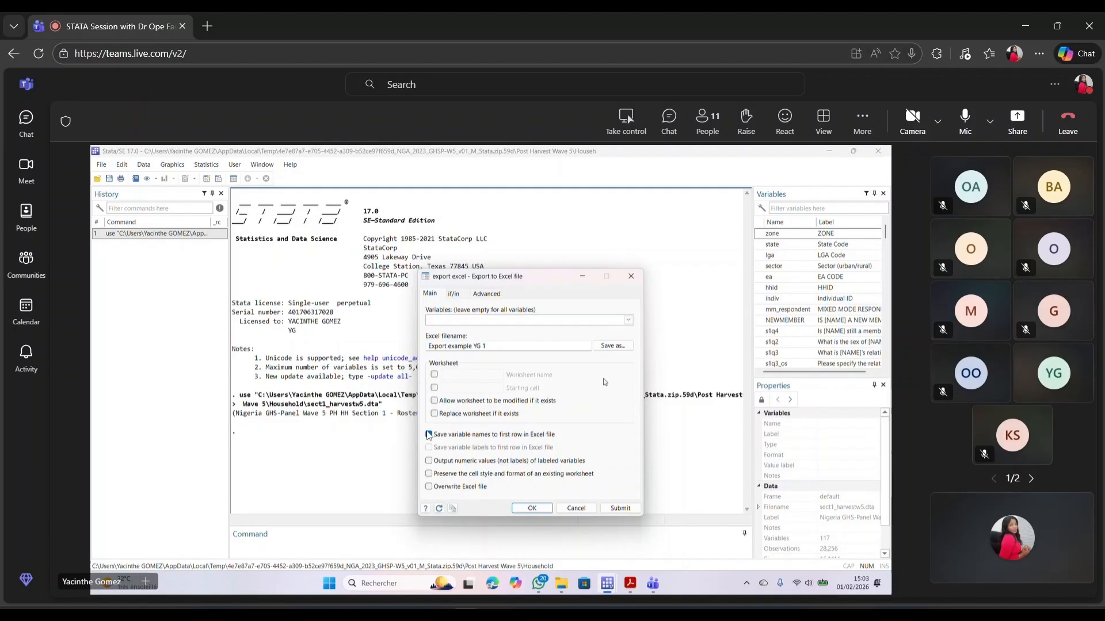
left_click(533, 508)
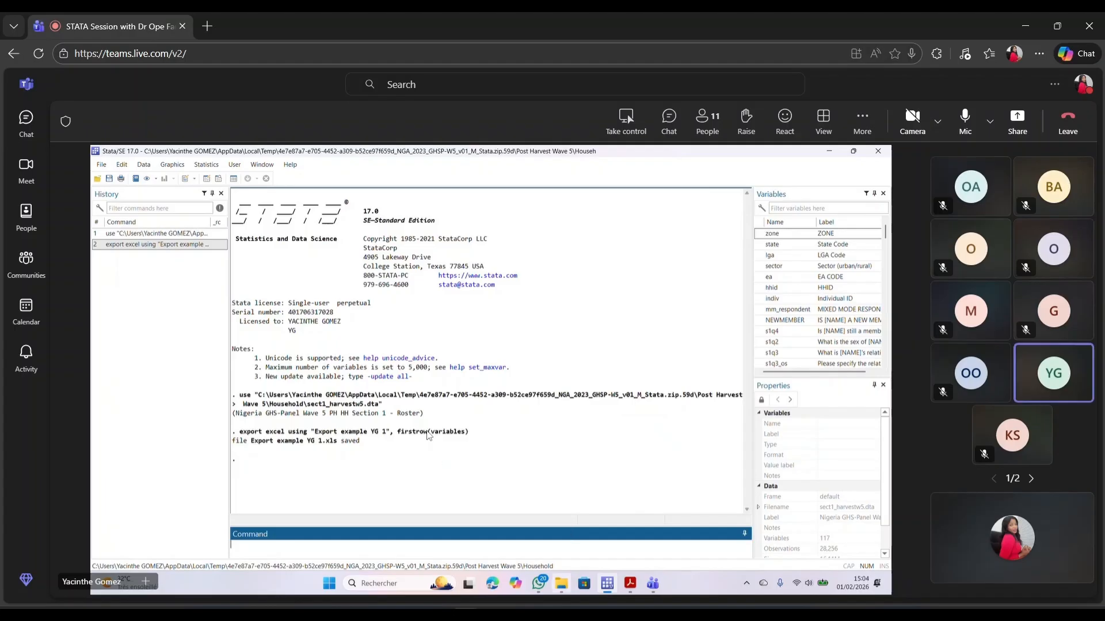
Step: Look for the exported Excel file in the desktop's STATA folder and its GHS Dataset archive in File Explorer, and close the window
left_click(563, 593)
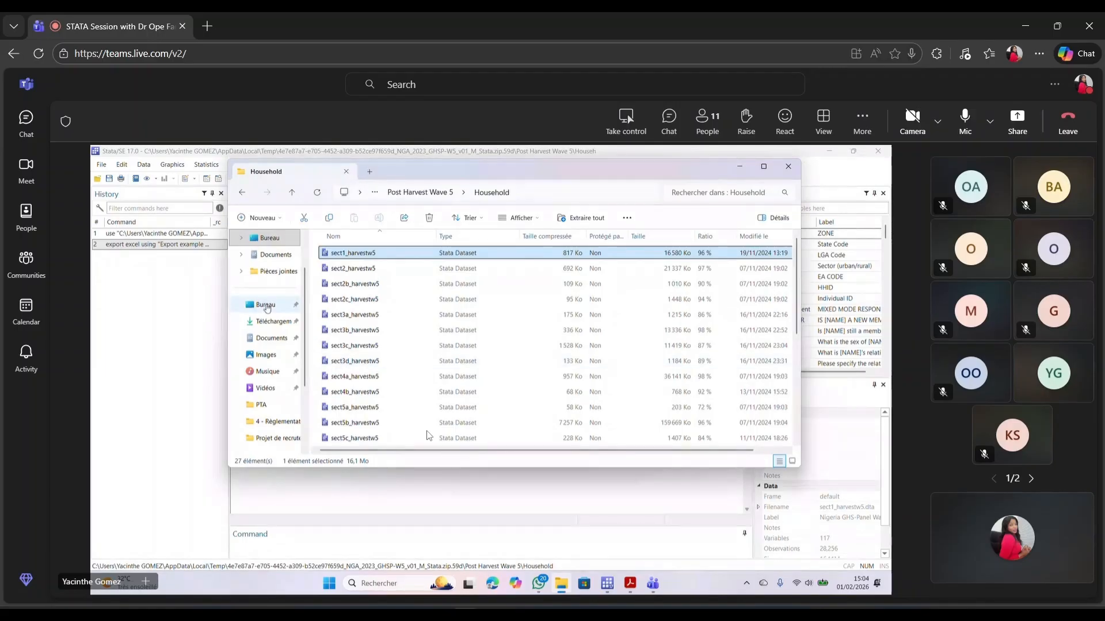
left_click(266, 306)
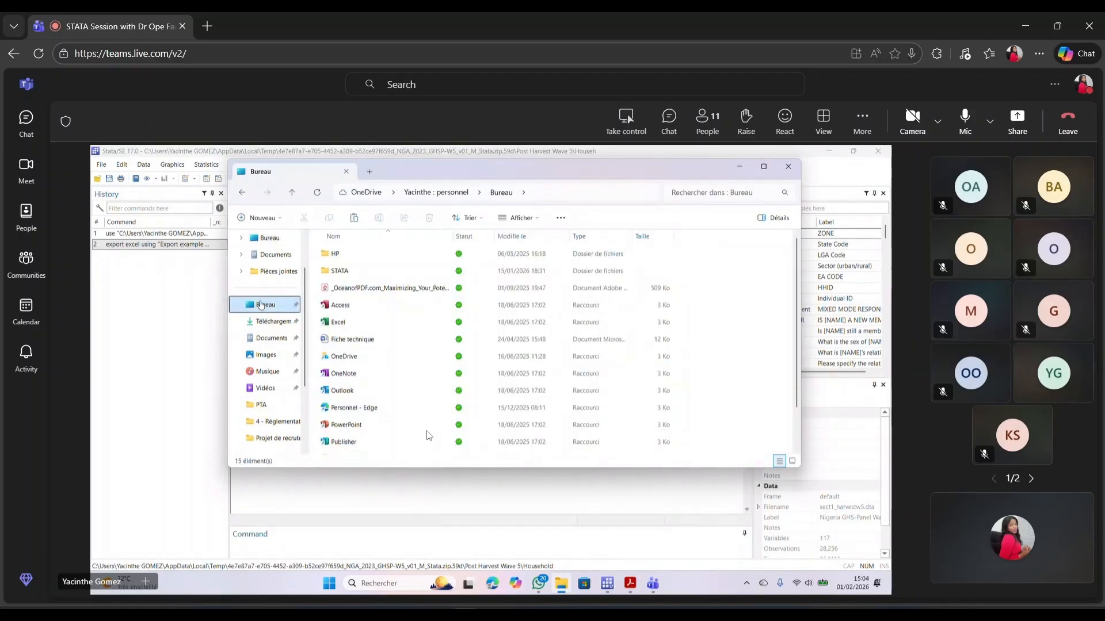
double_click(339, 272)
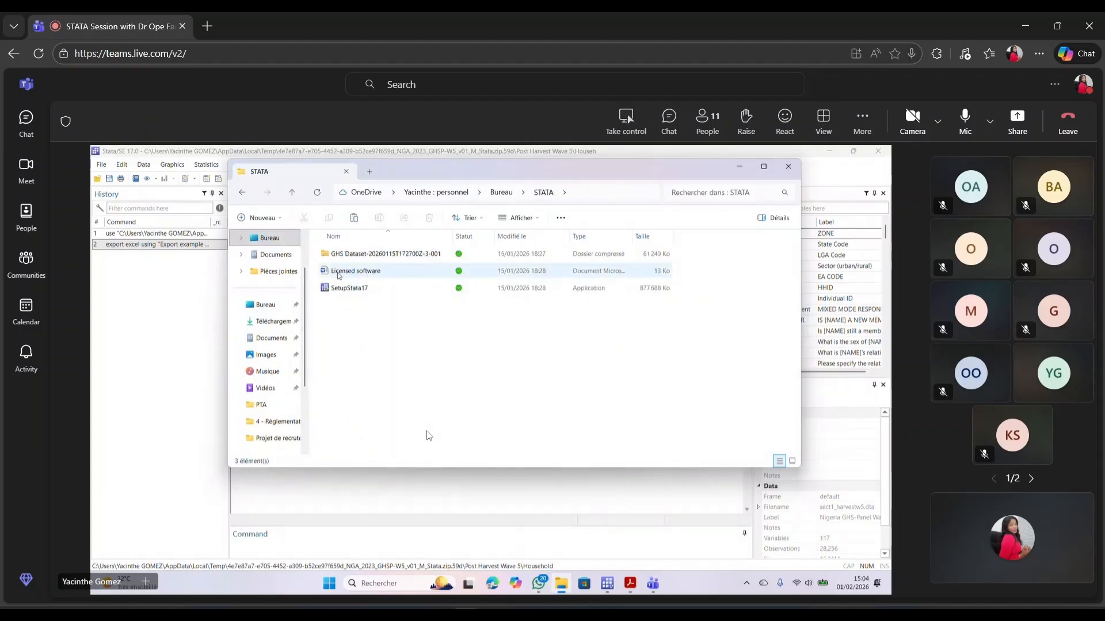
double_click(364, 256)
double_click(364, 254)
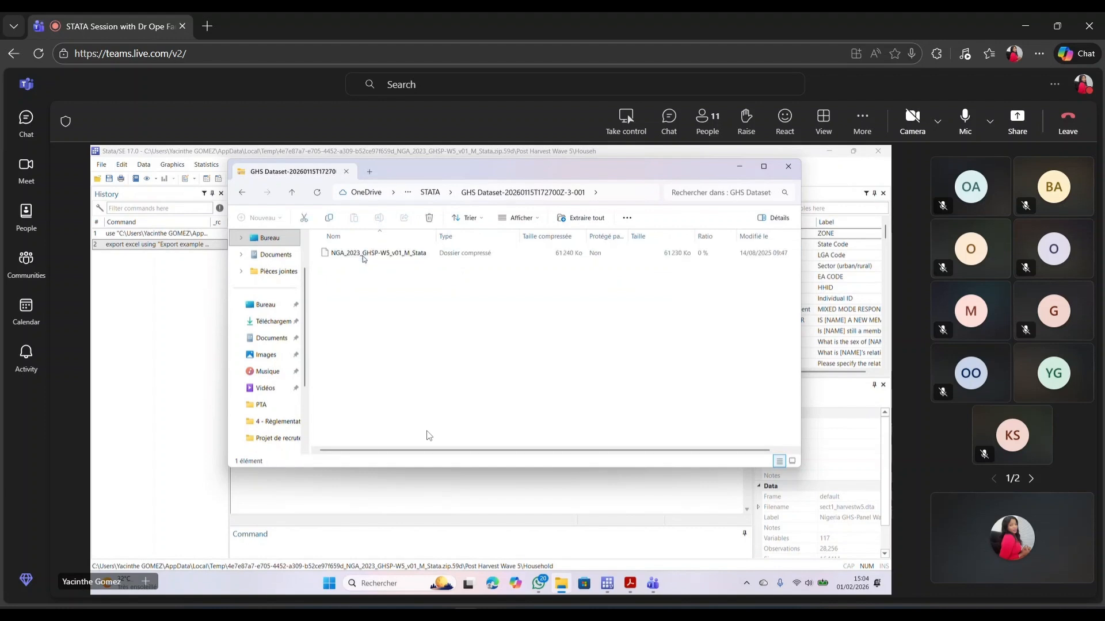
double_click(364, 256)
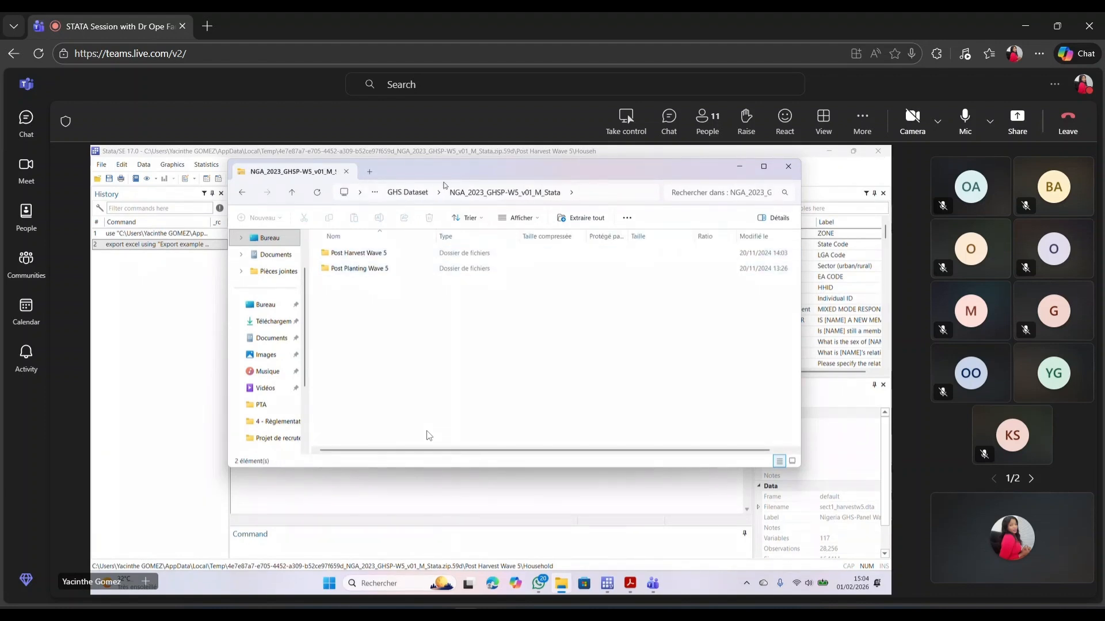
left_click(417, 194)
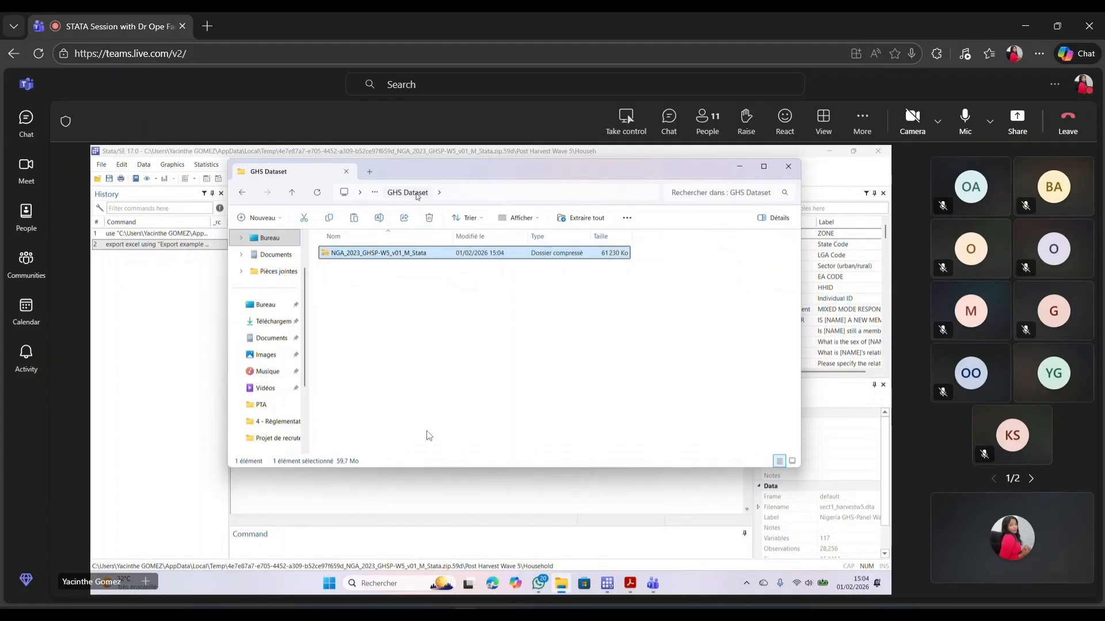
left_click(247, 197)
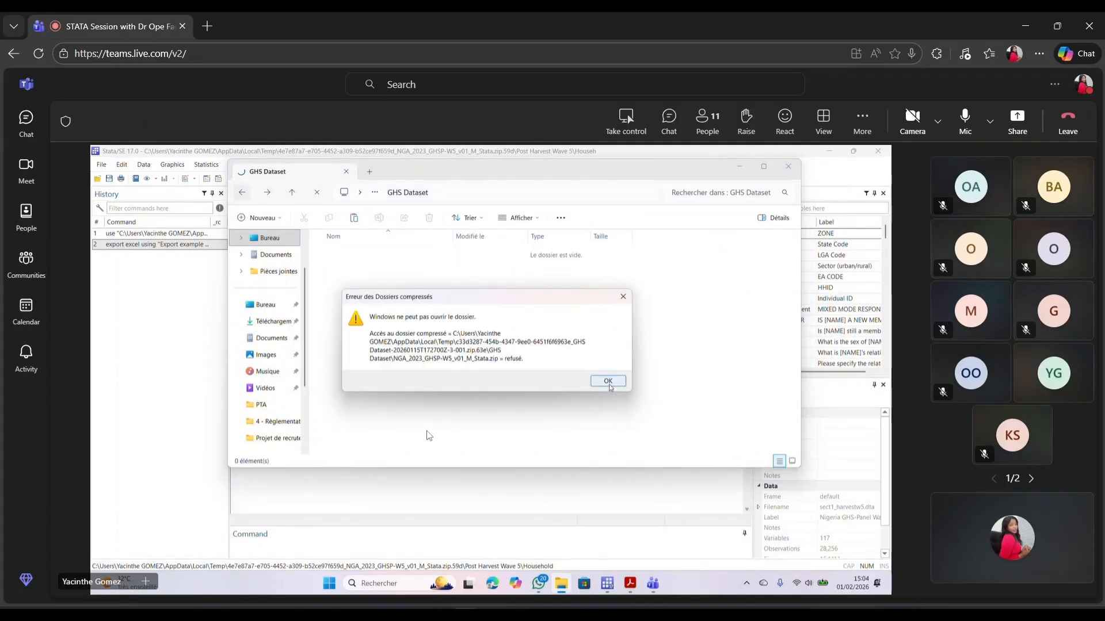
left_click(608, 382)
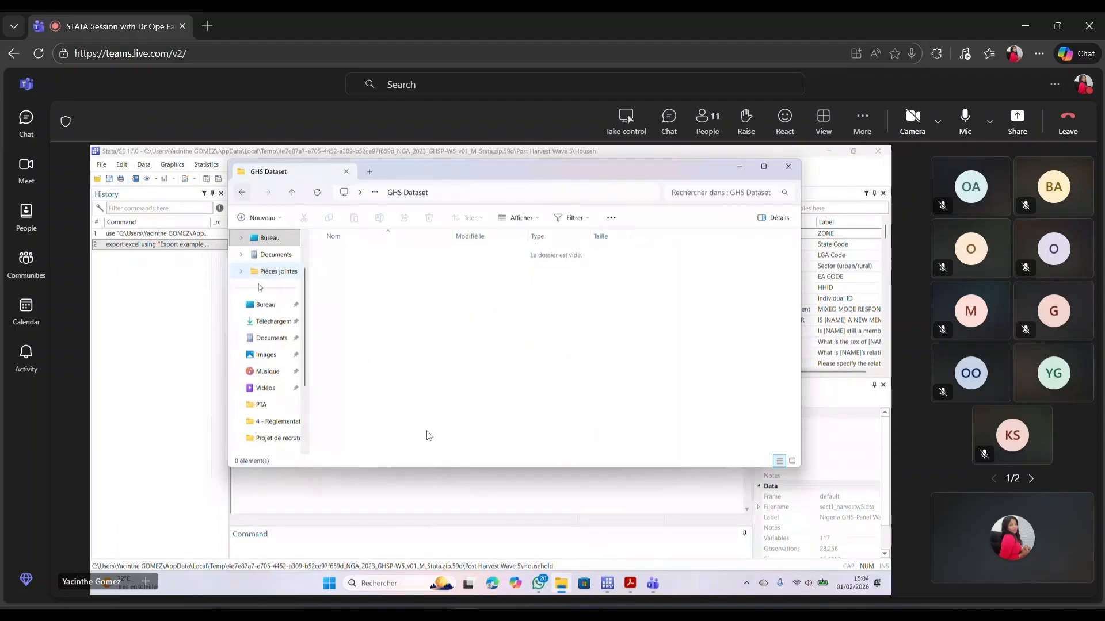
left_click(265, 304)
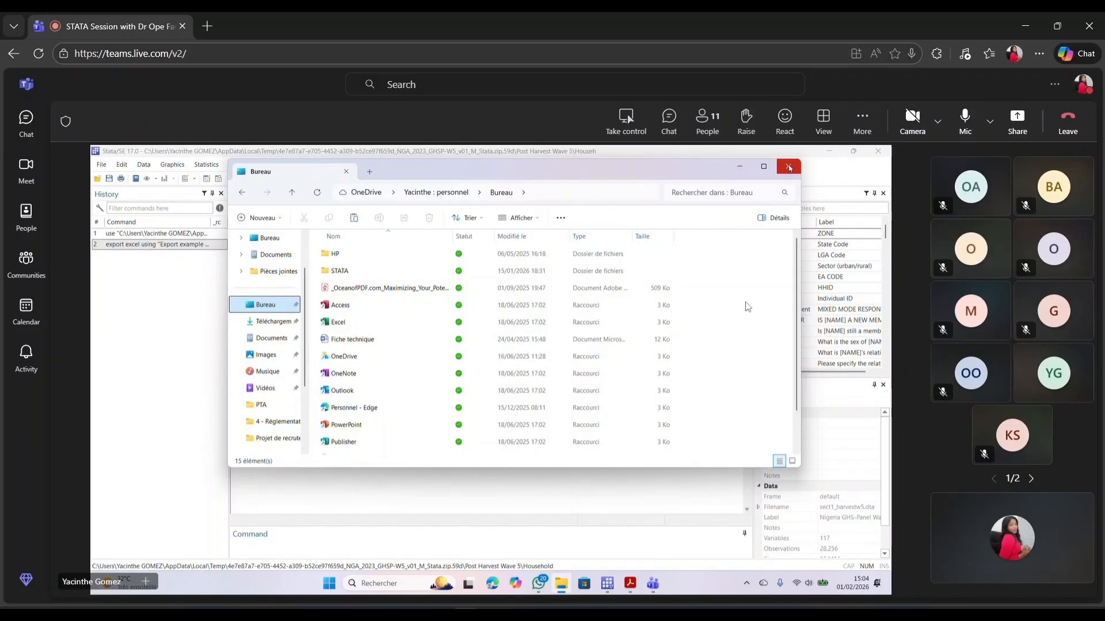
left_click(790, 167)
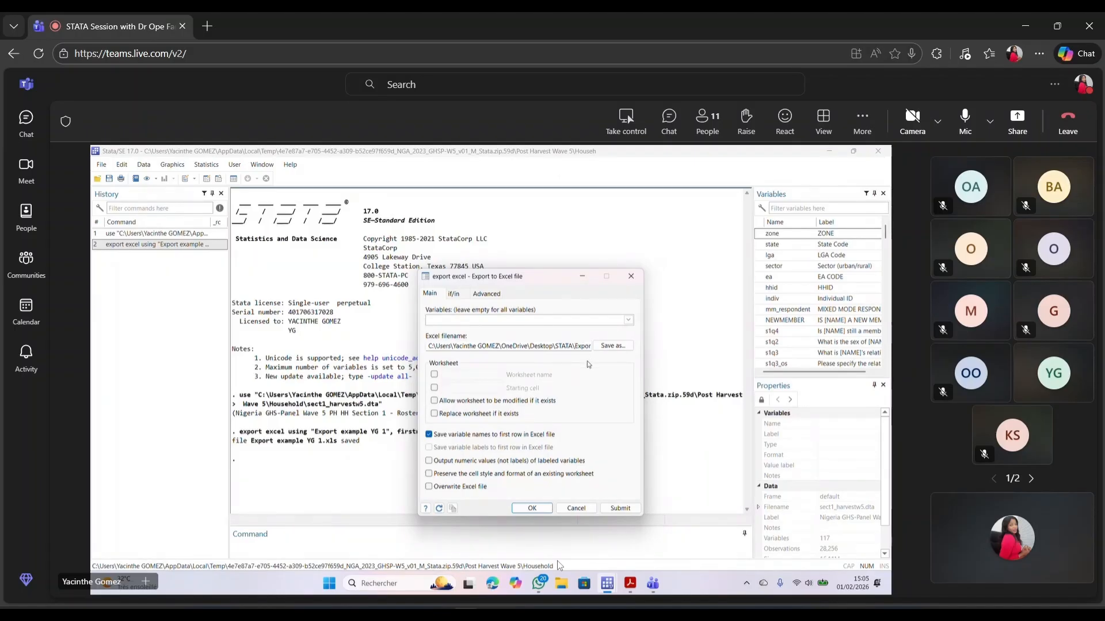
Step: Export the dataset with variable names in the first row to Export Example 1.xls in the desktop's STATA folder, and open that file
left_click(532, 508)
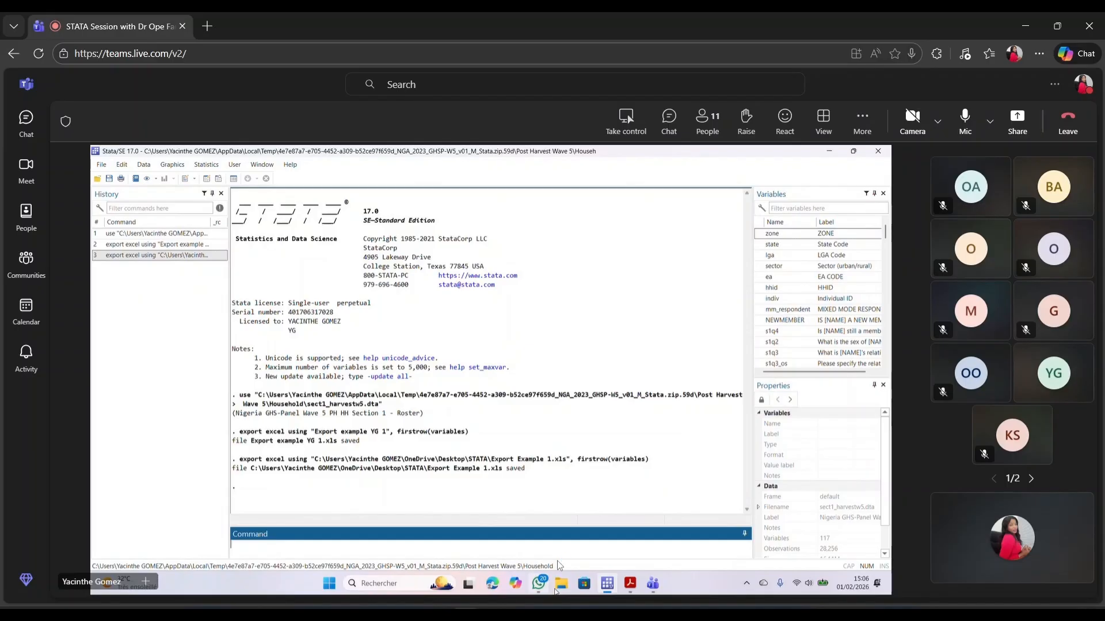
left_click(556, 591)
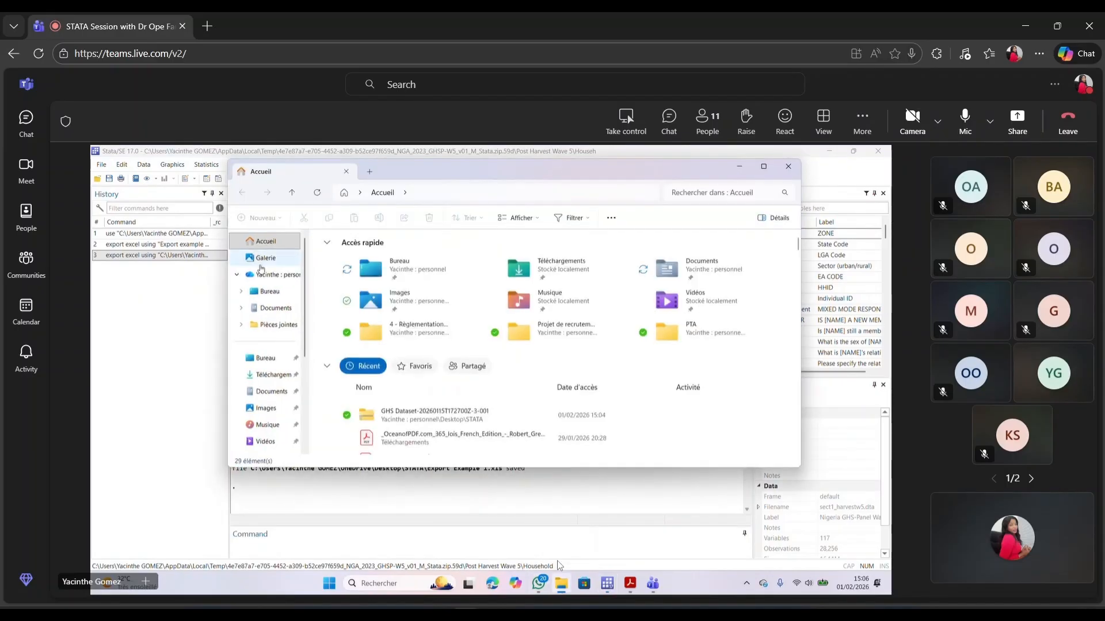
left_click(261, 358)
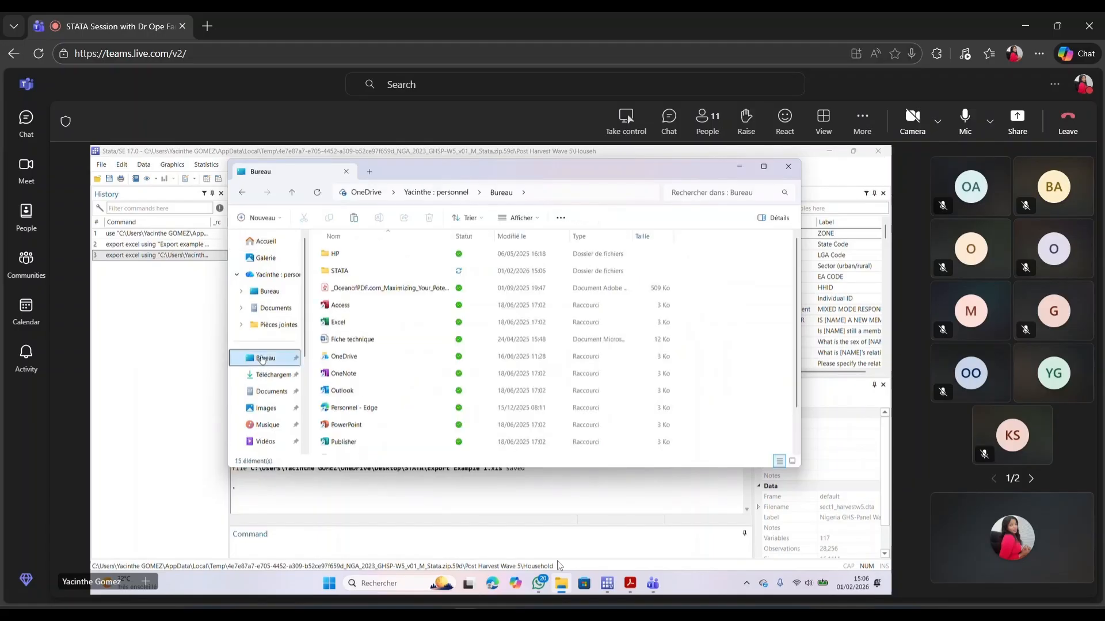
double_click(339, 271)
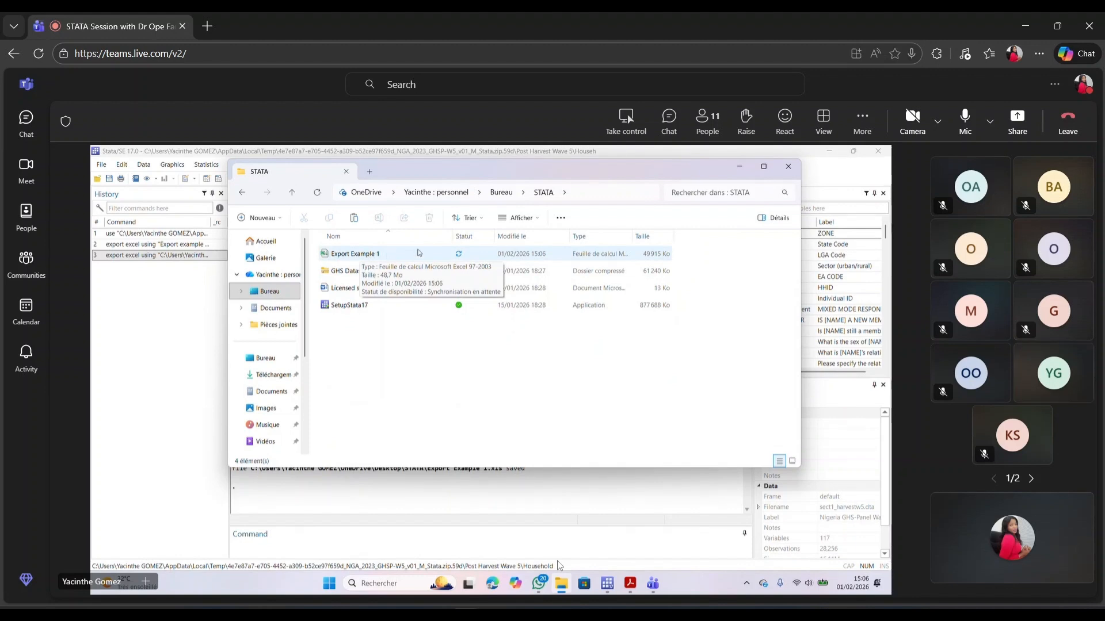
double_click(385, 256)
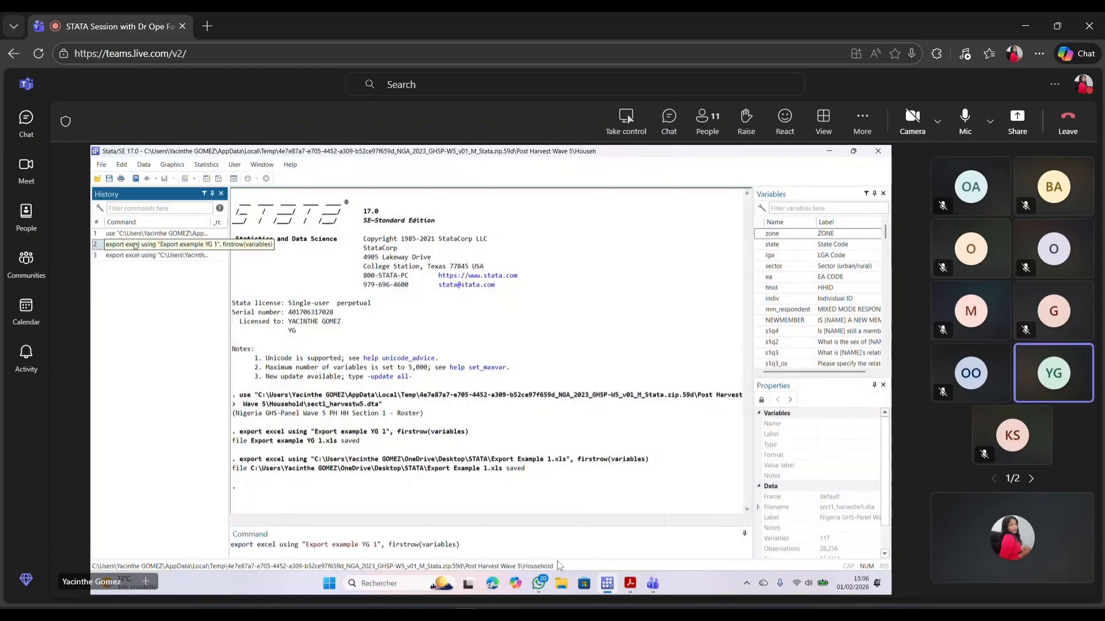
Step: Delete the "Export example YG 1" export command from the command history
right_click(196, 248)
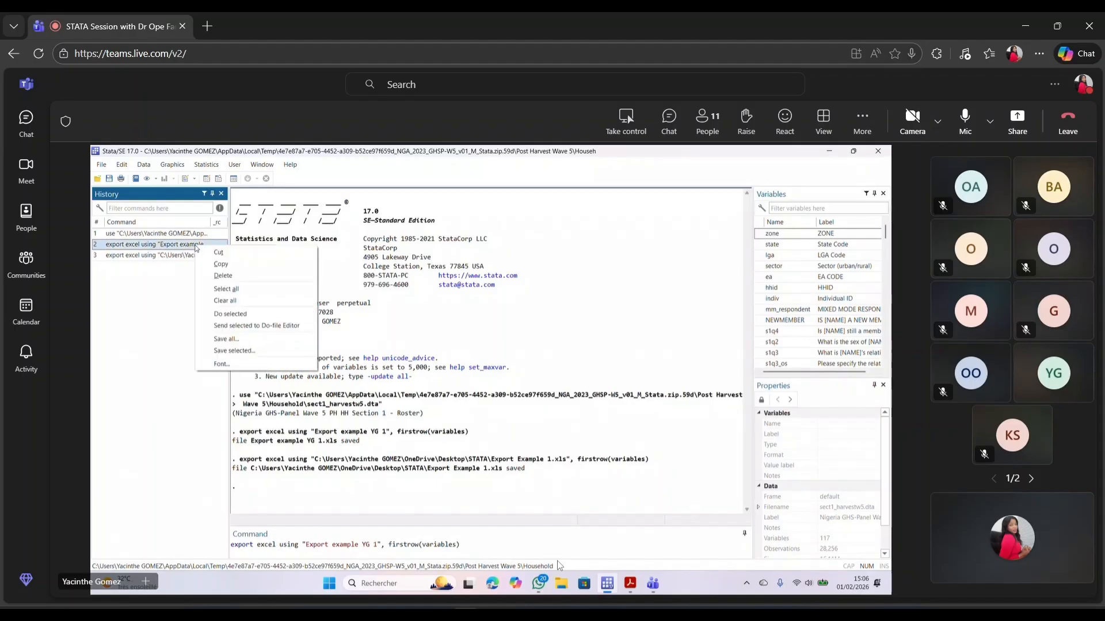
left_click(229, 275)
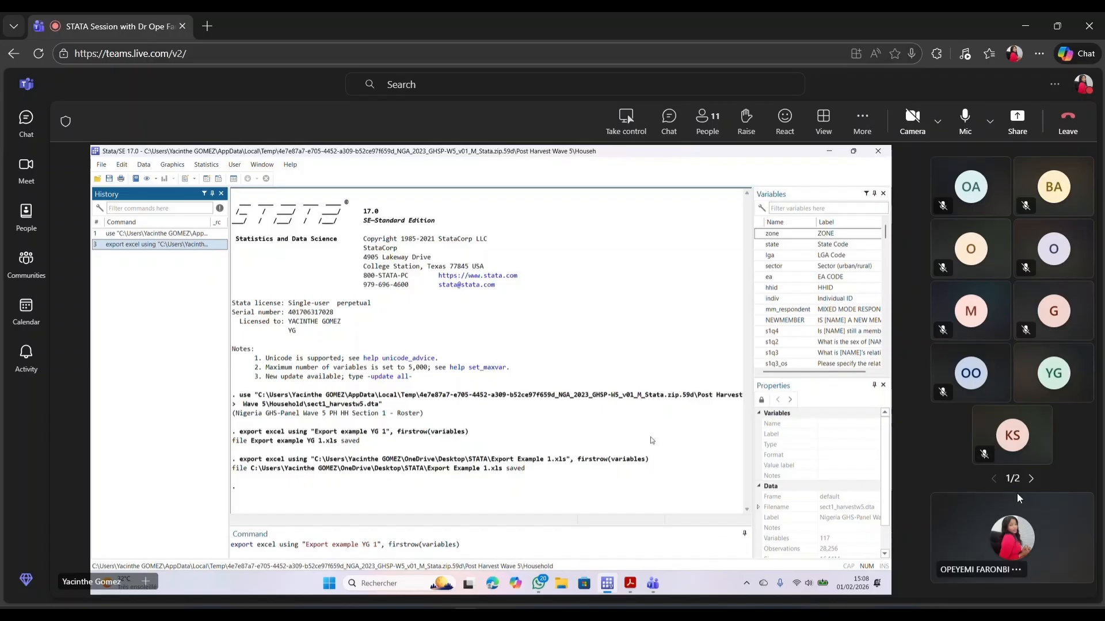
Step: View the second page of meeting participants and return to the first page
left_click(1029, 485)
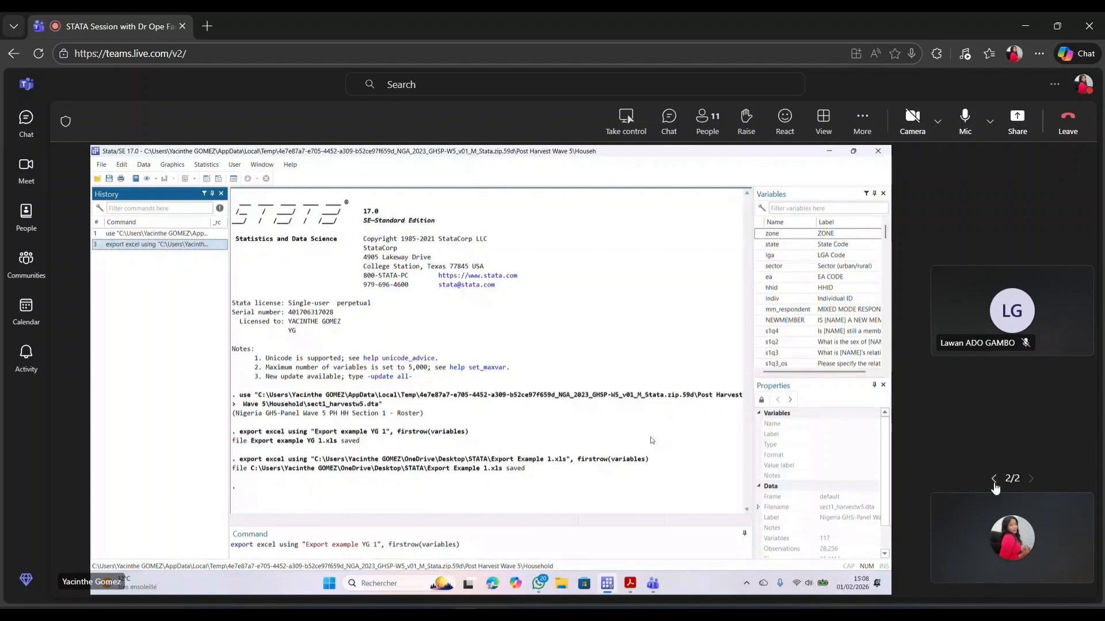
left_click(994, 480)
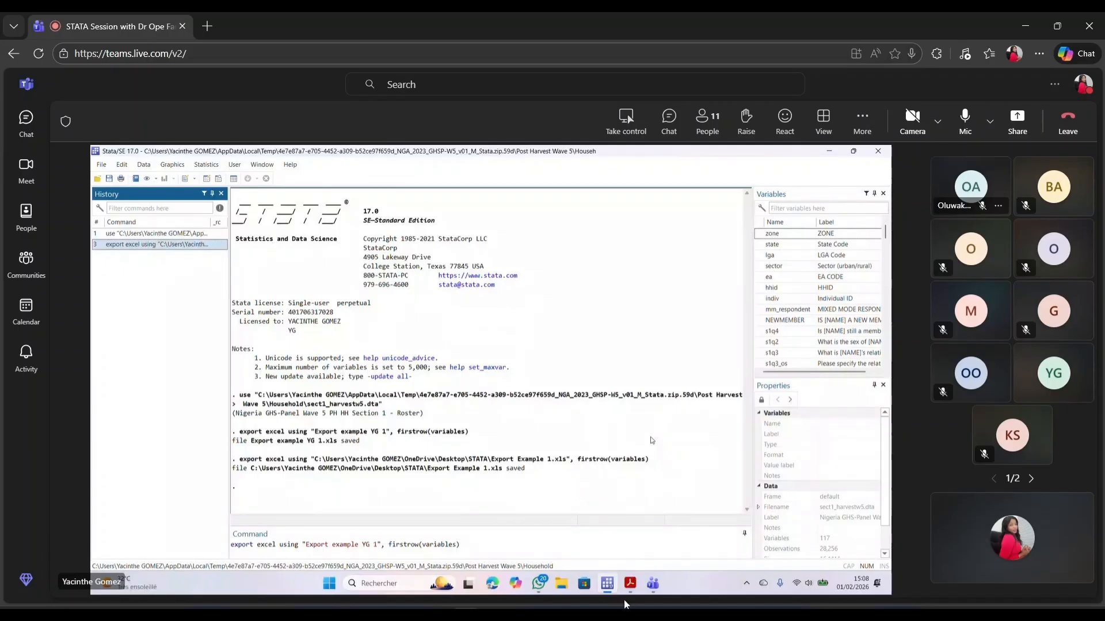
mouse_move(642, 615)
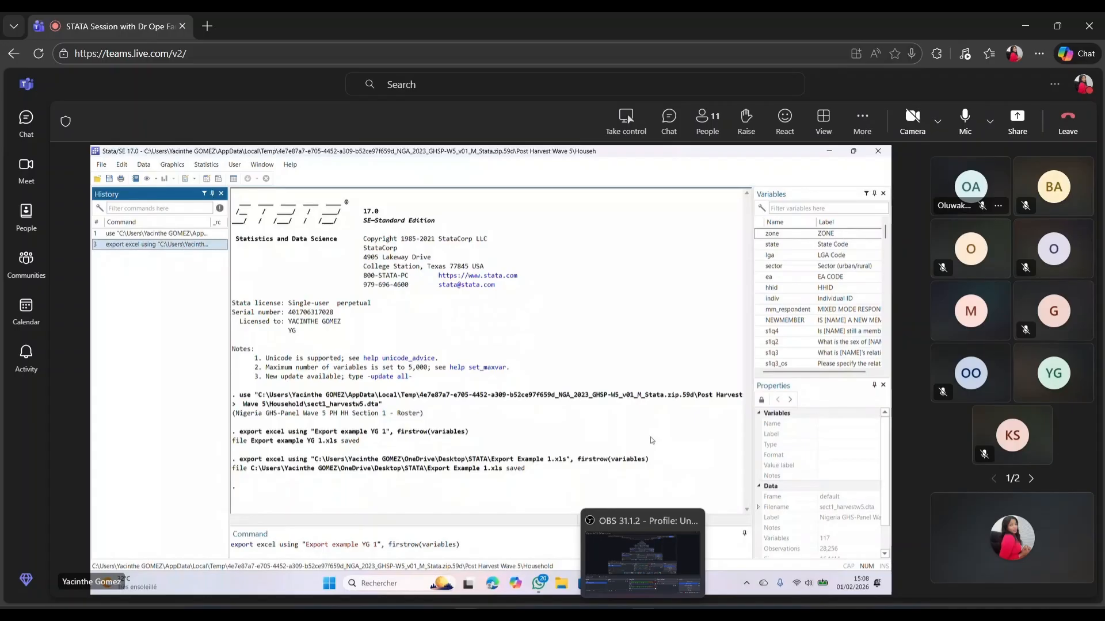